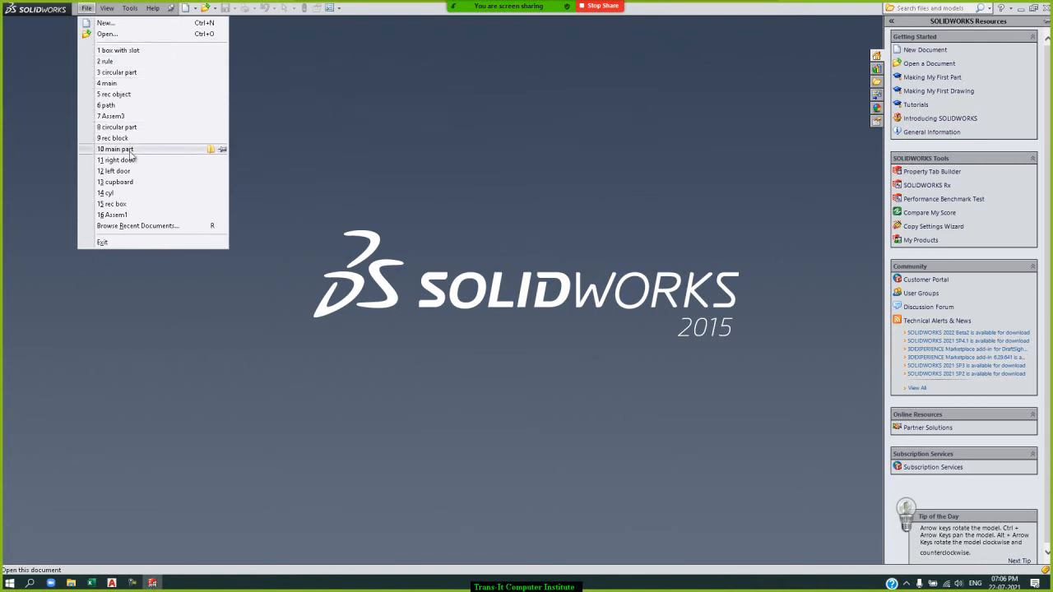
Step: Open the recent assembly Assem1 despite the low-memory warning and rebuild it
{"action": "left_click", "coordinate": [137, 223]}
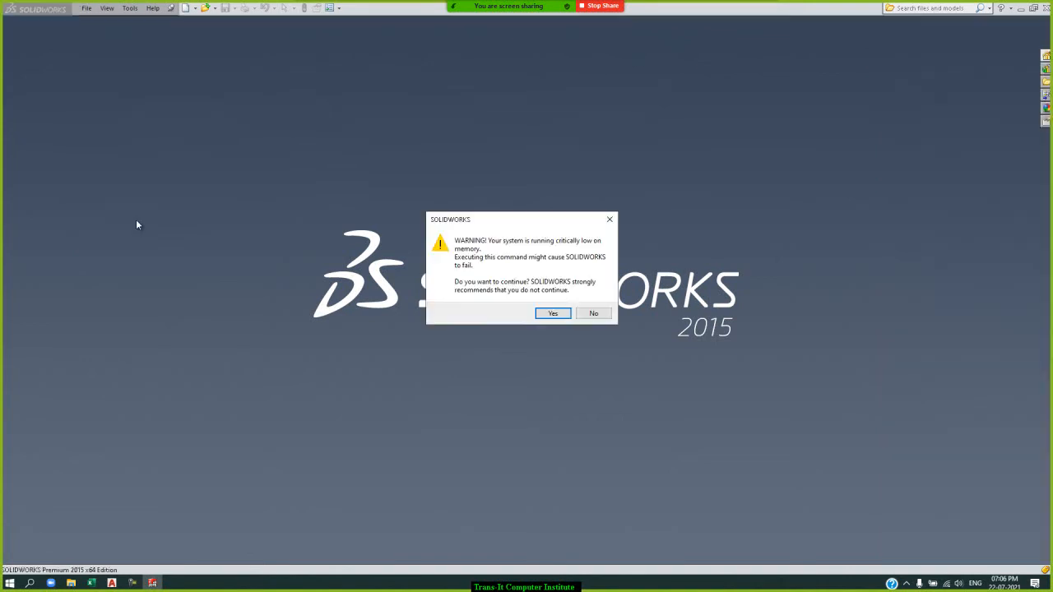
{"action": "left_click", "coordinate": [553, 314]}
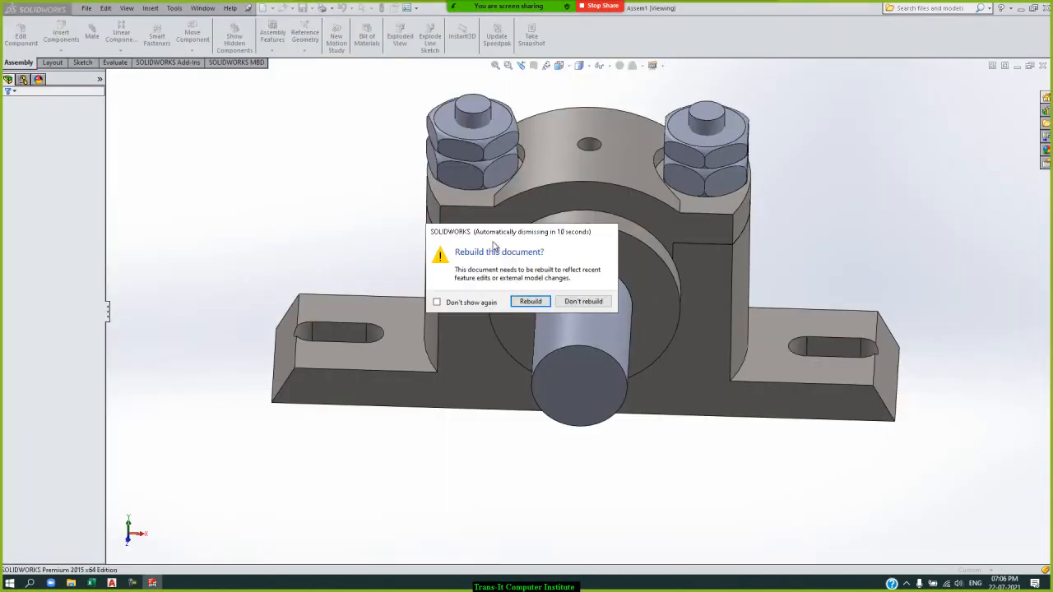
{"action": "key", "text": "Return"}
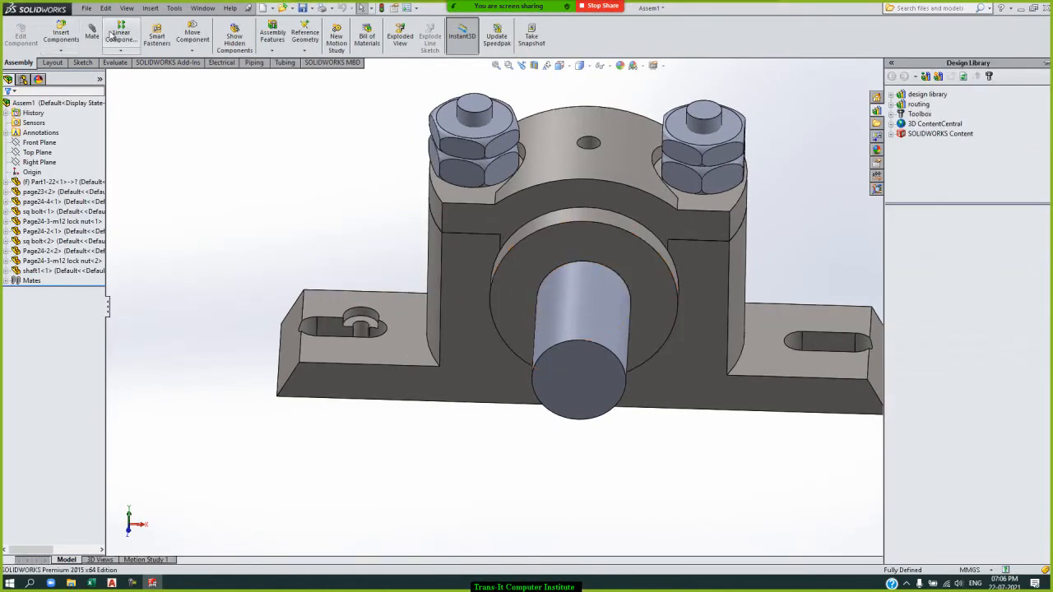
Step: Review the mechanical mate types offered by the Mate command, and leave the command without adding a mate
{"action": "left_click", "coordinate": [92, 34]}
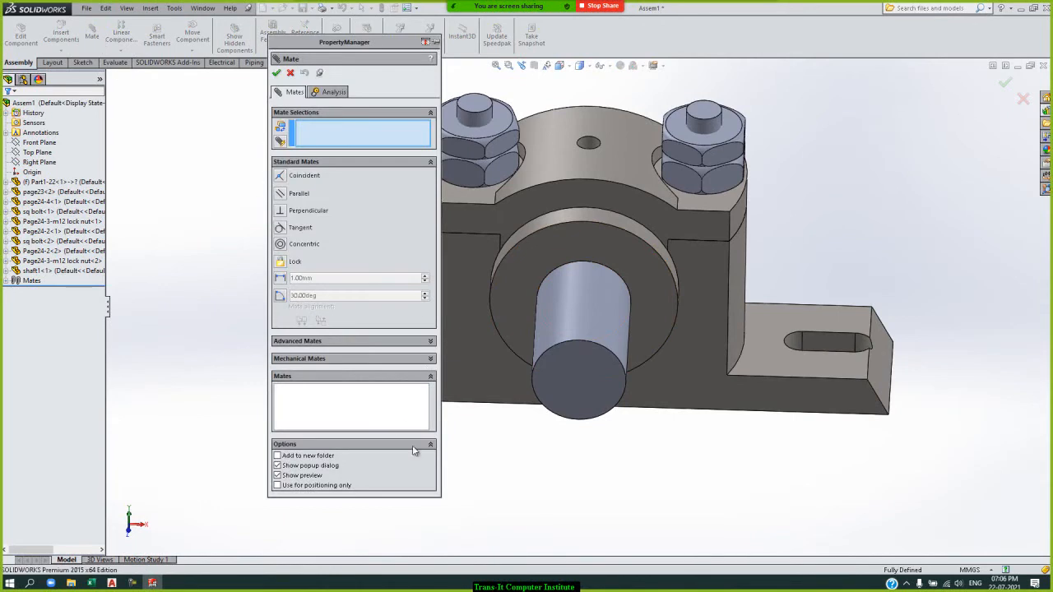
{"action": "left_click", "coordinate": [358, 359]}
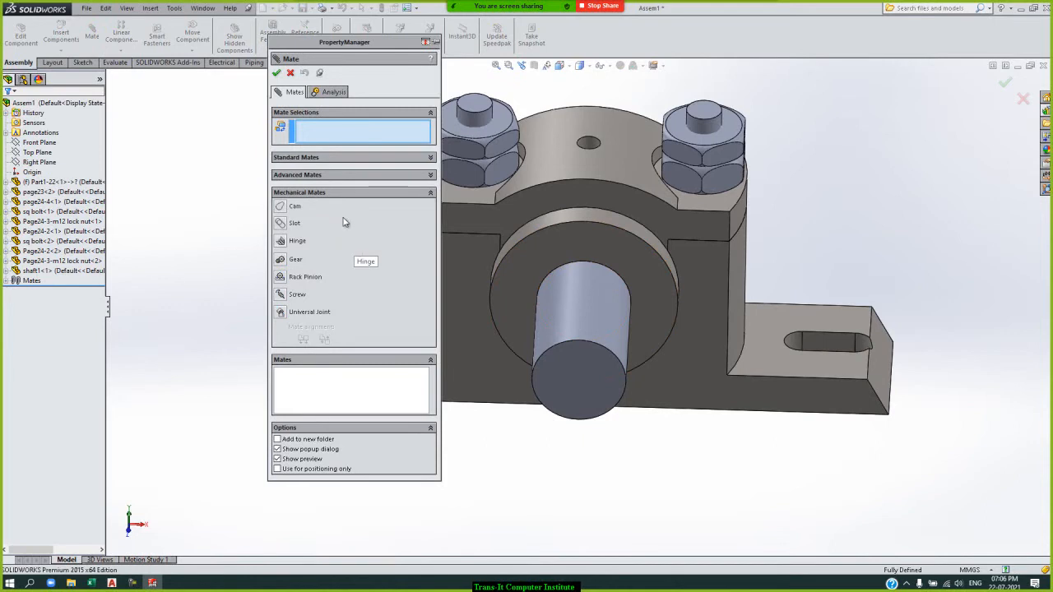
{"action": "left_click", "coordinate": [290, 73]}
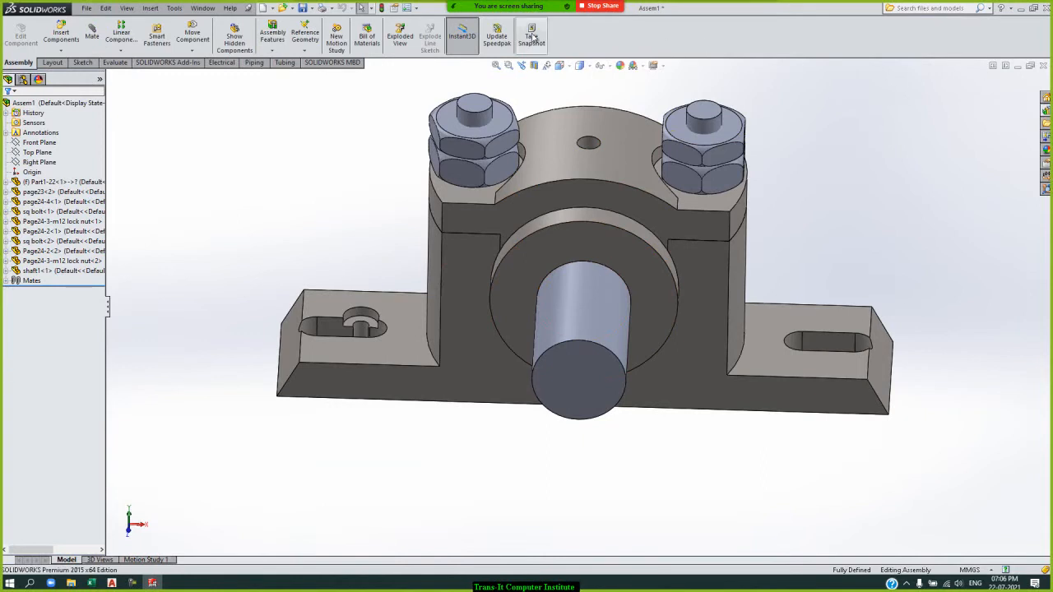
Step: Close all open documents without saving the changes
{"action": "left_click", "coordinate": [203, 8]}
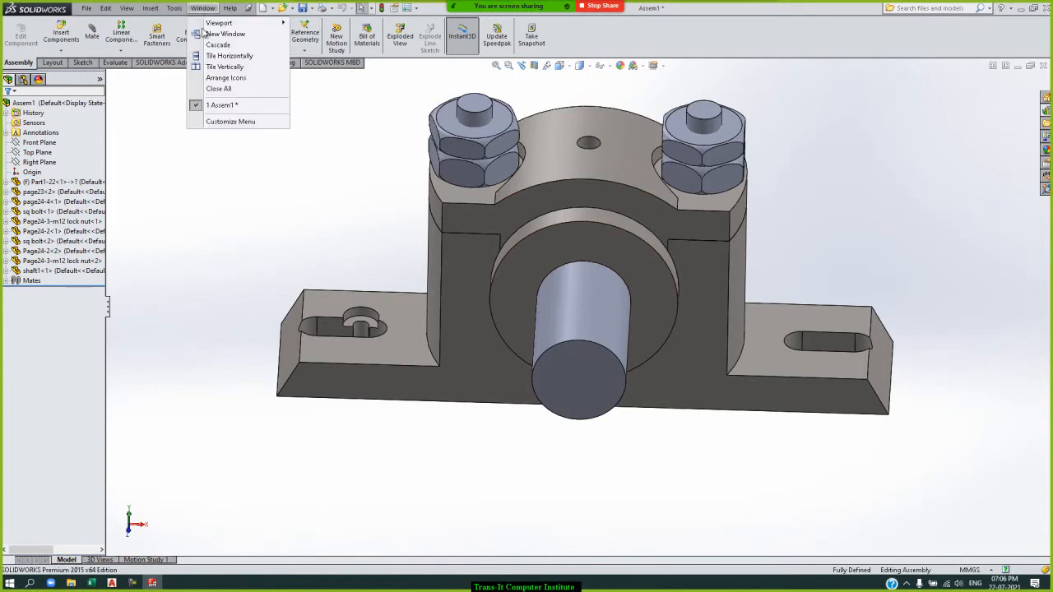
{"action": "left_click", "coordinate": [216, 95]}
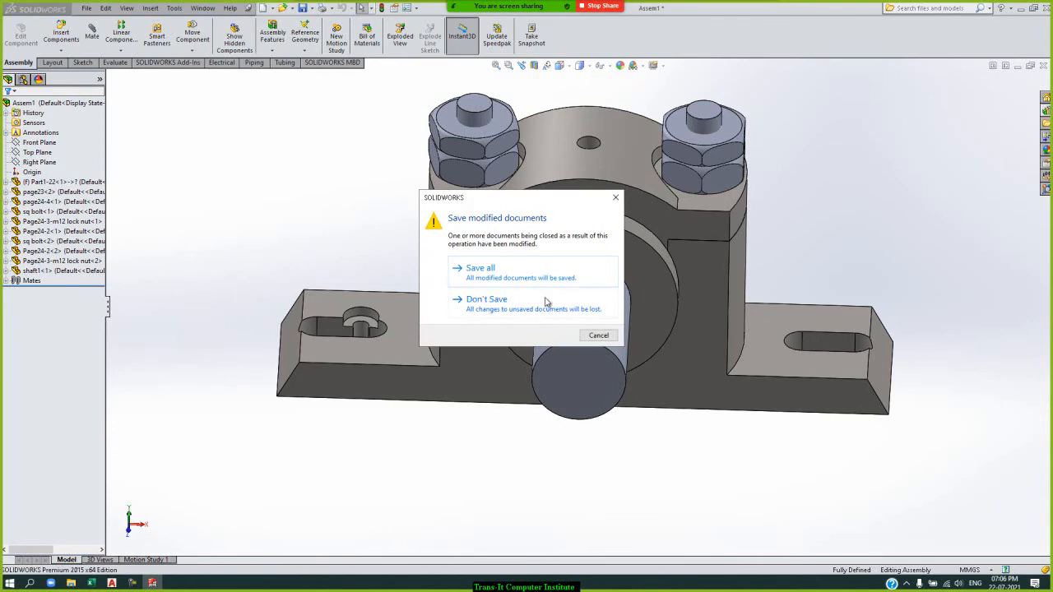
{"action": "left_click", "coordinate": [484, 299]}
Step: Start opening a file, browse the solidworks folder on drive D, and widen the dialog and its file list
{"action": "left_click", "coordinate": [90, 8]}
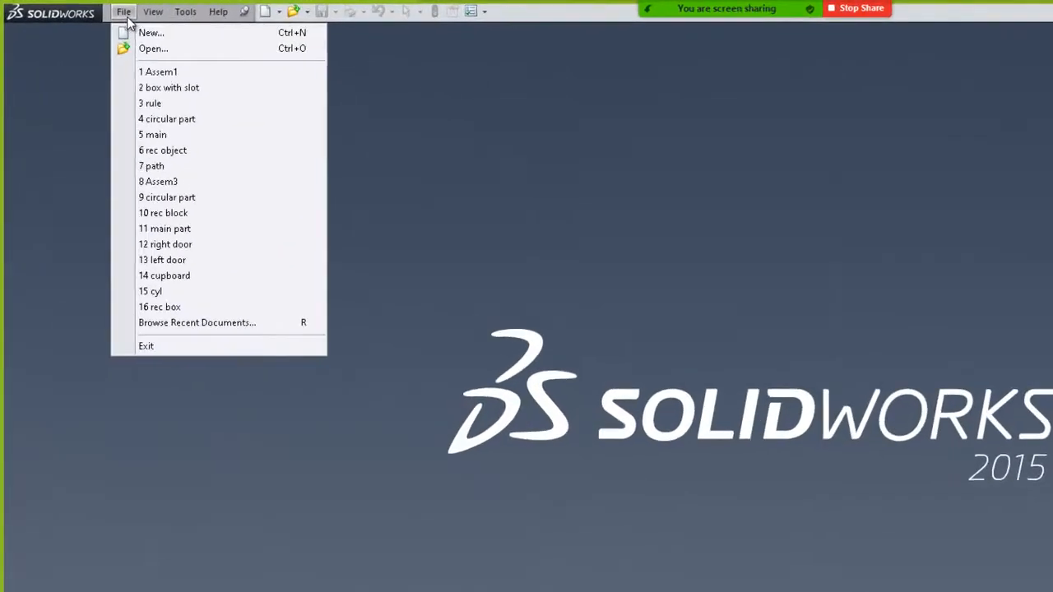
{"action": "left_click", "coordinate": [106, 35]}
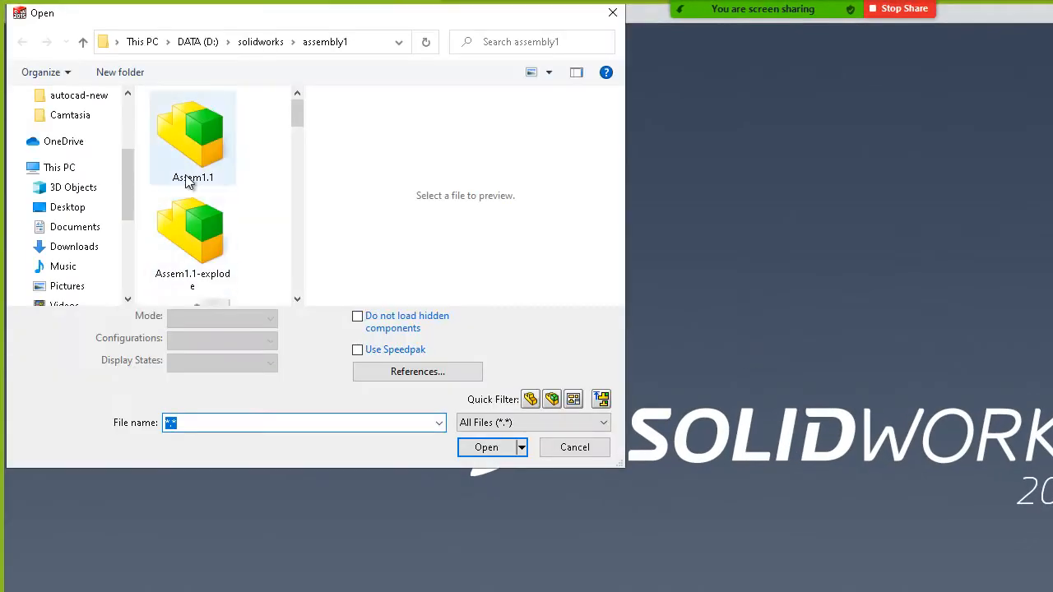
{"action": "left_click", "coordinate": [271, 48]}
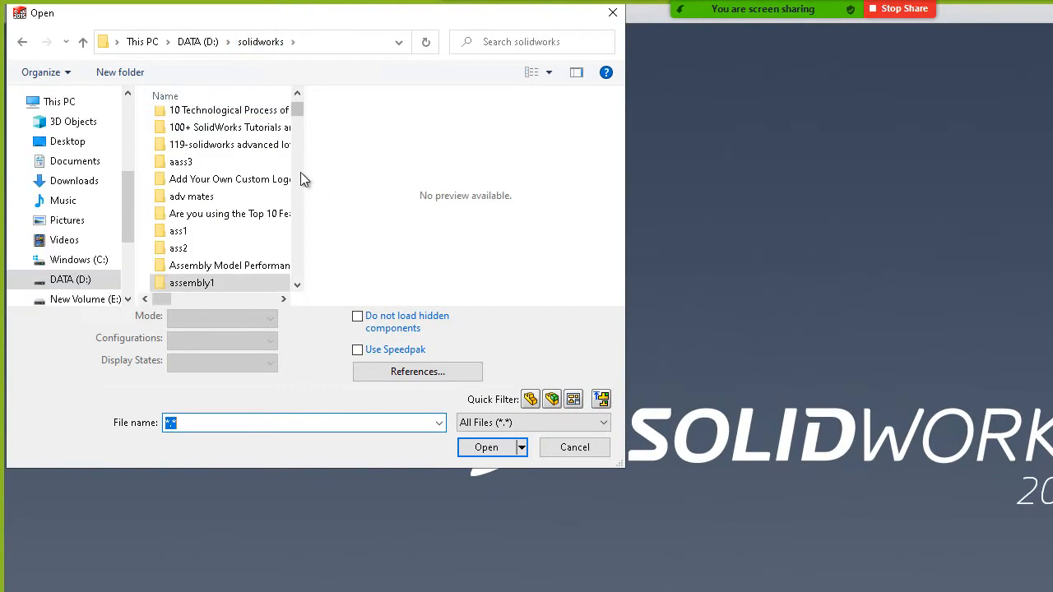
{"action": "scroll", "coordinate": [290, 178], "scroll_direction": "down", "scroll_amount": 5}
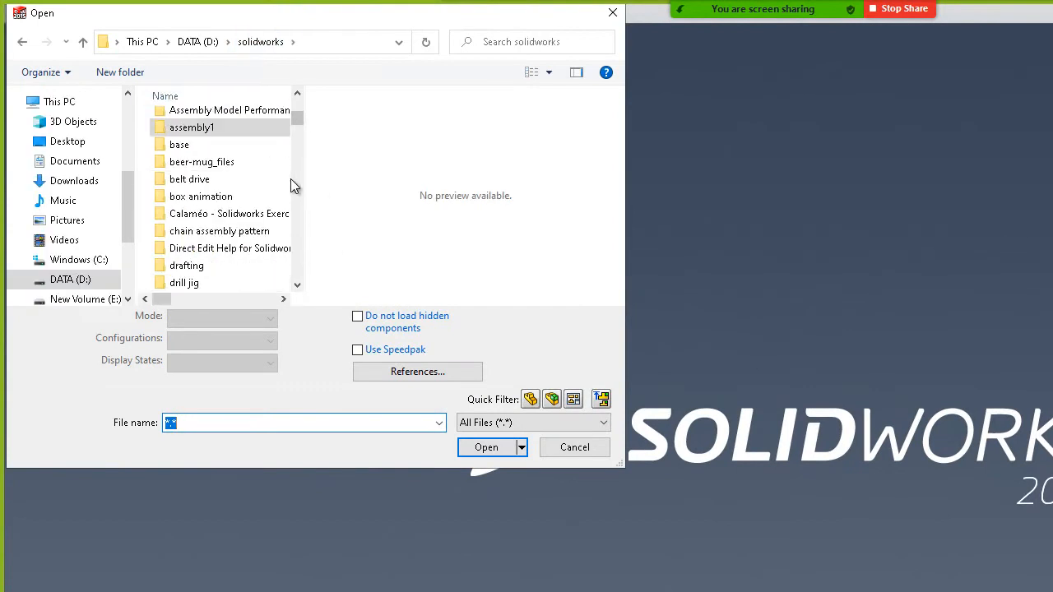
{"action": "scroll", "coordinate": [291, 178], "scroll_direction": "down", "scroll_amount": 4}
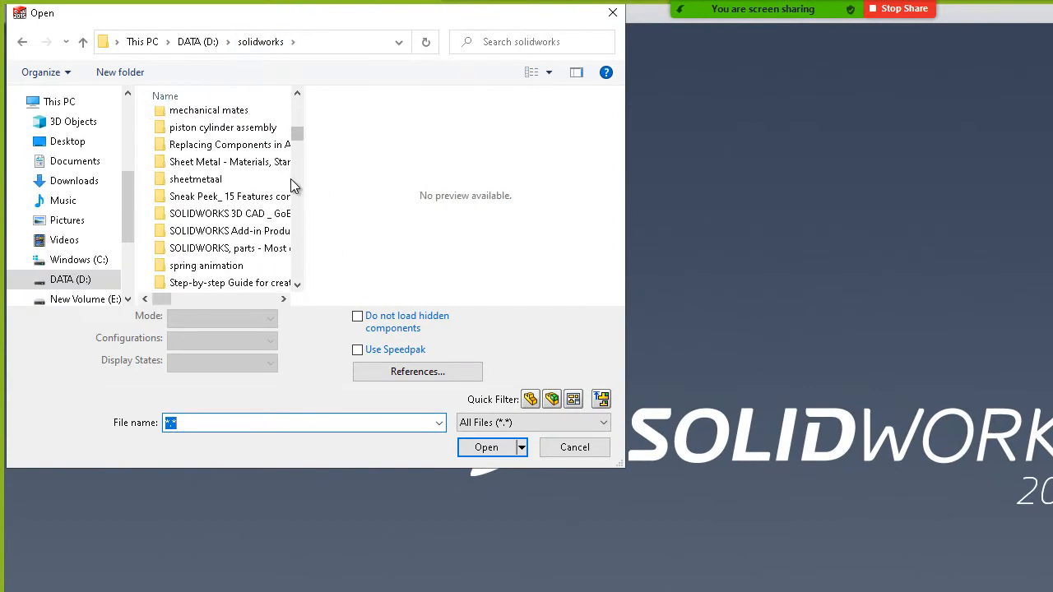
{"action": "scroll", "coordinate": [290, 179], "scroll_direction": "down", "scroll_amount": 2}
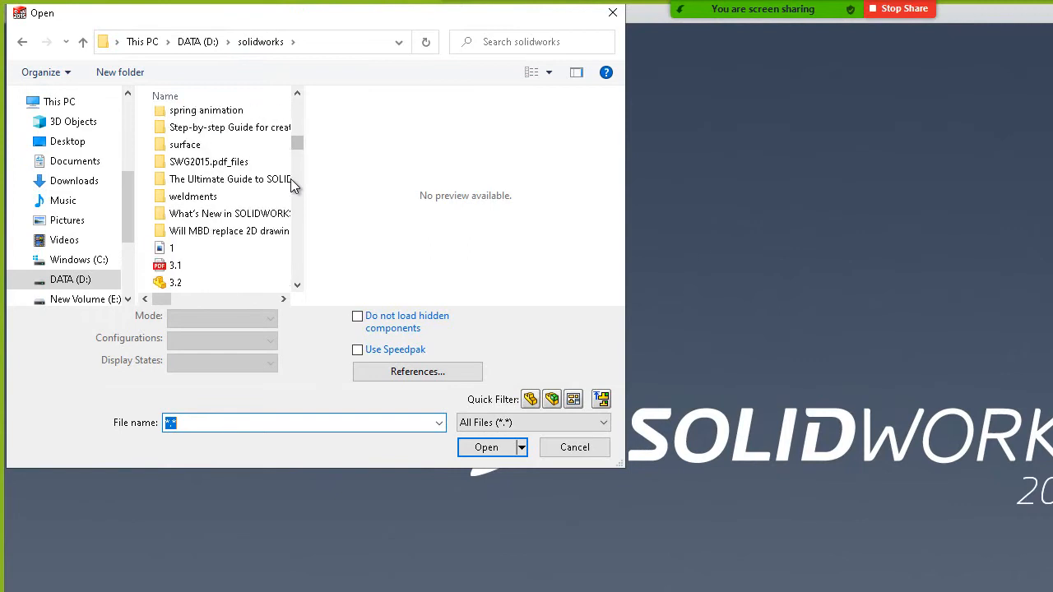
{"action": "scroll", "coordinate": [290, 179], "scroll_direction": "up", "scroll_amount": 1}
{"action": "scroll", "coordinate": [291, 179], "scroll_direction": "up", "scroll_amount": 1}
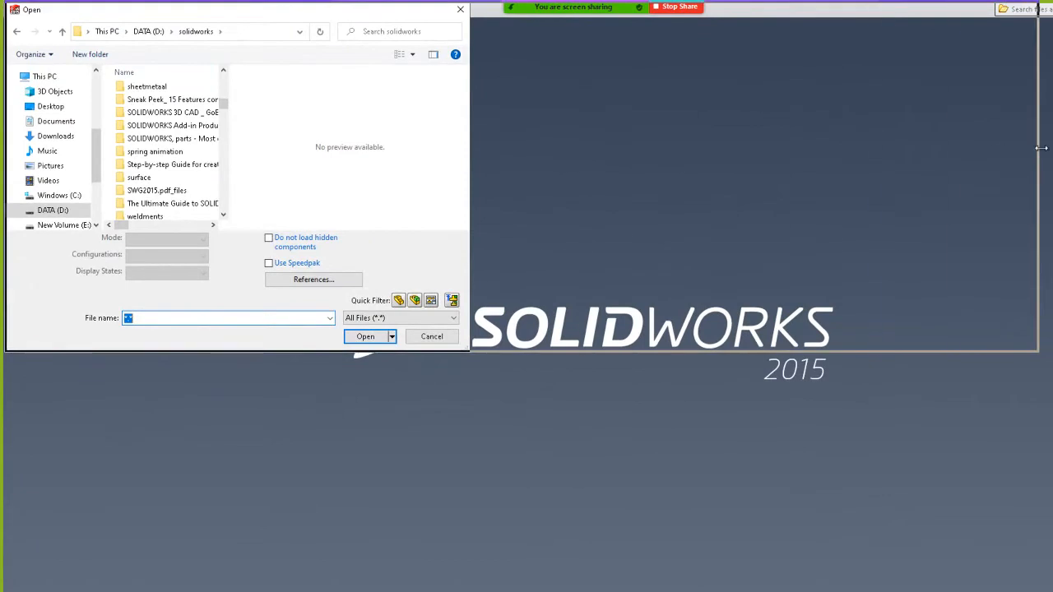
{"action": "left_click_drag", "start_coordinate": [1040, 148], "coordinate": [1049, 148]}
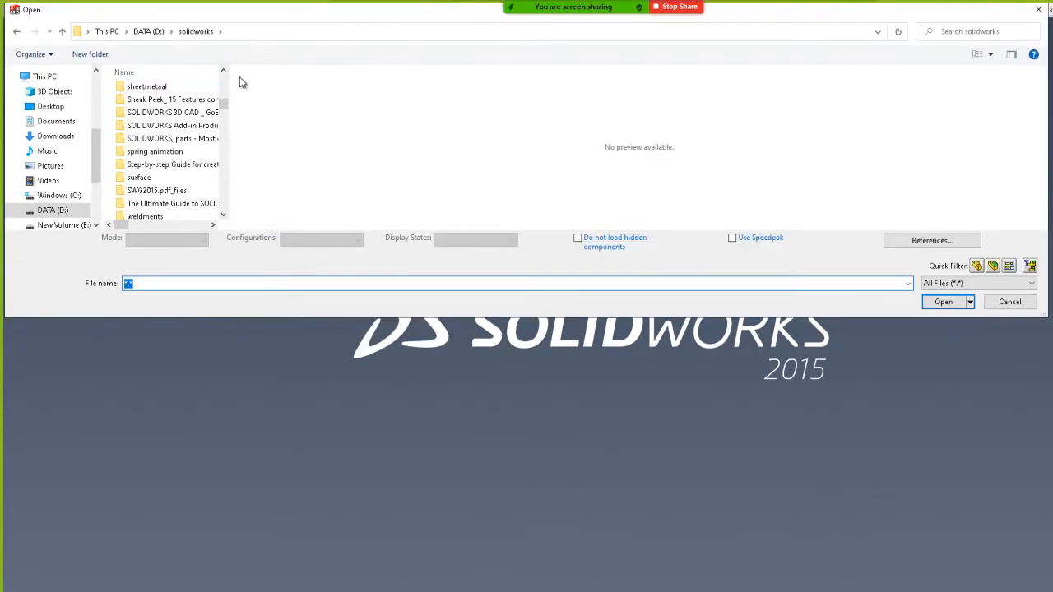
{"action": "left_click_drag", "start_coordinate": [228, 86], "coordinate": [806, 165]}
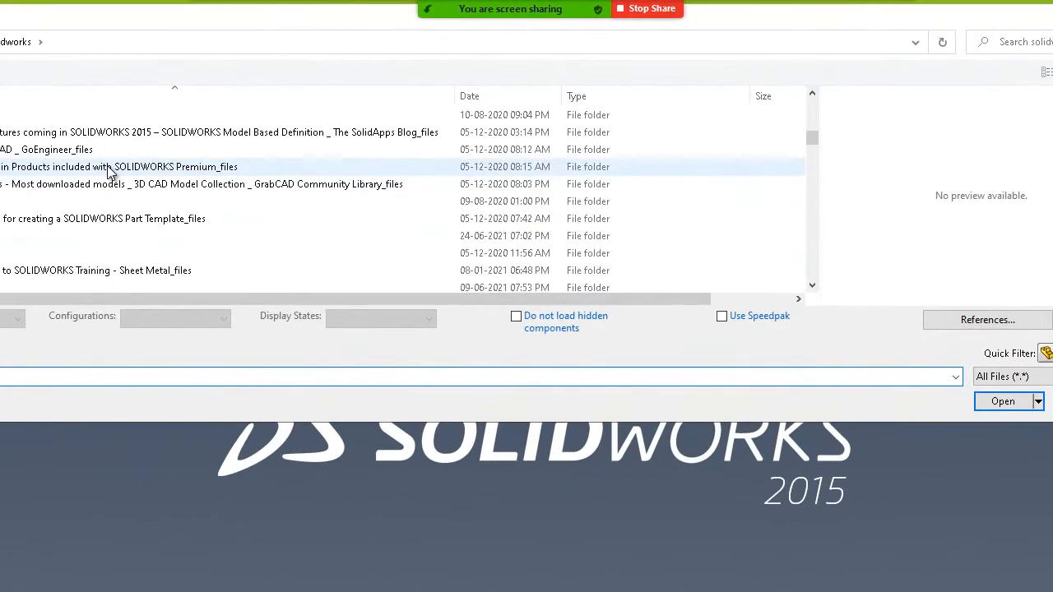
Step: Open the cam part from the cam subfolder of the mechanical mates folder
{"action": "scroll", "coordinate": [110, 171], "scroll_direction": "up", "scroll_amount": 1}
{"action": "scroll", "coordinate": [108, 172], "scroll_direction": "up", "scroll_amount": 1}
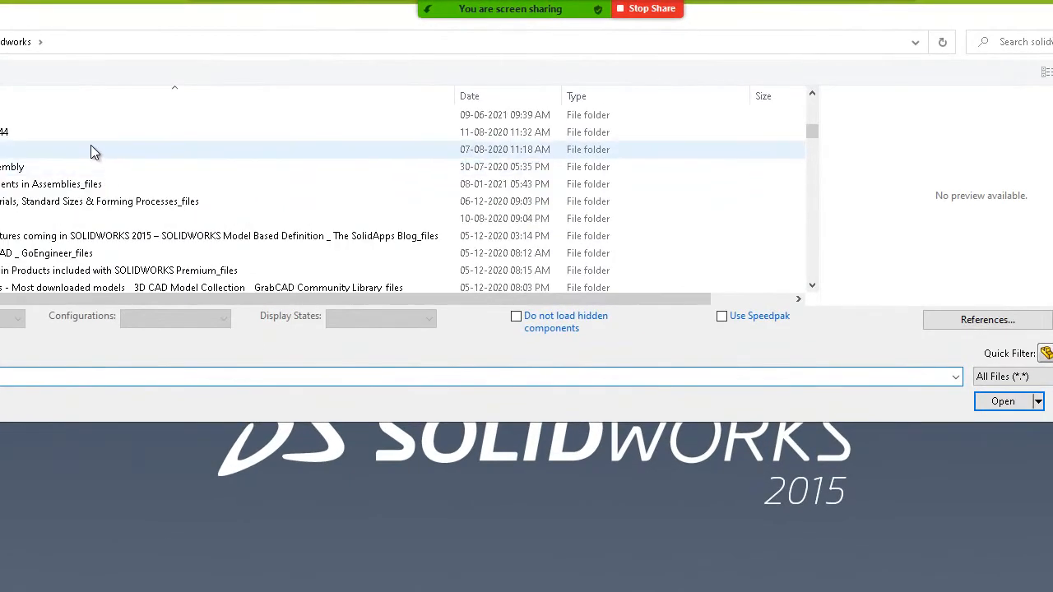
{"action": "double_click", "coordinate": [91, 153]}
{"action": "double_click", "coordinate": [12, 120]}
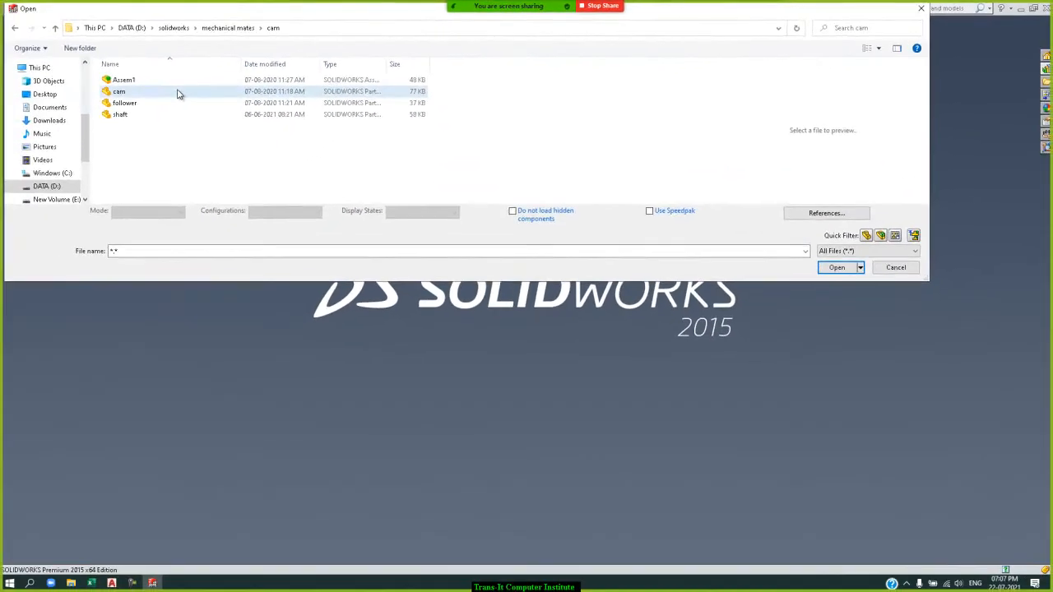
{"action": "double_click", "coordinate": [17, 140]}
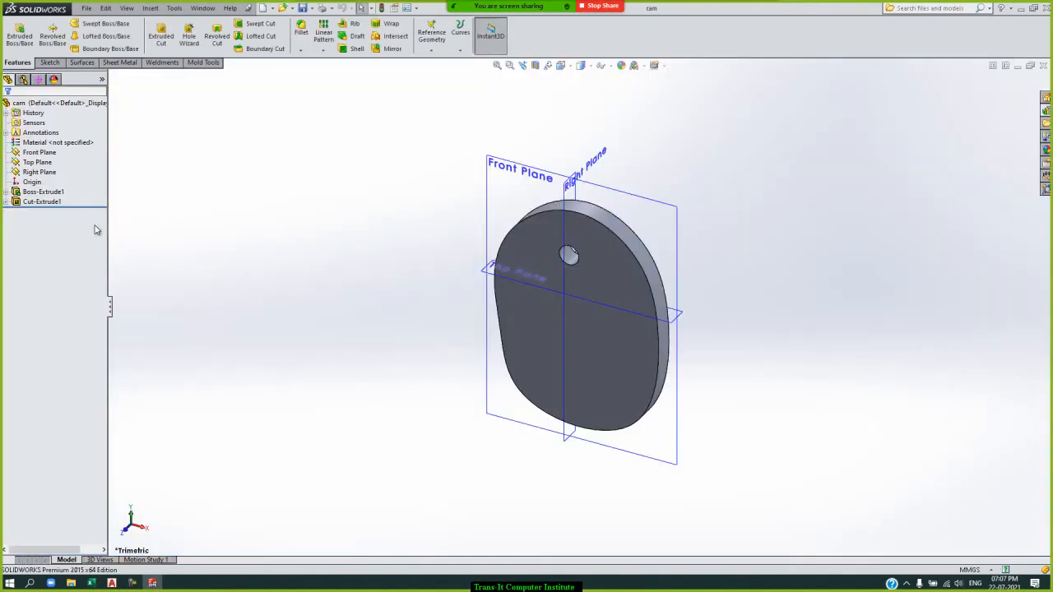
Step: Open Sketch1 of Boss-Extrude1 for editing and show it in the front view
{"action": "left_click", "coordinate": [6, 192]}
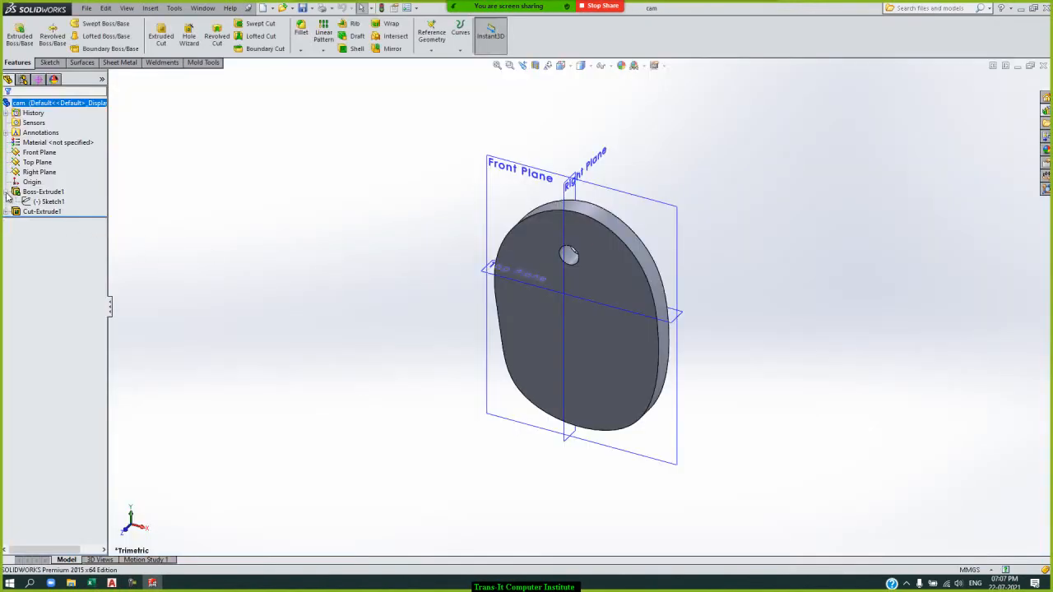
{"action": "left_click", "coordinate": [43, 192]}
{"action": "left_click", "coordinate": [51, 170]}
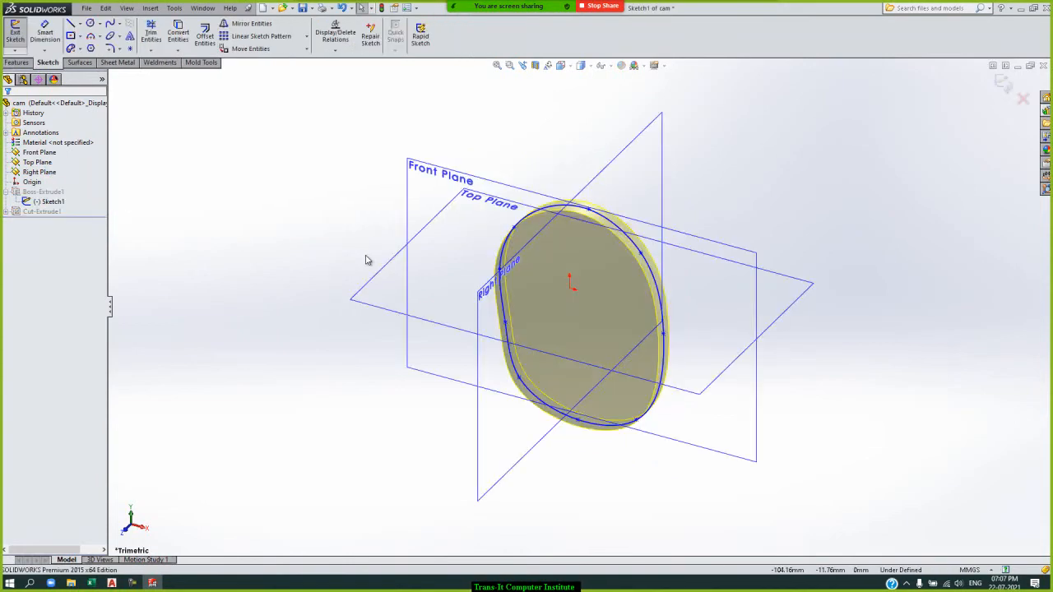
{"action": "key", "text": "space"}
{"action": "left_click", "coordinate": [316, 284]}
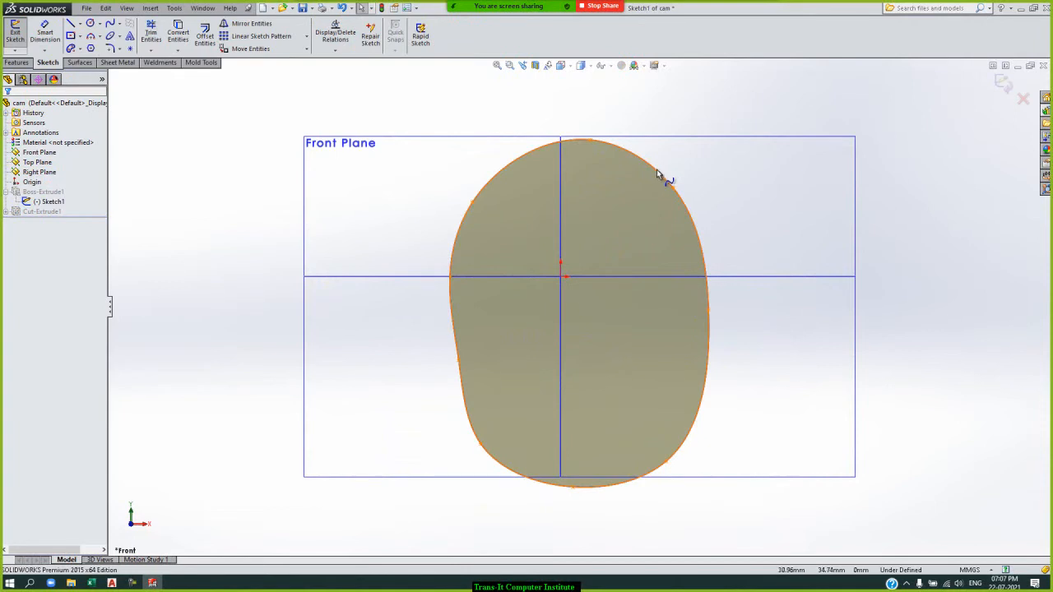
Step: Inspect the closed spline that forms the cam outline and exit the sketch
{"action": "left_click", "coordinate": [691, 218]}
{"action": "left_click", "coordinate": [564, 115]}
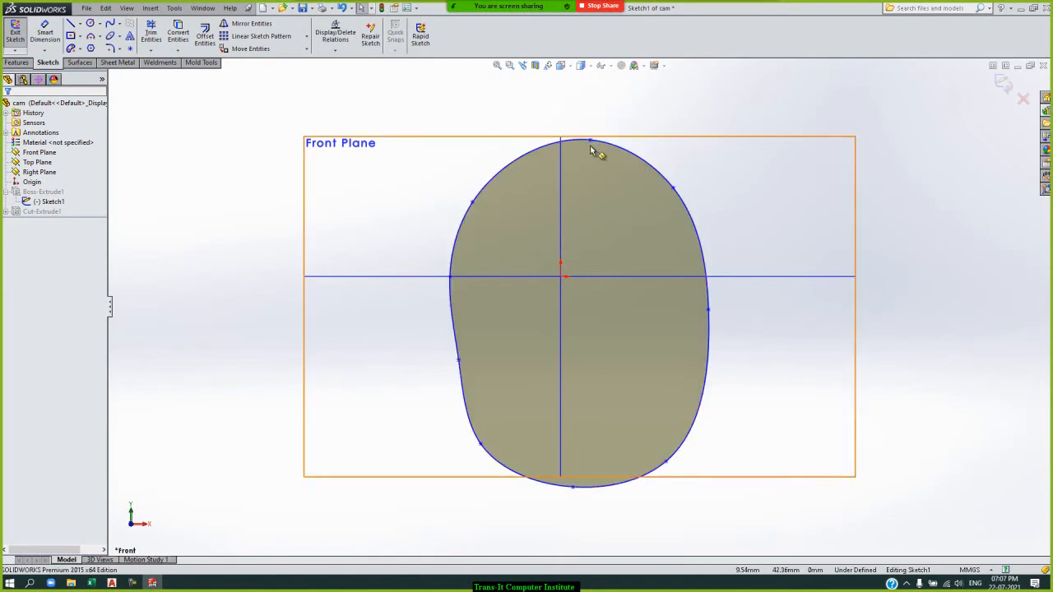
{"action": "left_click", "coordinate": [658, 179]}
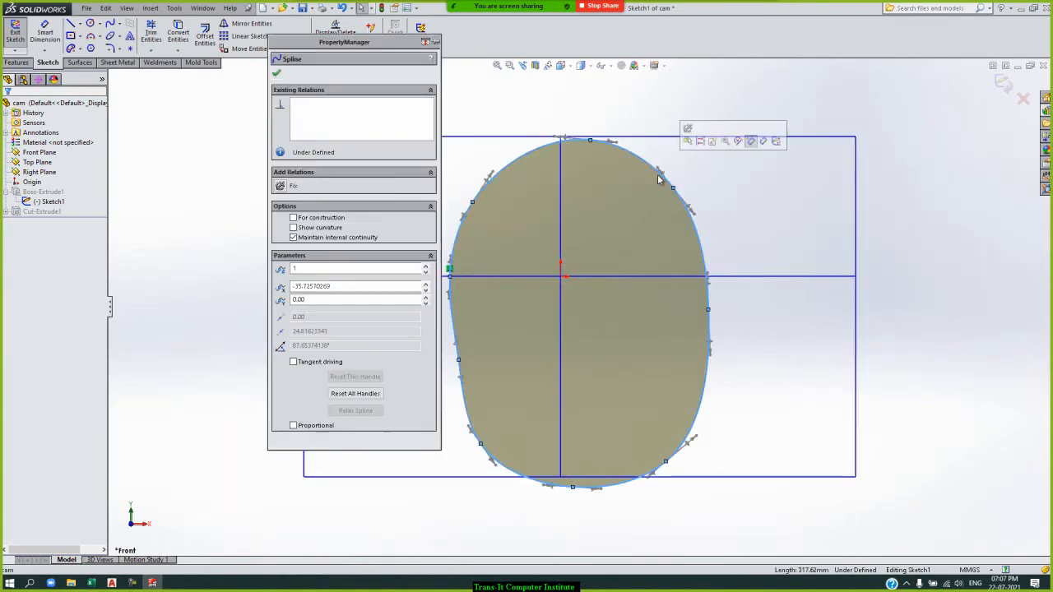
{"action": "left_click", "coordinate": [663, 116]}
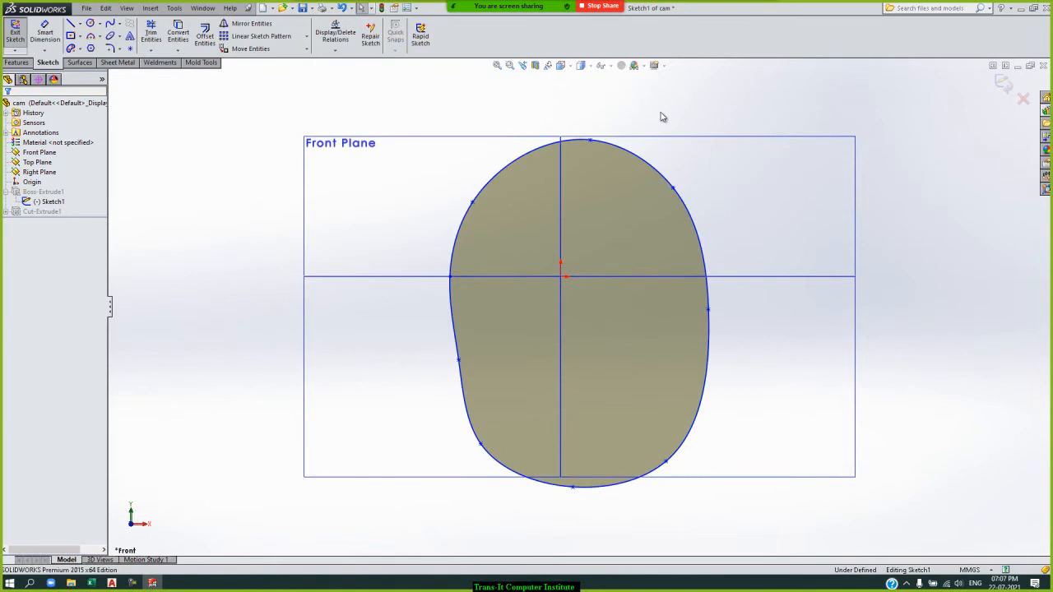
{"action": "left_click", "coordinate": [1003, 83]}
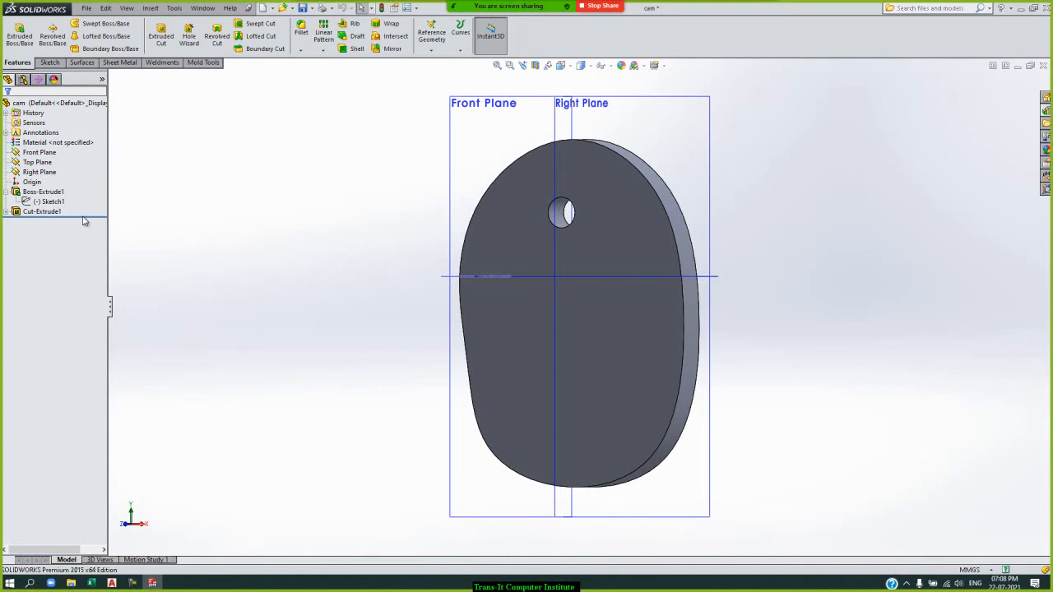
Step: Roll the part back to before Cut-Extrude1 and examine the extruded cam body and its thickness from several angles
{"action": "left_click_drag", "start_coordinate": [82, 217], "coordinate": [85, 206]}
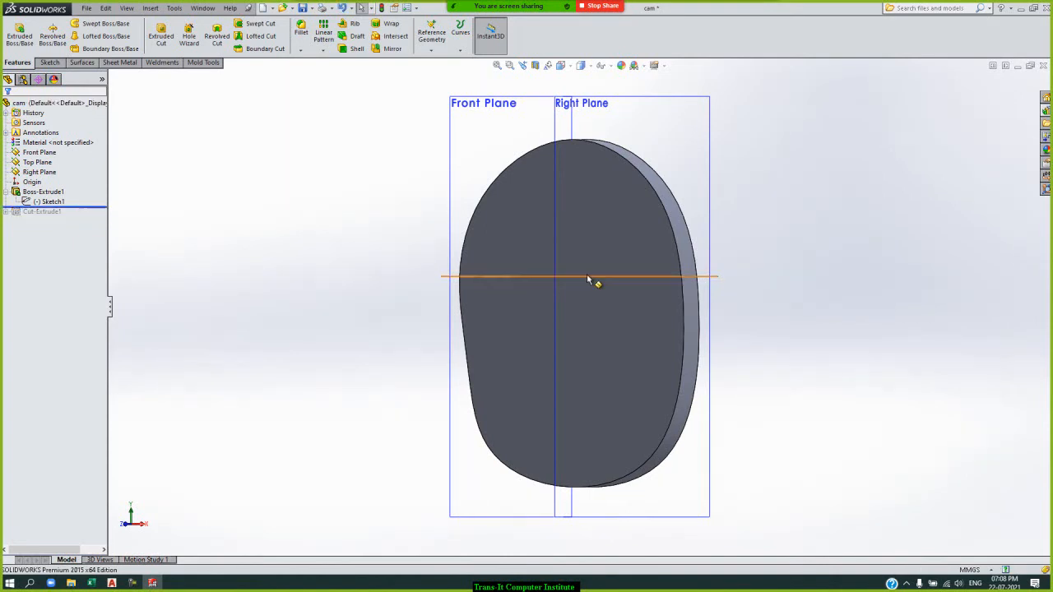
{"action": "left_click", "coordinate": [635, 349]}
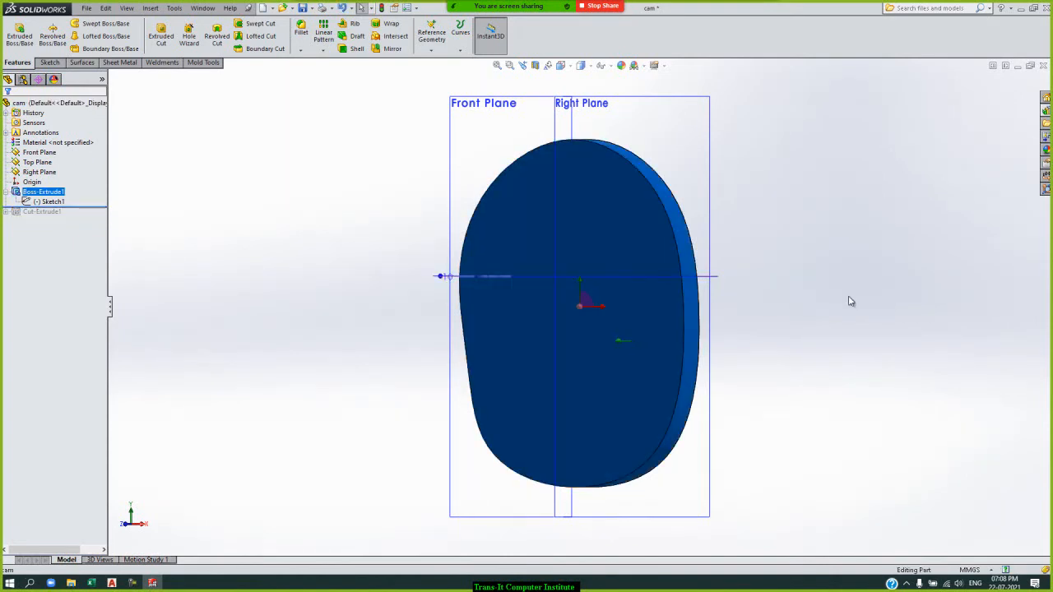
{"action": "key", "text": "Down"}
{"action": "key", "text": "Down"}
{"action": "key", "text": "Left"}
{"action": "key", "text": "Left"}
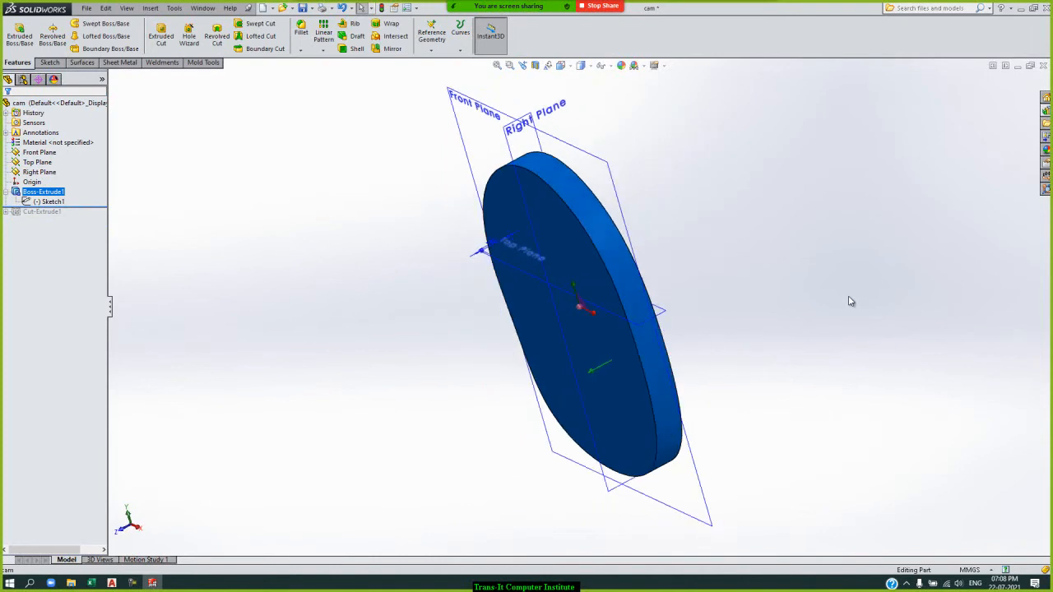
{"action": "key", "text": "Right"}
{"action": "key", "text": "Right"}
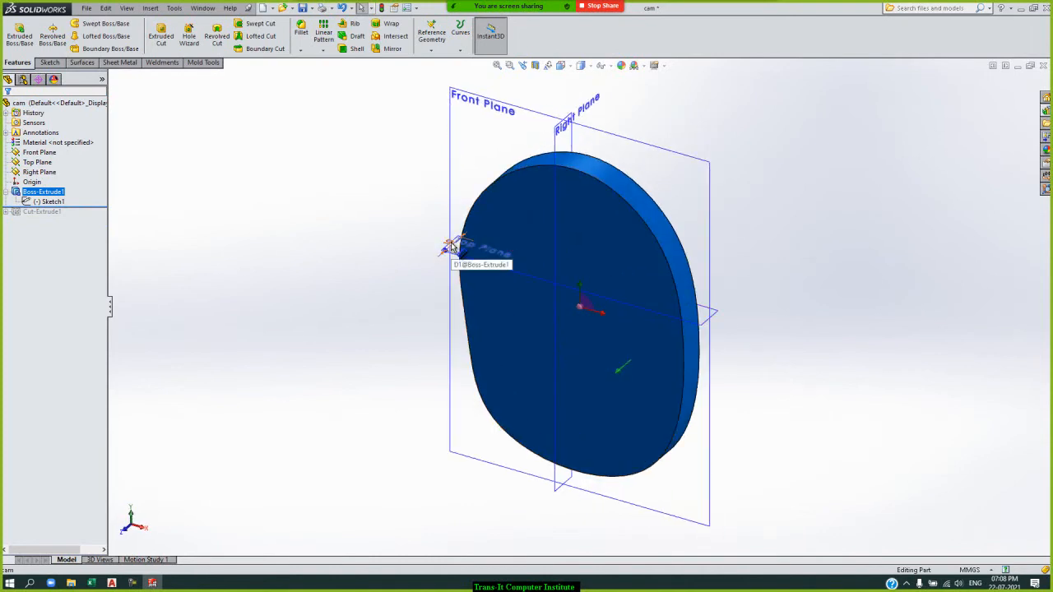
{"action": "left_click", "coordinate": [403, 249]}
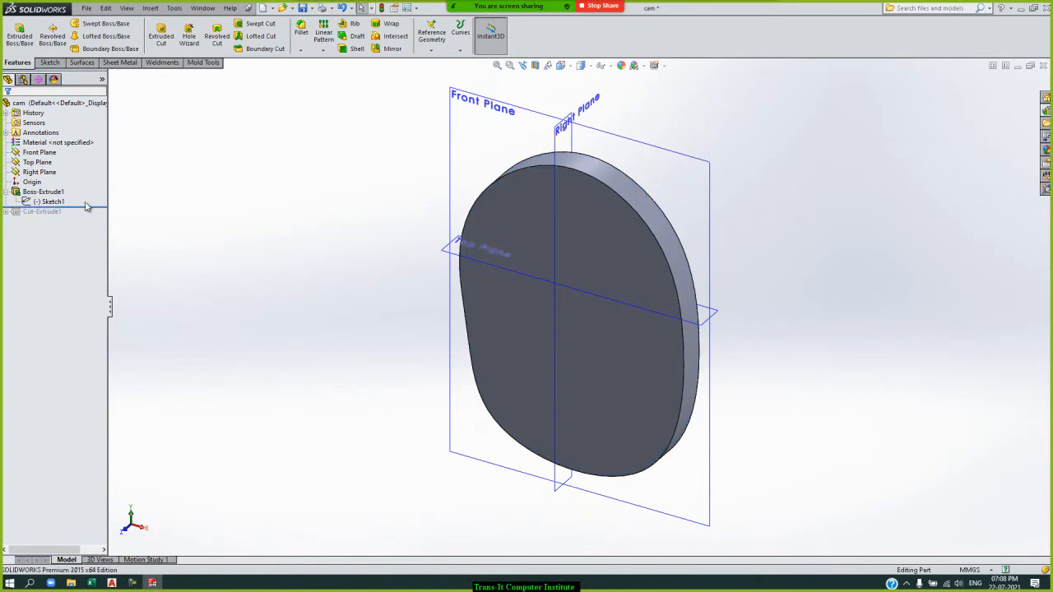
Step: Roll the part forward past Cut-Extrude1 and inspect Sketch2 and the cut that form the shaft hole
{"action": "left_click_drag", "start_coordinate": [86, 206], "coordinate": [87, 219]}
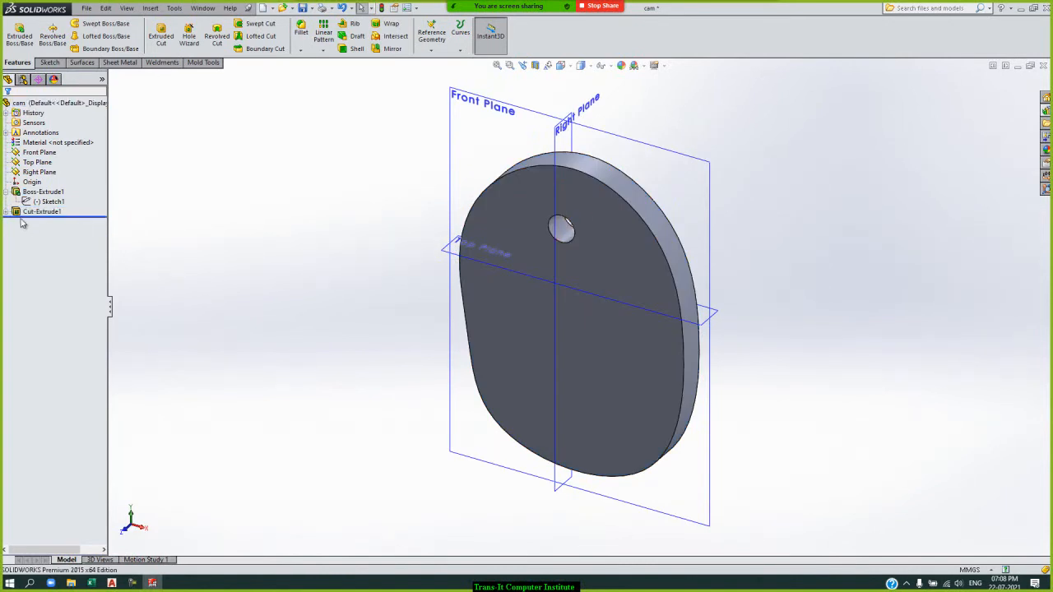
{"action": "left_click", "coordinate": [6, 211]}
{"action": "left_click", "coordinate": [48, 222]}
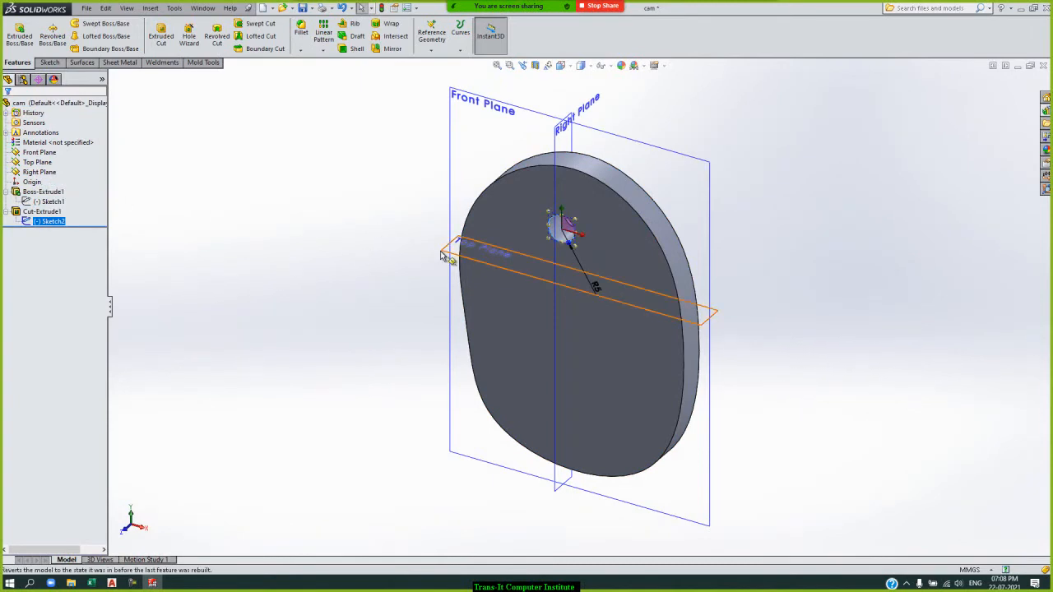
{"action": "left_click", "coordinate": [41, 211]}
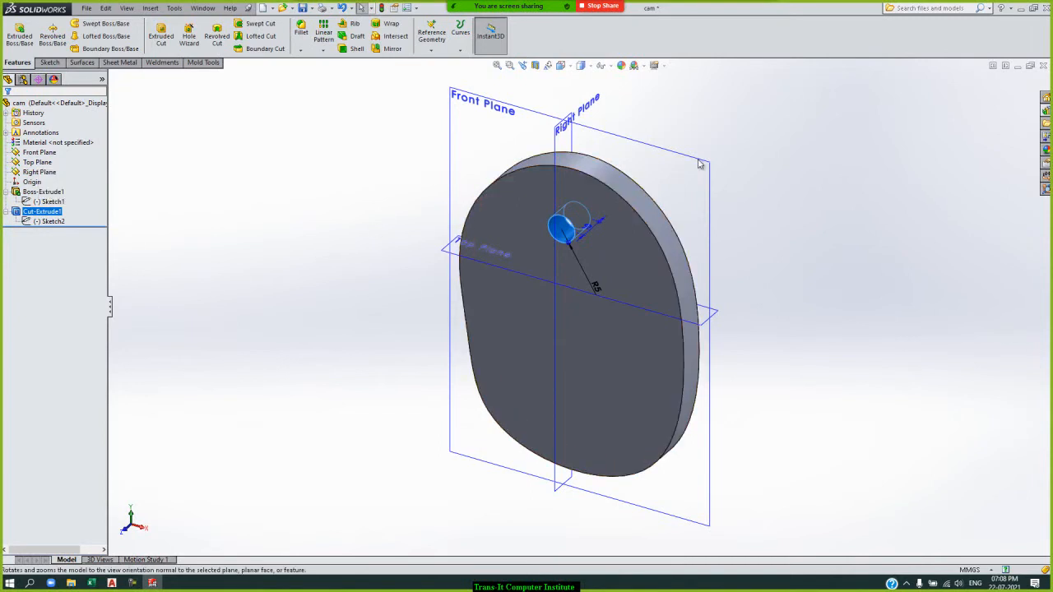
Step: Examine the finished cam and its through hole from both sides, and collapse its features in the tree
{"action": "left_click", "coordinate": [720, 179]}
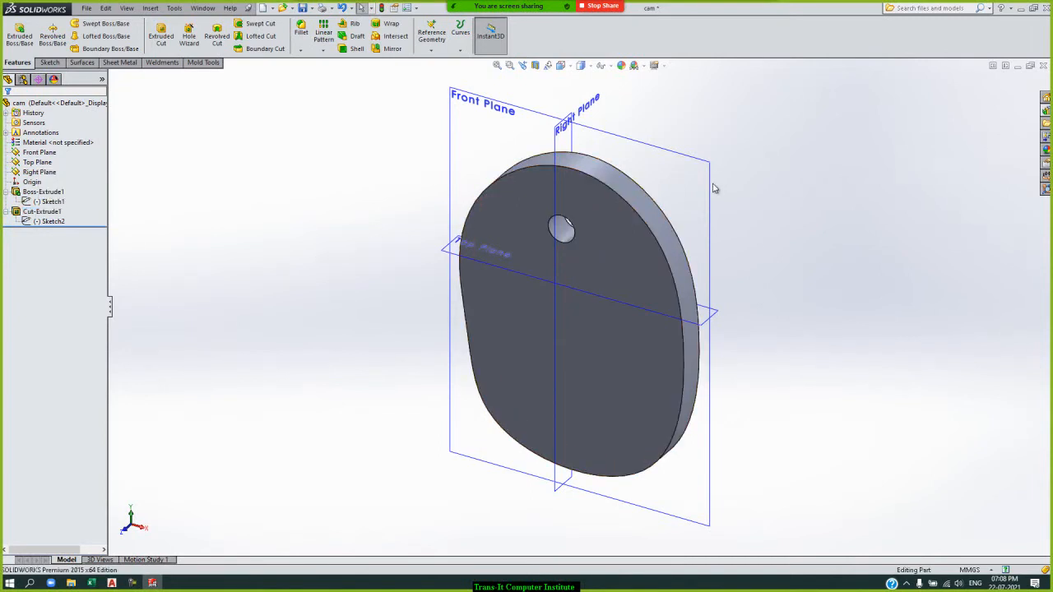
{"action": "key", "text": "Left"}
{"action": "key", "text": "Left"}
{"action": "key", "text": "Left"}
{"action": "key", "text": "Left"}
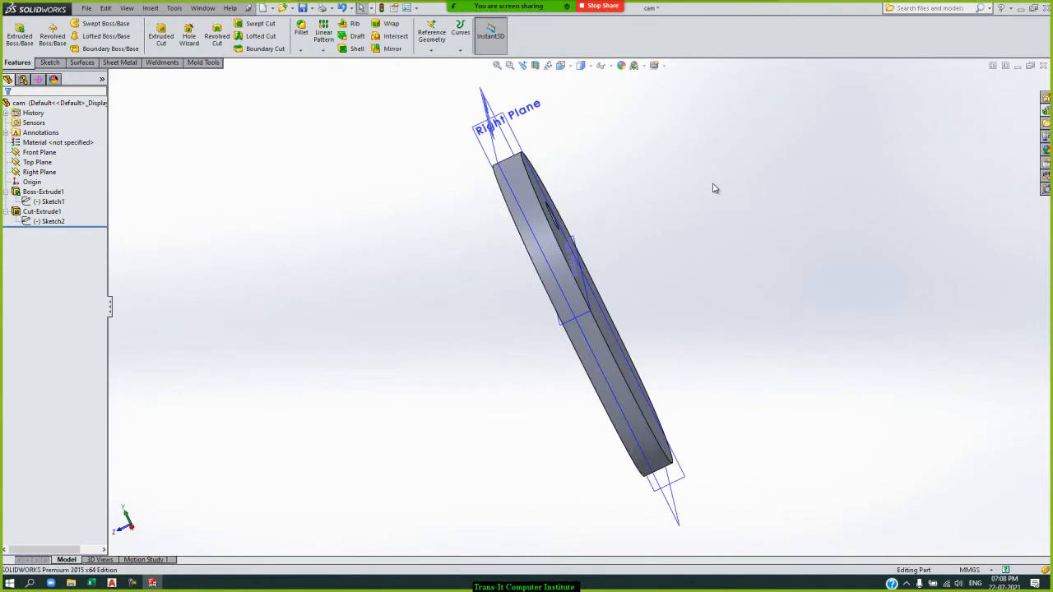
{"action": "key", "text": "Right"}
{"action": "key", "text": "Left"}
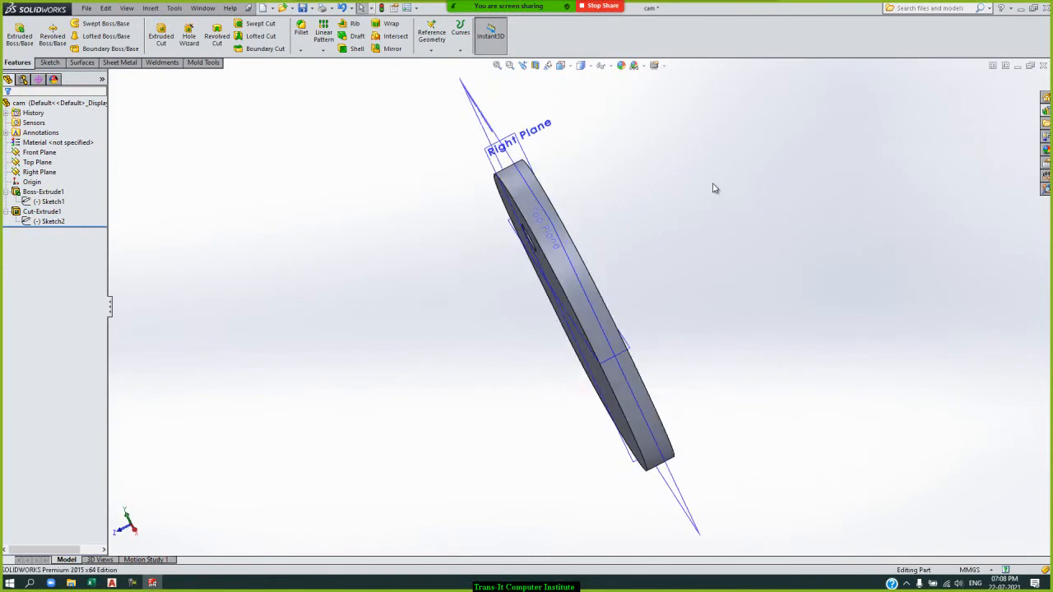
{"action": "key", "text": "Right"}
{"action": "key", "text": "Right"}
{"action": "key", "text": "Right"}
{"action": "key", "text": "Right"}
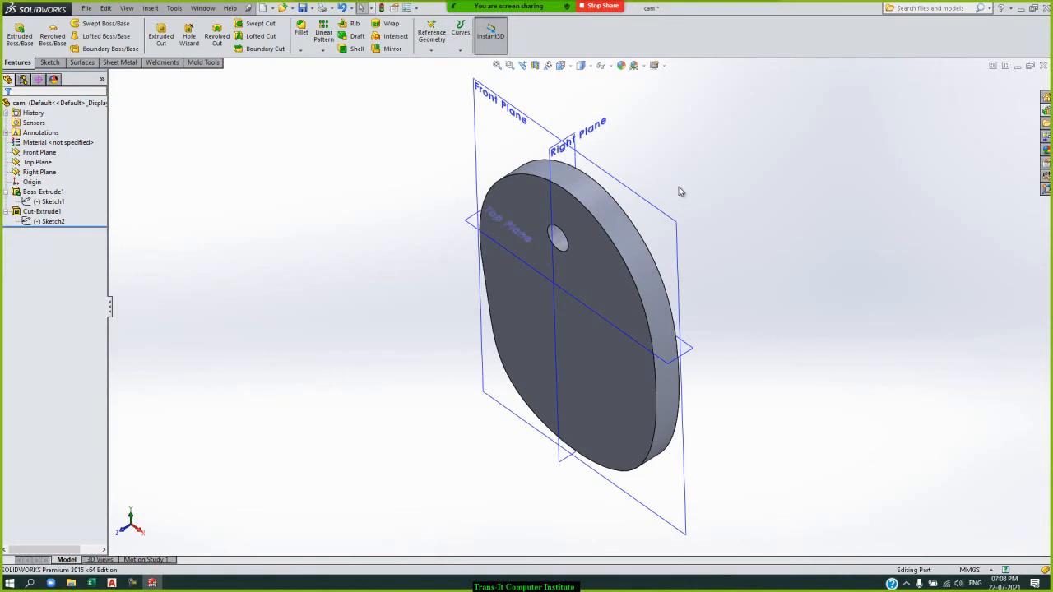
{"action": "left_click", "coordinate": [7, 212]}
{"action": "left_click", "coordinate": [7, 192]}
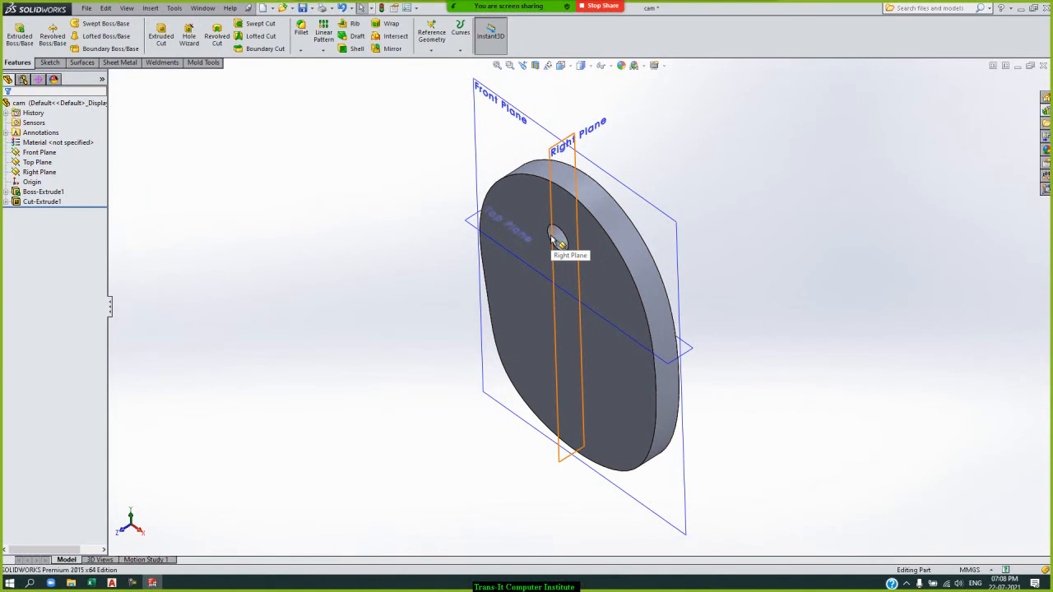
Step: Open the shaft part from the cam folder and inspect the diameter and length of its extrusion
{"action": "left_click", "coordinate": [86, 8]}
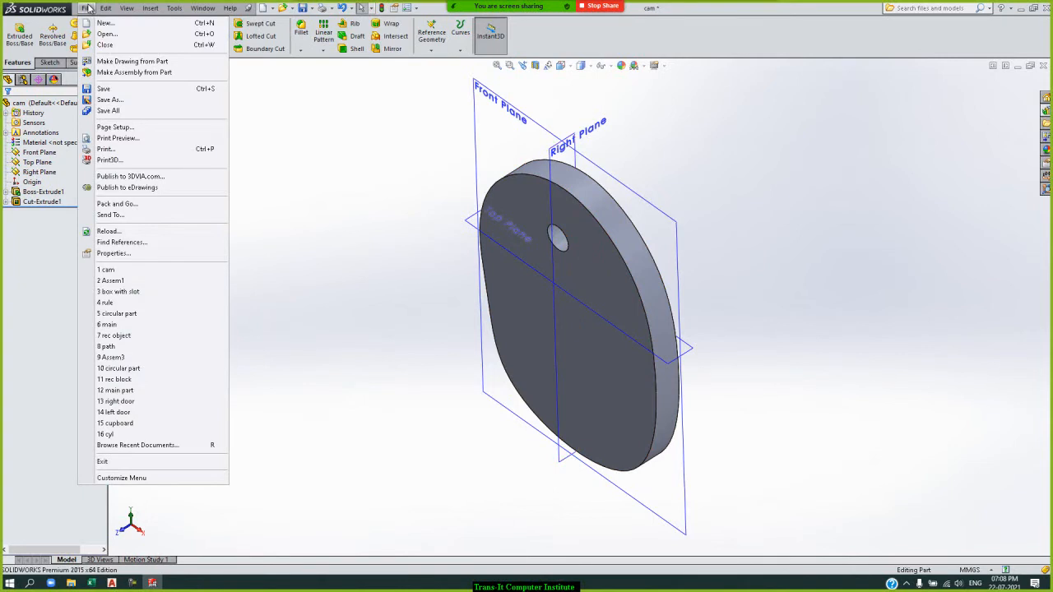
{"action": "left_click", "coordinate": [107, 34]}
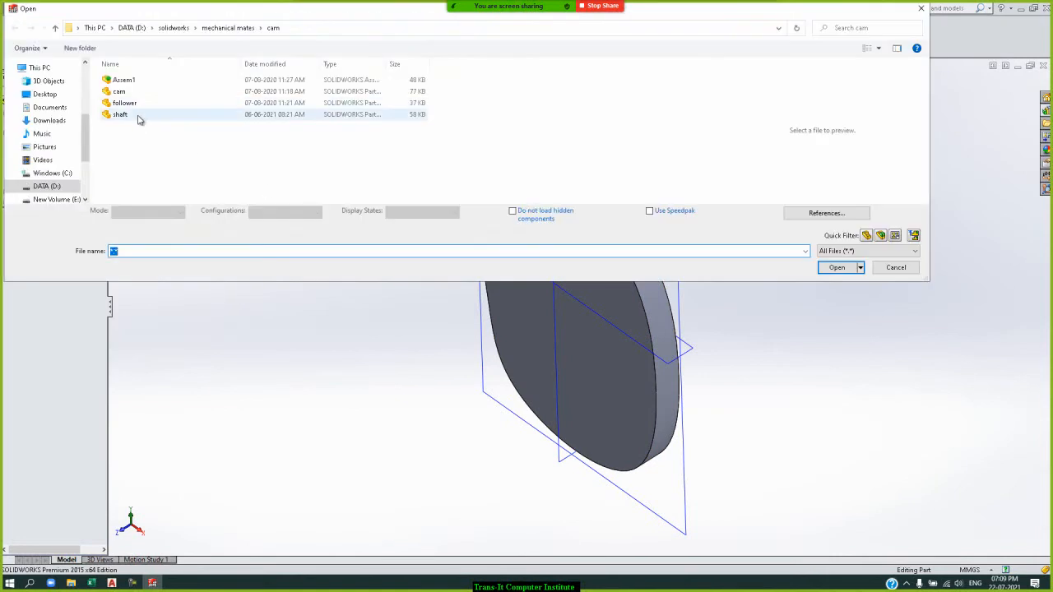
{"action": "double_click", "coordinate": [139, 118]}
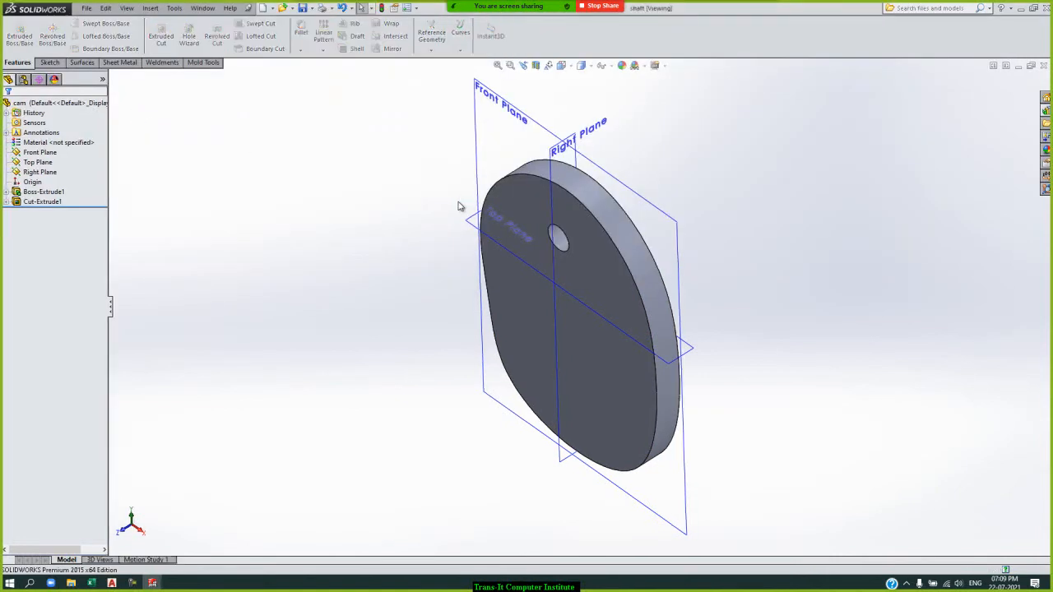
{"action": "left_click", "coordinate": [523, 353]}
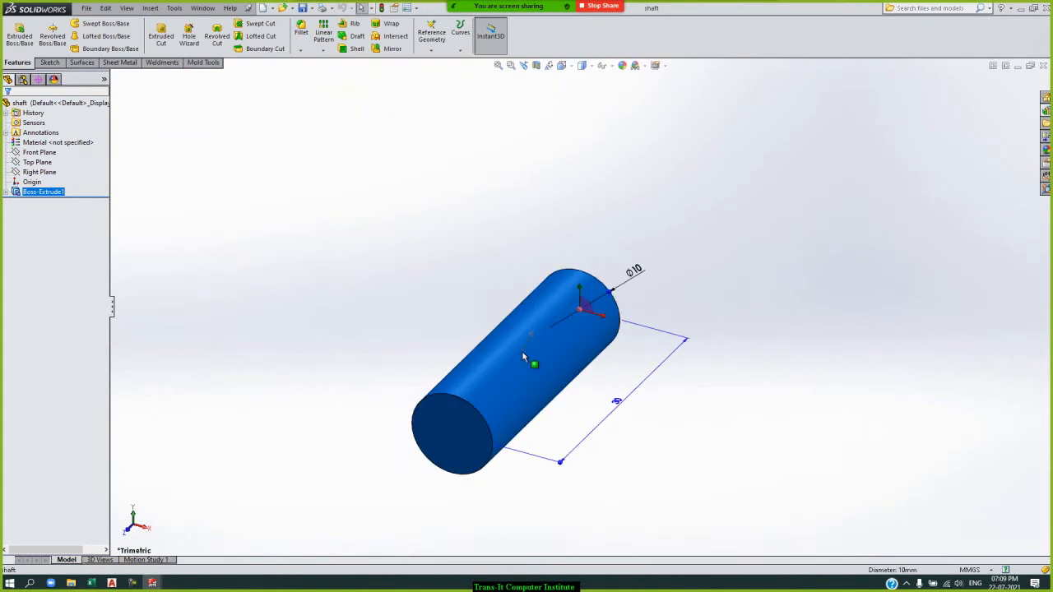
{"action": "left_click", "coordinate": [718, 407]}
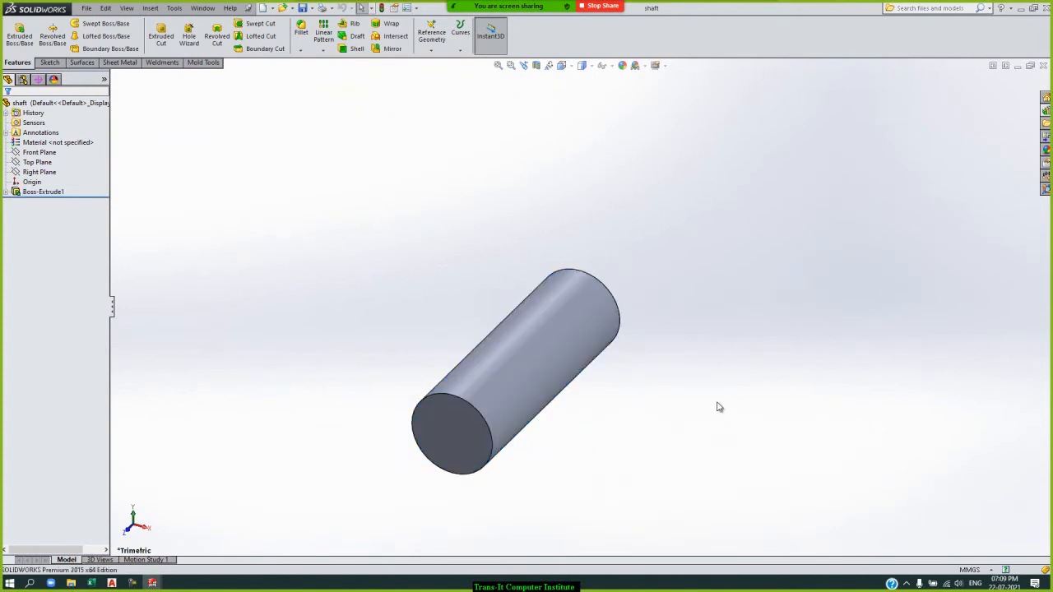
Step: Open the follower part from the cam folder
{"action": "left_click", "coordinate": [86, 8]}
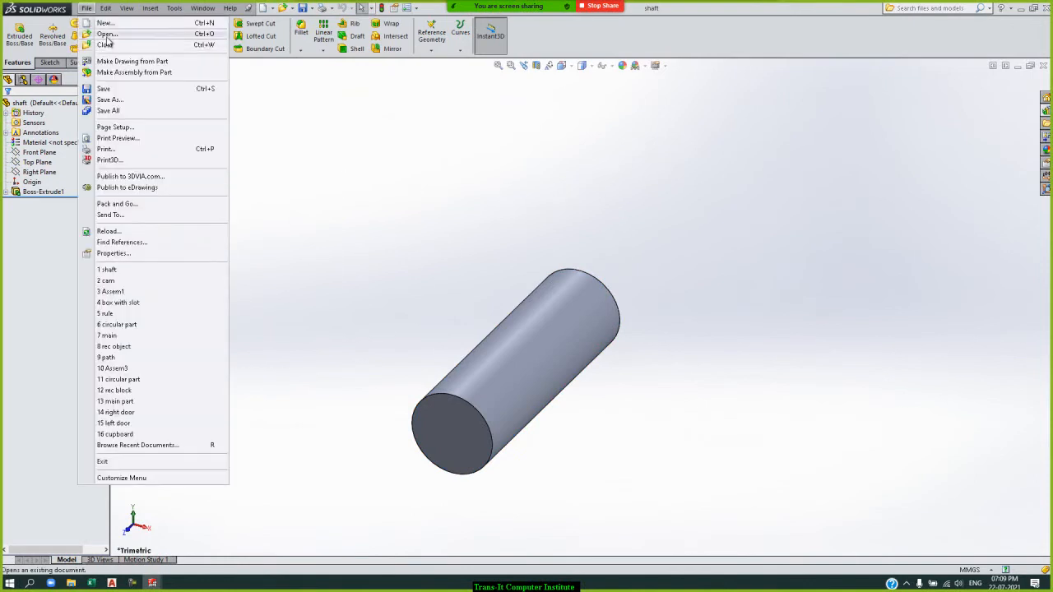
{"action": "key", "text": "Escape"}
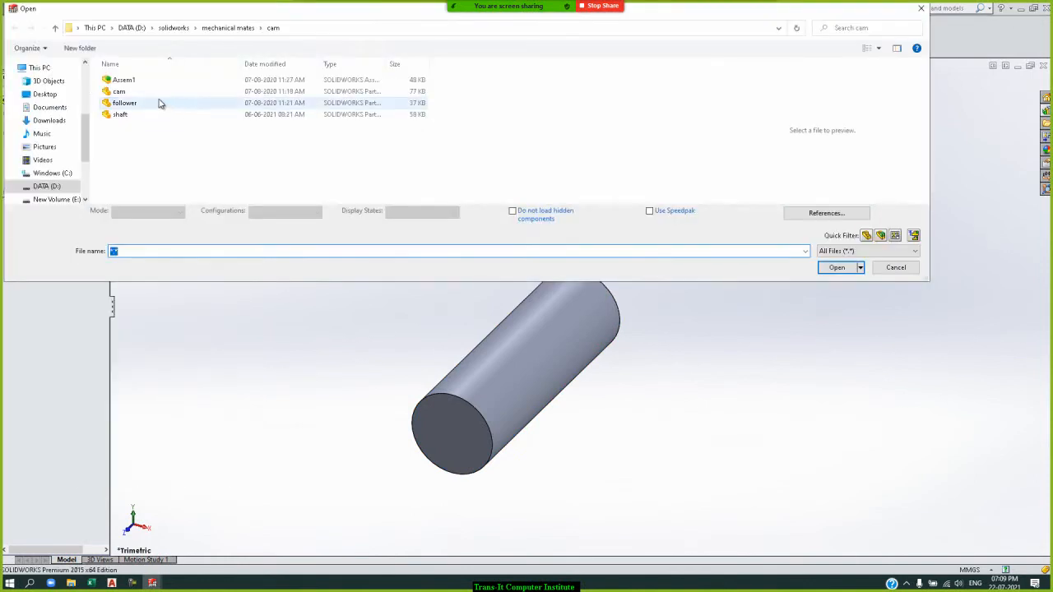
{"action": "double_click", "coordinate": [124, 103]}
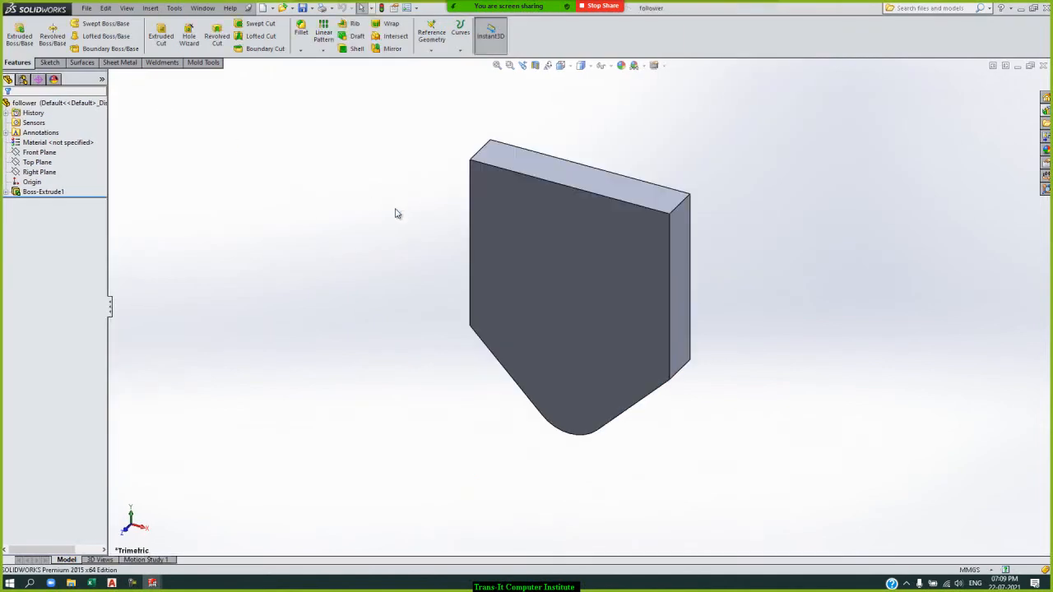
Step: Open Sketch1 of the follower's Boss-Extrude1 for editing and show it in the front view
{"action": "left_click", "coordinate": [7, 191]}
{"action": "left_click", "coordinate": [45, 202]}
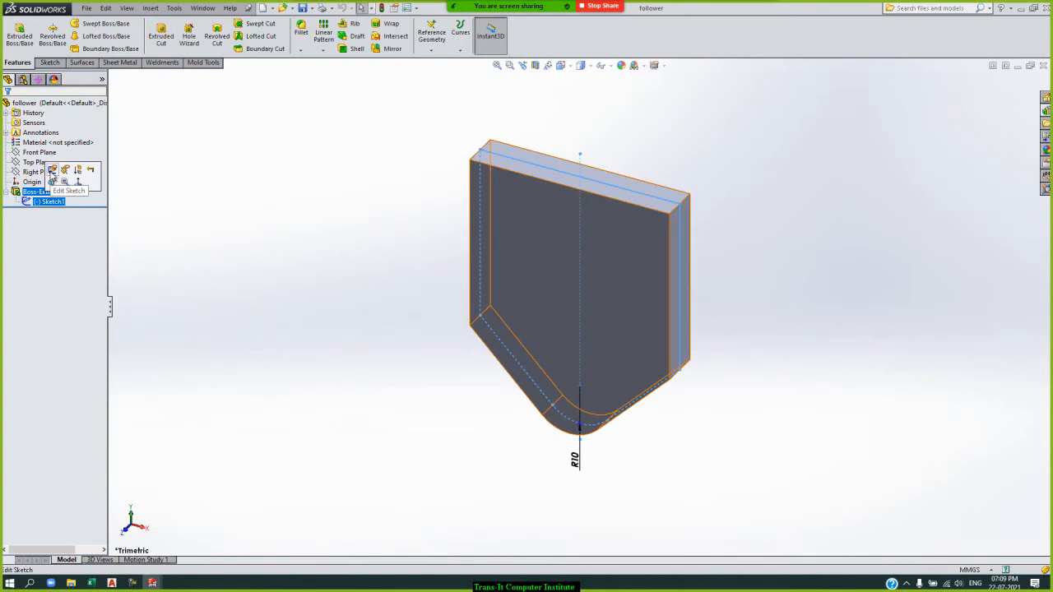
{"action": "left_click", "coordinate": [52, 171]}
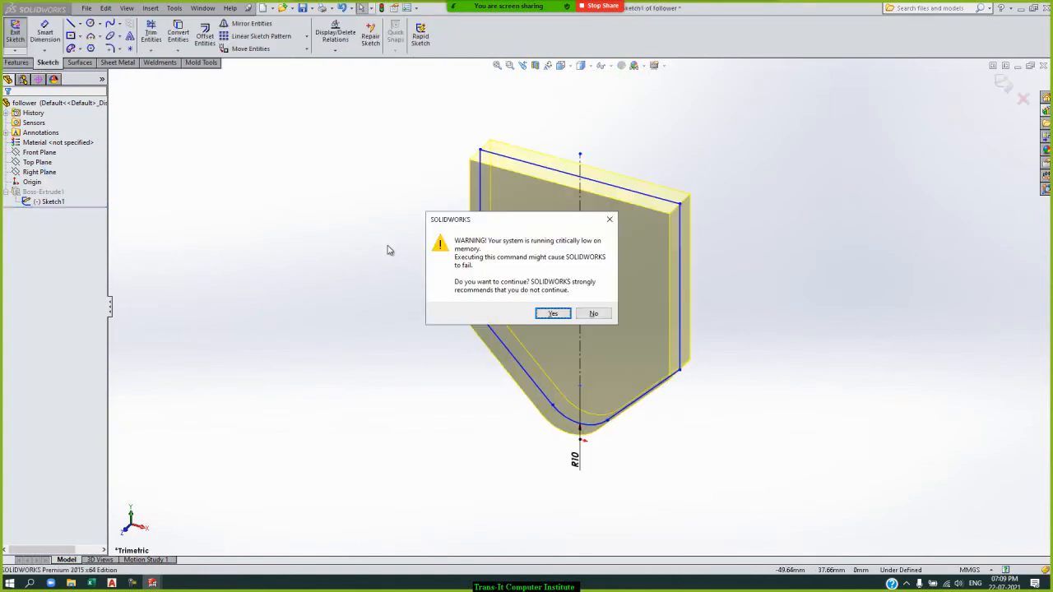
{"action": "left_click", "coordinate": [564, 313]}
{"action": "left_click", "coordinate": [515, 340]}
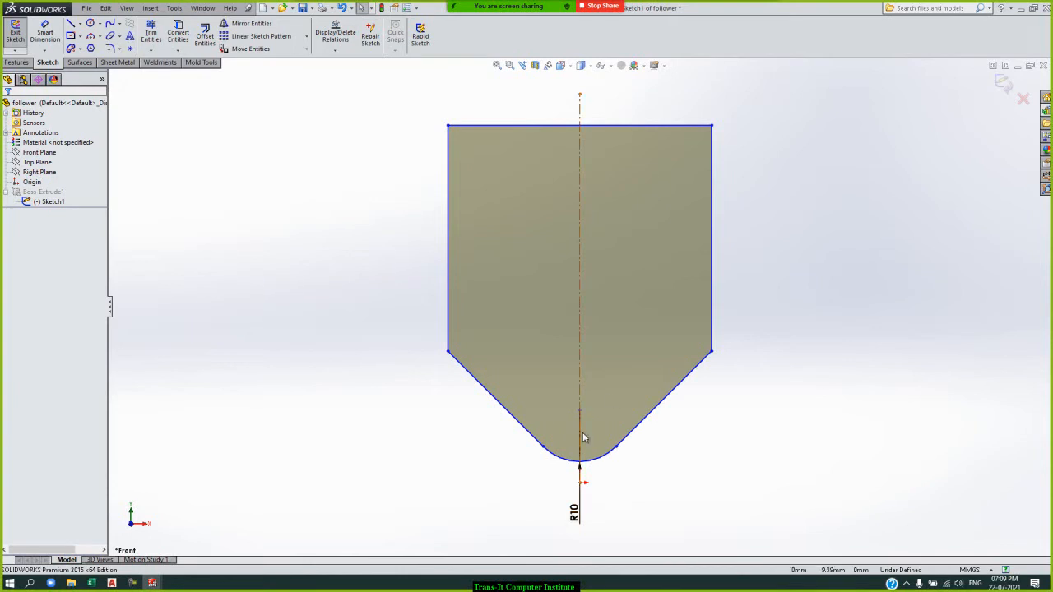
Step: Check the follower profile's top width and vertical side length with Smart Dimension without placing dimensions, and exit the sketch
{"action": "left_click", "coordinate": [38, 37]}
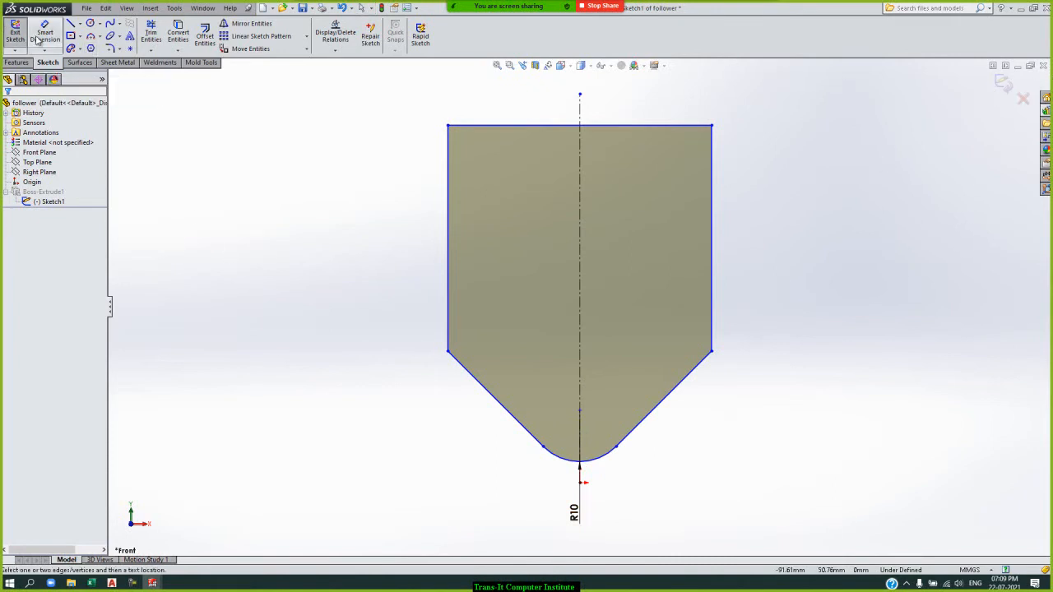
{"action": "left_click", "coordinate": [569, 130]}
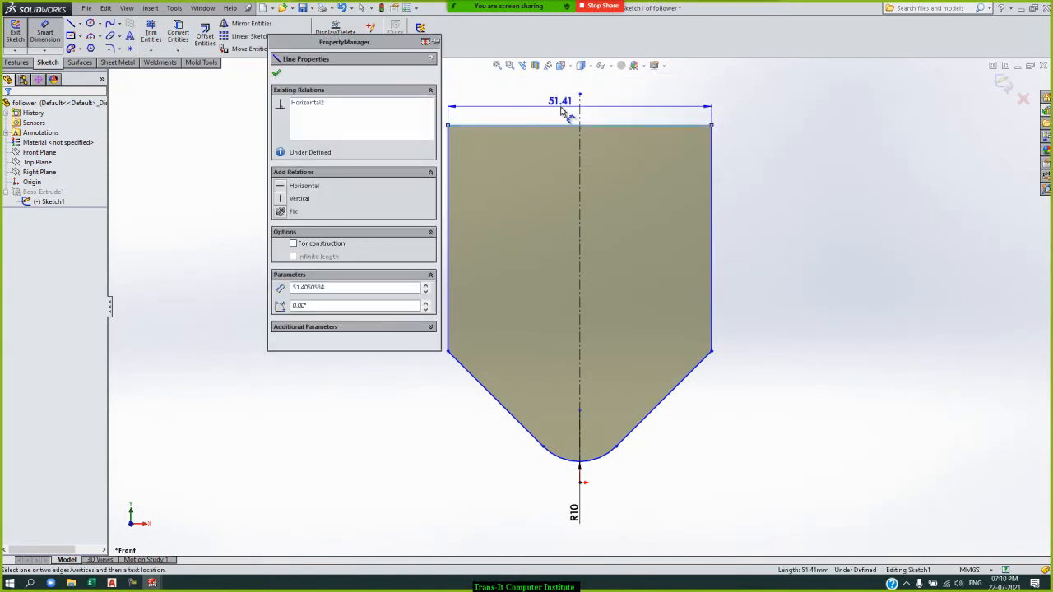
{"action": "key", "text": "Escape"}
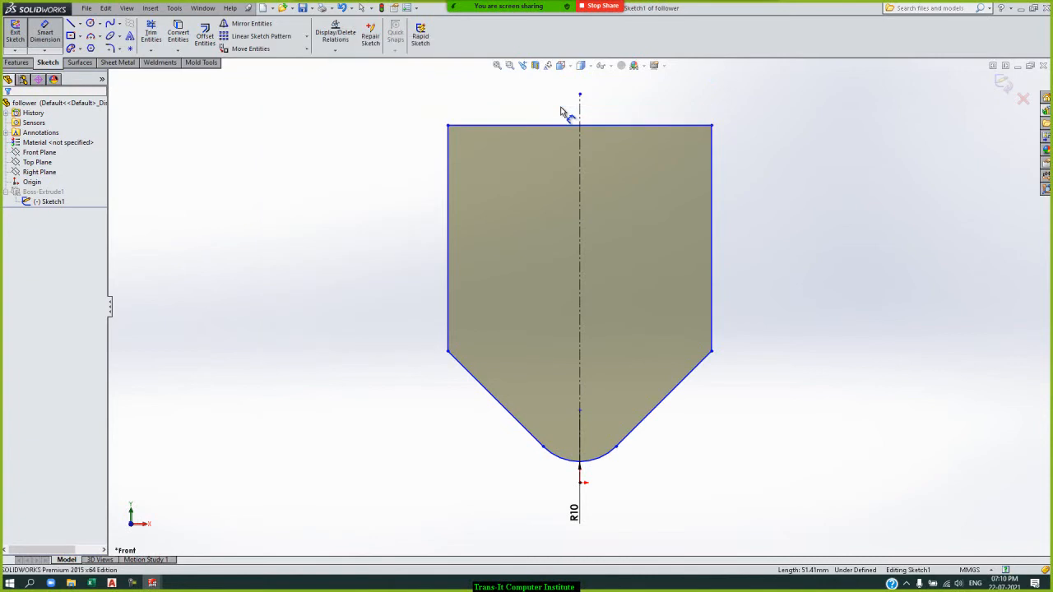
{"action": "left_click", "coordinate": [709, 259]}
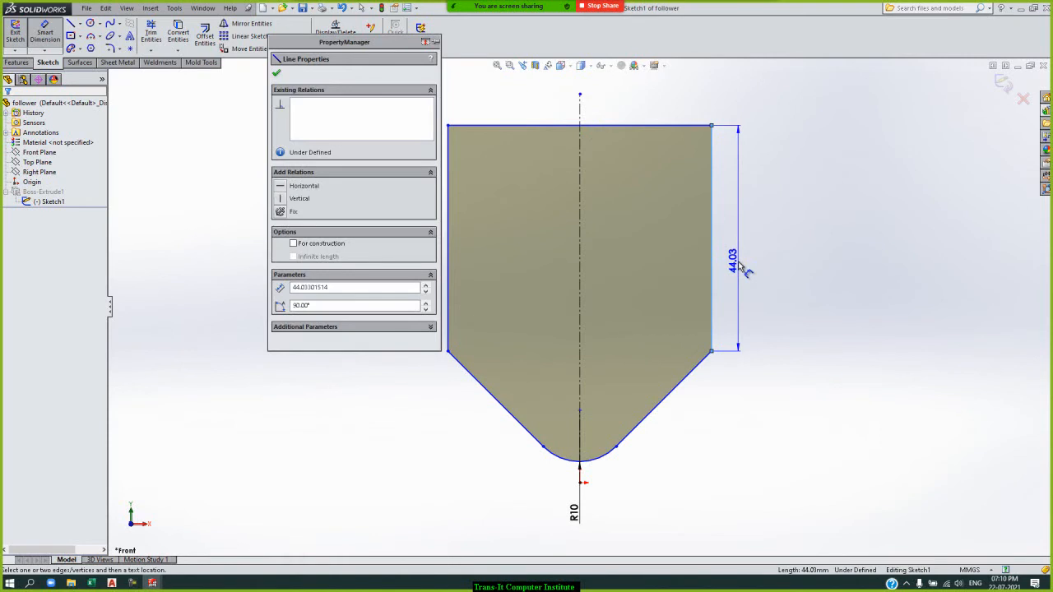
{"action": "key", "text": "Escape"}
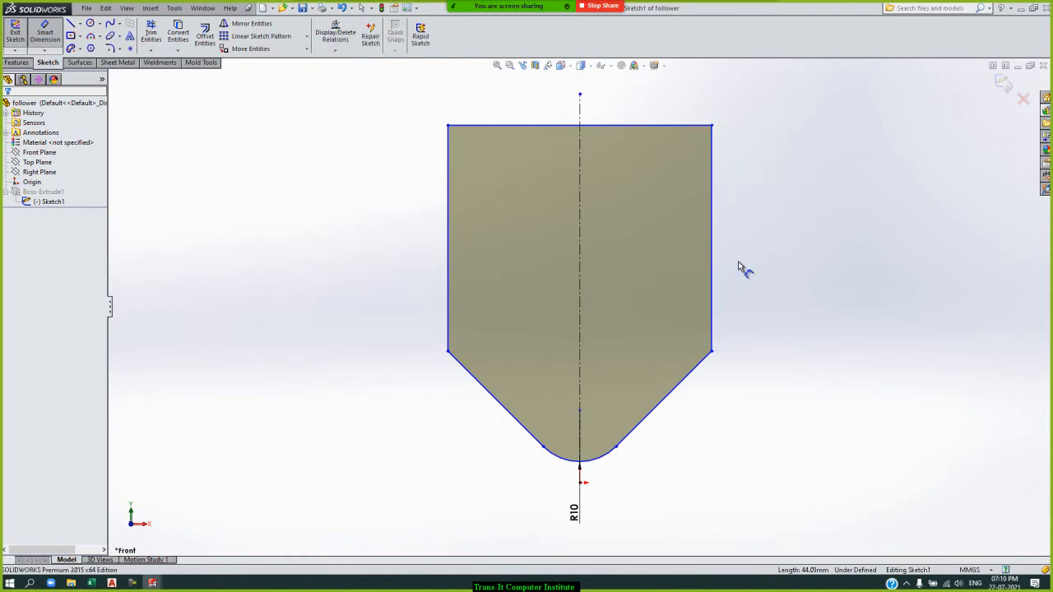
{"action": "left_click", "coordinate": [1002, 80]}
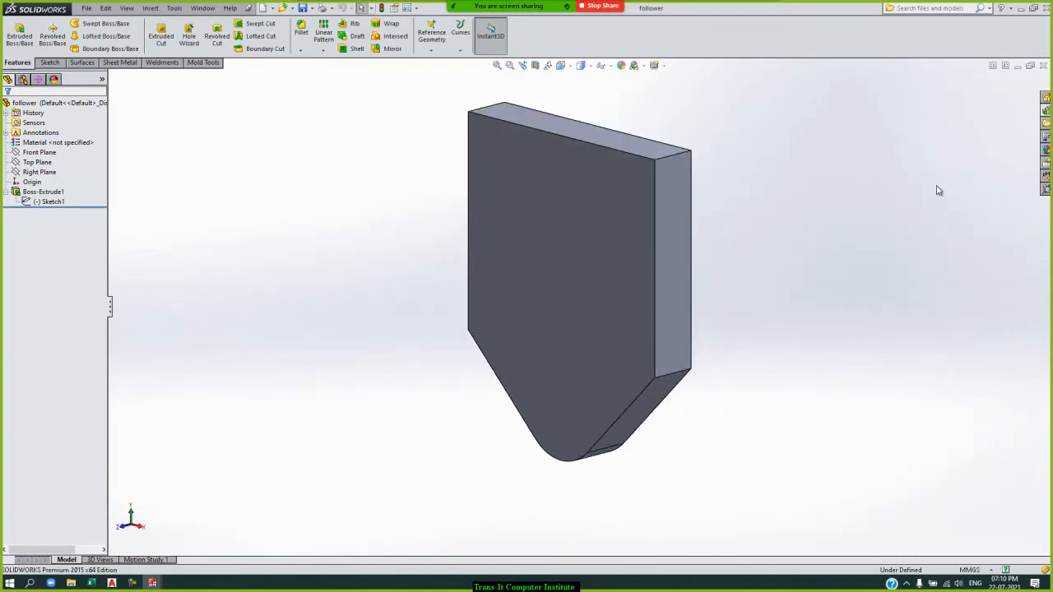
Step: Inspect the follower's extrusion thickness from an angled view and clear the selection
{"action": "left_click", "coordinate": [671, 289]}
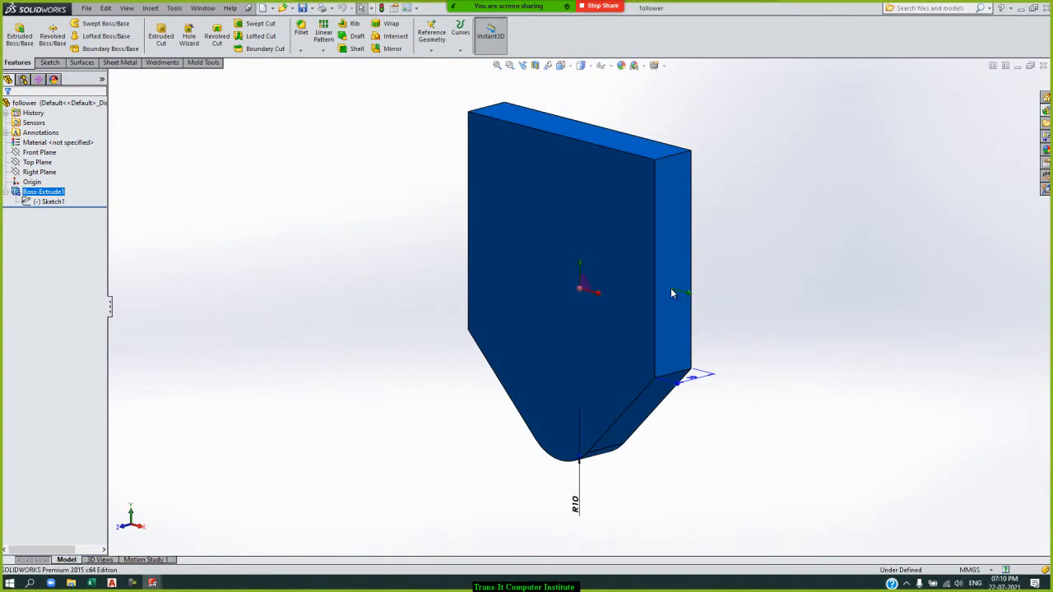
{"action": "key", "text": "Down"}
{"action": "key", "text": "Down"}
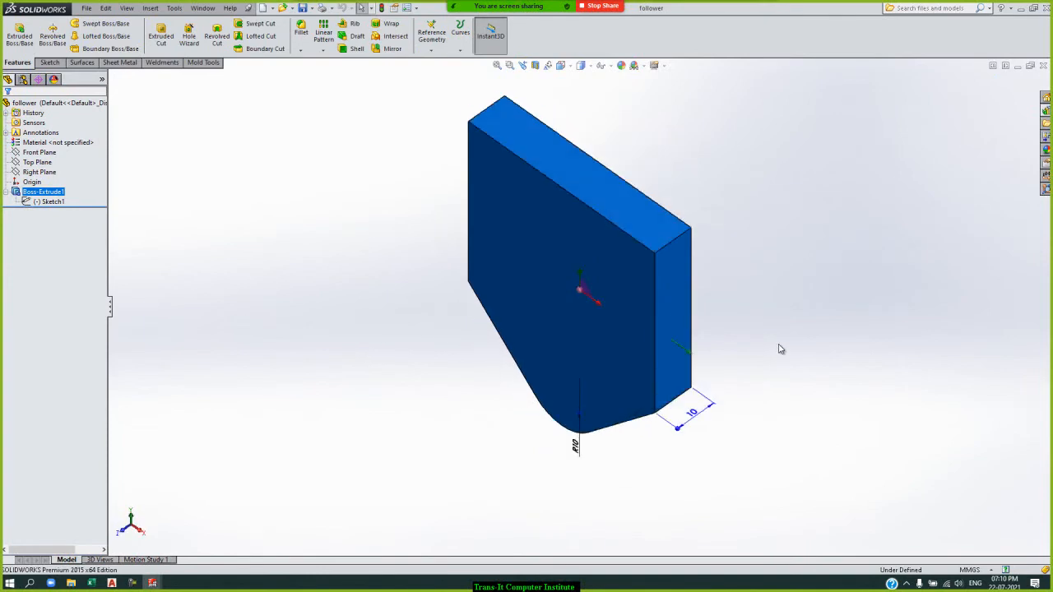
{"action": "left_click", "coordinate": [866, 371]}
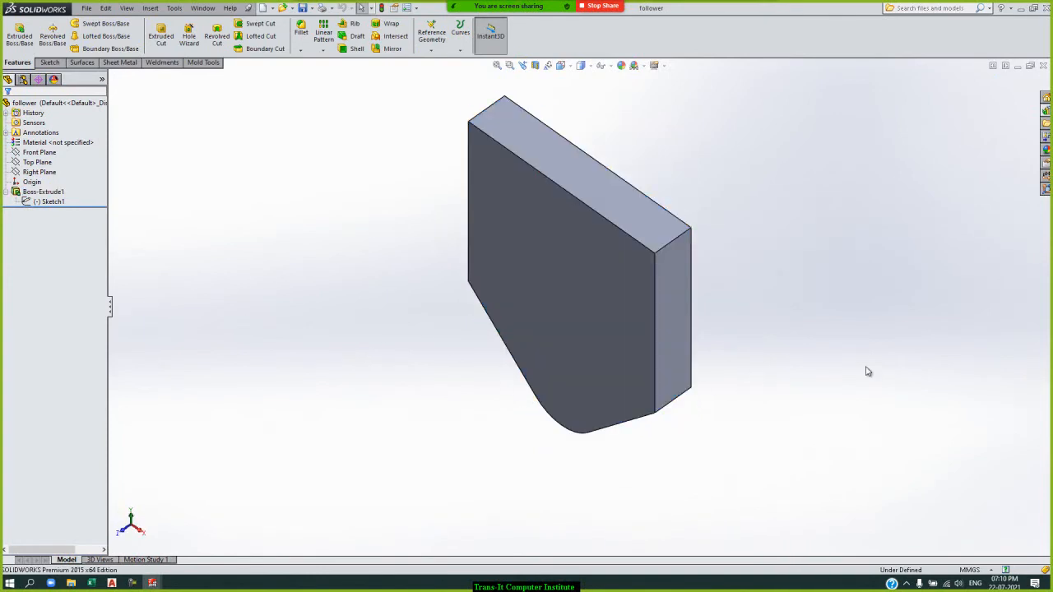
Step: Create a new assembly from the open part and place the shaft as its first component
{"action": "left_click", "coordinate": [87, 8]}
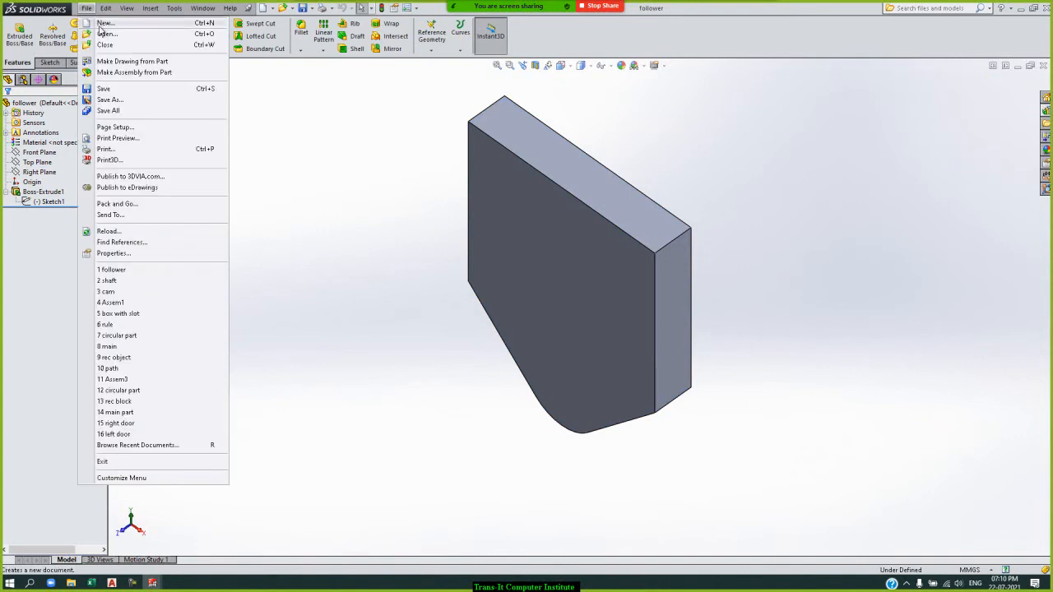
{"action": "left_click", "coordinate": [119, 72]}
{"action": "left_click", "coordinate": [381, 362]}
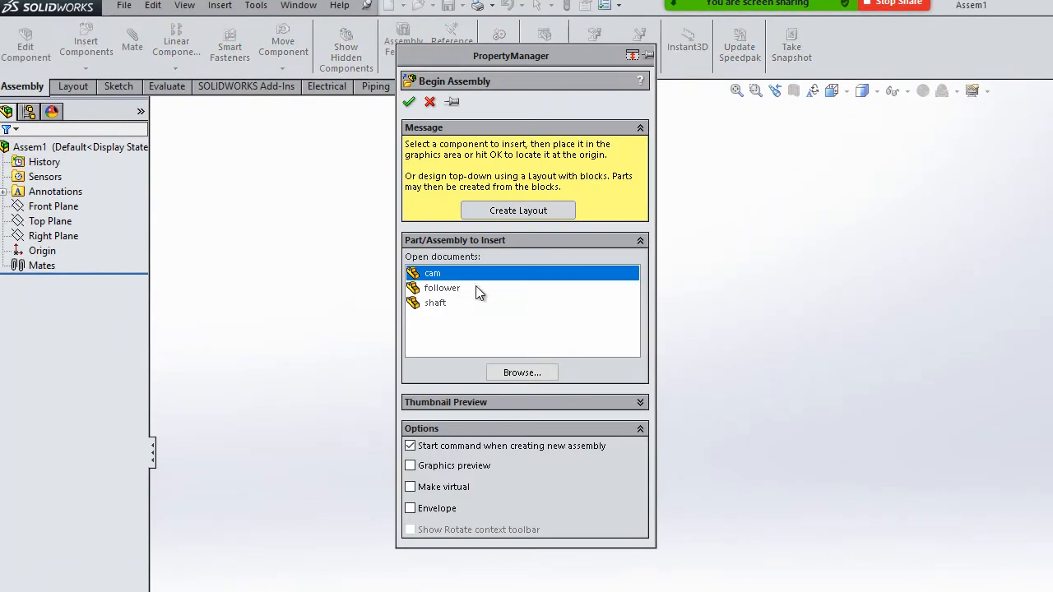
{"action": "left_click", "coordinate": [616, 403]}
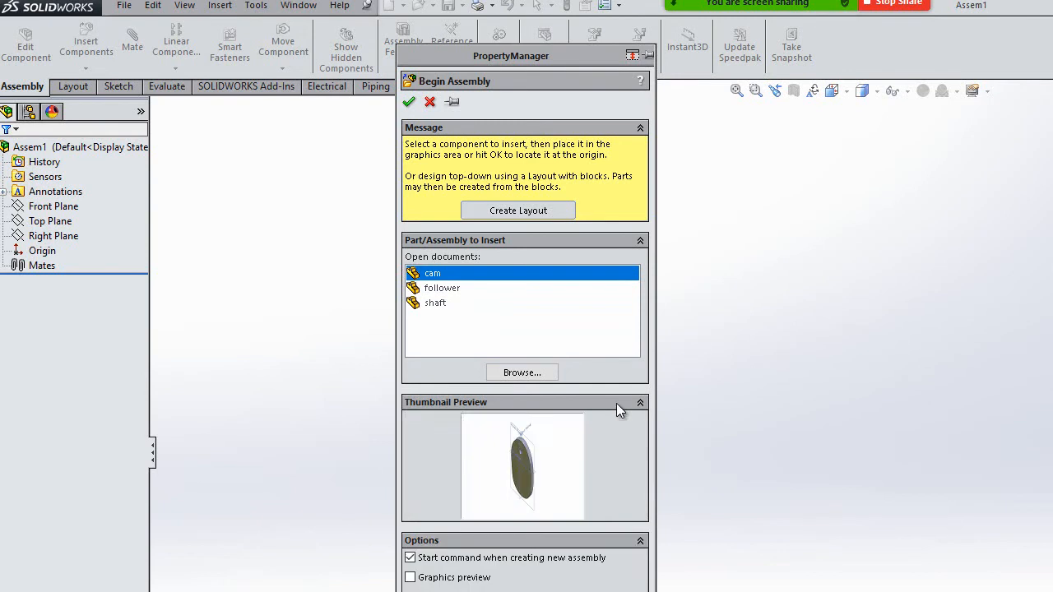
{"action": "left_click", "coordinate": [443, 303]}
{"action": "left_click", "coordinate": [920, 442]}
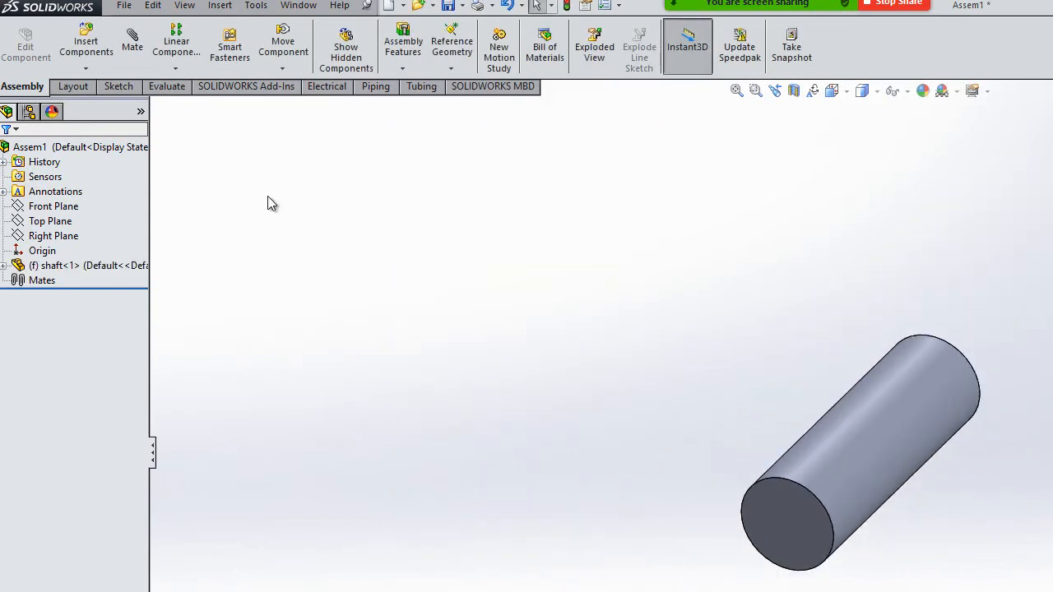
Step: Insert the cam into the assembly and place it beside the shaft
{"action": "left_click", "coordinate": [76, 43]}
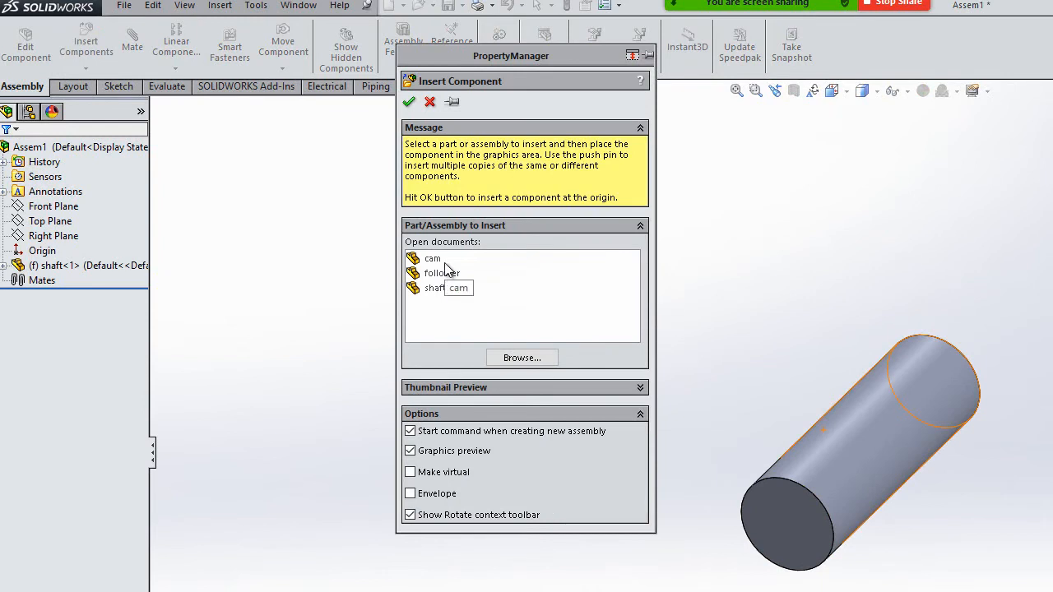
{"action": "left_click", "coordinate": [434, 260]}
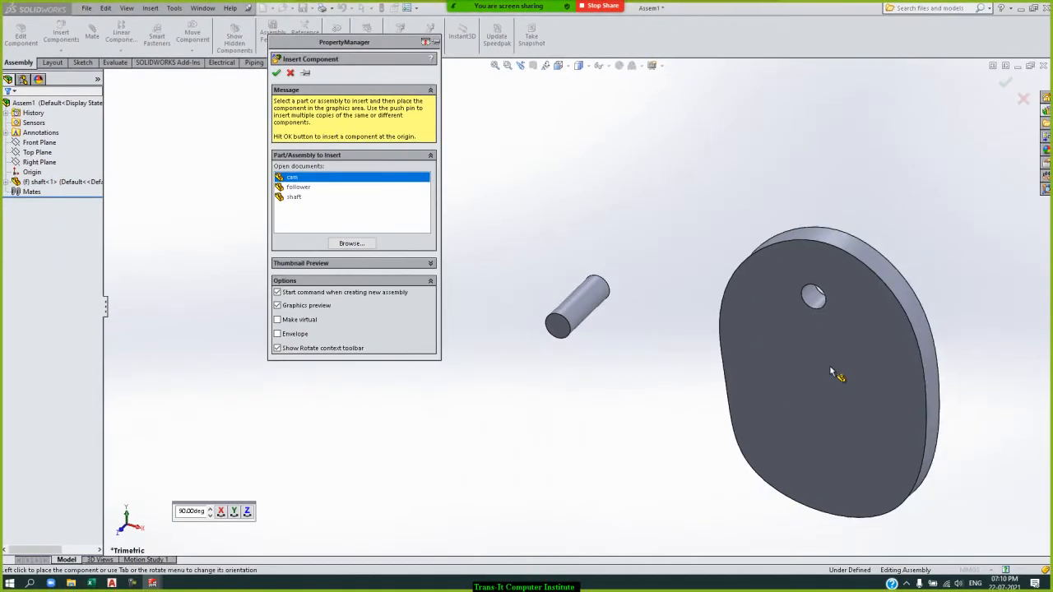
{"action": "left_click", "coordinate": [833, 374]}
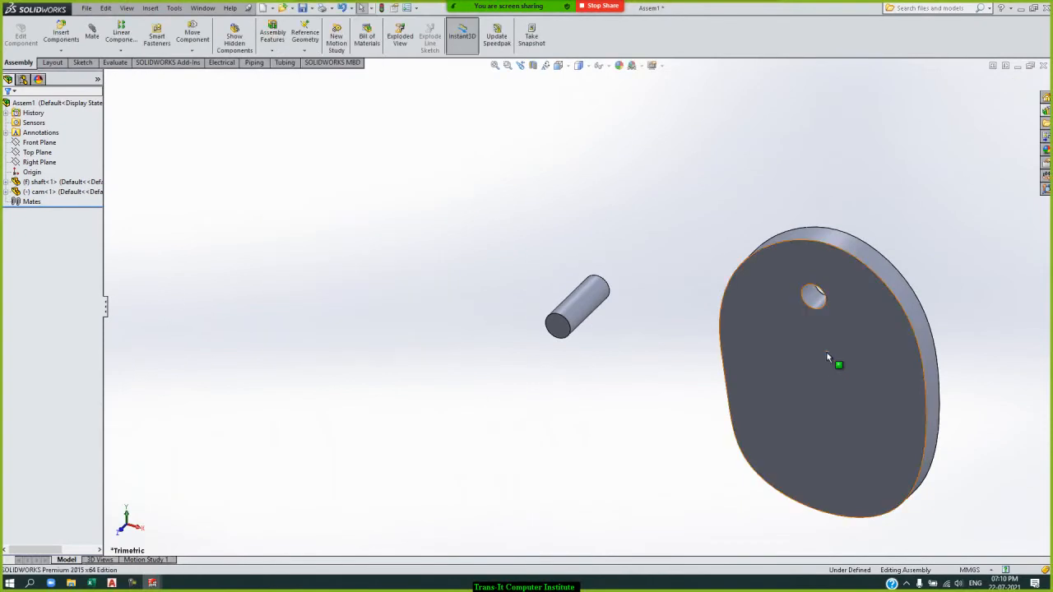
Step: Add a concentric mate between the shaft's cylindrical face and the inner face of the cam's hole
{"action": "left_click", "coordinate": [93, 36]}
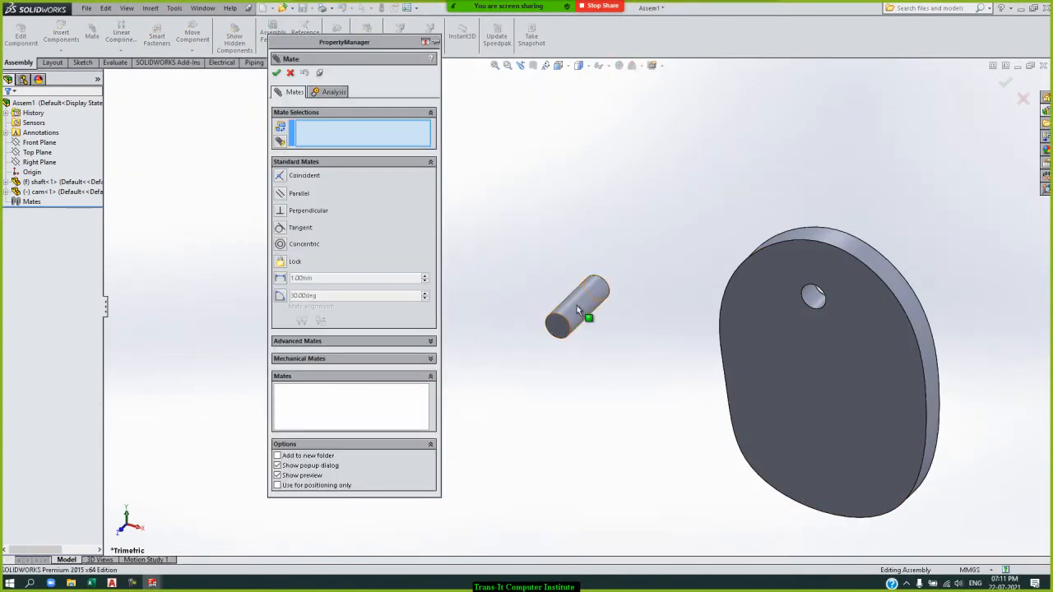
{"action": "left_click", "coordinate": [577, 305]}
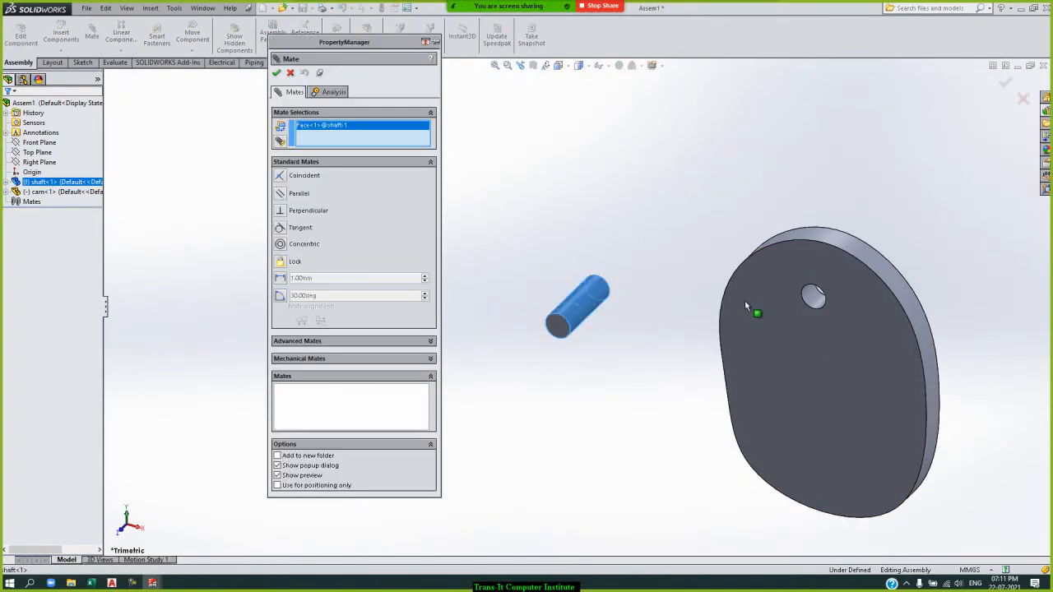
{"action": "left_click", "coordinate": [820, 302]}
{"action": "key", "text": "Return"}
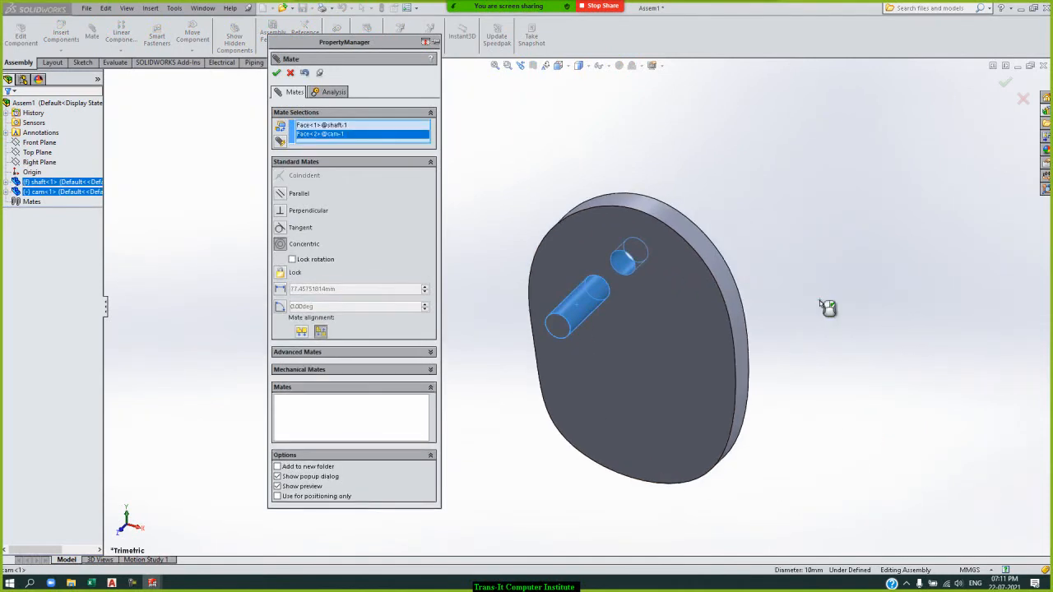
Step: Add a coincident mate between the cam's front face and the shaft's end face, and finish mating
{"action": "left_click", "coordinate": [567, 362]}
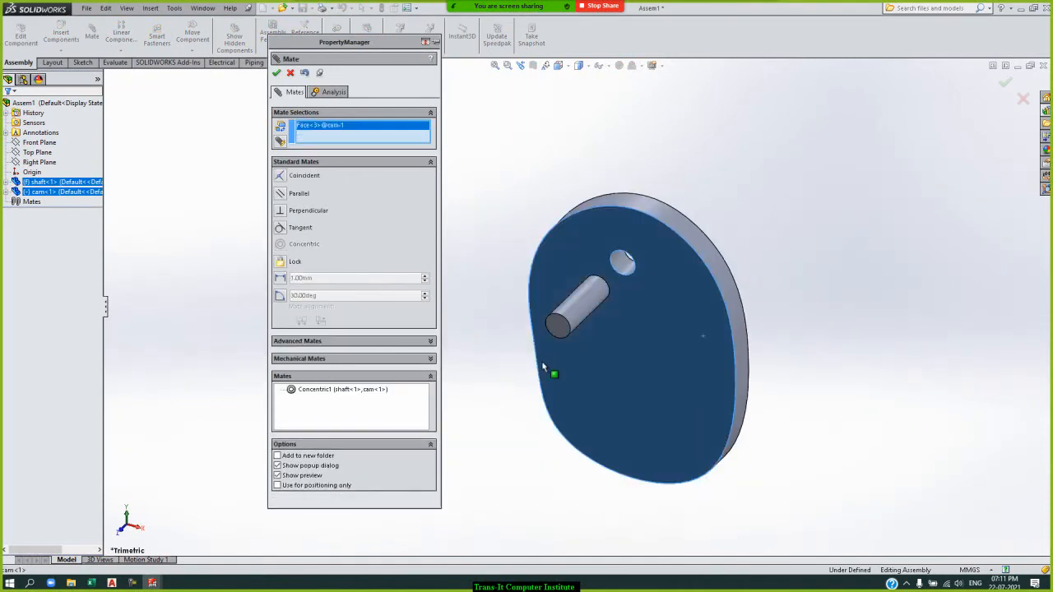
{"action": "left_click", "coordinate": [560, 326]}
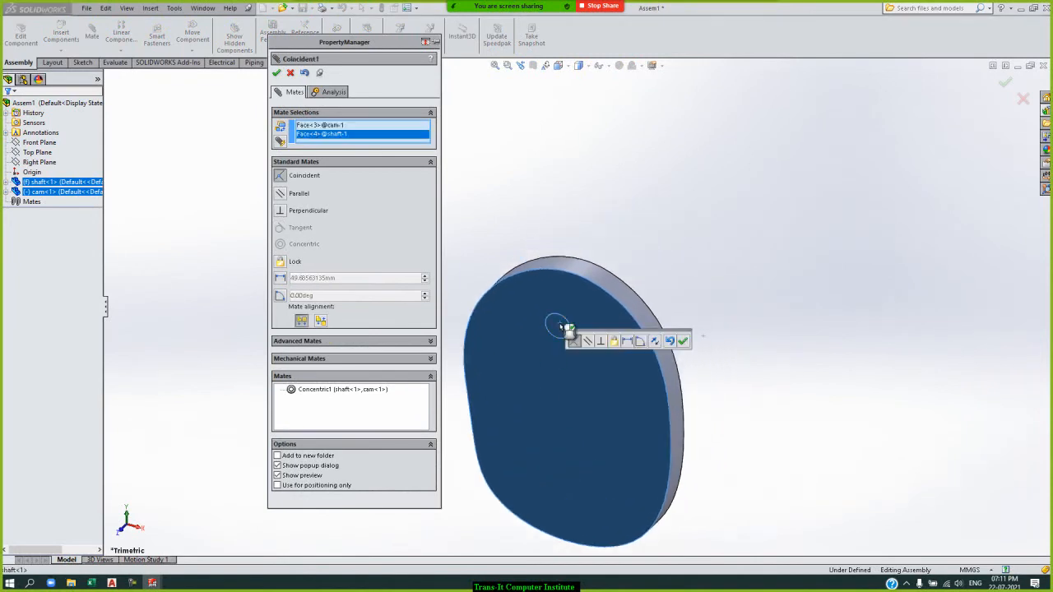
{"action": "key", "text": "Return"}
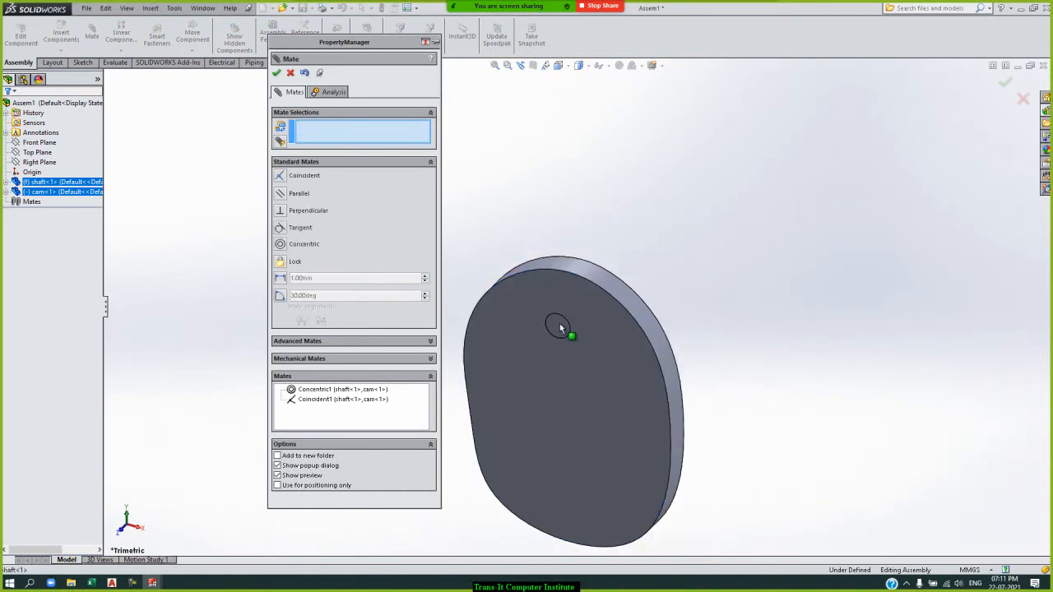
{"action": "left_click", "coordinate": [277, 73]}
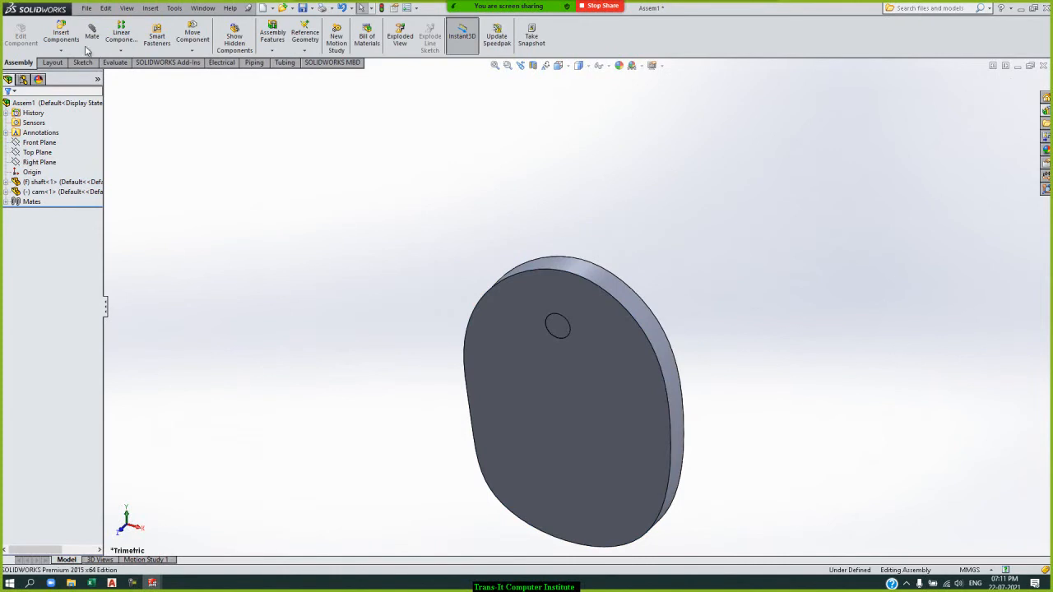
Step: Insert the follower part into the assembly and place it above the cam
{"action": "left_click", "coordinate": [75, 29]}
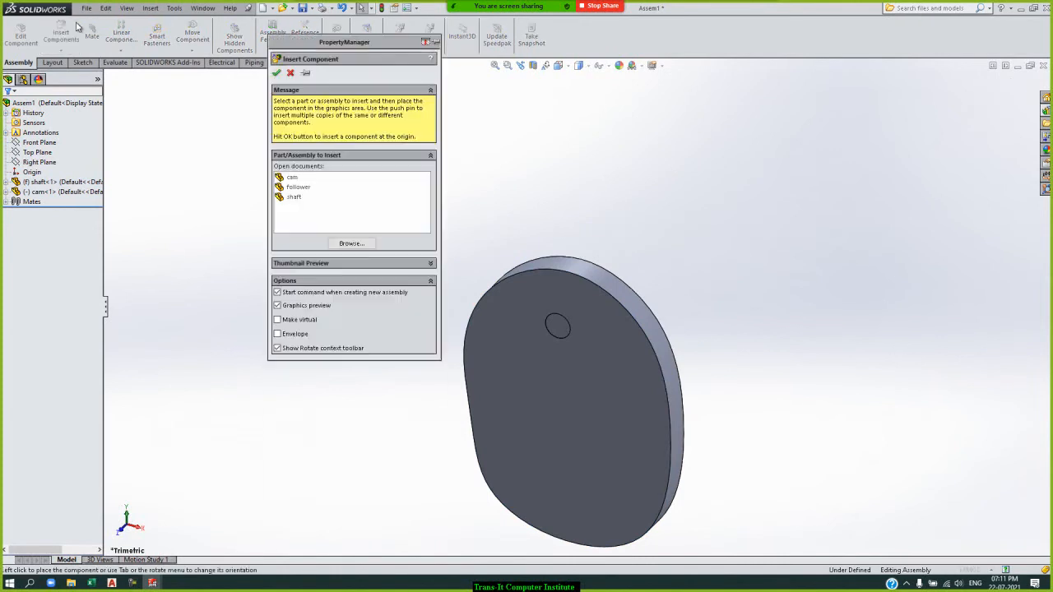
{"action": "left_click", "coordinate": [298, 188]}
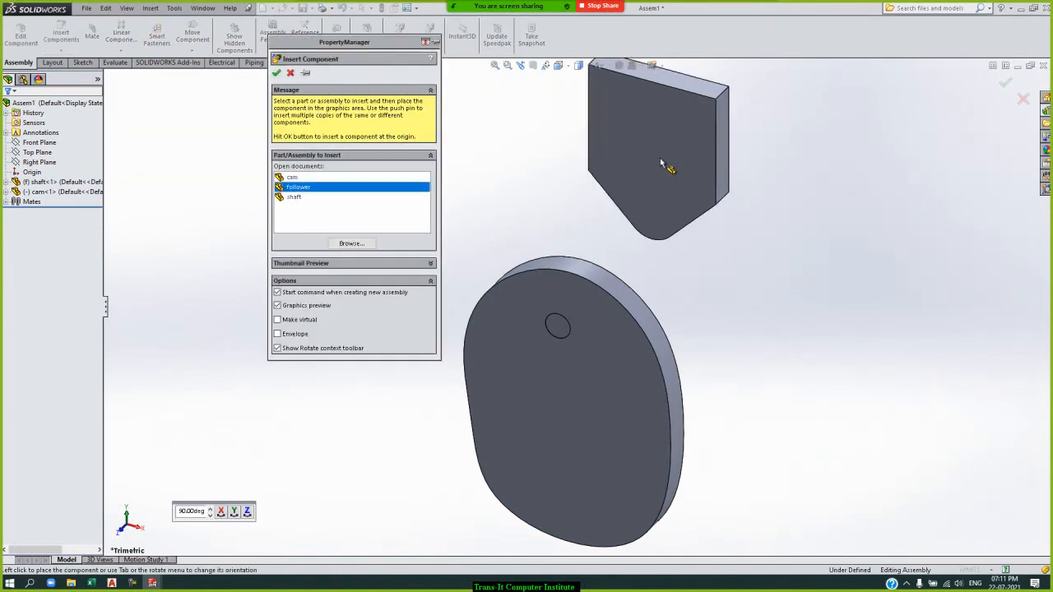
{"action": "left_click", "coordinate": [662, 162]}
Step: Move the follower closer to the cam's upper edge and clear the selection
{"action": "key", "text": "Left"}
{"action": "key", "text": "Left"}
{"action": "key", "text": "Left"}
{"action": "key", "text": "Left"}
{"action": "key", "text": "Left"}
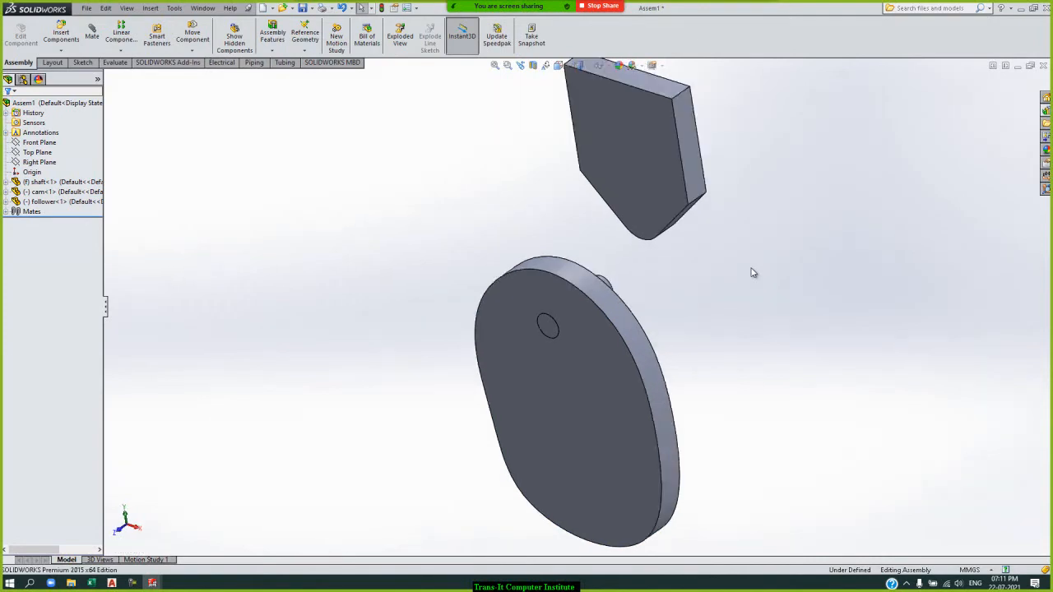
{"action": "key", "text": "Right"}
{"action": "key", "text": "Right"}
{"action": "key", "text": "Right"}
{"action": "key", "text": "Right"}
{"action": "key", "text": "Right"}
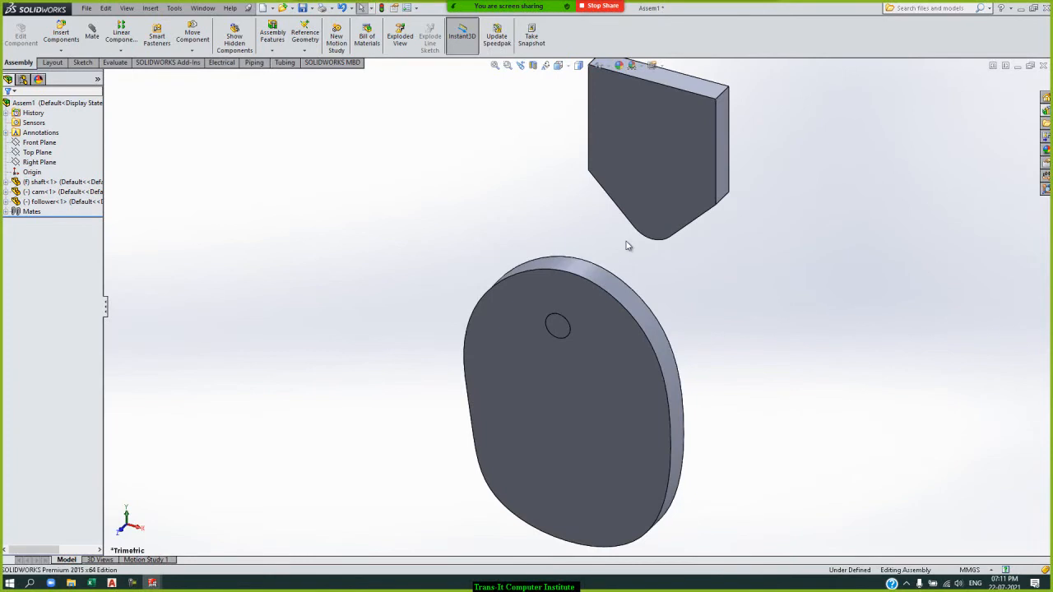
{"action": "left_click_drag", "start_coordinate": [681, 183], "coordinate": [557, 224]}
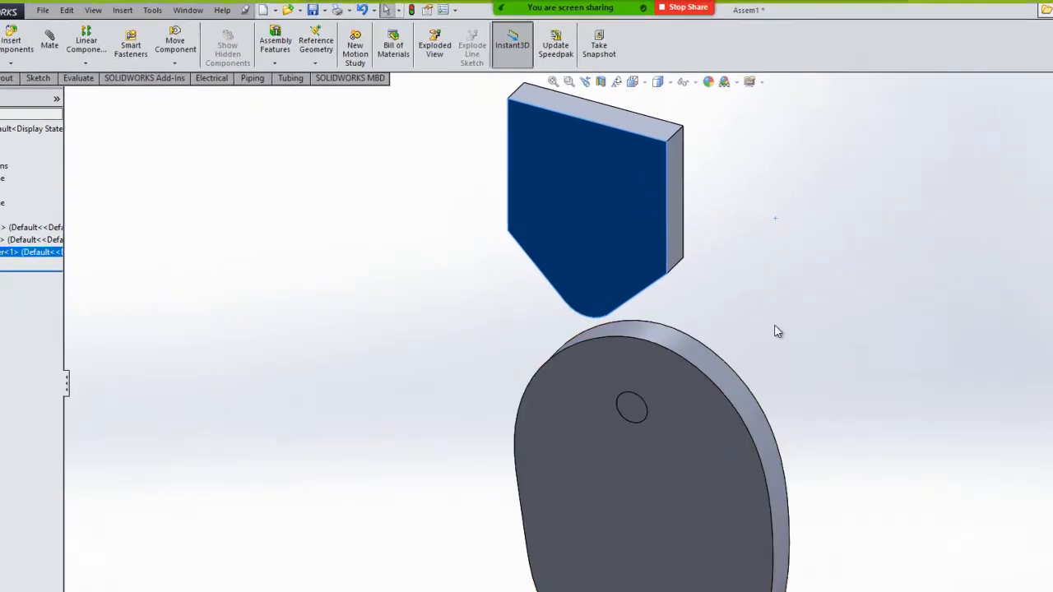
{"action": "left_click", "coordinate": [777, 331]}
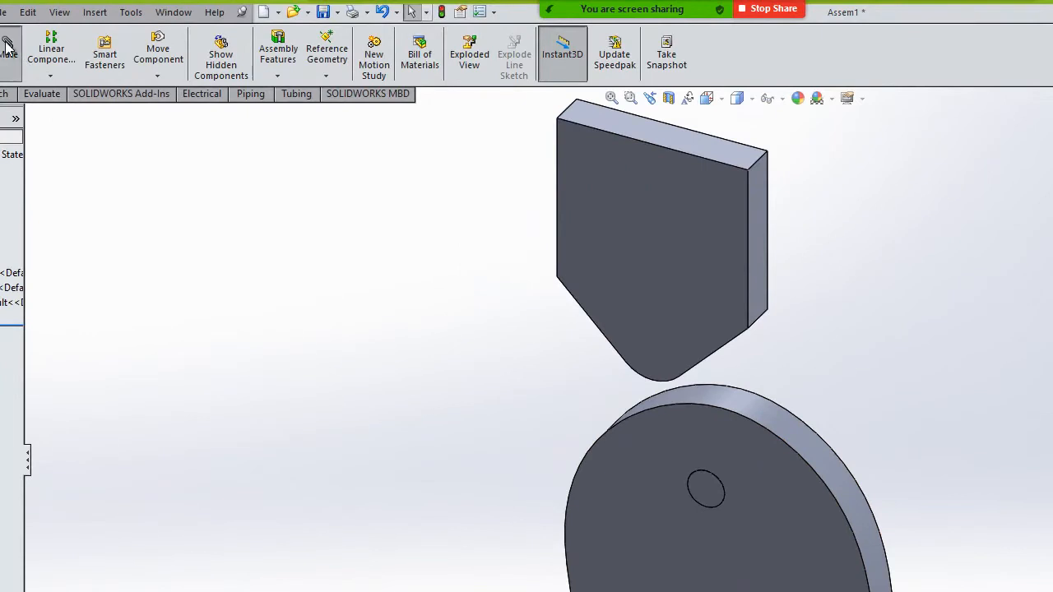
Step: Start a mechanical Cam mate and select the cam's outer edge face as the cam path
{"action": "left_click", "coordinate": [7, 47]}
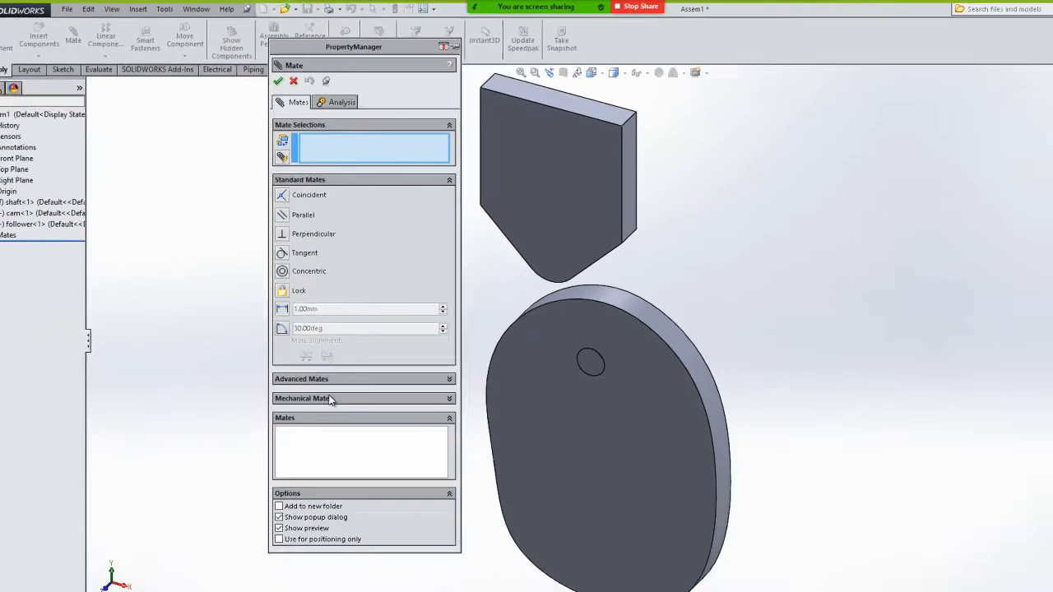
{"action": "left_click", "coordinate": [353, 538]}
{"action": "left_click", "coordinate": [280, 206]}
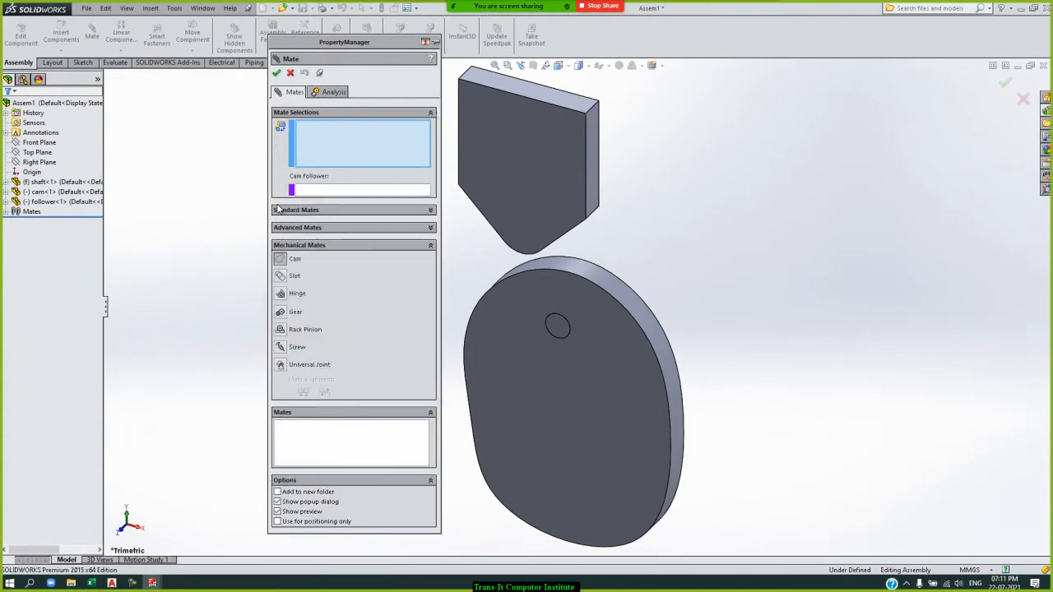
{"action": "left_click", "coordinate": [325, 192]}
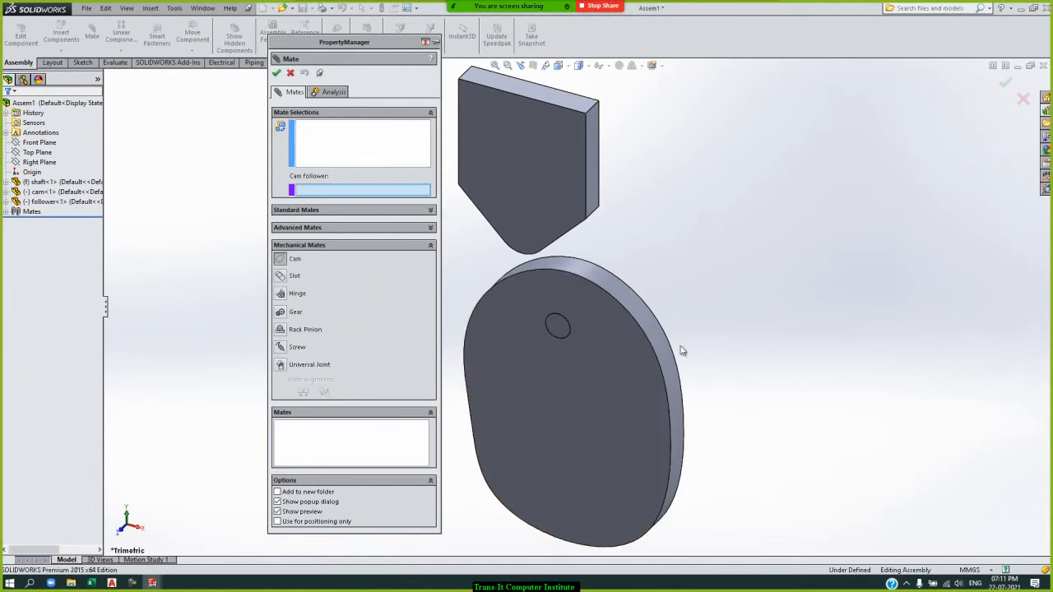
{"action": "left_click", "coordinate": [368, 141]}
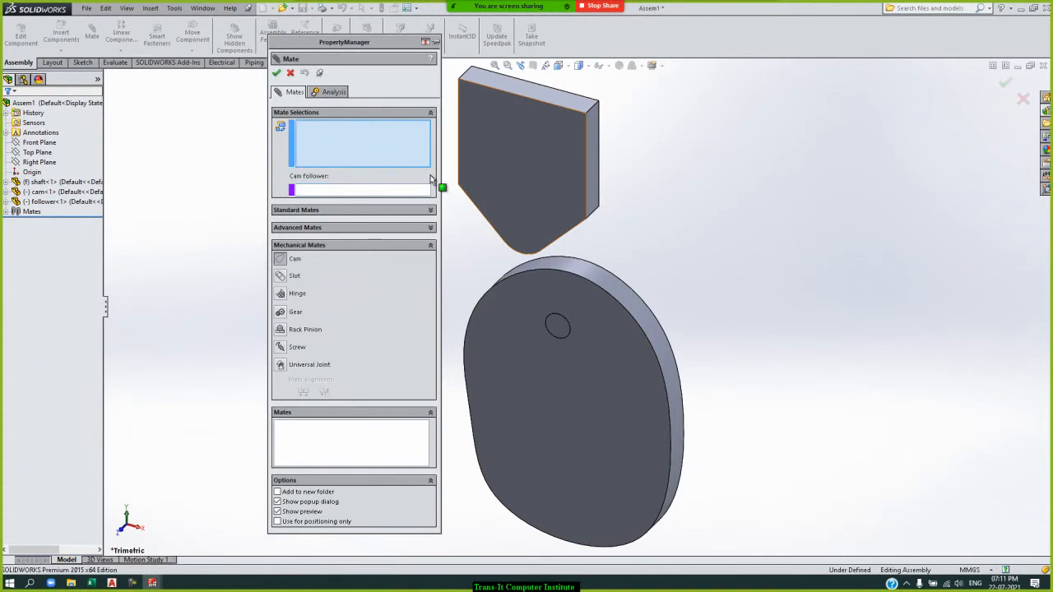
{"action": "left_click", "coordinate": [631, 293]}
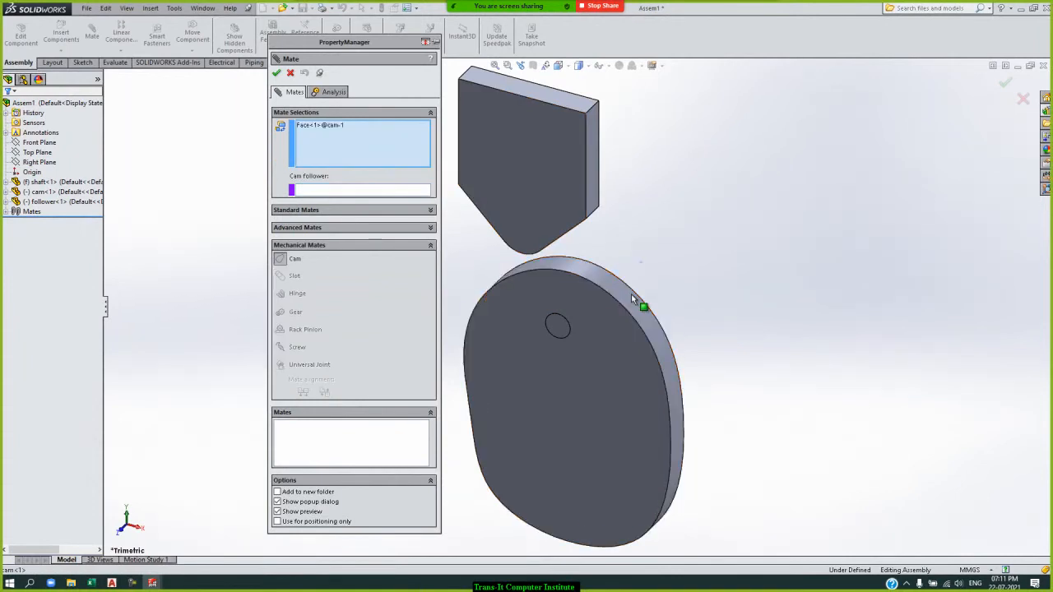
Step: Set the follower's rounded tip face as the cam follower and apply the cam mate
{"action": "left_click", "coordinate": [362, 191]}
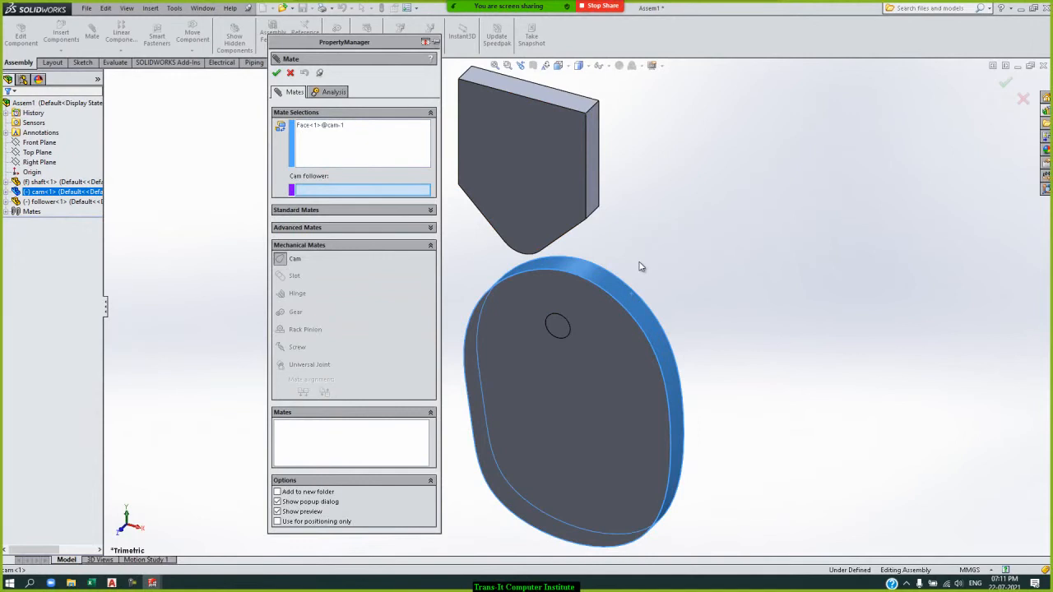
{"action": "key", "text": "Up"}
{"action": "key", "text": "Up"}
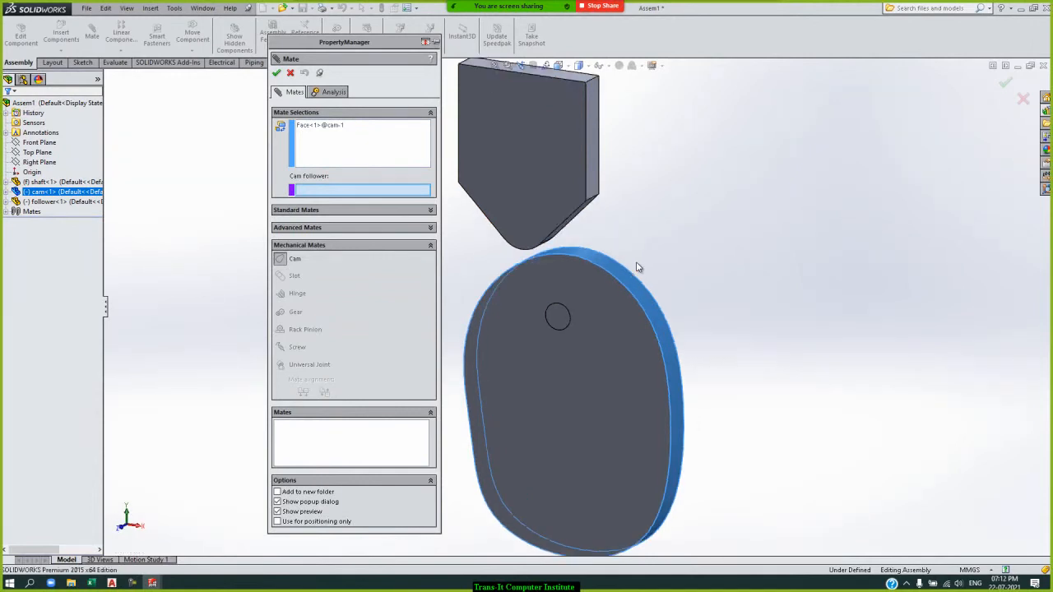
{"action": "key", "text": "Right"}
{"action": "key", "text": "Right"}
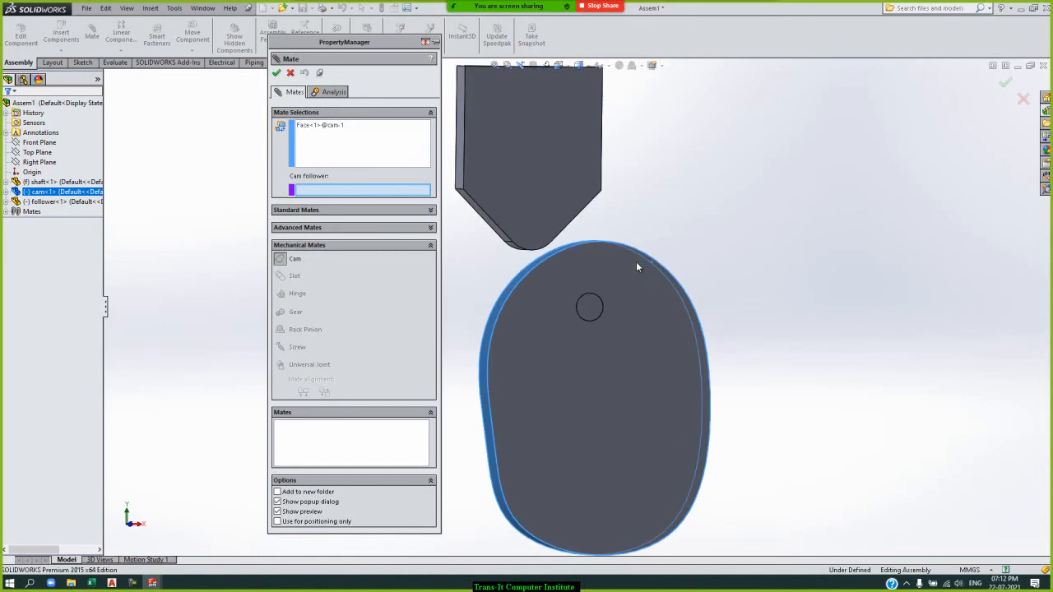
{"action": "key", "text": "Right"}
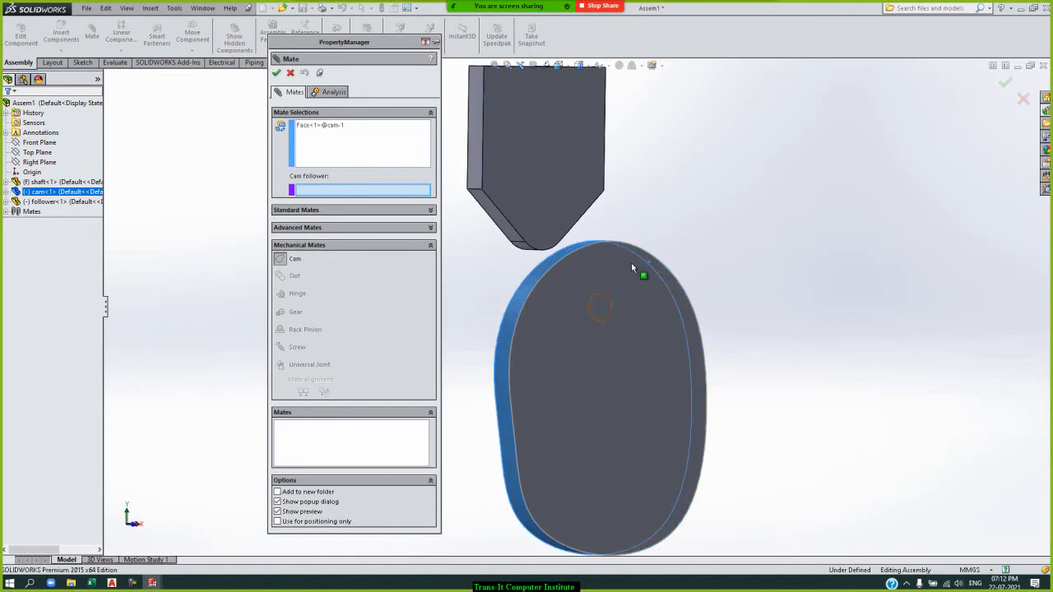
{"action": "left_click", "coordinate": [528, 249]}
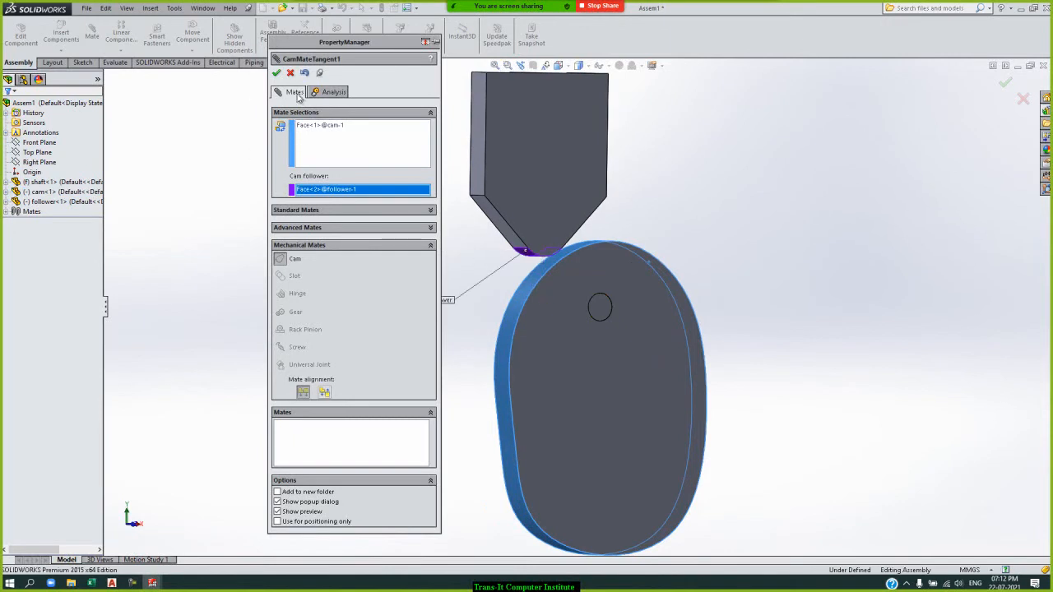
{"action": "left_click", "coordinate": [276, 73]}
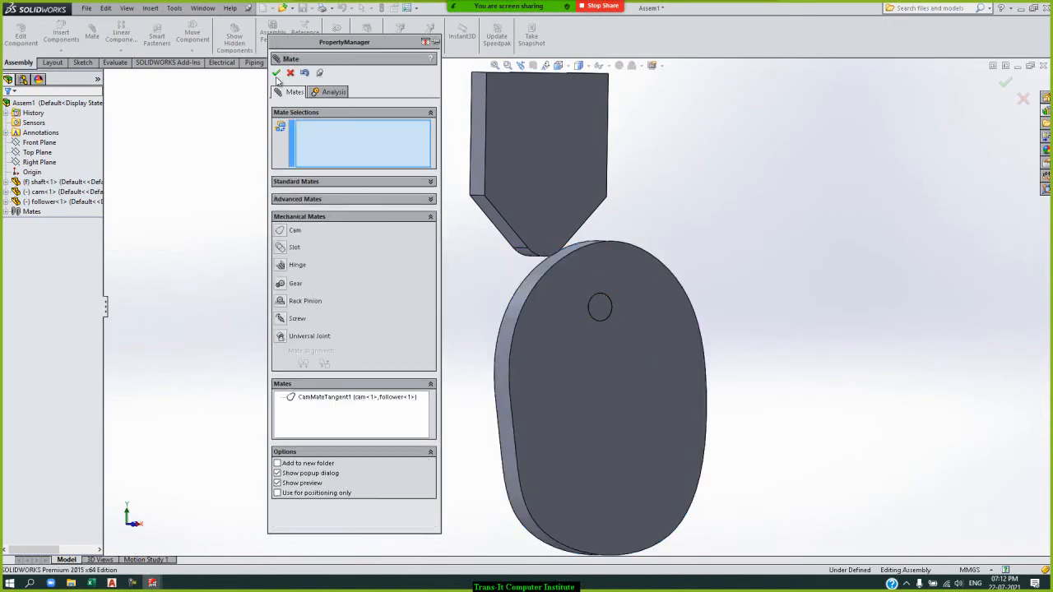
{"action": "left_click", "coordinate": [277, 73]}
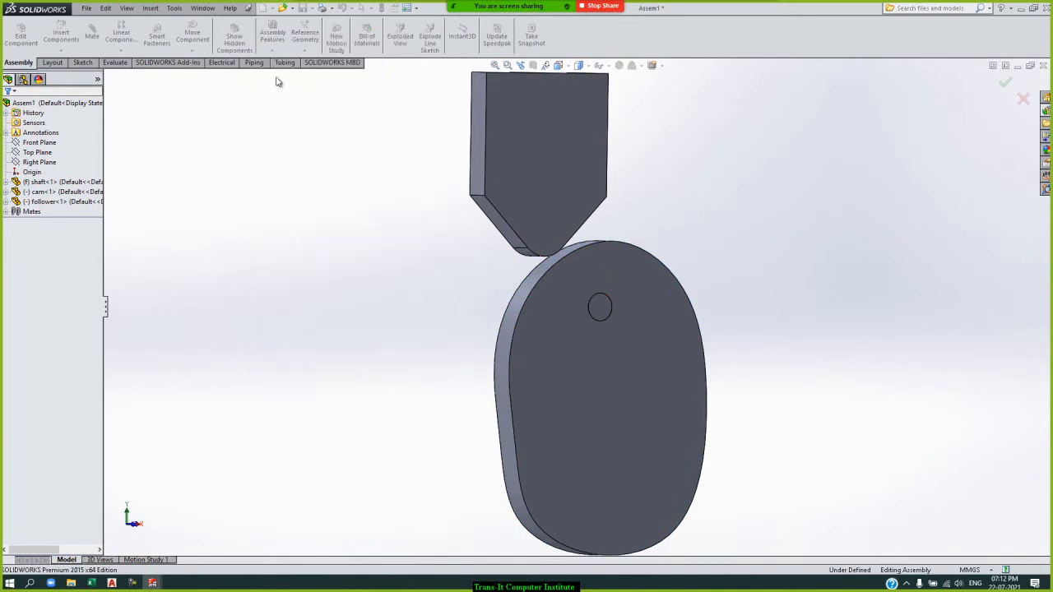
Step: Test the follower's freedom by moving it beside the cam and back above it, viewing from another angle
{"action": "left_click_drag", "start_coordinate": [556, 131], "coordinate": [785, 445]}
{"action": "left_click", "coordinate": [750, 267]}
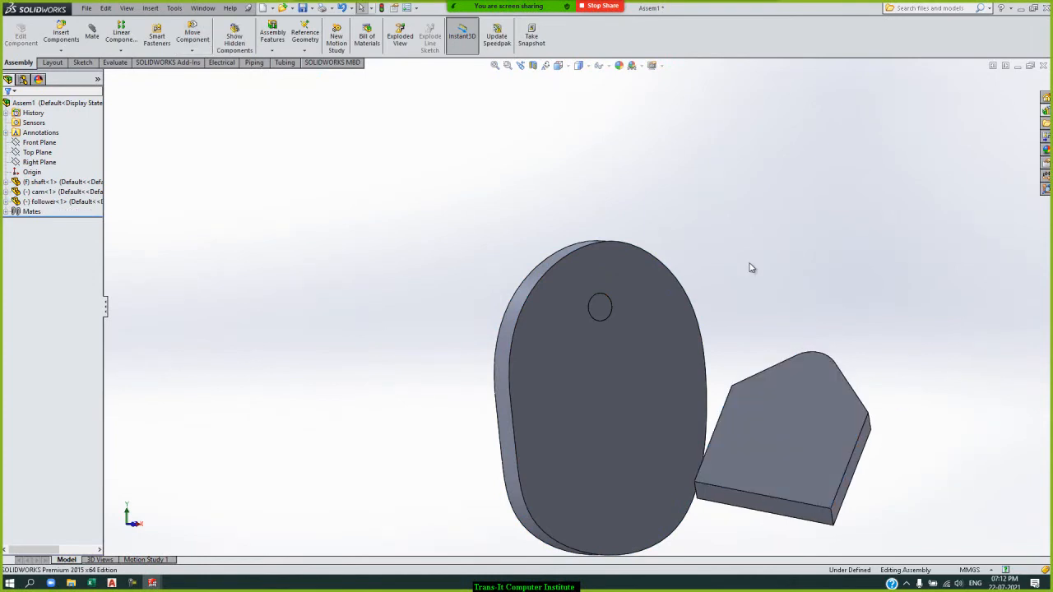
{"action": "key", "text": "Left"}
{"action": "key", "text": "Left"}
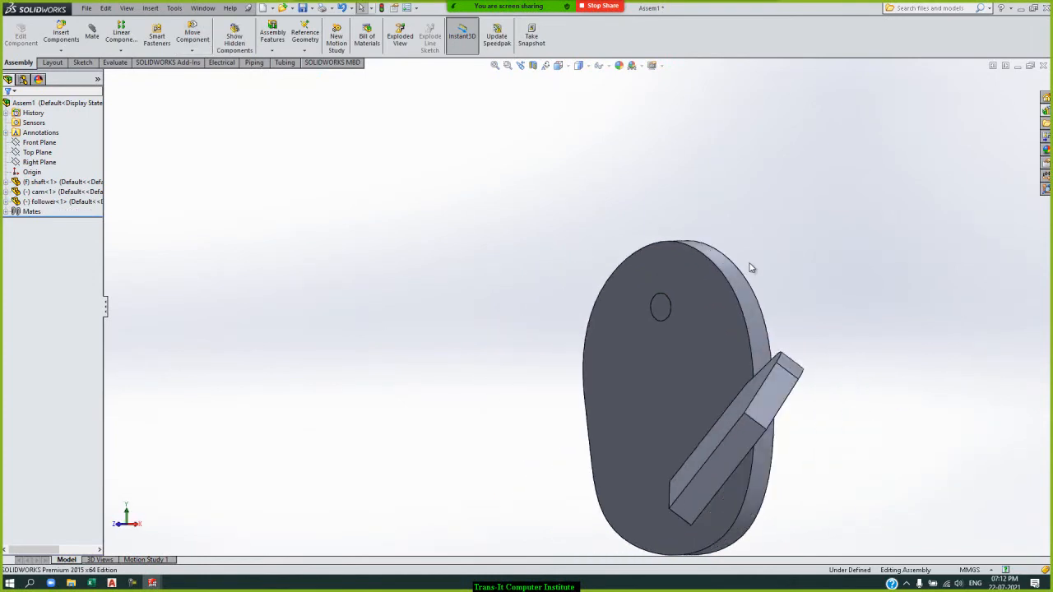
{"action": "left_click_drag", "start_coordinate": [770, 398], "coordinate": [669, 210]}
{"action": "left_click", "coordinate": [453, 236]}
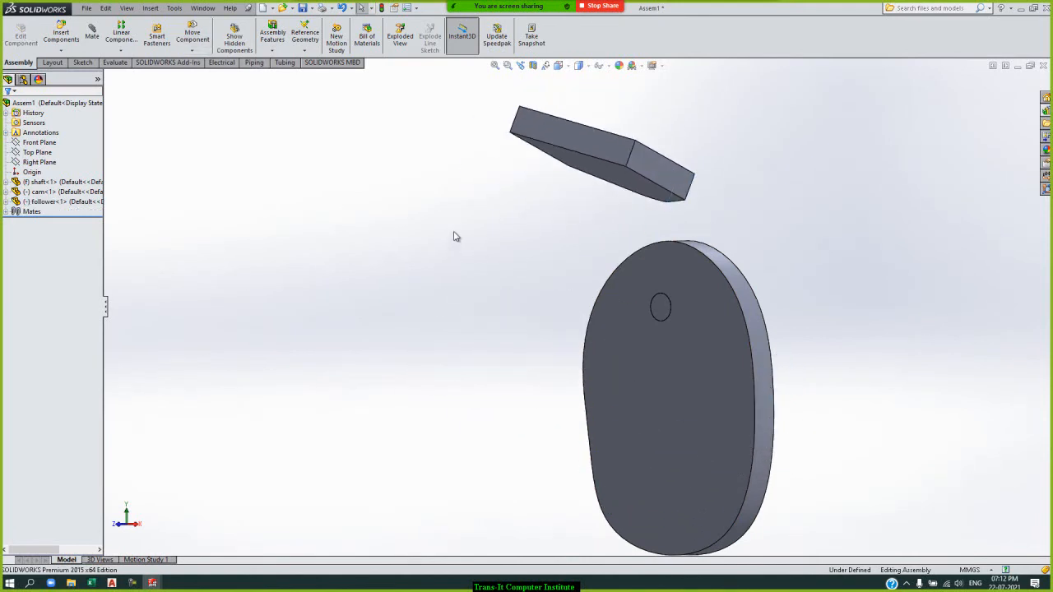
Step: Review the assembly's mates and the mates applied to the cam in the feature tree
{"action": "left_click", "coordinate": [6, 212]}
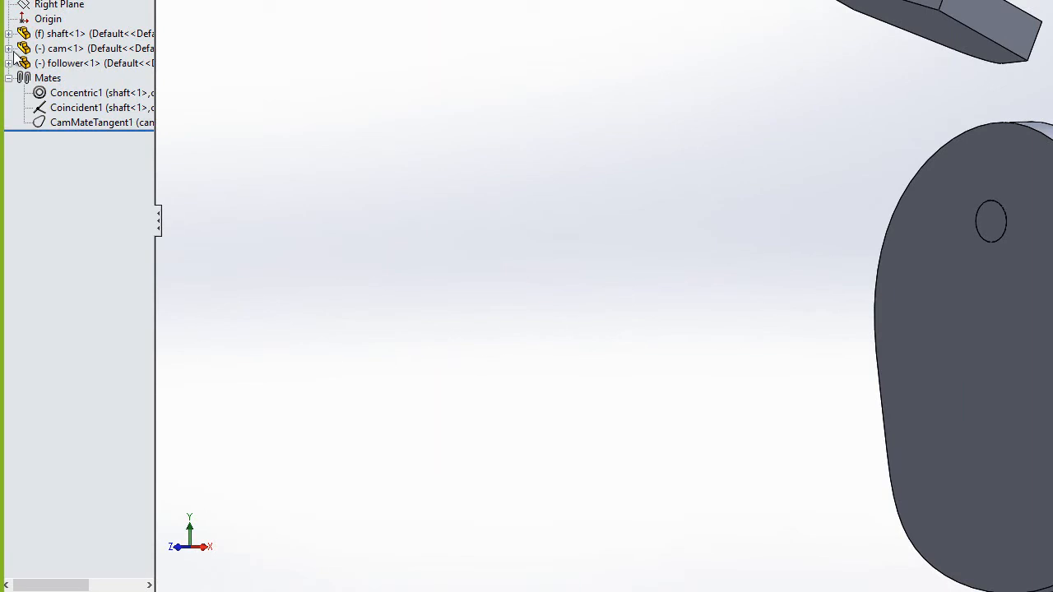
{"action": "left_click", "coordinate": [9, 49]}
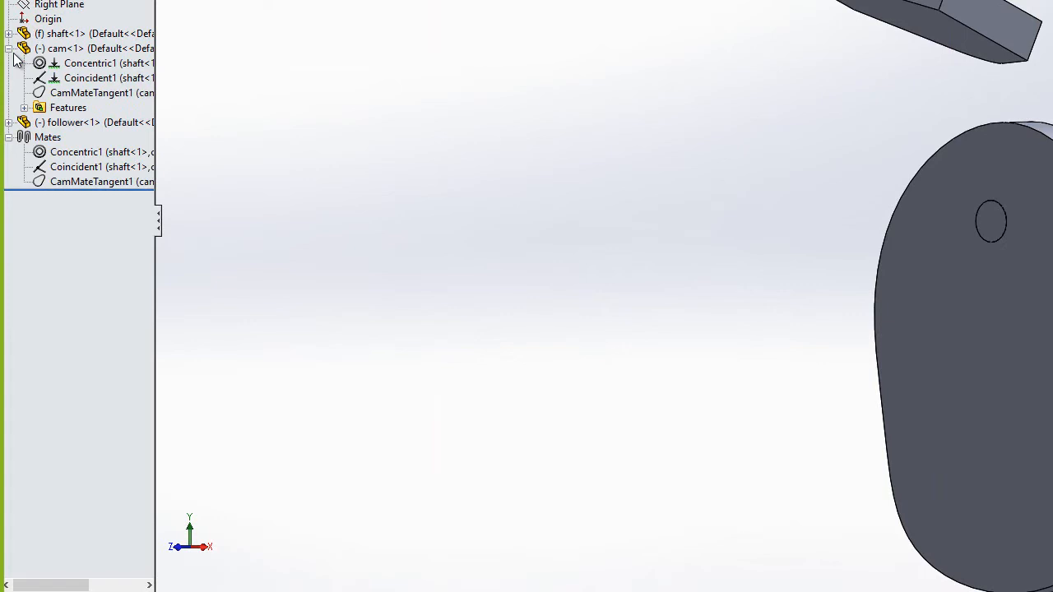
{"action": "left_click", "coordinate": [9, 49]}
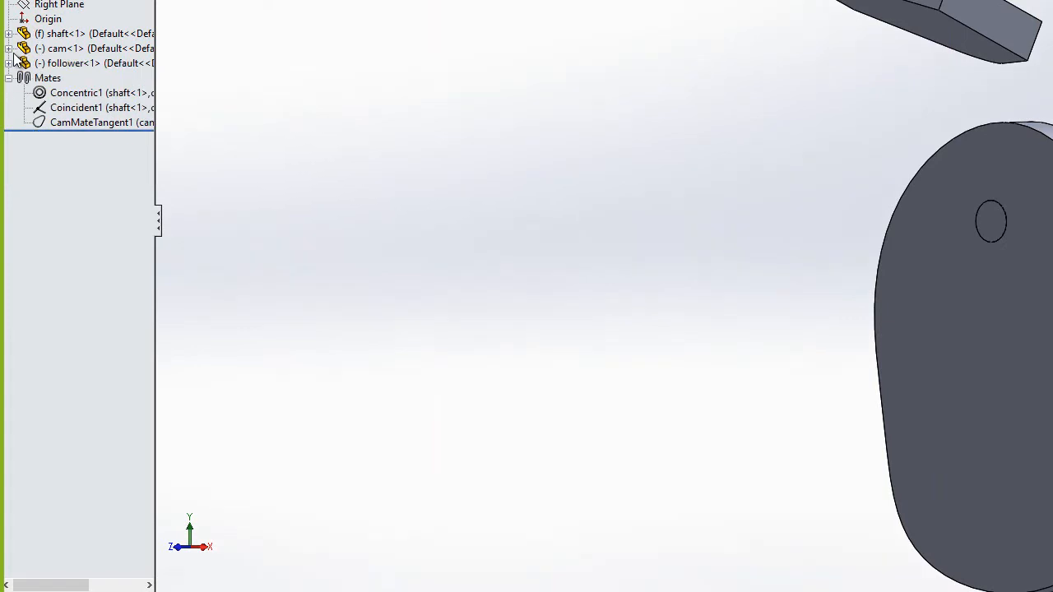
Step: Add a coincident mate between the cam's front face and the follower's flat front face
{"action": "left_click", "coordinate": [929, 24]}
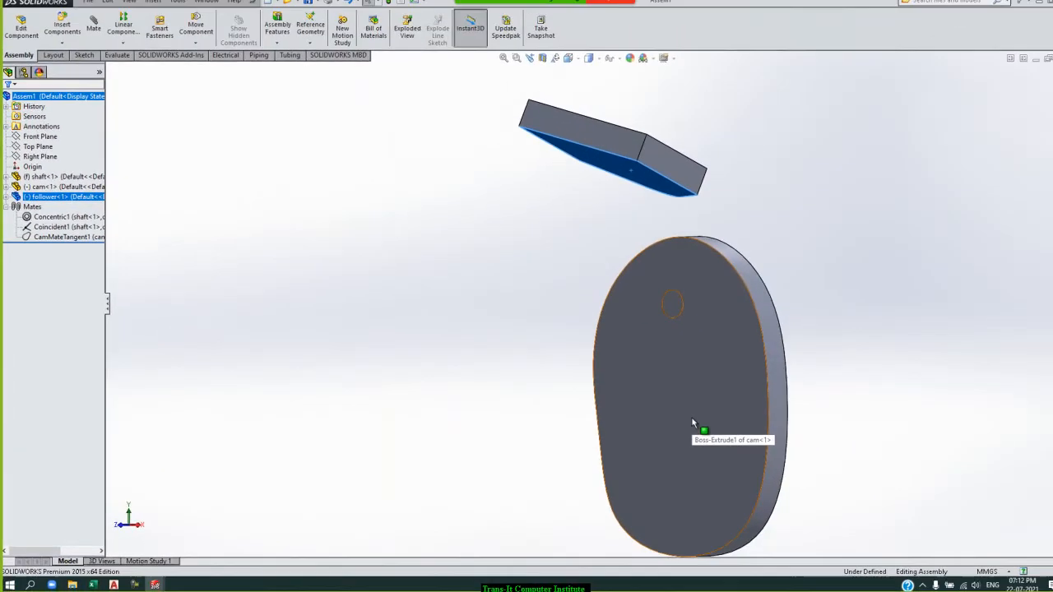
{"action": "left_click", "coordinate": [1020, 395]}
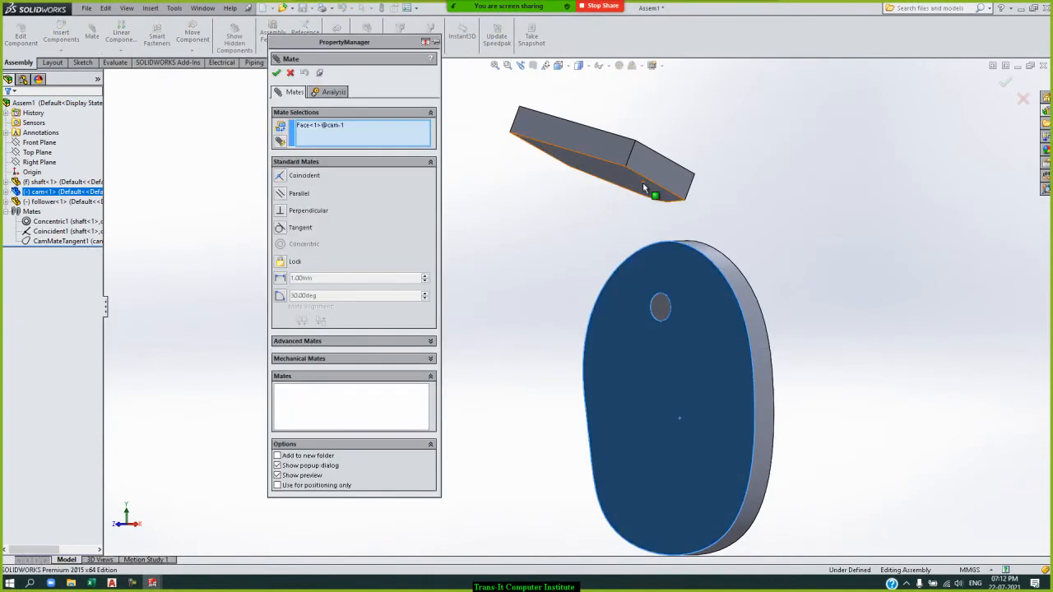
{"action": "left_click", "coordinate": [643, 182]}
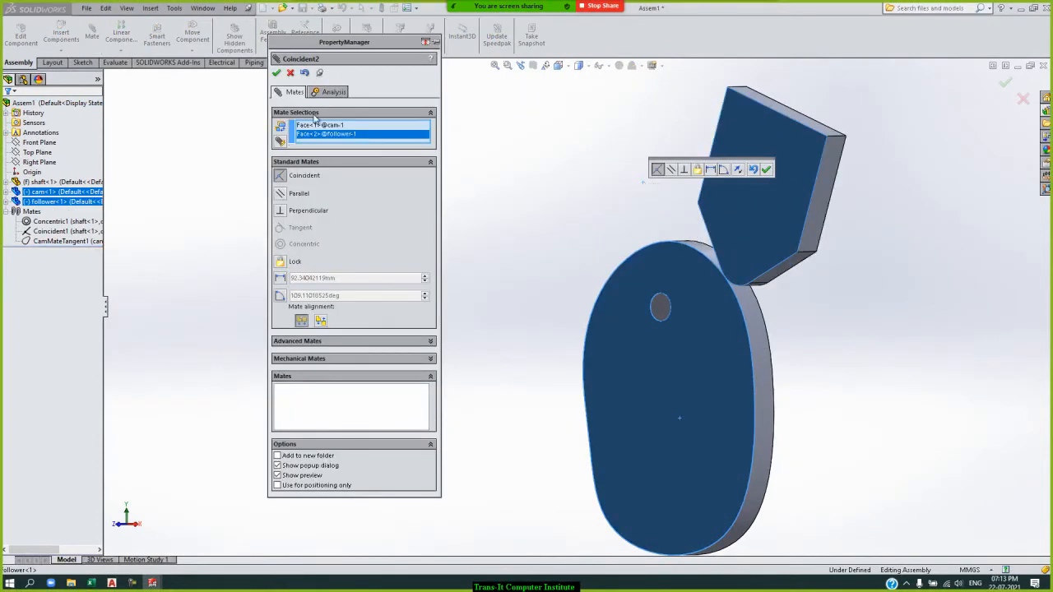
{"action": "left_click", "coordinate": [276, 73]}
Step: Move the follower around the cam's profile to test the mates, finish mating, and stand it upright on top of the cam
{"action": "left_click_drag", "start_coordinate": [815, 180], "coordinate": [750, 589]}
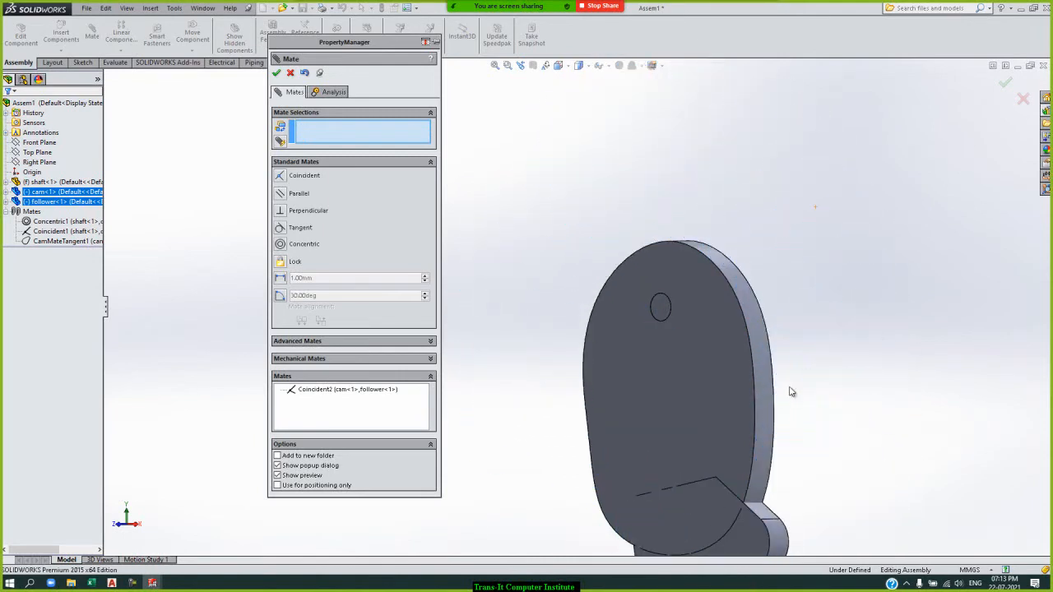
{"action": "scroll", "coordinate": [794, 370], "scroll_direction": "up", "scroll_amount": 3}
{"action": "left_click_drag", "start_coordinate": [608, 444], "coordinate": [596, 250]}
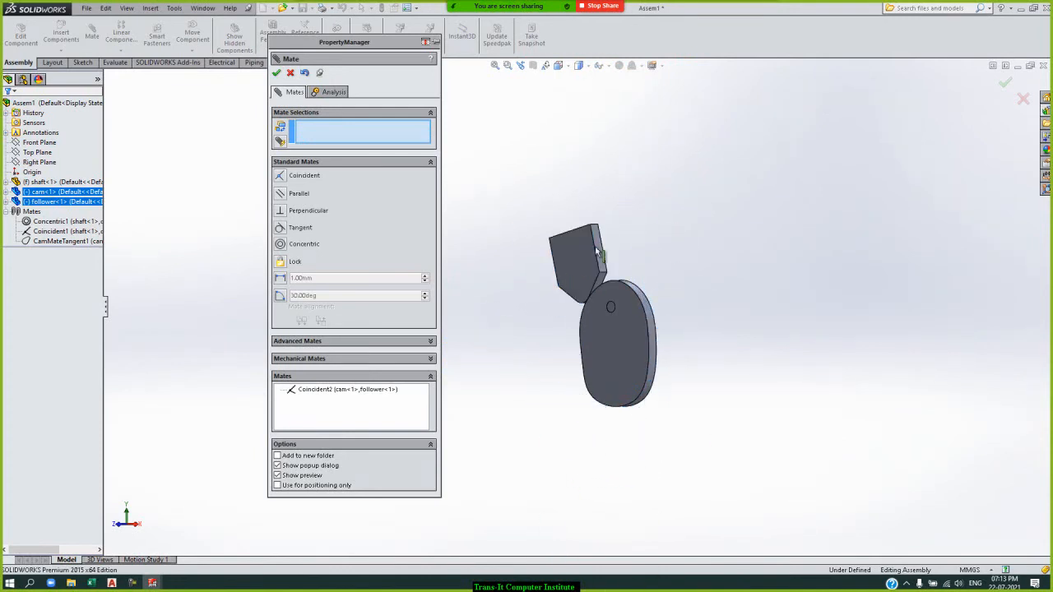
{"action": "left_click", "coordinate": [278, 72]}
{"action": "left_click_drag", "start_coordinate": [555, 265], "coordinate": [610, 221]}
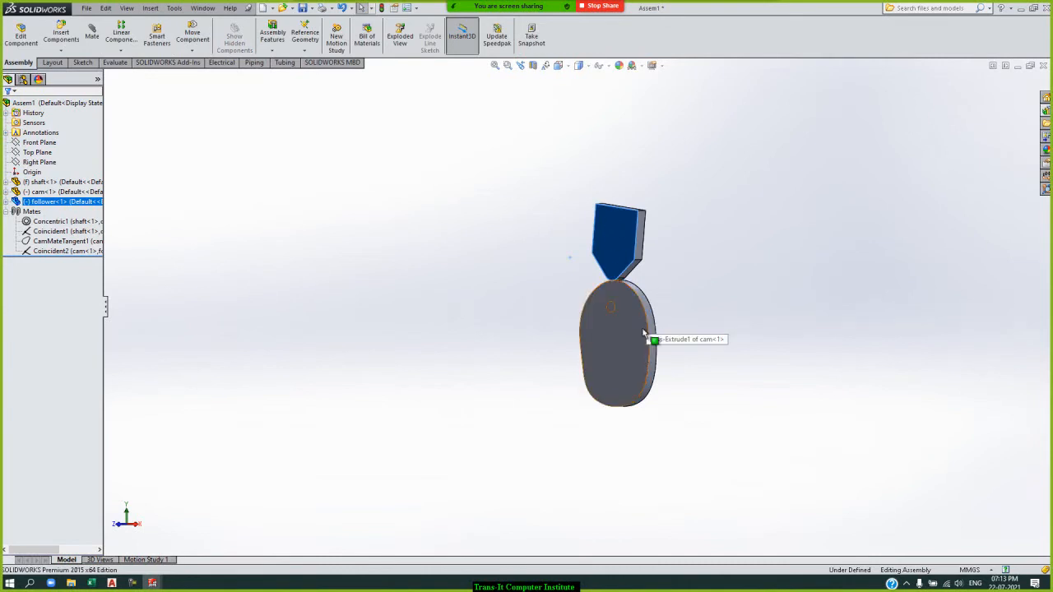
Step: Examine the cam mate in the feature tree and test the follower's remaining freedom by moving it on top of the cam
{"action": "left_click", "coordinate": [61, 241]}
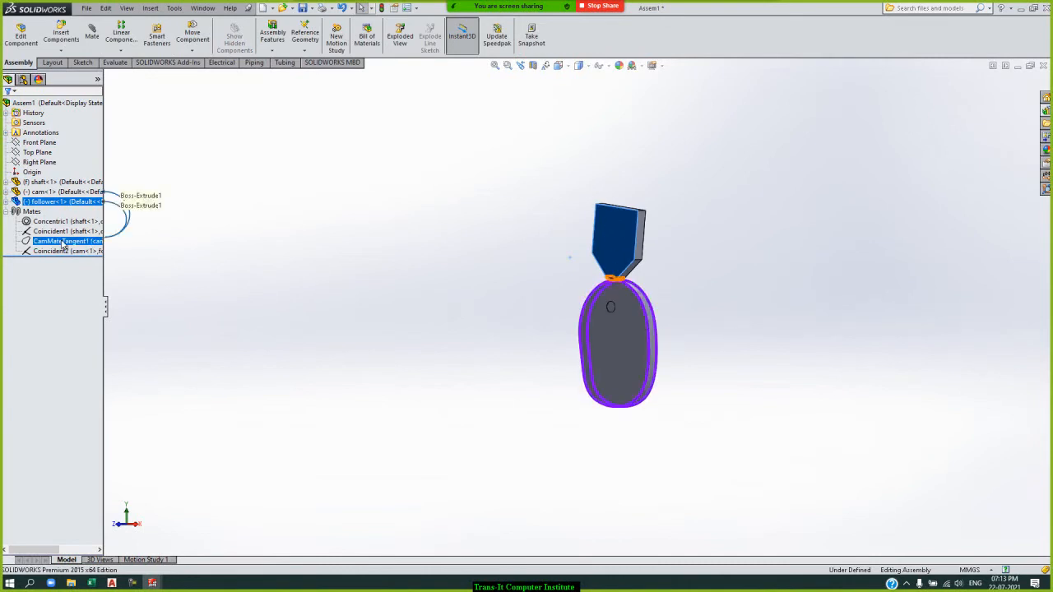
{"action": "left_click", "coordinate": [194, 247]}
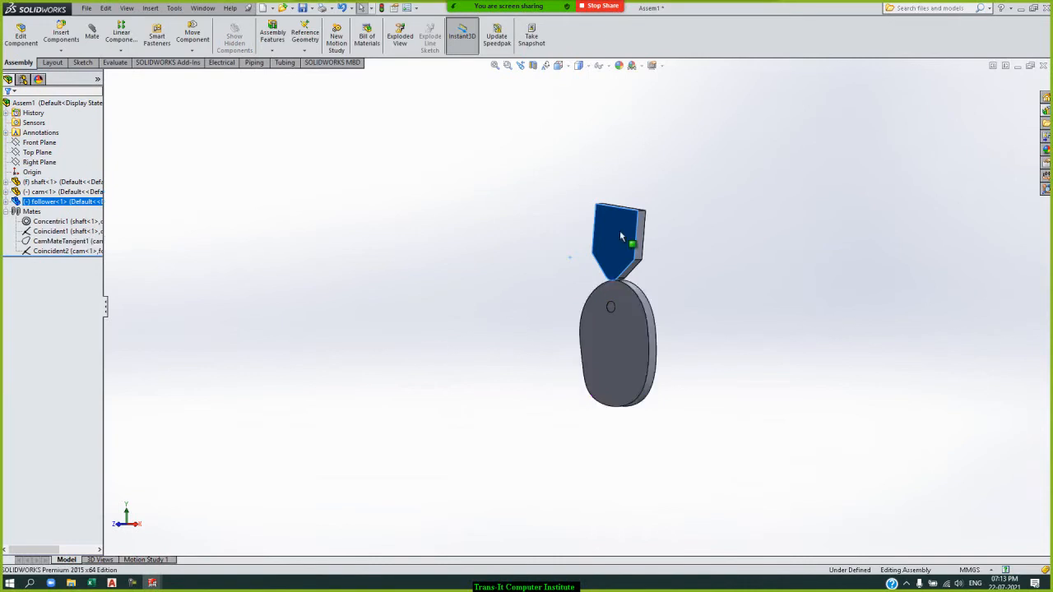
{"action": "left_click_drag", "start_coordinate": [619, 230], "coordinate": [623, 201]}
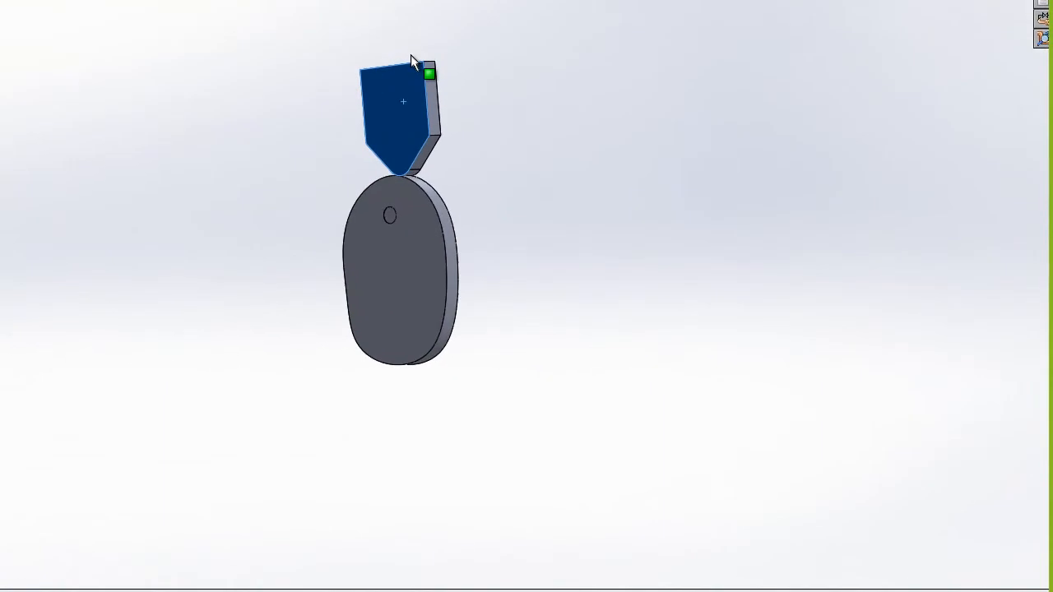
{"action": "left_click", "coordinate": [515, 95]}
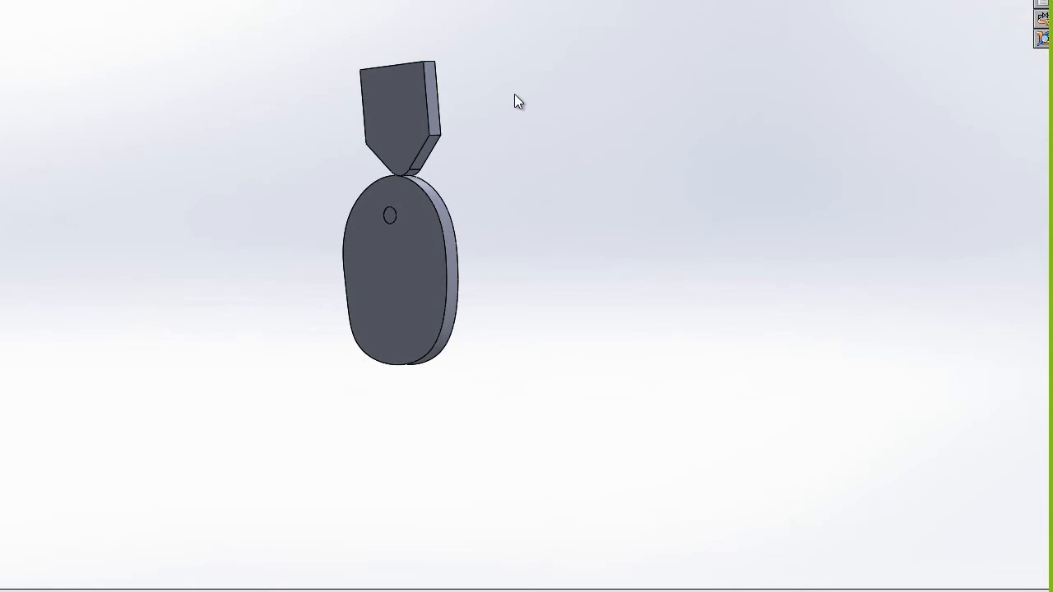
{"action": "left_click", "coordinate": [403, 114]}
{"action": "mouse_move", "coordinate": [403, 115]}
{"action": "left_mouse_down"}
{"action": "mouse_move", "coordinate": [370, 85]}
{"action": "mouse_move", "coordinate": [393, 93]}
{"action": "mouse_move", "coordinate": [374, 90]}
{"action": "mouse_move", "coordinate": [400, 117]}
{"action": "left_mouse_up"}
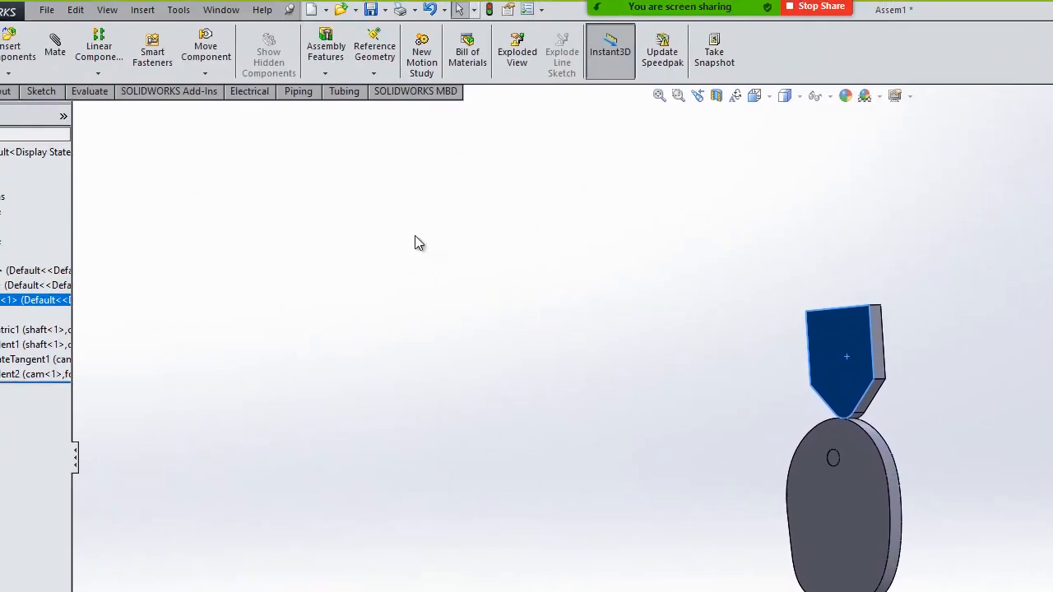
{"action": "left_click", "coordinate": [437, 345]}
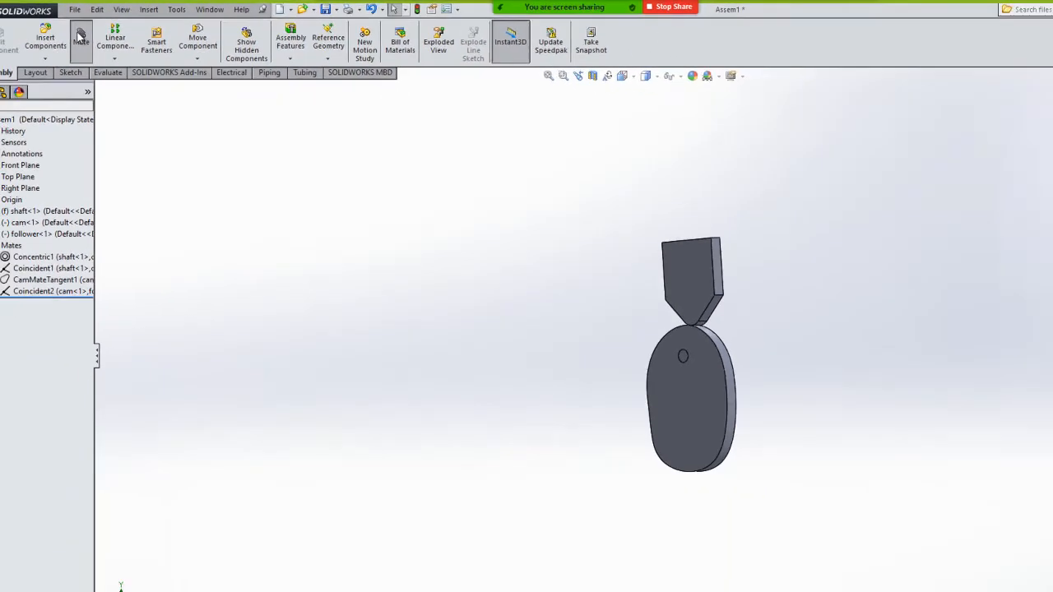
Step: Add a coincident mate between the shaft's Right Plane and the follower's Right Plane, then finish mating
{"action": "left_click", "coordinate": [57, 47]}
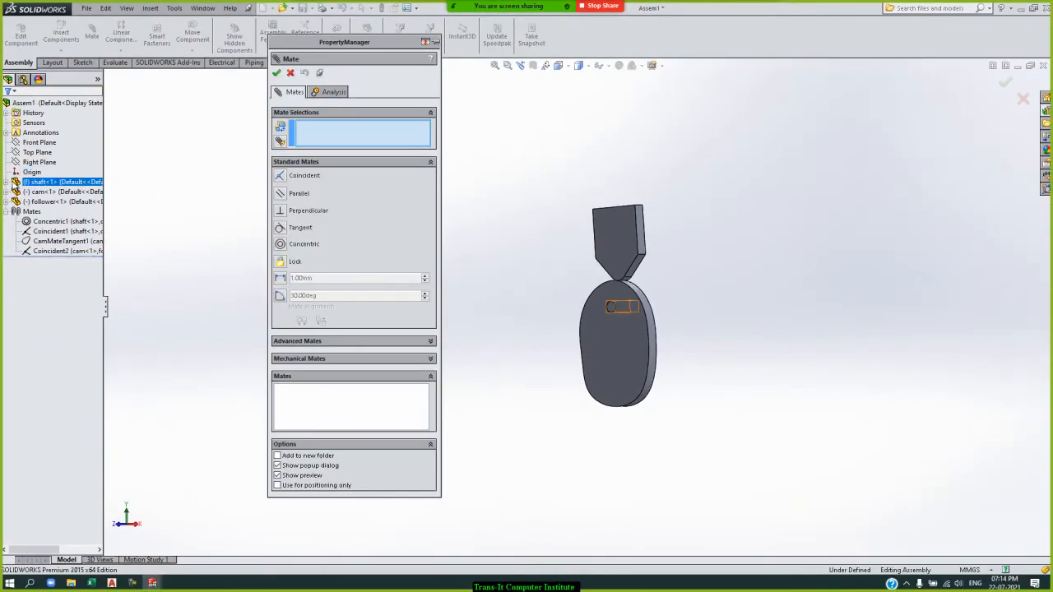
{"action": "left_click", "coordinate": [7, 182]}
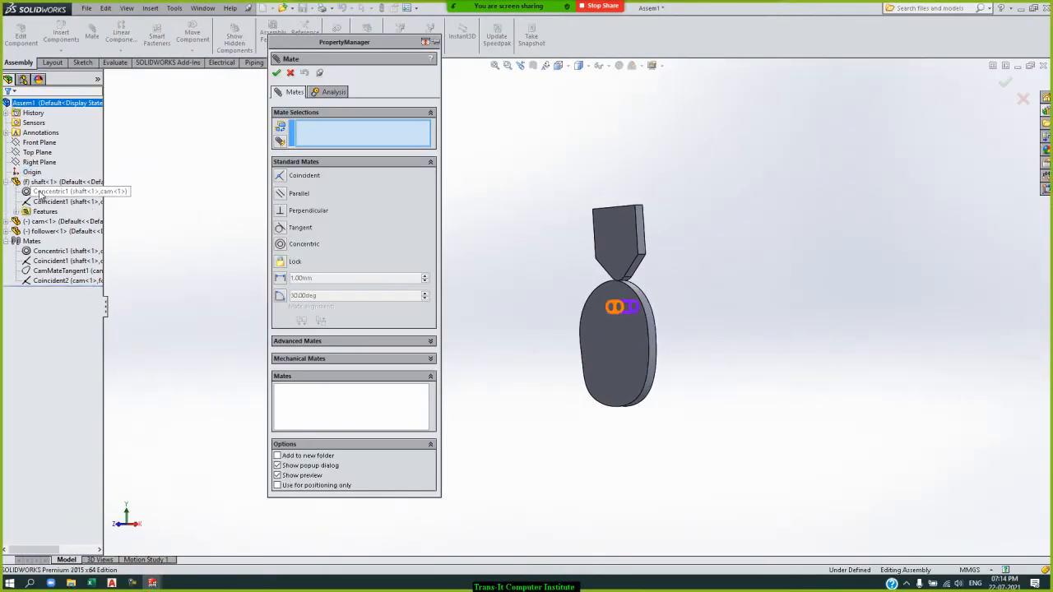
{"action": "left_click", "coordinate": [16, 212]}
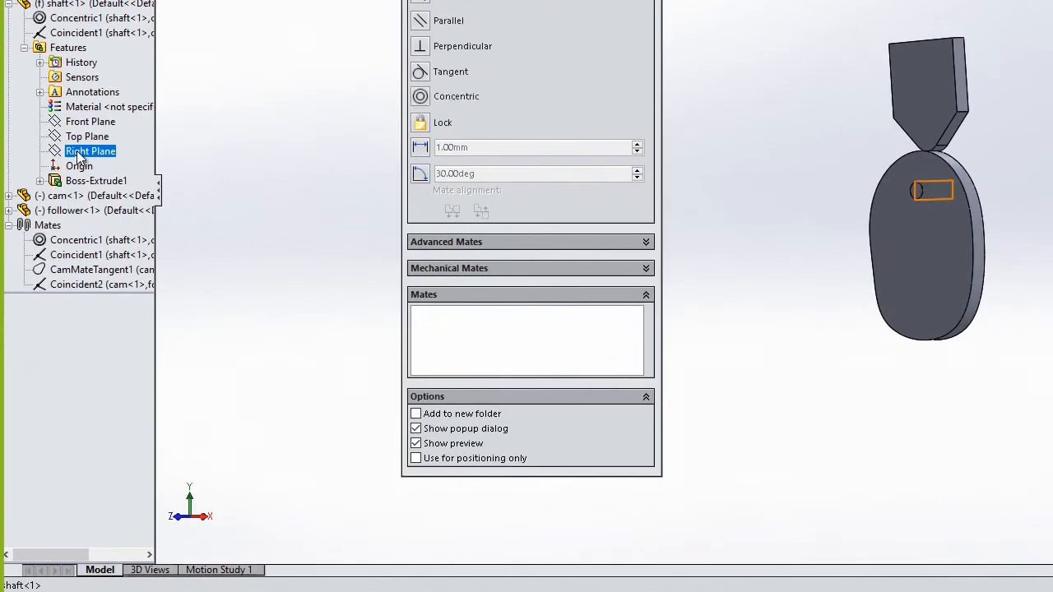
{"action": "left_click", "coordinate": [79, 157]}
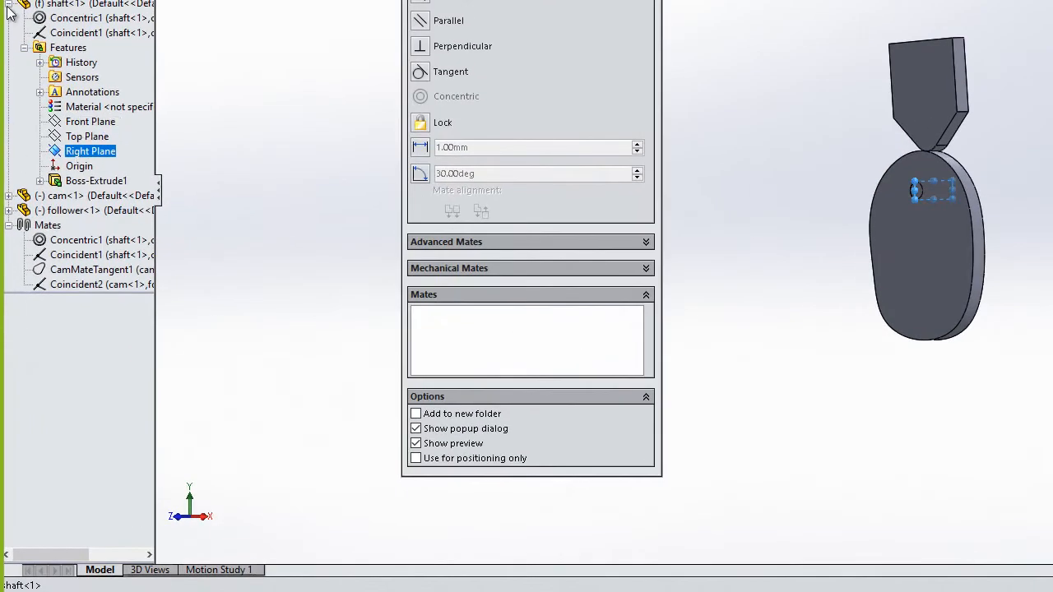
{"action": "left_click", "coordinate": [9, 211]}
{"action": "left_click", "coordinate": [25, 255]}
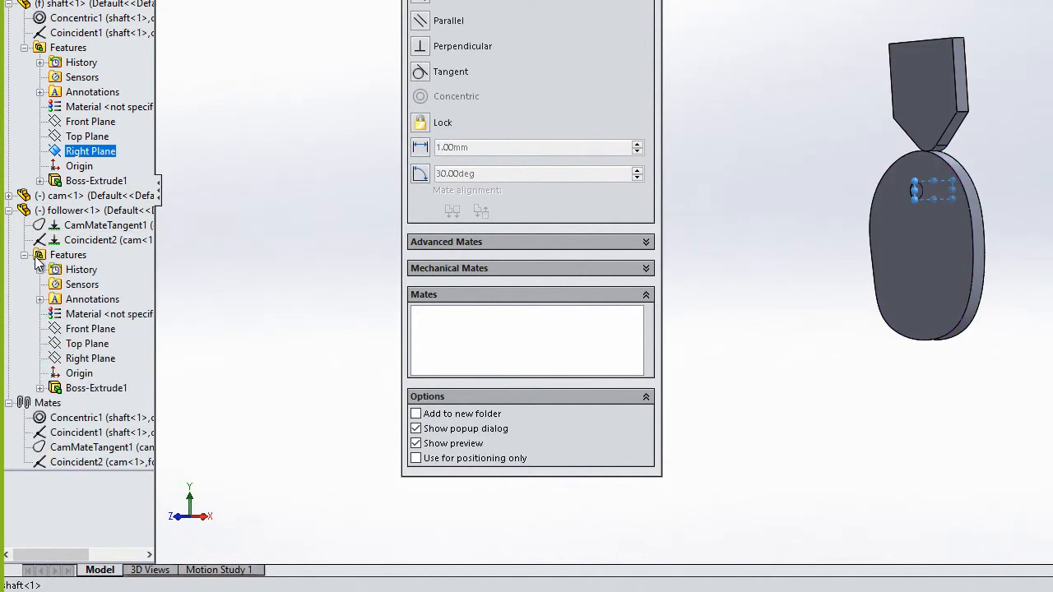
{"action": "left_click", "coordinate": [90, 344]}
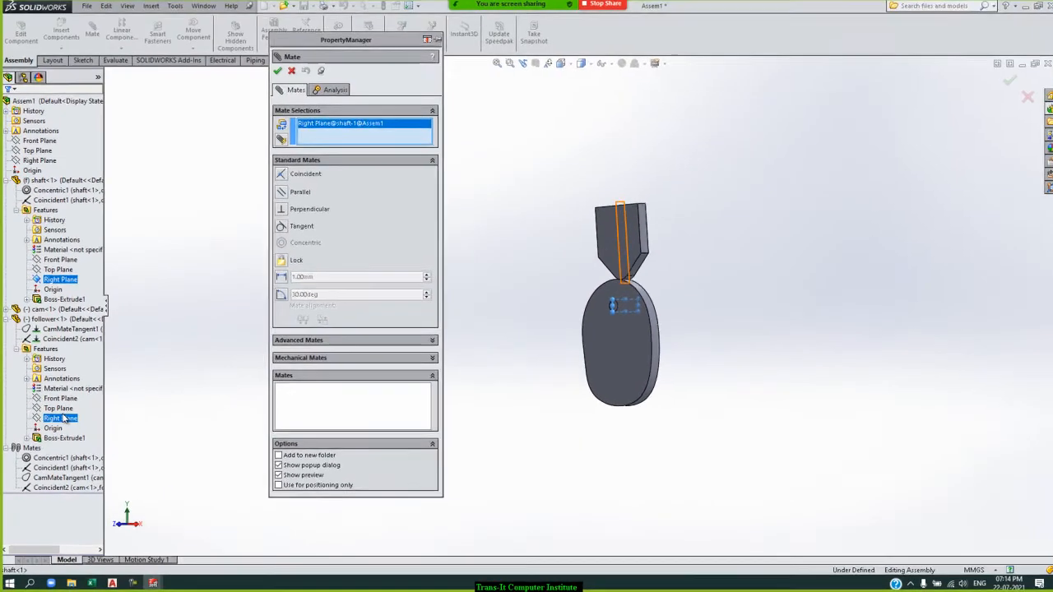
{"action": "left_click", "coordinate": [93, 357]}
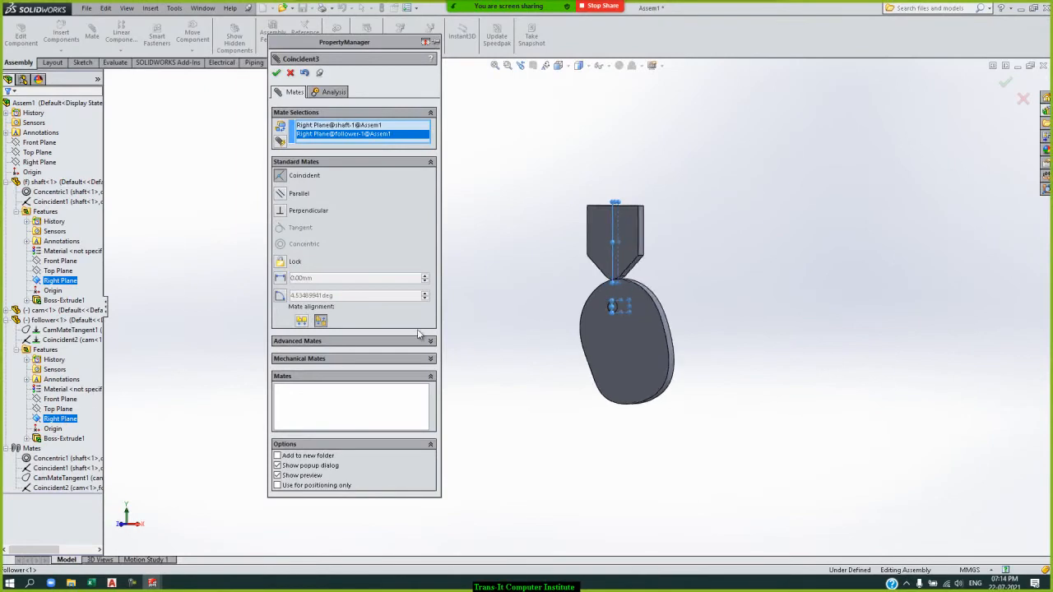
{"action": "key", "text": "Return"}
{"action": "key", "text": "Return"}
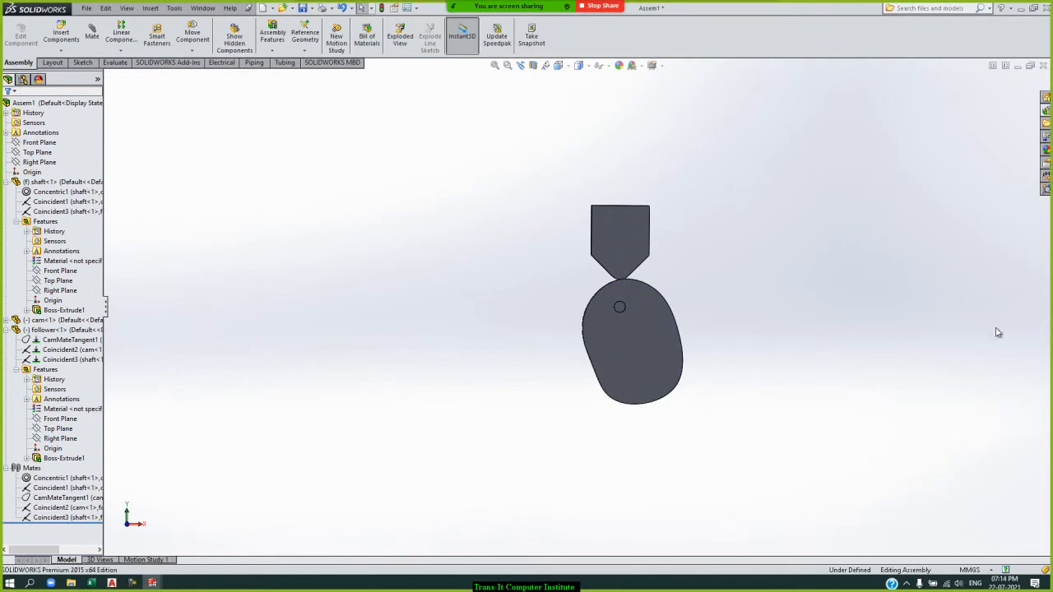
Step: Rotate the cam about the shaft to test how the follower rises and falls on its profile
{"action": "left_click_drag", "start_coordinate": [658, 370], "coordinate": [782, 387]}
{"action": "key", "text": "Escape"}
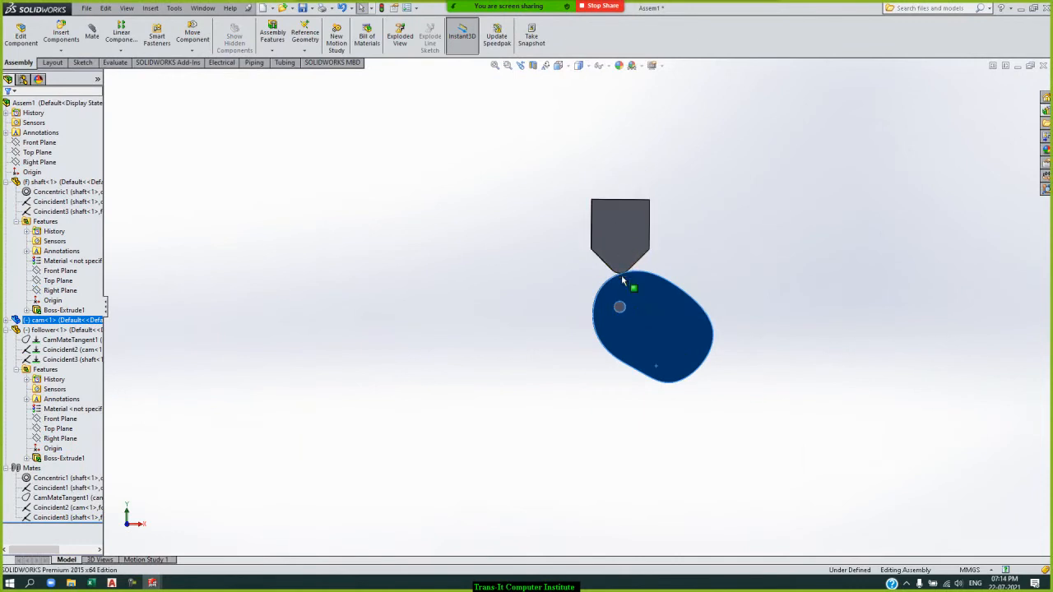
{"action": "left_click", "coordinate": [806, 247]}
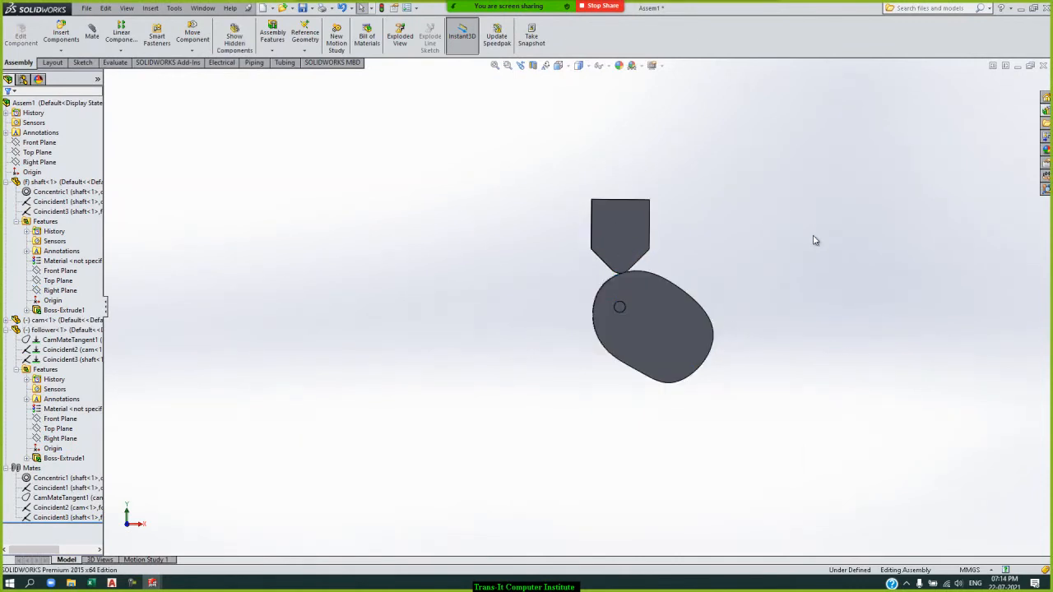
Step: In Motion Study 1, add a rotary motor to the cam's front face at a constant speed of 100 RPM
{"action": "left_click", "coordinate": [159, 560]}
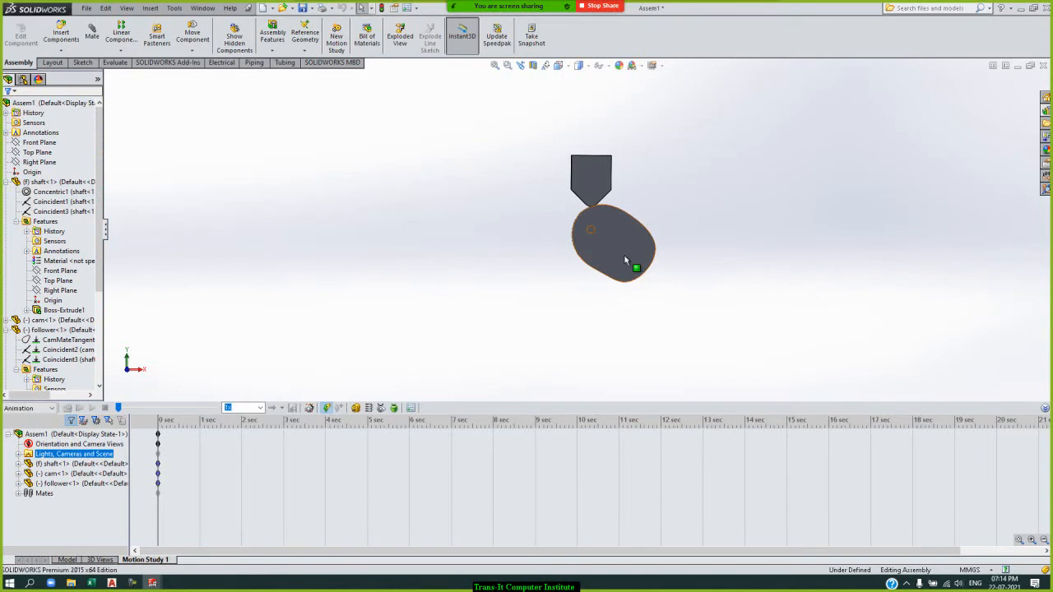
{"action": "left_click", "coordinate": [355, 408]}
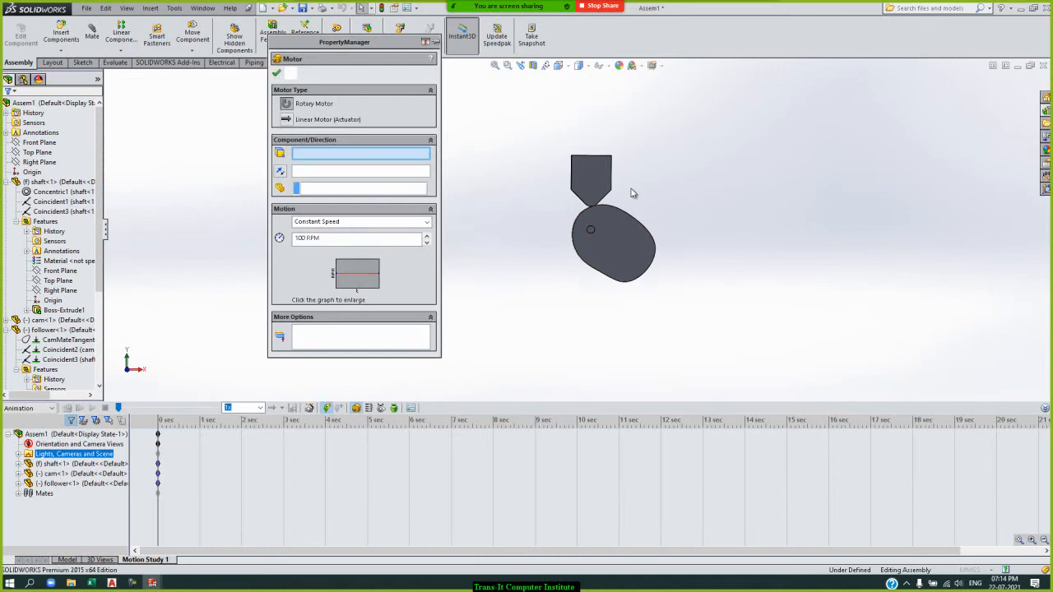
{"action": "left_click", "coordinate": [611, 231]}
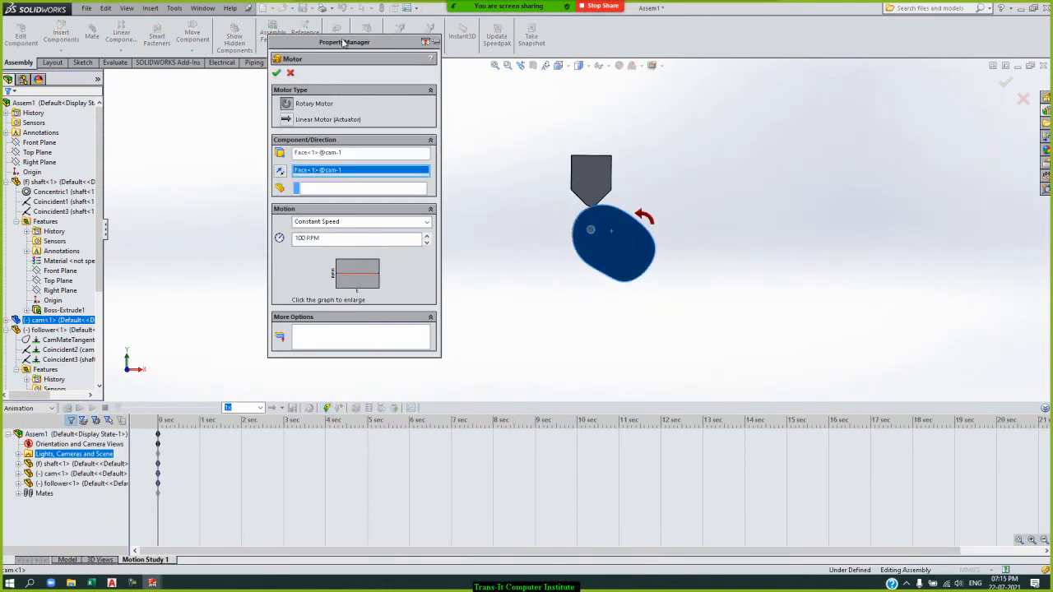
{"action": "left_click", "coordinate": [276, 74]}
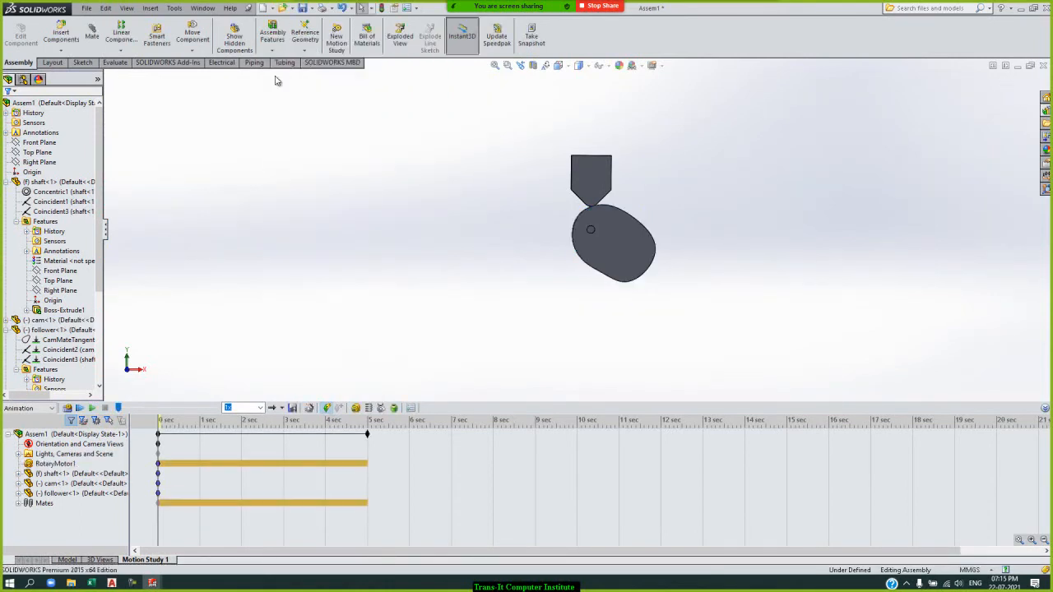
Step: Play the motion study, set its playback mode to Loop, replay it and stop the playback
{"action": "left_click", "coordinate": [79, 408]}
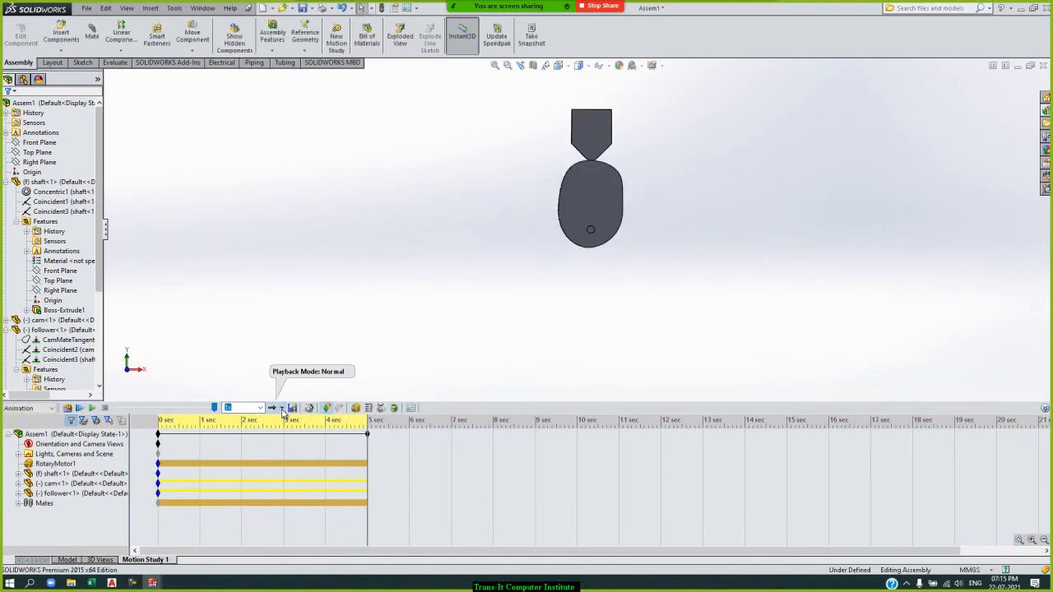
{"action": "left_click", "coordinate": [282, 408]}
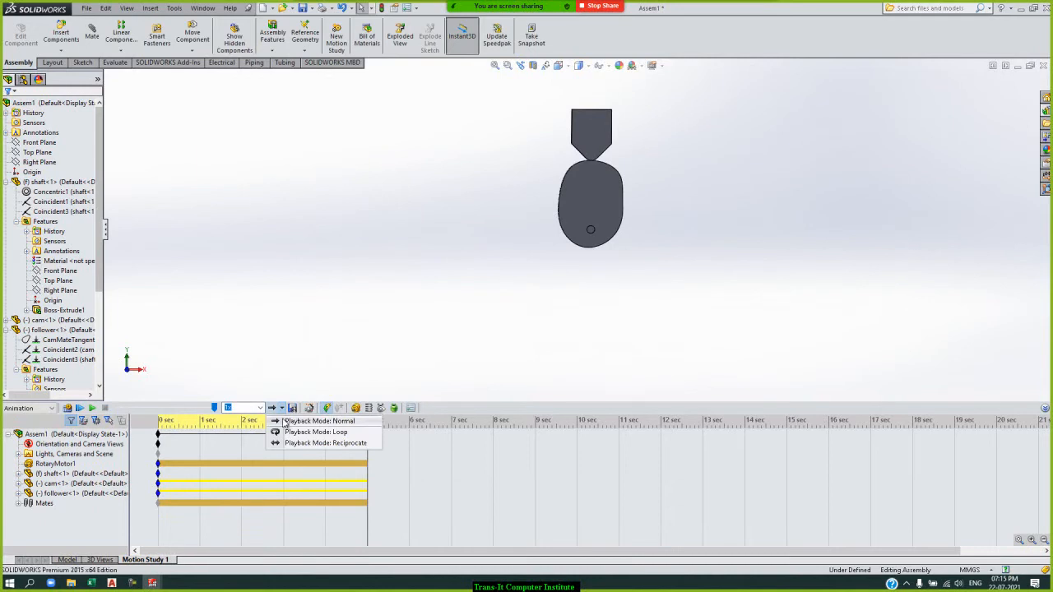
{"action": "left_click", "coordinate": [282, 432]}
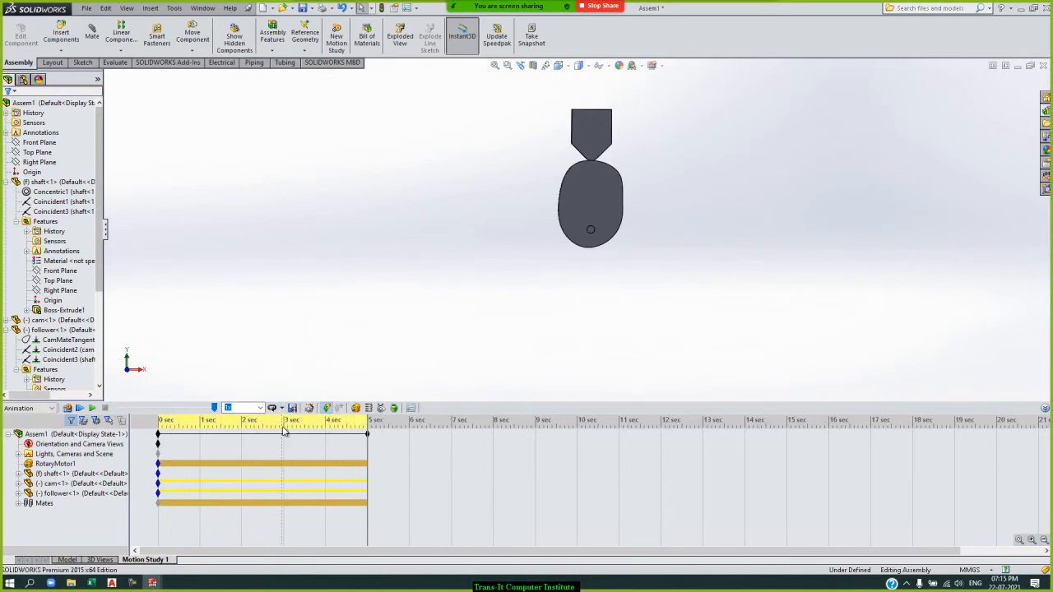
{"action": "left_click", "coordinate": [79, 408]}
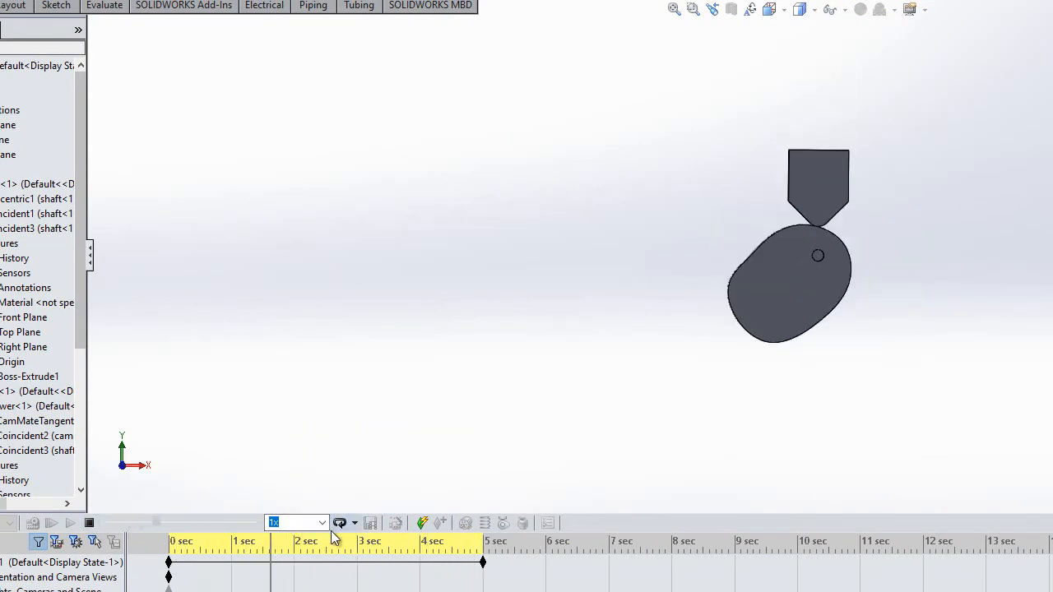
{"action": "left_click", "coordinate": [89, 523]}
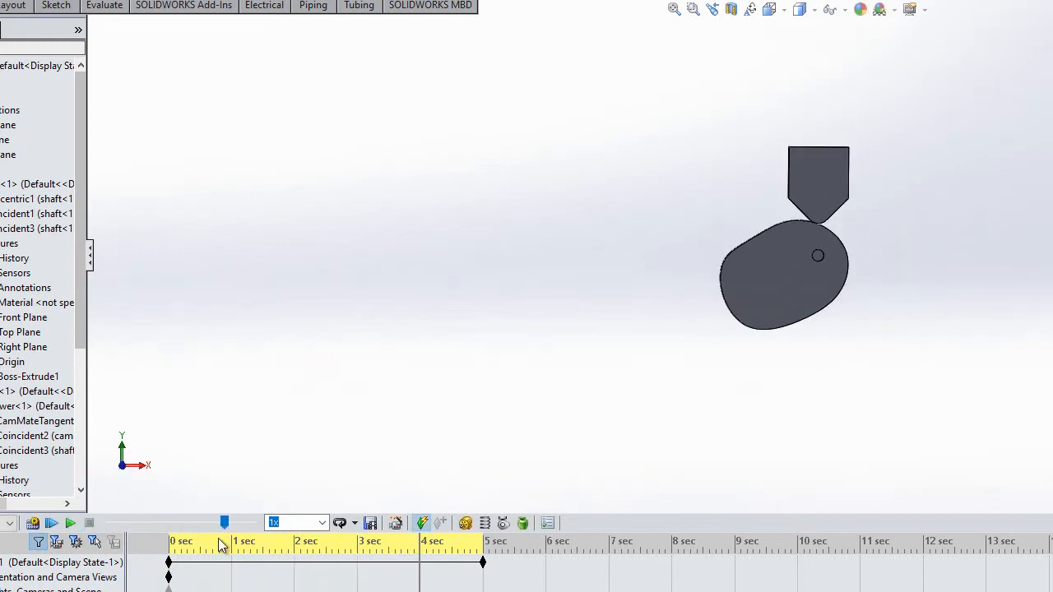
Step: Create a second motion study with a 100 RPM constant-speed rotary motor on the cam's front face, reversing its direction
{"action": "left_click", "coordinate": [465, 524]}
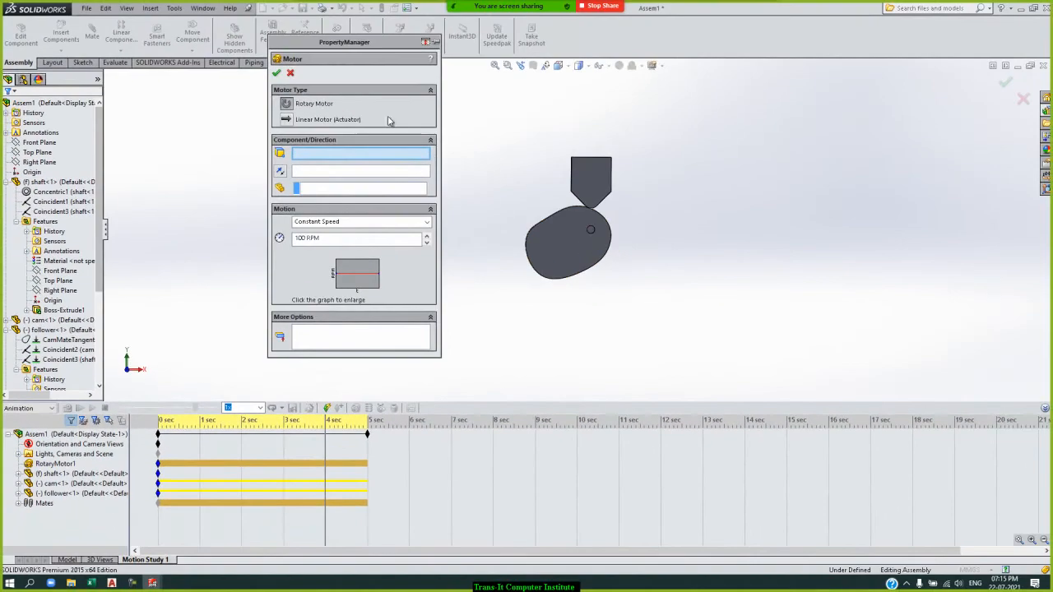
{"action": "left_click", "coordinate": [292, 73]}
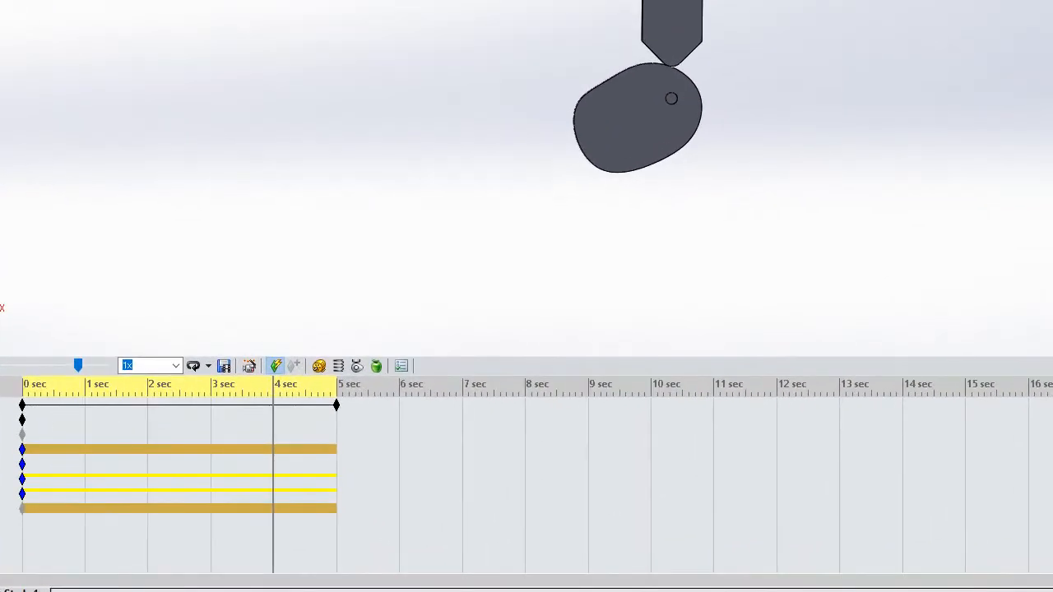
{"action": "right_click", "coordinate": [144, 561]}
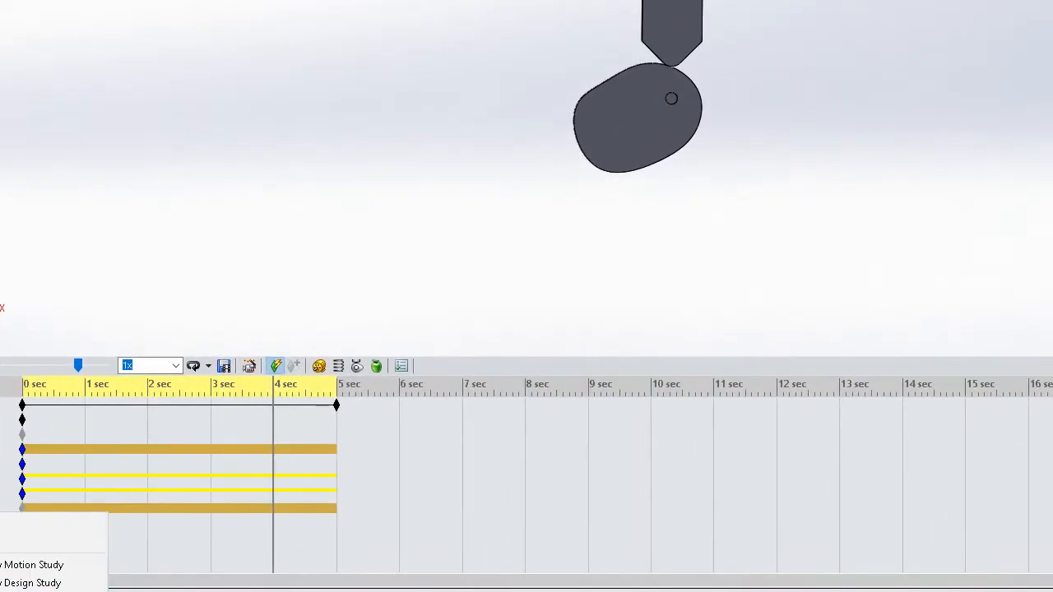
{"action": "left_click", "coordinate": [20, 565]}
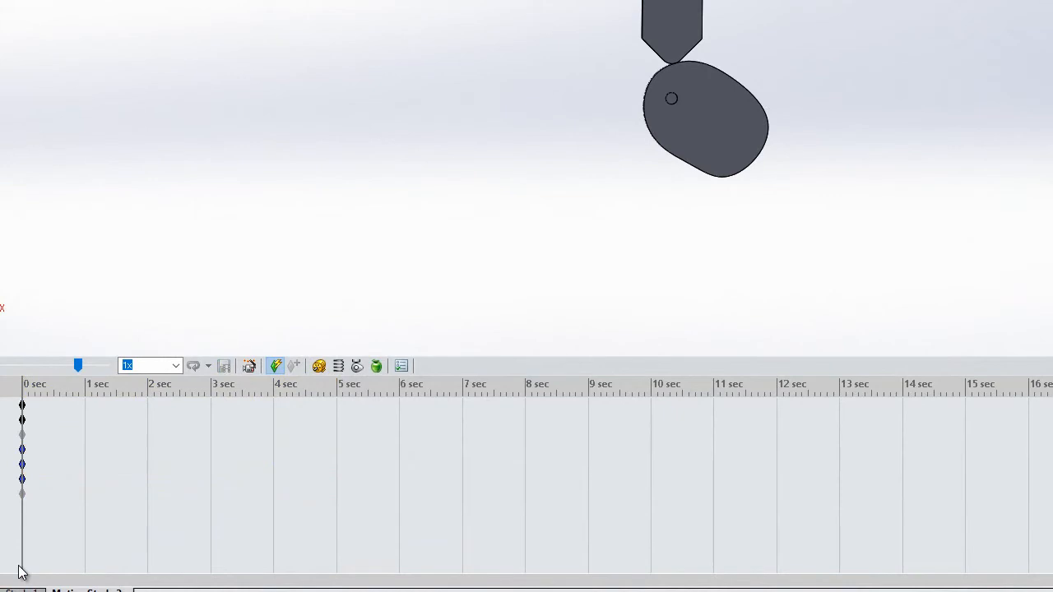
{"action": "left_click", "coordinate": [320, 366]}
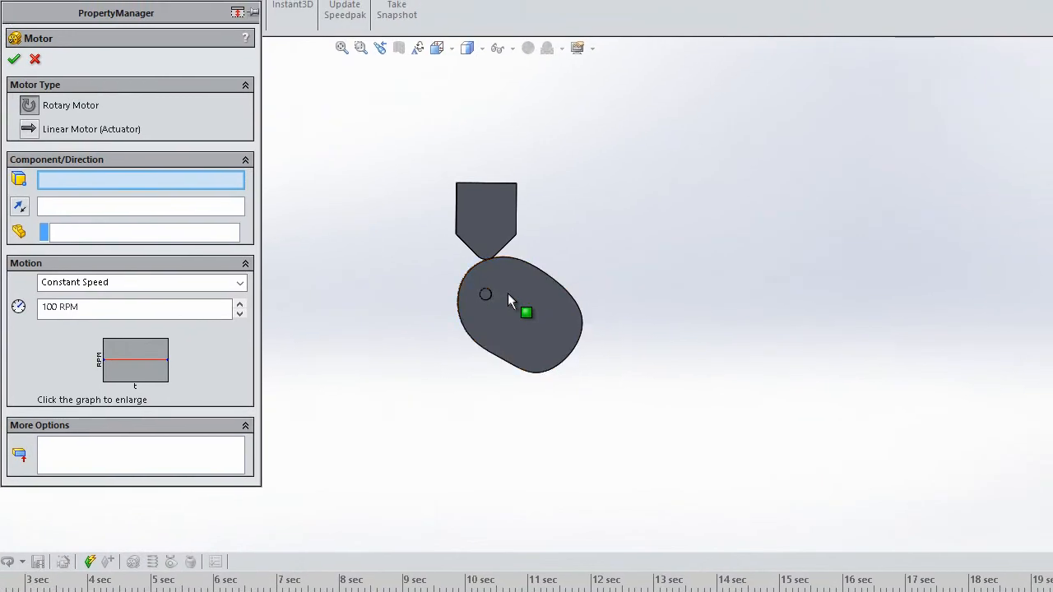
{"action": "left_click", "coordinate": [507, 294]}
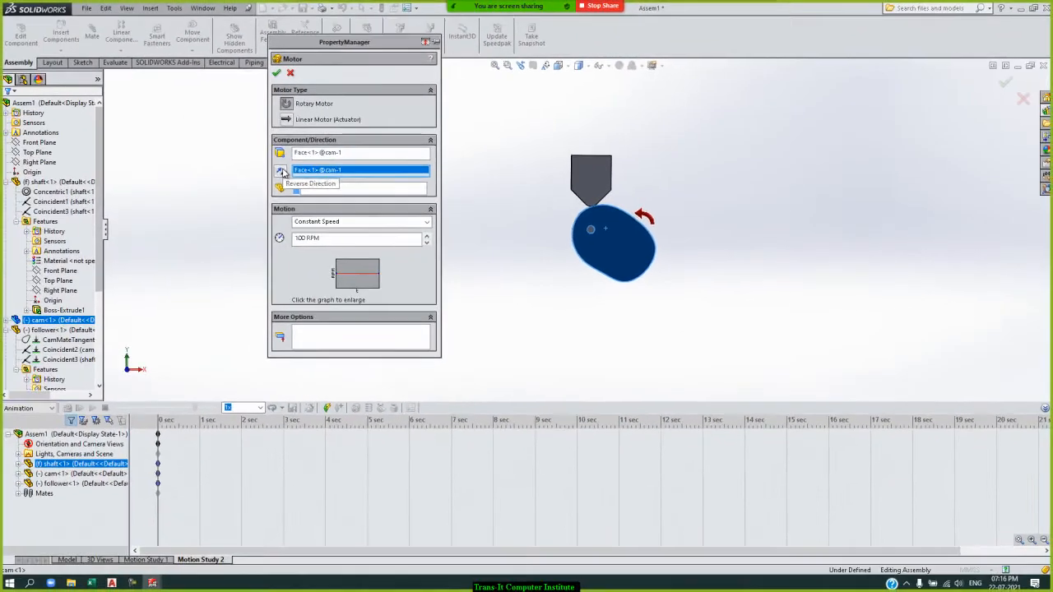
{"action": "left_click", "coordinate": [20, 207]}
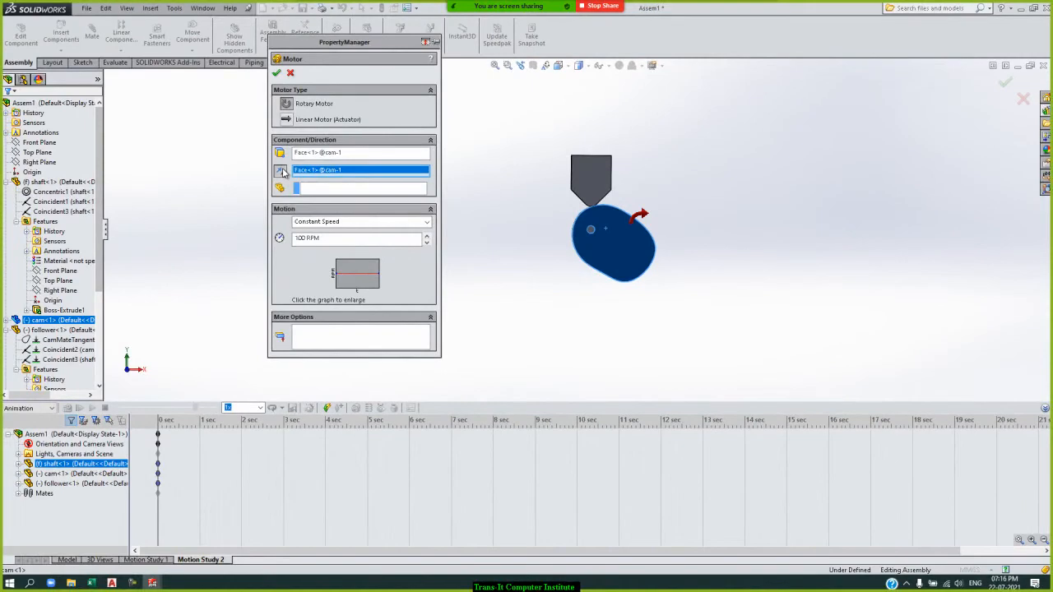
{"action": "left_click", "coordinate": [277, 73]}
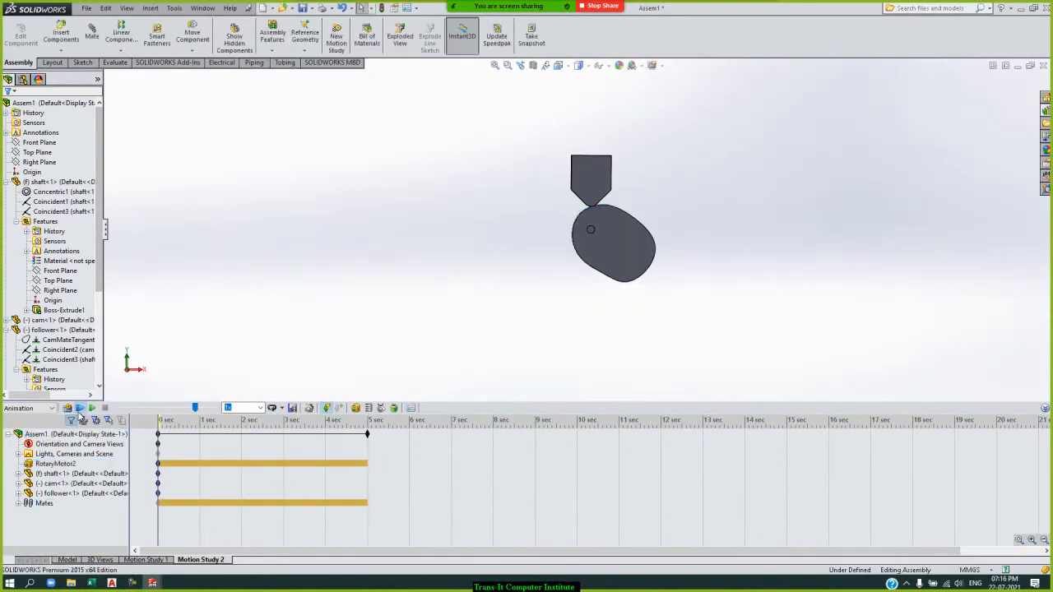
Step: Calculate Motion Study 2 and set its playback mode to Normal
{"action": "left_click", "coordinate": [67, 408]}
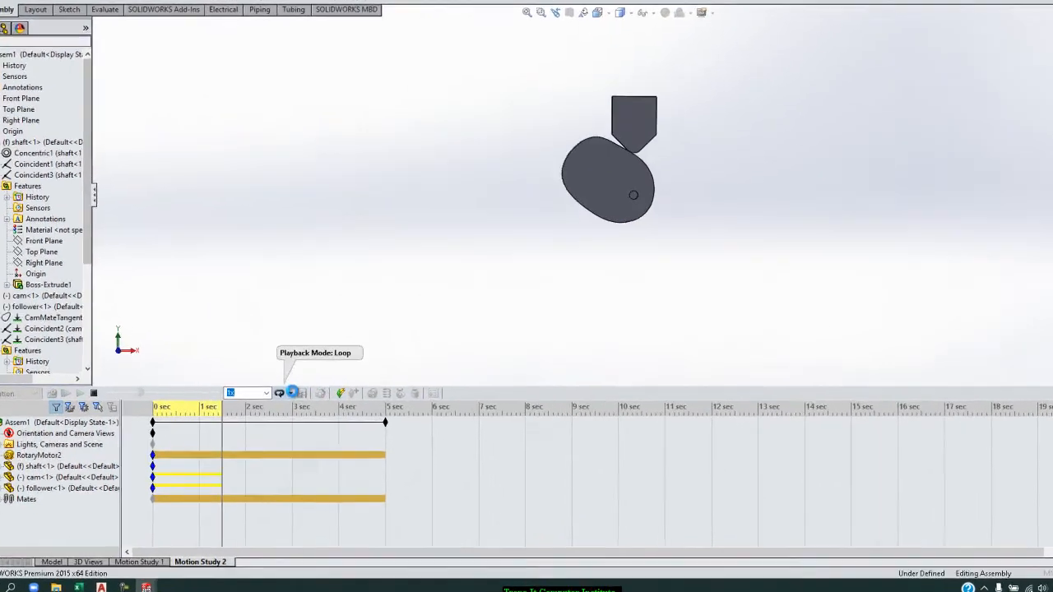
{"action": "left_click", "coordinate": [292, 392]}
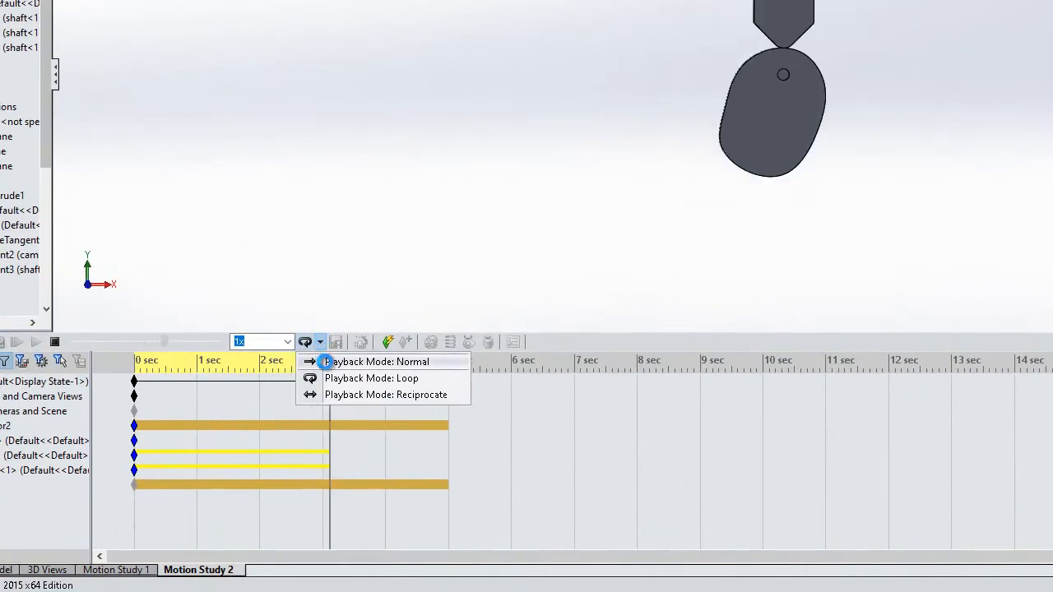
{"action": "left_click", "coordinate": [326, 362]}
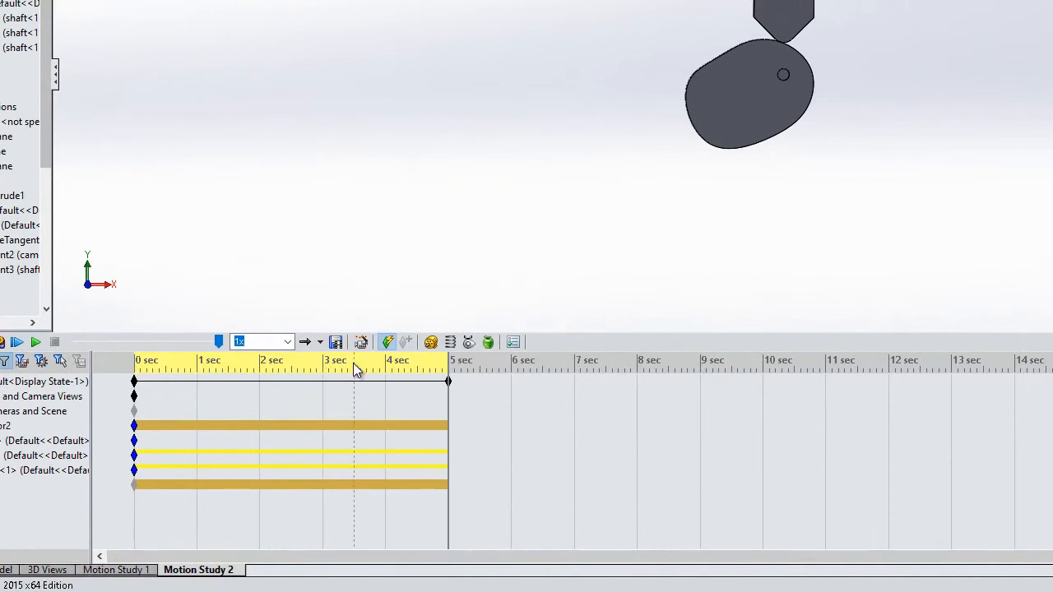
{"action": "left_click", "coordinate": [359, 382]}
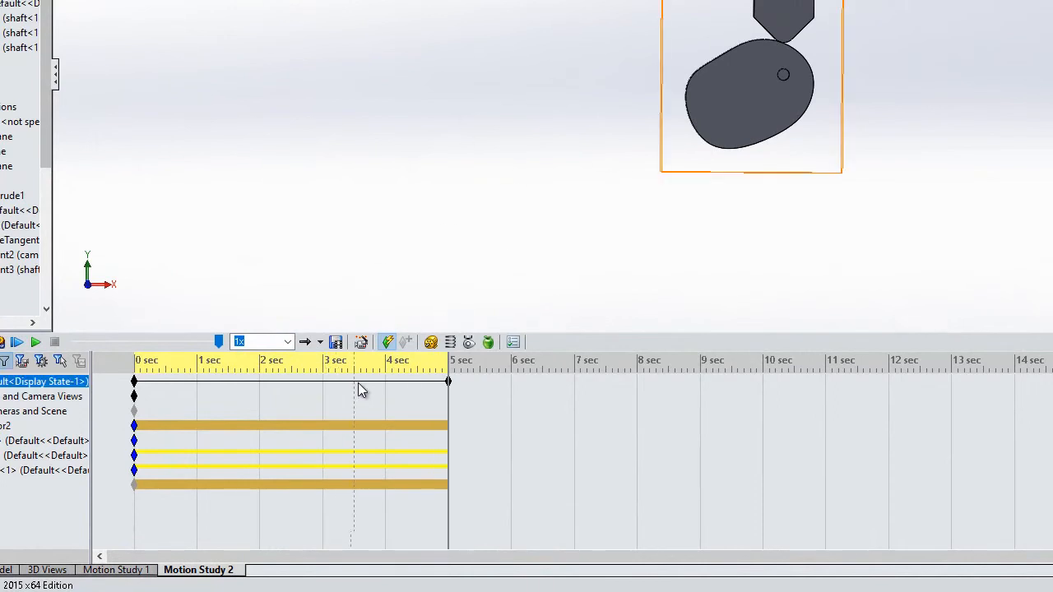
Step: Set Motion Study 2's playback mode to Loop, play it from the start and stop the playback
{"action": "left_click", "coordinate": [322, 340]}
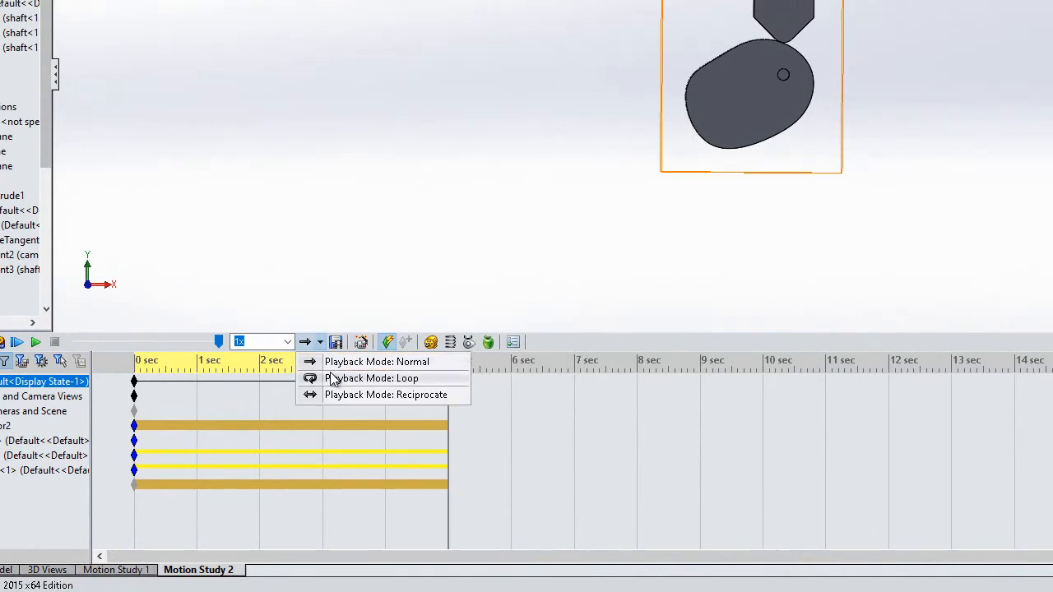
{"action": "left_click", "coordinate": [333, 378]}
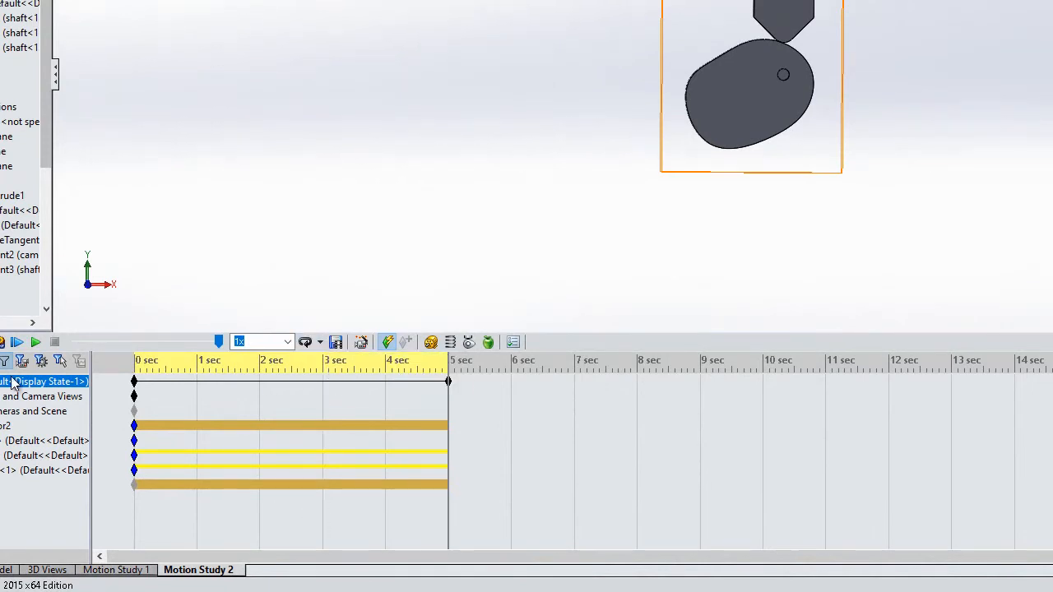
{"action": "left_click", "coordinate": [19, 346]}
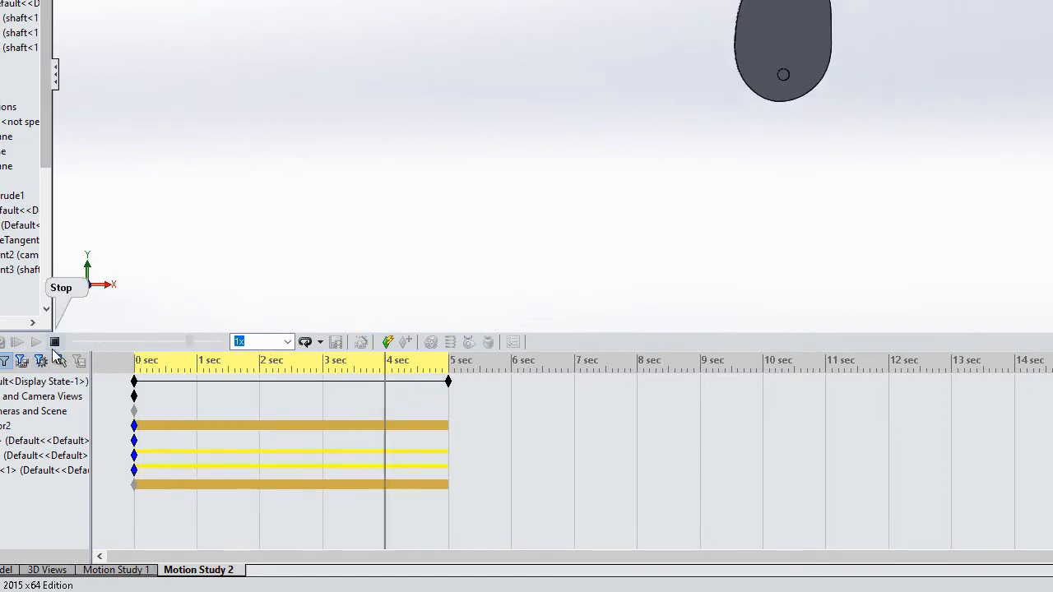
{"action": "left_click", "coordinate": [54, 344]}
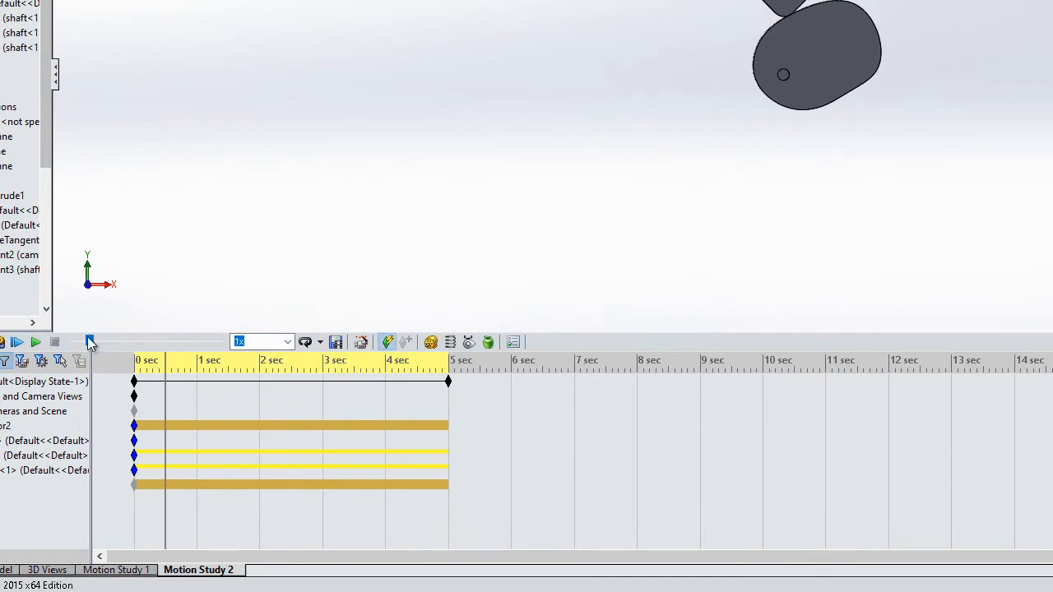
Step: Review the mechanical mate types in the Mate command and leave it without adding a mate
{"action": "mouse_move", "coordinate": [247, 589]}
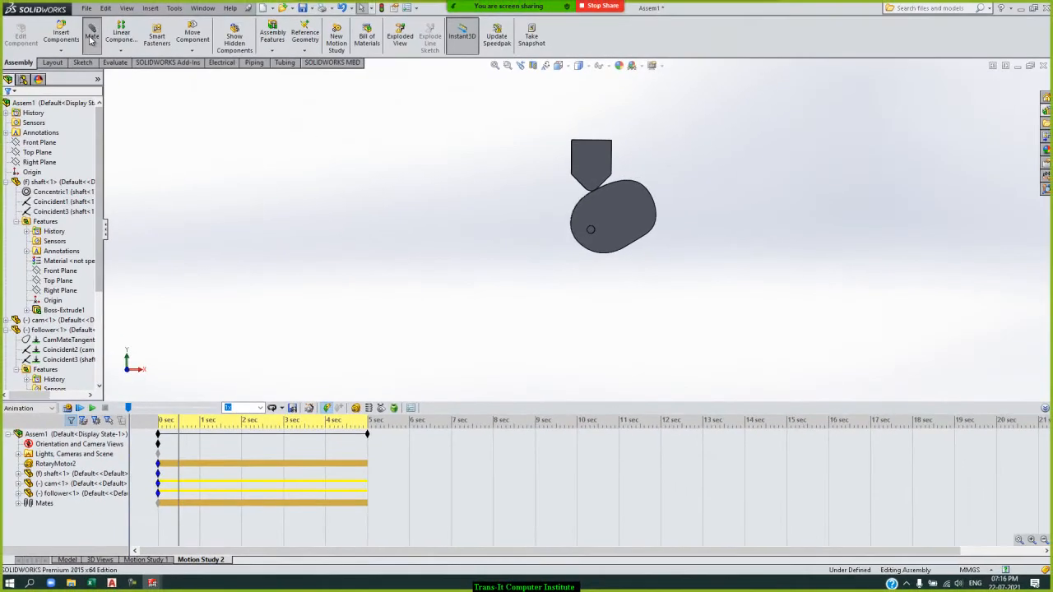
{"action": "left_click", "coordinate": [91, 37]}
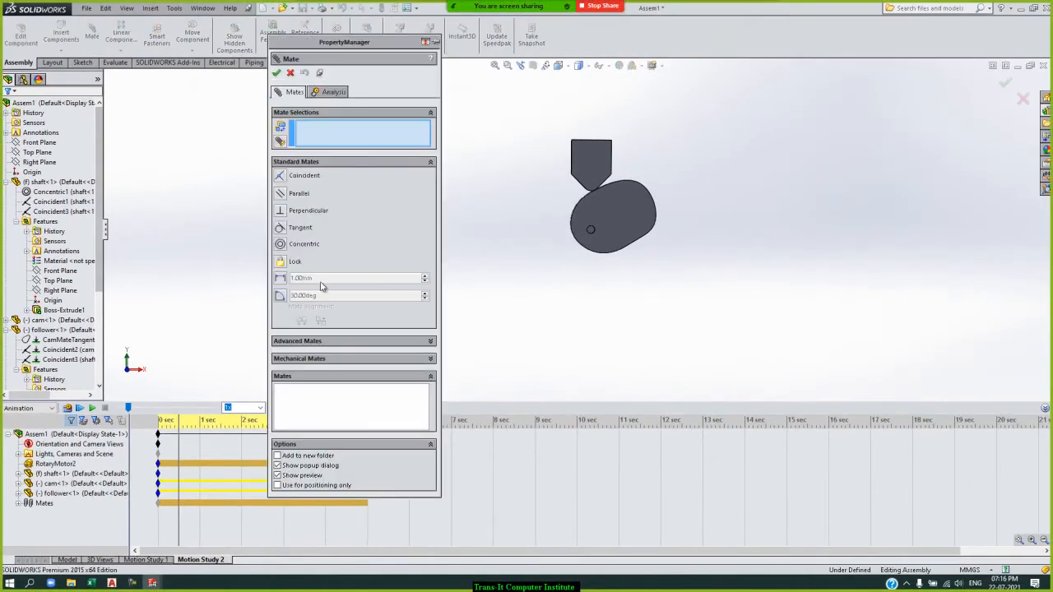
{"action": "left_click", "coordinate": [324, 359]}
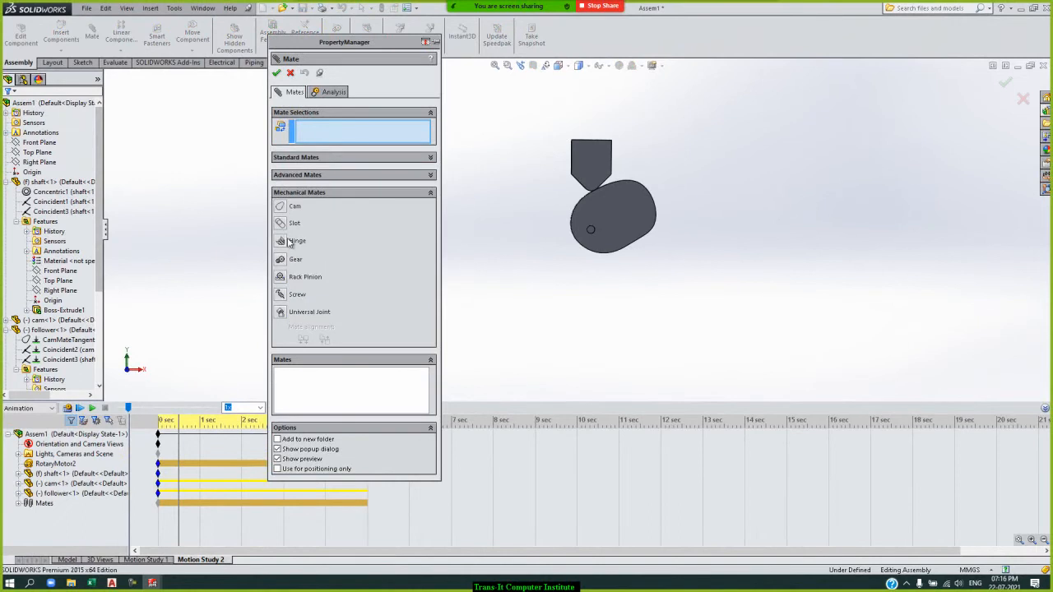
{"action": "left_click", "coordinate": [291, 73]}
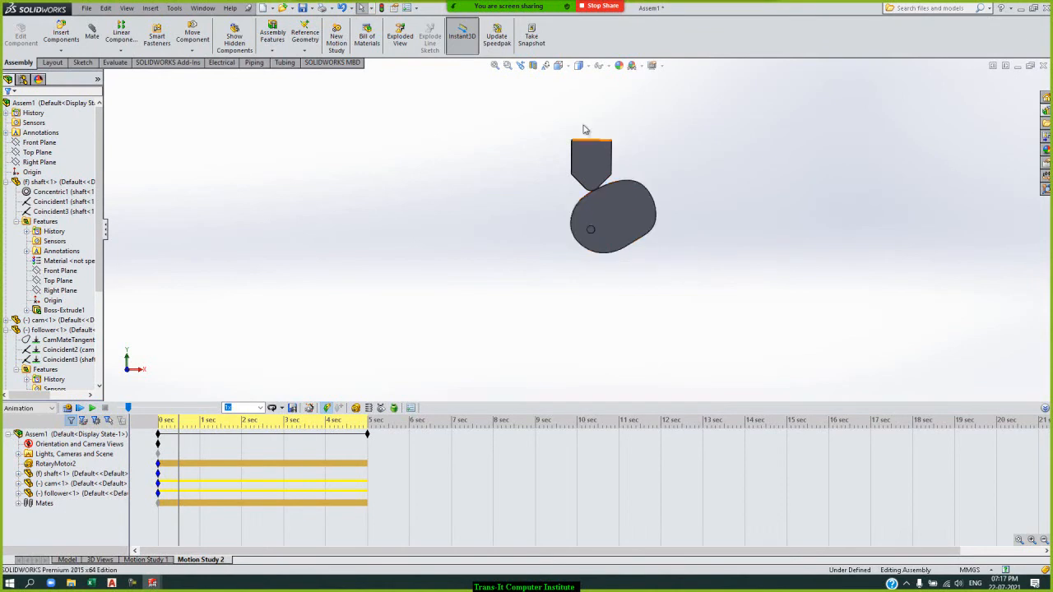
{"action": "mouse_move", "coordinate": [563, 200]}
{"action": "left_mouse_down"}
{"action": "mouse_move", "coordinate": [583, 228]}
{"action": "mouse_move", "coordinate": [606, 195]}
{"action": "mouse_move", "coordinate": [609, 239]}
{"action": "mouse_move", "coordinate": [596, 239]}
{"action": "left_mouse_up"}
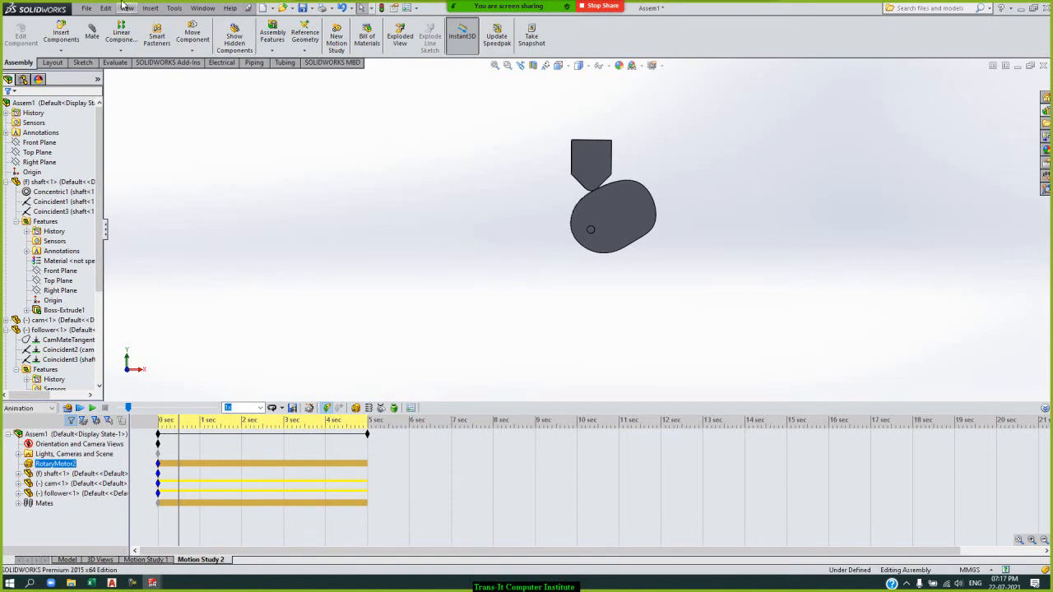
Step: Close all open documents without saving the modified assembly and cam part
{"action": "left_click", "coordinate": [203, 8]}
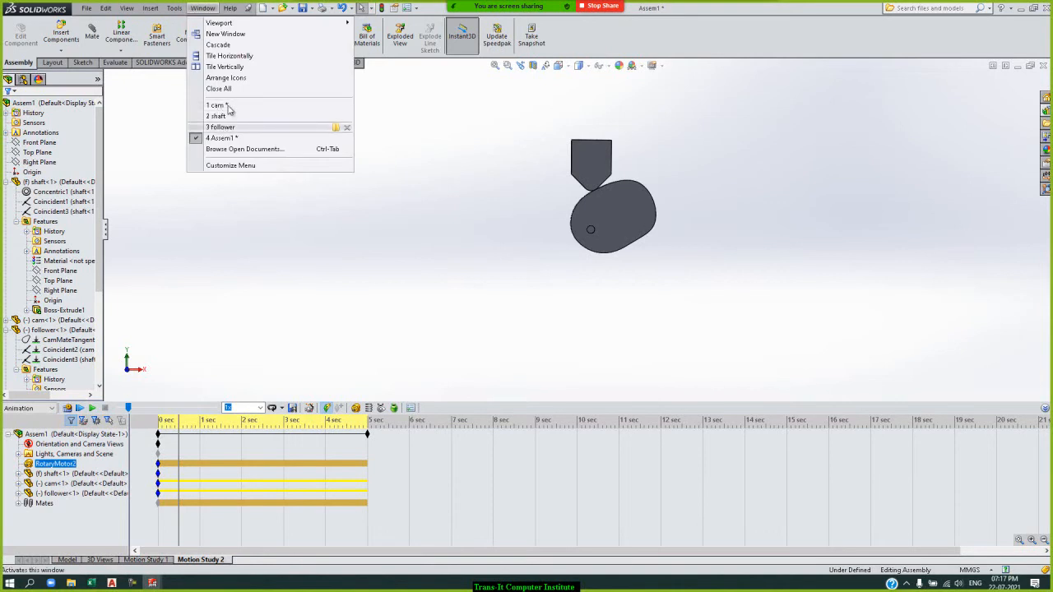
{"action": "left_click", "coordinate": [230, 89]}
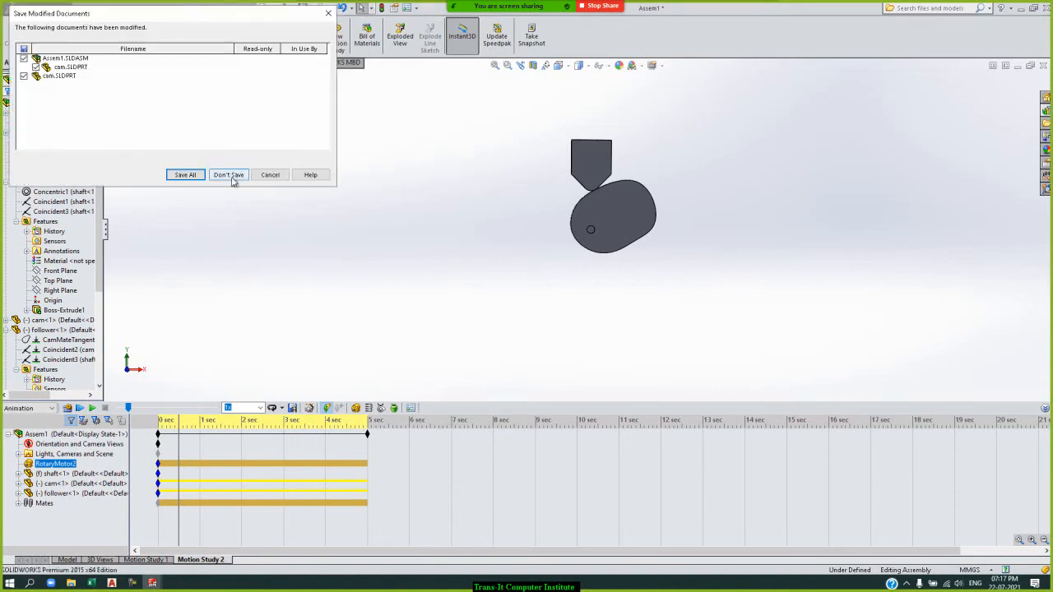
{"action": "left_click", "coordinate": [231, 176]}
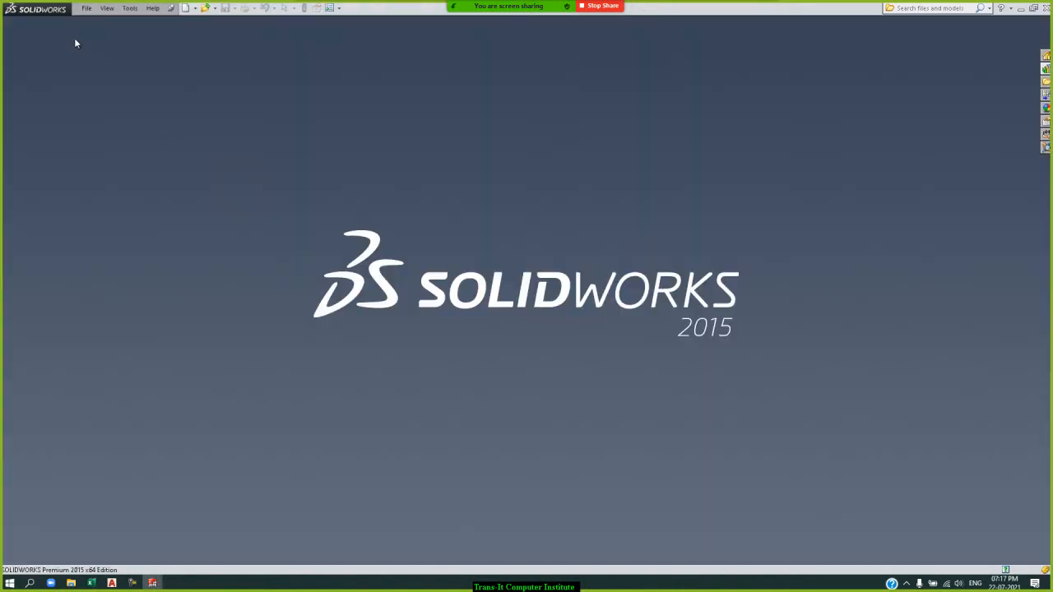
Step: Open the slot part file from the slot folder inside mechanical mates
{"action": "left_click", "coordinate": [86, 8]}
{"action": "left_click", "coordinate": [94, 31]}
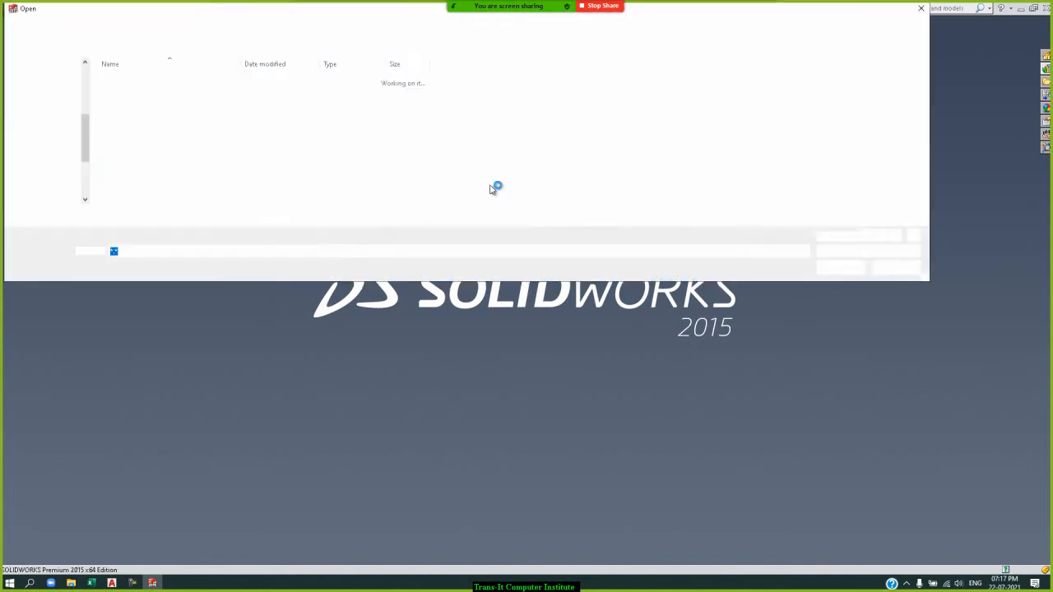
{"action": "left_click", "coordinate": [218, 31]}
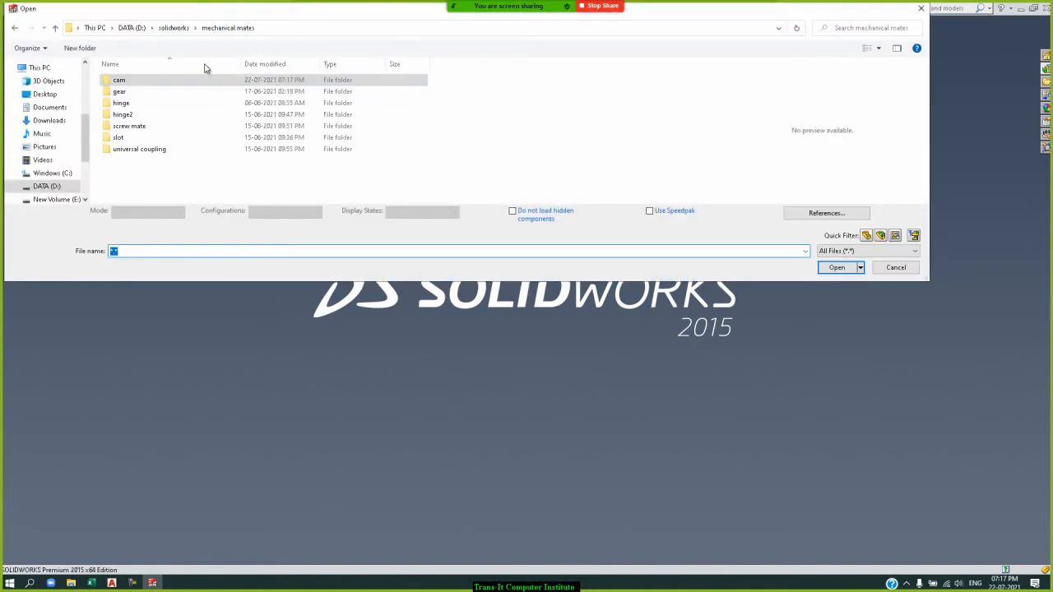
{"action": "double_click", "coordinate": [162, 139]}
{"action": "double_click", "coordinate": [145, 108]}
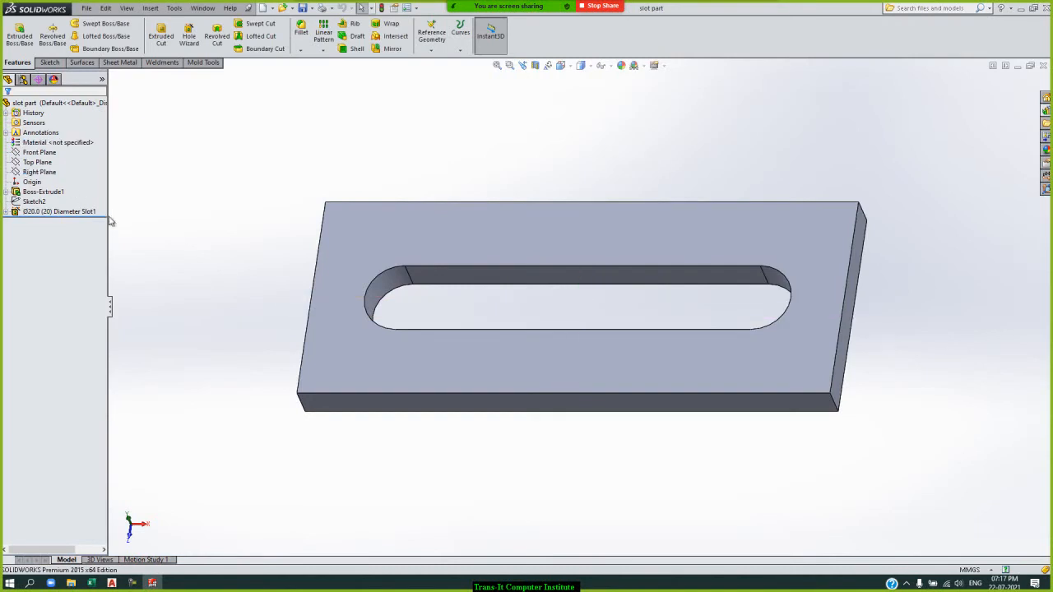
Step: Roll the slot part back to its base extrusion and examine the rectangle sketch dimensions and extrusion settings
{"action": "mouse_move", "coordinate": [102, 215]}
{"action": "left_mouse_down"}
{"action": "mouse_move", "coordinate": [110, 200]}
{"action": "mouse_move", "coordinate": [24, 206]}
{"action": "left_mouse_up"}
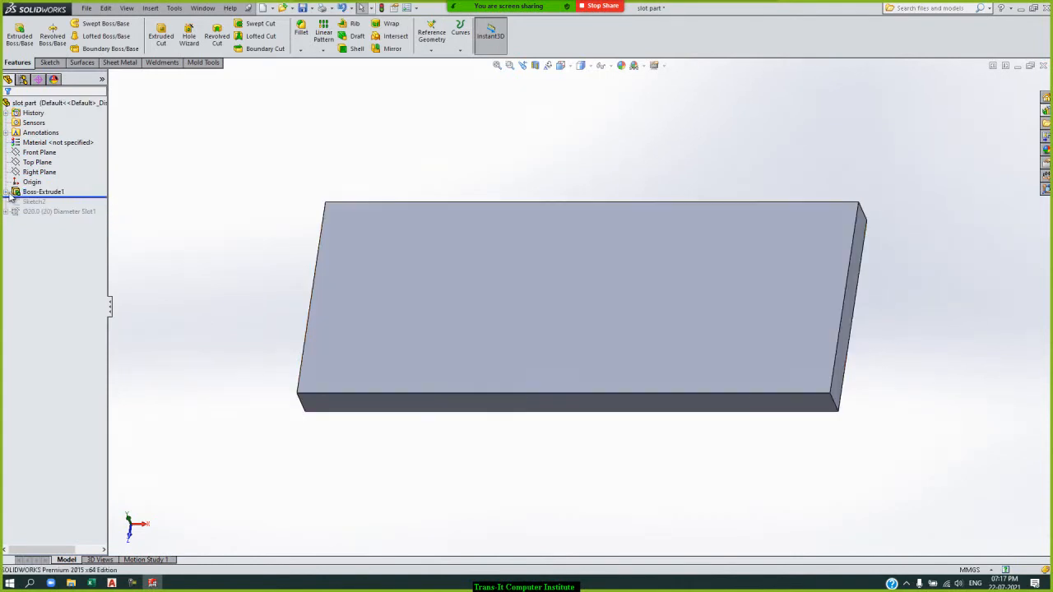
{"action": "left_click", "coordinate": [6, 193]}
{"action": "left_click", "coordinate": [51, 203]}
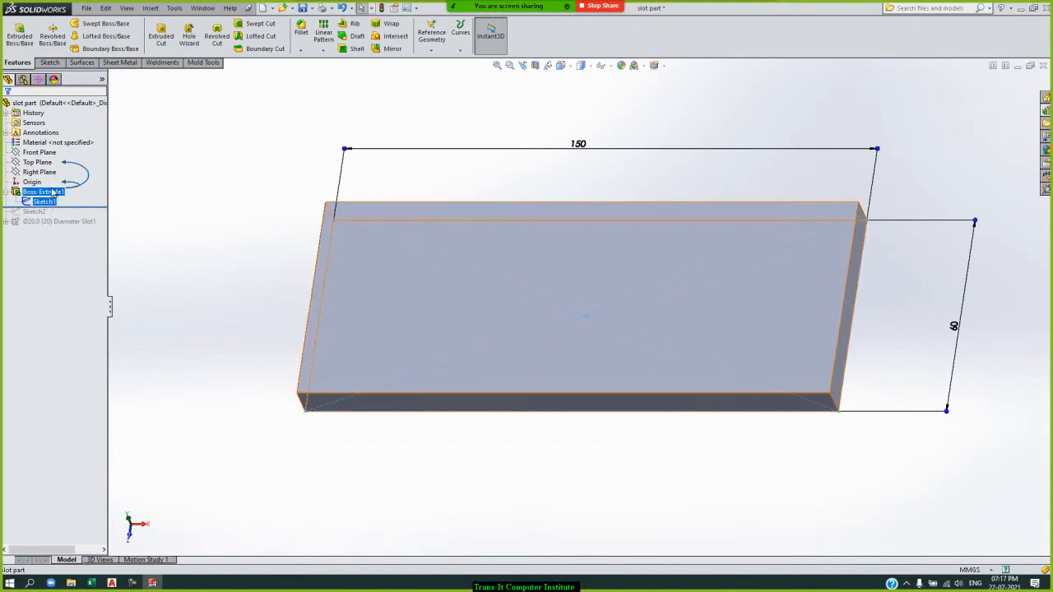
{"action": "left_click", "coordinate": [52, 191]}
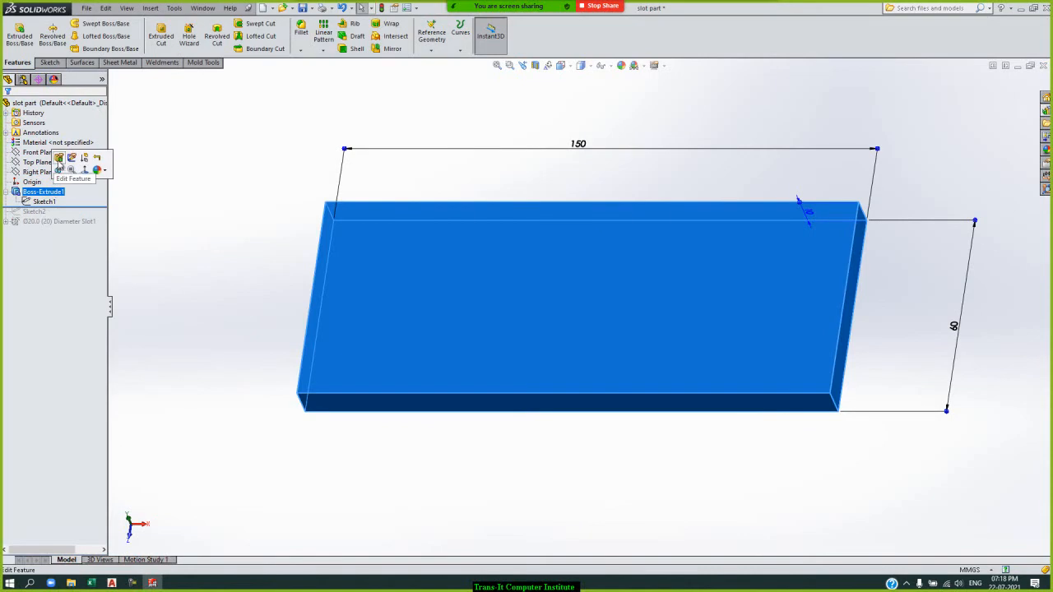
{"action": "left_click", "coordinate": [58, 162]}
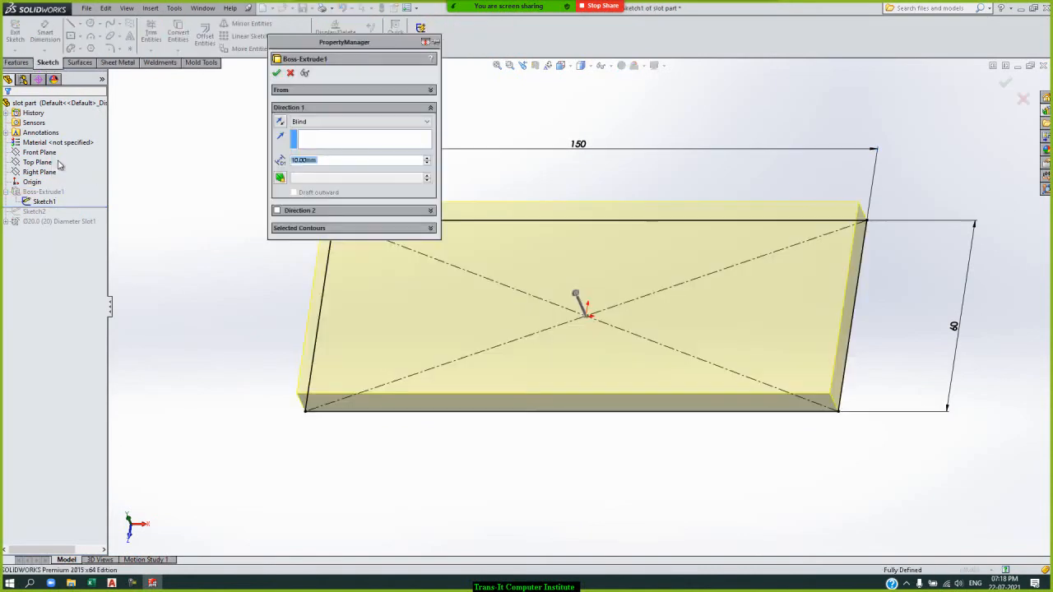
{"action": "left_click", "coordinate": [276, 73]}
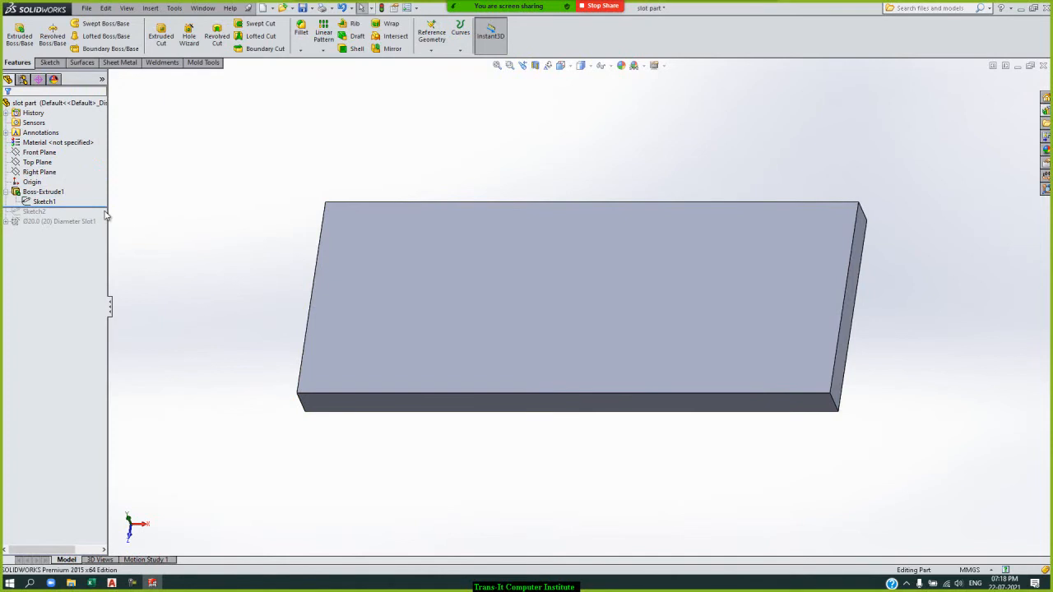
Step: Roll the slot part forward through Sketch2 and the slot feature, examining each one
{"action": "left_click_drag", "start_coordinate": [108, 206], "coordinate": [105, 217]}
{"action": "left_click", "coordinate": [35, 213]}
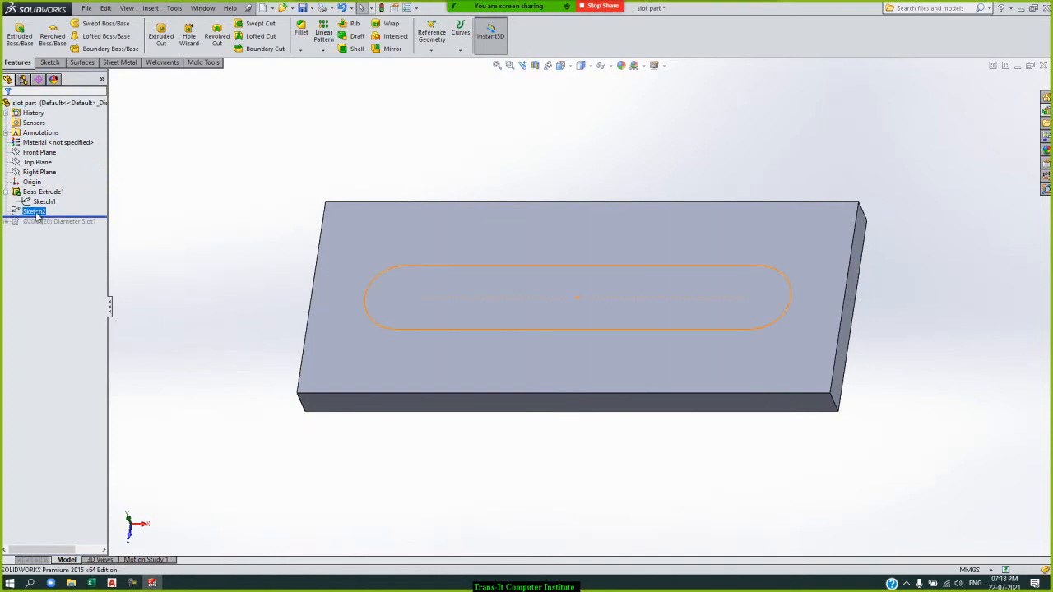
{"action": "left_click_drag", "start_coordinate": [105, 217], "coordinate": [104, 228]}
{"action": "left_click", "coordinate": [18, 225]}
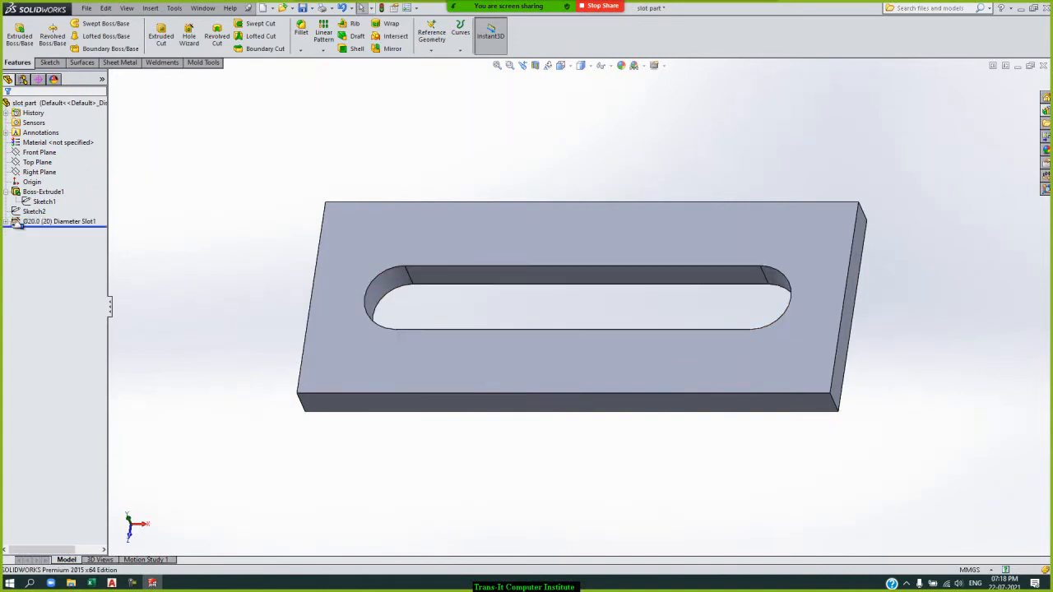
{"action": "left_click", "coordinate": [17, 225]}
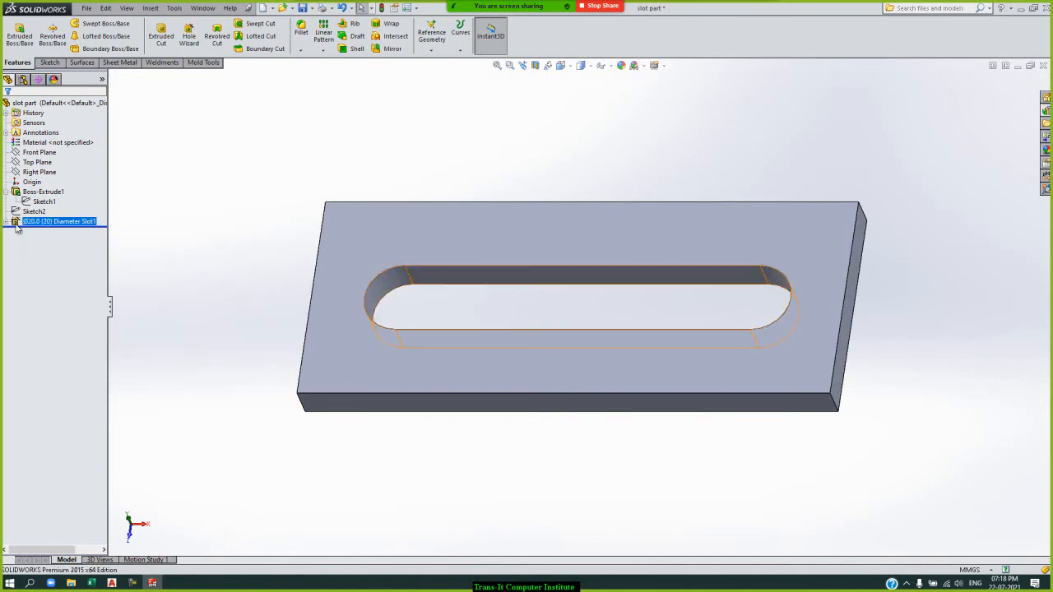
{"action": "left_click", "coordinate": [108, 177]}
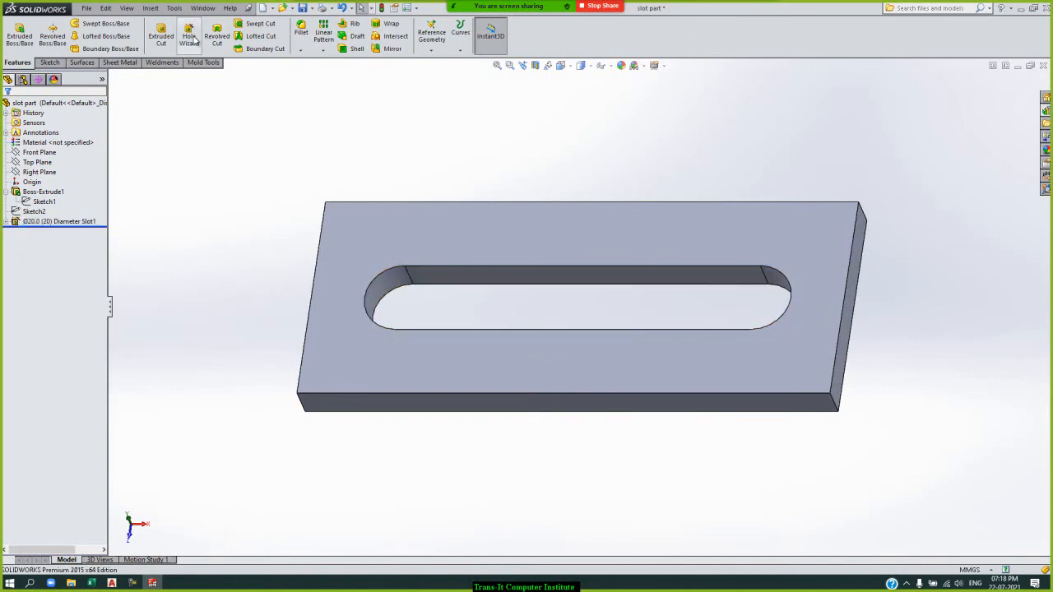
Step: Examine the type, size, slot length, end condition and position of the slot's Hole Wizard feature, then close its definition
{"action": "left_click", "coordinate": [41, 222]}
{"action": "left_click", "coordinate": [62, 190]}
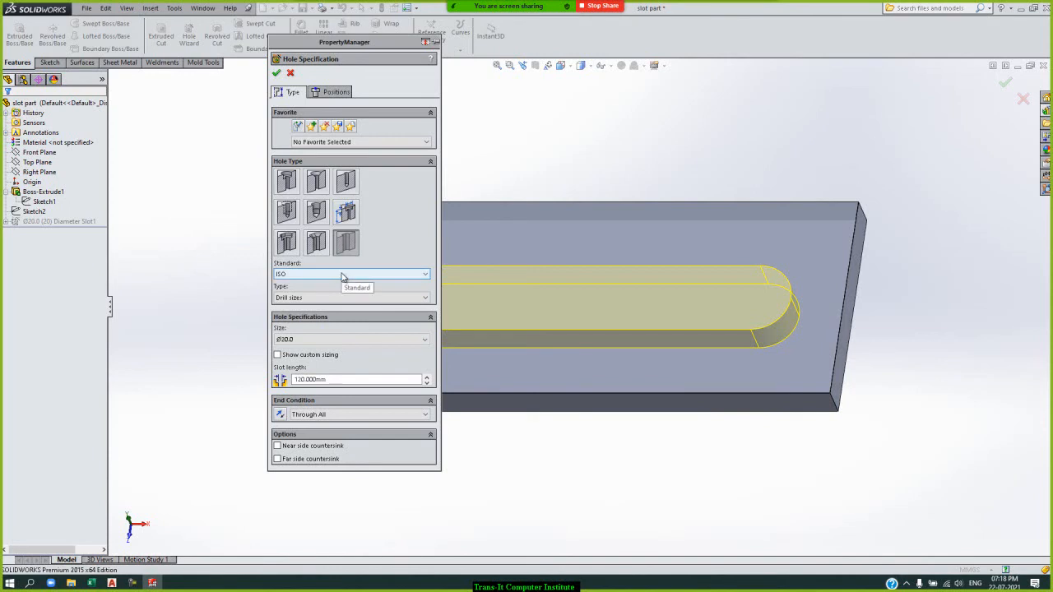
{"action": "left_click", "coordinate": [372, 340]}
{"action": "left_click", "coordinate": [372, 346]}
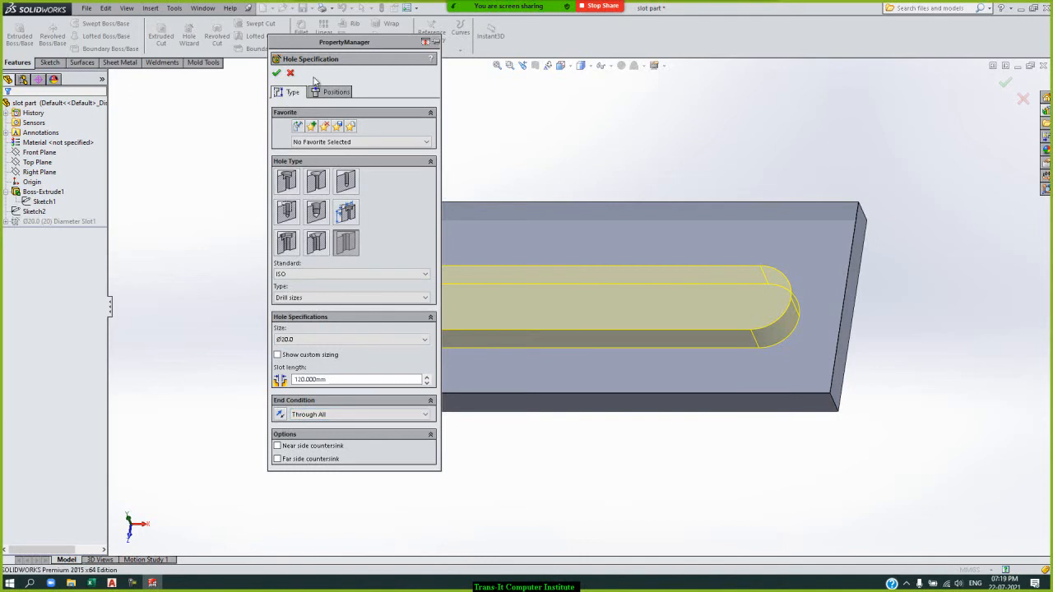
{"action": "left_click", "coordinate": [333, 93]}
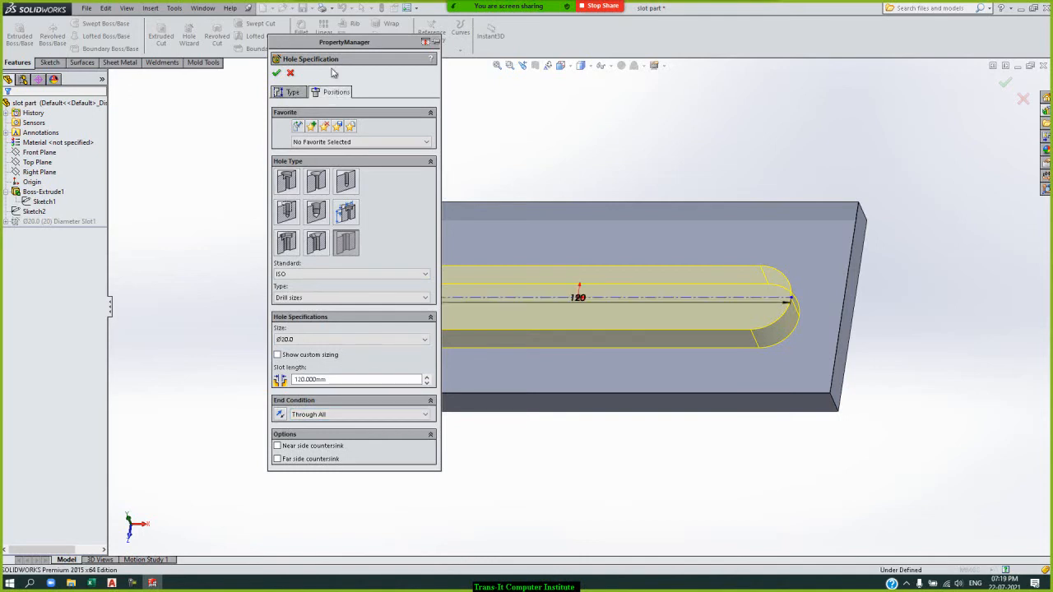
{"action": "left_click_drag", "start_coordinate": [340, 43], "coordinate": [193, 166]}
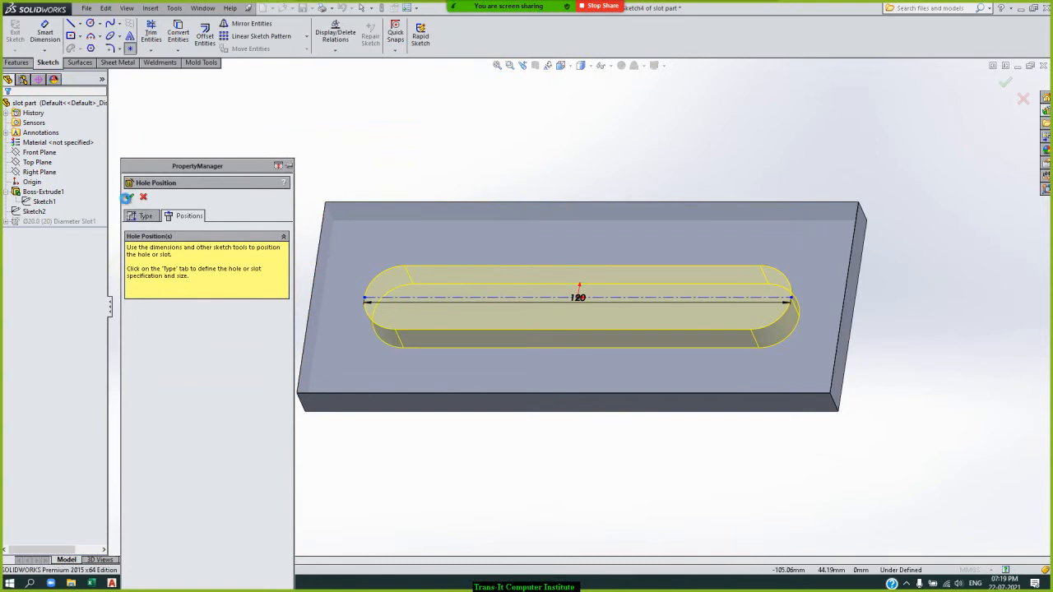
{"action": "left_click", "coordinate": [129, 198]}
{"action": "left_click", "coordinate": [370, 170]}
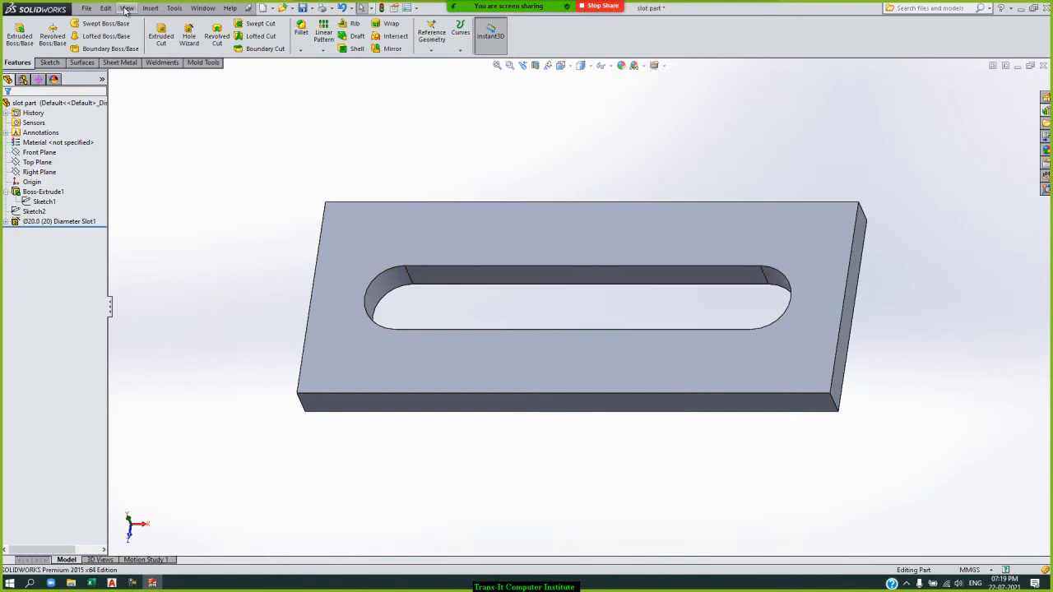
Step: Open the "bolt- M20 x 75" part file from the slot folder
{"action": "left_click", "coordinate": [88, 8]}
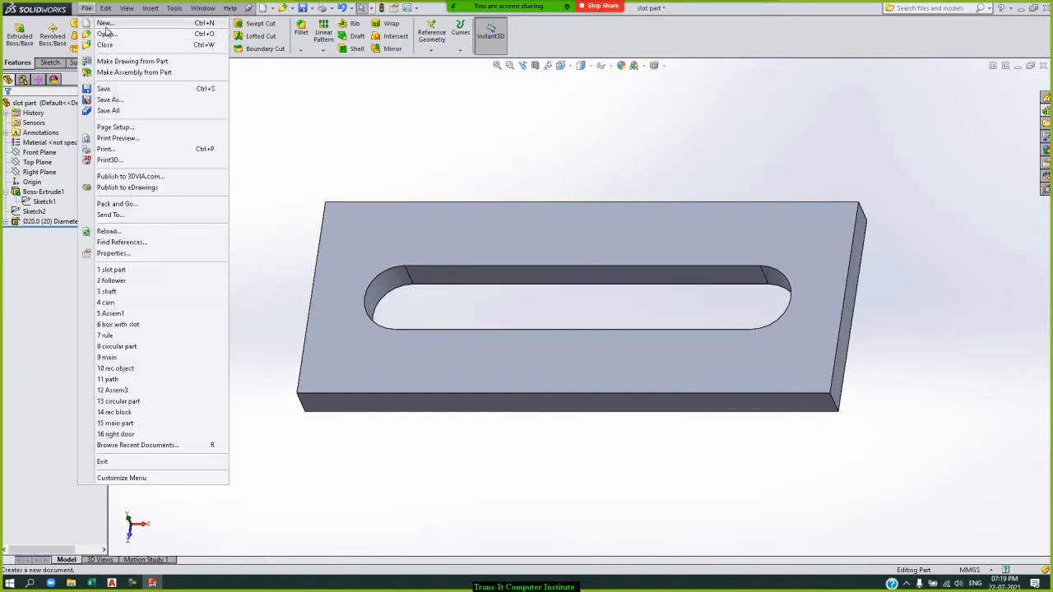
{"action": "left_click", "coordinate": [106, 36]}
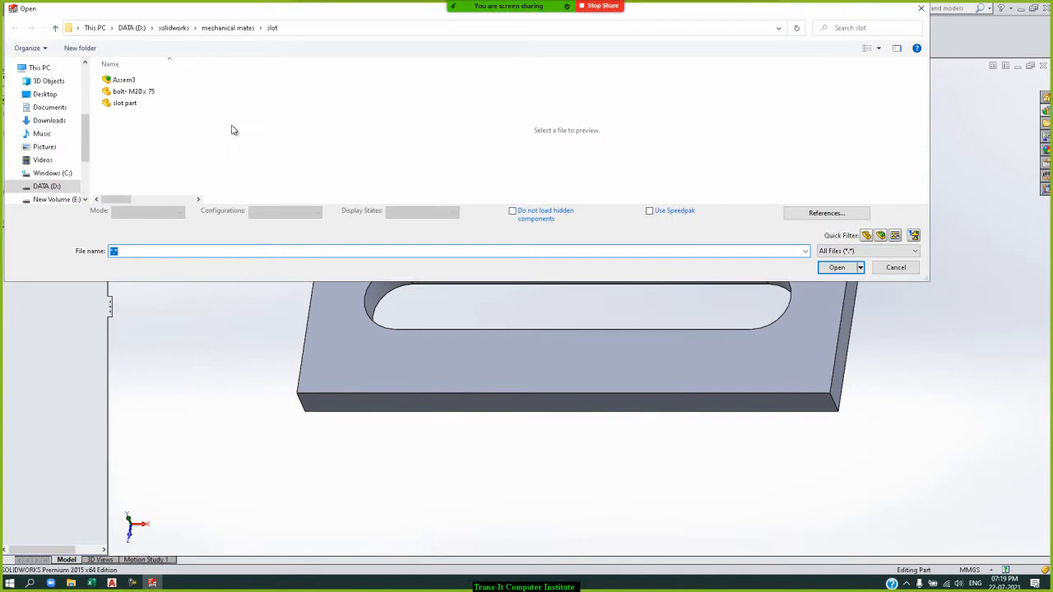
{"action": "left_click", "coordinate": [149, 92]}
{"action": "double_click", "coordinate": [150, 92]}
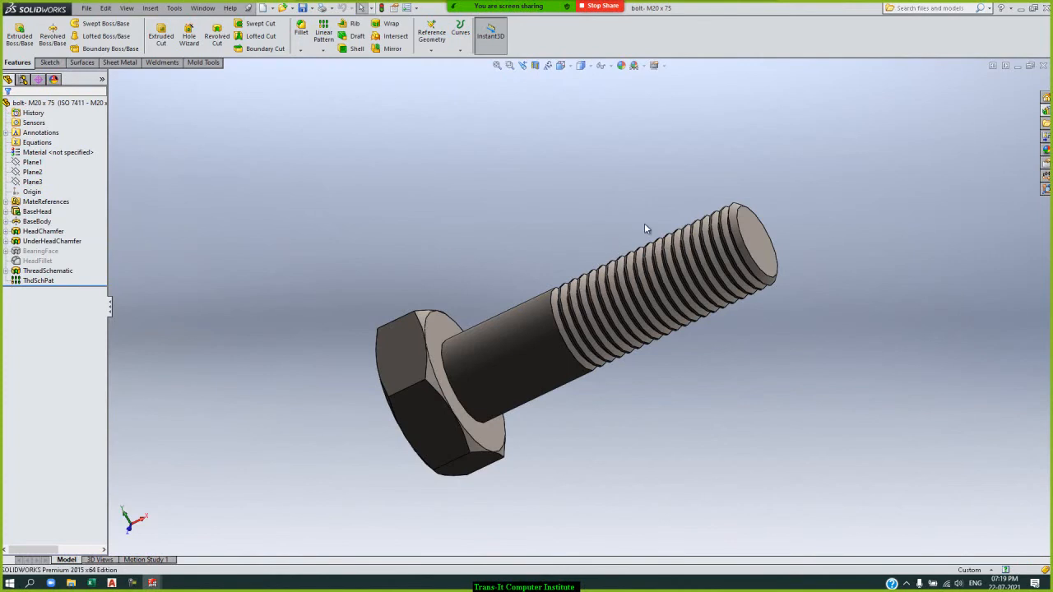
Step: Browse the Toolbox library to the ISO standard's structural hex bolts among its bolts and screws
{"action": "left_click", "coordinate": [1045, 112]}
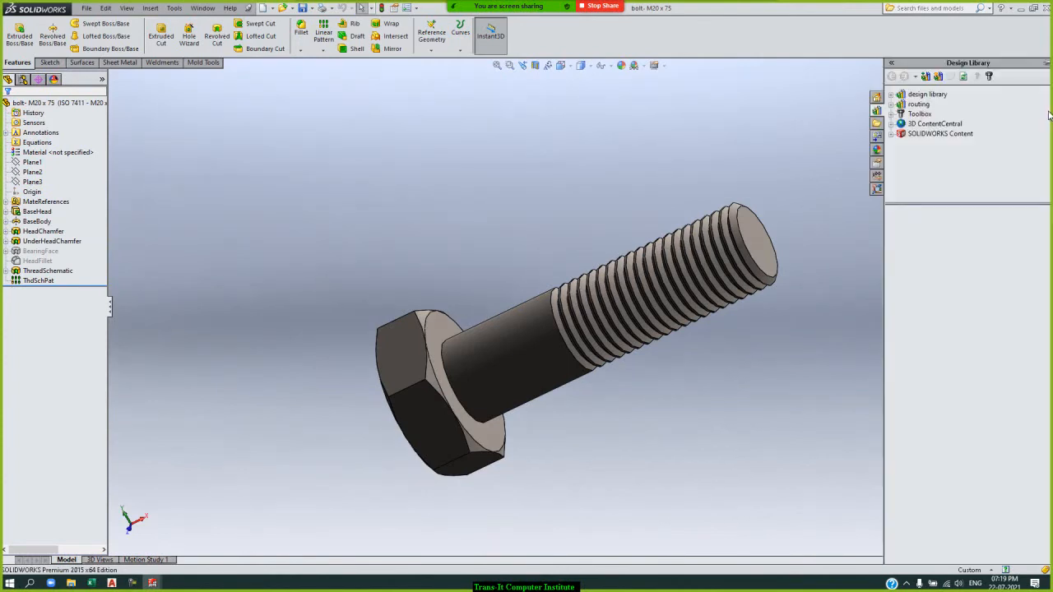
{"action": "left_click", "coordinate": [919, 115]}
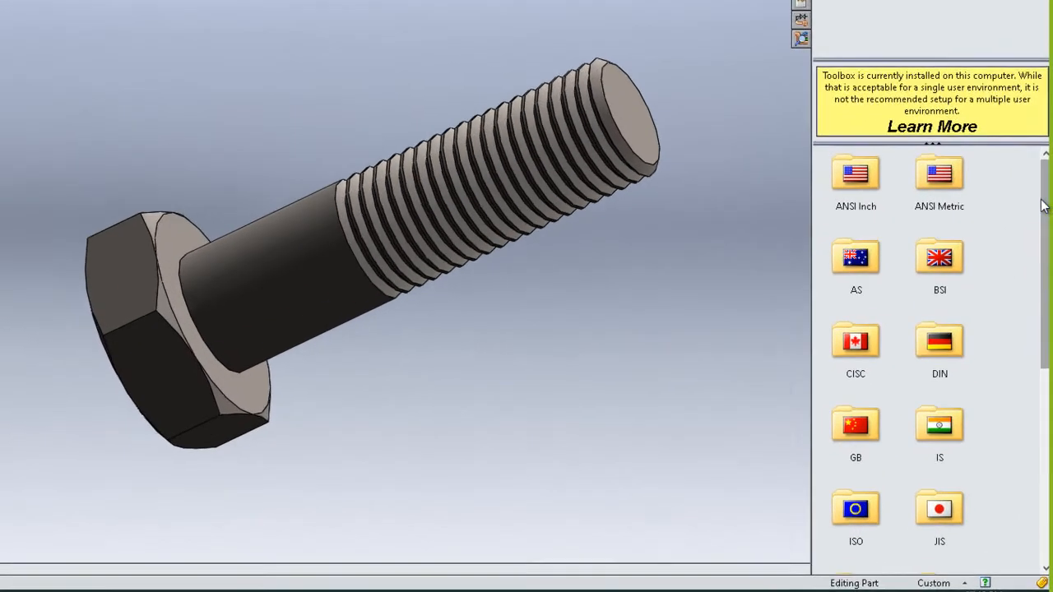
{"action": "scroll", "coordinate": [1049, 348], "scroll_direction": "down", "scroll_amount": 3}
{"action": "scroll", "coordinate": [946, 320], "scroll_direction": "down", "scroll_amount": 1}
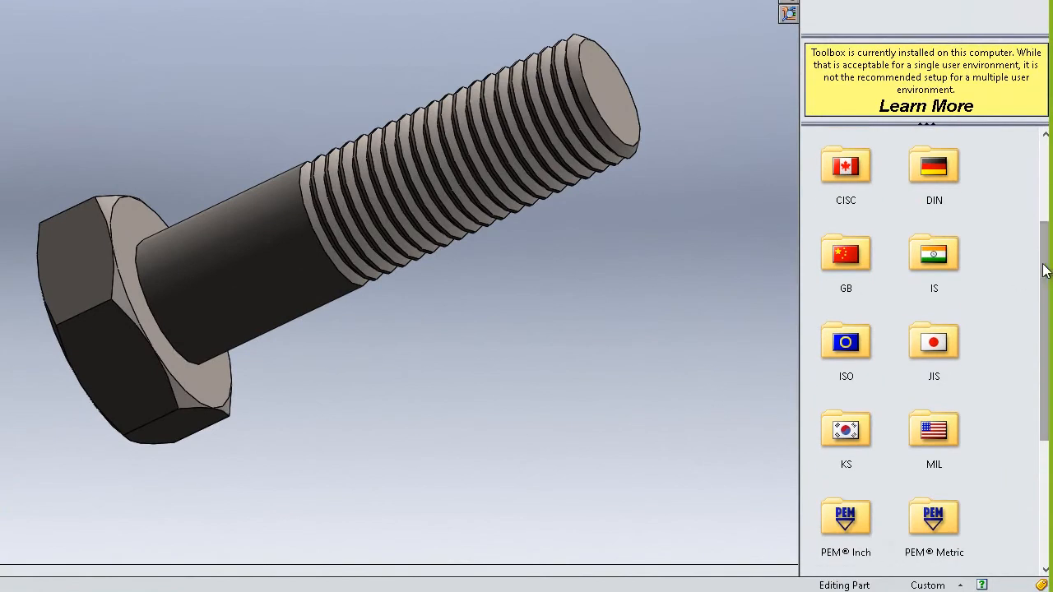
{"action": "double_click", "coordinate": [850, 342]}
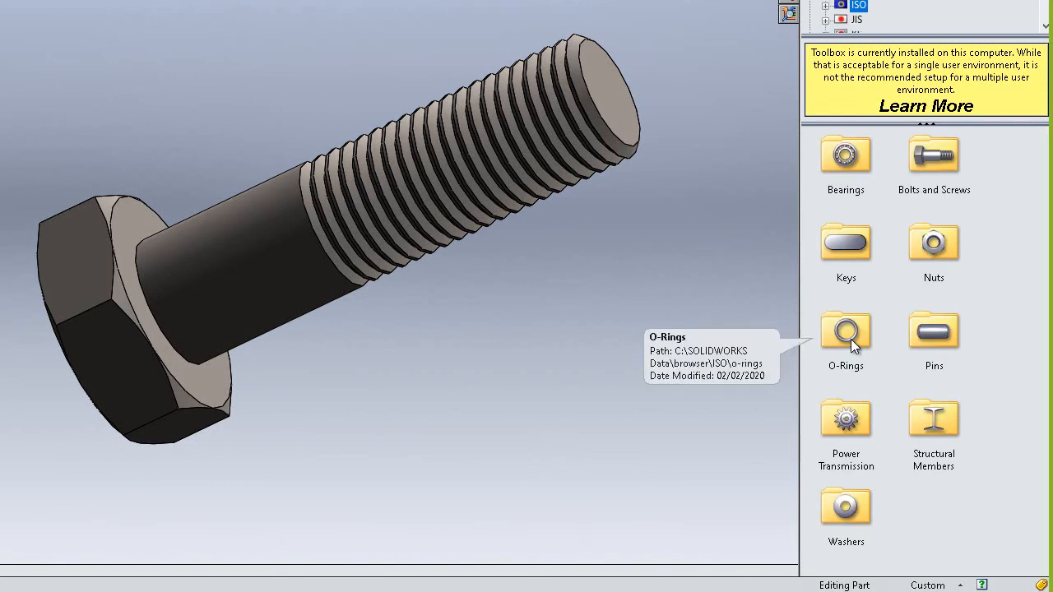
{"action": "double_click", "coordinate": [939, 164]}
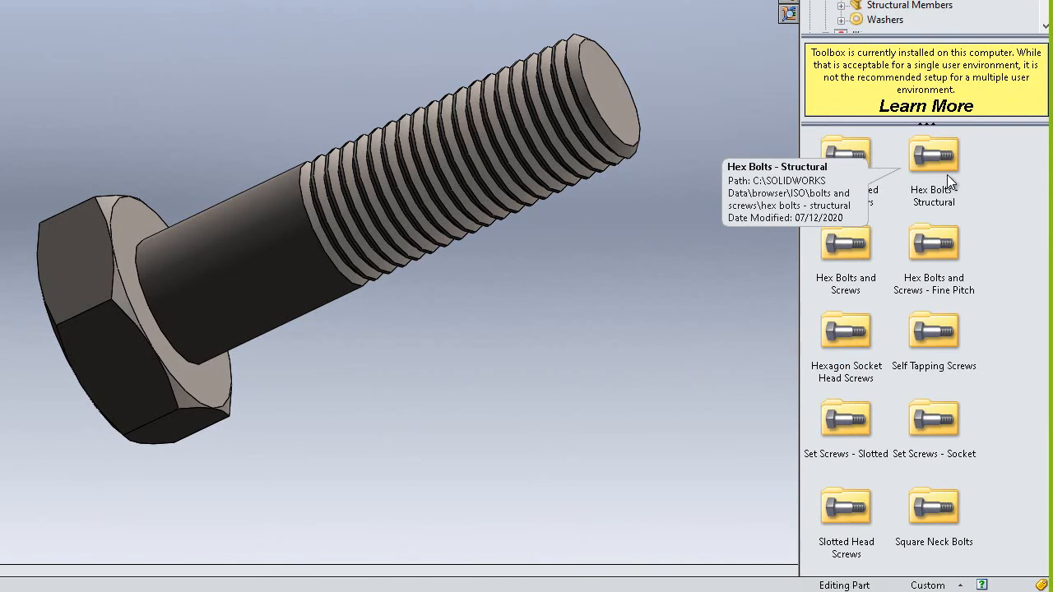
{"action": "double_click", "coordinate": [947, 175]}
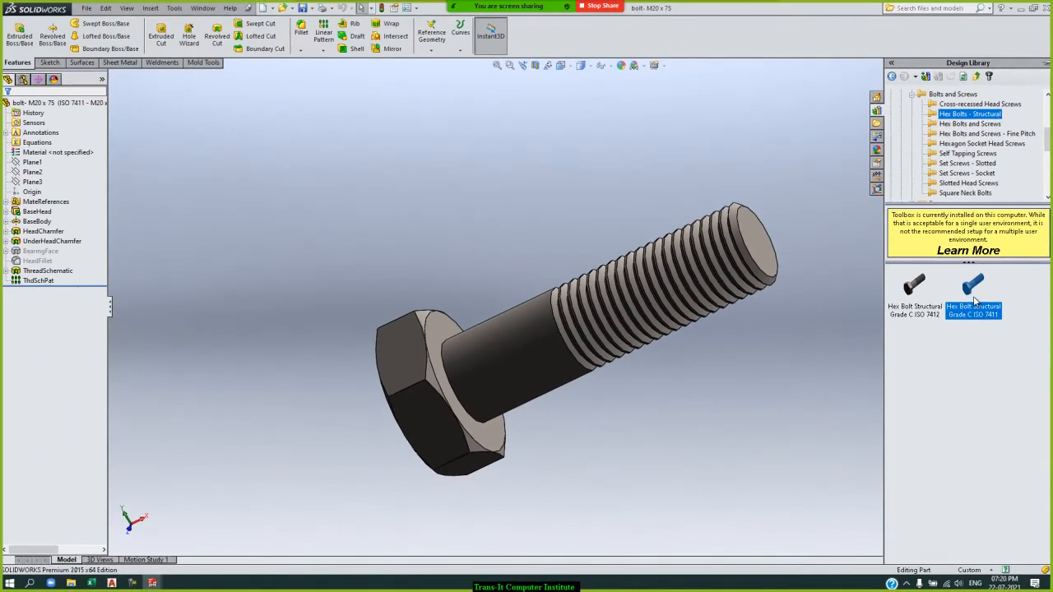
Step: Create a part from the Toolbox component Hex Bolt Structural Grade C ISO 7411
{"action": "right_click", "coordinate": [960, 258]}
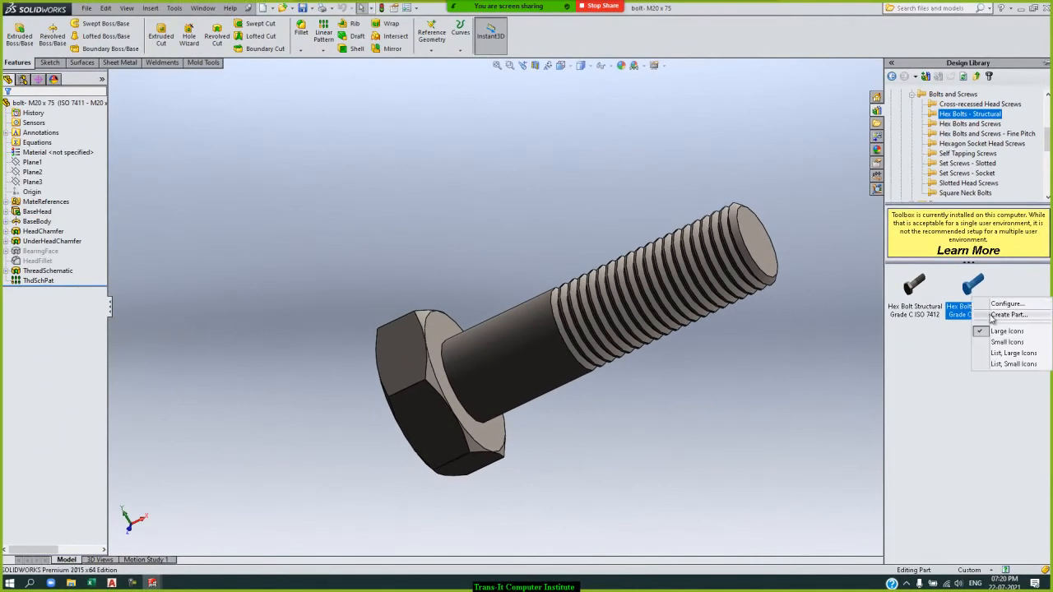
{"action": "left_click", "coordinate": [995, 315]}
{"action": "left_click", "coordinate": [541, 311]}
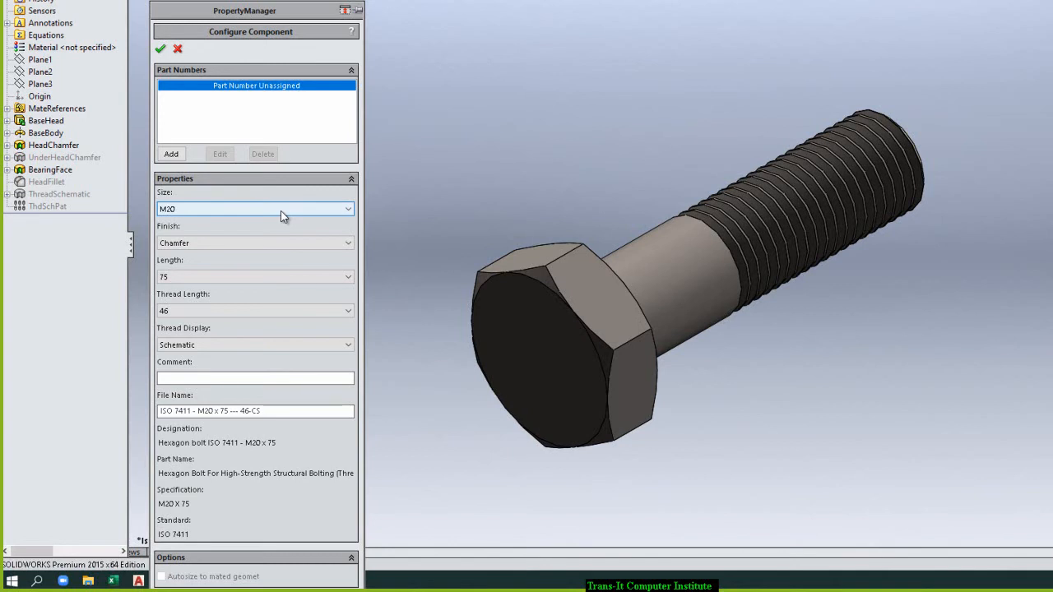
Step: Review the available bolt sizes, keeping M20, and try the Washer-face finish before restoring Chamfer
{"action": "left_click", "coordinate": [280, 210]}
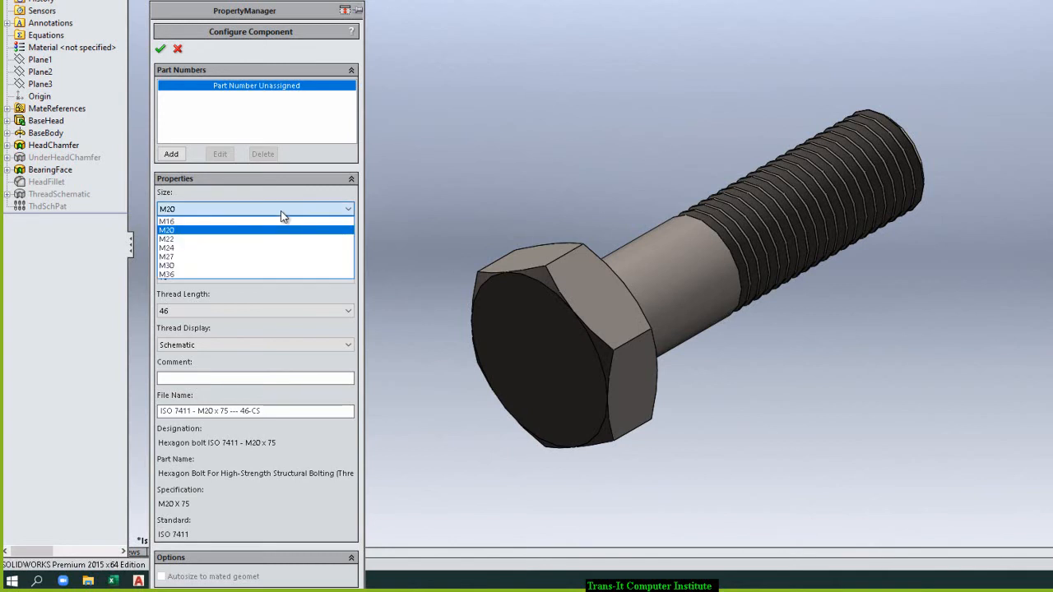
{"action": "left_click", "coordinate": [282, 216]}
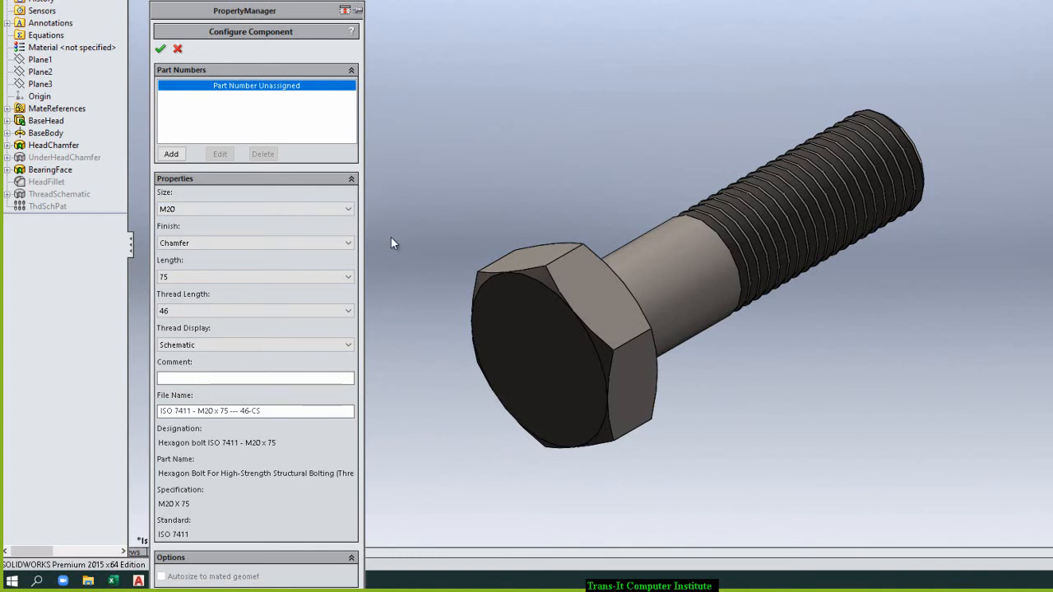
{"action": "left_click", "coordinate": [334, 245]}
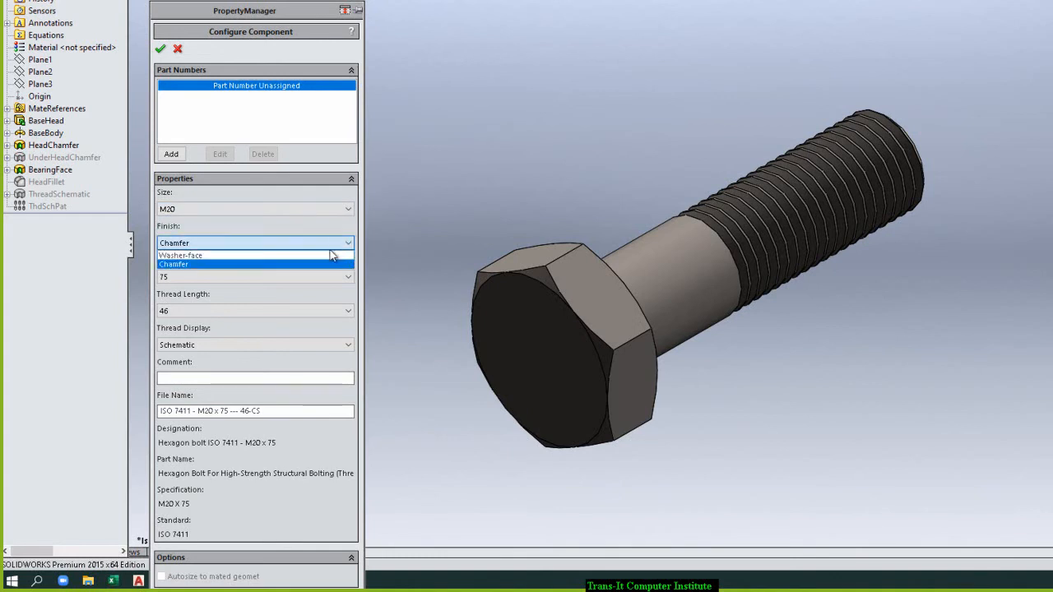
{"action": "left_click", "coordinate": [324, 257]}
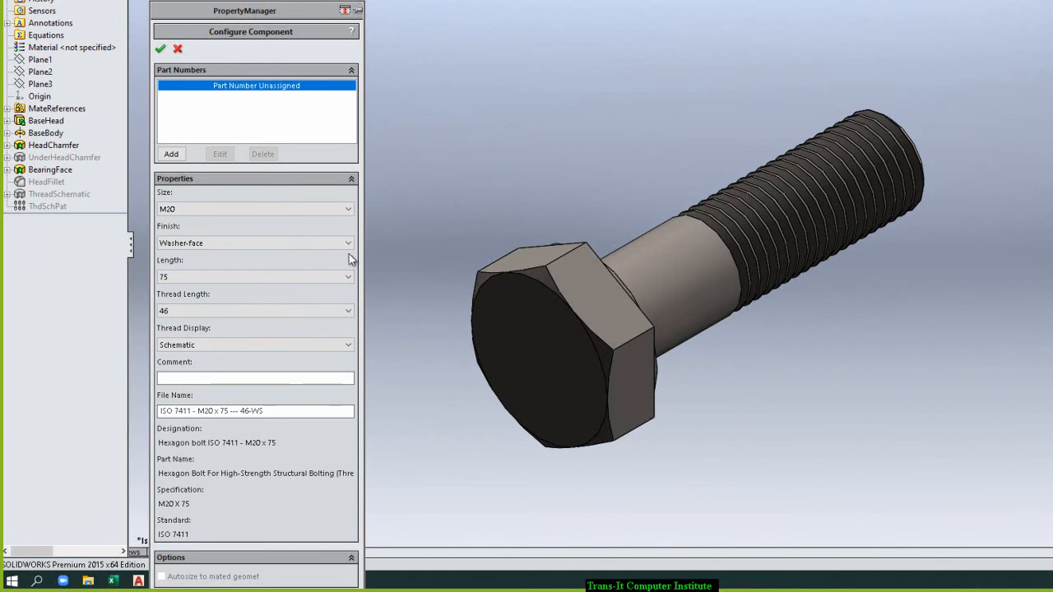
{"action": "left_click", "coordinate": [347, 247]}
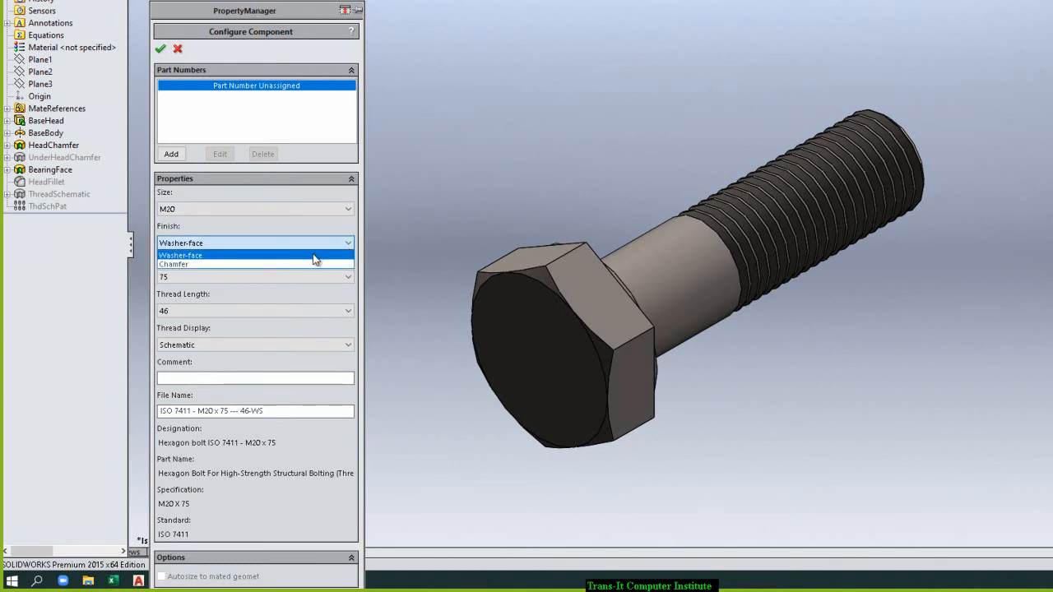
{"action": "left_click", "coordinate": [266, 264]}
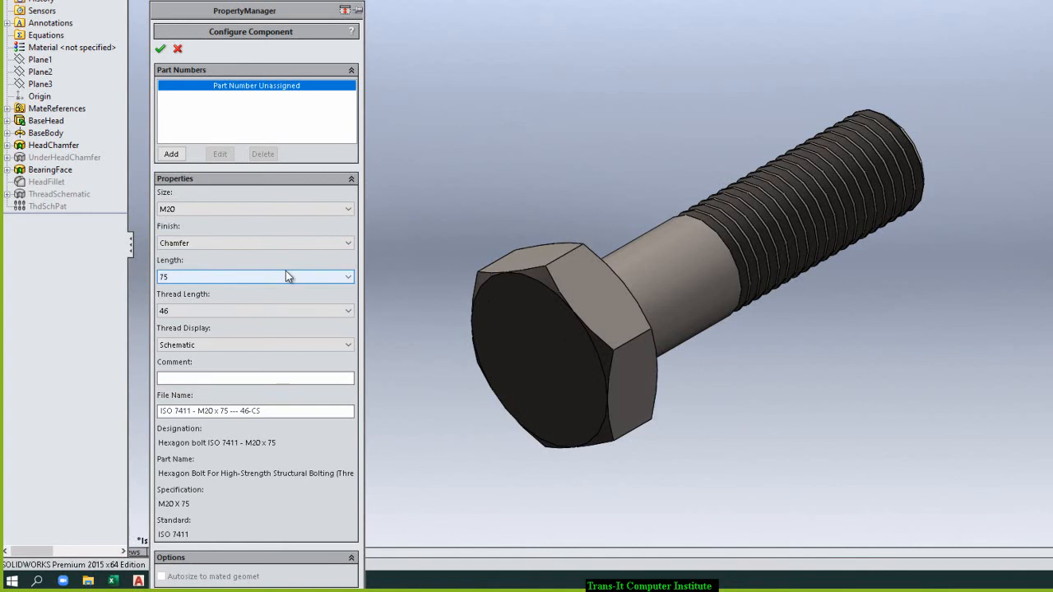
Step: Check the thread length options and preview the Simplified and Cosmetic thread displays before returning to Schematic
{"action": "left_click", "coordinate": [266, 313]}
{"action": "left_click", "coordinate": [266, 312]}
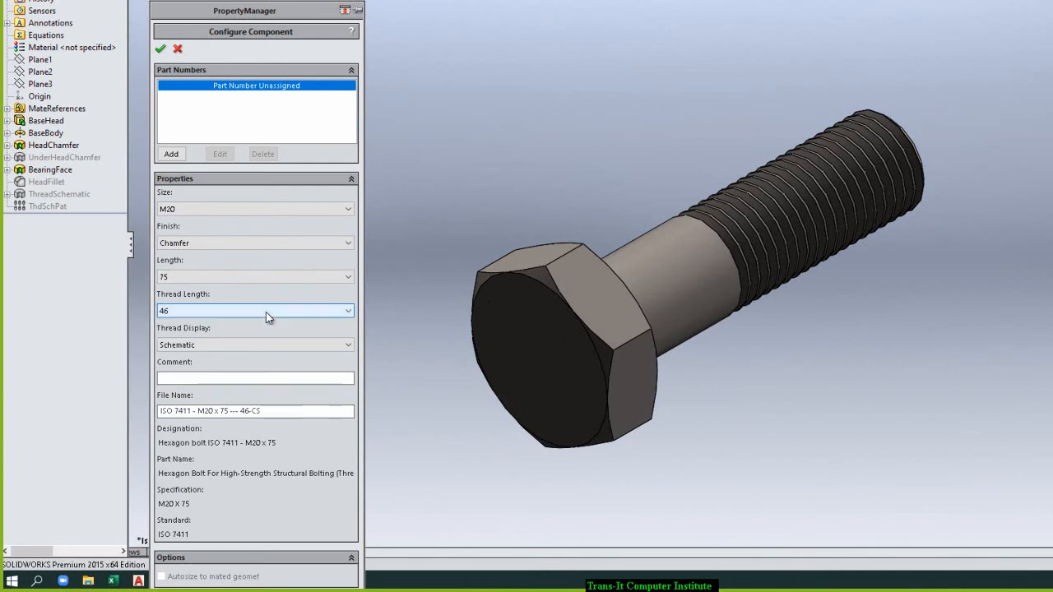
{"action": "left_click", "coordinate": [321, 344]}
{"action": "left_click", "coordinate": [317, 358]}
{"action": "left_click", "coordinate": [317, 347]}
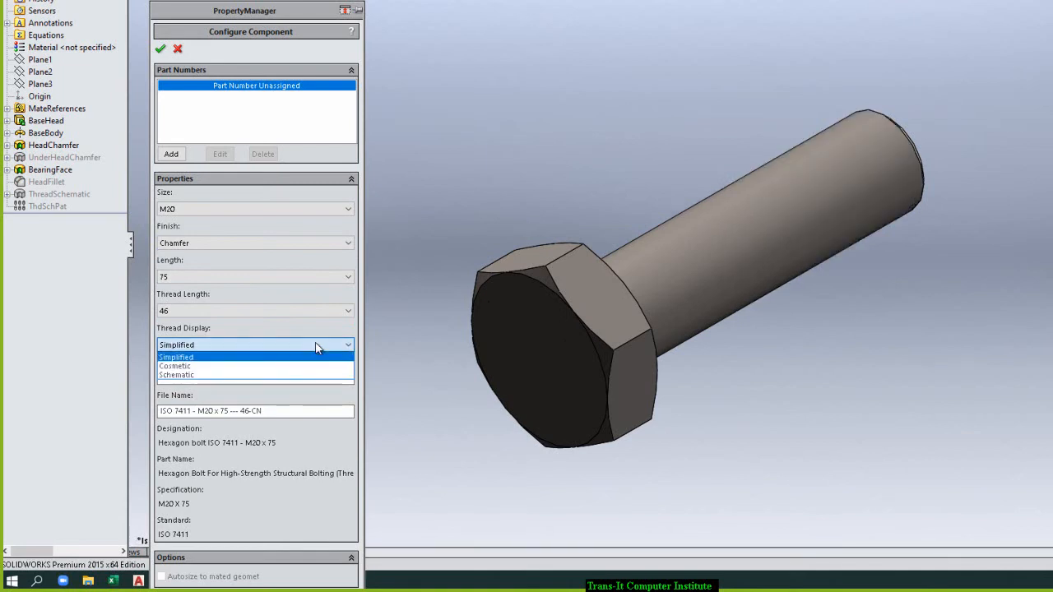
{"action": "left_click", "coordinate": [315, 366]}
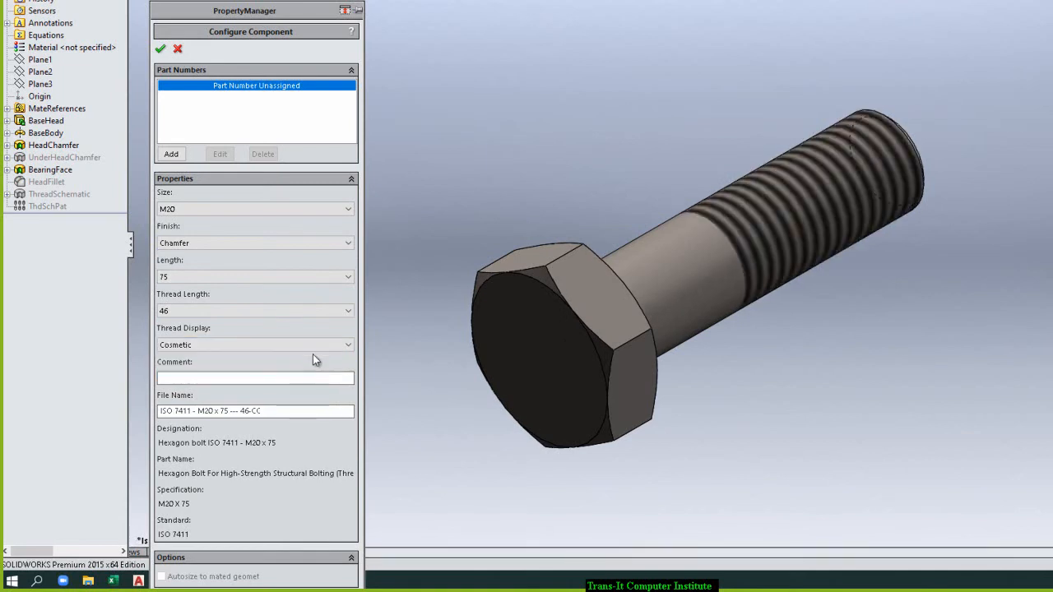
{"action": "left_click", "coordinate": [320, 346]}
{"action": "left_click", "coordinate": [313, 375]}
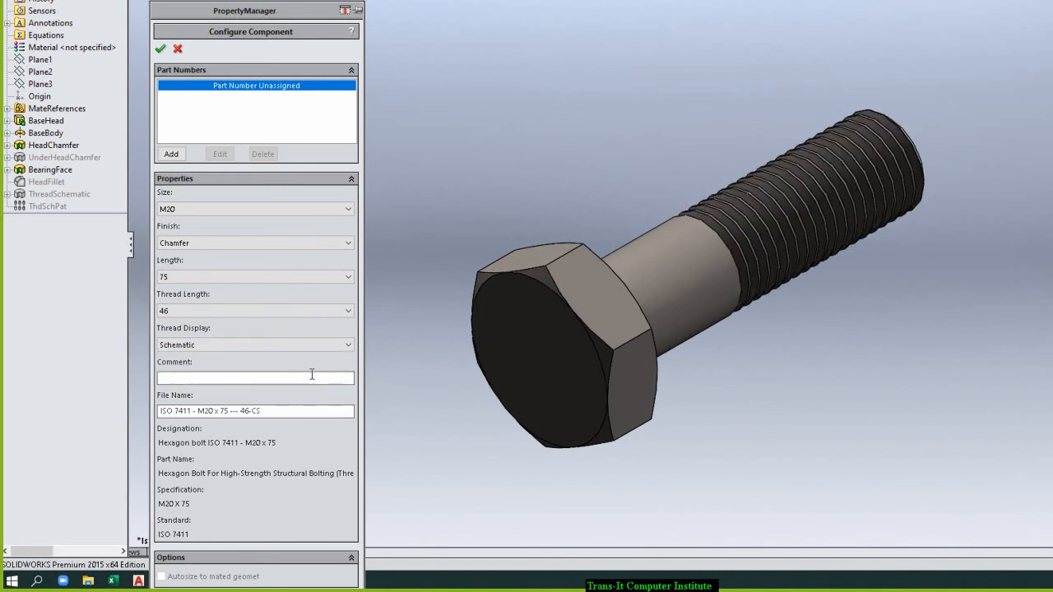
Step: Accept the bolt configuration and switch to the generated "ISO 7411 - M20 x 75 --- 46-CS" part
{"action": "left_click", "coordinate": [161, 49]}
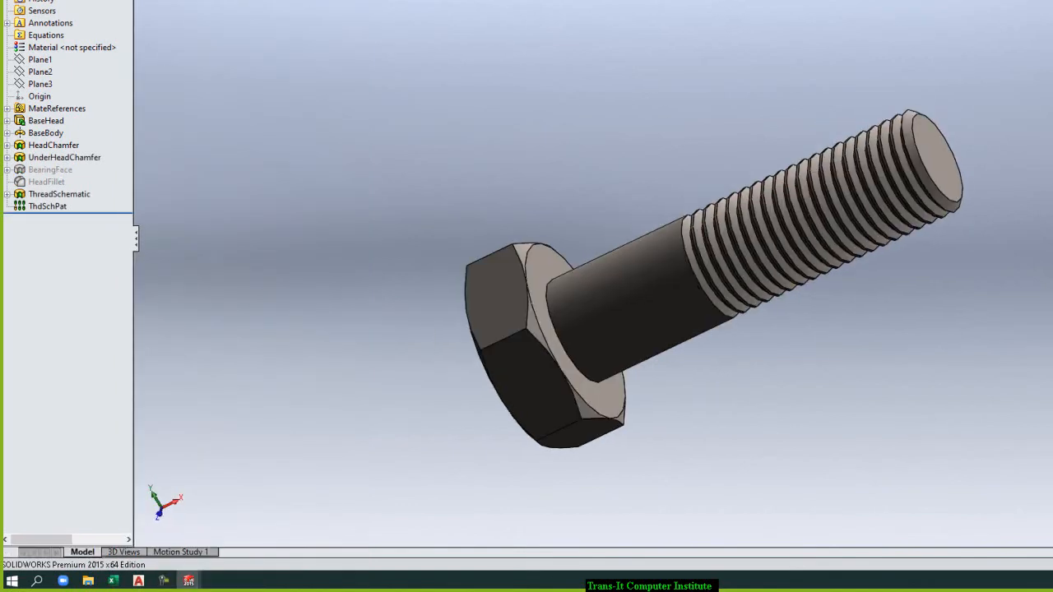
{"action": "left_click", "coordinate": [245, 0]}
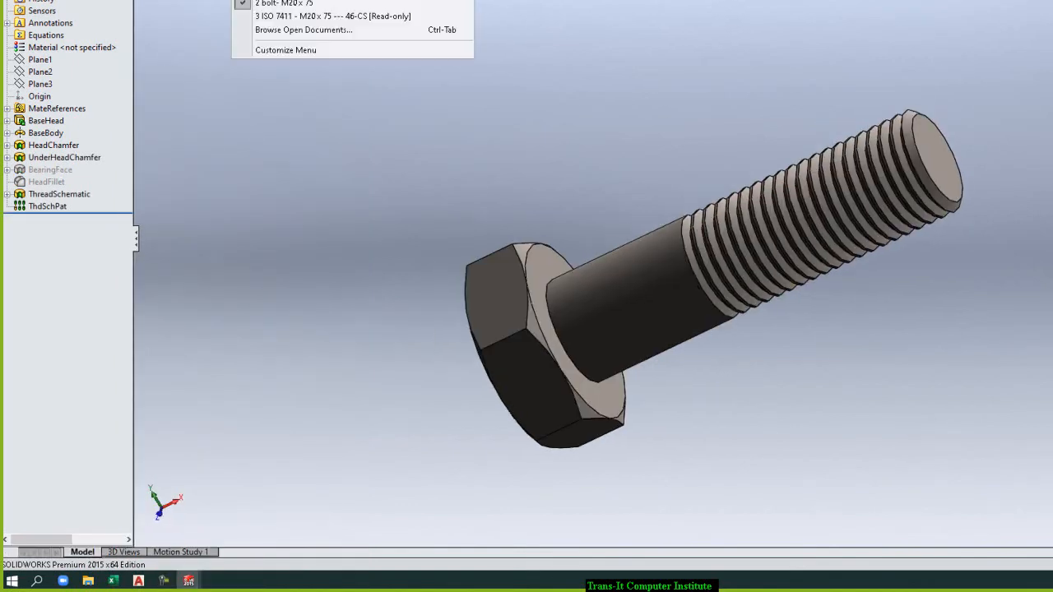
{"action": "left_click", "coordinate": [304, 15]}
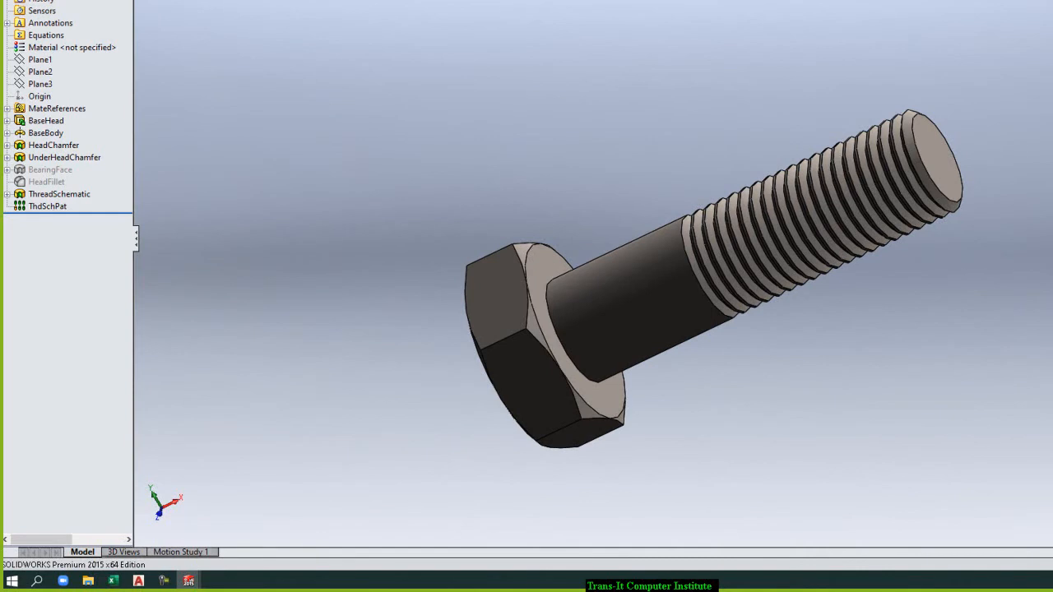
Step: Create a new assembly and place the slot part in it as the first component
{"action": "left_click", "coordinate": [87, 8]}
{"action": "left_click", "coordinate": [110, 33]}
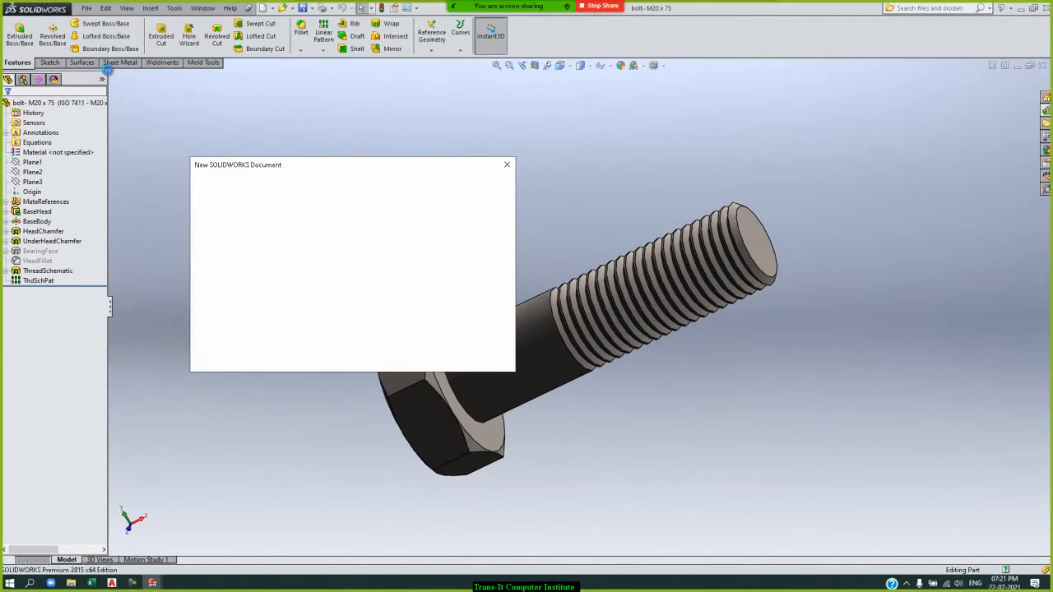
{"action": "left_click", "coordinate": [390, 360]}
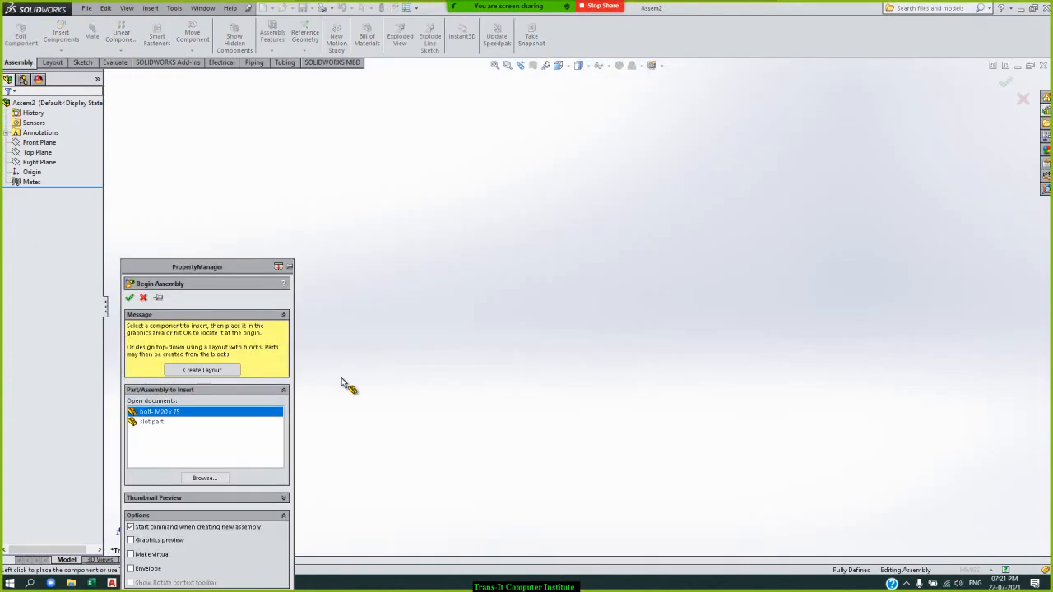
{"action": "left_click", "coordinate": [146, 422]}
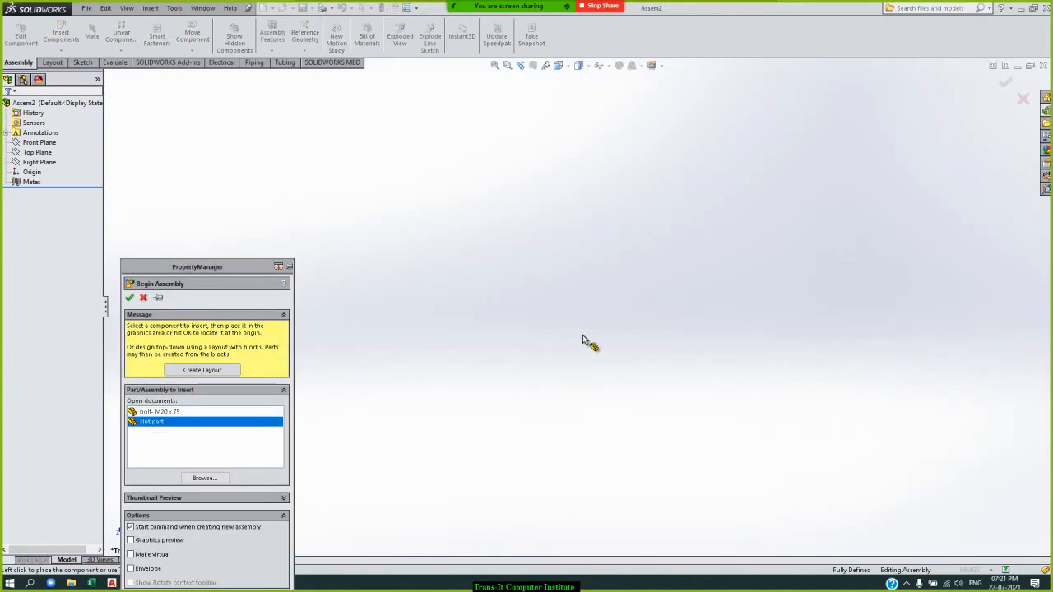
{"action": "left_click", "coordinate": [582, 335]}
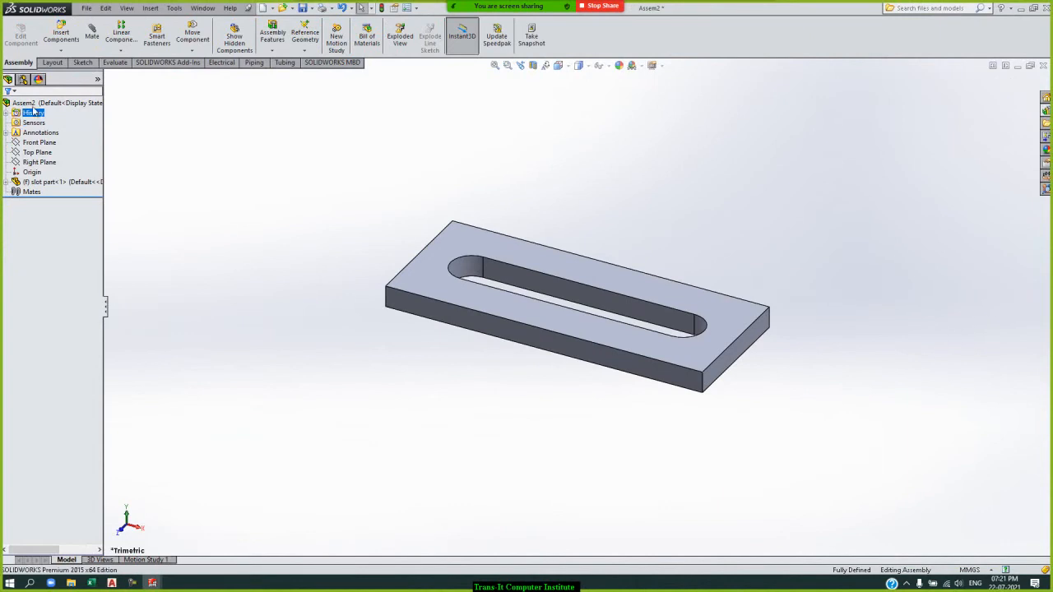
Step: Insert the "bolt- M20 x 75" part above the slotted plate and move it slightly lower
{"action": "left_click", "coordinate": [60, 36]}
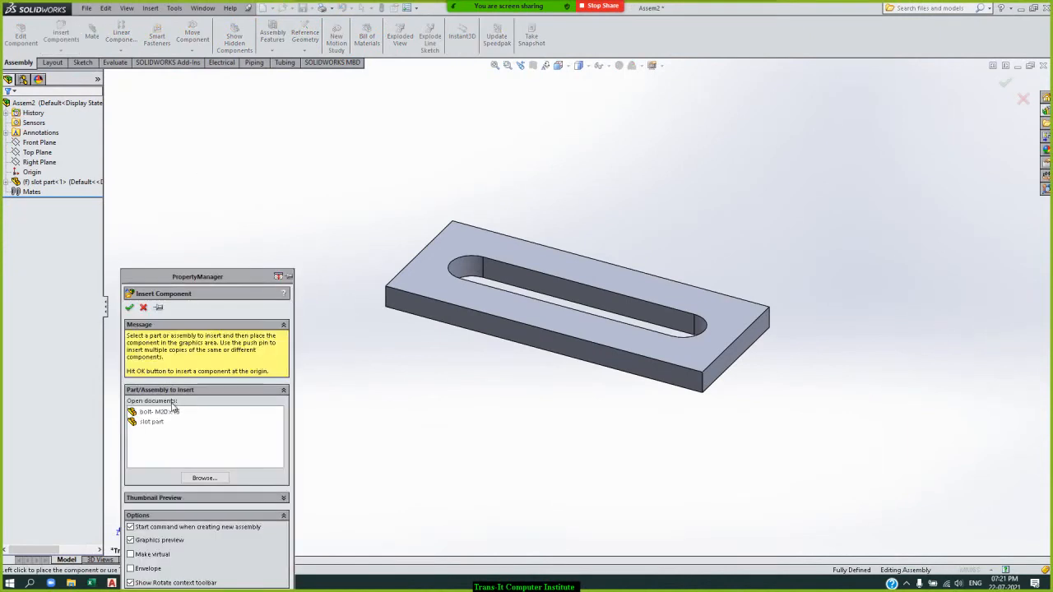
{"action": "left_click", "coordinate": [166, 411]}
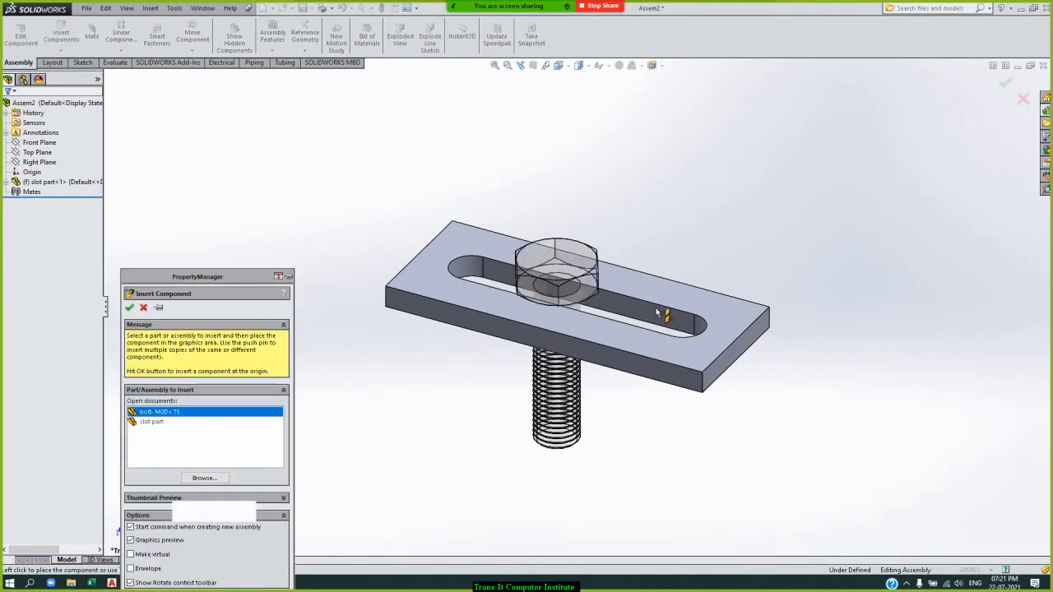
{"action": "left_click", "coordinate": [675, 188]}
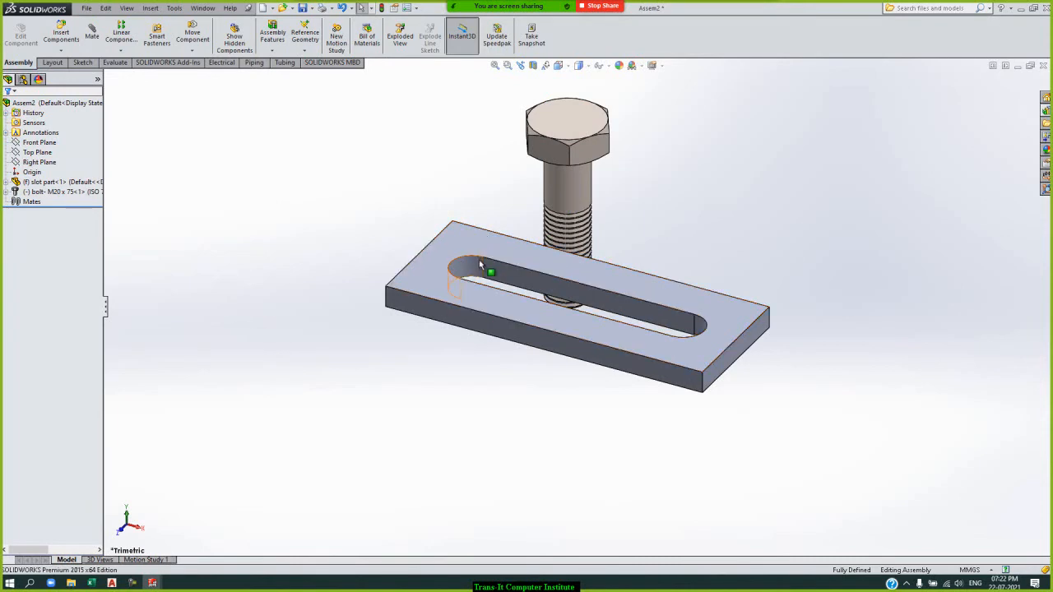
{"action": "mouse_move", "coordinate": [585, 204]}
{"action": "left_mouse_down"}
{"action": "mouse_move", "coordinate": [554, 234]}
{"action": "mouse_move", "coordinate": [596, 210]}
{"action": "left_mouse_up"}
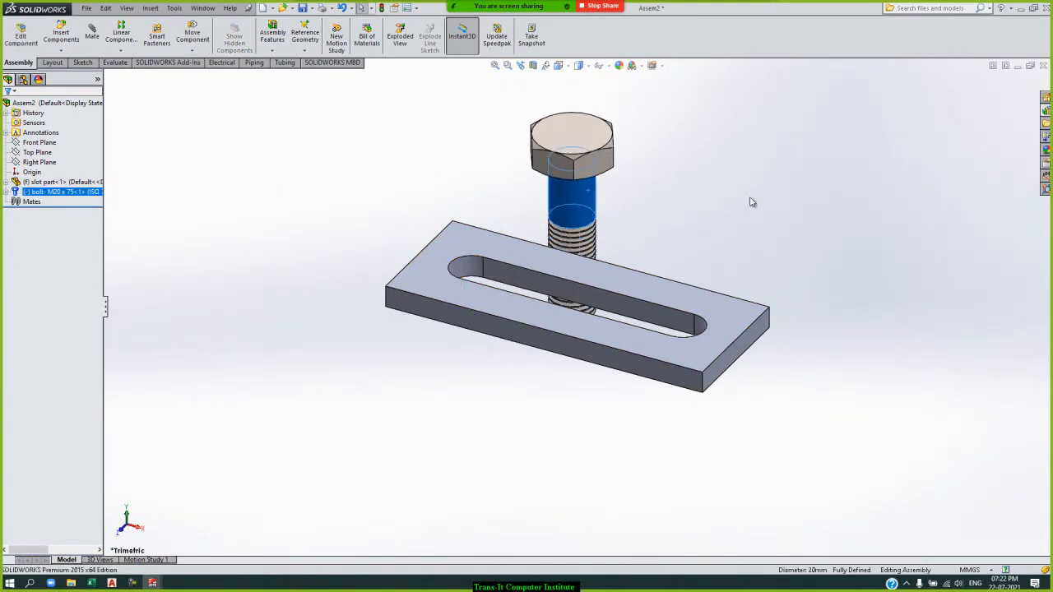
{"action": "left_click", "coordinate": [750, 202]}
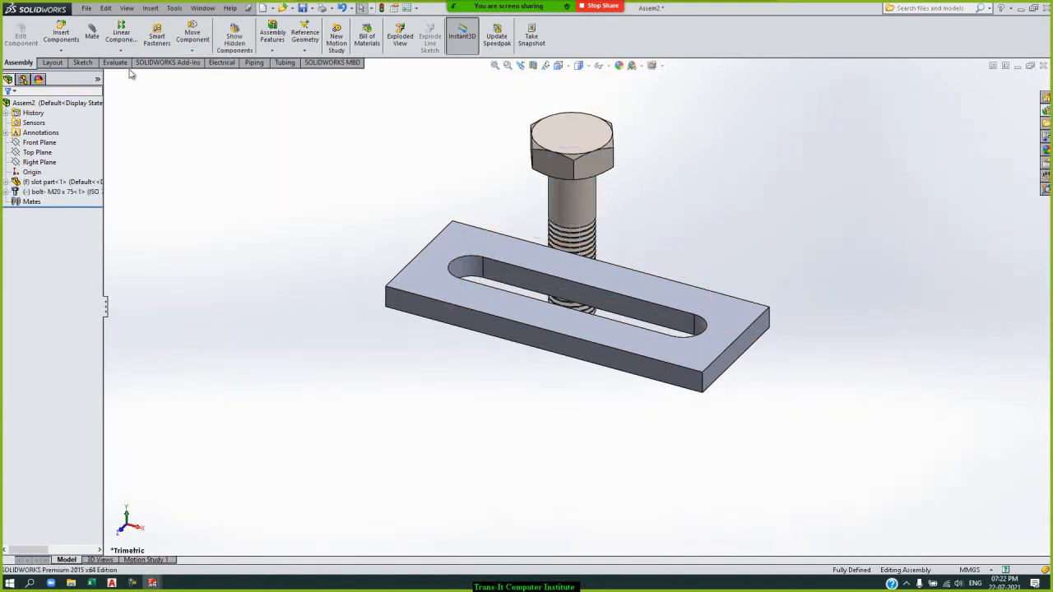
Step: Add a coincident mate between the slotted plate's upper face and the underside of the bolt head
{"action": "left_click", "coordinate": [91, 39]}
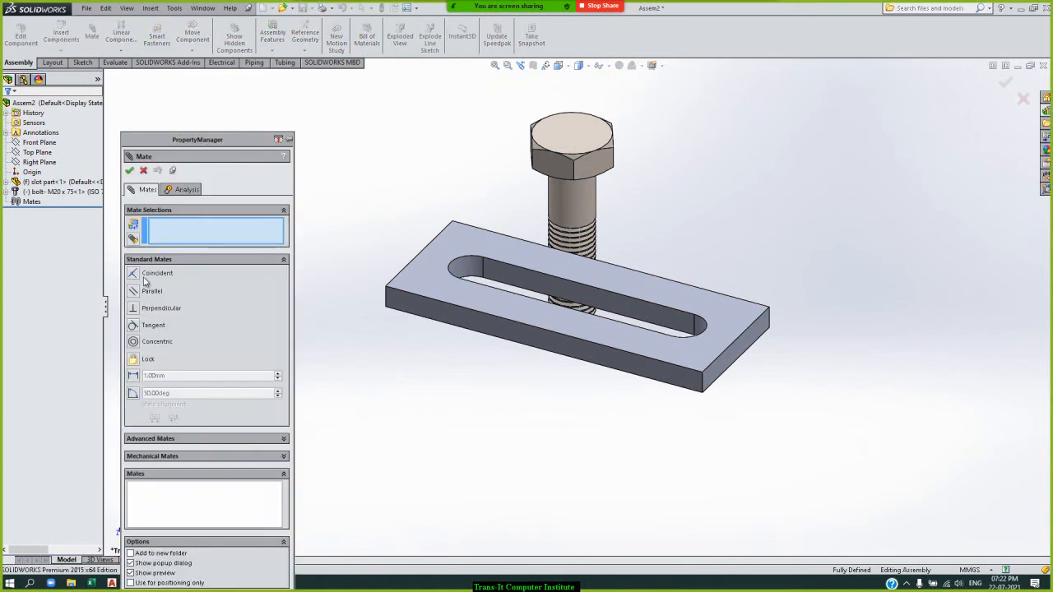
{"action": "left_click", "coordinate": [454, 249]}
{"action": "key", "text": "ctrl+1"}
{"action": "key", "text": "Down"}
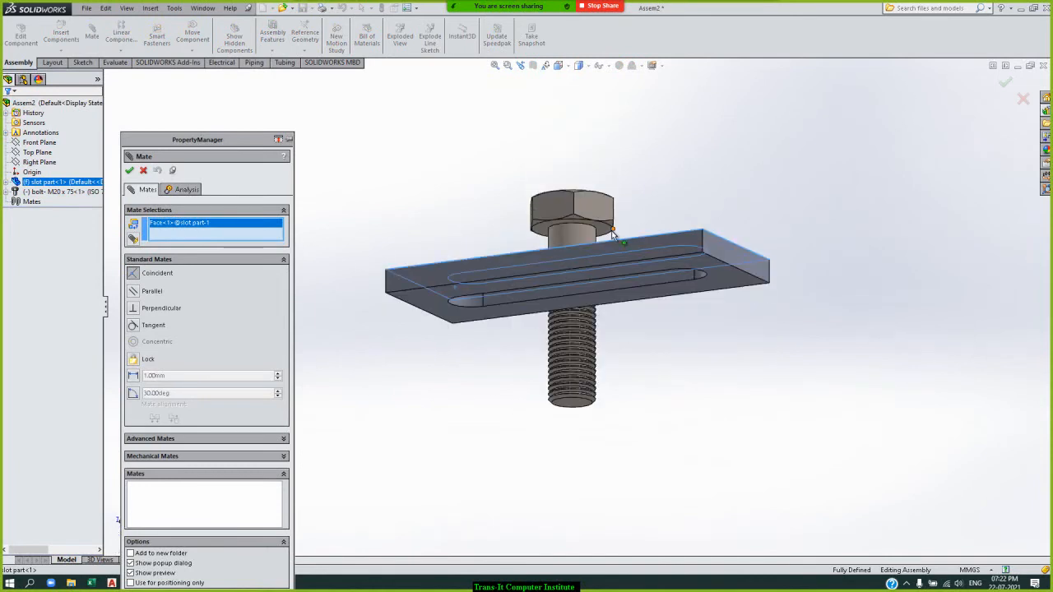
{"action": "left_click", "coordinate": [601, 236]}
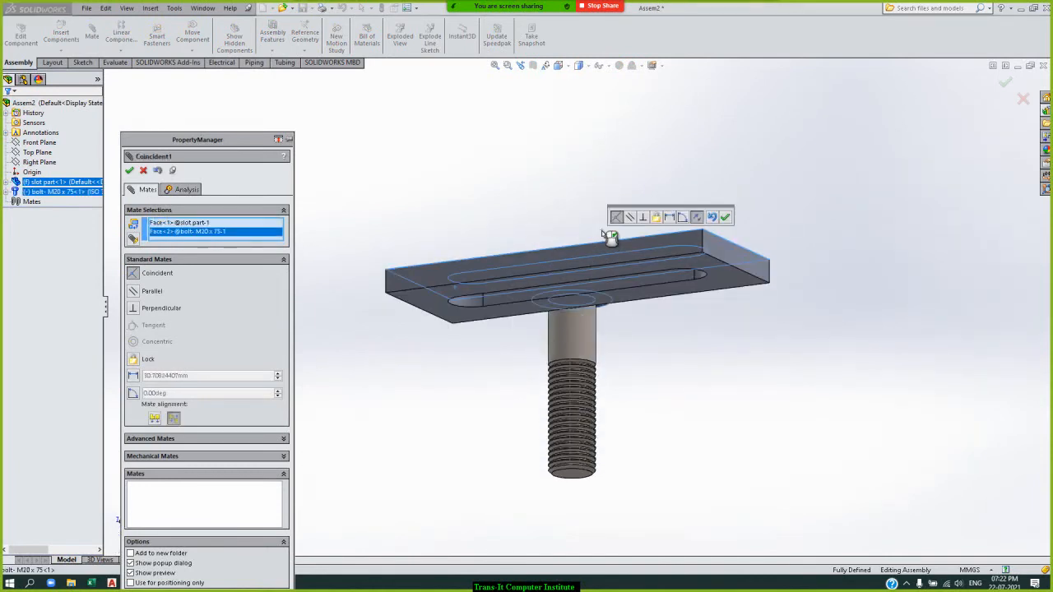
{"action": "key", "text": "Return"}
{"action": "key", "text": "Escape"}
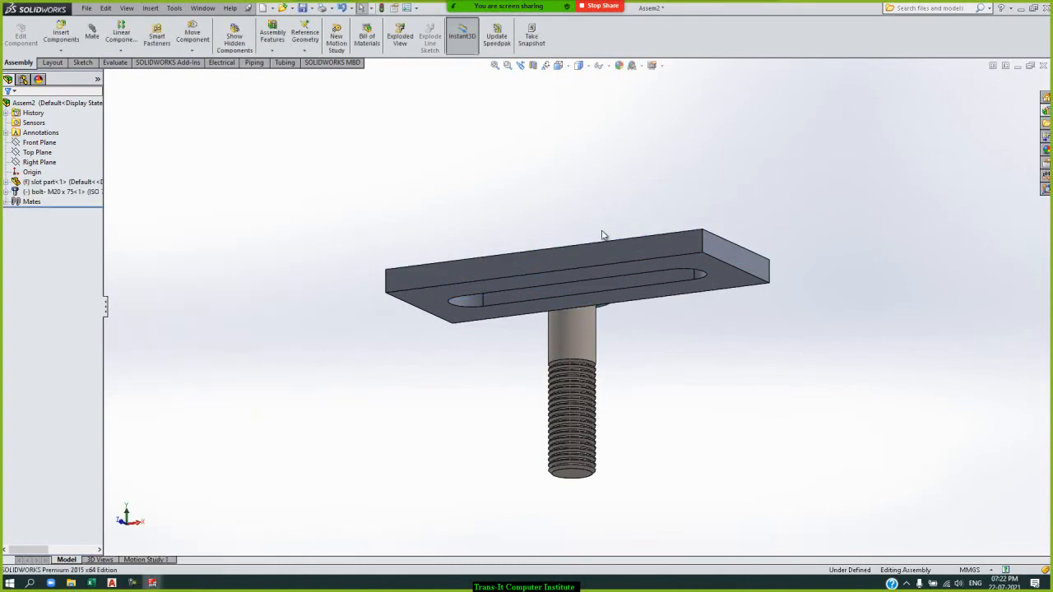
Step: Move the bolt across the plate to one end of the slot
{"action": "key", "text": "Down"}
{"action": "key", "text": "Down"}
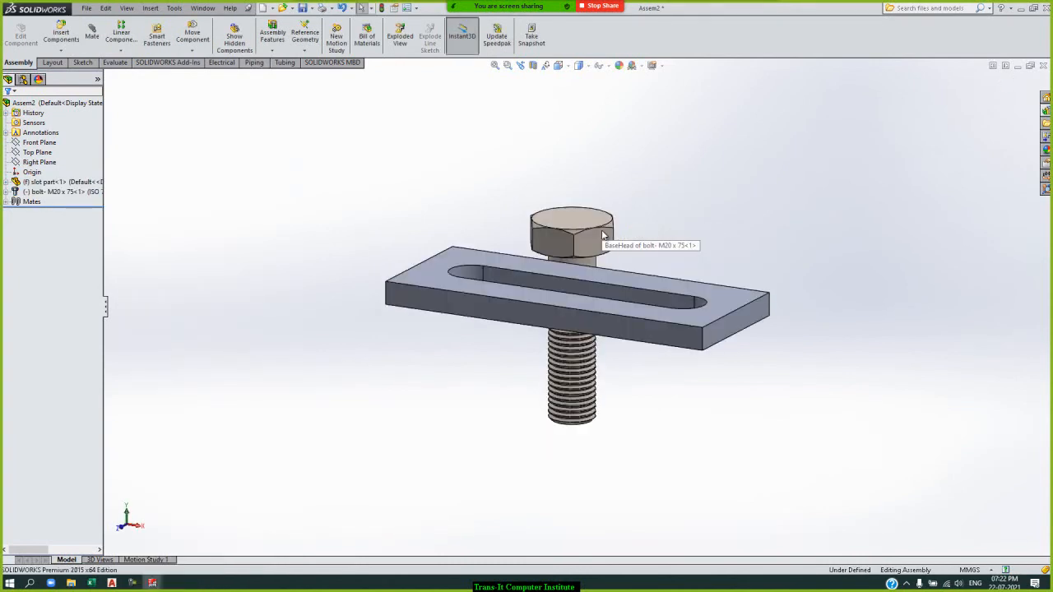
{"action": "left_click_drag", "start_coordinate": [587, 229], "coordinate": [486, 258]}
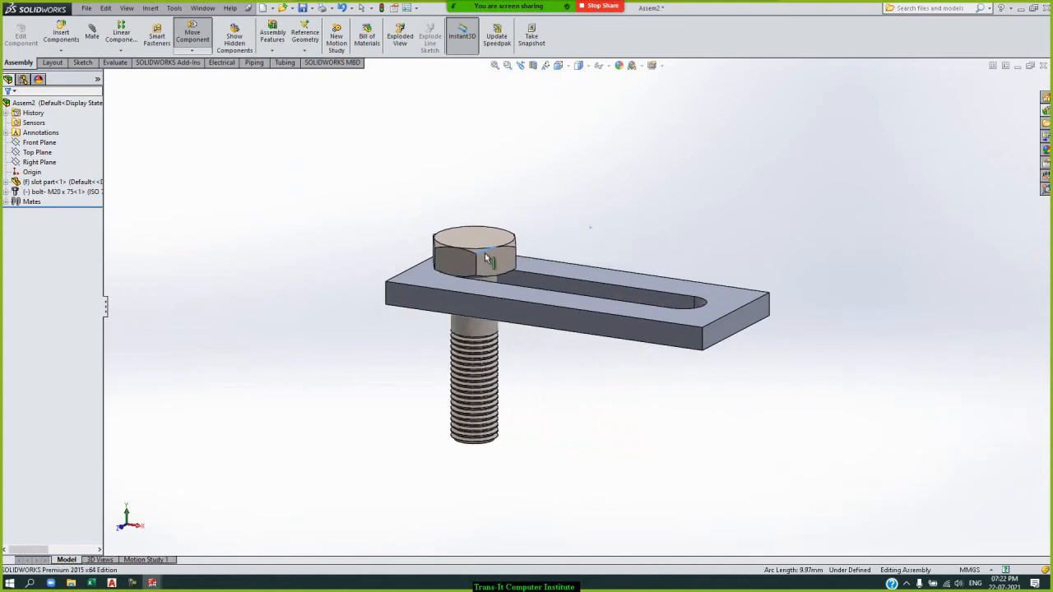
{"action": "key", "text": "Escape"}
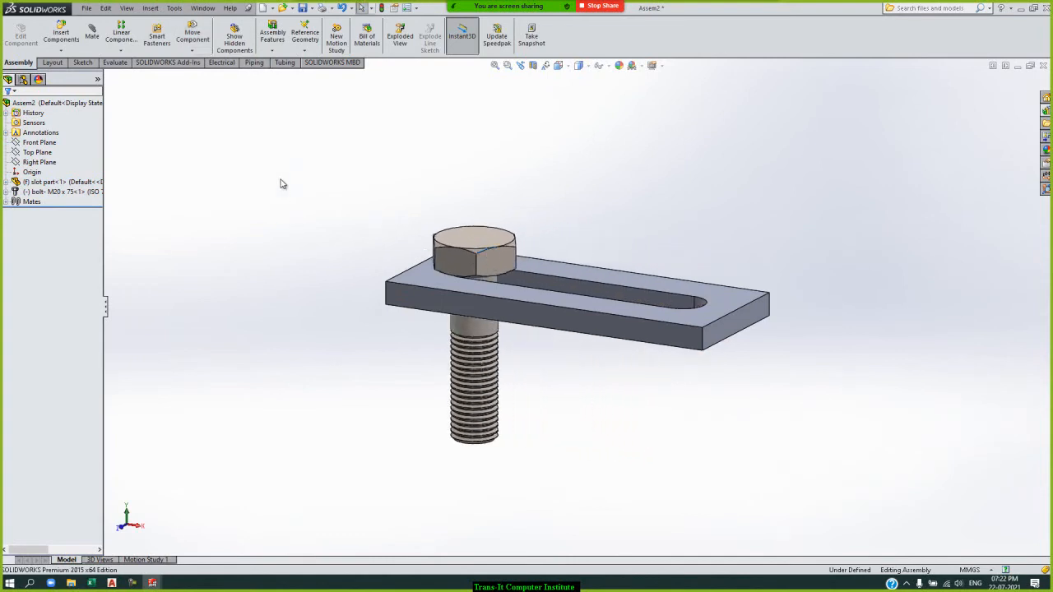
Step: Add a mechanical Slot mate with the Free constraint between the slot's inner face and the bolt's cylindrical shank
{"action": "left_click", "coordinate": [94, 41]}
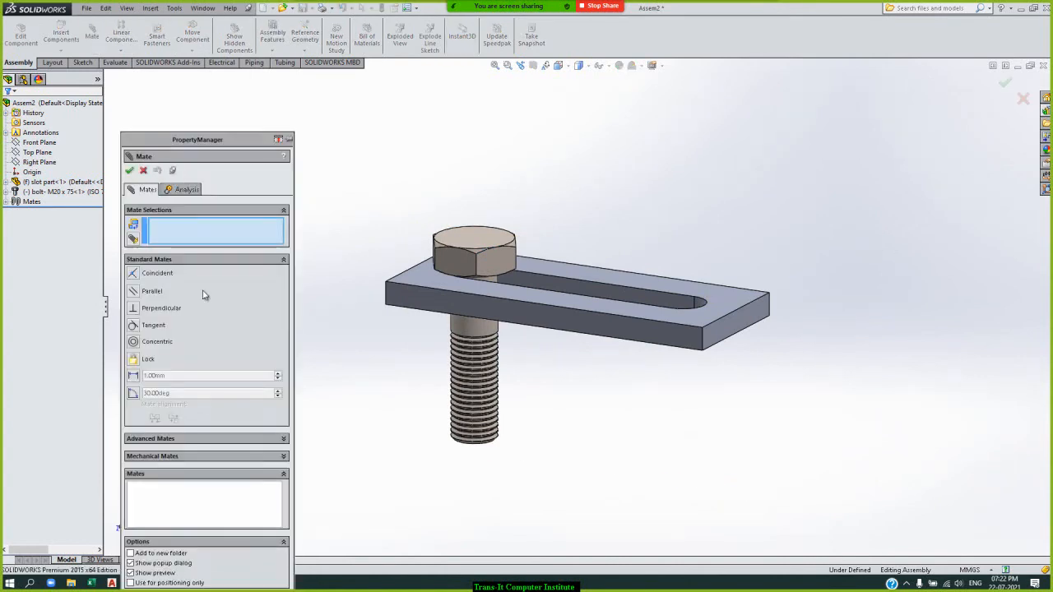
{"action": "left_click", "coordinate": [164, 440]}
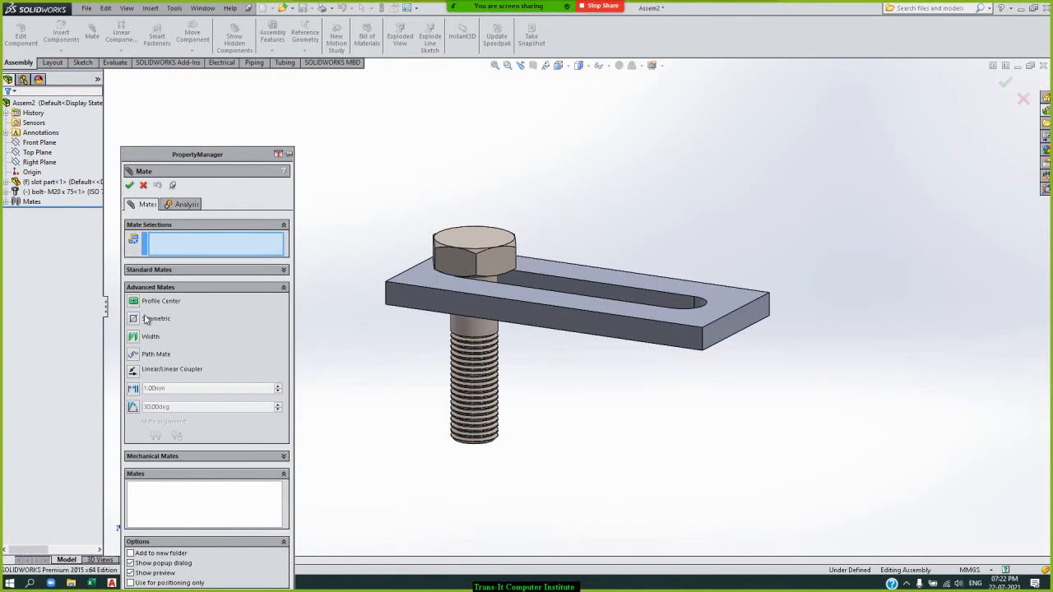
{"action": "left_click", "coordinate": [169, 457]}
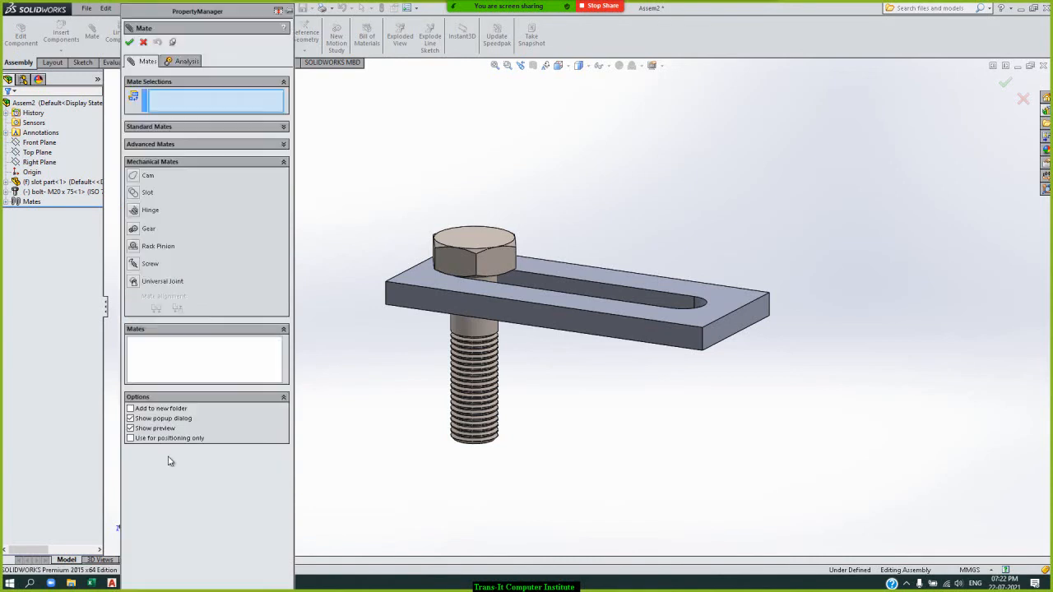
{"action": "left_click", "coordinate": [137, 193]}
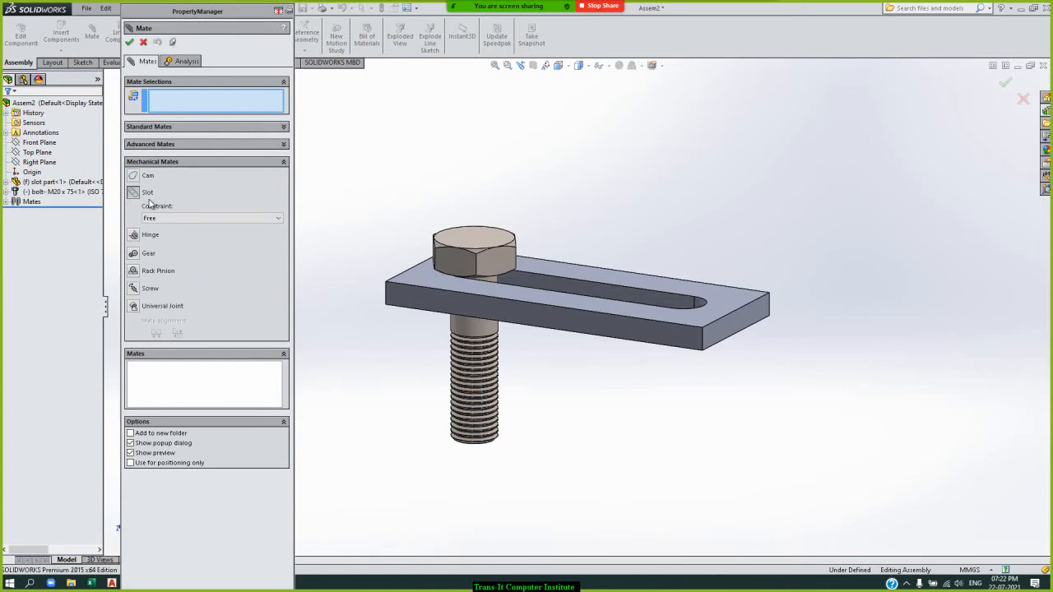
{"action": "left_click", "coordinate": [566, 291]}
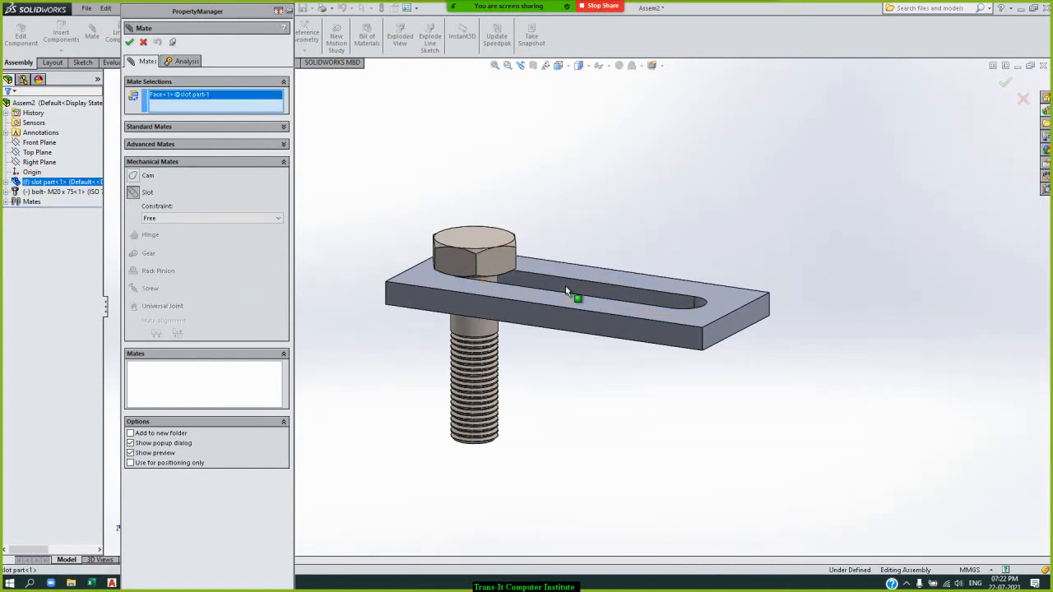
{"action": "left_click", "coordinate": [472, 325]}
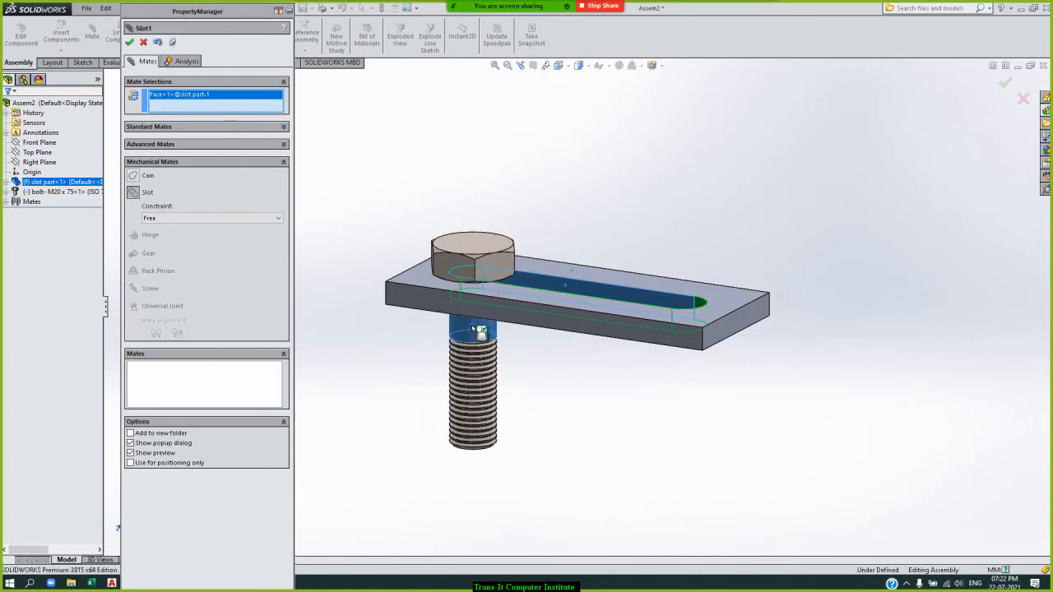
{"action": "left_click", "coordinate": [128, 43]}
{"action": "left_click", "coordinate": [129, 43]}
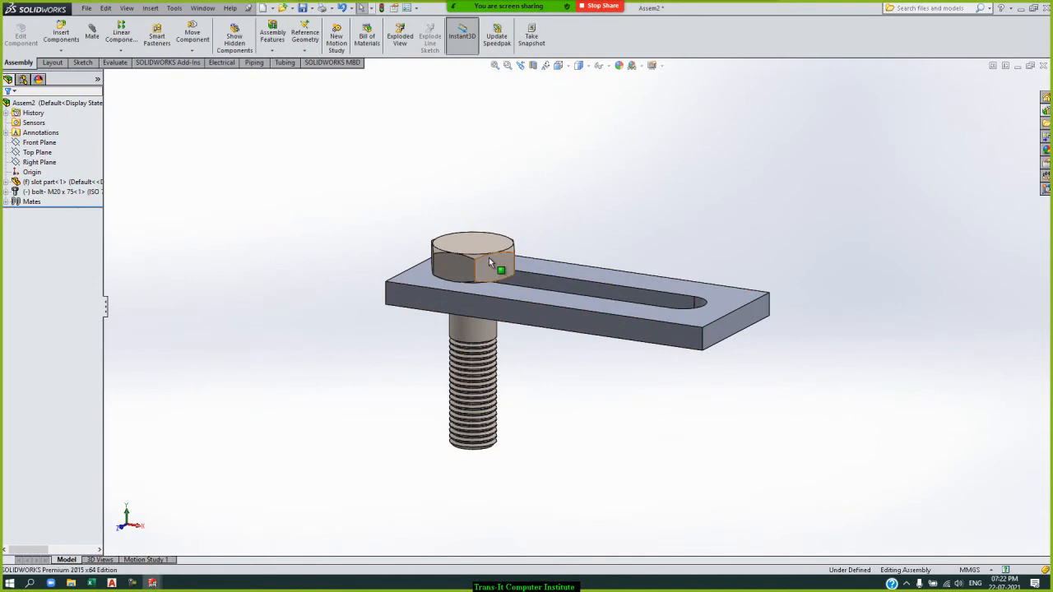
Step: Test the slot mate by sliding the bolt along the slot from one end to the other
{"action": "left_click_drag", "start_coordinate": [490, 261], "coordinate": [456, 211]}
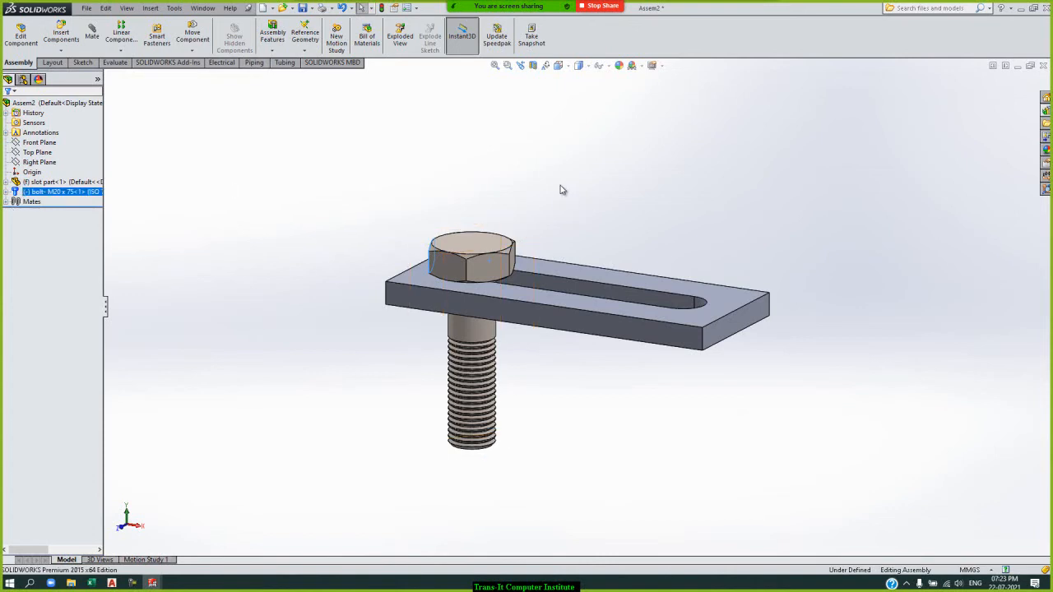
{"action": "key", "text": "Down"}
{"action": "key", "text": "Down"}
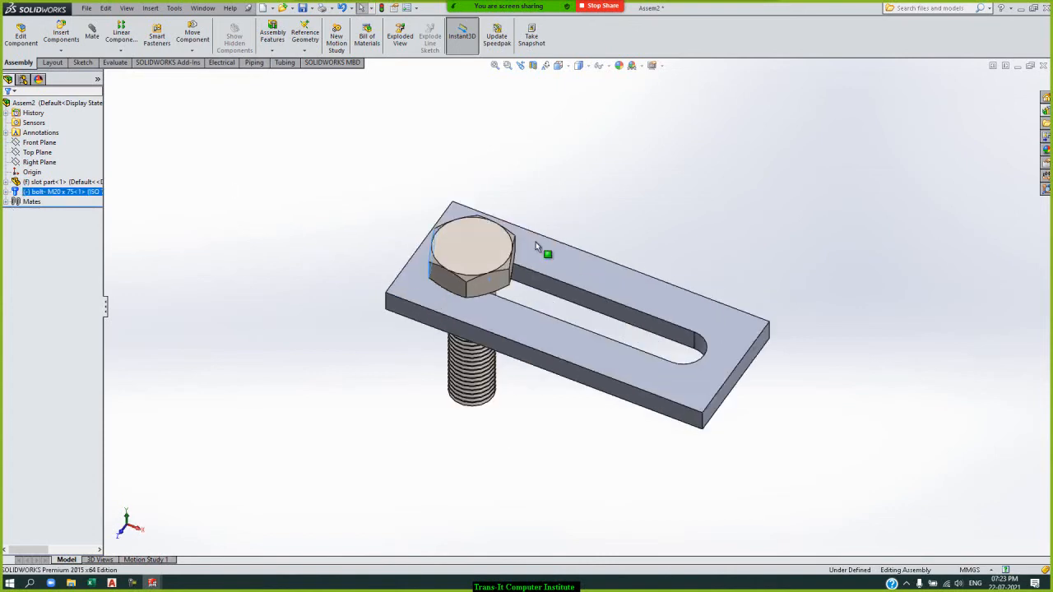
{"action": "left_click_drag", "start_coordinate": [469, 265], "coordinate": [683, 323]}
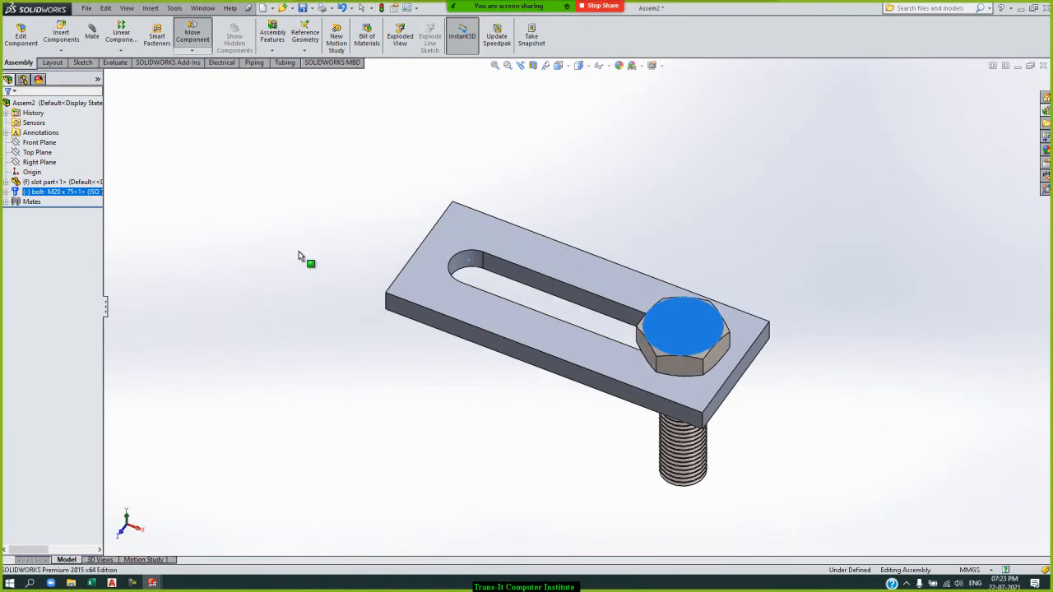
{"action": "key", "text": "ctrl+z"}
{"action": "key", "text": "ctrl+z"}
{"action": "key", "text": "Escape"}
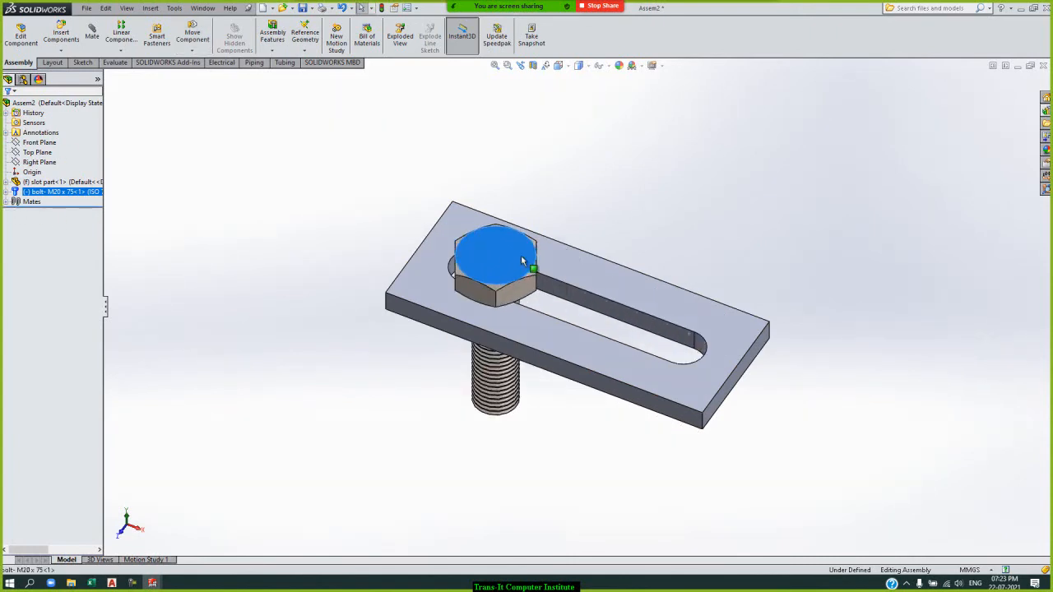
{"action": "key", "text": "ctrl+y"}
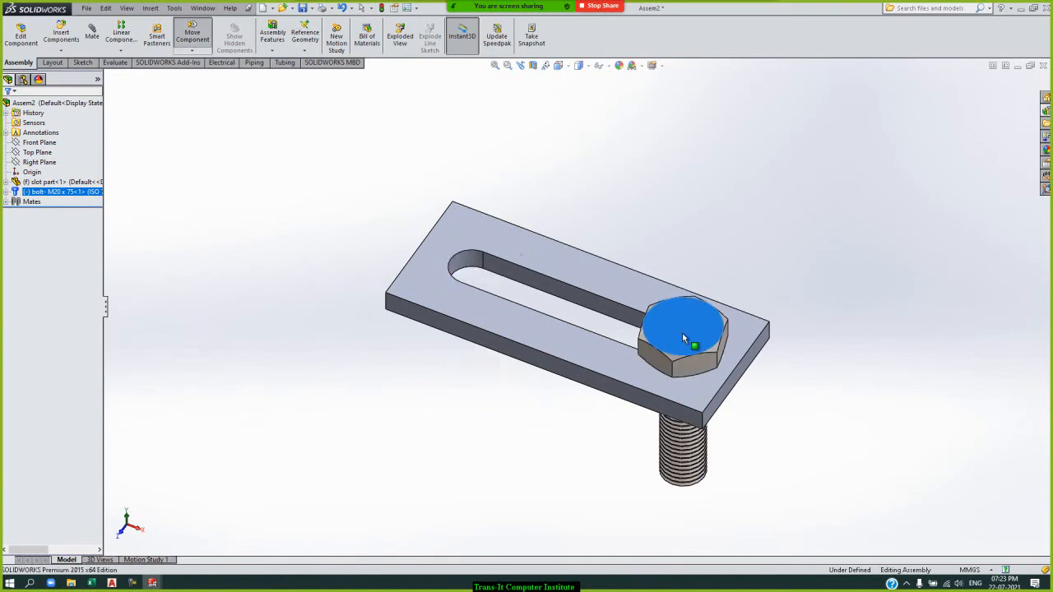
{"action": "key", "text": "Escape"}
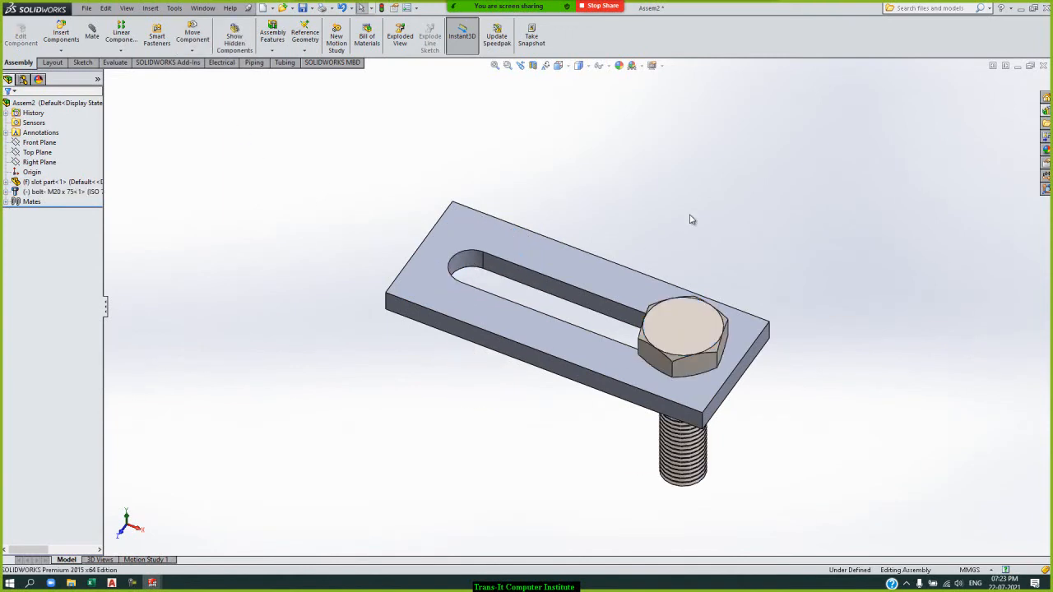
{"action": "left_click", "coordinate": [93, 37]}
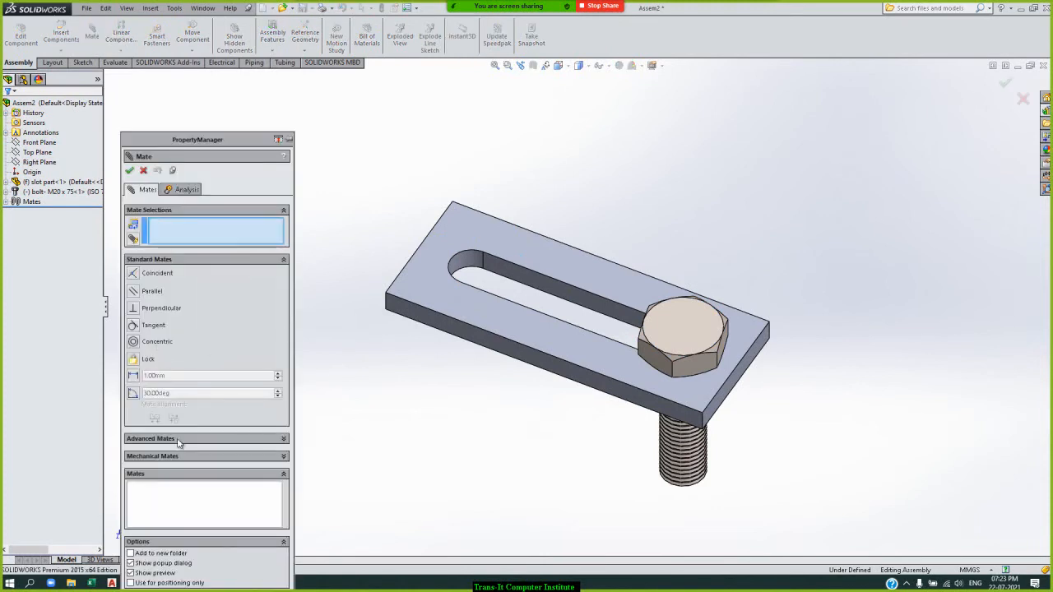
{"action": "left_click", "coordinate": [181, 456]}
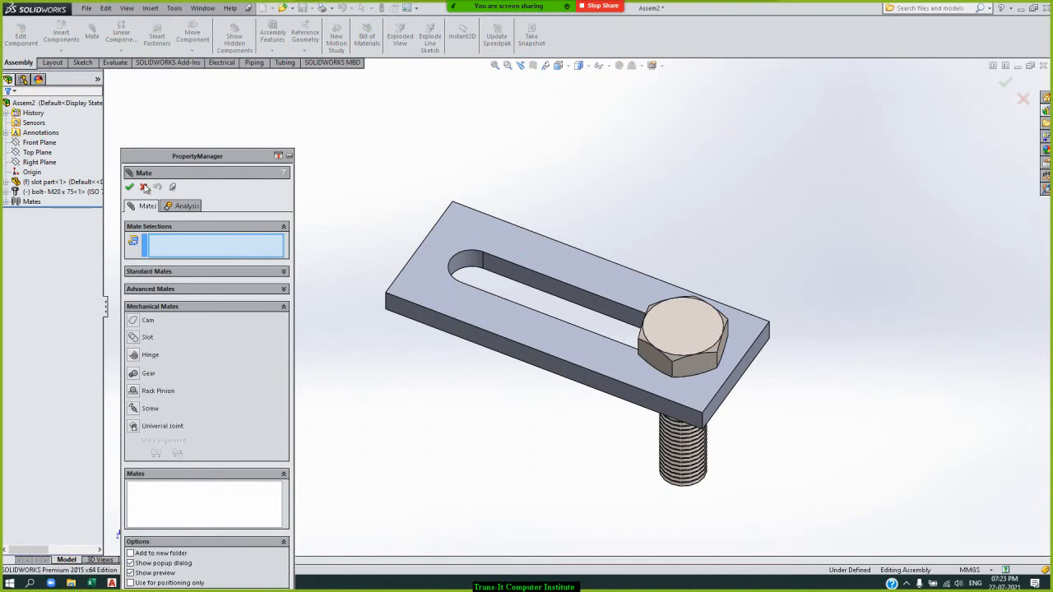
{"action": "left_click", "coordinate": [143, 187]}
Step: Close the assembly, the bolt part and the slot part, discarding all unsaved changes
{"action": "left_click", "coordinate": [1043, 65]}
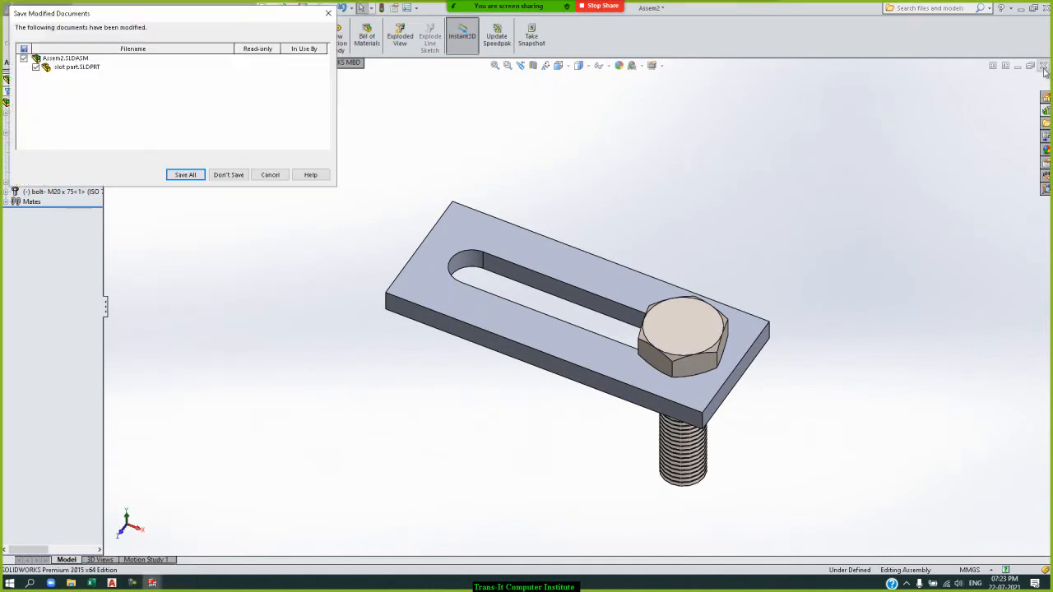
{"action": "left_click", "coordinate": [229, 176]}
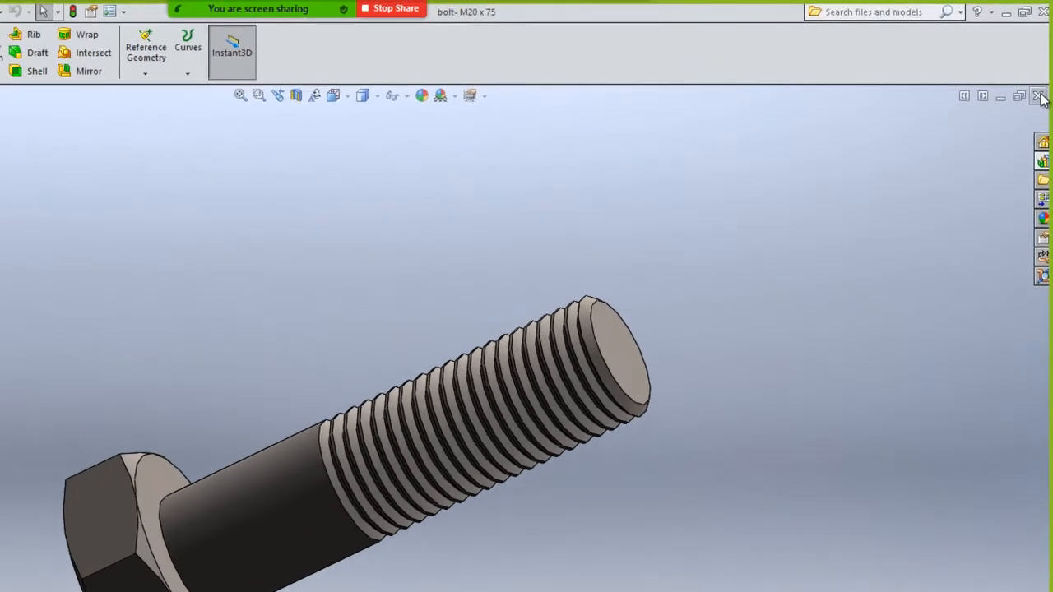
{"action": "left_click", "coordinate": [1043, 66]}
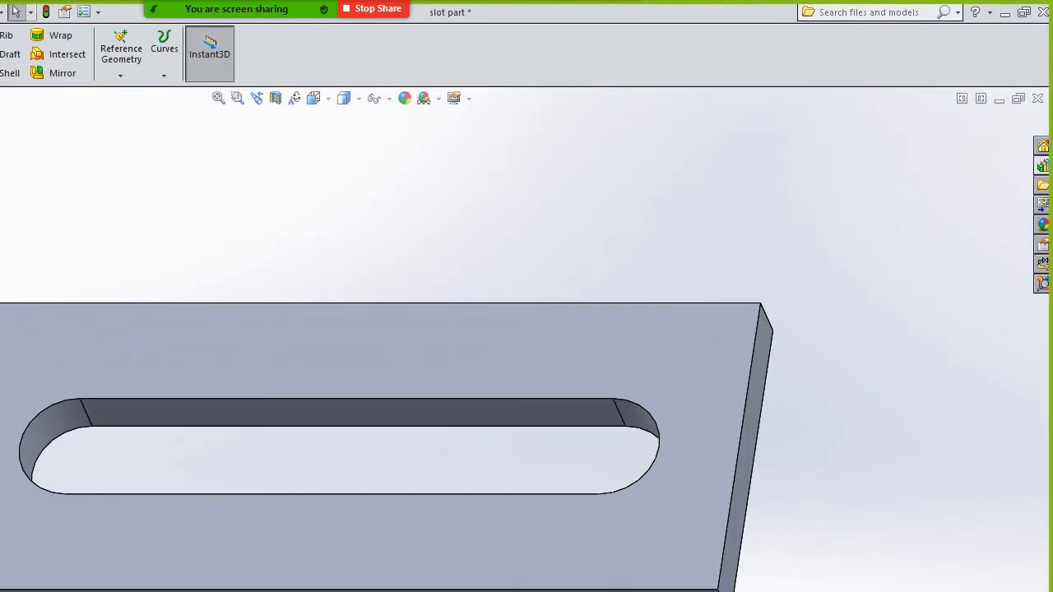
{"action": "left_click", "coordinate": [1037, 98]}
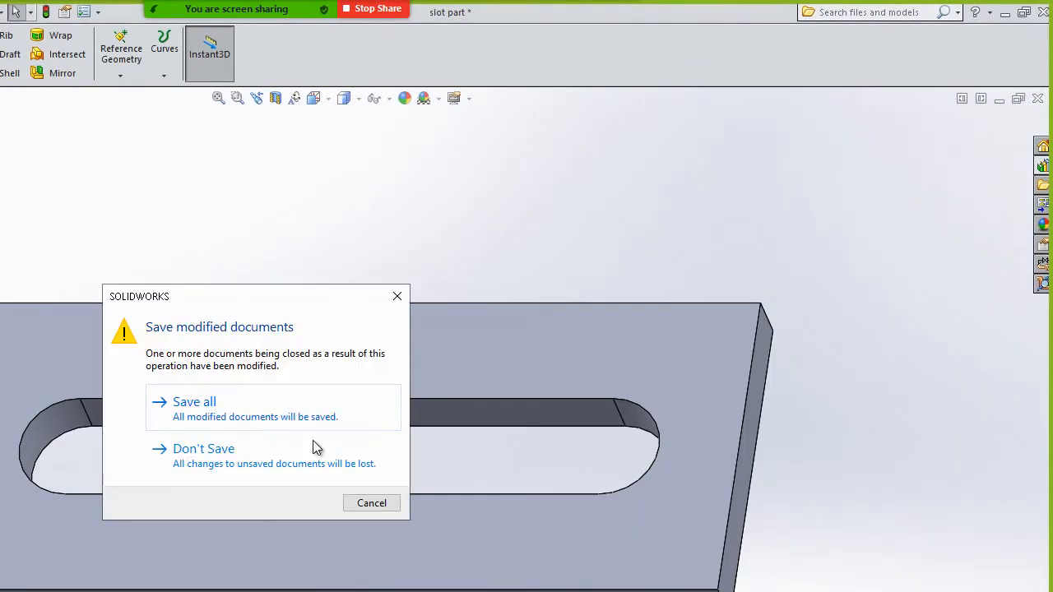
{"action": "left_click", "coordinate": [272, 463]}
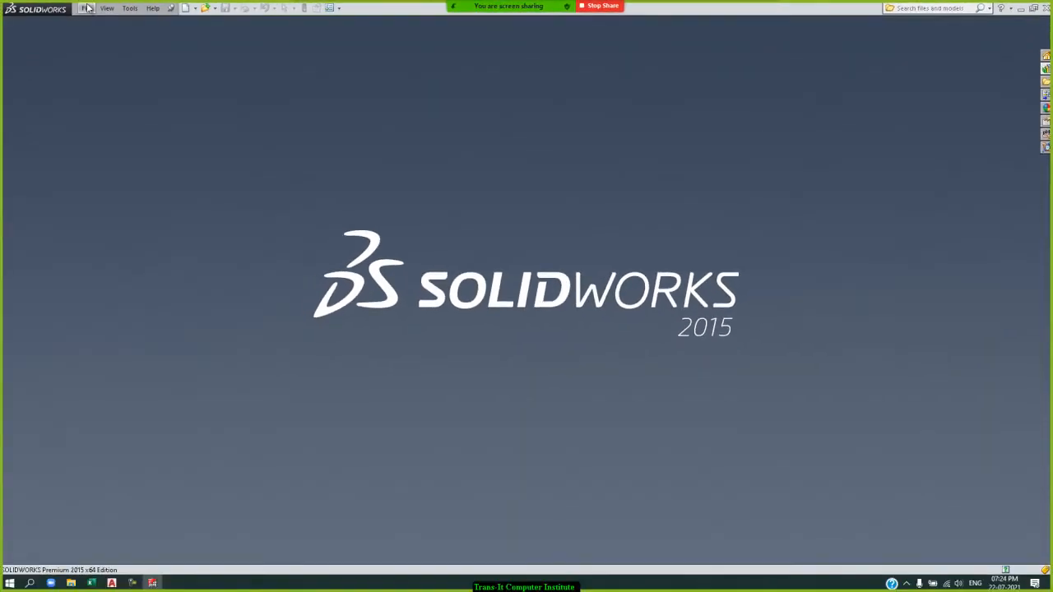
Step: Open the file "part1" from the "solidworks > mechanical mates > hinge" folder on the DATA (D:) drive
{"action": "left_click", "coordinate": [86, 8]}
{"action": "left_click", "coordinate": [107, 34]}
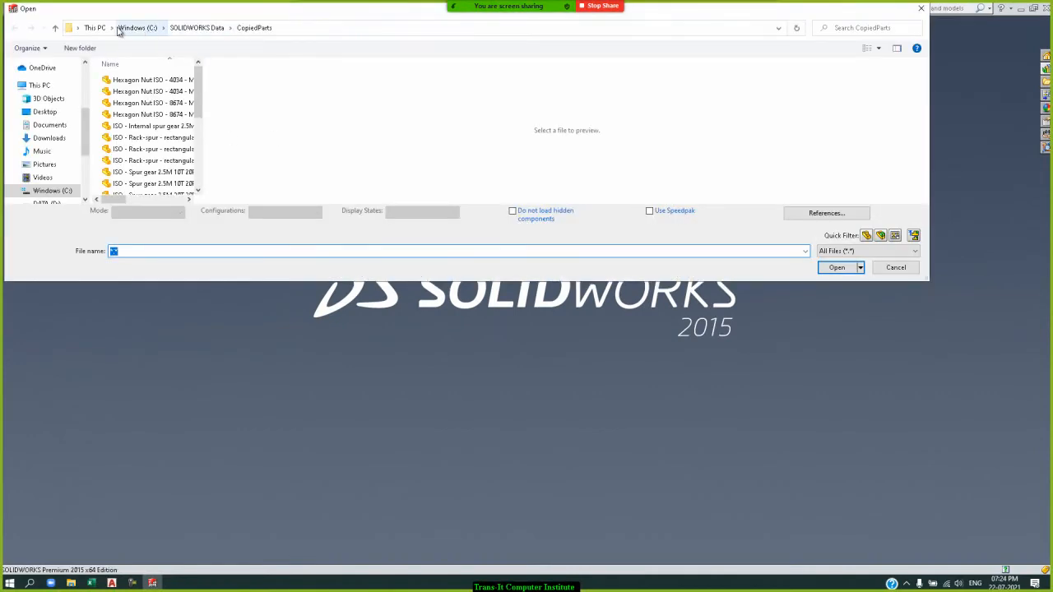
{"action": "left_click", "coordinate": [61, 205]}
{"action": "left_click_drag", "start_coordinate": [199, 99], "coordinate": [199, 124]}
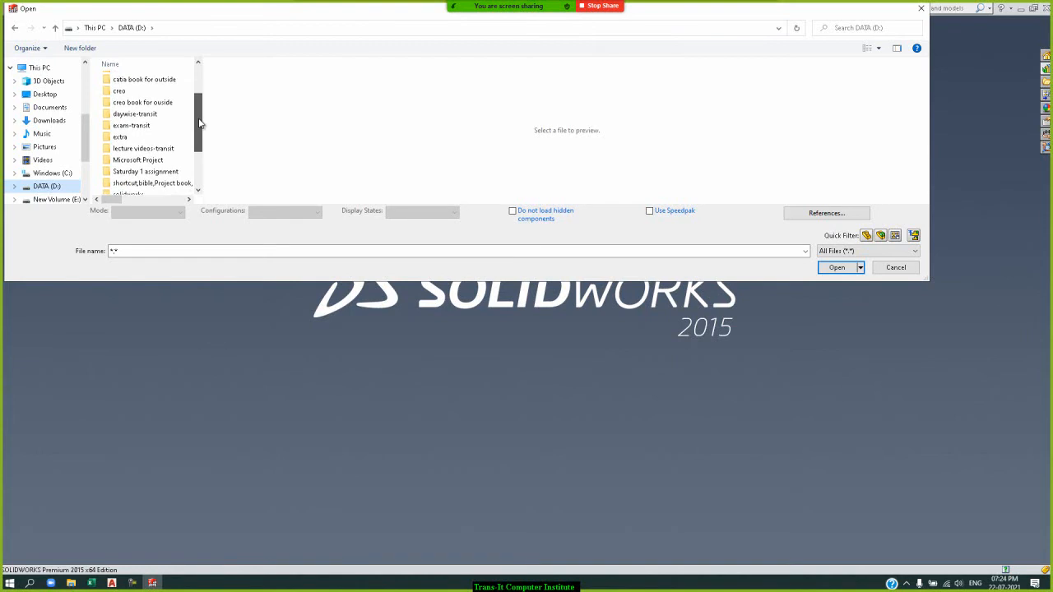
{"action": "left_click_drag", "start_coordinate": [199, 124], "coordinate": [198, 150]}
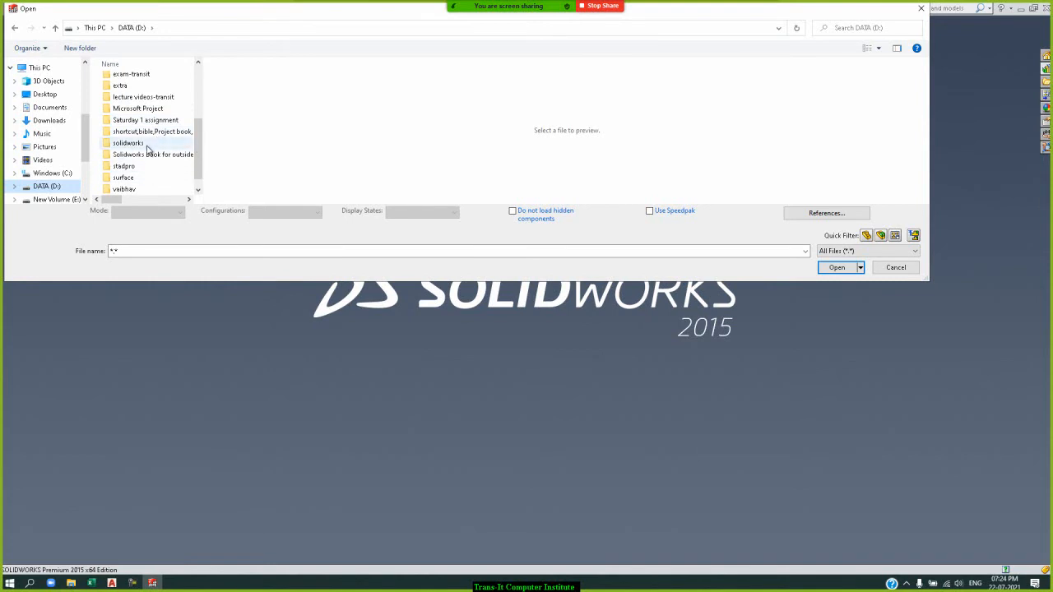
{"action": "double_click", "coordinate": [146, 144]}
{"action": "scroll", "coordinate": [153, 158], "scroll_direction": "down", "scroll_amount": 8}
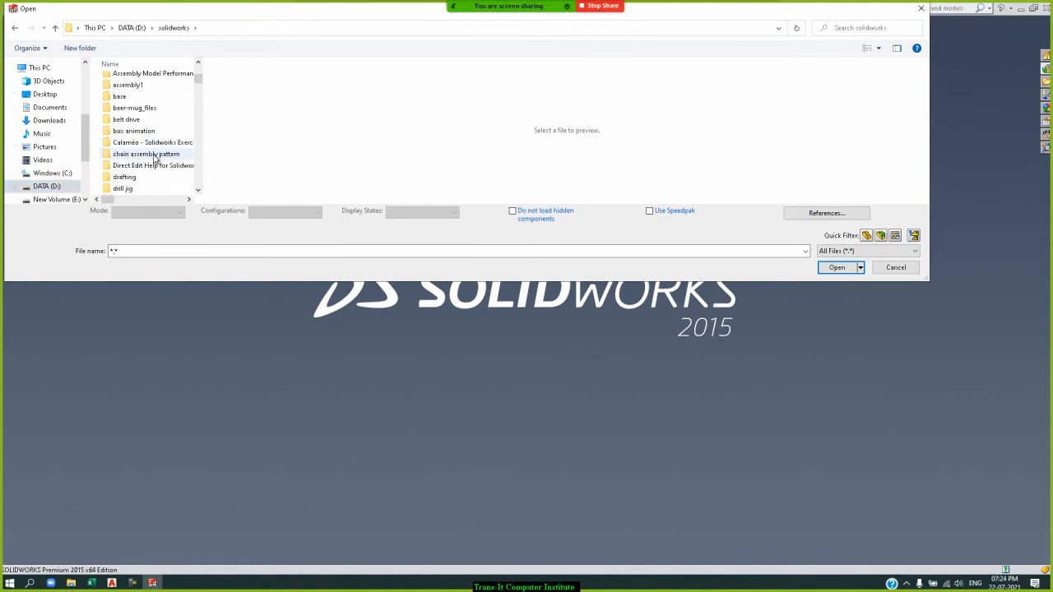
{"action": "scroll", "coordinate": [154, 158], "scroll_direction": "down", "scroll_amount": 1}
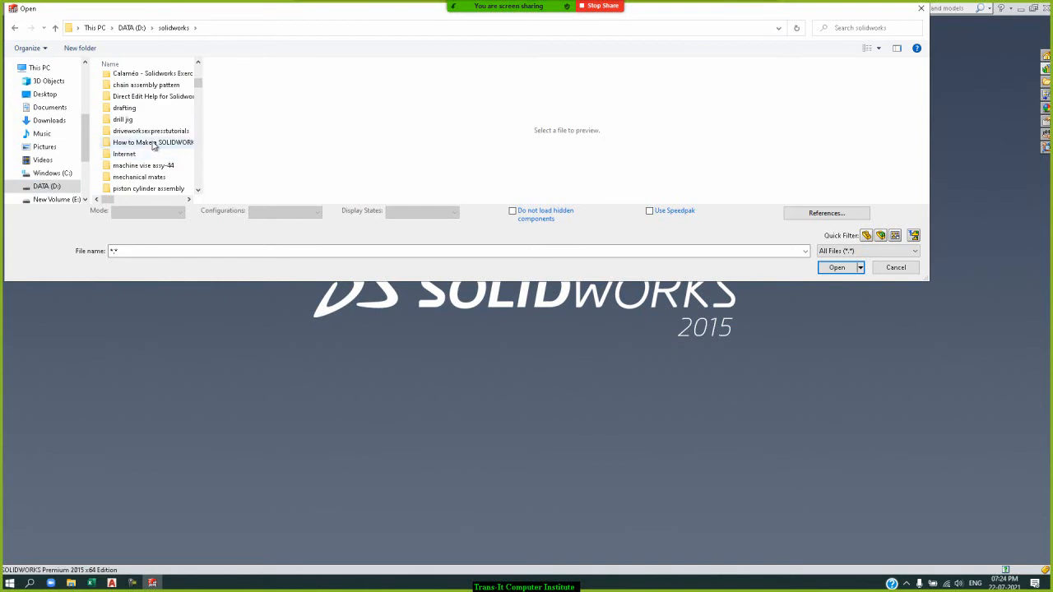
{"action": "double_click", "coordinate": [162, 179]}
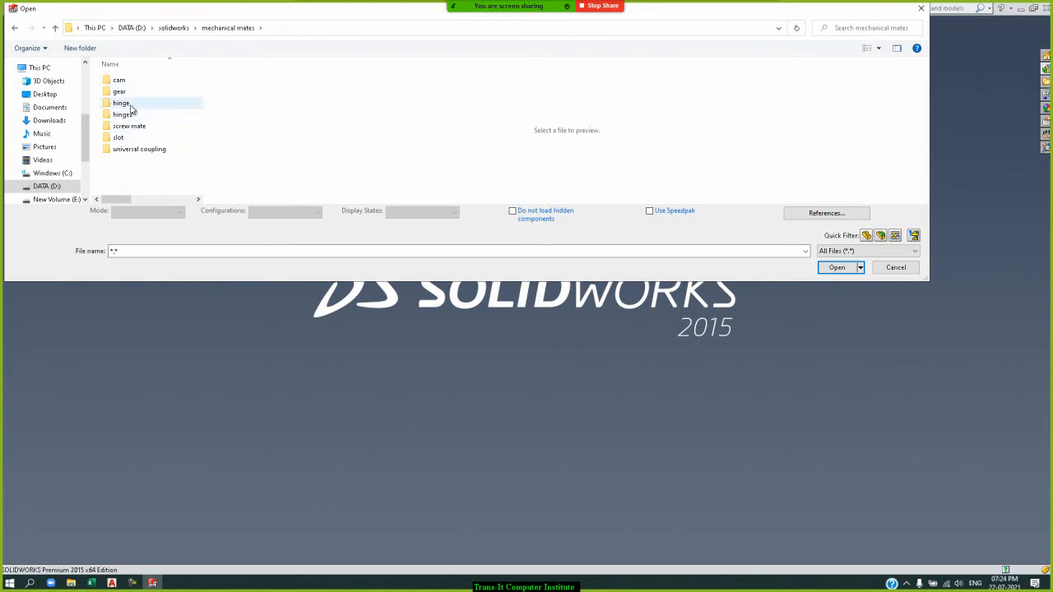
{"action": "double_click", "coordinate": [136, 105]}
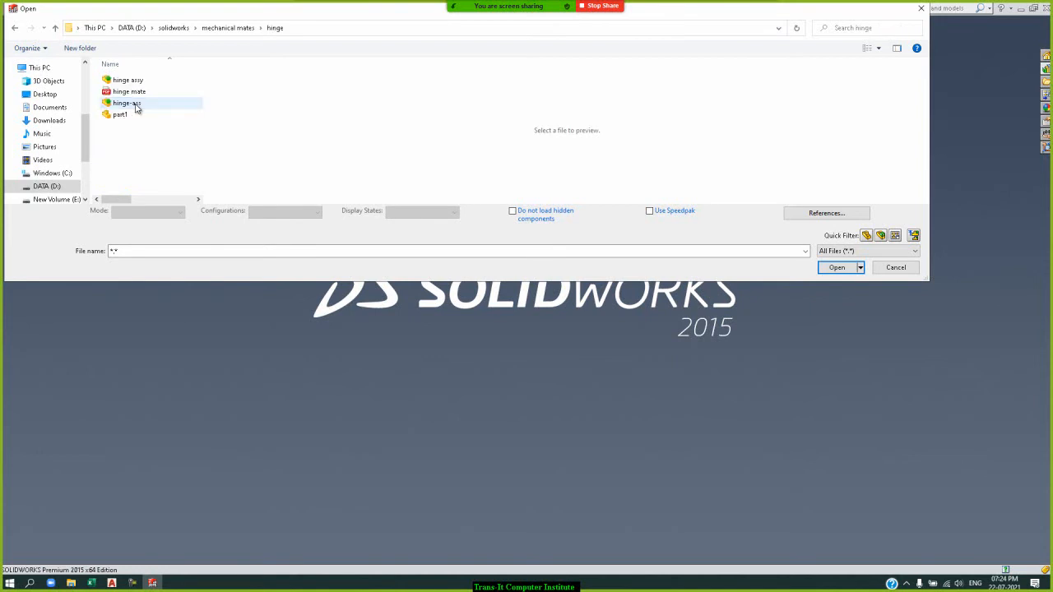
{"action": "double_click", "coordinate": [136, 114]}
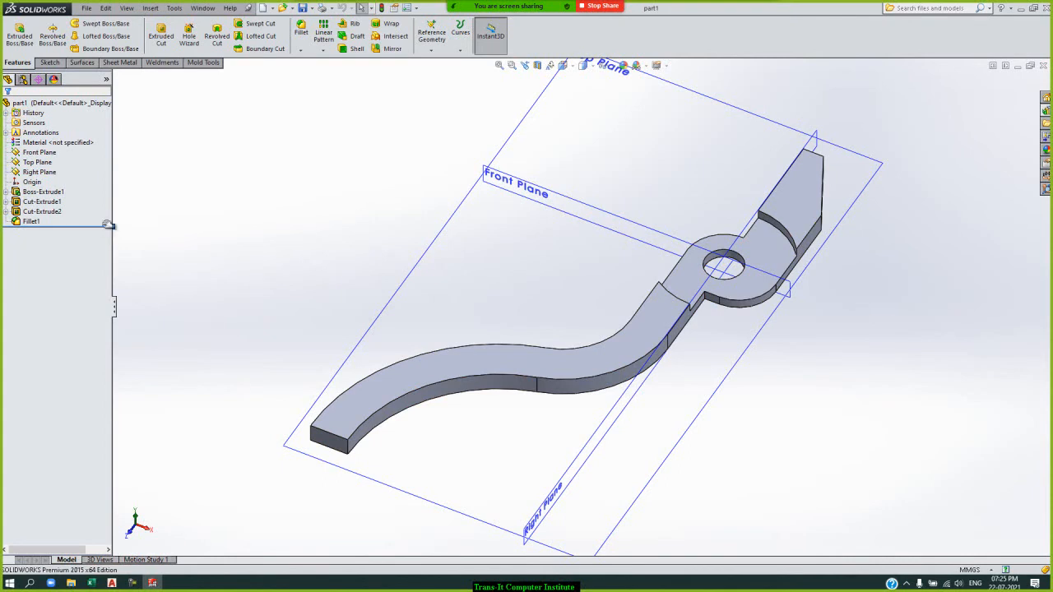
Step: Roll the part back to just after Boss-Extrude1 and examine its base sketch in a view normal to the sketch plane
{"action": "left_click_drag", "start_coordinate": [105, 228], "coordinate": [106, 196]}
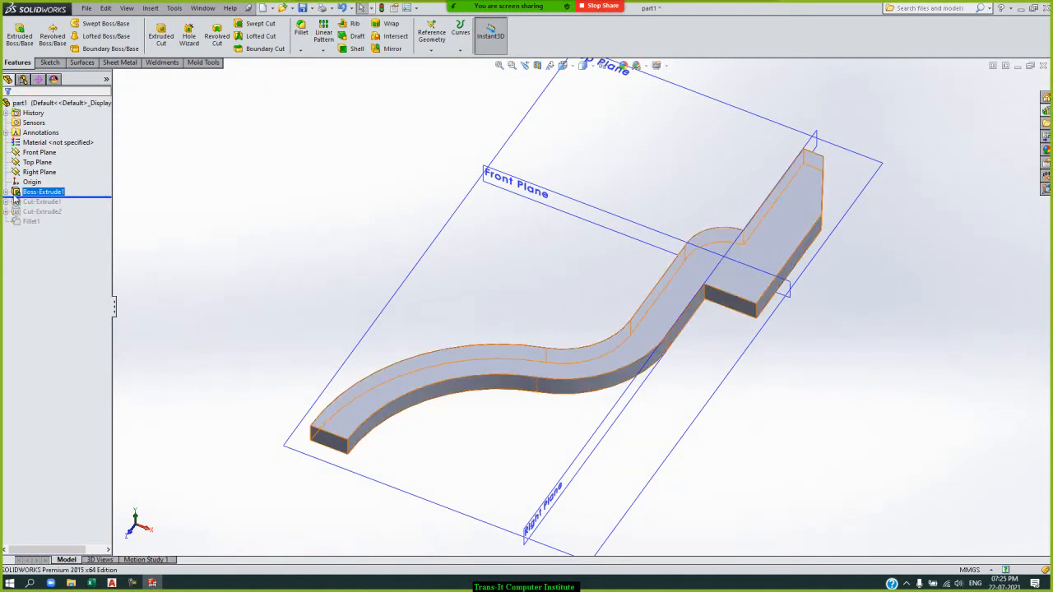
{"action": "left_click", "coordinate": [5, 192]}
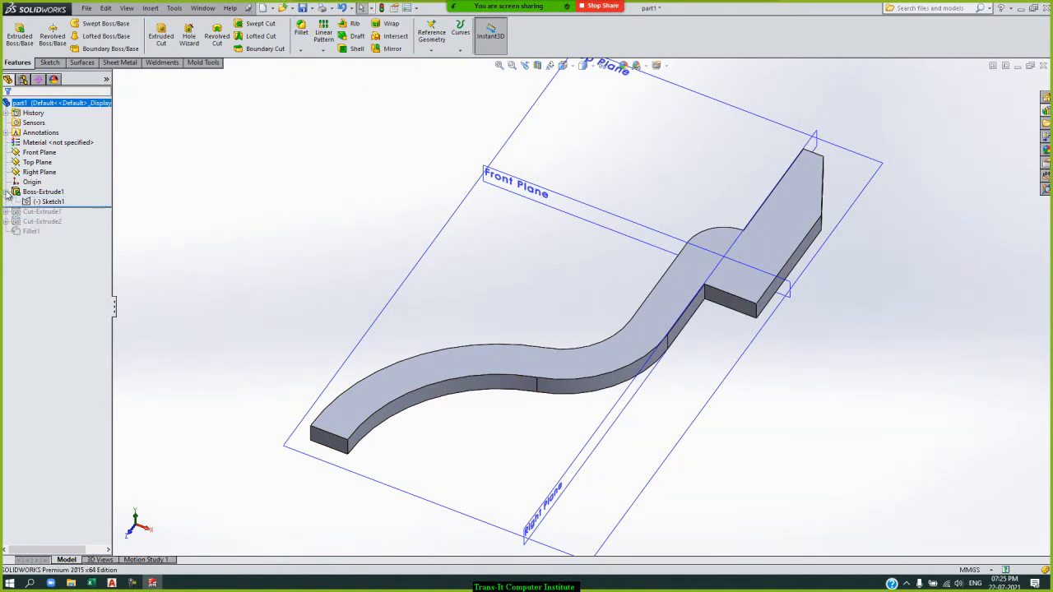
{"action": "left_click", "coordinate": [55, 202]}
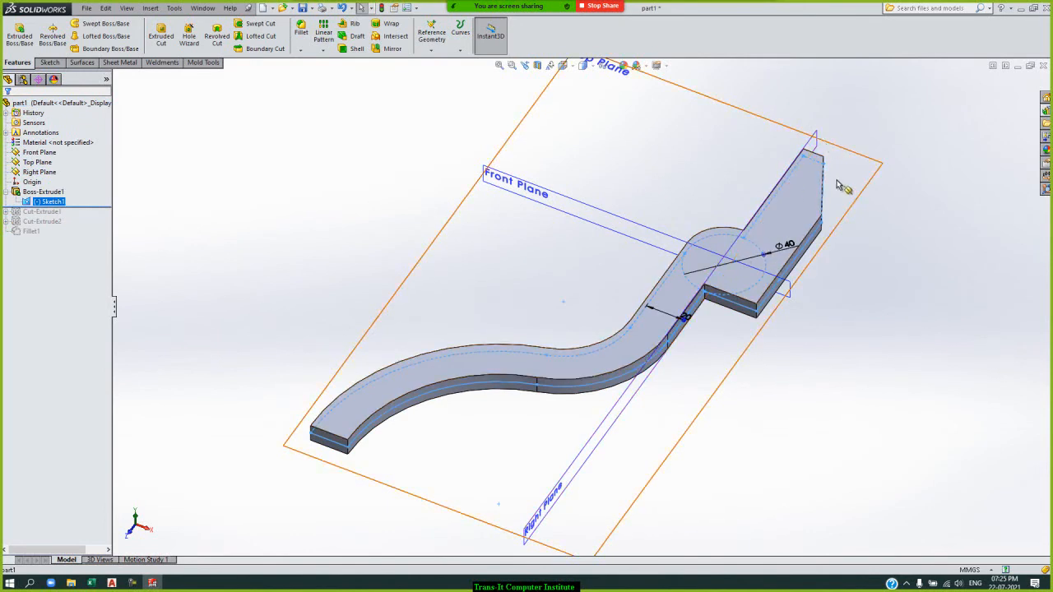
{"action": "right_click", "coordinate": [53, 201]}
{"action": "left_click", "coordinate": [66, 174]}
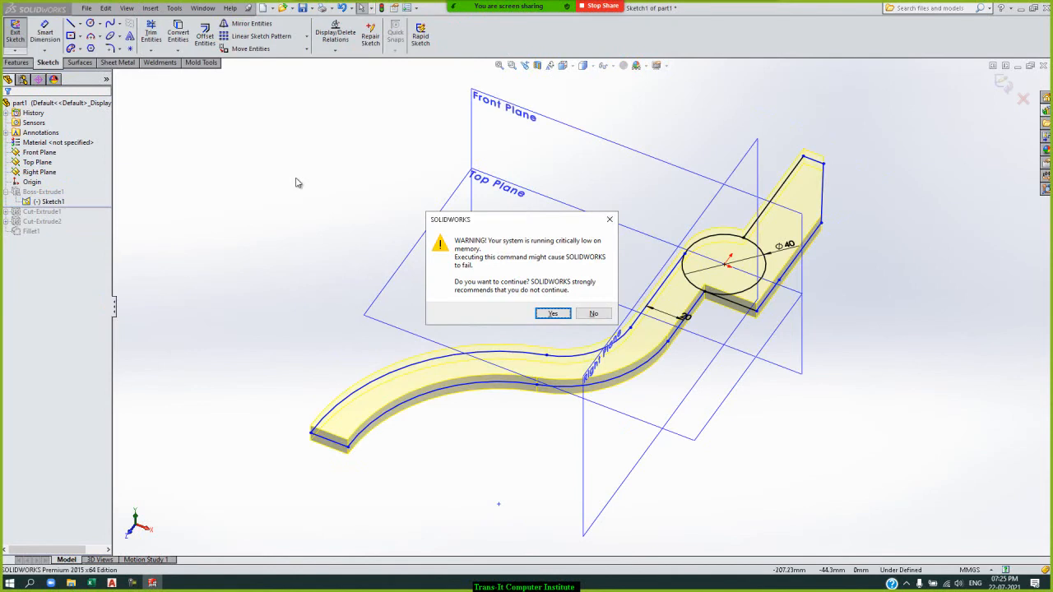
{"action": "left_click", "coordinate": [552, 314]}
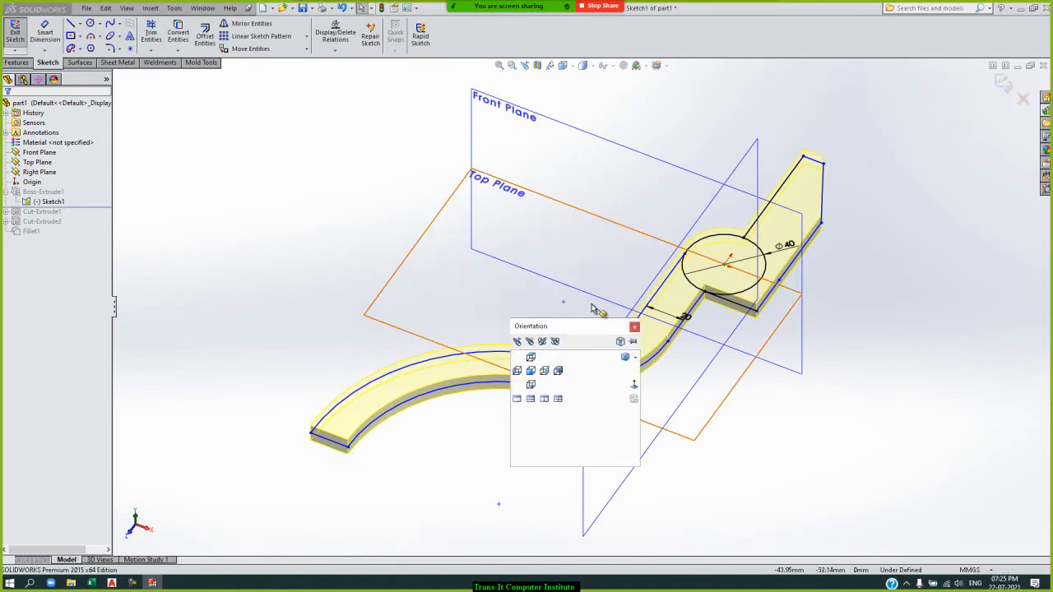
{"action": "left_click", "coordinate": [635, 384]}
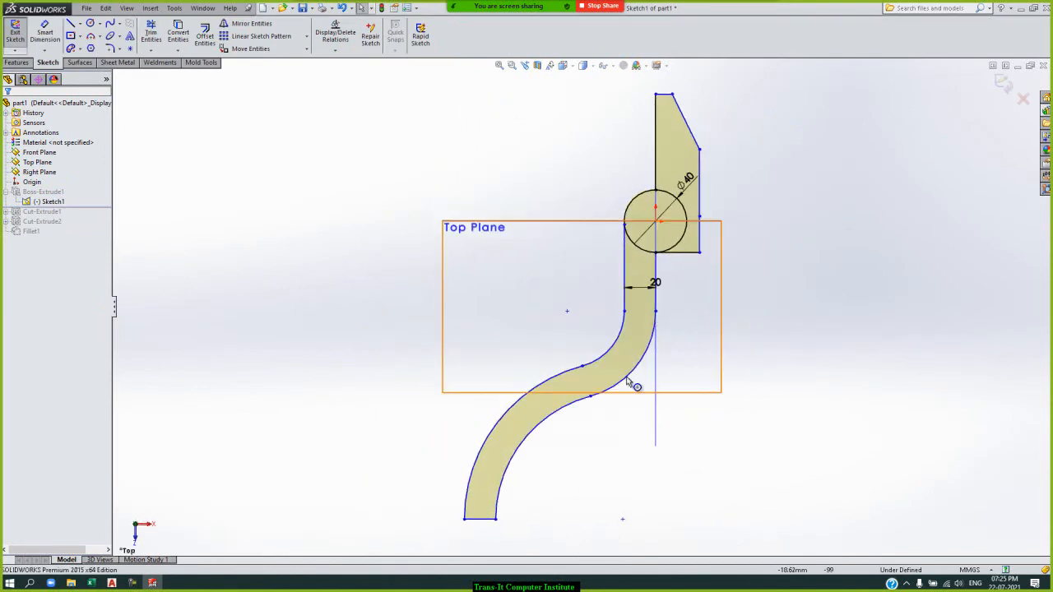
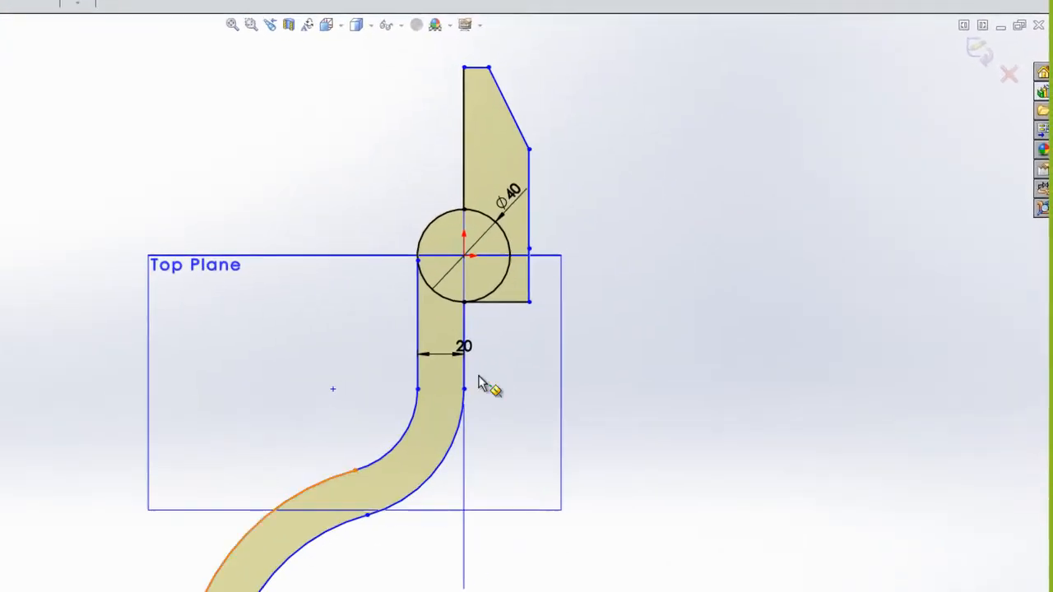
{"action": "left_click", "coordinate": [978, 52]}
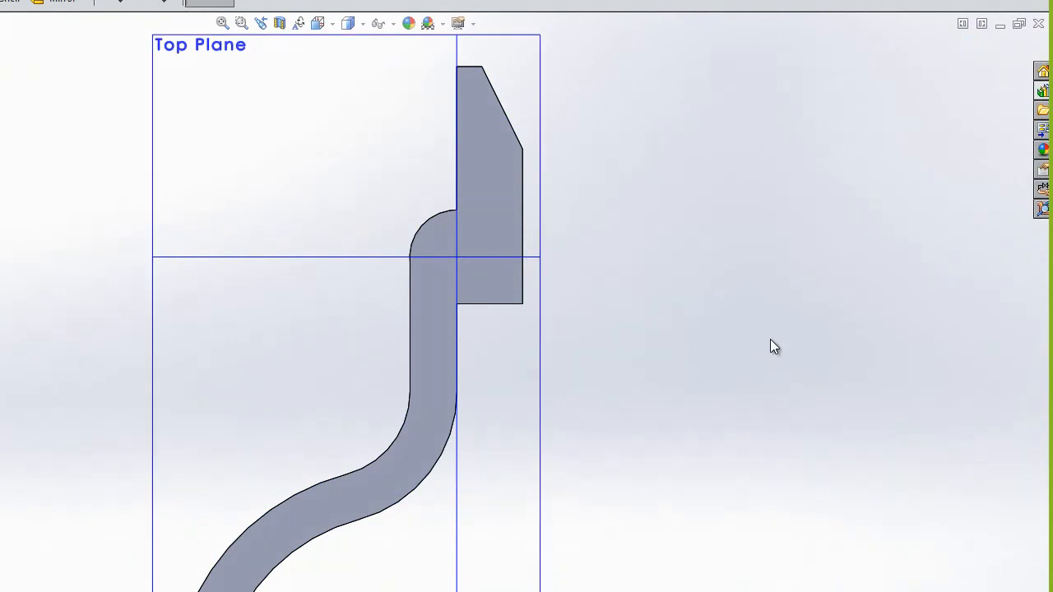
Step: Review the extrusion settings of Boss-Extrude1, including its end condition and depth
{"action": "key", "text": "Left"}
{"action": "key", "text": "Left"}
{"action": "key", "text": "Up"}
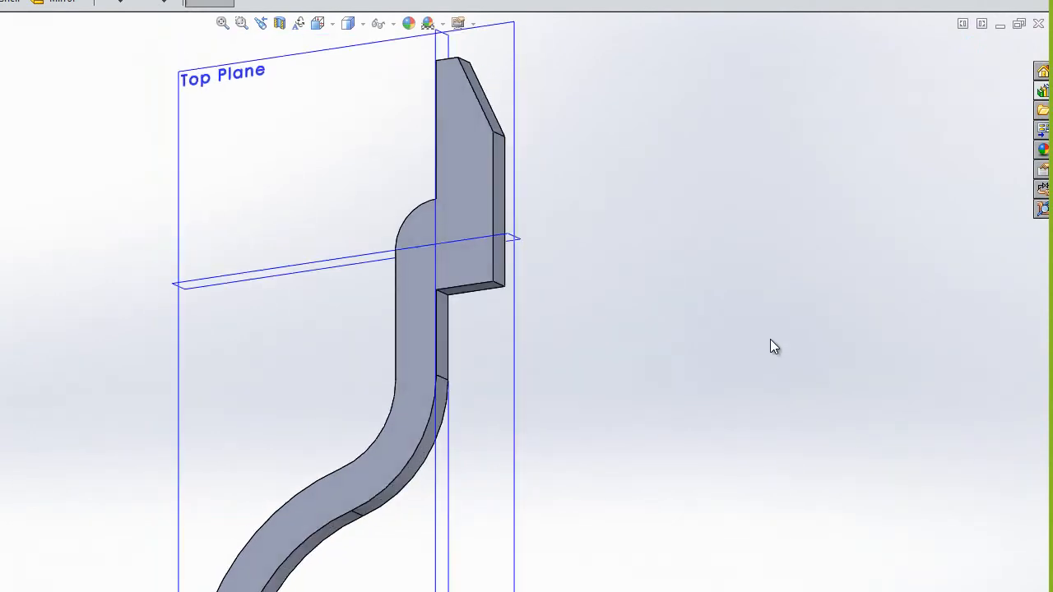
{"action": "key", "text": "Left"}
{"action": "key", "text": "Left"}
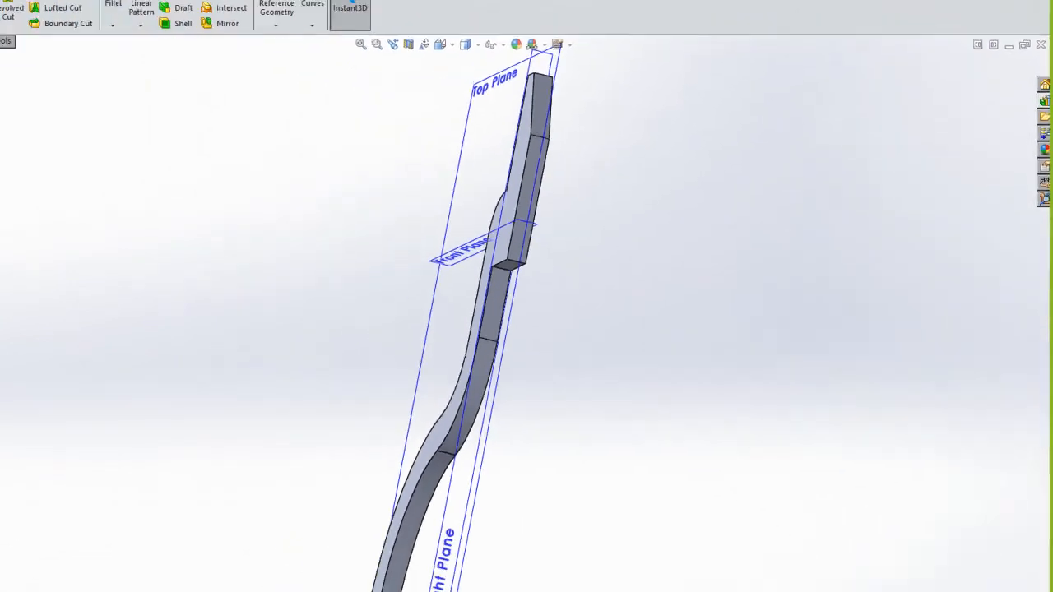
{"action": "left_click", "coordinate": [54, 194]}
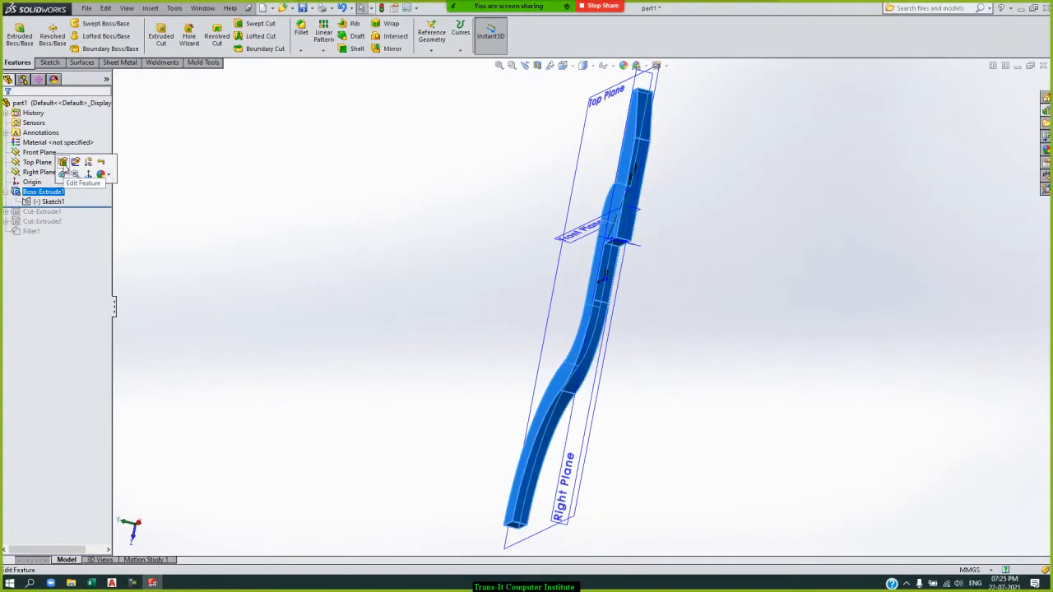
{"action": "left_click", "coordinate": [64, 164]}
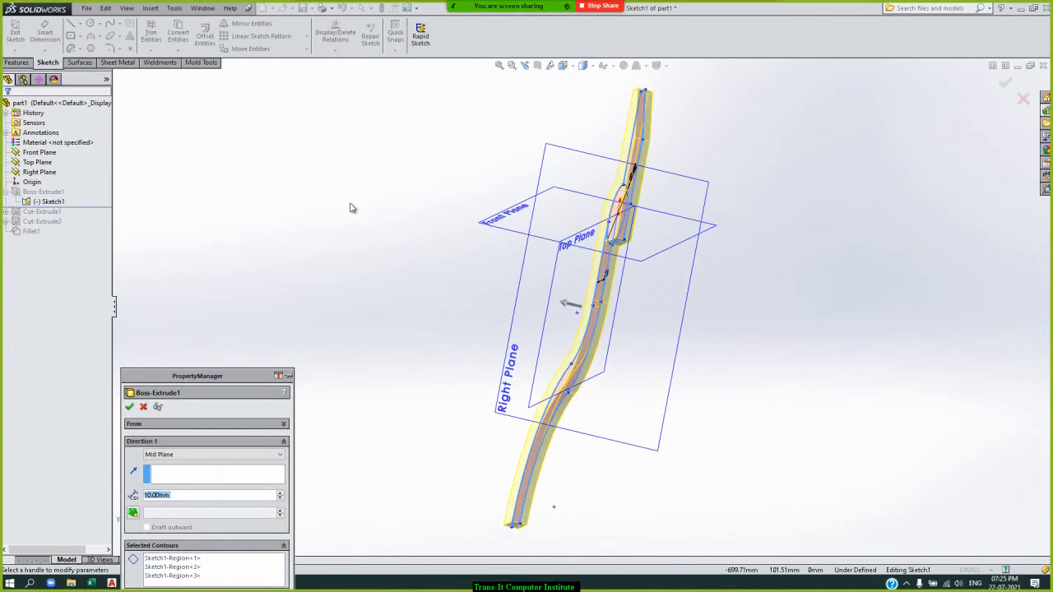
{"action": "left_click", "coordinate": [130, 407]}
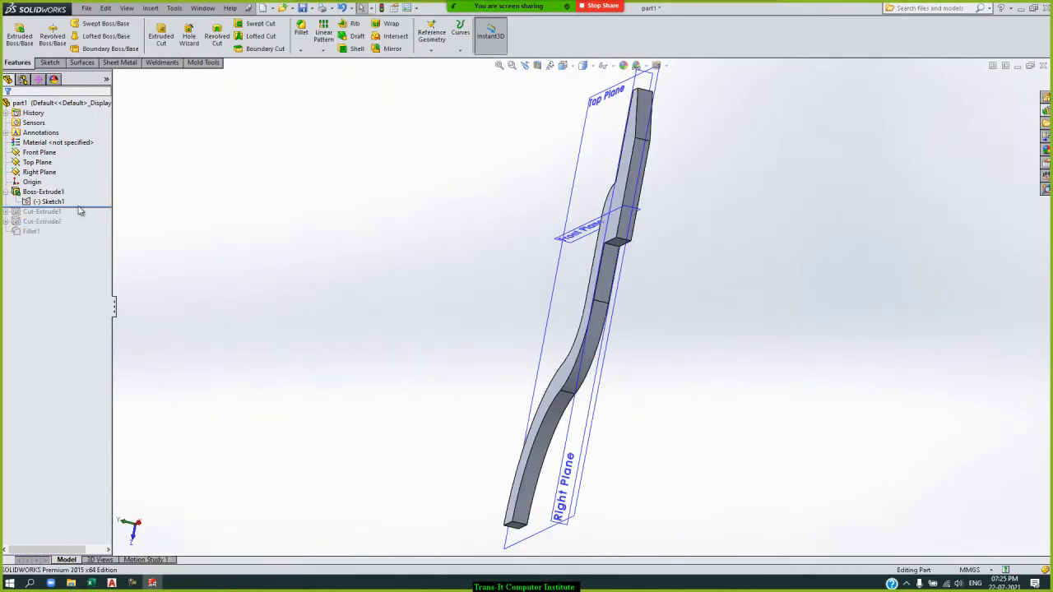
Step: Roll the part forward to include Cut-Extrude1 and examine the circular sketch that defines the cut
{"action": "left_click_drag", "start_coordinate": [82, 208], "coordinate": [84, 217]}
{"action": "key", "text": "Right"}
{"action": "key", "text": "Right"}
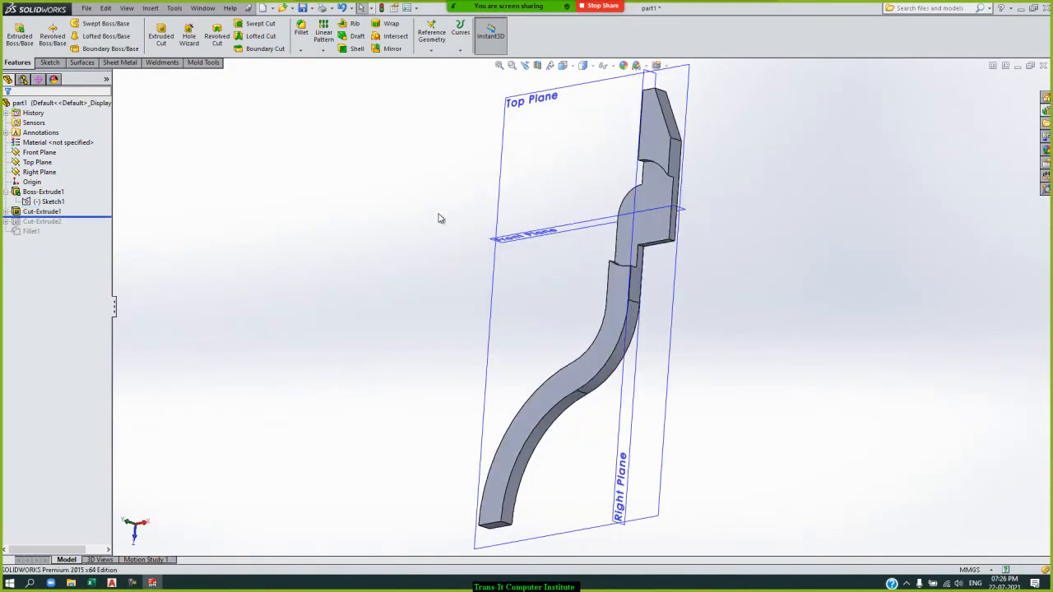
{"action": "left_click", "coordinate": [5, 211]}
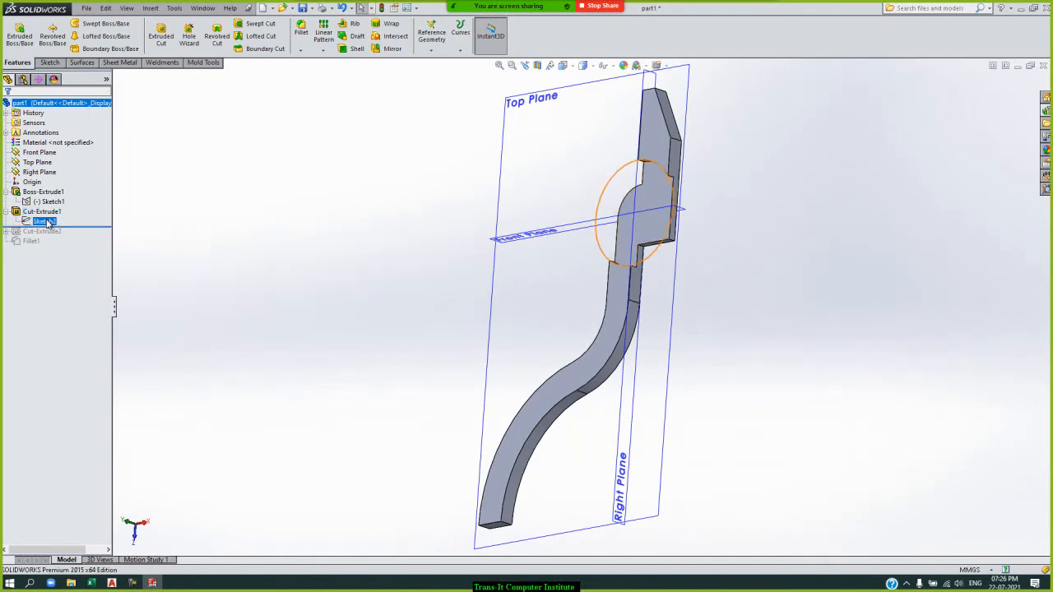
{"action": "left_click", "coordinate": [42, 221]}
{"action": "left_click", "coordinate": [55, 191]}
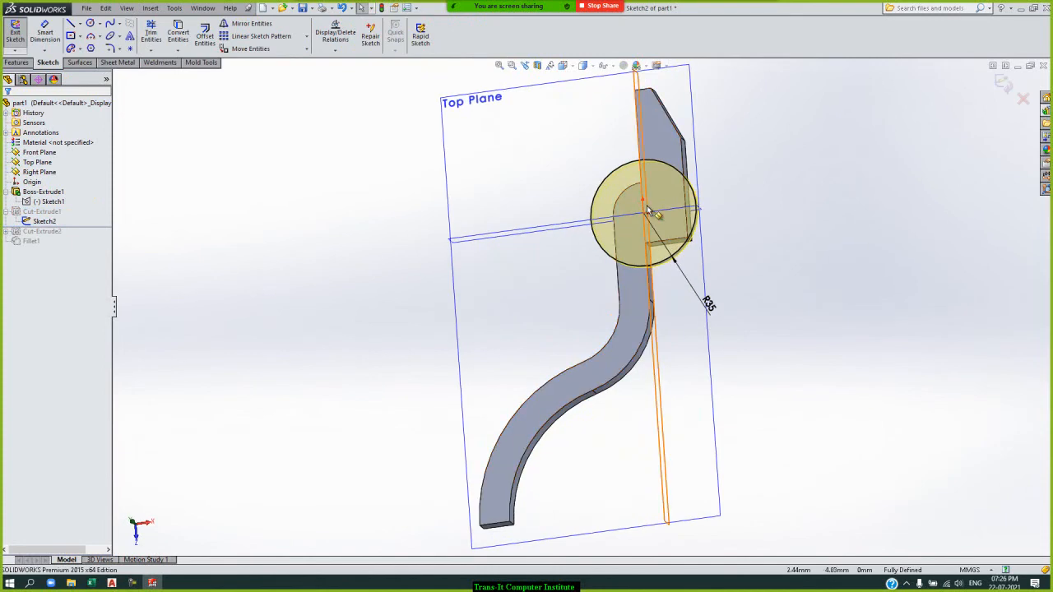
{"action": "left_click", "coordinate": [1002, 83]}
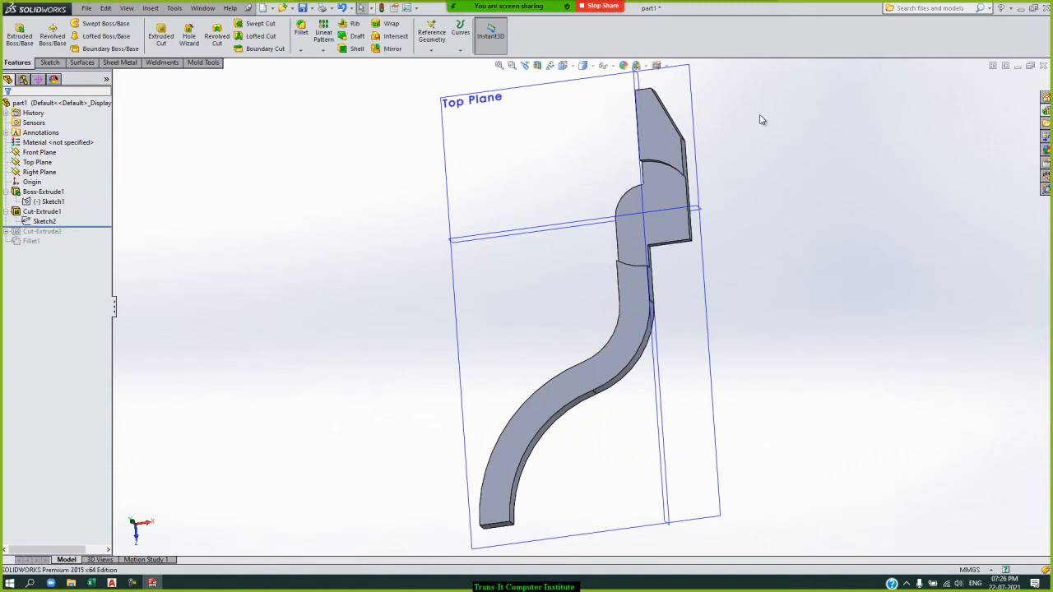
Step: Review the end condition and depth settings of Cut-Extrude1
{"action": "left_click", "coordinate": [57, 211]}
{"action": "left_click", "coordinate": [64, 177]}
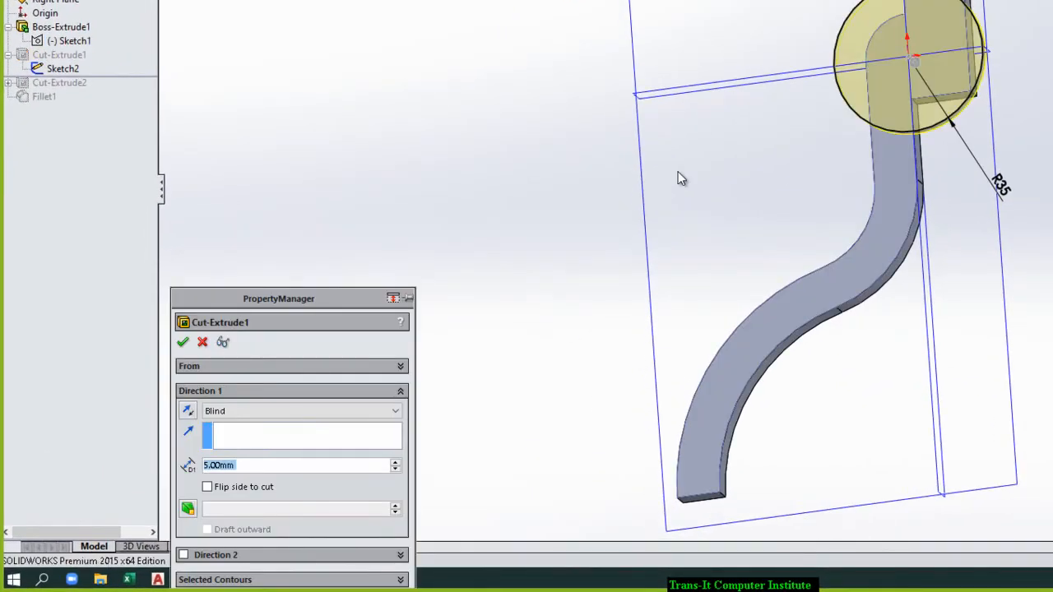
{"action": "left_click", "coordinate": [183, 345]}
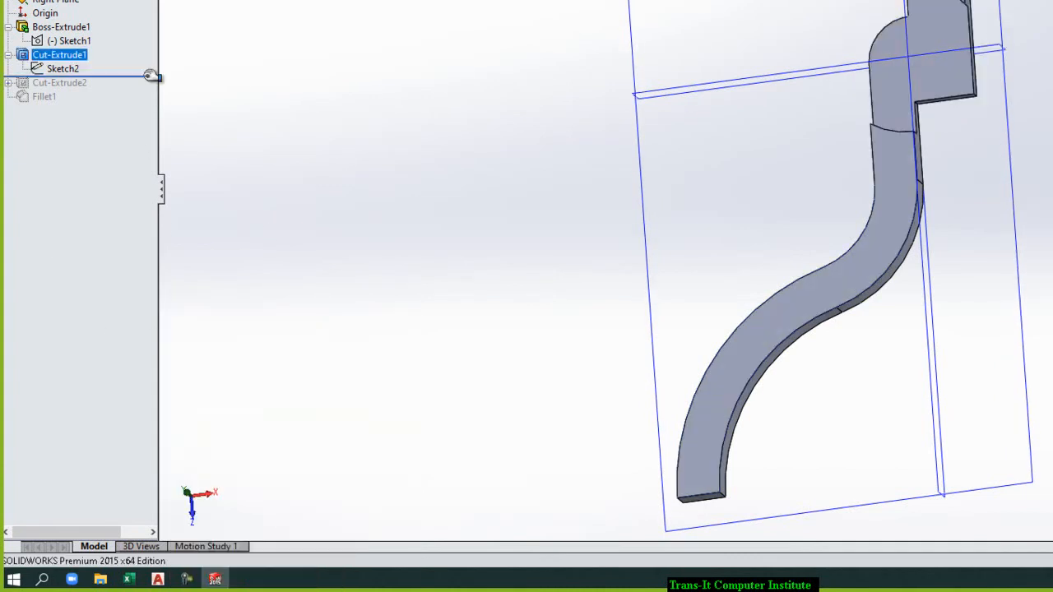
Step: Roll the part forward to include Cut-Extrude2 and examine the circle sketch that defines the pivot hole
{"action": "left_click_drag", "start_coordinate": [150, 76], "coordinate": [151, 93]}
{"action": "left_click", "coordinate": [21, 85]}
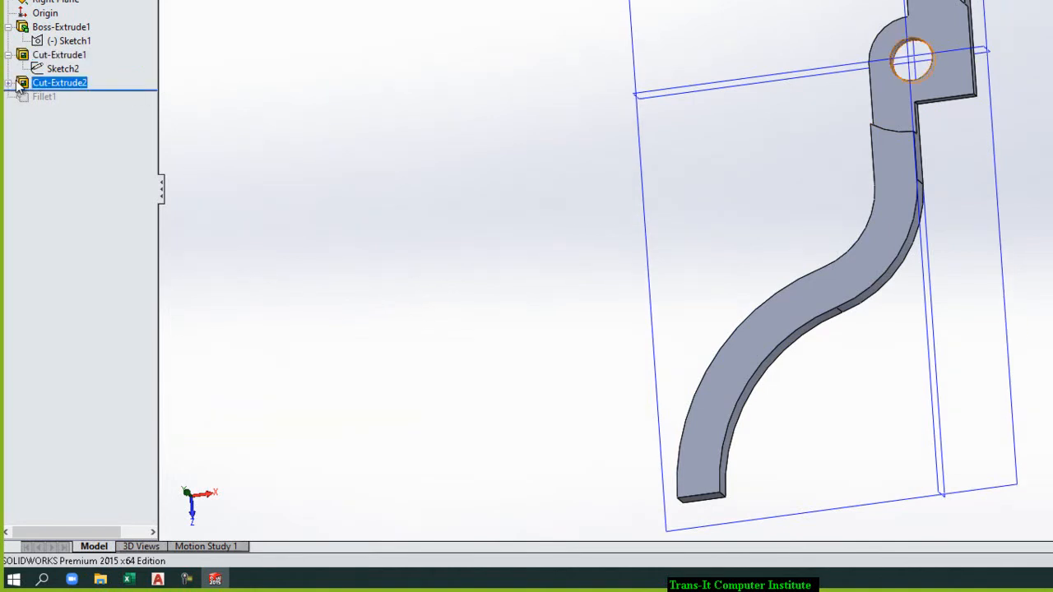
{"action": "left_click", "coordinate": [8, 83]}
{"action": "left_click", "coordinate": [71, 97]}
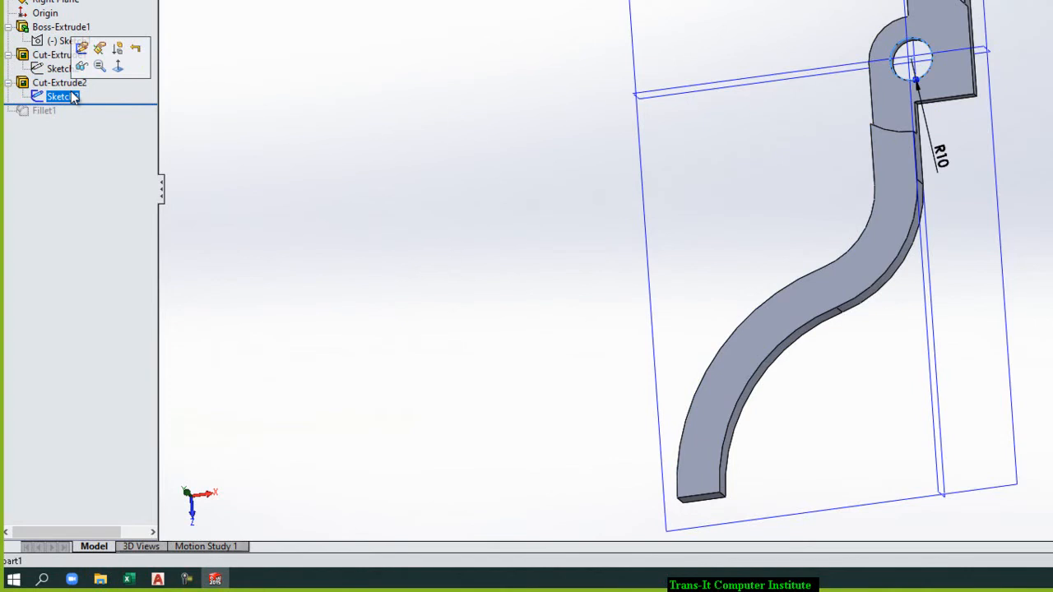
{"action": "left_click", "coordinate": [92, 54]}
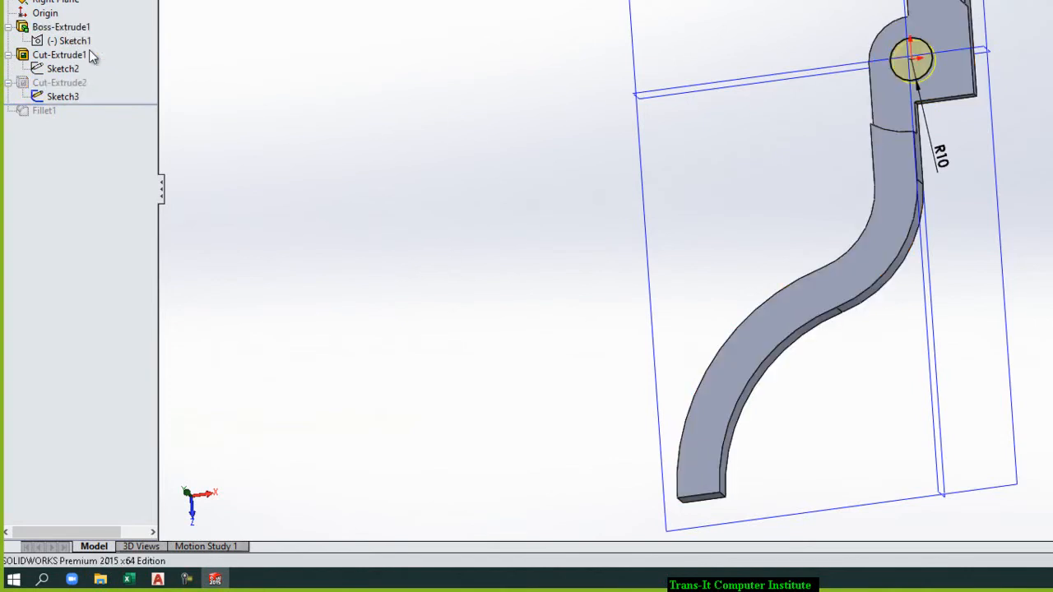
{"action": "key", "text": "Left"}
{"action": "key", "text": "Left"}
{"action": "key", "text": "Left"}
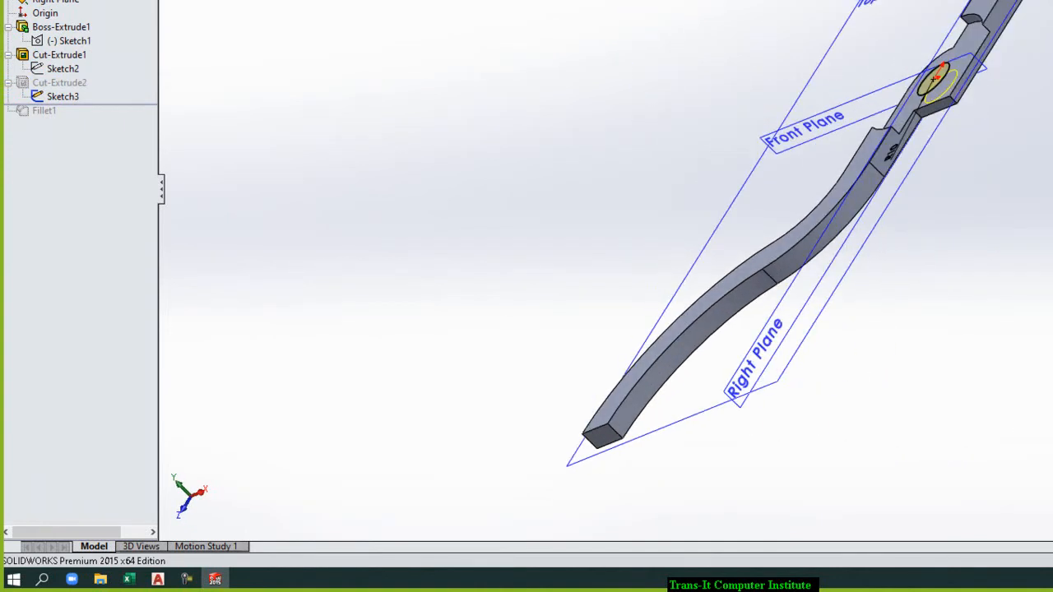
{"action": "key", "text": "Left"}
{"action": "key", "text": "Left"}
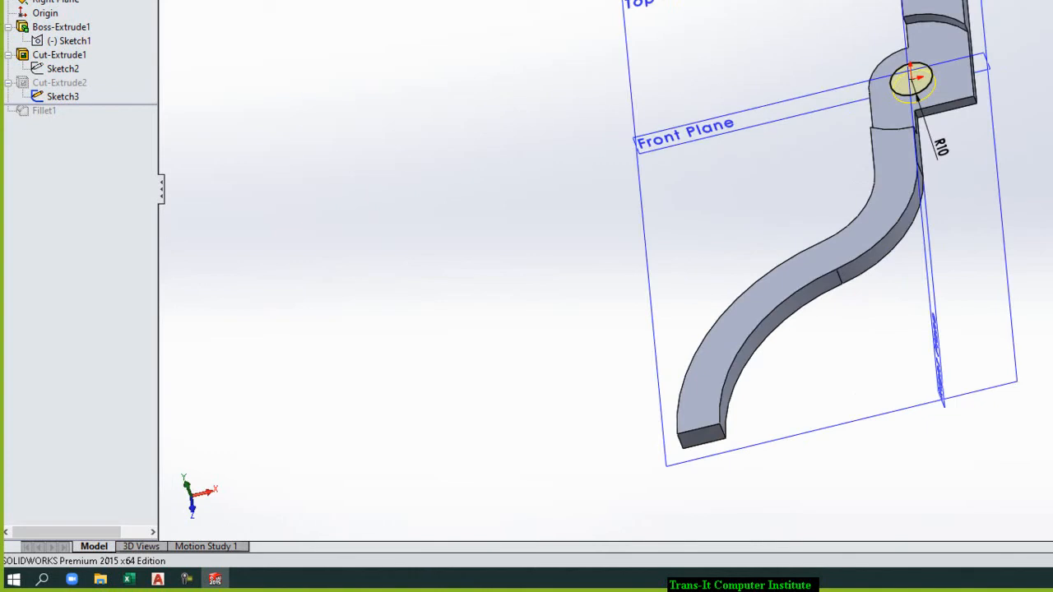
{"action": "key", "text": "ctrl+b"}
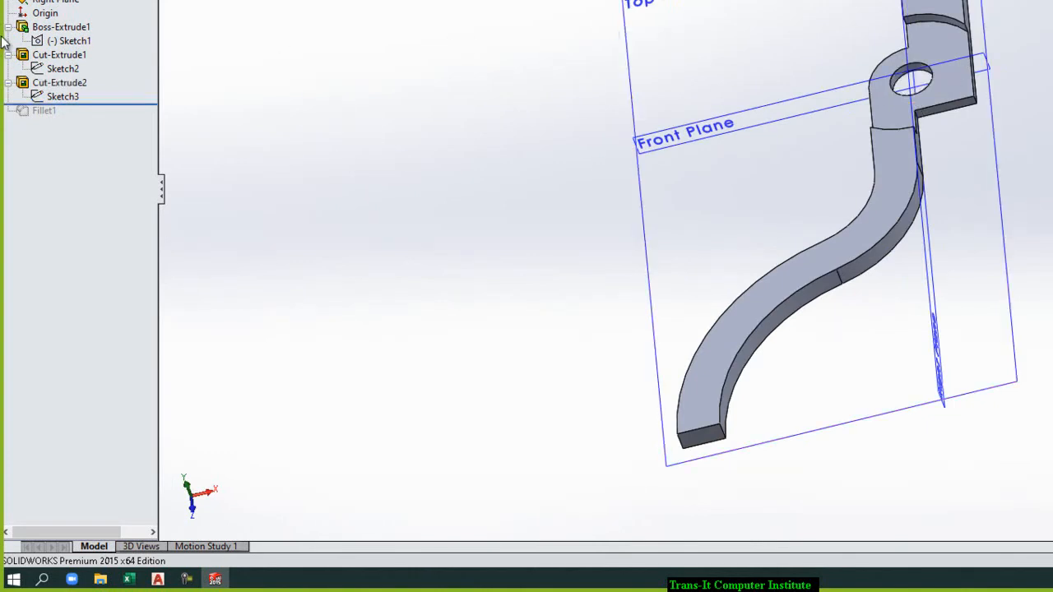
{"action": "left_click", "coordinate": [75, 85]}
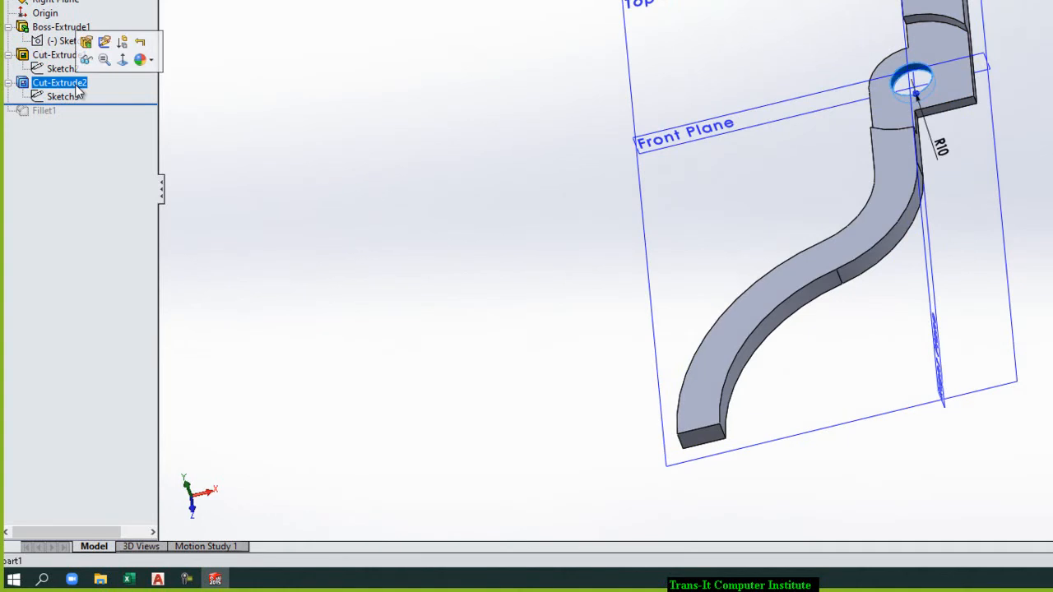
{"action": "left_click", "coordinate": [202, 115]}
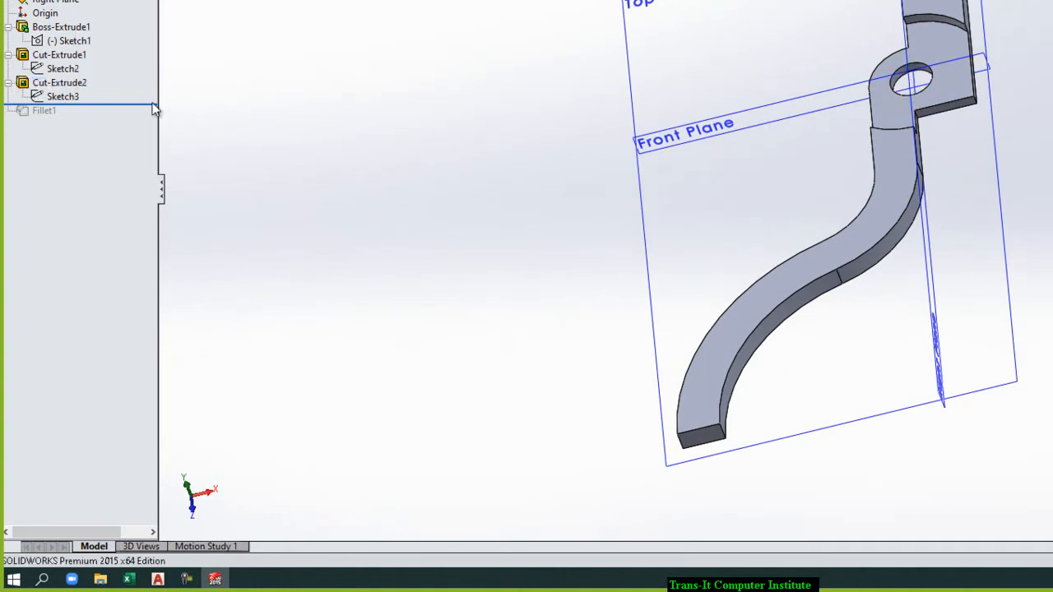
Step: Roll the part forward to include Fillet1 and review its edge selection and radius settings
{"action": "left_click_drag", "start_coordinate": [149, 106], "coordinate": [148, 121]}
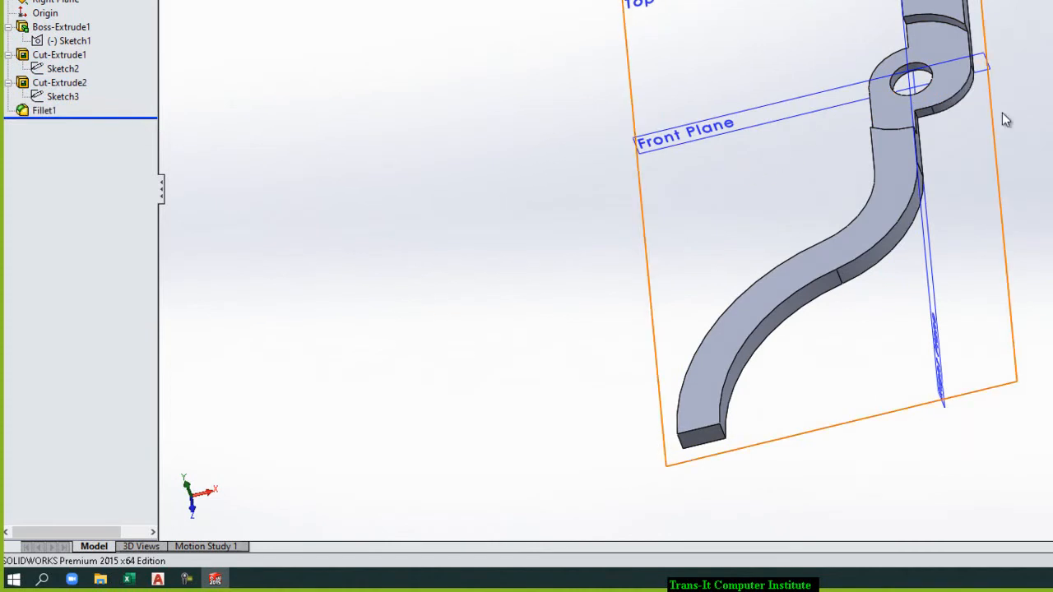
{"action": "left_click", "coordinate": [45, 110]}
{"action": "left_click", "coordinate": [63, 66]}
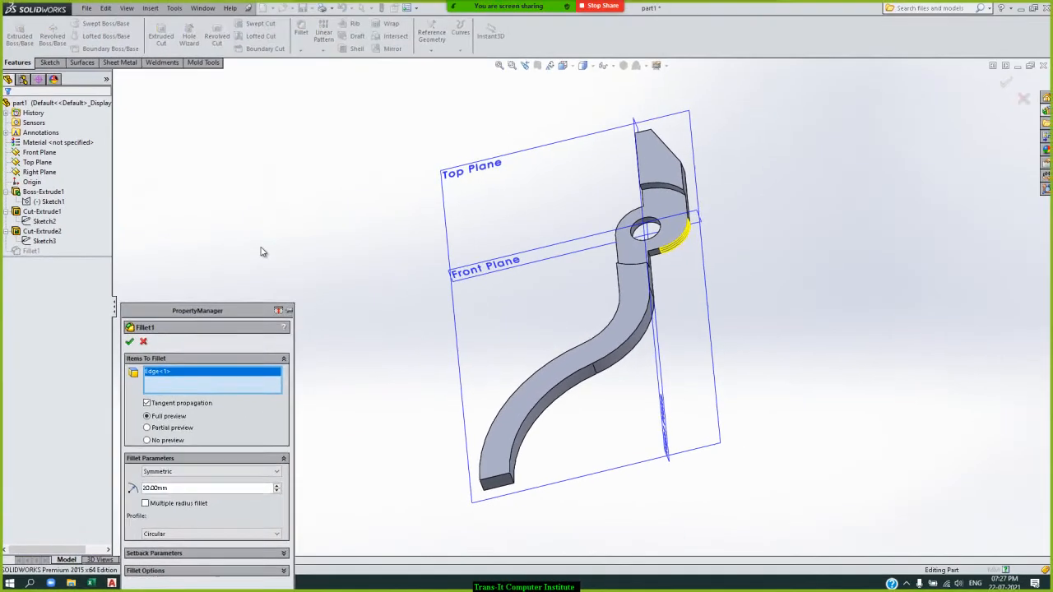
{"action": "key", "text": "Return"}
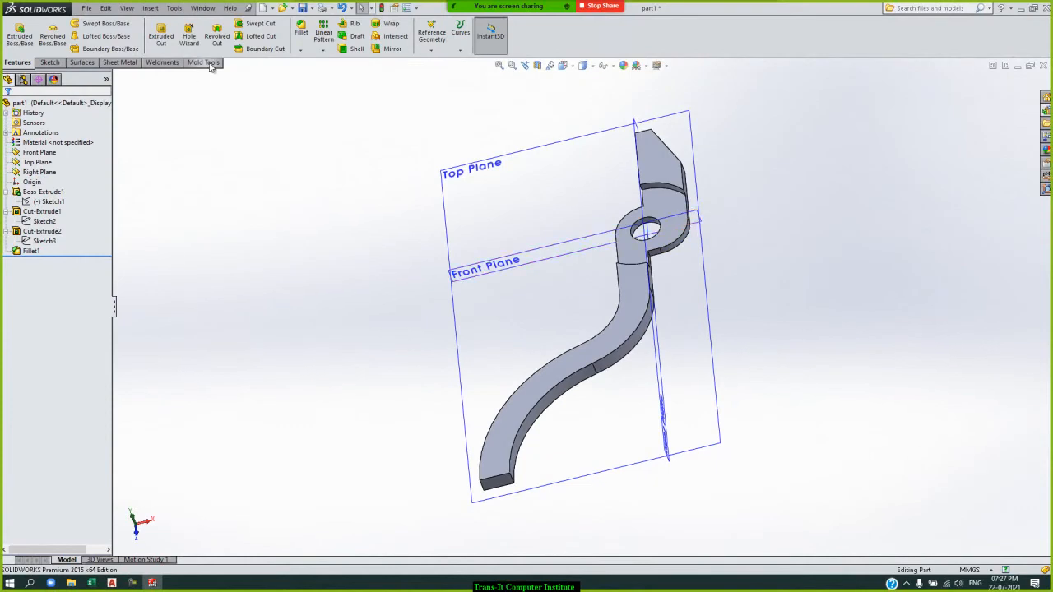
Step: Create a new assembly from the current part using the Assembly template and place part1 as the first component
{"action": "left_click", "coordinate": [87, 8]}
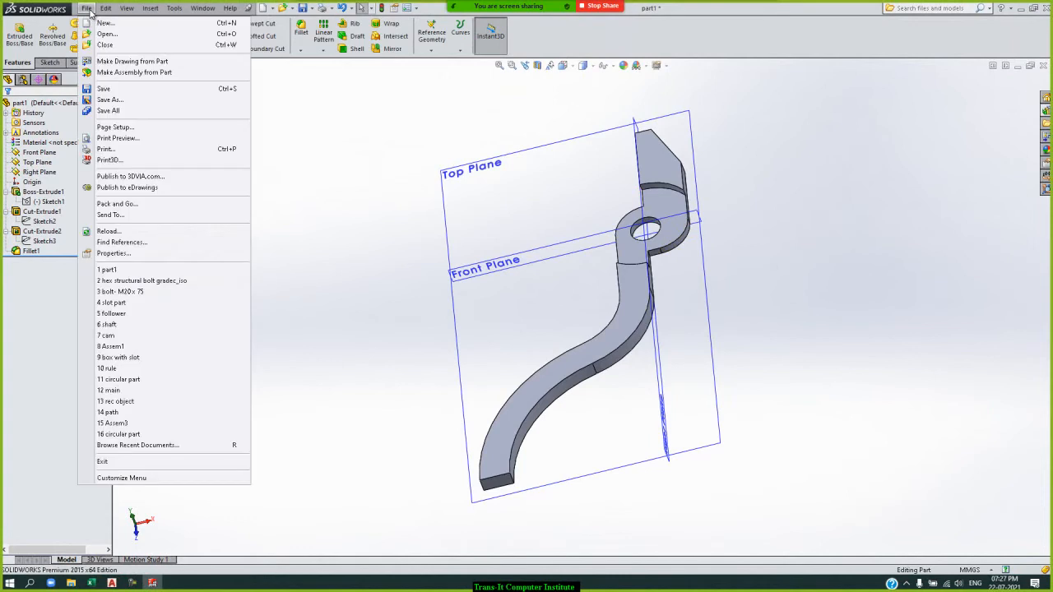
{"action": "left_click", "coordinate": [128, 72]}
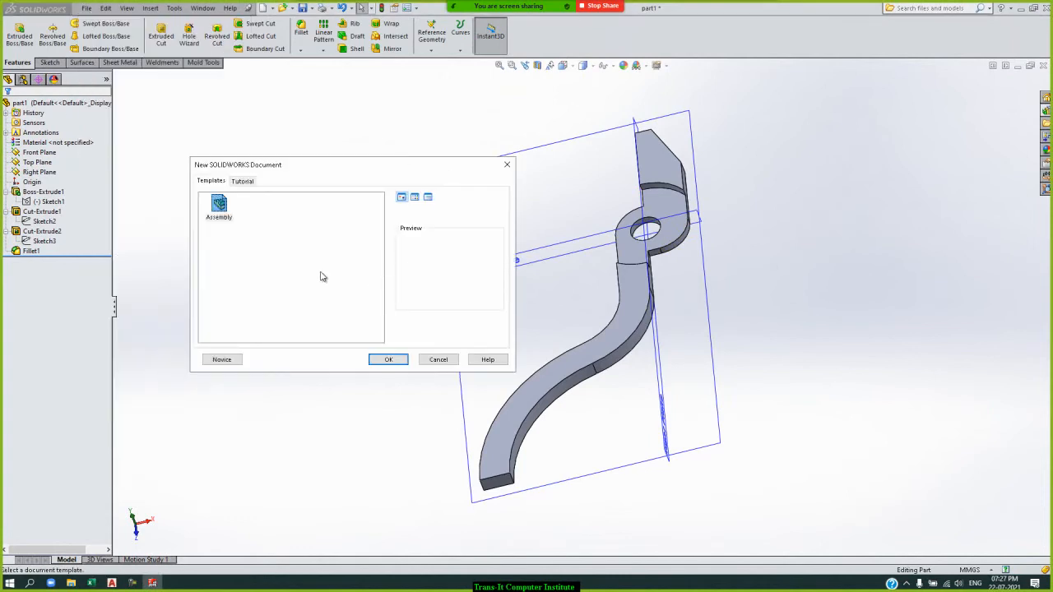
{"action": "left_click", "coordinate": [388, 359]}
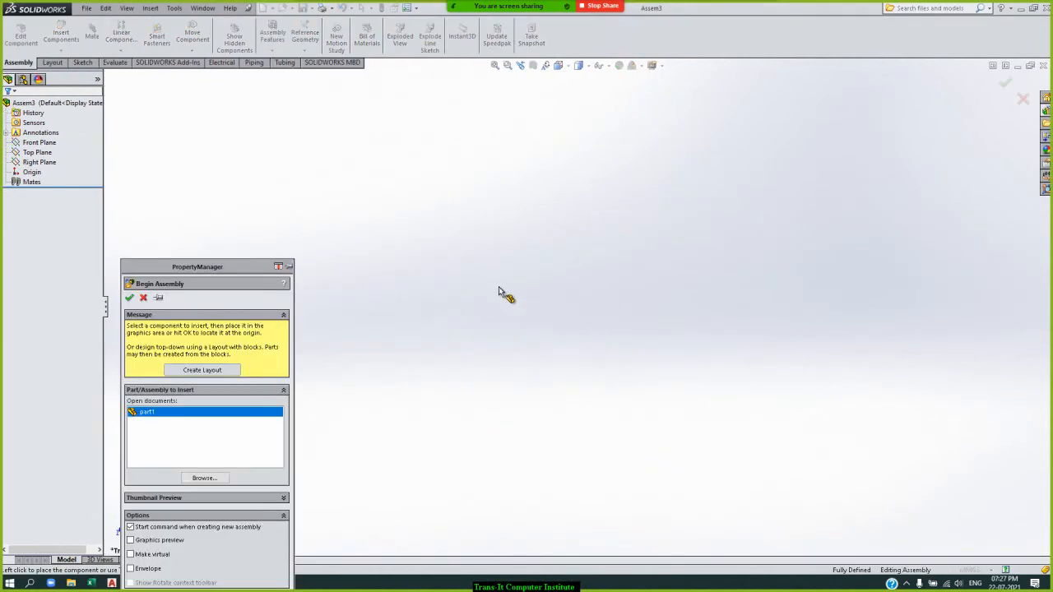
{"action": "left_click", "coordinate": [498, 290]}
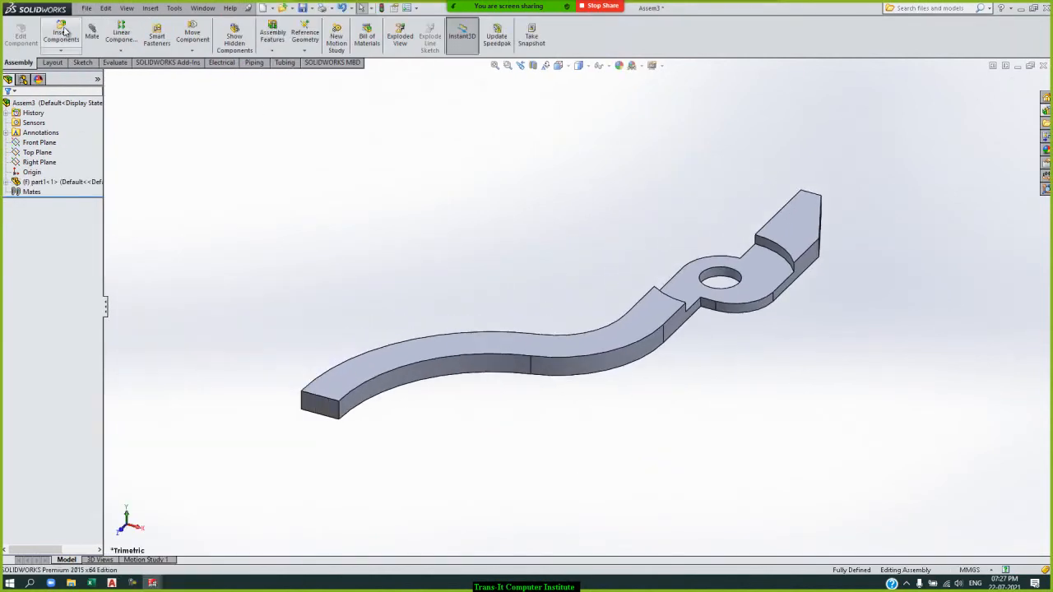
Step: Insert a second instance of part1 into the assembly, placed beside the first one
{"action": "left_click", "coordinate": [61, 34]}
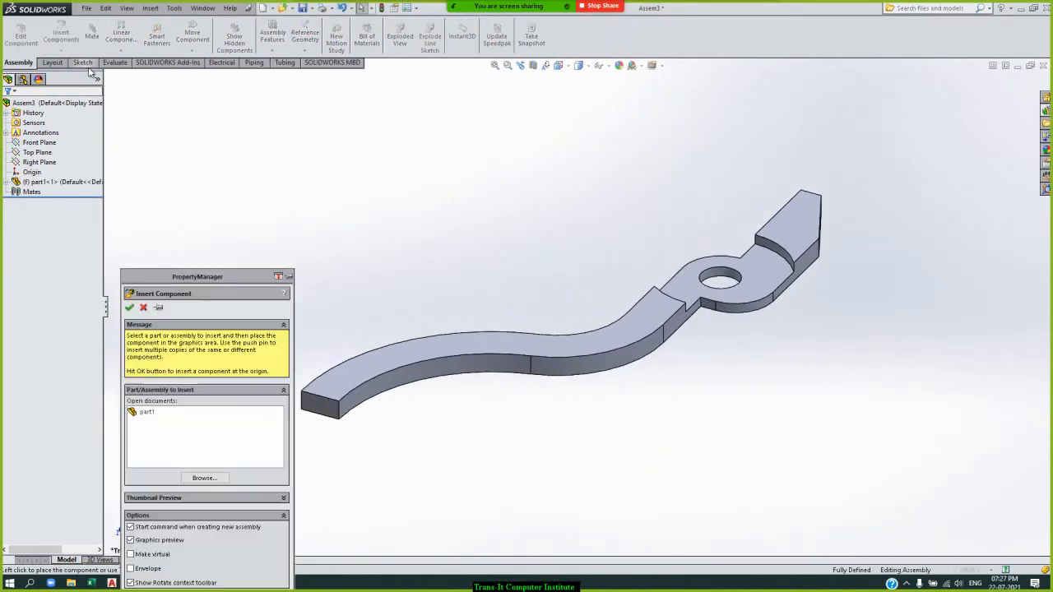
{"action": "left_click", "coordinate": [150, 414]}
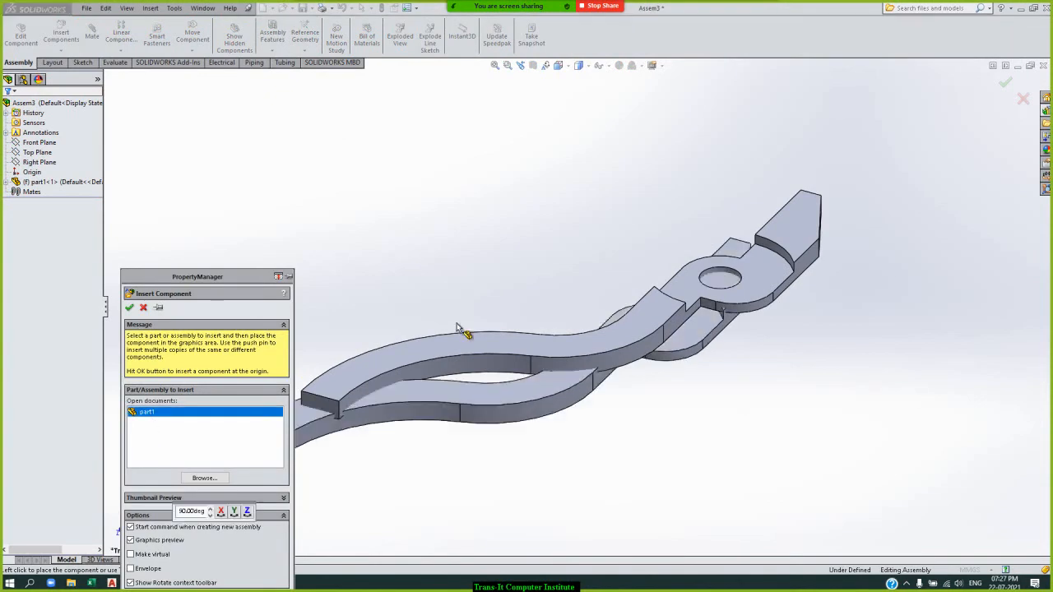
{"action": "left_click", "coordinate": [462, 208]}
Step: Start a Hinge mechanical mate with the pivot hole faces of both part1 instances as the concentric selections
{"action": "left_click", "coordinate": [91, 33]}
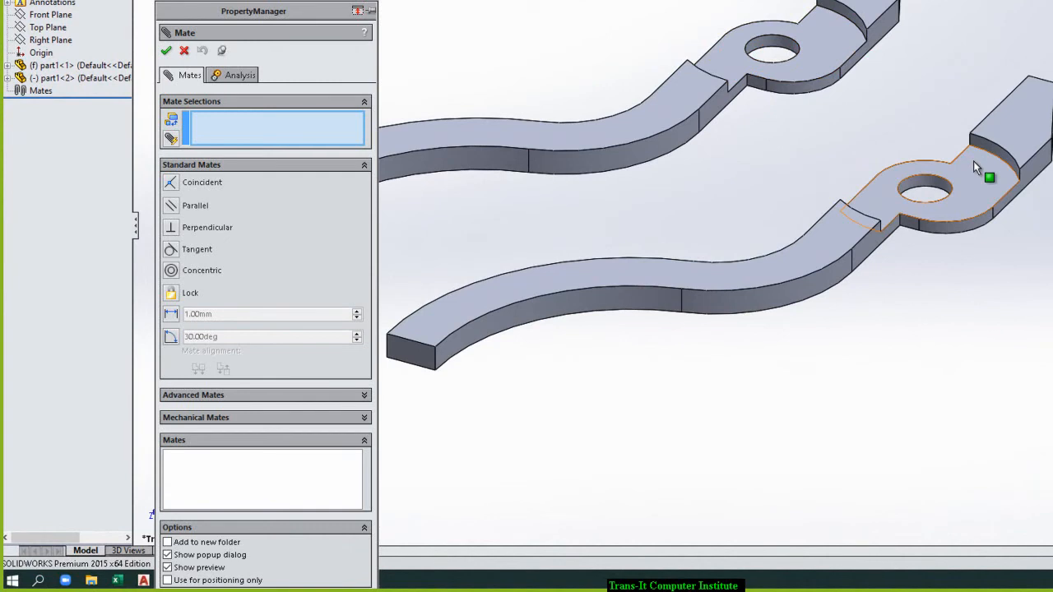
{"action": "left_click", "coordinate": [311, 418]}
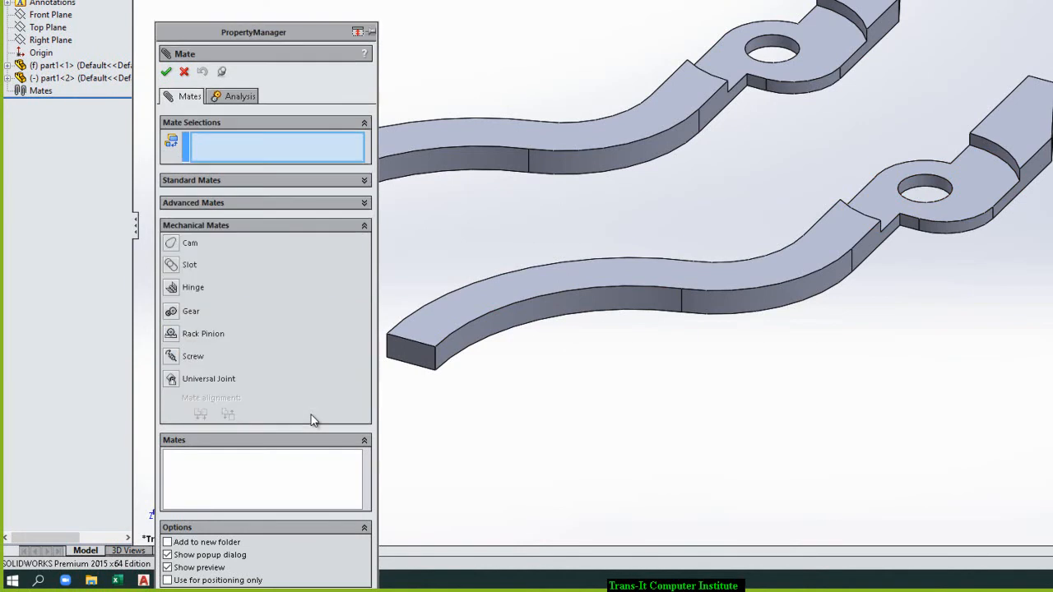
{"action": "left_click", "coordinate": [173, 290]}
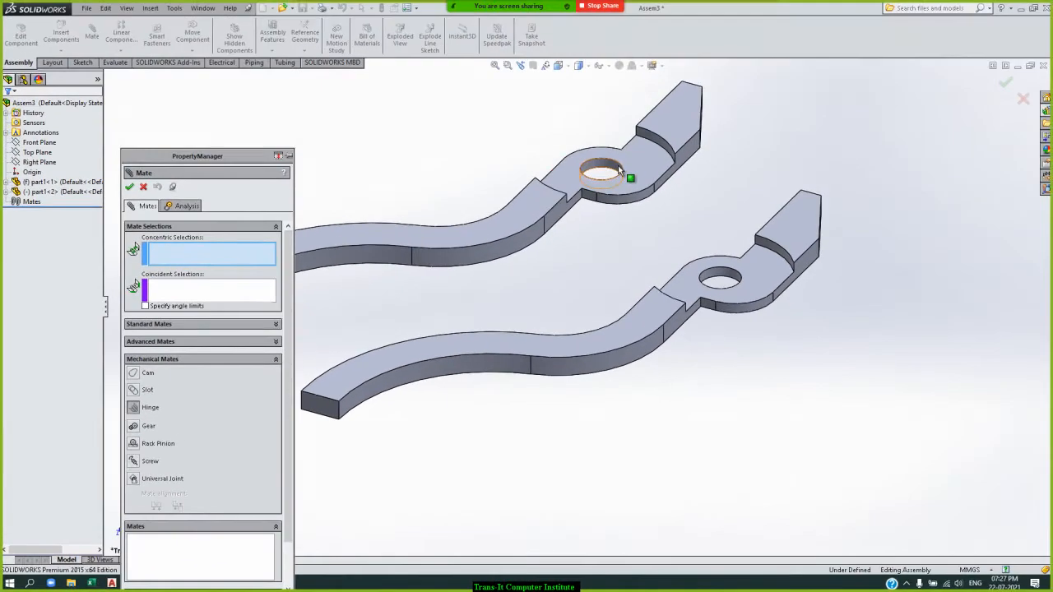
{"action": "left_click", "coordinate": [618, 170]}
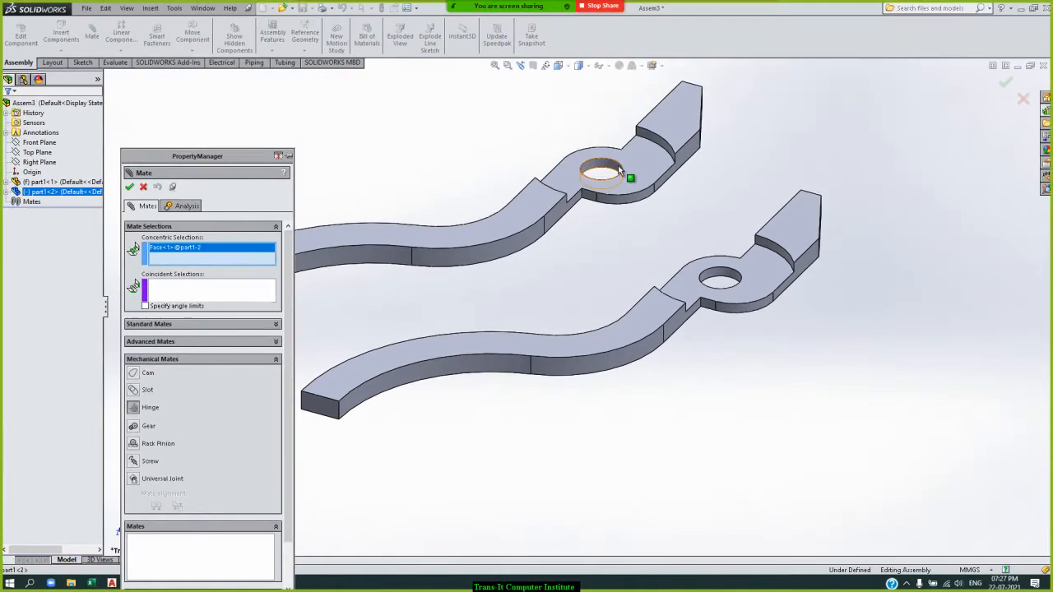
{"action": "left_click", "coordinate": [714, 276]}
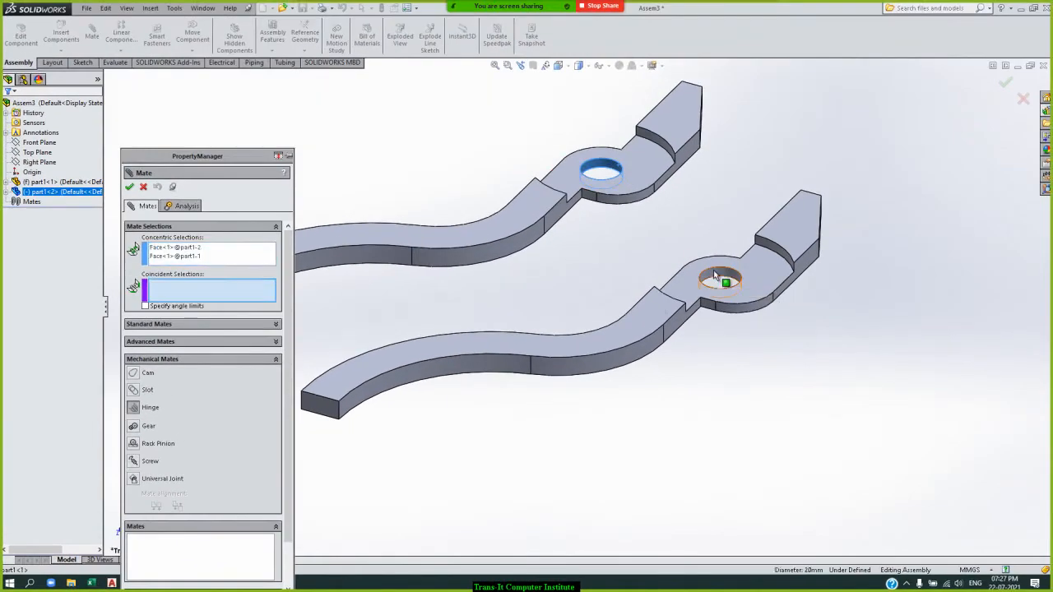
Step: Use the recessed flat faces around both pivot holes as coincident selections, set the alignment to anti-aligned and accept the hinge mate
{"action": "left_click", "coordinate": [760, 260]}
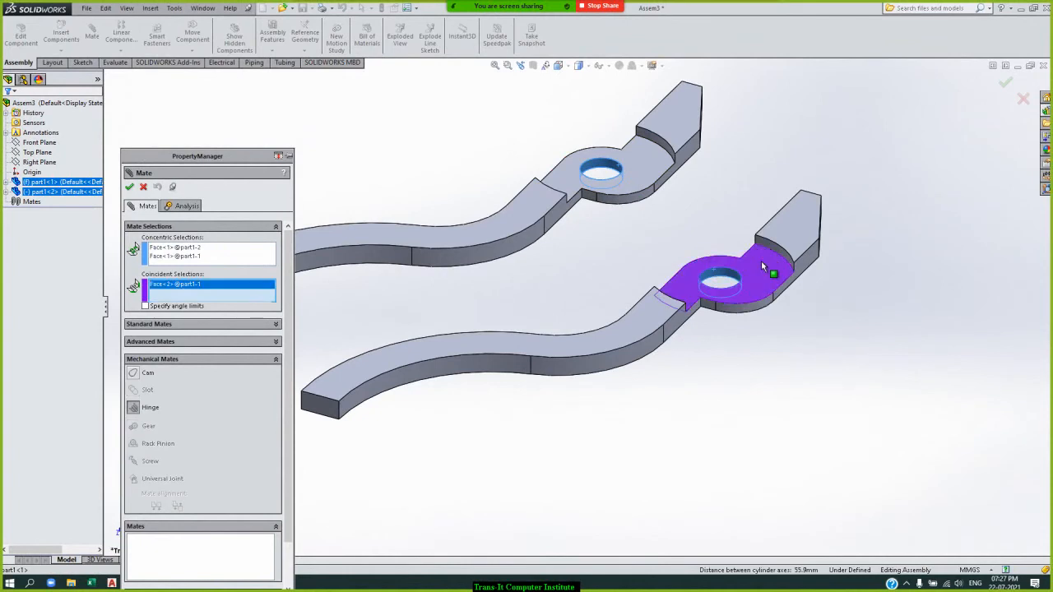
{"action": "left_click", "coordinate": [641, 160]}
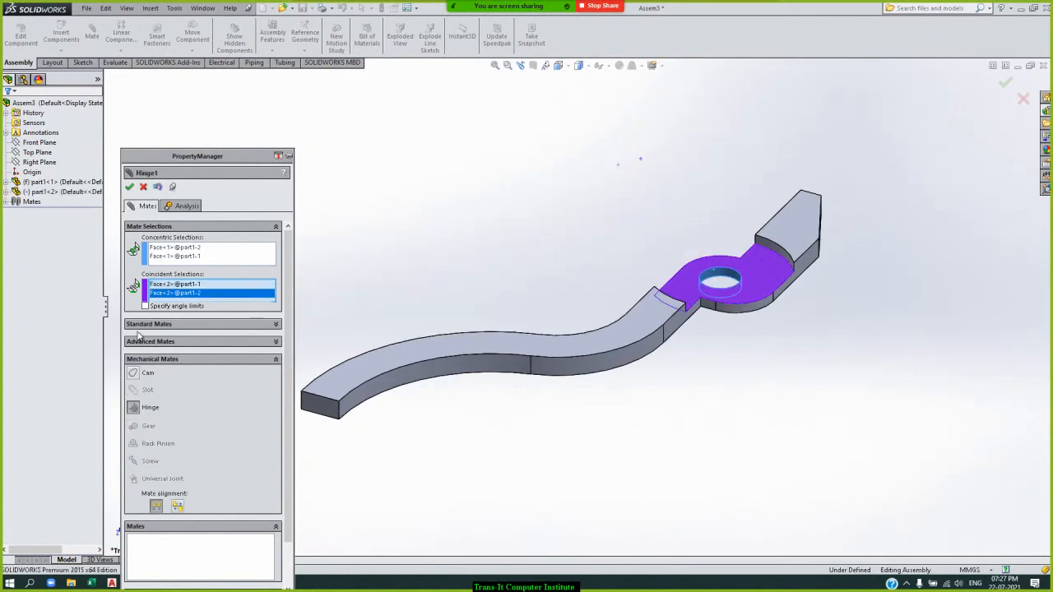
{"action": "left_click", "coordinate": [177, 506]}
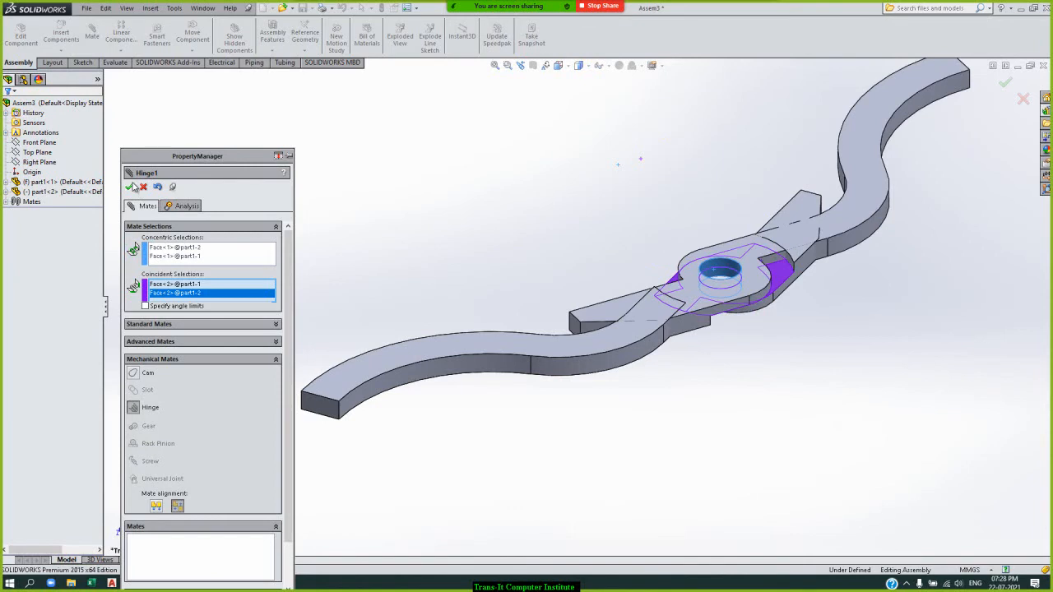
{"action": "left_click", "coordinate": [131, 187]}
Step: Swing the second part1 about the pivot until the plier jaws nearly close, and review the Hinge1 selections before leaving the Mate command
{"action": "left_click_drag", "start_coordinate": [864, 94], "coordinate": [758, 543]}
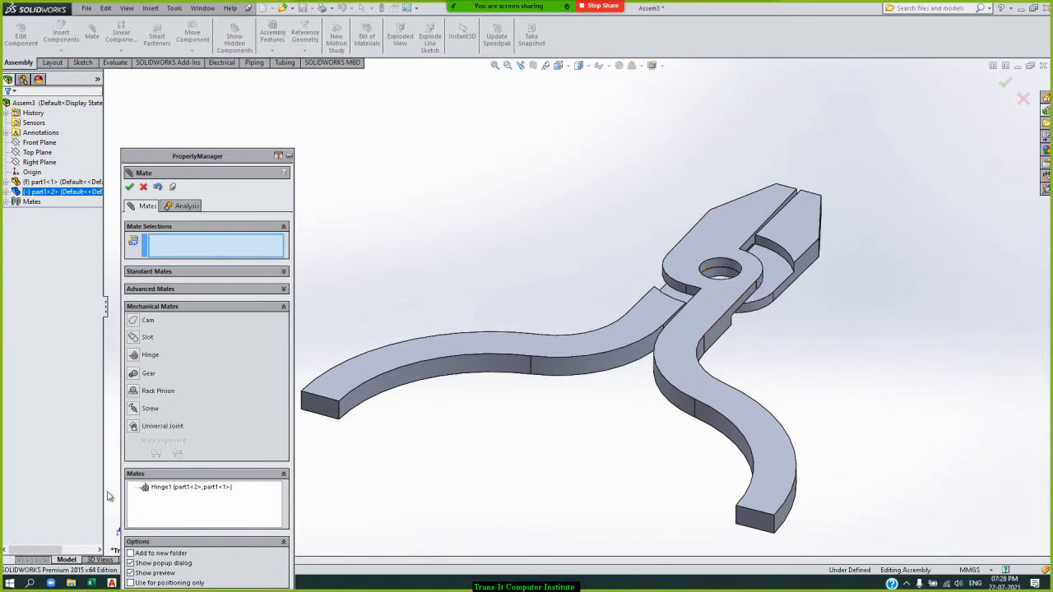
{"action": "left_click", "coordinate": [186, 488]}
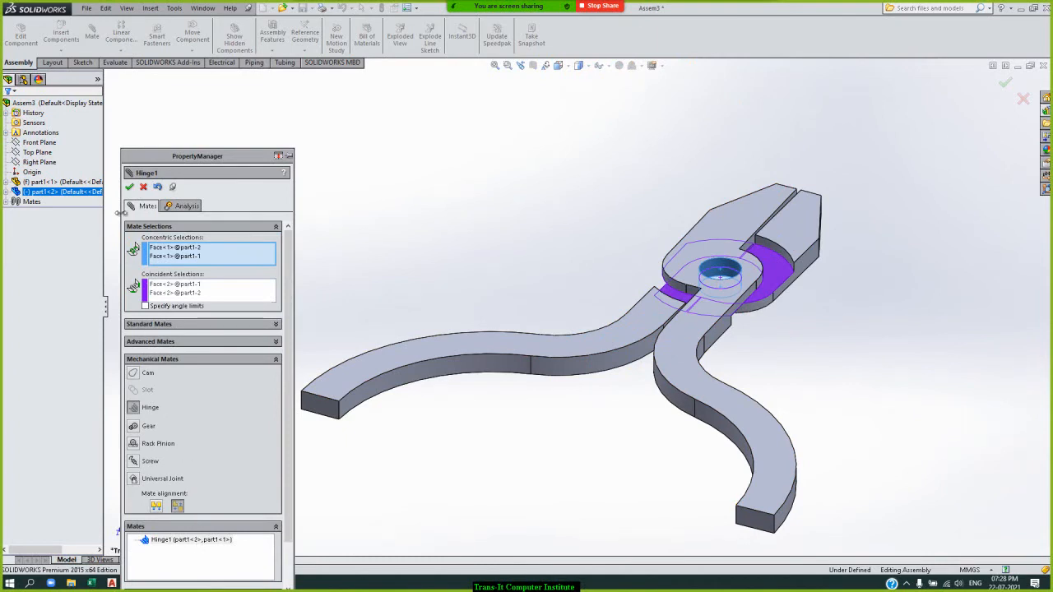
{"action": "left_click", "coordinate": [129, 187]}
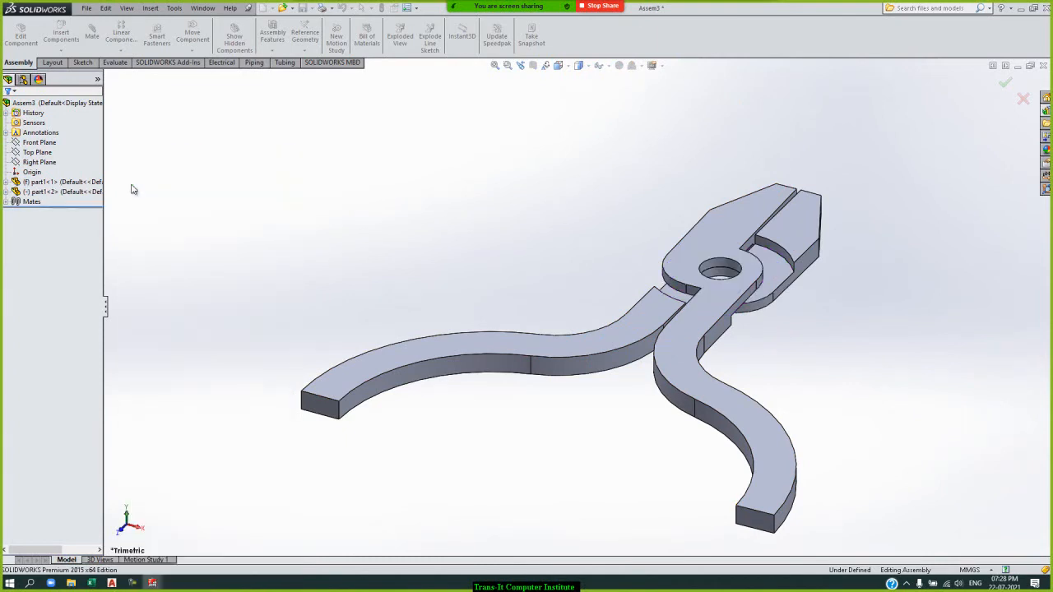
Step: Edit the Hinge1 mate and enable its angle limits
{"action": "left_click", "coordinate": [6, 202]}
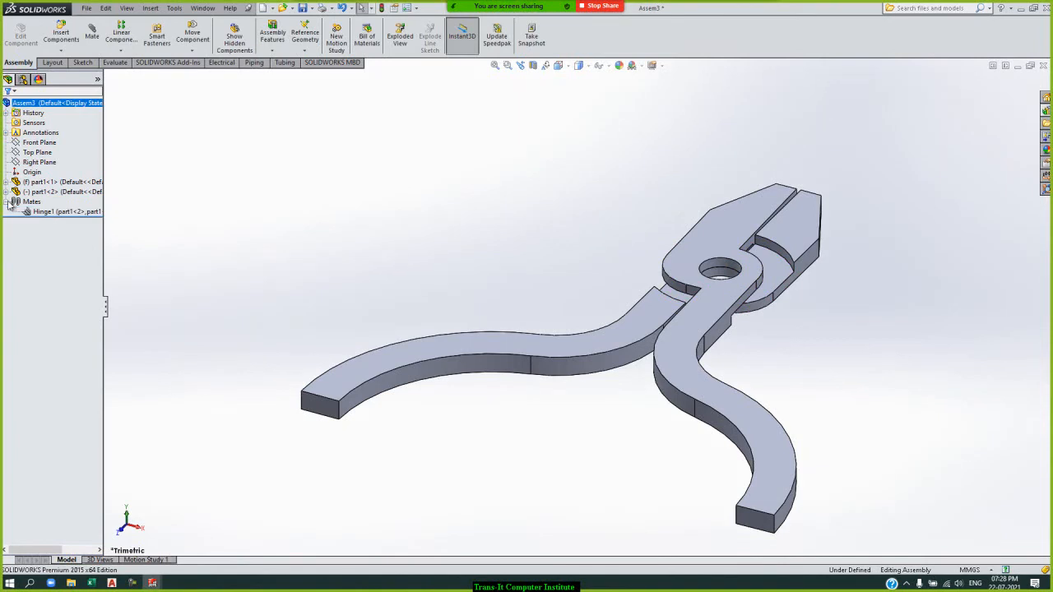
{"action": "left_click", "coordinate": [43, 212]}
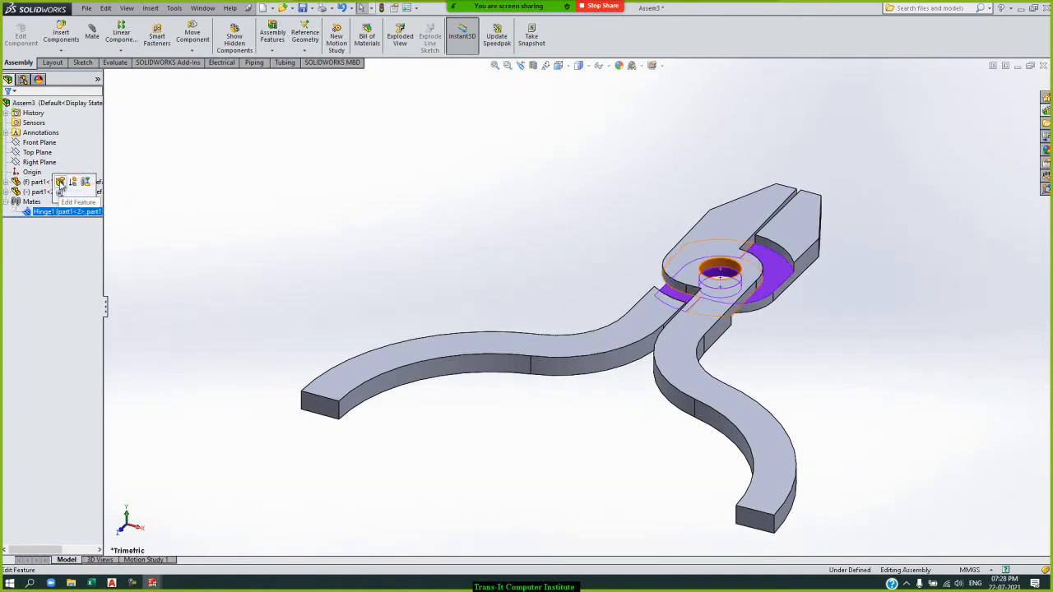
{"action": "left_click", "coordinate": [59, 184]}
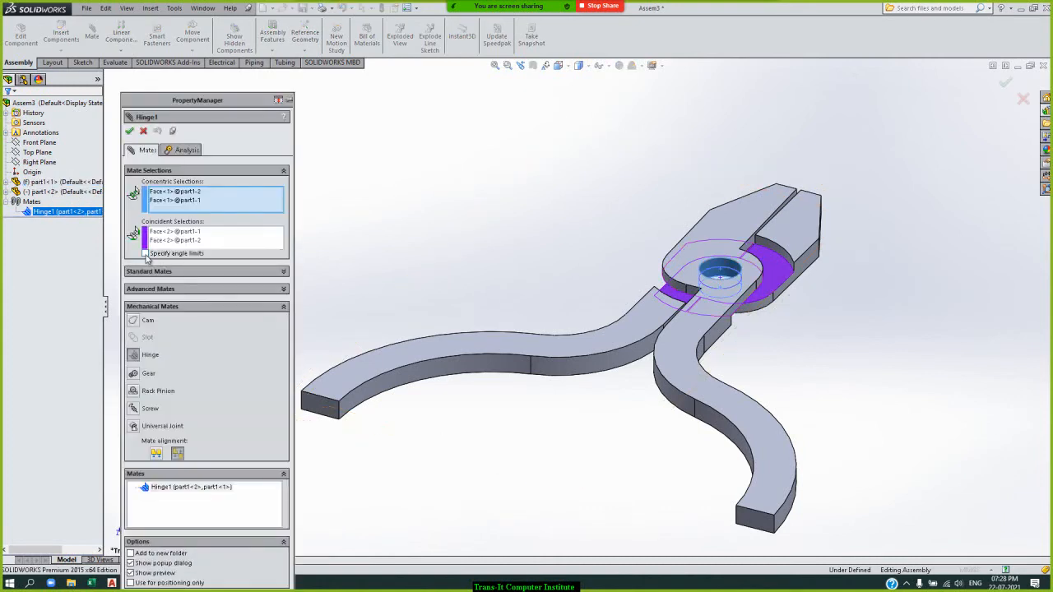
{"action": "left_click", "coordinate": [146, 254]}
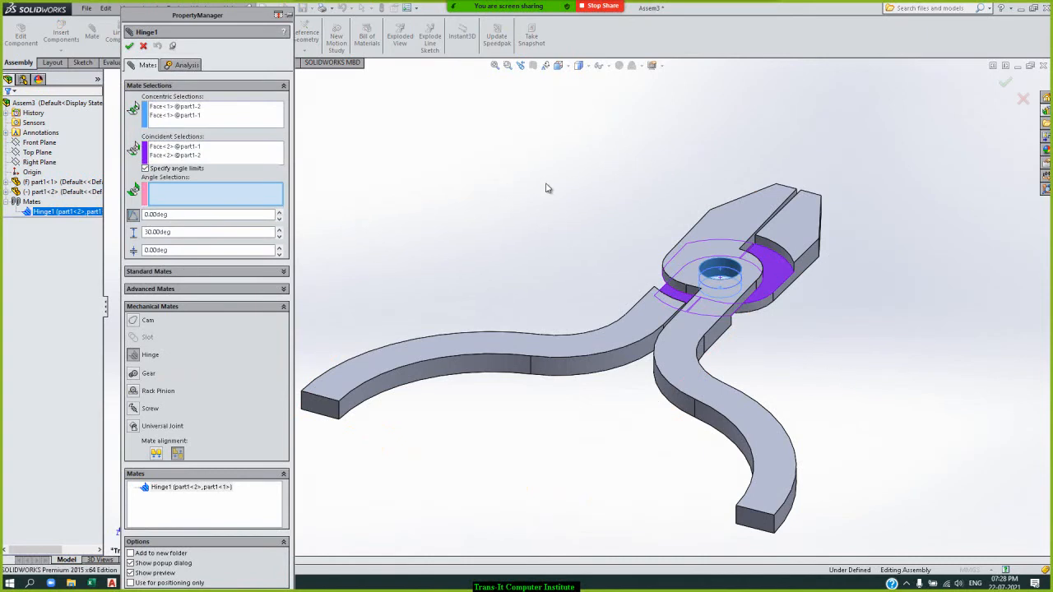
Step: Choose the tip end face of the fixed jaw and the inner gripping face of the movable jaw as the angle selections
{"action": "key", "text": "ctrl+5"}
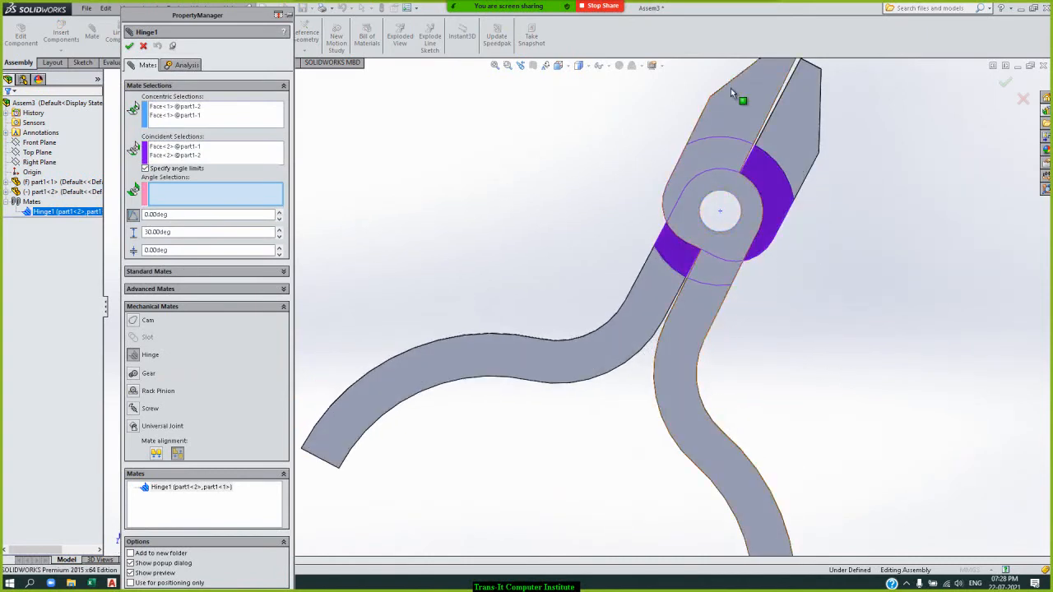
{"action": "scroll", "coordinate": [752, 124], "scroll_direction": "up", "scroll_amount": 3}
{"action": "scroll", "coordinate": [731, 165], "scroll_direction": "down", "scroll_amount": 4}
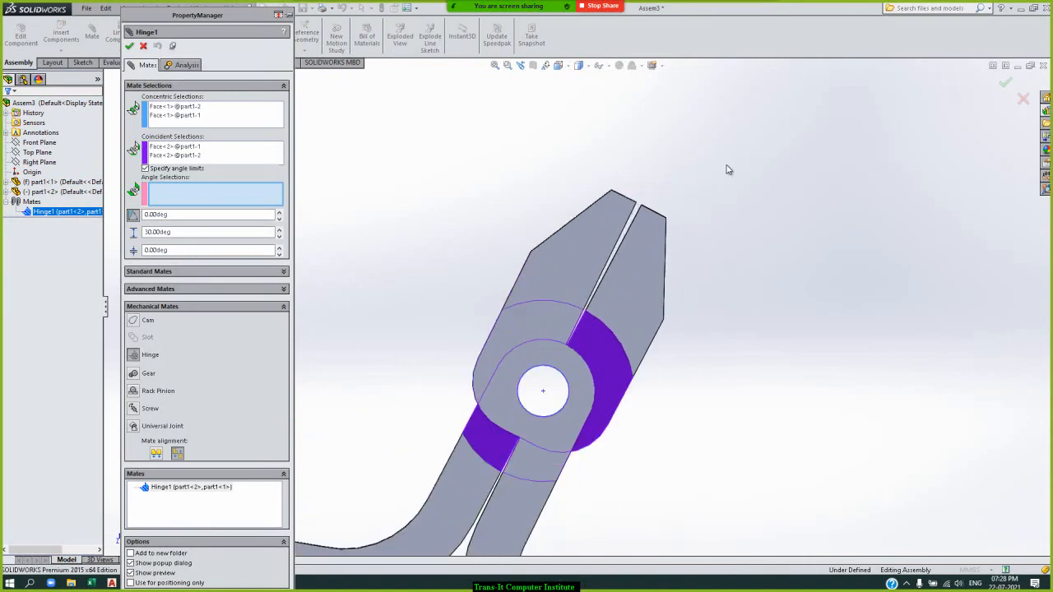
{"action": "scroll", "coordinate": [726, 169], "scroll_direction": "down", "scroll_amount": 2}
{"action": "key", "text": "Left"}
{"action": "key", "text": "Left"}
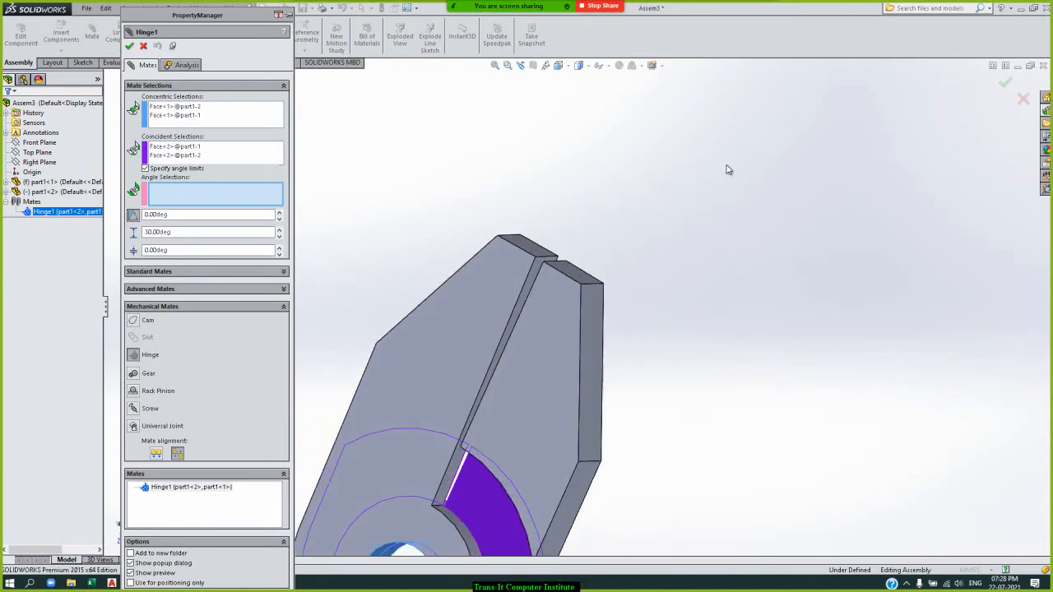
{"action": "left_click", "coordinate": [573, 272]}
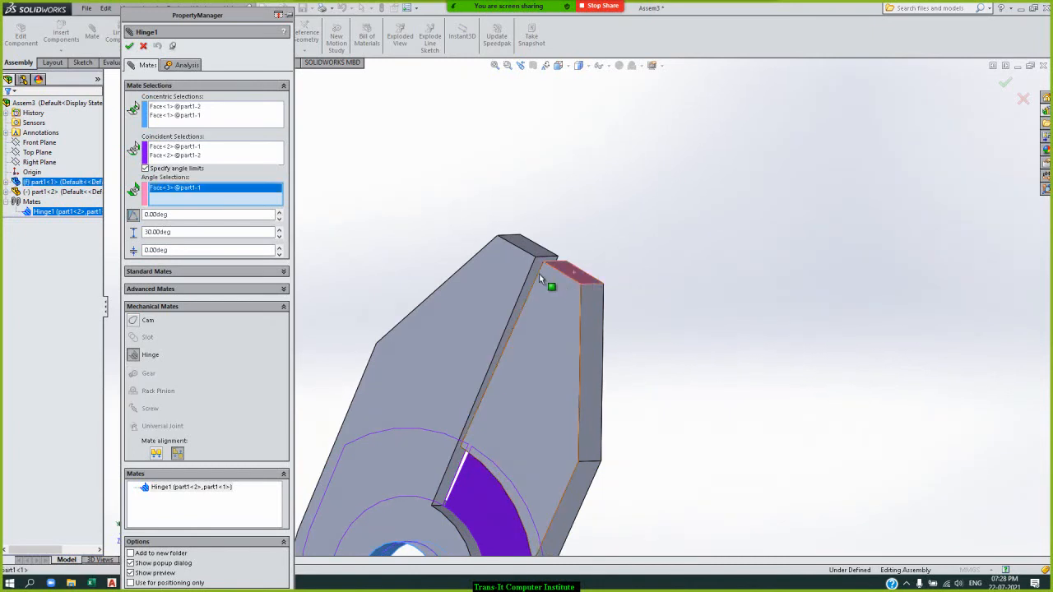
{"action": "left_click", "coordinate": [535, 283]}
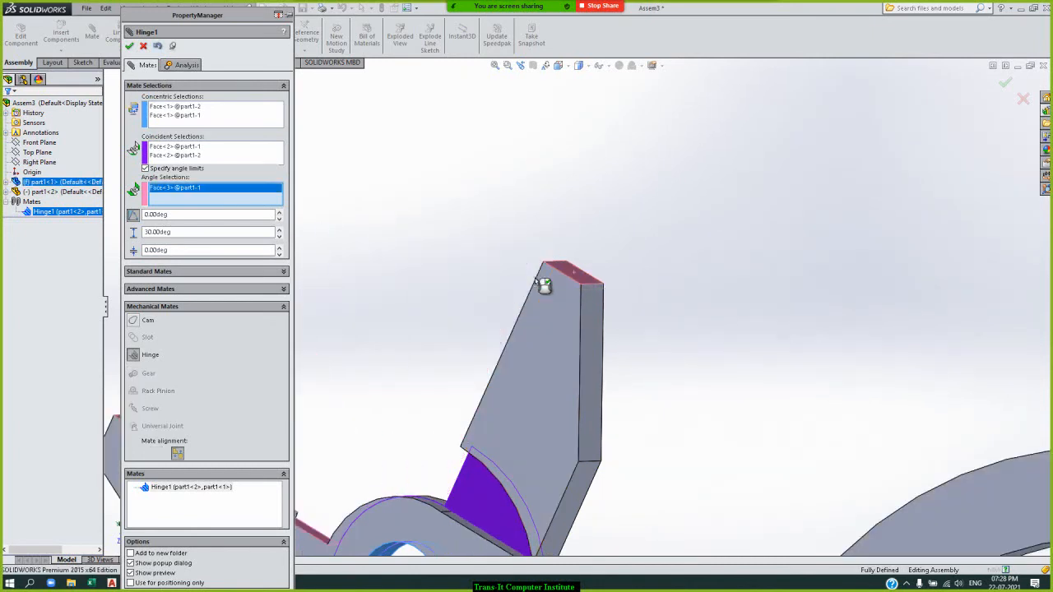
Step: Set the hinge's maximum angle to 90 degrees, accept the mate and try to rotate the second part1 about the pivot
{"action": "double_click", "coordinate": [194, 232]}
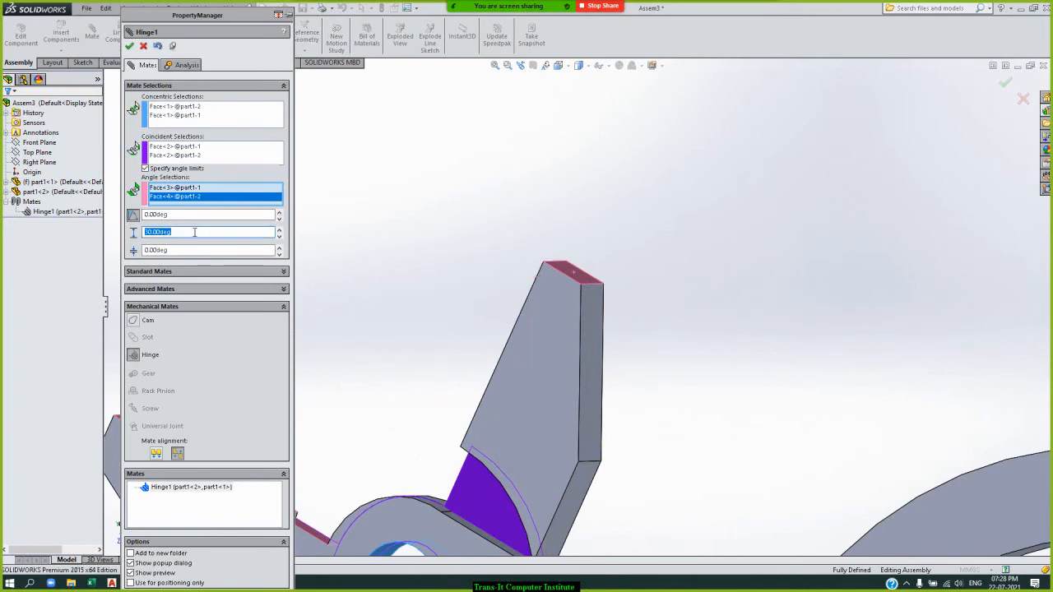
{"action": "type", "text": "90"}
{"action": "key", "text": "Return"}
{"action": "left_click", "coordinate": [130, 46]}
{"action": "left_click", "coordinate": [132, 48]}
{"action": "key", "text": "f"}
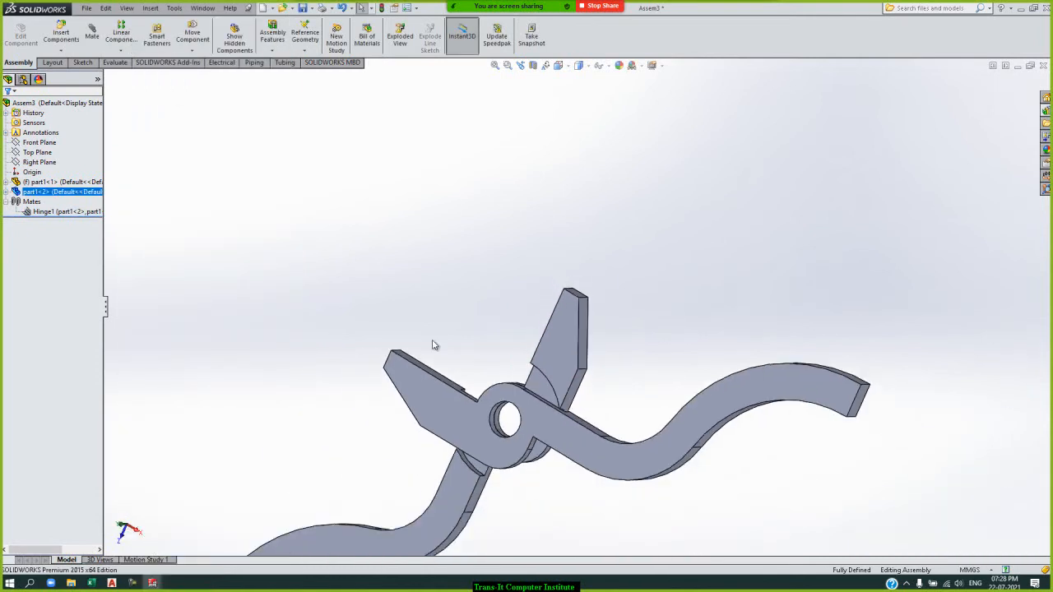
{"action": "left_click", "coordinate": [676, 461]}
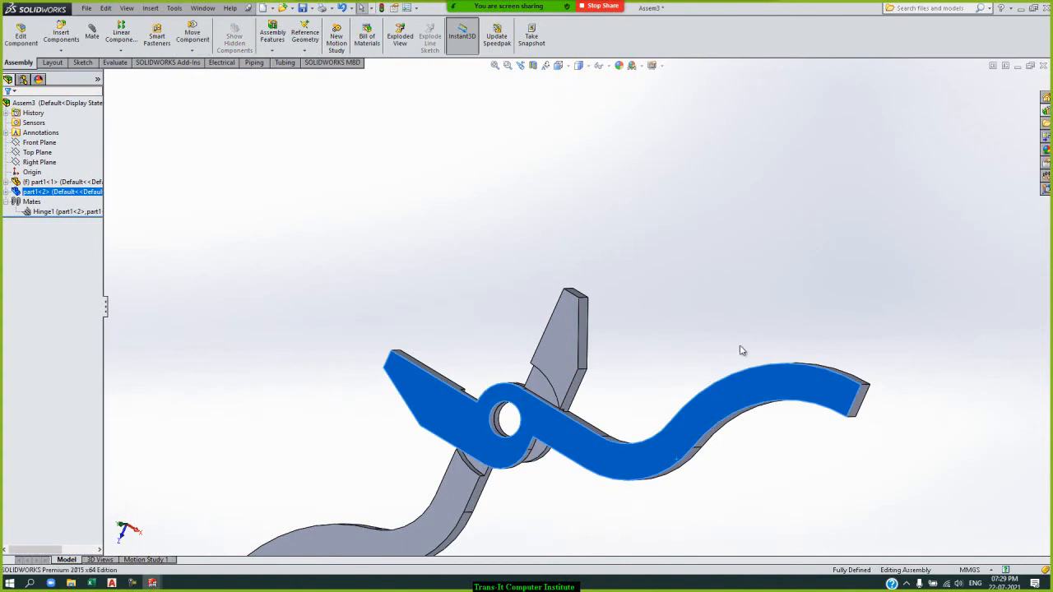
{"action": "left_click_drag", "start_coordinate": [763, 365], "coordinate": [549, 463]}
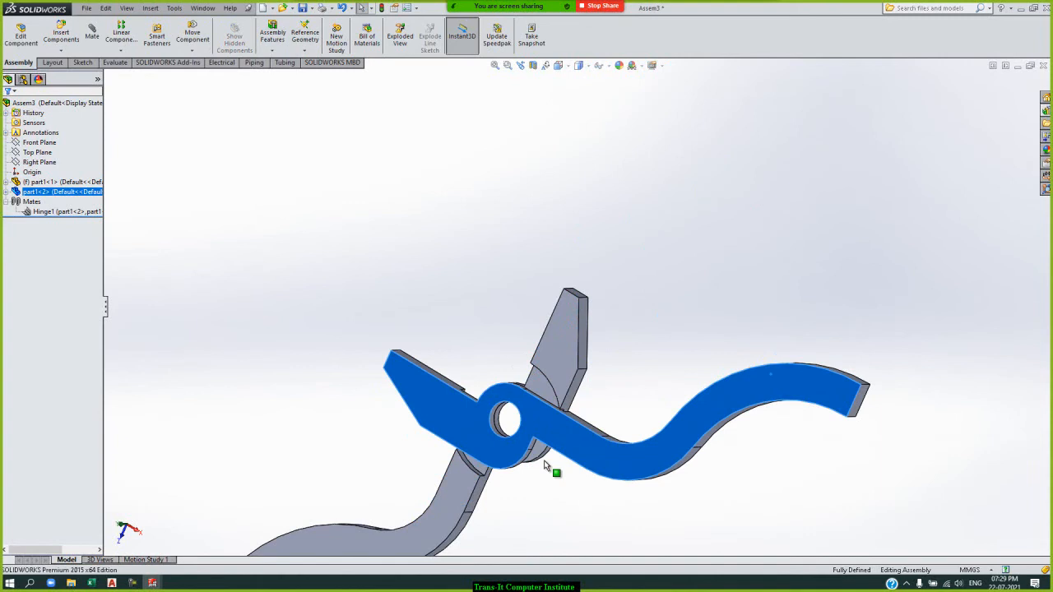
Step: Reopen Hinge1 for editing, try the aligned mate orientation and switch it back to anti-aligned
{"action": "left_click", "coordinate": [66, 212]}
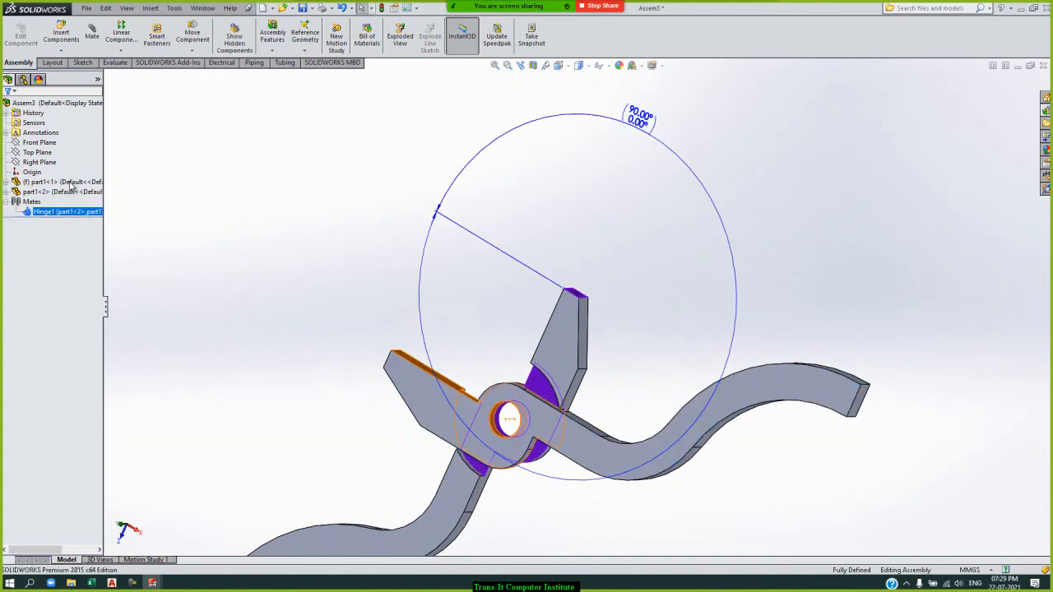
{"action": "left_click", "coordinate": [72, 188]}
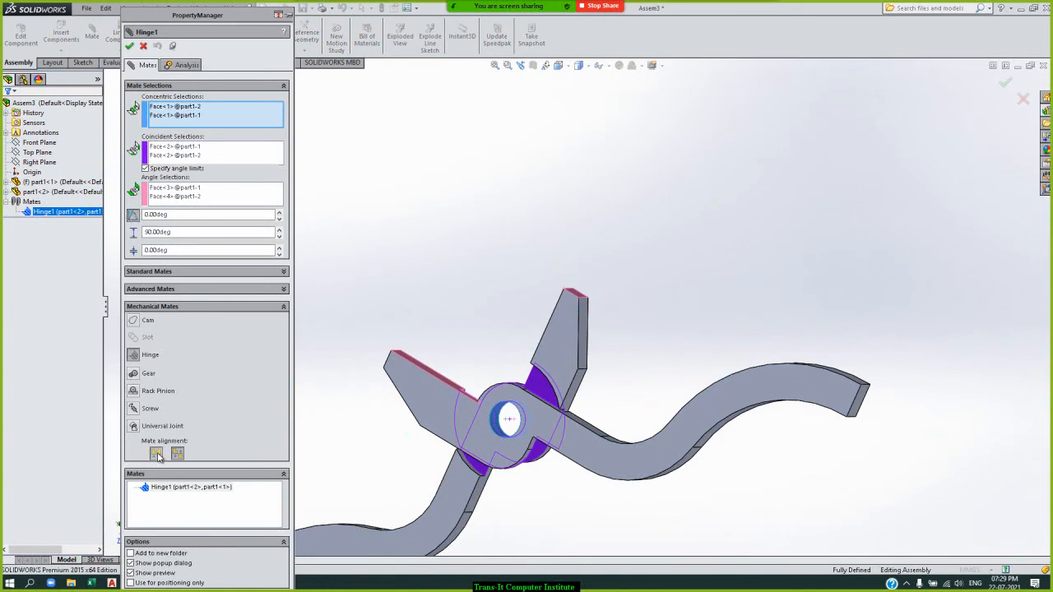
{"action": "left_click", "coordinate": [157, 454]}
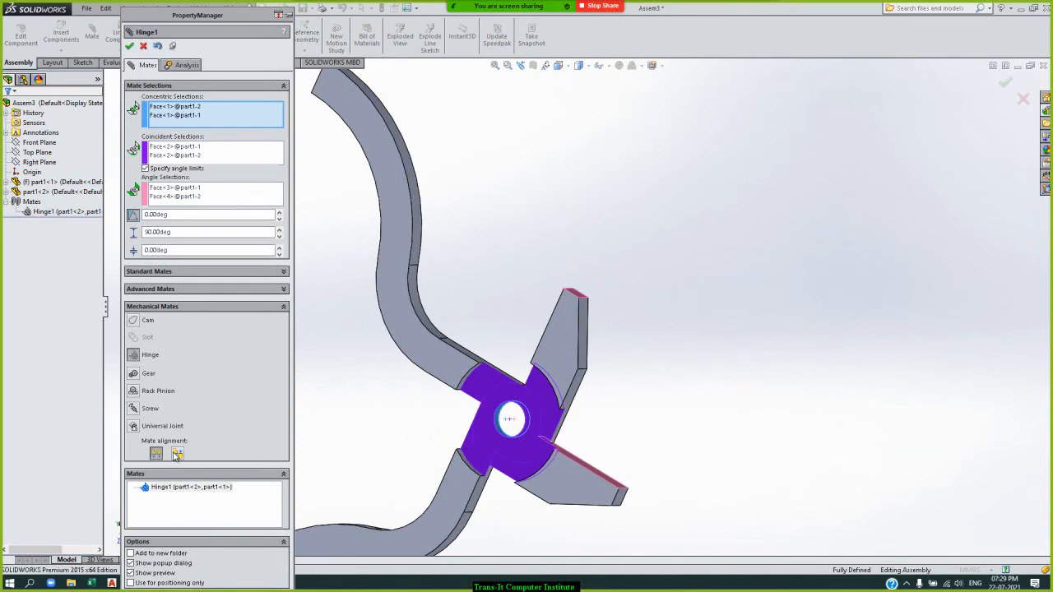
{"action": "left_click", "coordinate": [176, 454]}
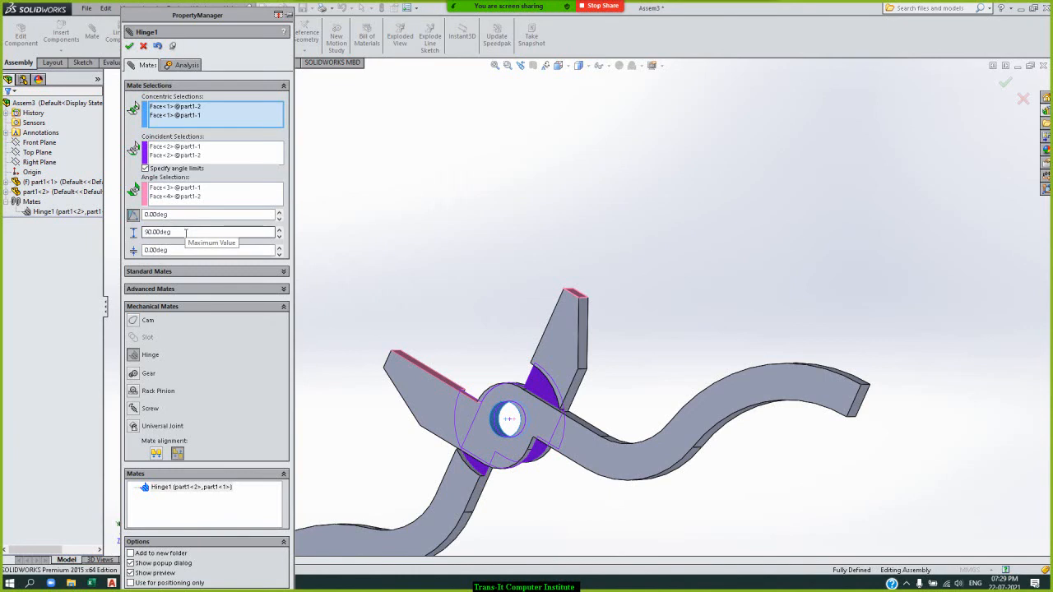
Step: Remove and reselect the fixed jaw's end face in the hinge mate's angle selections, accept the mate and try rotating the movable handle
{"action": "right_click", "coordinate": [200, 190]}
{"action": "left_click", "coordinate": [213, 206]}
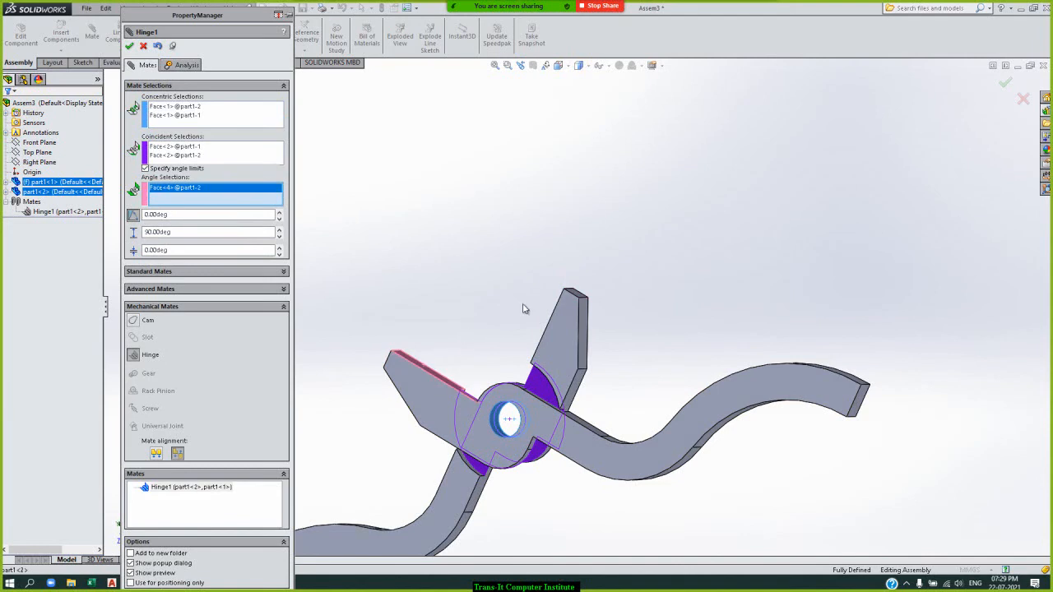
{"action": "left_click", "coordinate": [574, 297]}
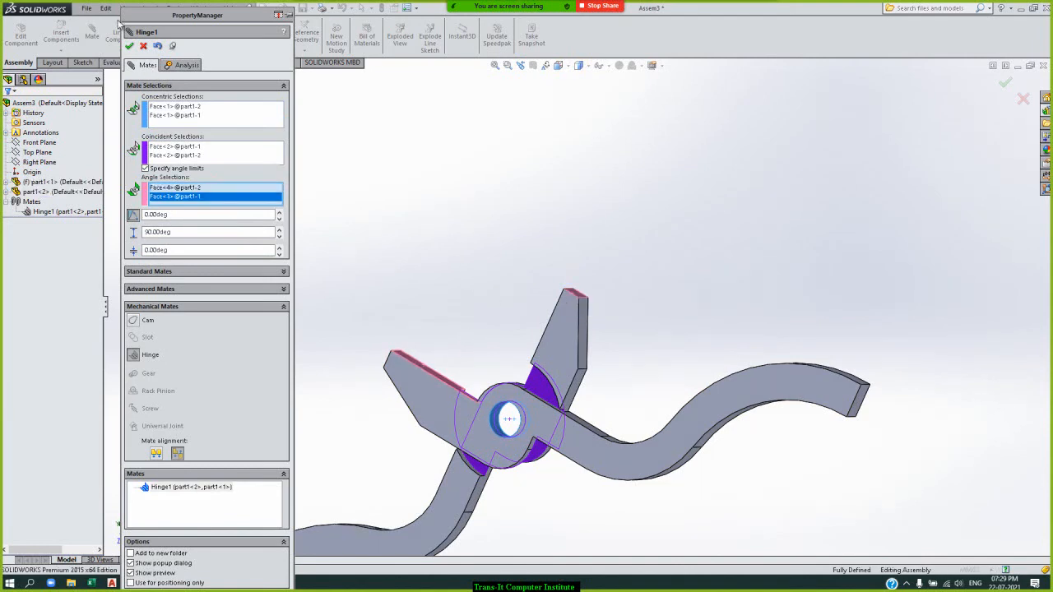
{"action": "left_click", "coordinate": [129, 46]}
{"action": "left_click", "coordinate": [129, 46]}
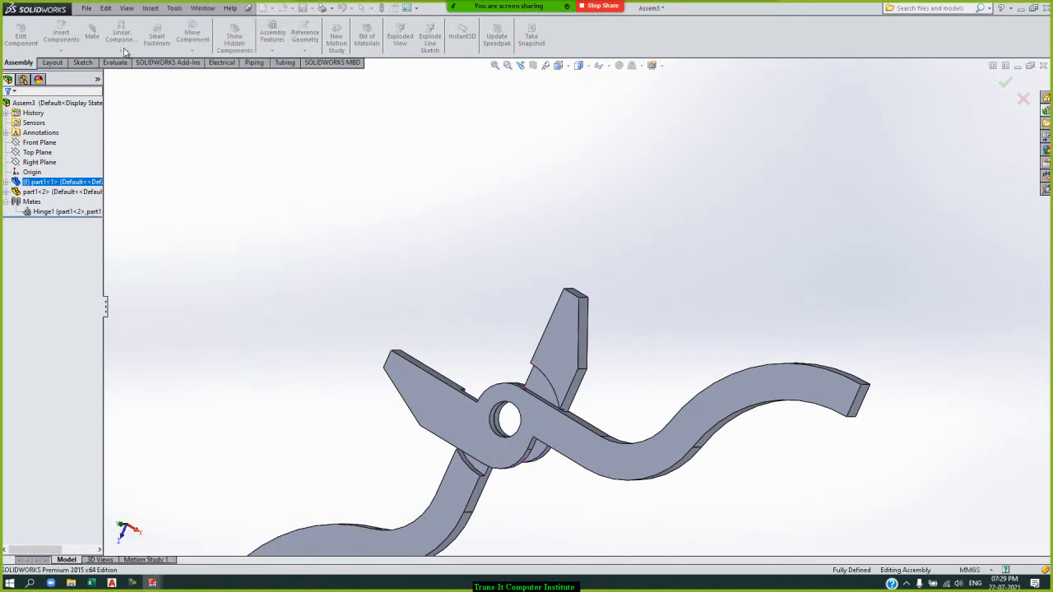
{"action": "left_click_drag", "start_coordinate": [862, 397], "coordinate": [718, 465]}
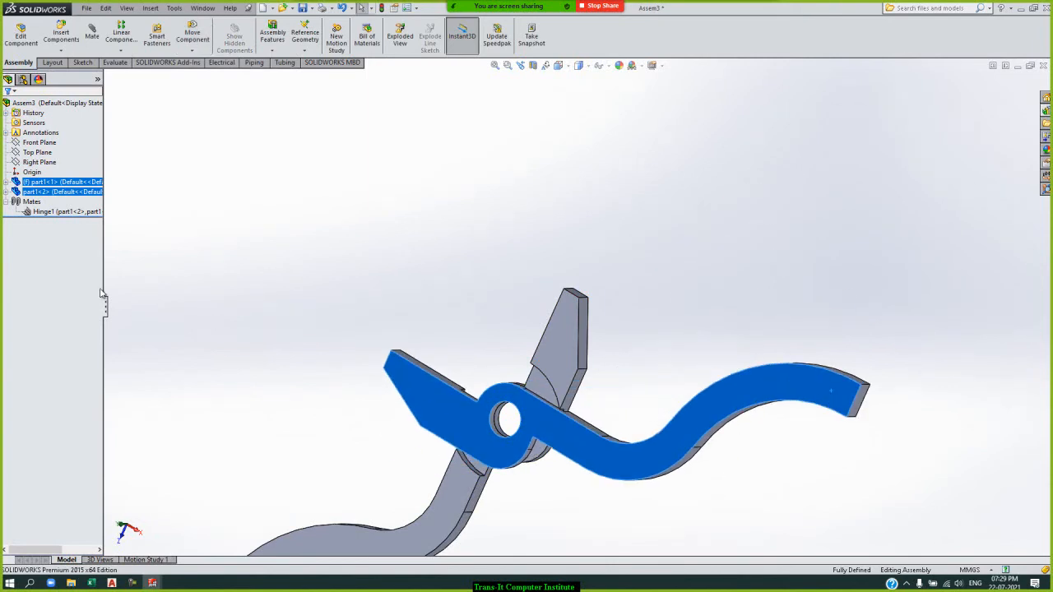
Step: Edit the hinge mate, set its maximum angle to 359 degrees and try a minimum angle of 27 degrees
{"action": "left_click", "coordinate": [72, 213]}
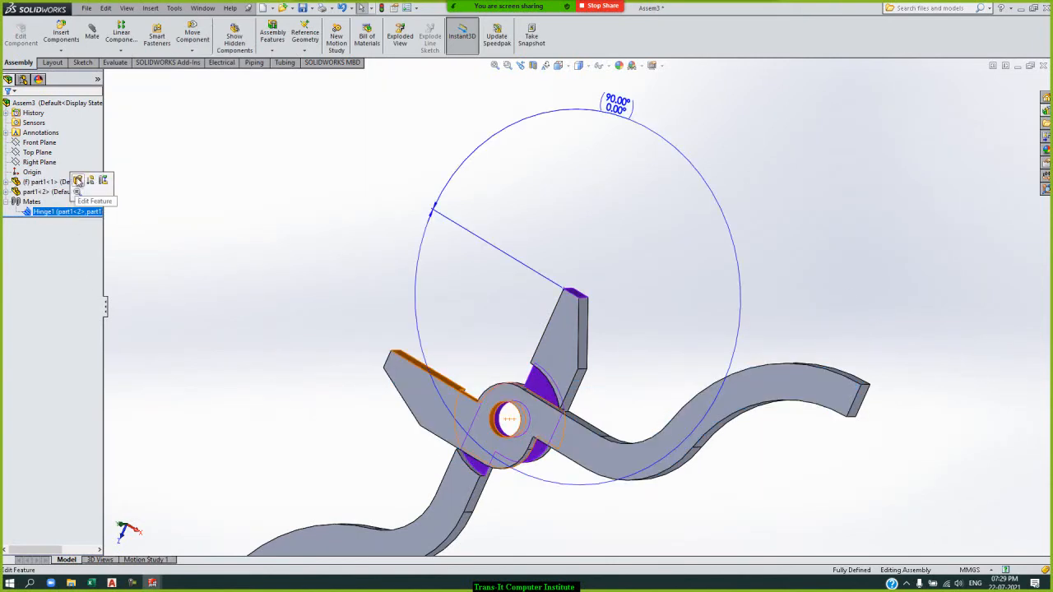
{"action": "left_click", "coordinate": [78, 182]}
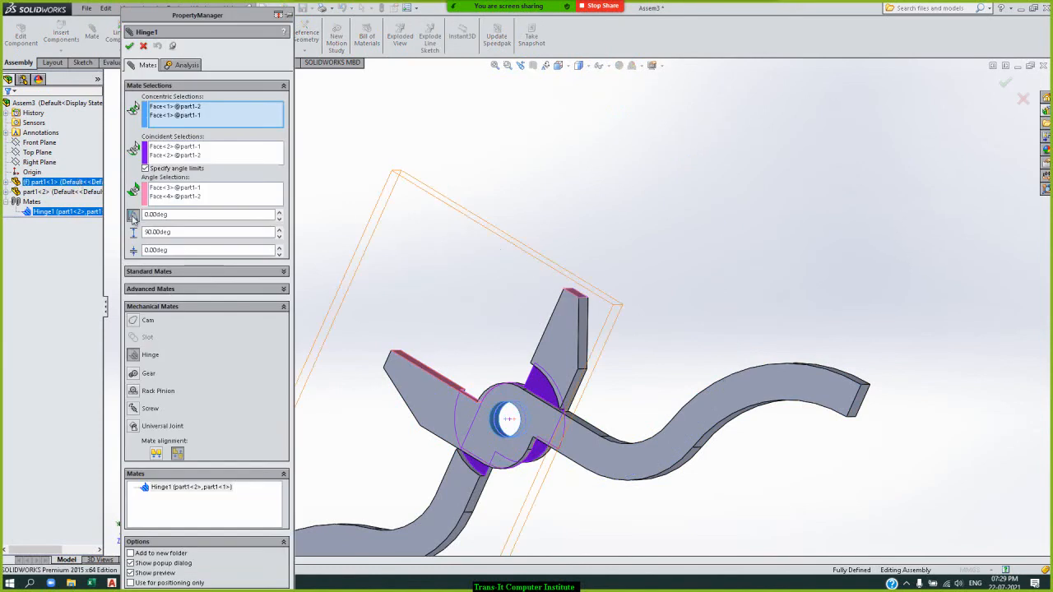
{"action": "double_click", "coordinate": [207, 232]}
{"action": "type", "text": "35"}
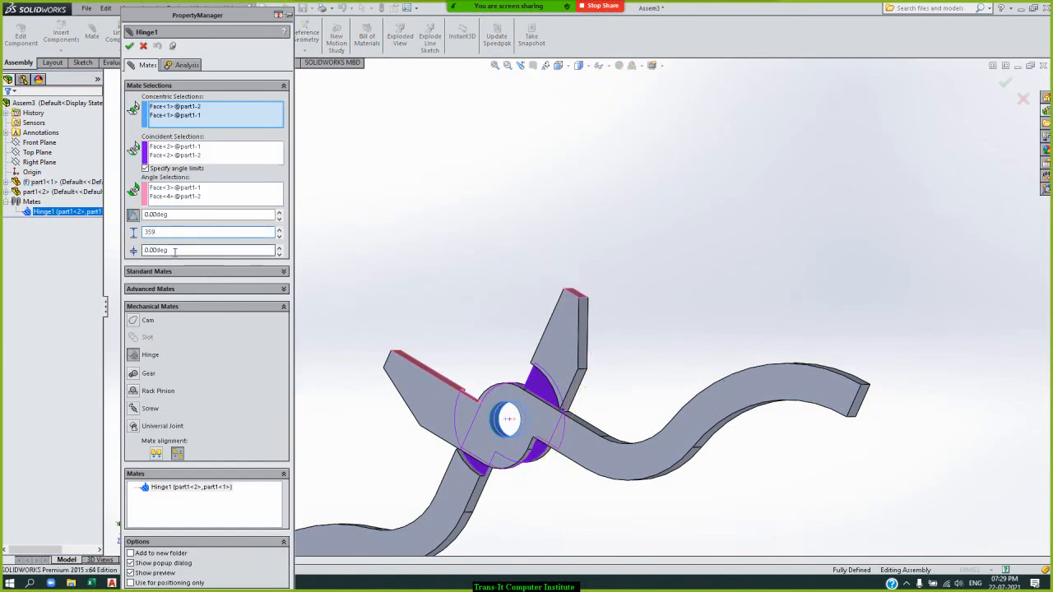
{"action": "double_click", "coordinate": [175, 252]}
{"action": "type", "text": "27"}
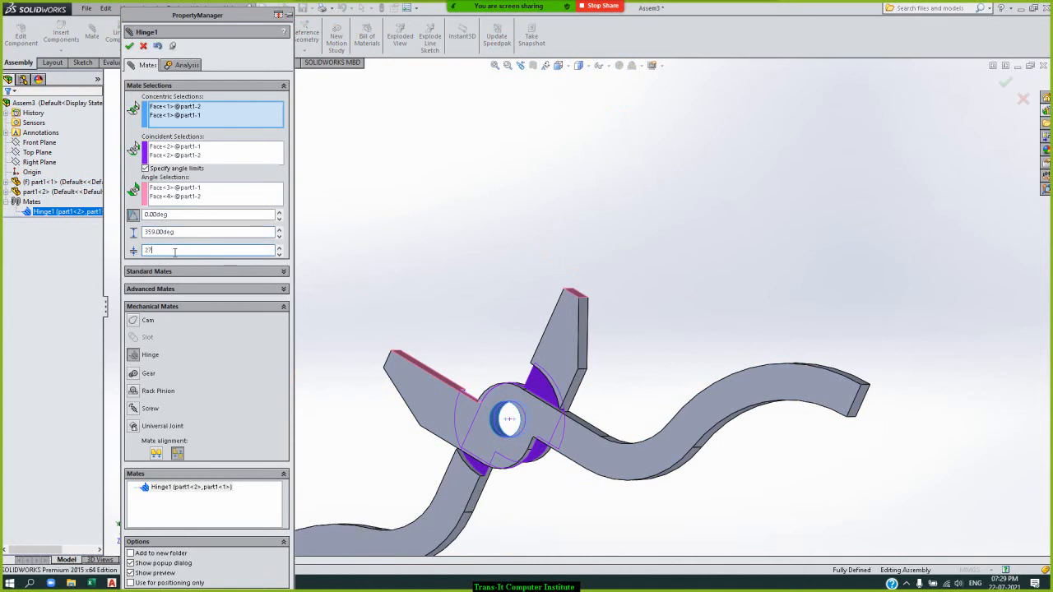
{"action": "key", "text": "Return"}
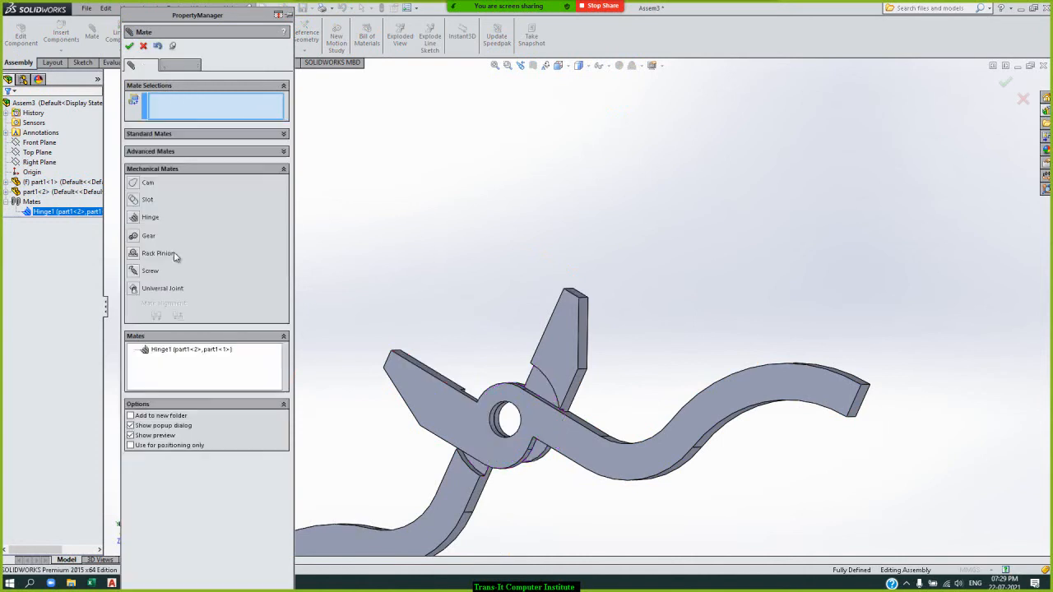
Step: Reopen the hinge mate and try to set its minimum angle to 180 degrees and swing the handle
{"action": "left_click", "coordinate": [188, 351]}
{"action": "double_click", "coordinate": [189, 251]}
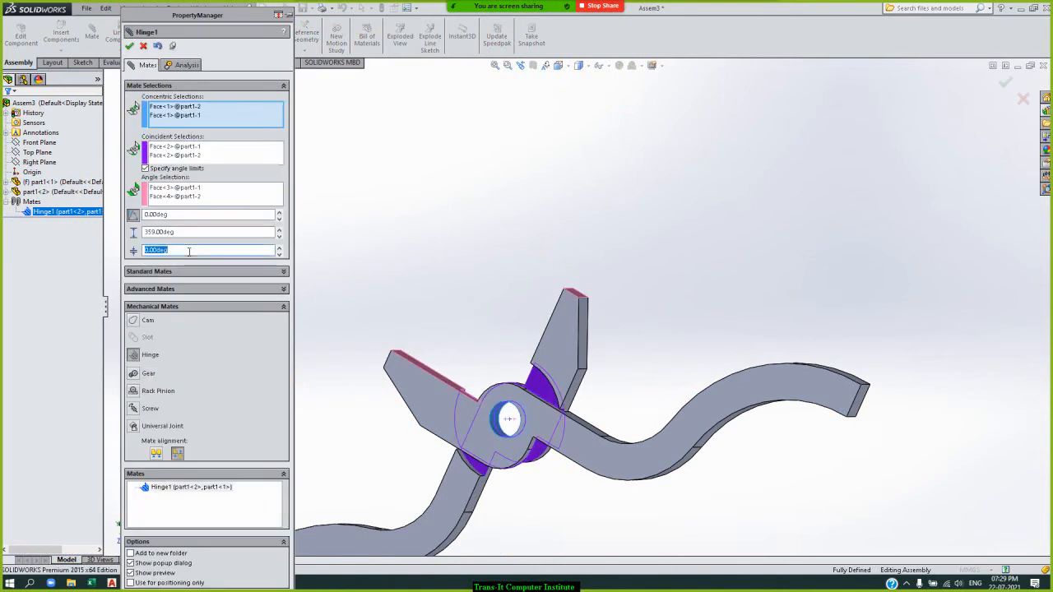
{"action": "type", "text": "2"}
{"action": "double_click", "coordinate": [169, 250]}
{"action": "type", "text": "180"}
{"action": "key", "text": "Return"}
{"action": "left_click_drag", "start_coordinate": [719, 442], "coordinate": [717, 339]}
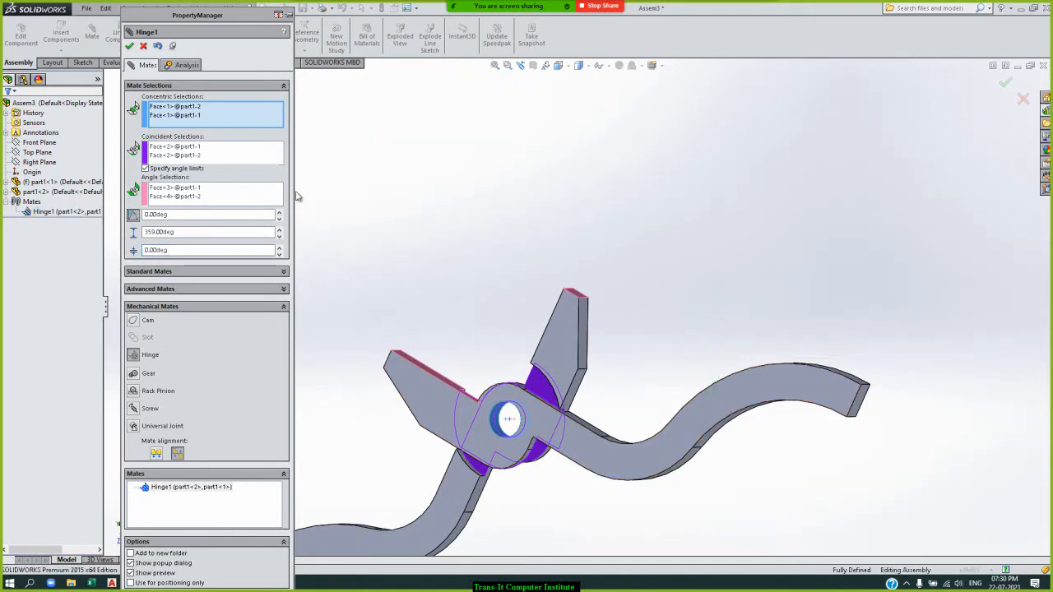
Step: Accept the hinge mate and rotate the movable plier half so its jaw swings towards the fixed jaw
{"action": "left_click", "coordinate": [129, 46]}
{"action": "left_click", "coordinate": [129, 46]}
{"action": "left_click_drag", "start_coordinate": [734, 392], "coordinate": [556, 545]}
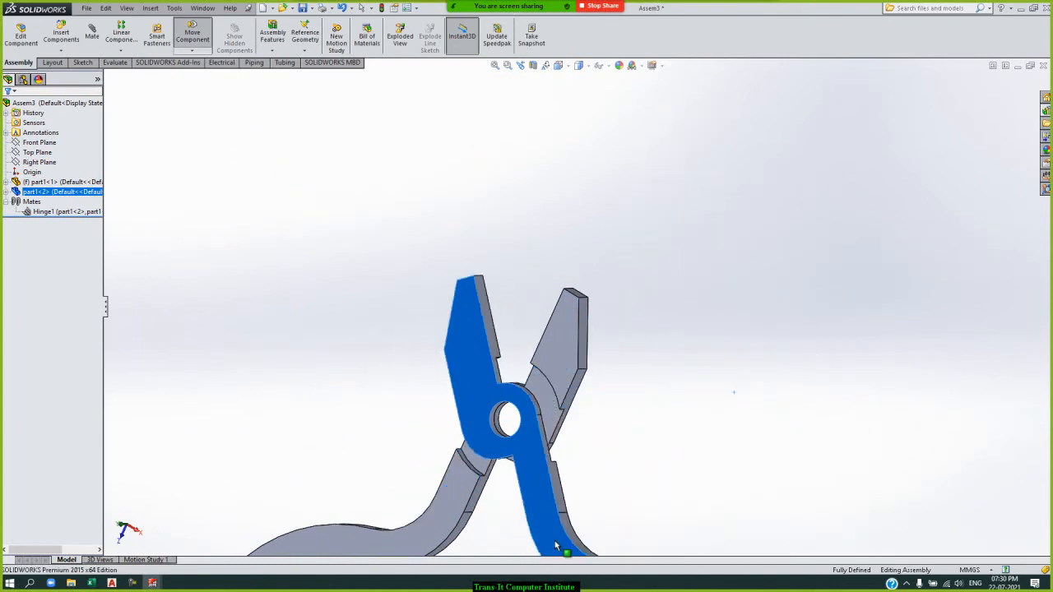
{"action": "key", "text": "Escape"}
Step: Edit the hinge mate's angle limits to a maximum of 359 degrees and a minimum of 0 degrees
{"action": "left_click", "coordinate": [68, 211]}
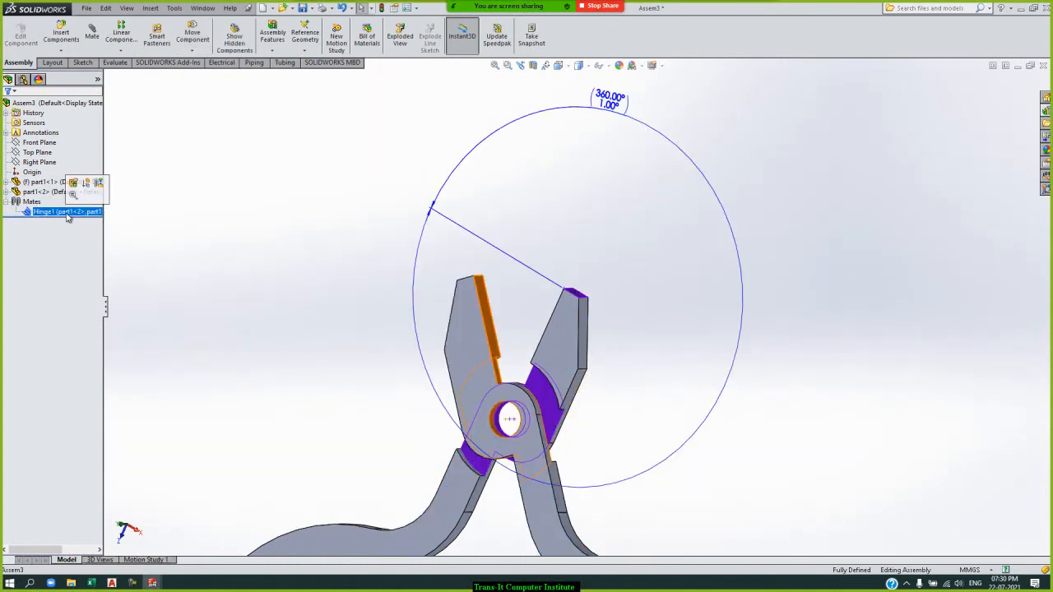
{"action": "left_click", "coordinate": [73, 183]}
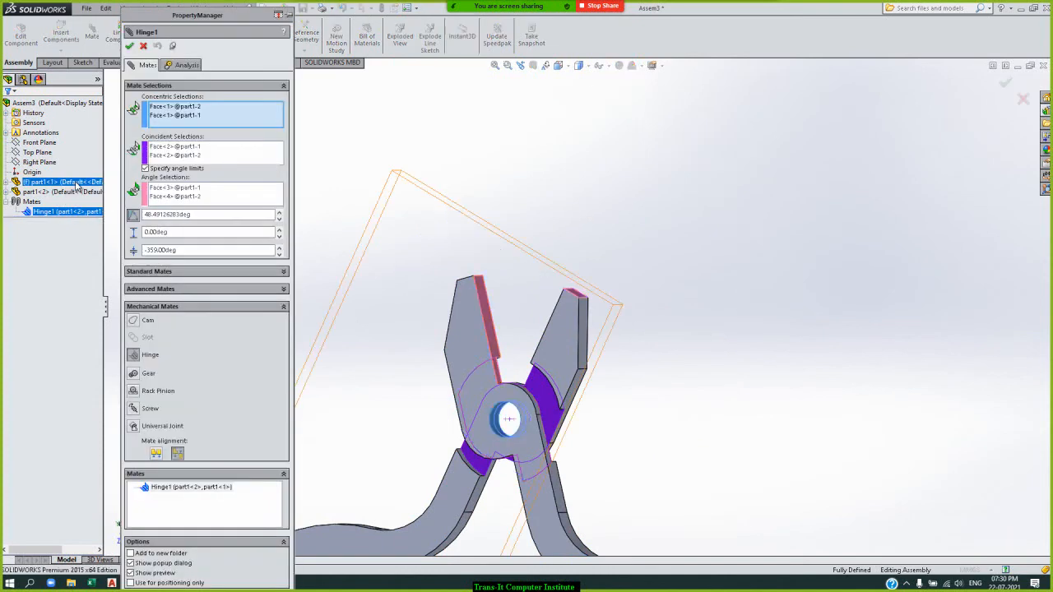
{"action": "left_click", "coordinate": [237, 231]}
{"action": "double_click", "coordinate": [236, 230]}
{"action": "type", "text": "359"}
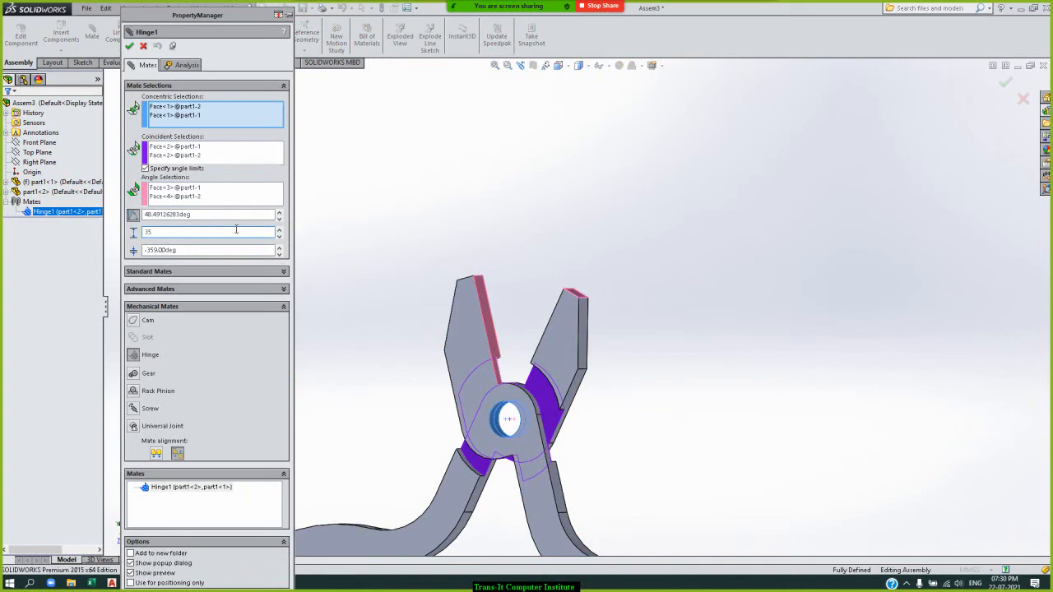
{"action": "left_click", "coordinate": [192, 250]}
{"action": "double_click", "coordinate": [192, 250]}
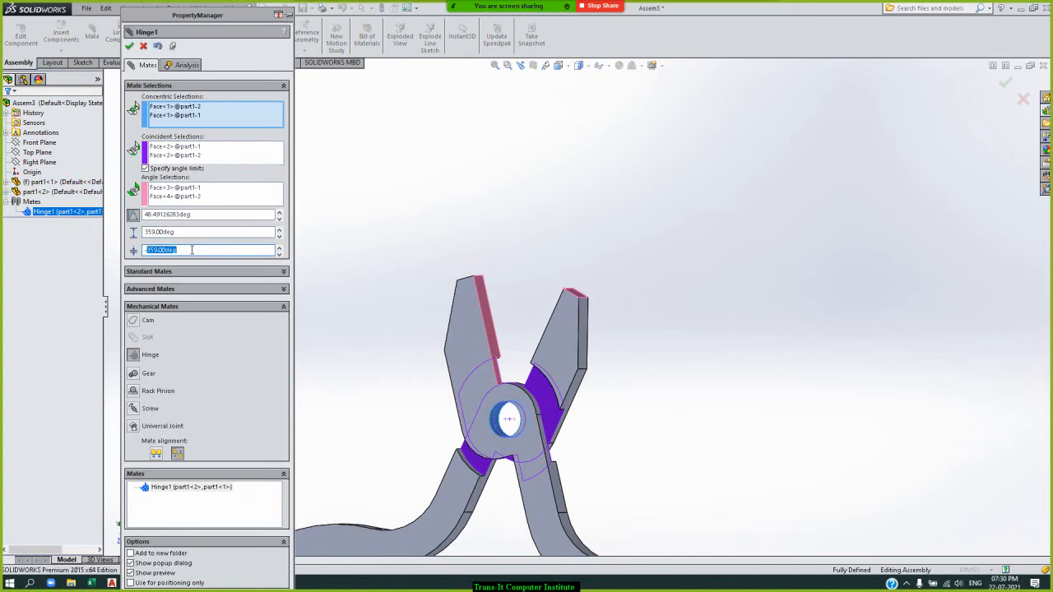
{"action": "key", "text": "BackSpace"}
{"action": "key", "text": "BackSpace"}
{"action": "left_click", "coordinate": [130, 46]}
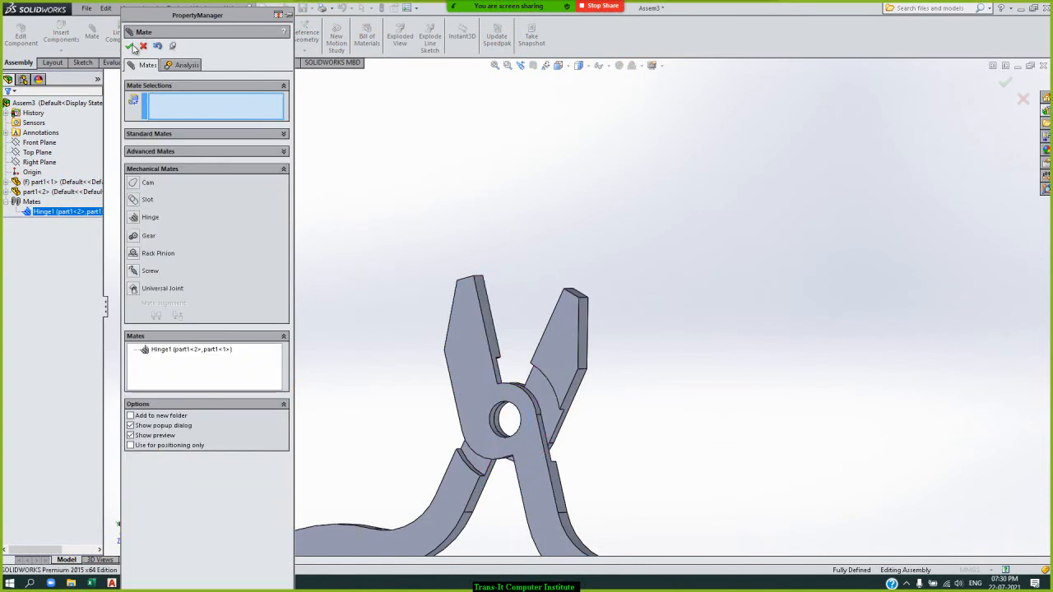
Step: Set the hinge mate's maximum angle to 90 degrees with a 0-degree minimum and accept the mate
{"action": "left_click", "coordinate": [195, 350]}
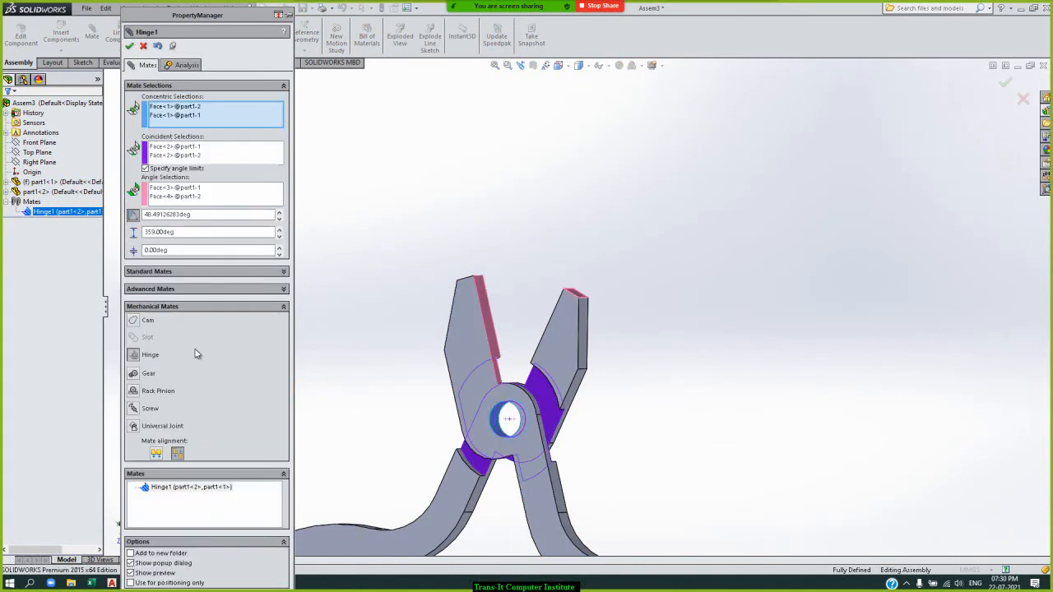
{"action": "double_click", "coordinate": [185, 249]}
{"action": "type", "text": "3"}
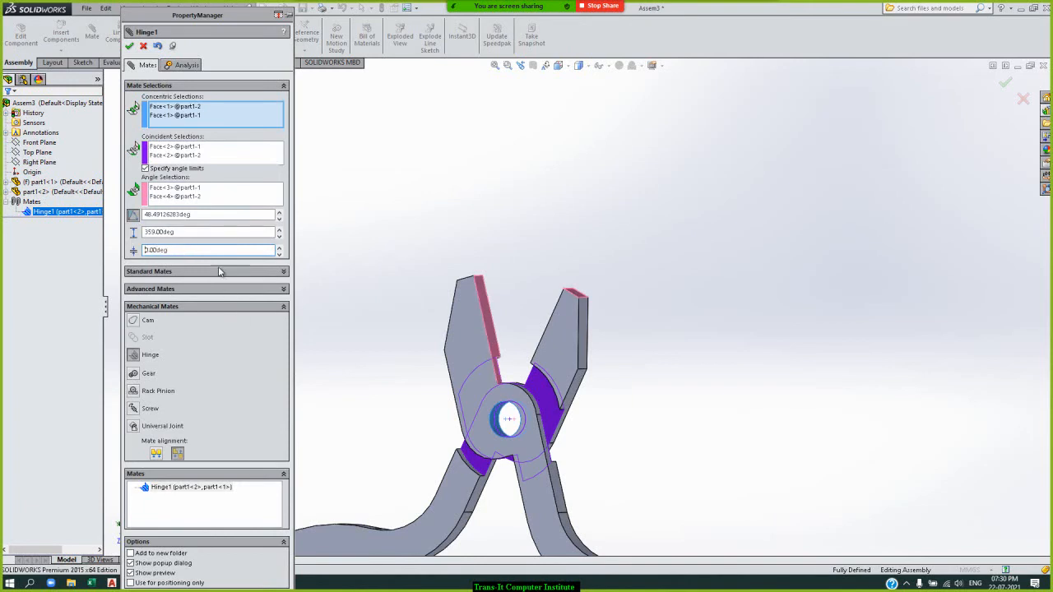
{"action": "double_click", "coordinate": [194, 213]}
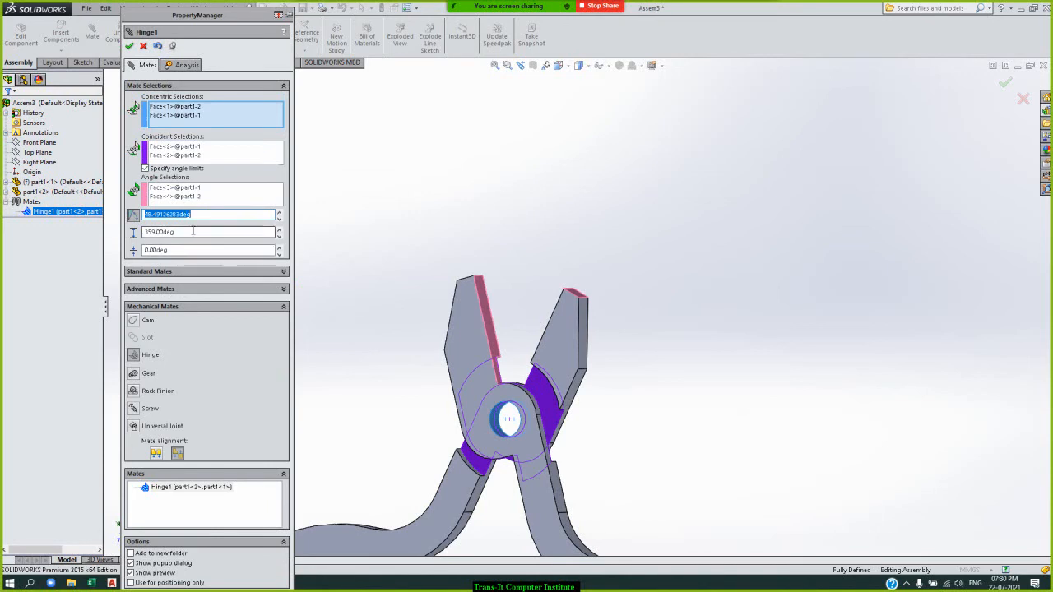
{"action": "double_click", "coordinate": [193, 232]}
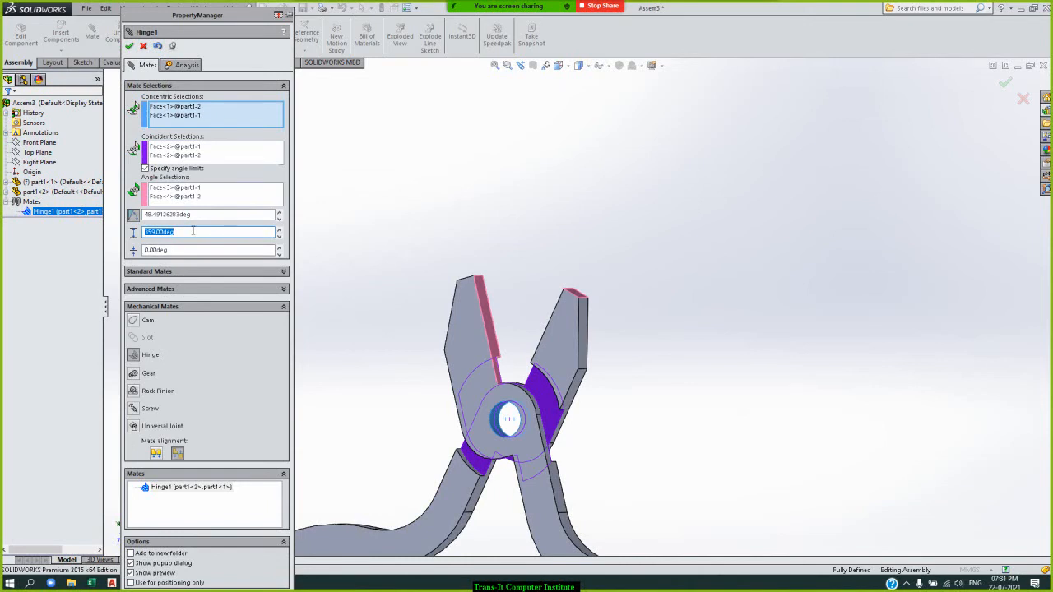
{"action": "type", "text": "90"}
{"action": "left_click", "coordinate": [176, 250]}
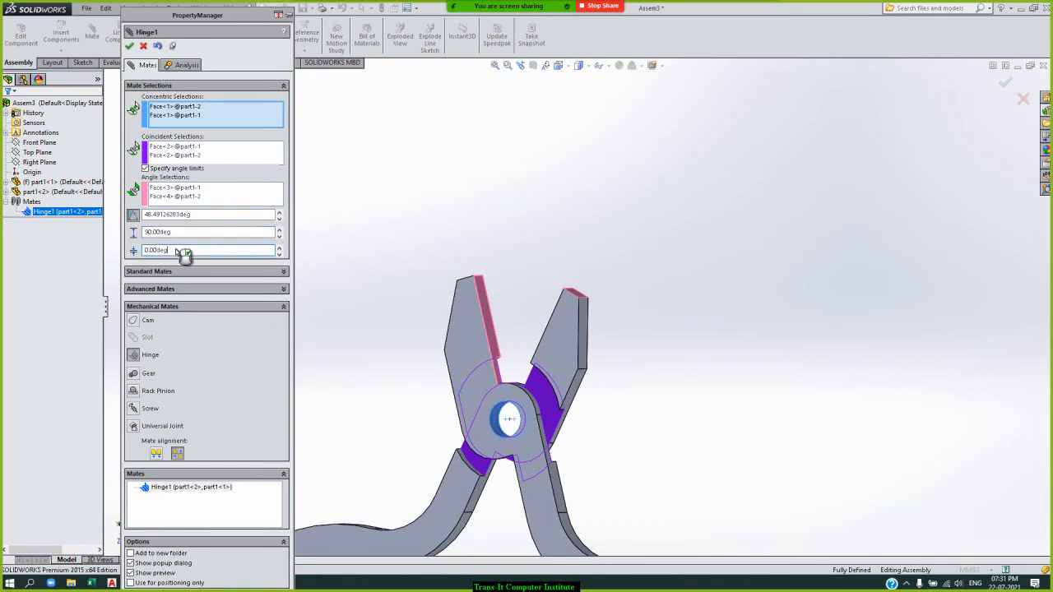
{"action": "left_click", "coordinate": [129, 45]}
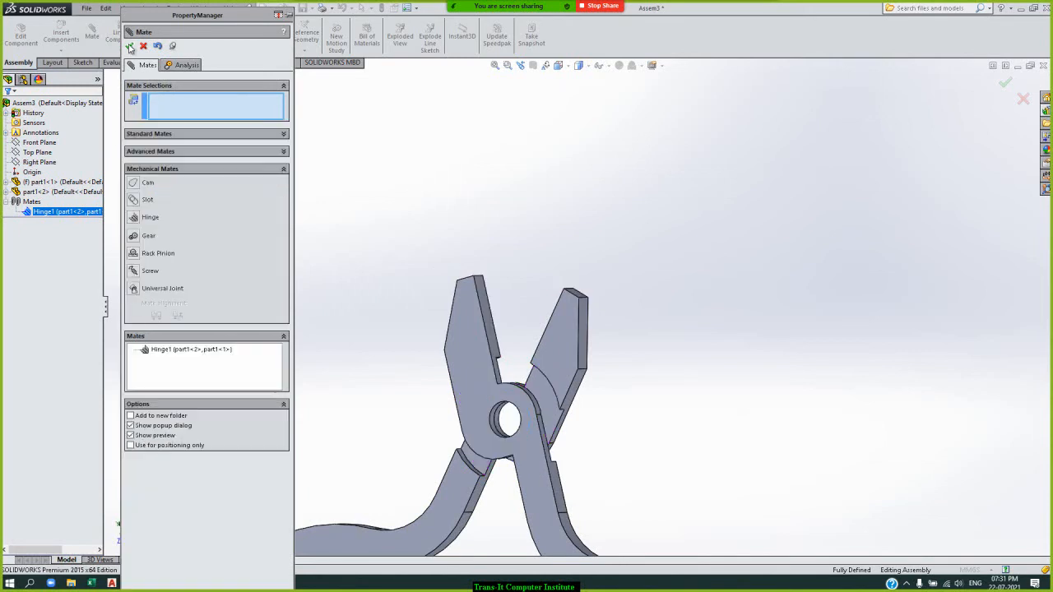
{"action": "left_click", "coordinate": [129, 46]}
Step: Rotate the movable plier half until the jaws close, and test the limit of its handle's movement
{"action": "left_click_drag", "start_coordinate": [546, 529], "coordinate": [432, 520]}
{"action": "left_click", "coordinate": [643, 399]}
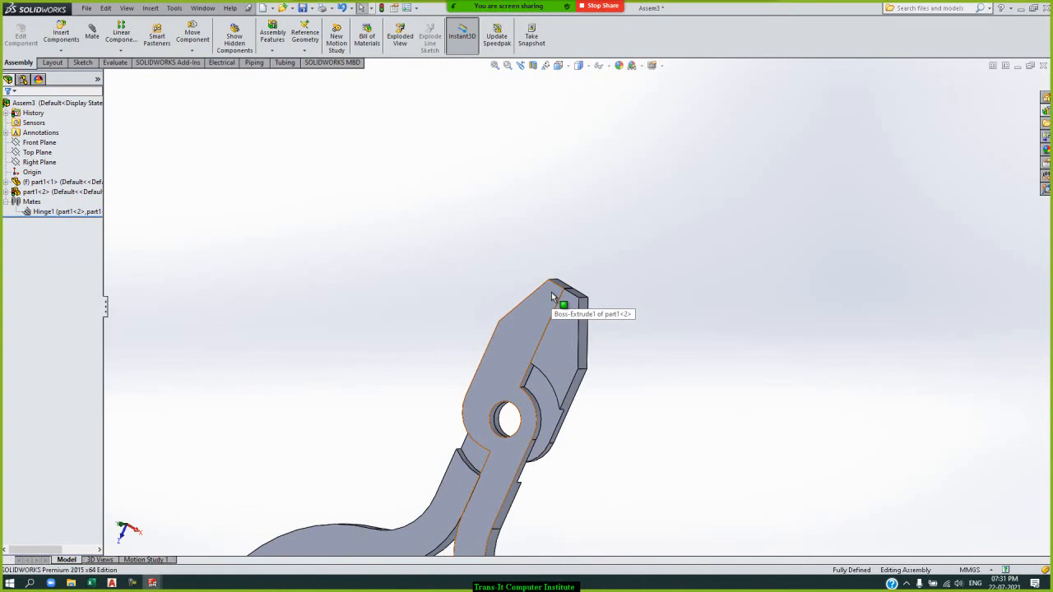
{"action": "scroll", "coordinate": [564, 322], "scroll_direction": "up", "scroll_amount": 4}
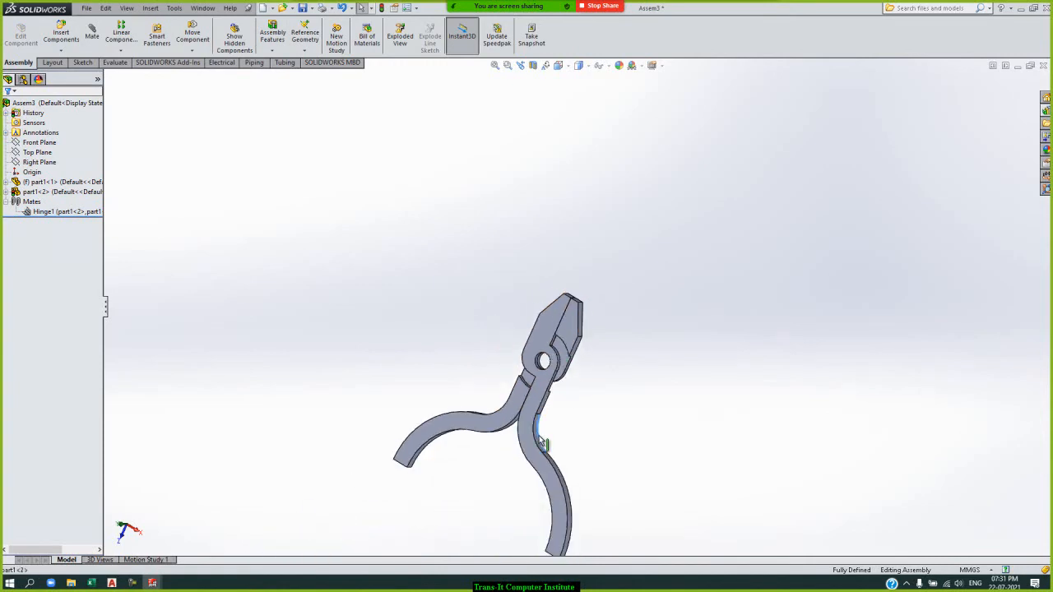
{"action": "left_click_drag", "start_coordinate": [546, 481], "coordinate": [520, 523]}
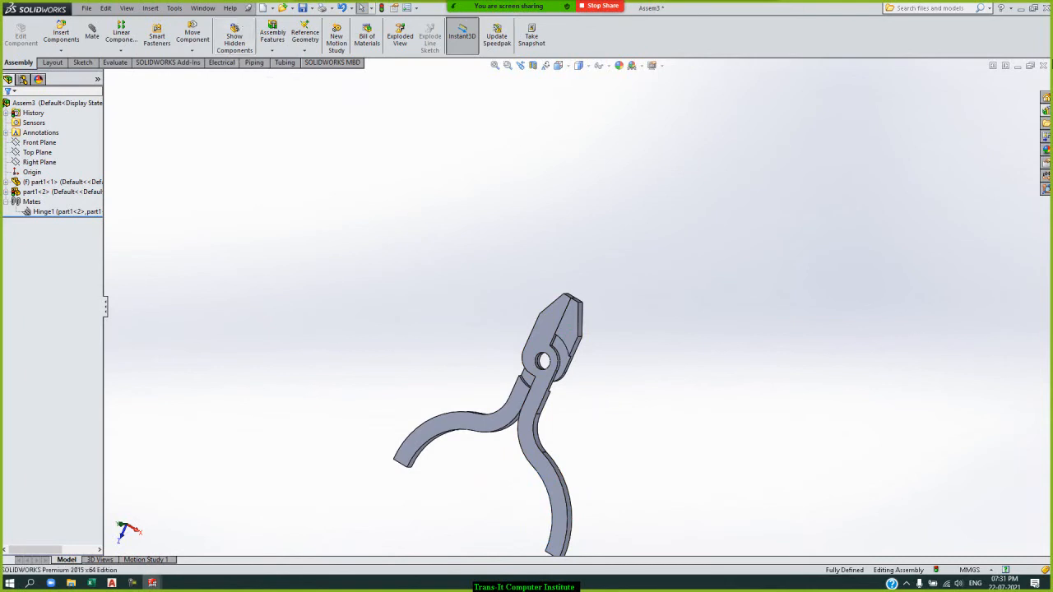
Step: Close the plier assembly without saving and open the hinge1 part from the hinge2 folder in mechanical mates
{"action": "left_click", "coordinate": [1045, 65]}
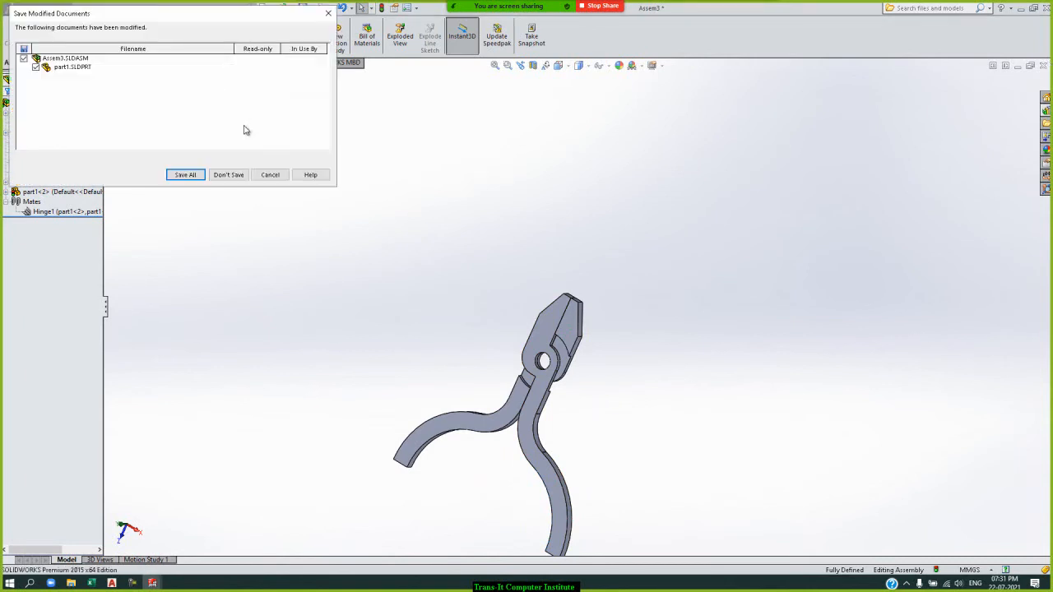
{"action": "left_click", "coordinate": [233, 176]}
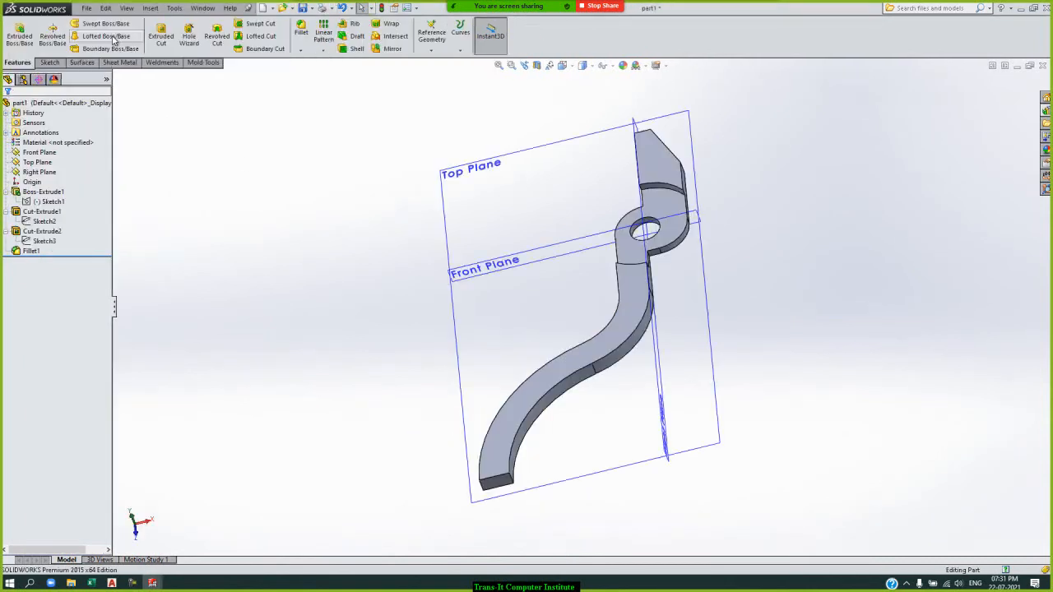
{"action": "left_click", "coordinate": [96, 10]}
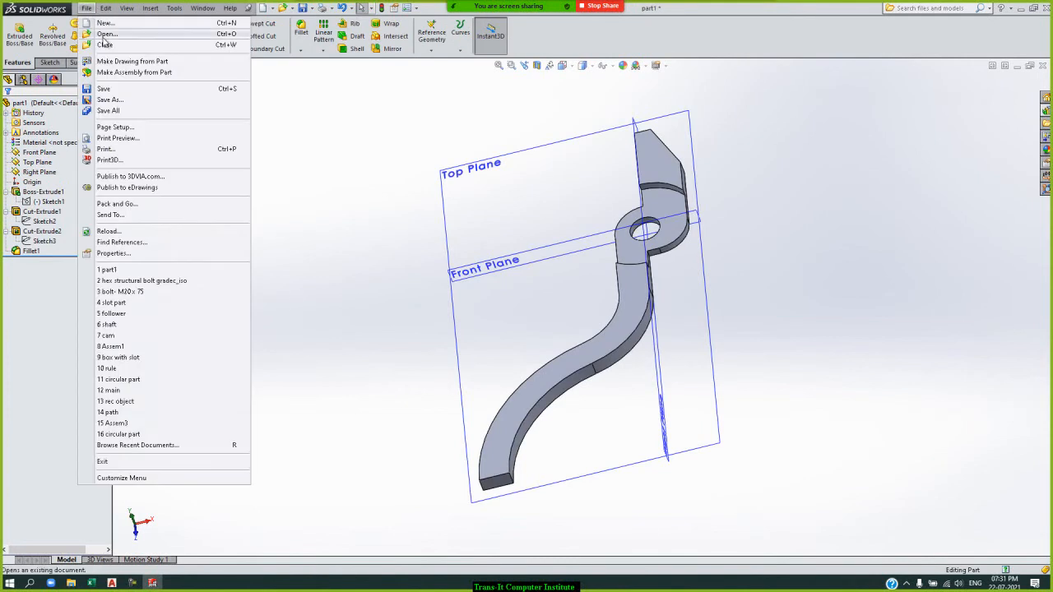
{"action": "left_click", "coordinate": [107, 30]}
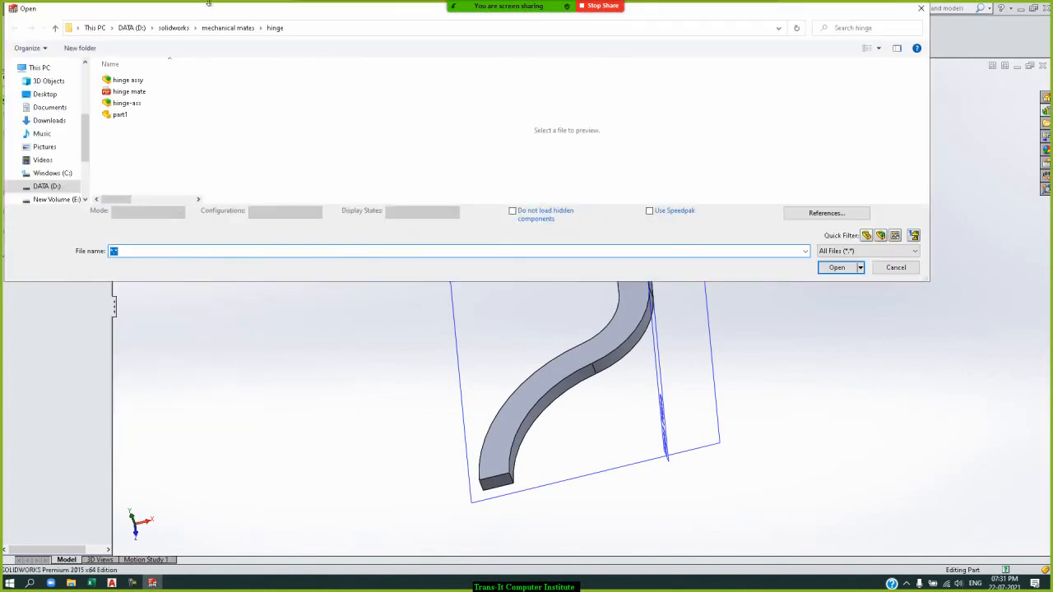
{"action": "left_click", "coordinate": [218, 33]}
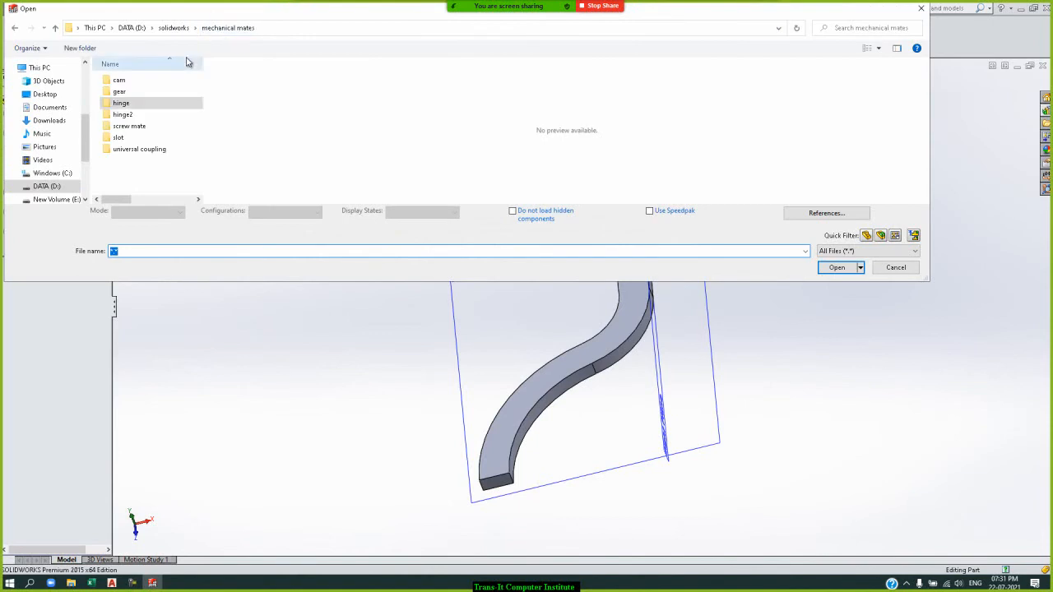
{"action": "double_click", "coordinate": [131, 117]}
{"action": "left_click", "coordinate": [133, 126]}
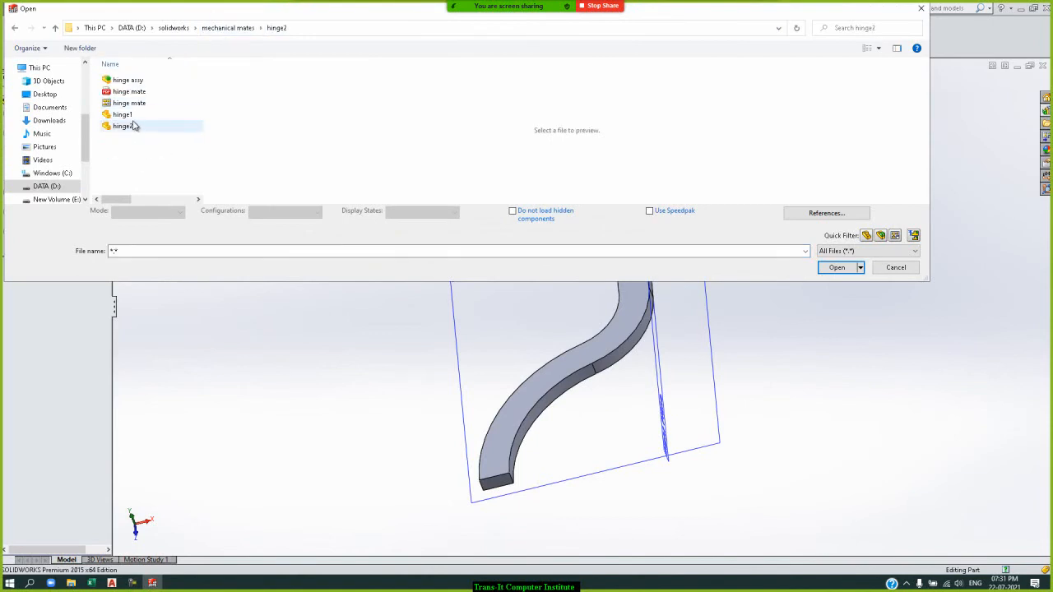
{"action": "double_click", "coordinate": [124, 114]}
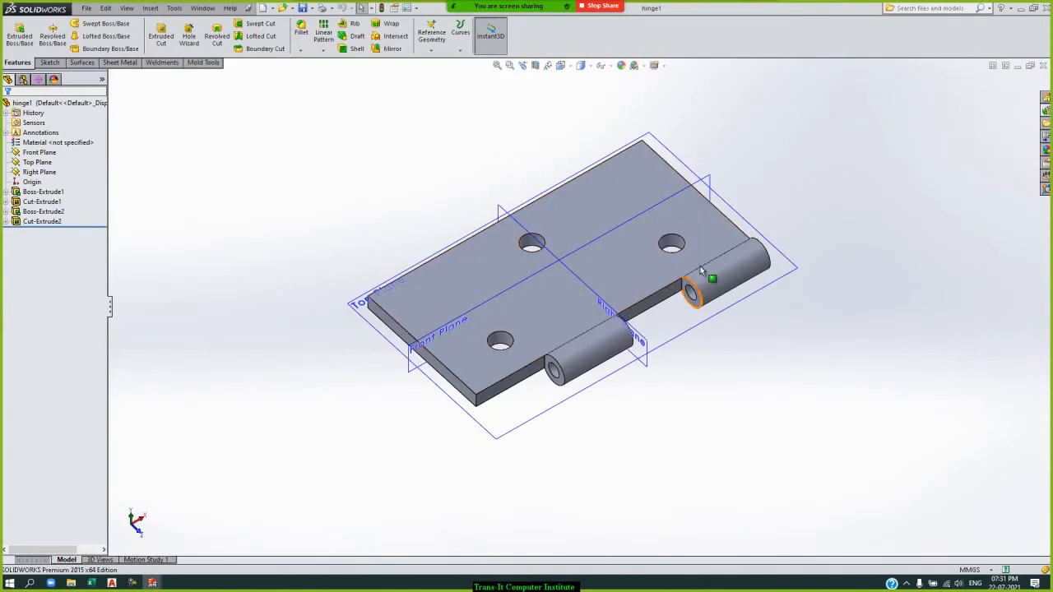
Step: Roll the hinge part's feature history back to directly after Boss-Extrude1
{"action": "middle_click_drag", "start_coordinate": [814, 256], "coordinate": [814, 257]}
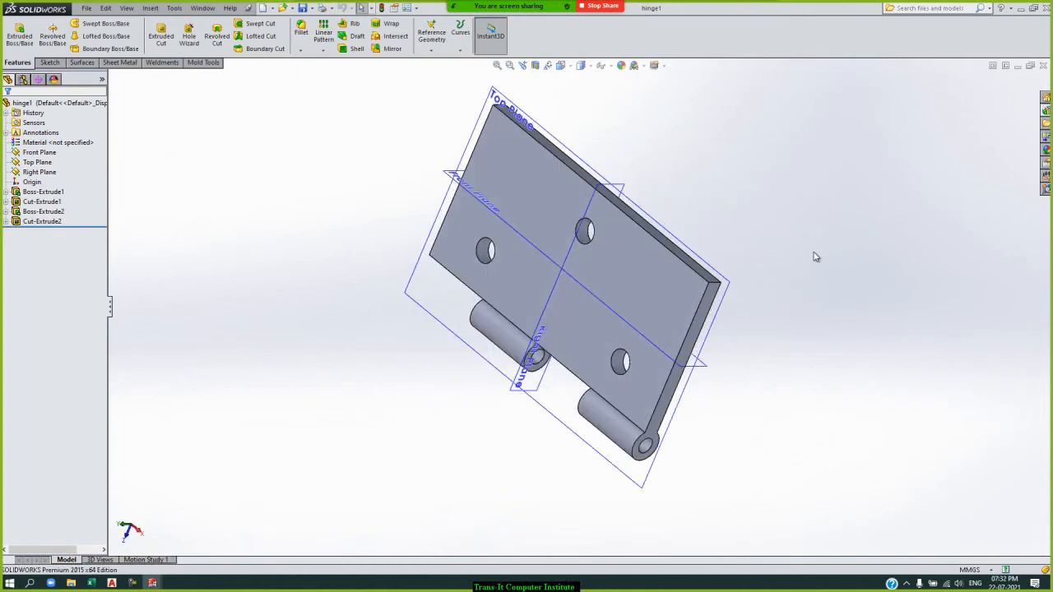
{"action": "left_click_drag", "start_coordinate": [108, 223], "coordinate": [107, 198]}
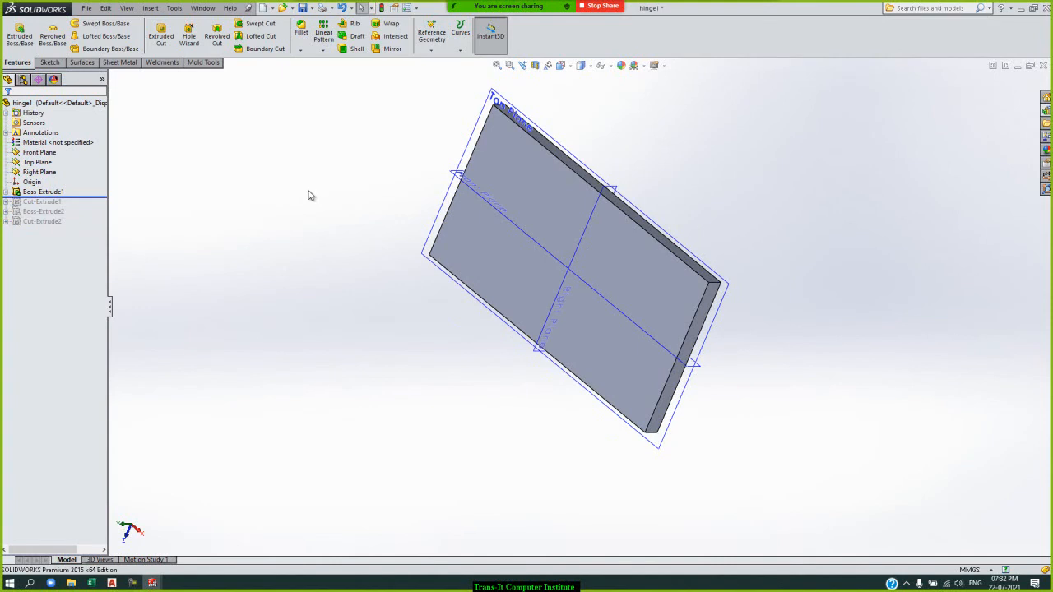
Step: Open the base plate's Sketch1 for editing, examine its rectangle and dimensions, and exit the sketch
{"action": "key", "text": "Right"}
{"action": "key", "text": "Right"}
{"action": "key", "text": "Down"}
{"action": "key", "text": "Right"}
{"action": "key", "text": "Right"}
{"action": "key", "text": "Right"}
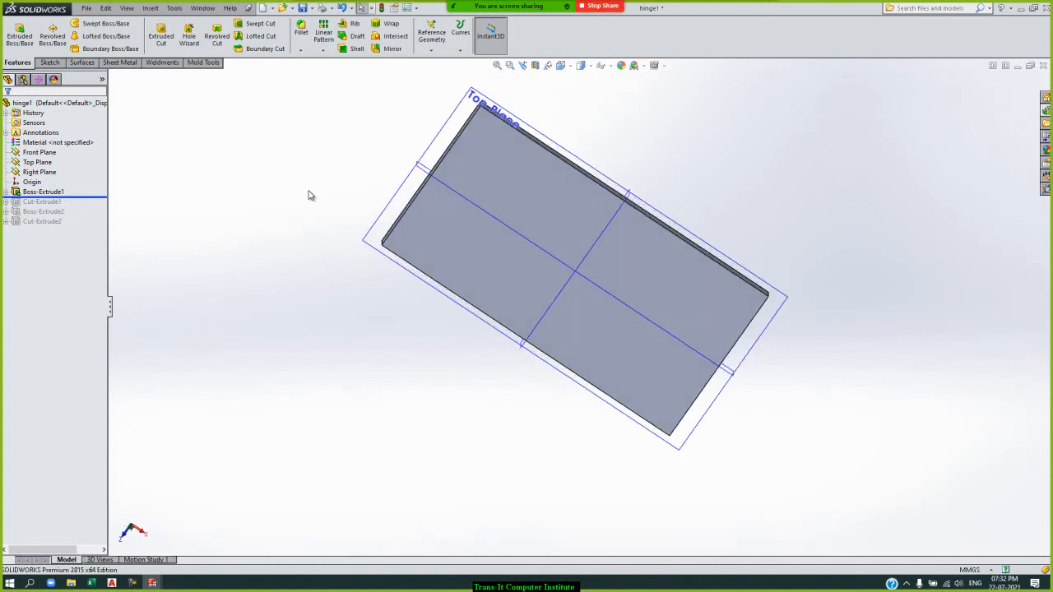
{"action": "left_click", "coordinate": [6, 193]}
{"action": "left_click", "coordinate": [43, 202]}
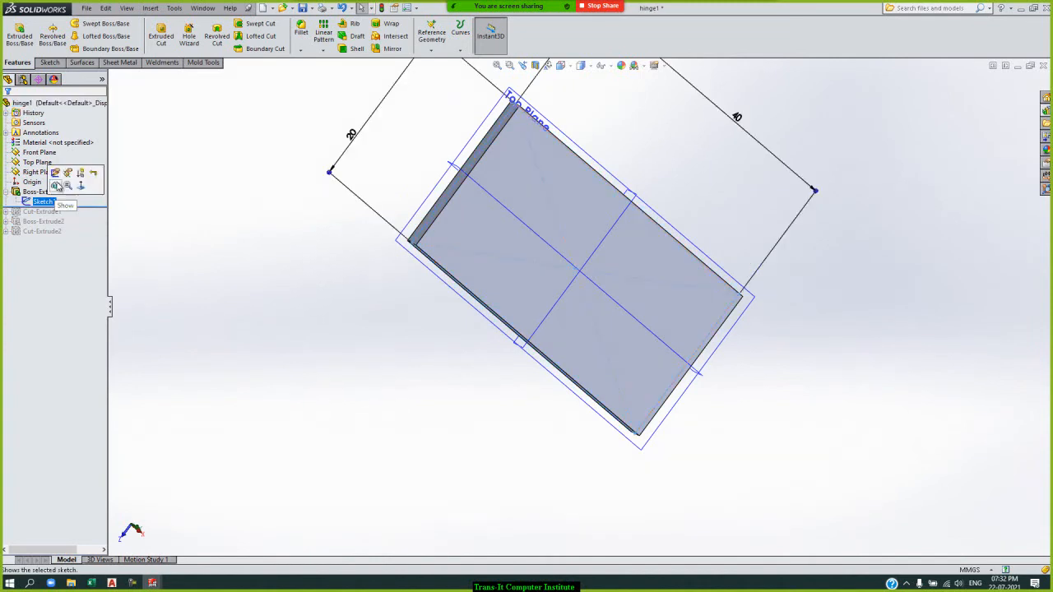
{"action": "left_click", "coordinate": [55, 173]}
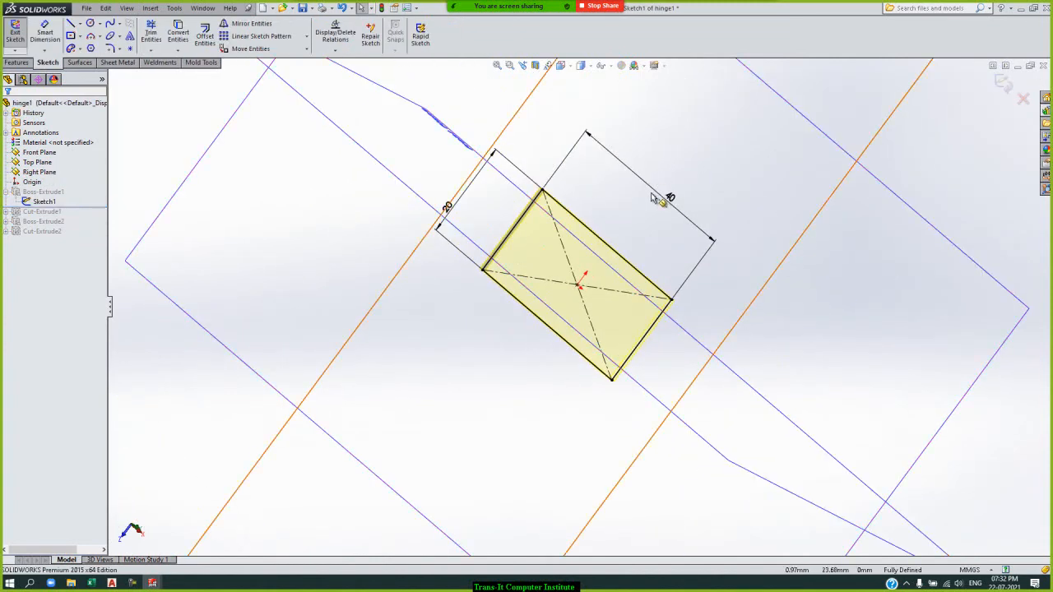
{"action": "scroll", "coordinate": [676, 185], "scroll_direction": "down", "scroll_amount": 3}
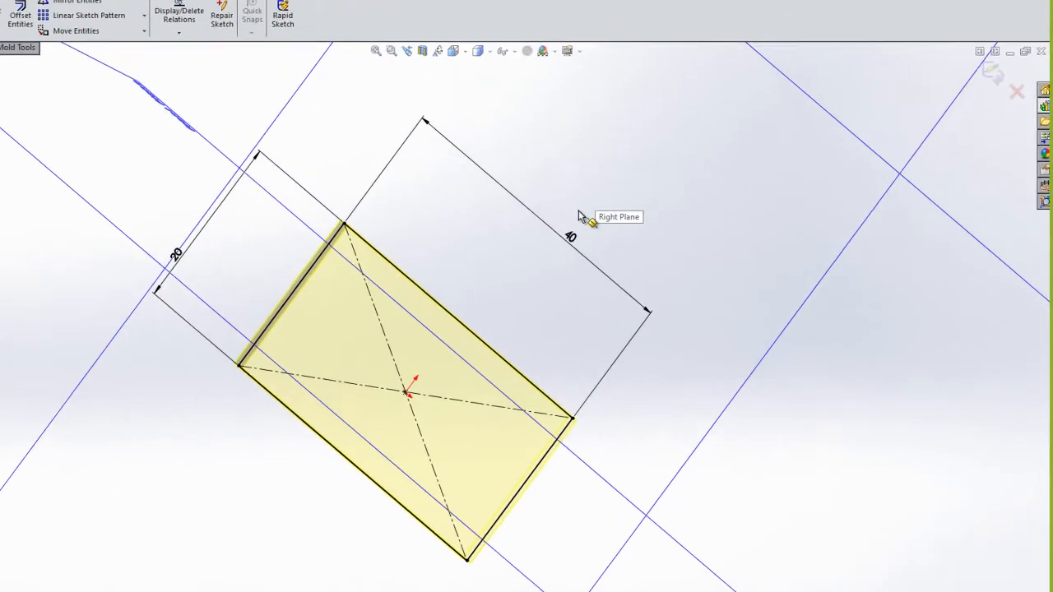
{"action": "left_click", "coordinate": [975, 58]}
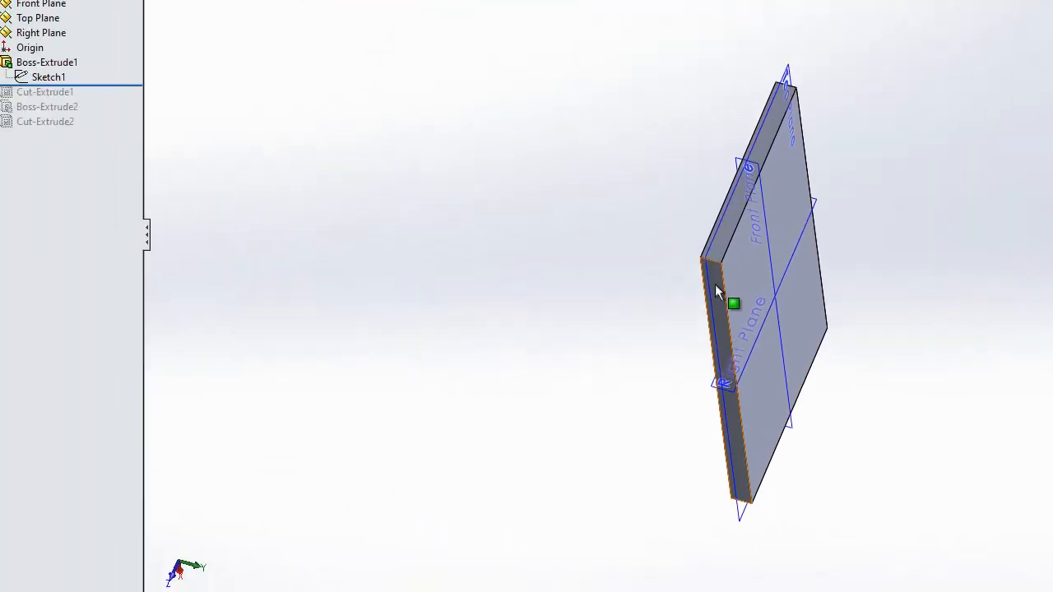
Step: Open the definition of Boss-Extrude1, review its end condition and depth, and close it
{"action": "left_click", "coordinate": [207, 443]}
{"action": "double_click", "coordinate": [733, 278]}
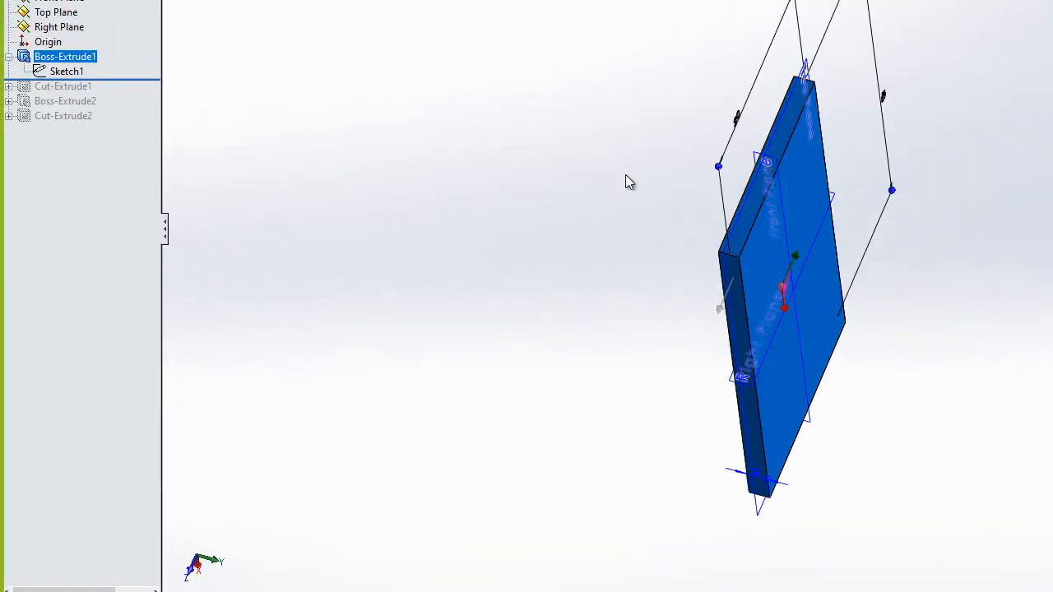
{"action": "right_click", "coordinate": [70, 57]}
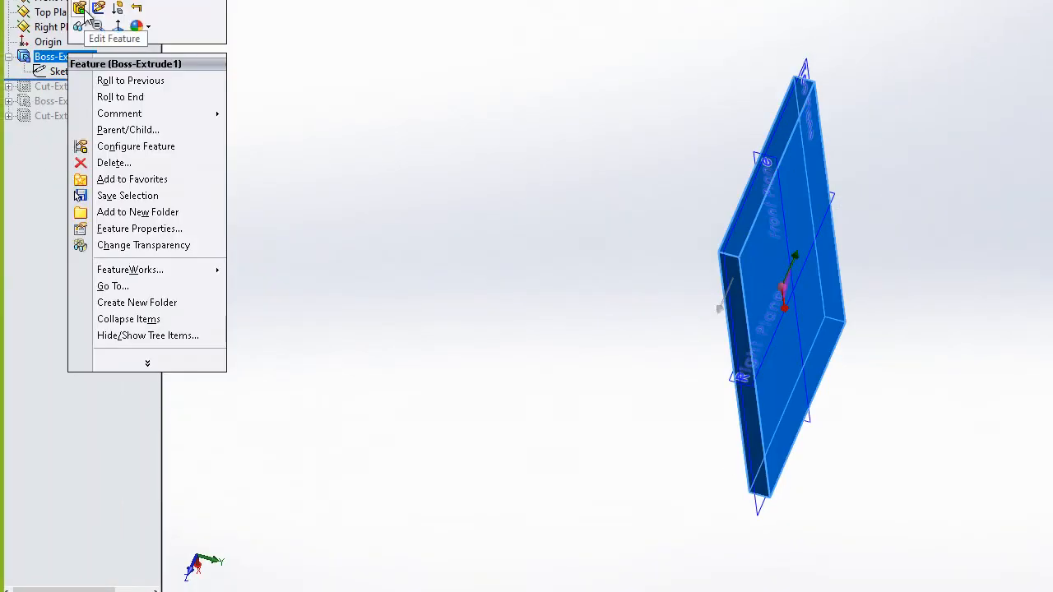
{"action": "left_click", "coordinate": [129, 9]}
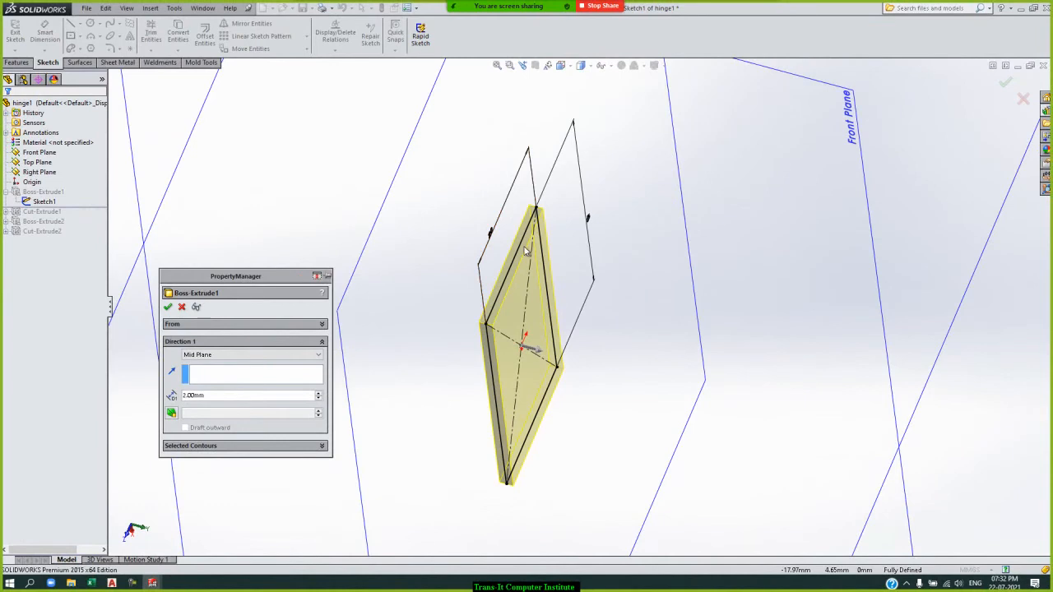
{"action": "key", "text": "ctrl+8"}
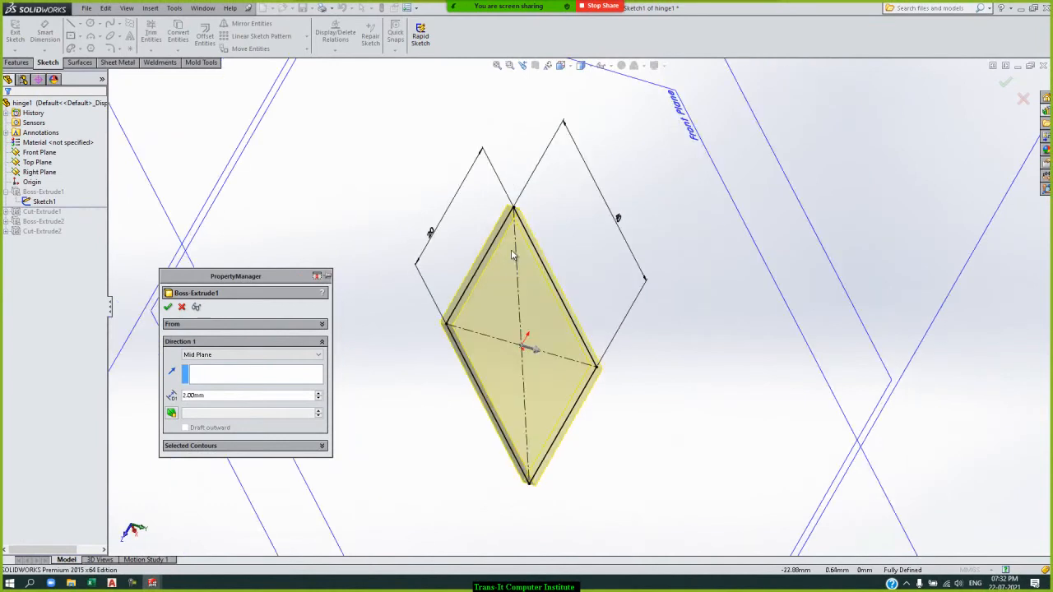
{"action": "left_click", "coordinate": [167, 308]}
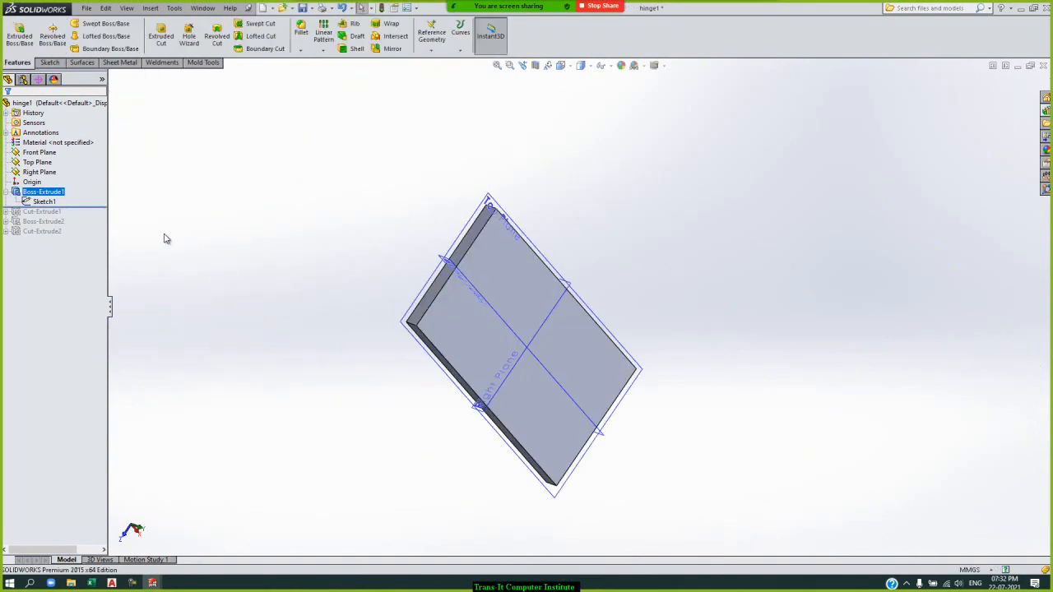
Step: Roll the feature history forward to include Cut-Extrude1 and review the dimensions of its hole sketch
{"action": "left_click_drag", "start_coordinate": [103, 208], "coordinate": [104, 217]}
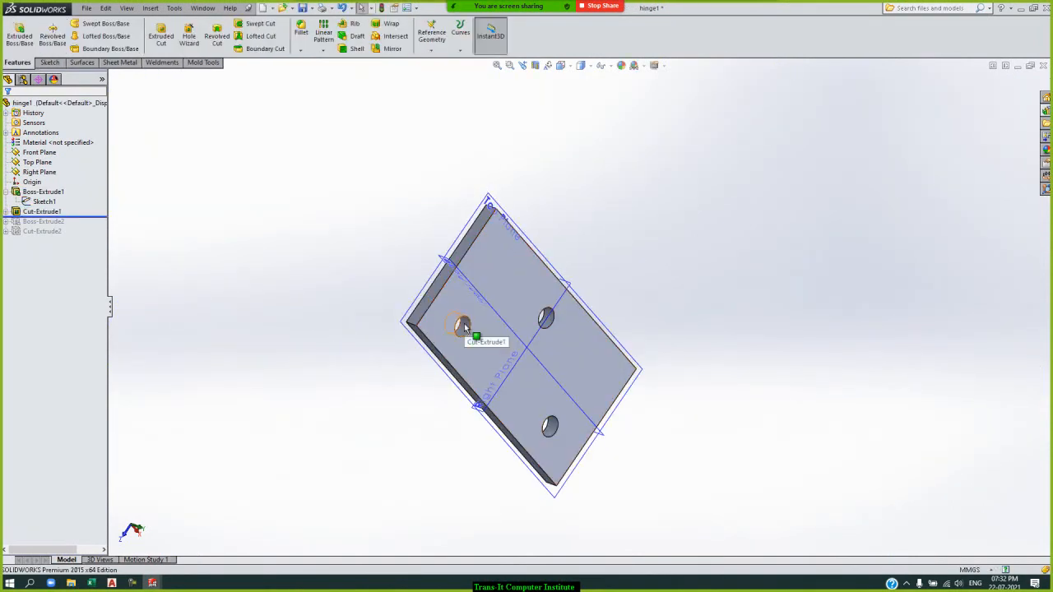
{"action": "left_click", "coordinate": [5, 212]}
{"action": "left_click", "coordinate": [46, 221]}
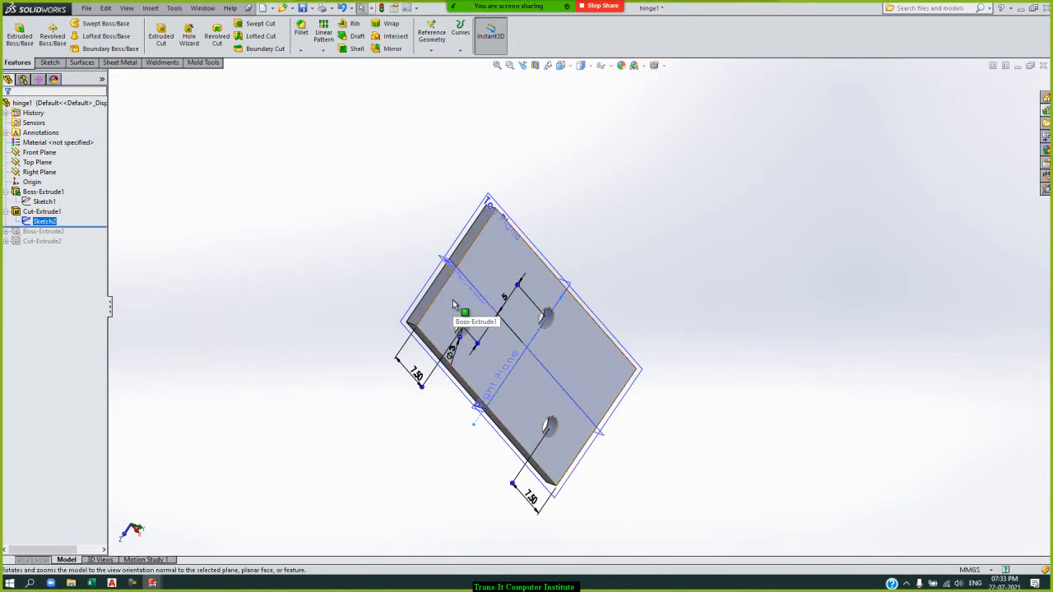
{"action": "left_click", "coordinate": [200, 223]}
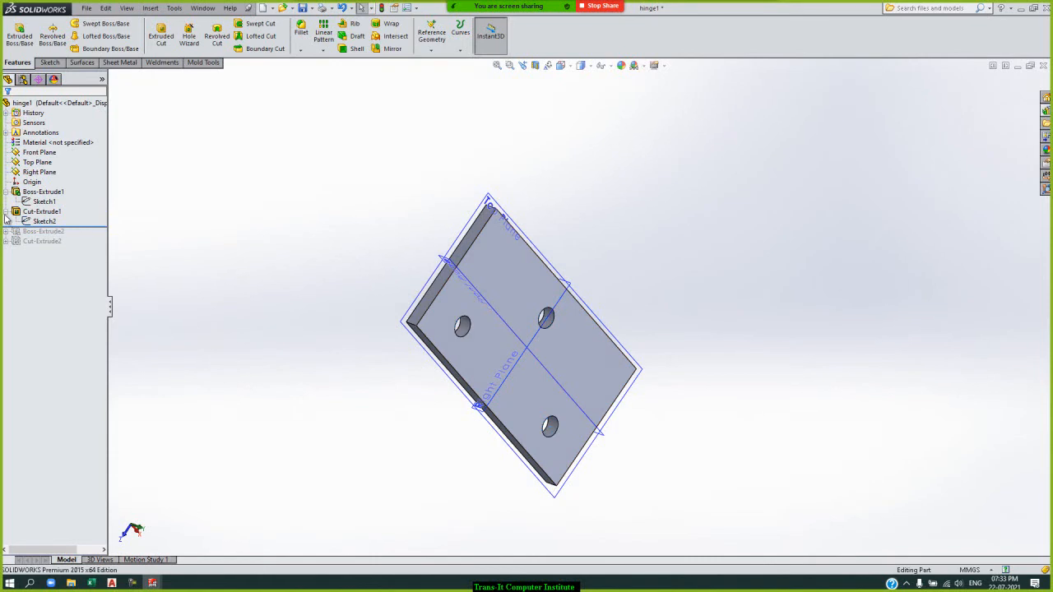
{"action": "left_click", "coordinate": [7, 212]}
{"action": "left_click", "coordinate": [81, 214]}
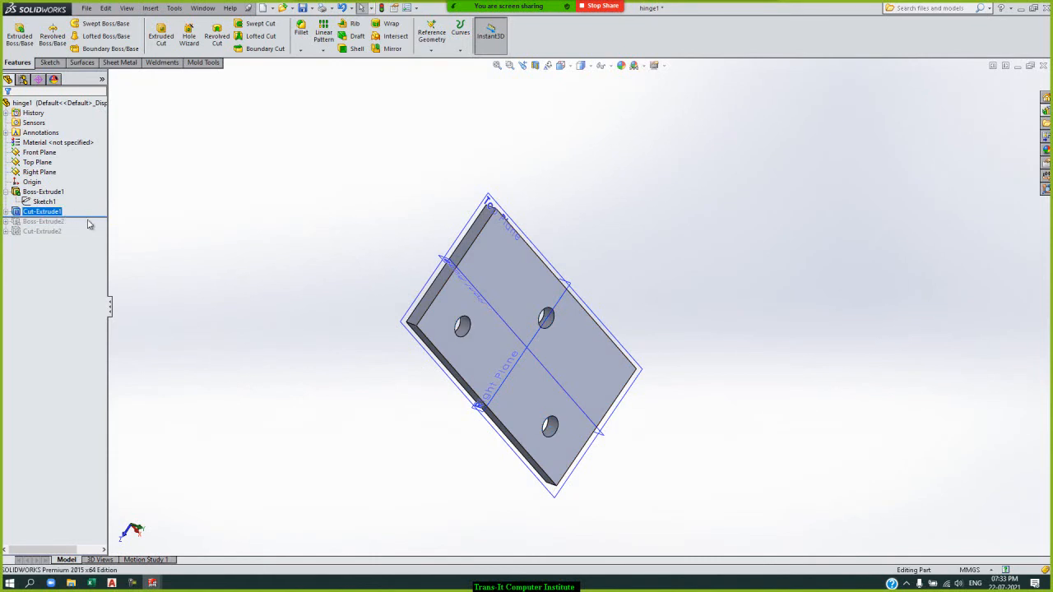
Step: Roll the history forward to include Boss-Extrude2 and open its Sketch3 for editing, viewed straight on
{"action": "left_click_drag", "start_coordinate": [95, 217], "coordinate": [95, 226]}
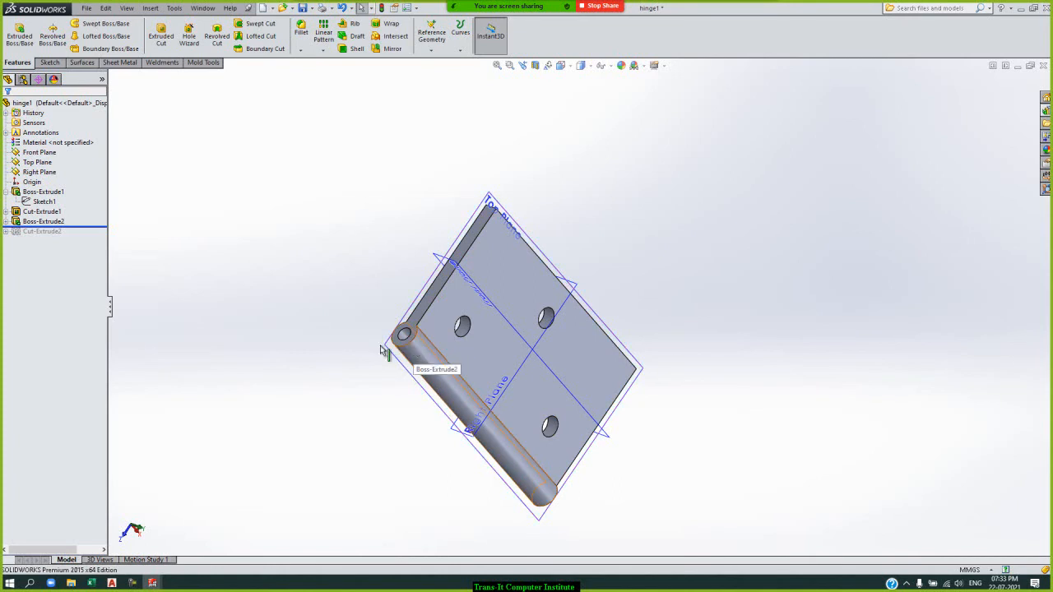
{"action": "left_click", "coordinate": [6, 221]}
{"action": "left_click", "coordinate": [42, 231]}
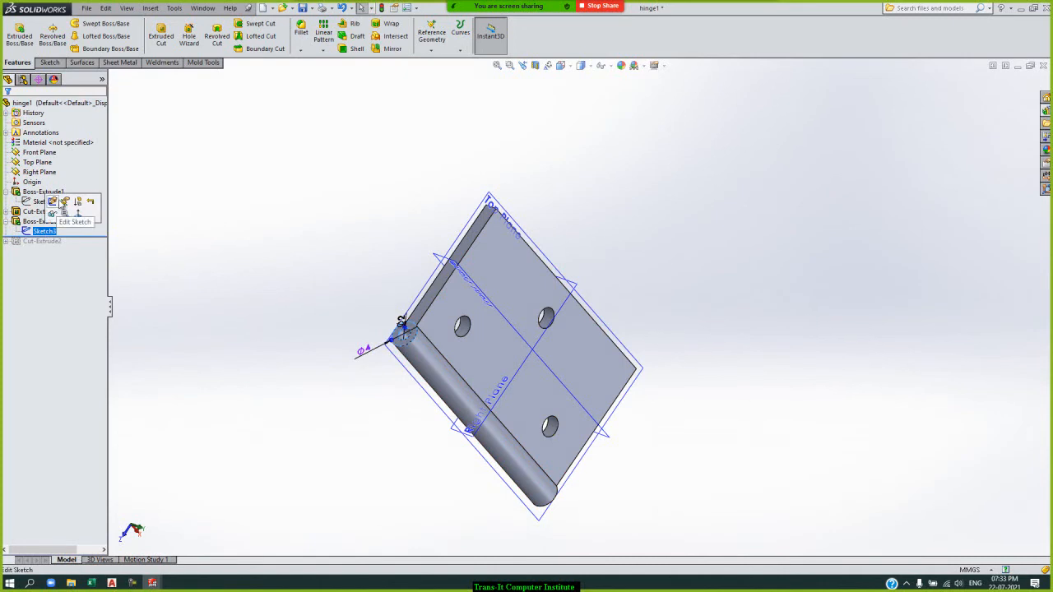
{"action": "left_click", "coordinate": [52, 202]}
{"action": "key", "text": "space"}
{"action": "left_click", "coordinate": [130, 267]}
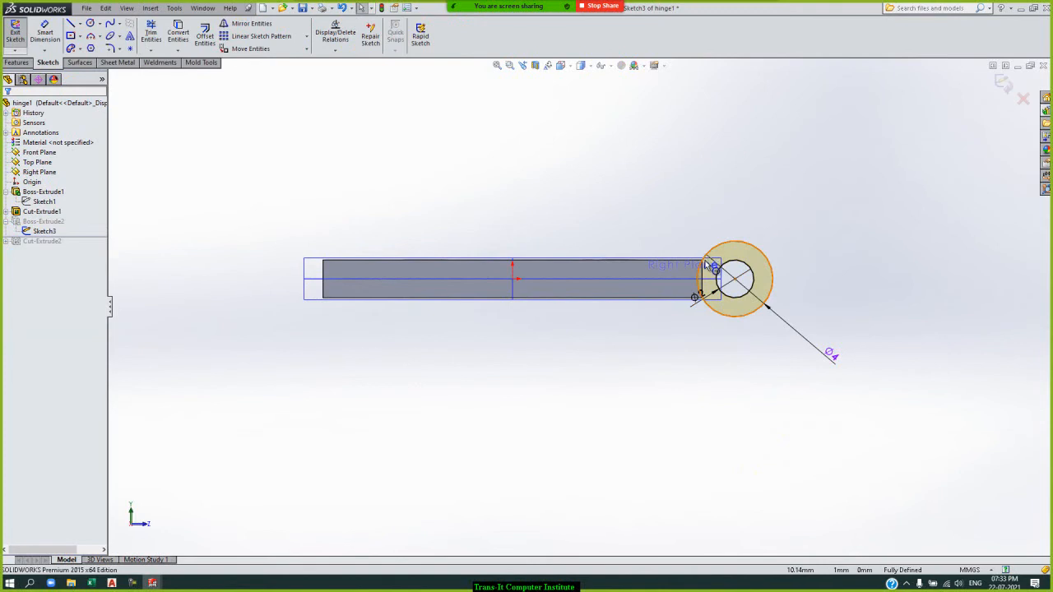
Step: Move the inner circle's diameter dimension outside the knuckle profile, above the outer circle, and exit the sketch
{"action": "scroll", "coordinate": [705, 265], "scroll_direction": "down", "scroll_amount": 3}
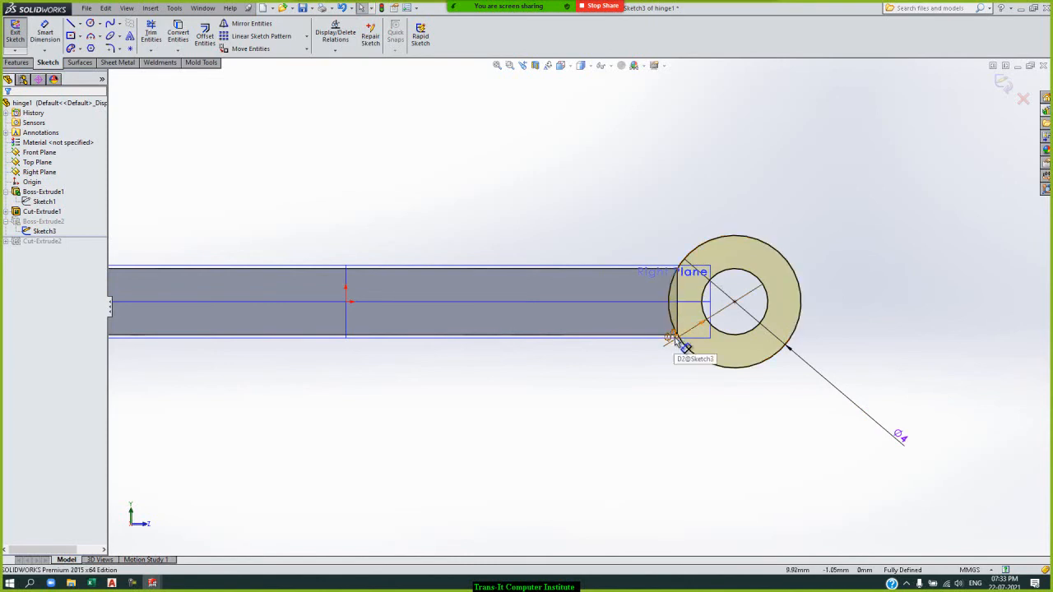
{"action": "left_click_drag", "start_coordinate": [675, 340], "coordinate": [798, 232]}
{"action": "left_click", "coordinate": [912, 133]}
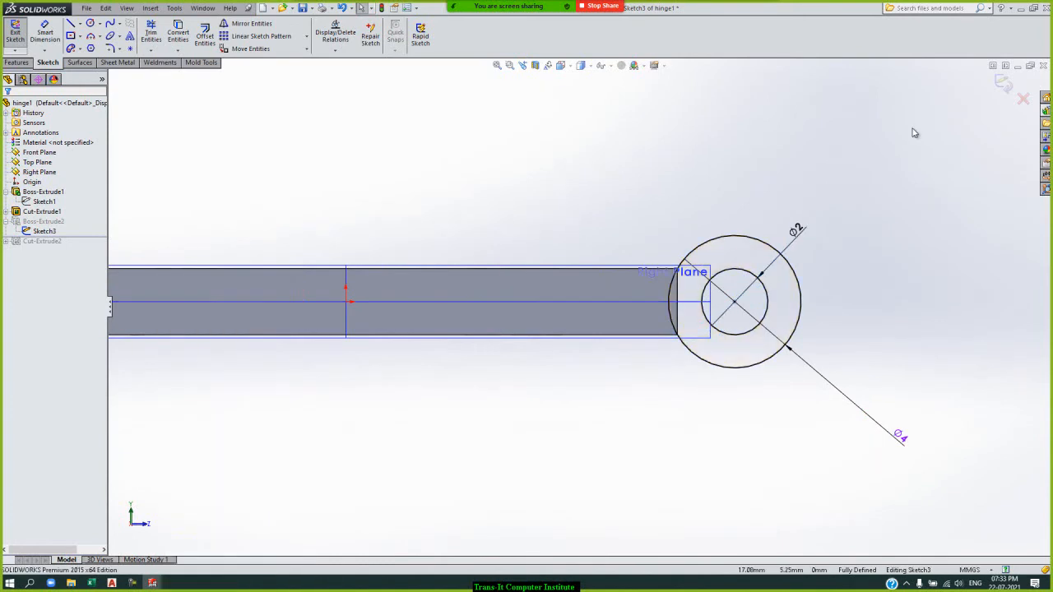
{"action": "left_click", "coordinate": [1004, 83]}
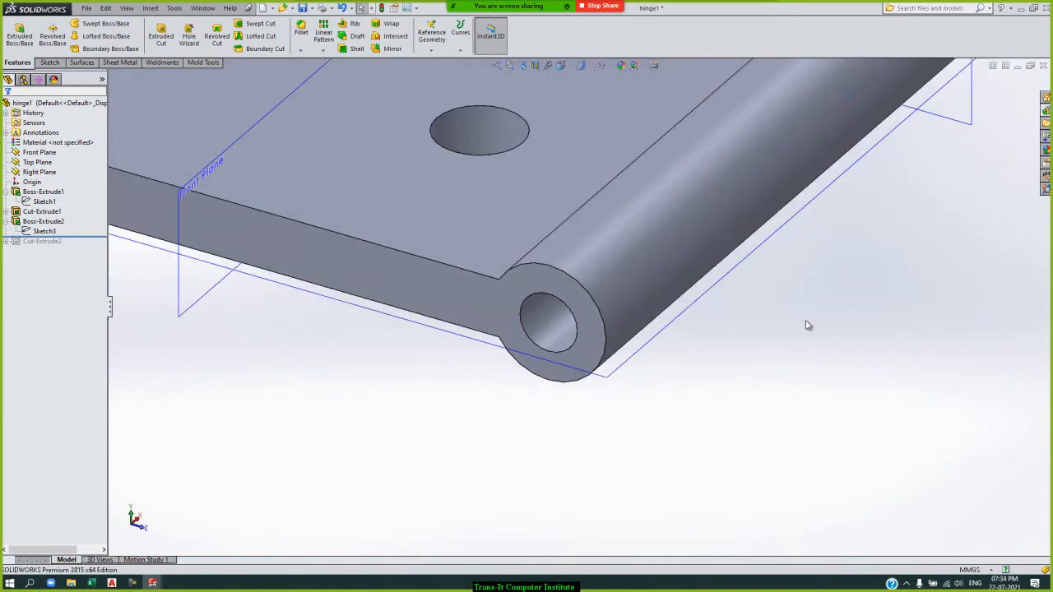
Step: Roll the history forward to include Cut-Extrude2 and review the dimensions of its knuckle cutout sketch
{"action": "key", "text": "f"}
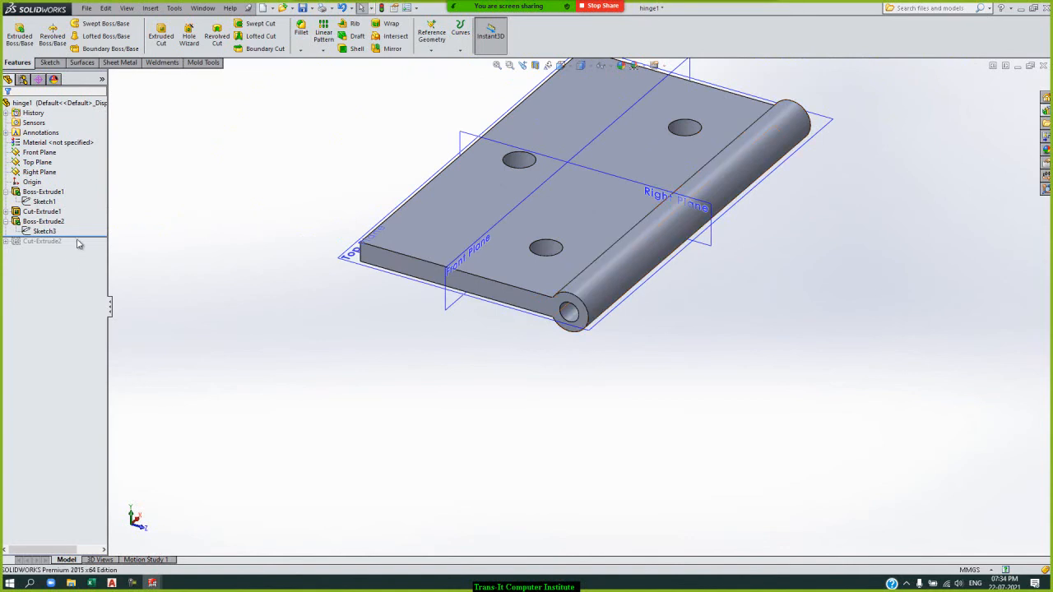
{"action": "left_click_drag", "start_coordinate": [82, 238], "coordinate": [82, 247]}
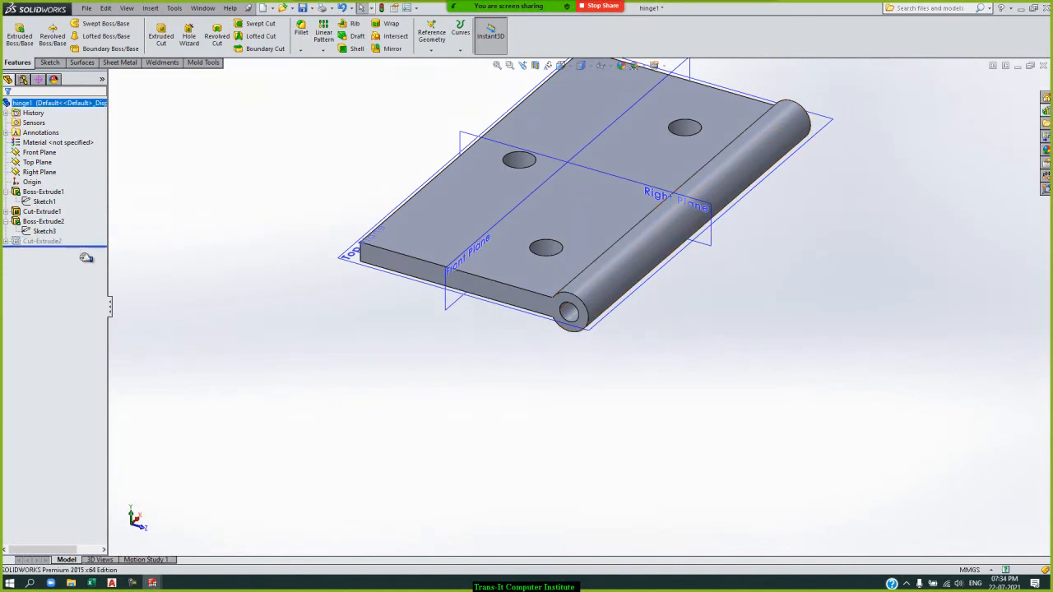
{"action": "left_click", "coordinate": [6, 241]}
{"action": "left_click", "coordinate": [50, 252]}
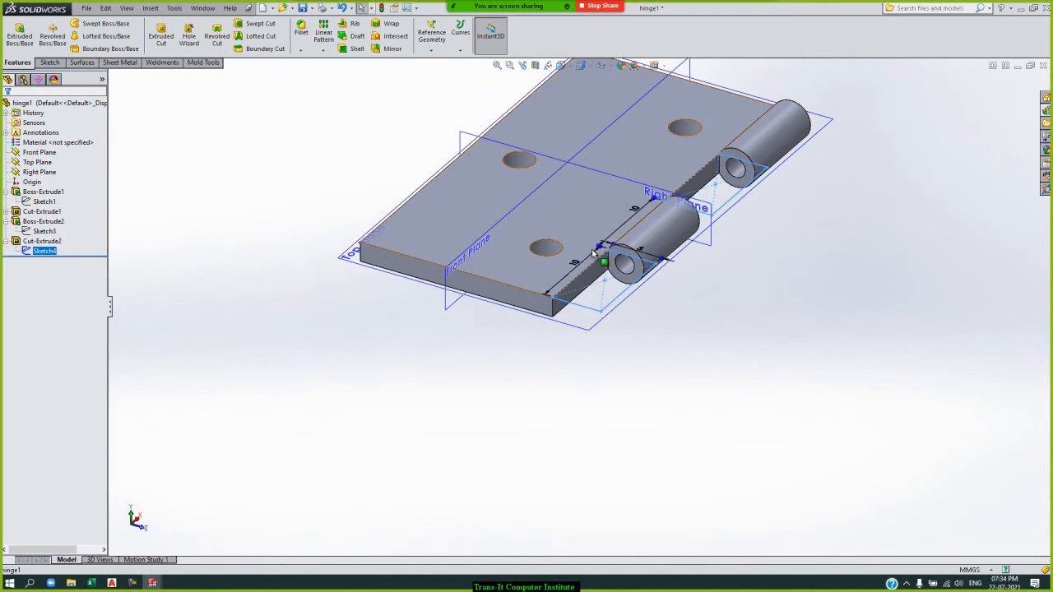
{"action": "scroll", "coordinate": [594, 265], "scroll_direction": "up", "scroll_amount": 1}
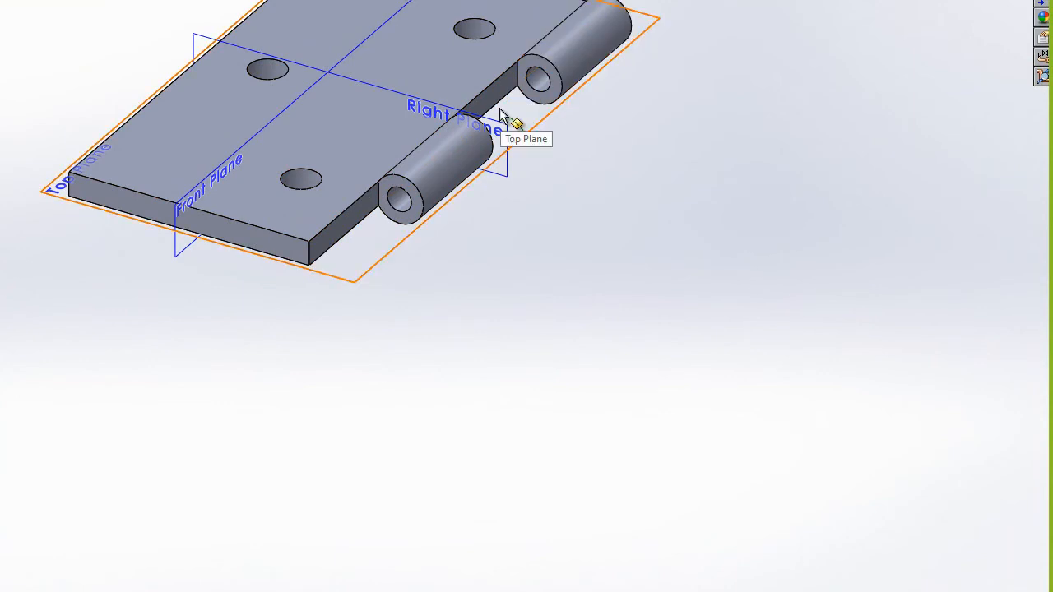
Step: Open the hinge2 part from the hinge2 folder and inspect its knuckle feature
{"action": "left_click", "coordinate": [86, 7]}
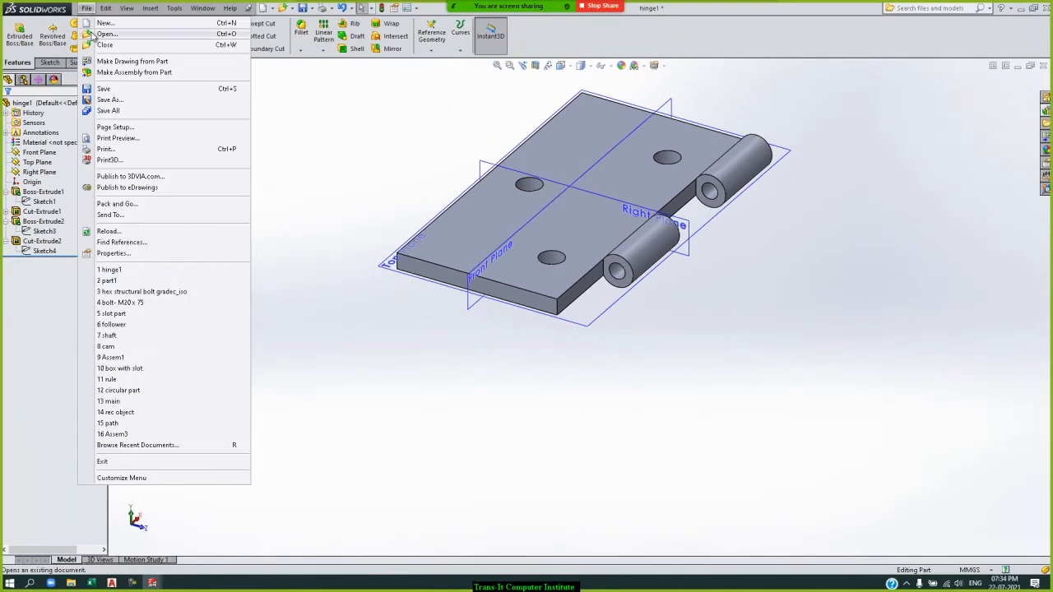
{"action": "left_click", "coordinate": [105, 34]}
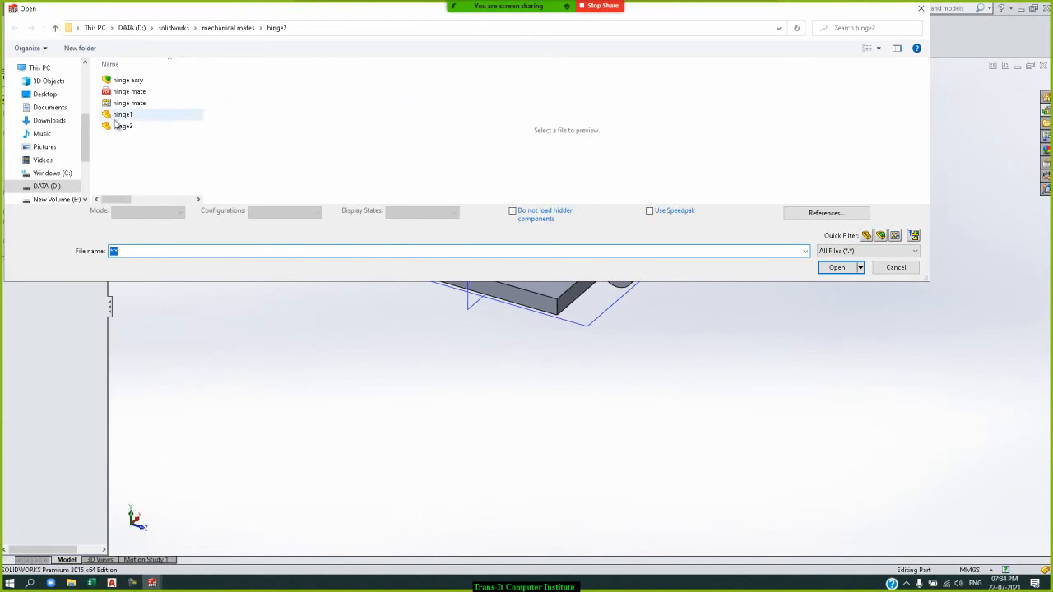
{"action": "double_click", "coordinate": [122, 126]}
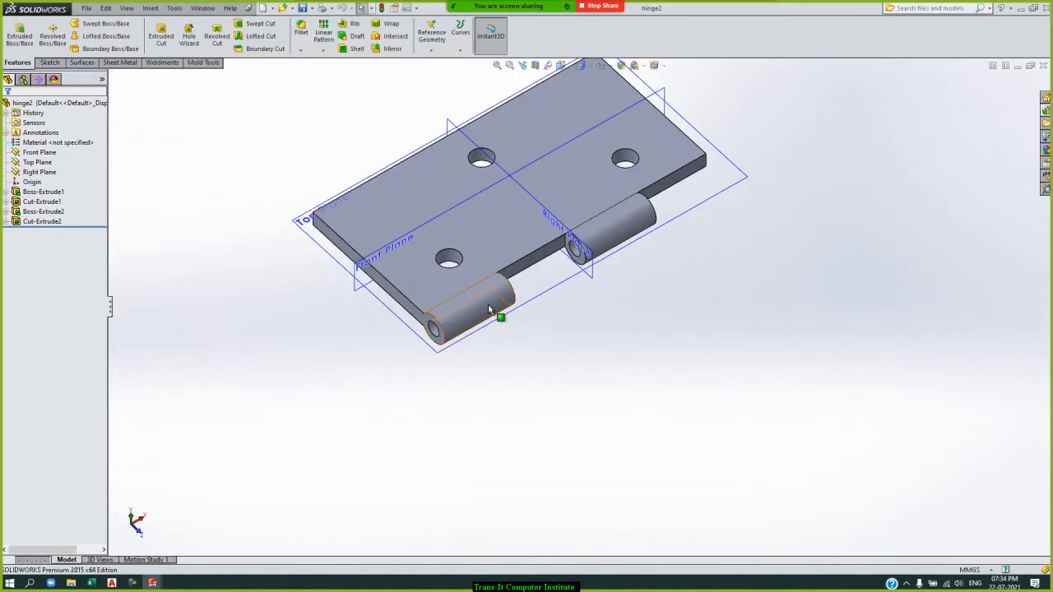
{"action": "left_click", "coordinate": [489, 311]}
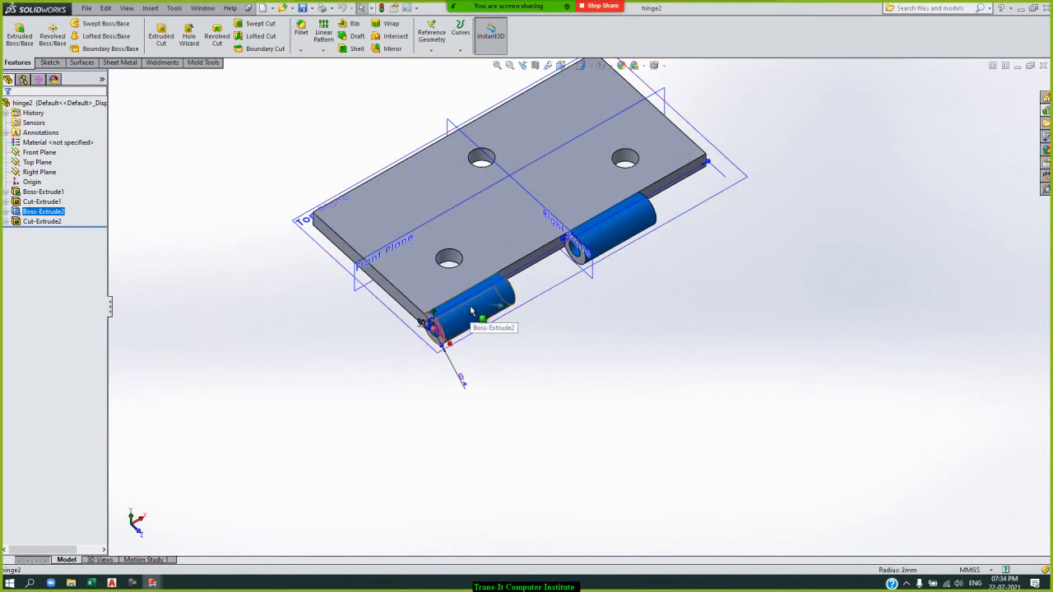
{"action": "left_click", "coordinate": [680, 353]}
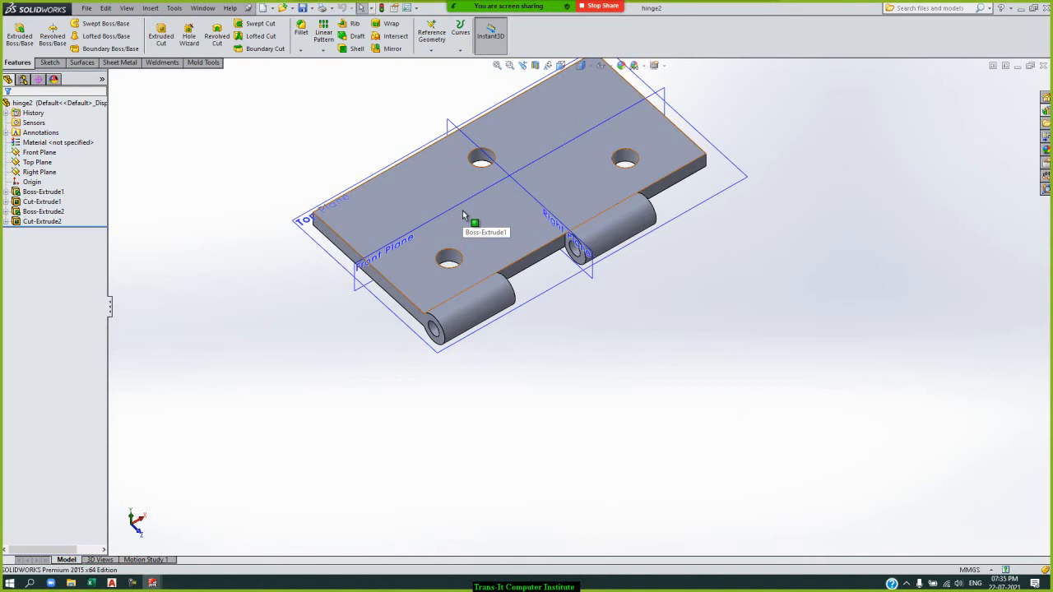
Step: Create a new assembly from the open part and place hinge1 as its first component
{"action": "left_click", "coordinate": [85, 8]}
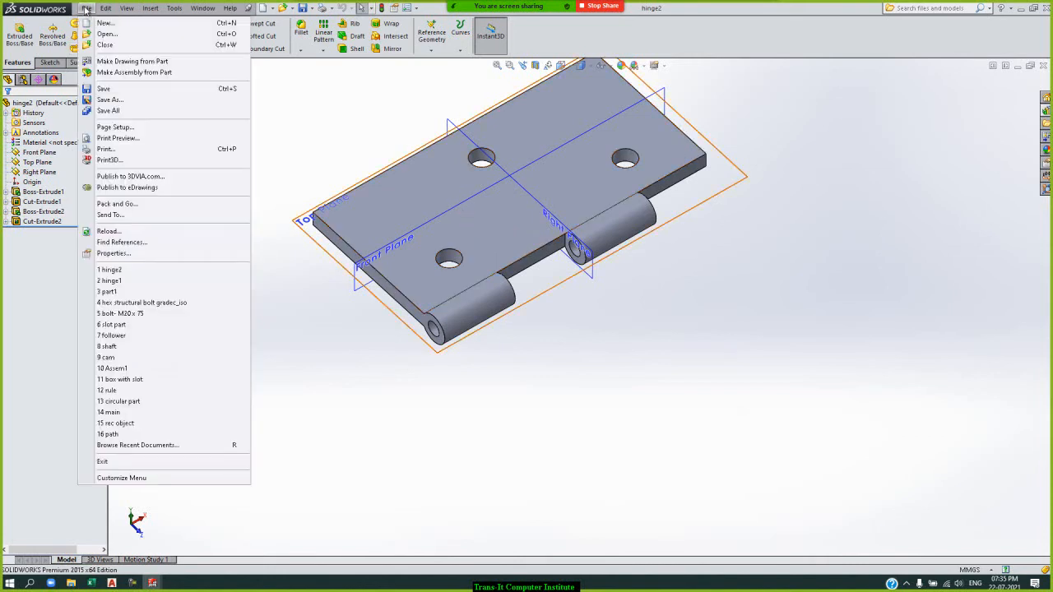
{"action": "left_click", "coordinate": [129, 73]}
{"action": "left_click", "coordinate": [385, 359]}
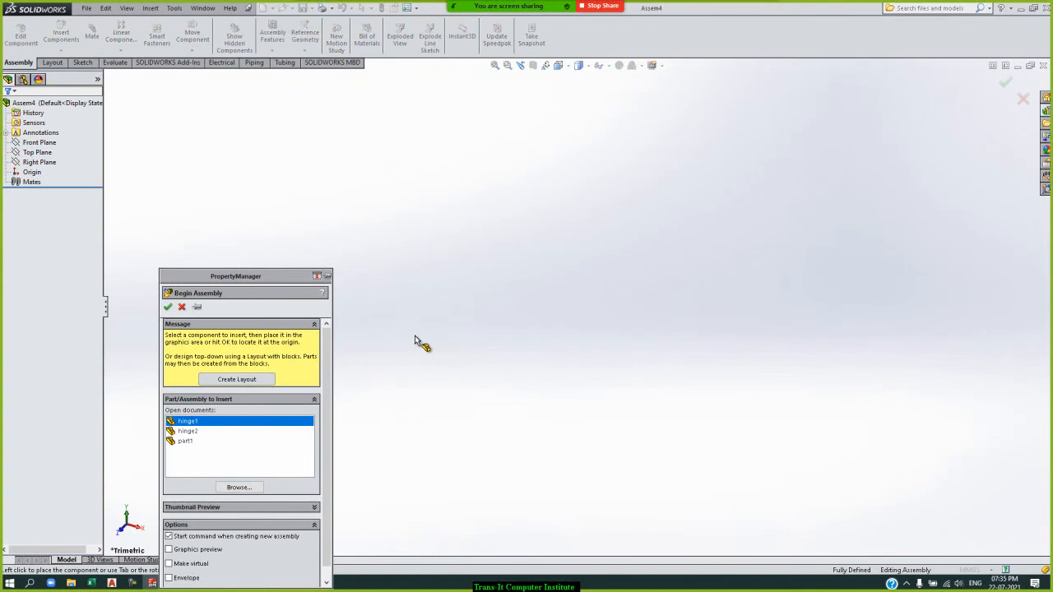
{"action": "left_click", "coordinate": [415, 340]}
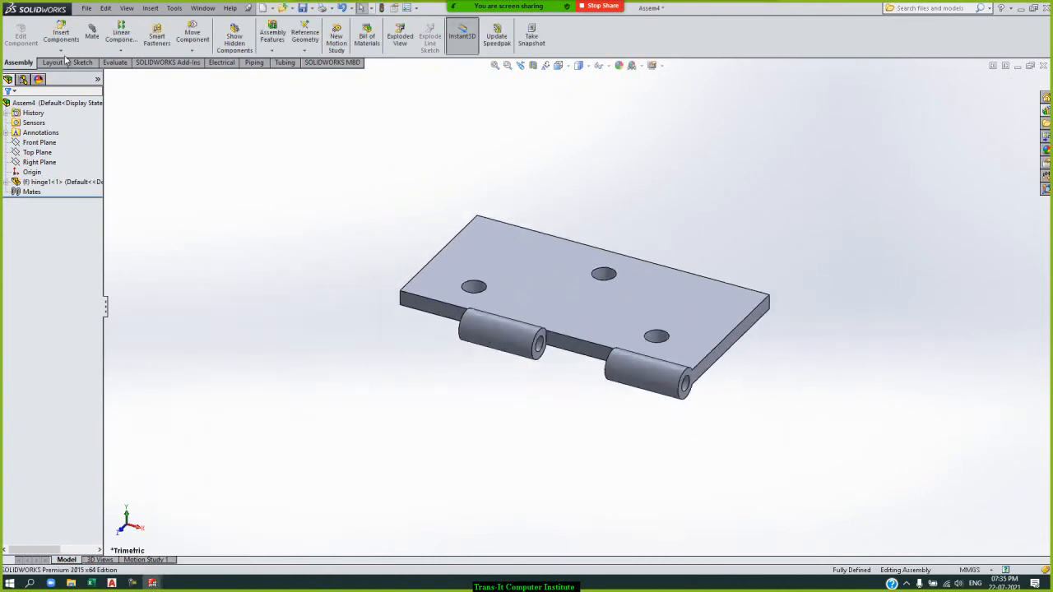
Step: Insert the hinge2 part into the assembly, placing it above and behind hinge1
{"action": "left_click", "coordinate": [61, 34]}
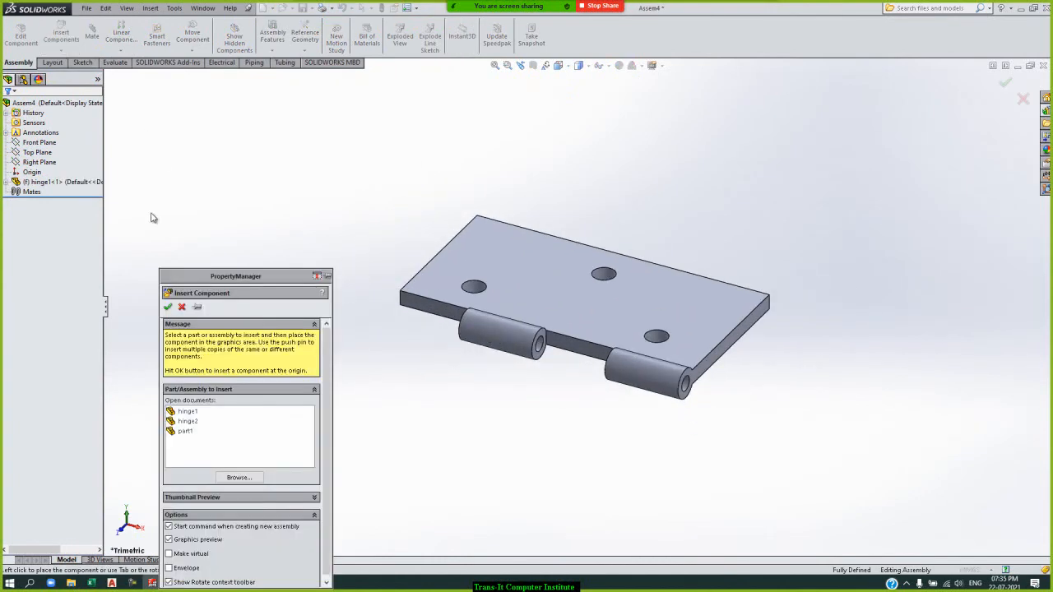
{"action": "left_click", "coordinate": [188, 421]}
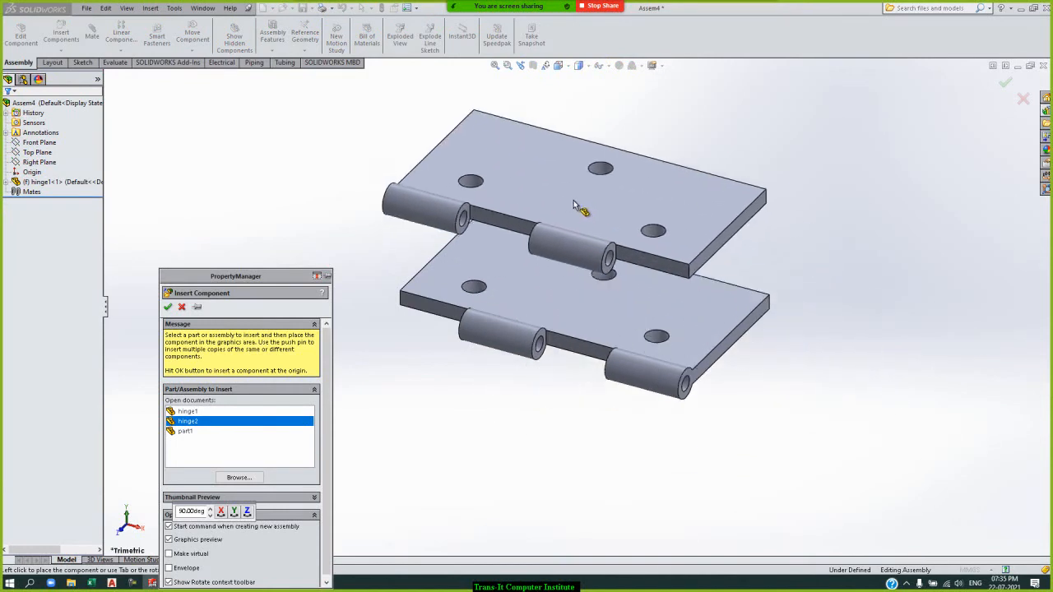
{"action": "left_click", "coordinate": [581, 218]}
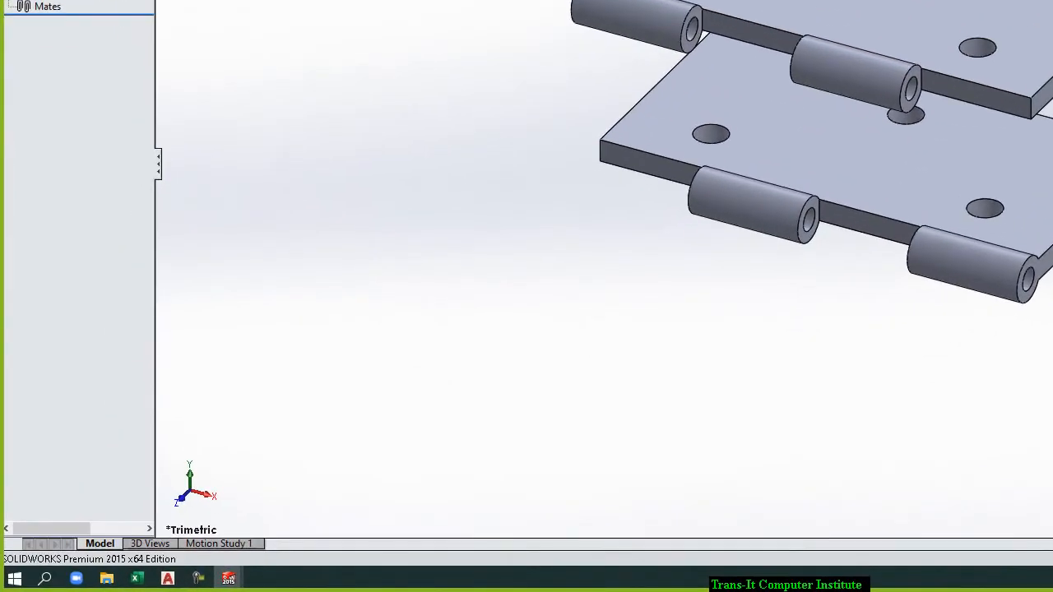
Step: Start a hinge mate and select the knuckle bores of hinge2 and hinge1 as the concentric faces
{"action": "left_click", "coordinate": [266, 0]}
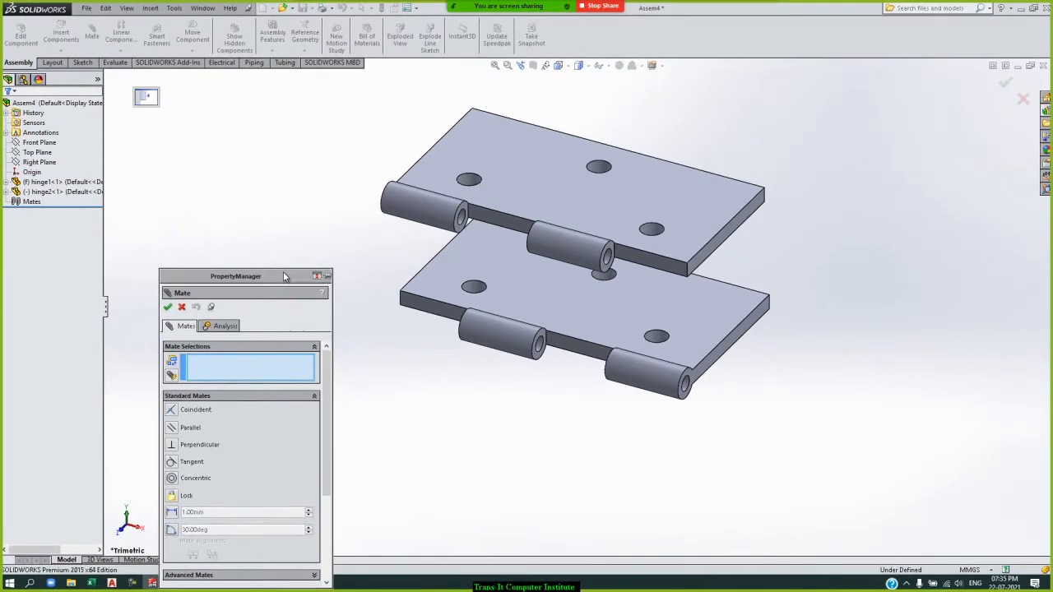
{"action": "left_click_drag", "start_coordinate": [426, 126], "coordinate": [355, 0]}
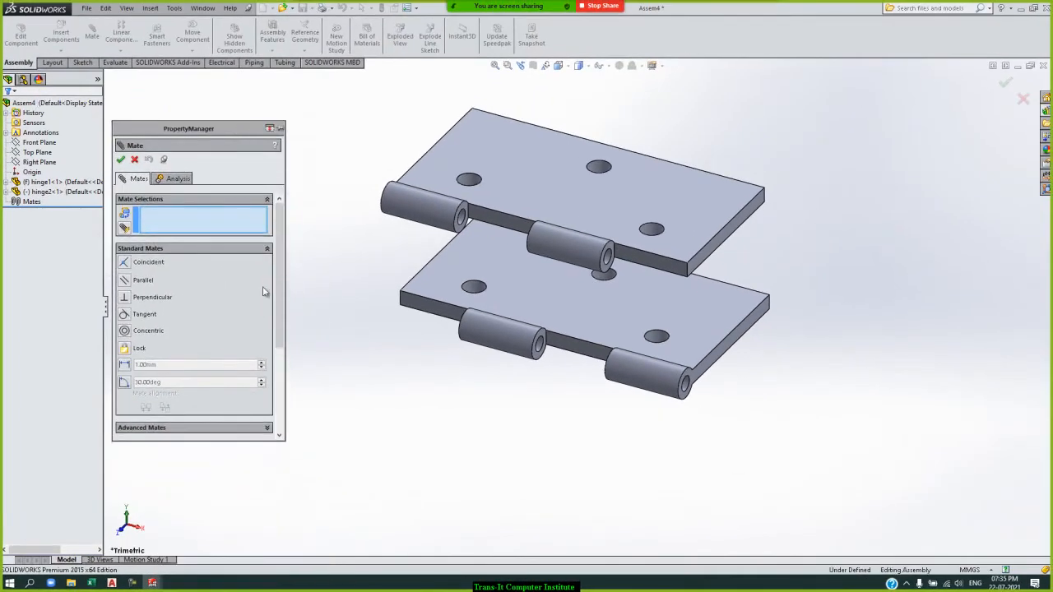
{"action": "scroll", "coordinate": [259, 301], "scroll_direction": "down", "scroll_amount": 4}
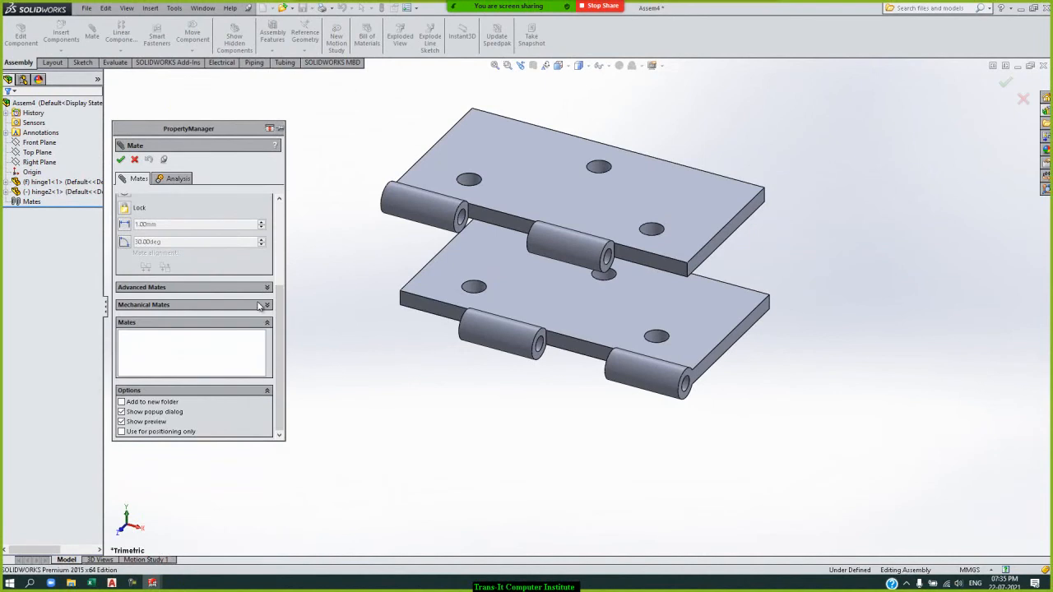
{"action": "left_click", "coordinate": [265, 306]}
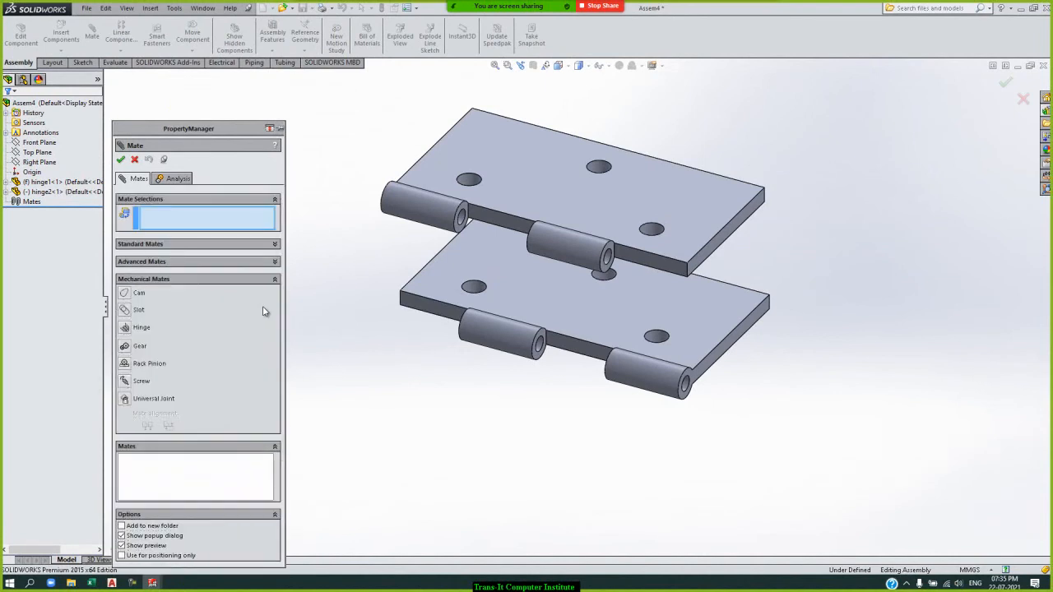
{"action": "left_click", "coordinate": [126, 330]}
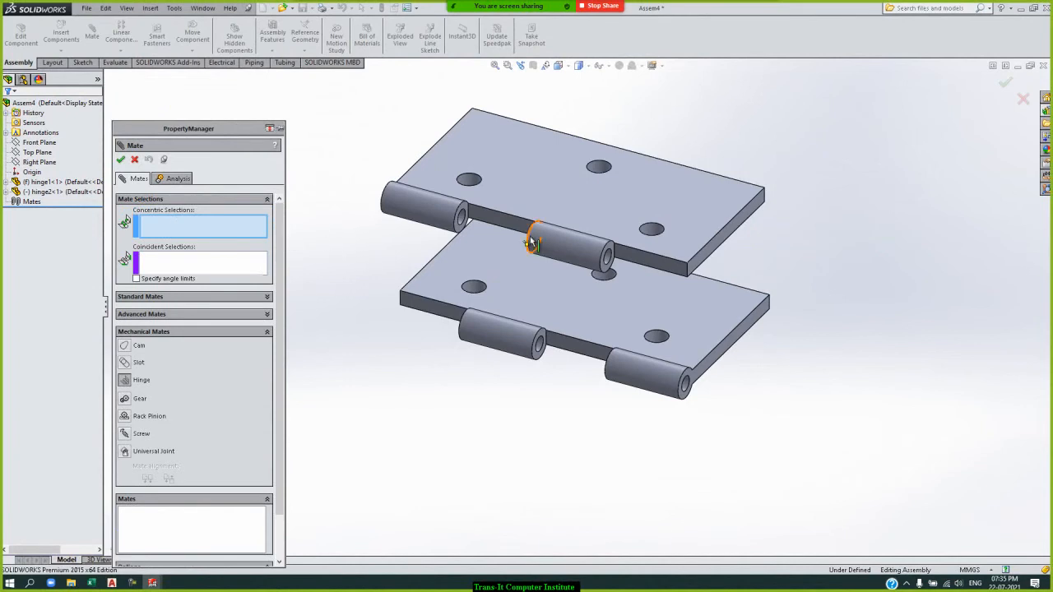
{"action": "left_click", "coordinate": [464, 220]}
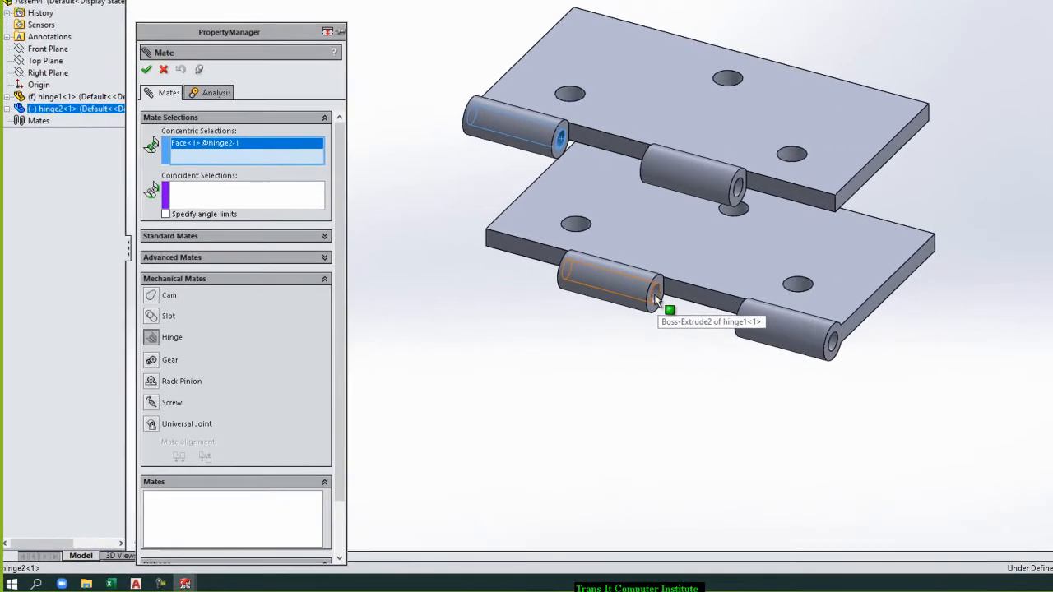
{"action": "left_click", "coordinate": [541, 347]}
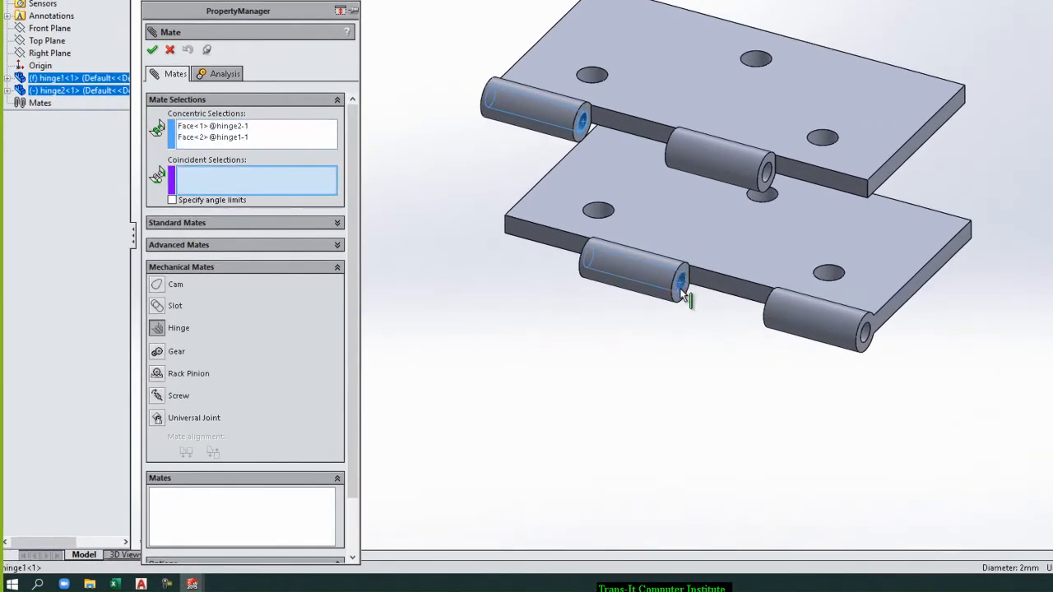
{"action": "left_click", "coordinate": [273, 200]}
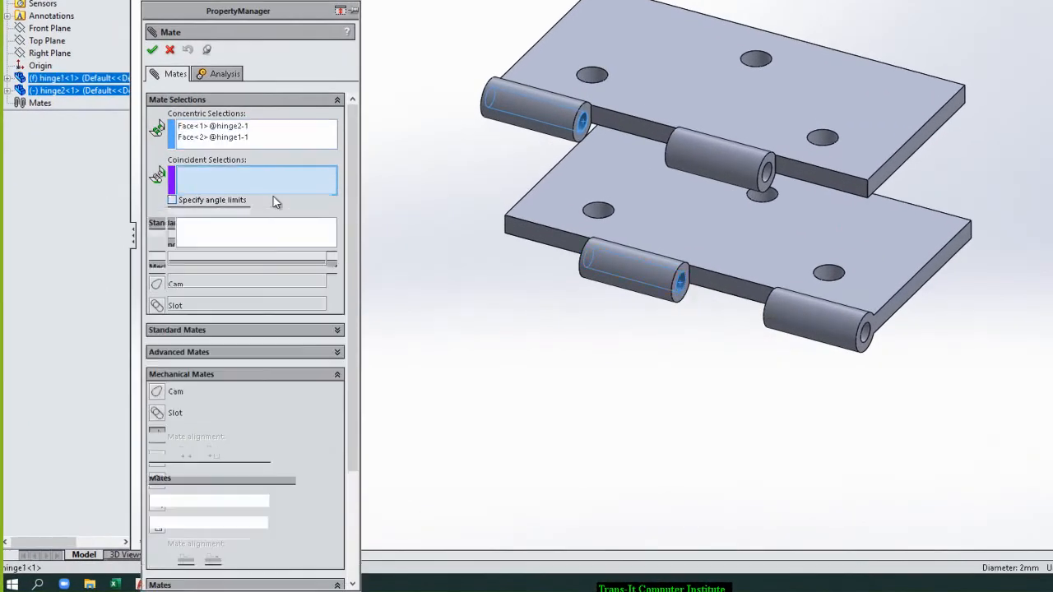
{"action": "left_click", "coordinate": [580, 119]}
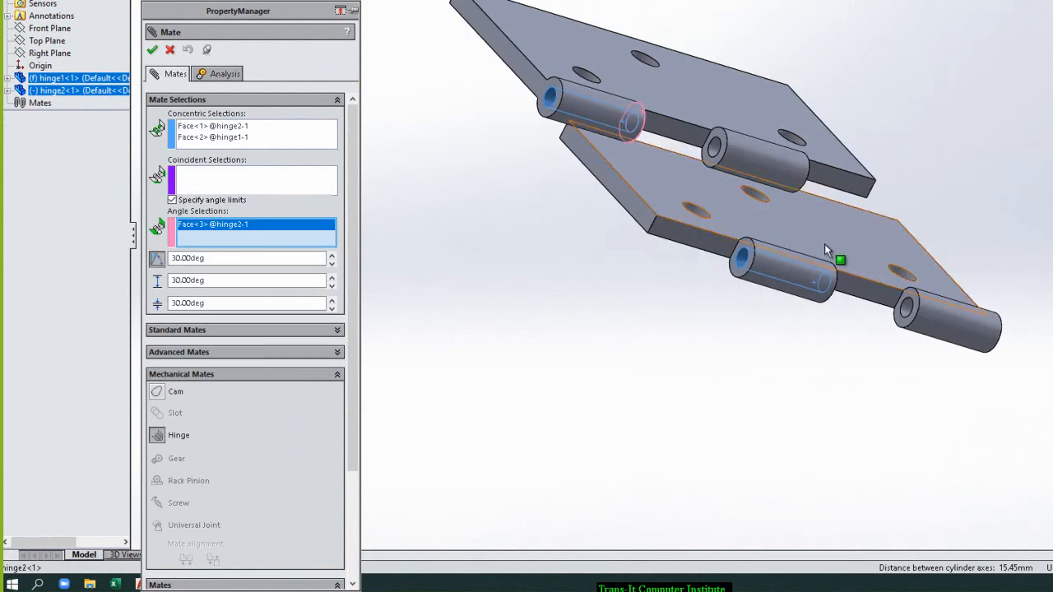
{"action": "left_click", "coordinate": [745, 245]}
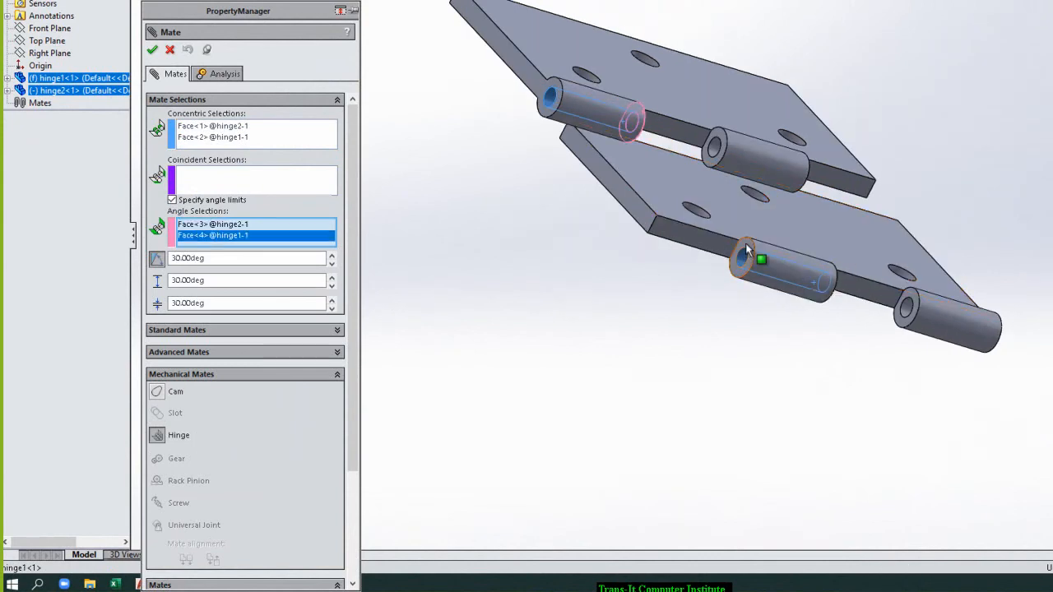
{"action": "right_click", "coordinate": [232, 233]}
{"action": "left_click", "coordinate": [284, 235]}
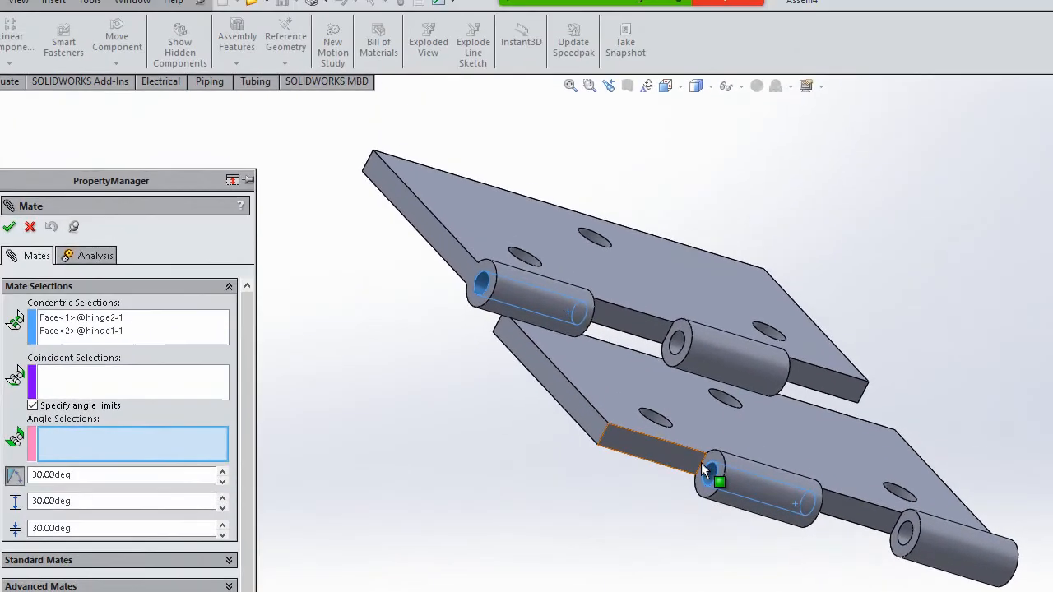
Step: Select matching knuckle end faces of hinge1 and hinge2 as coincident, turn off angle limits, and accept the hinge mate
{"action": "left_click", "coordinate": [151, 390]}
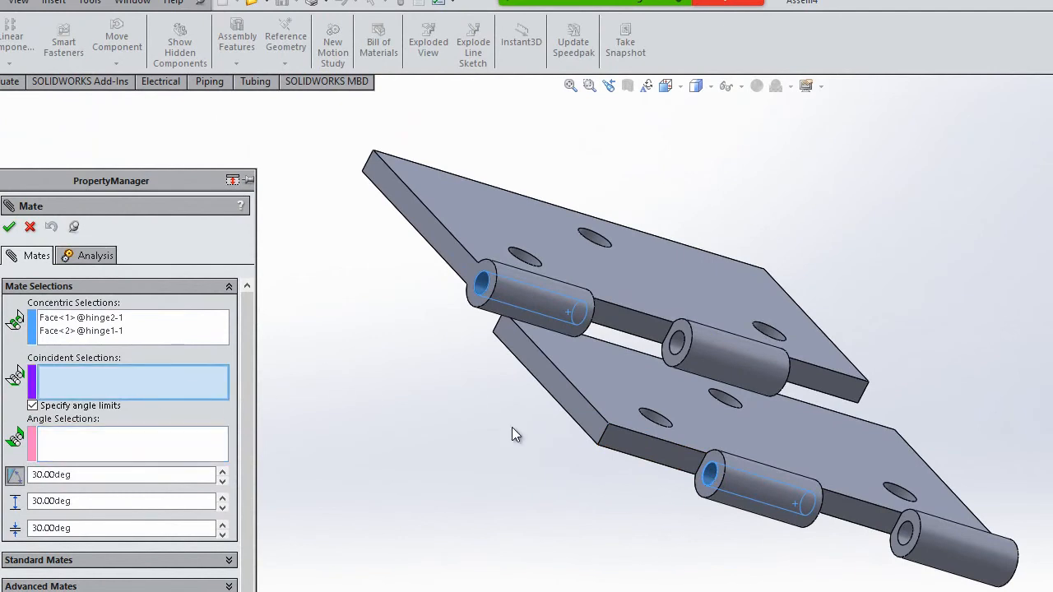
{"action": "left_click", "coordinate": [713, 462]}
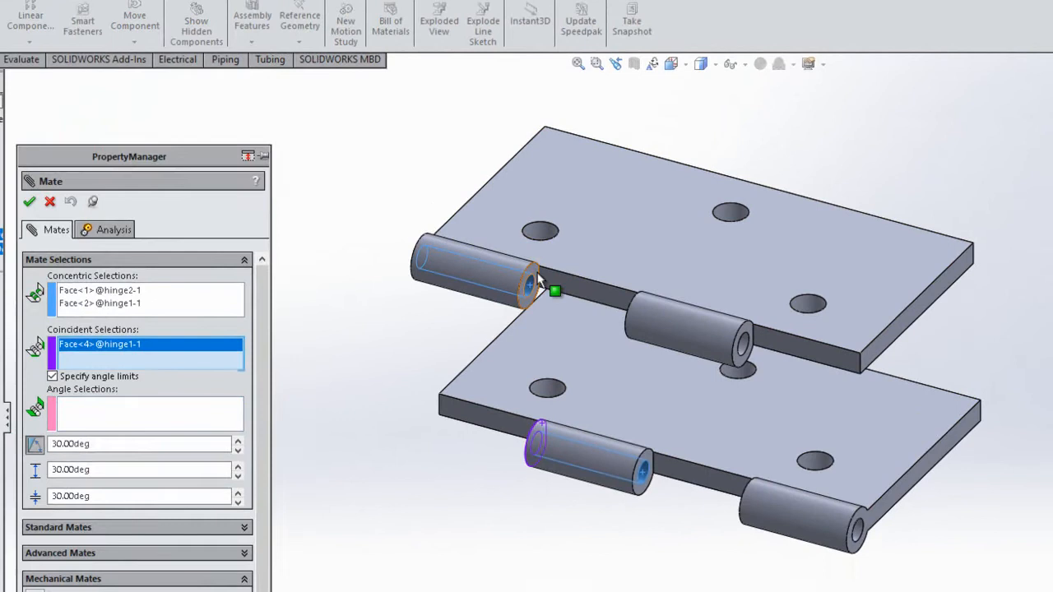
{"action": "left_click", "coordinate": [530, 312]}
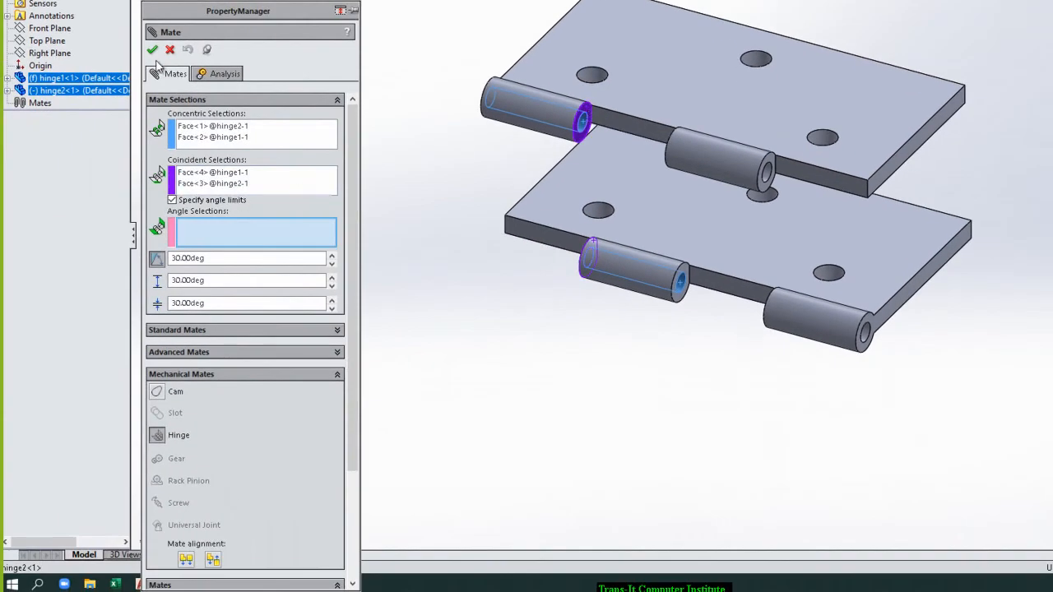
{"action": "left_click", "coordinate": [173, 201]}
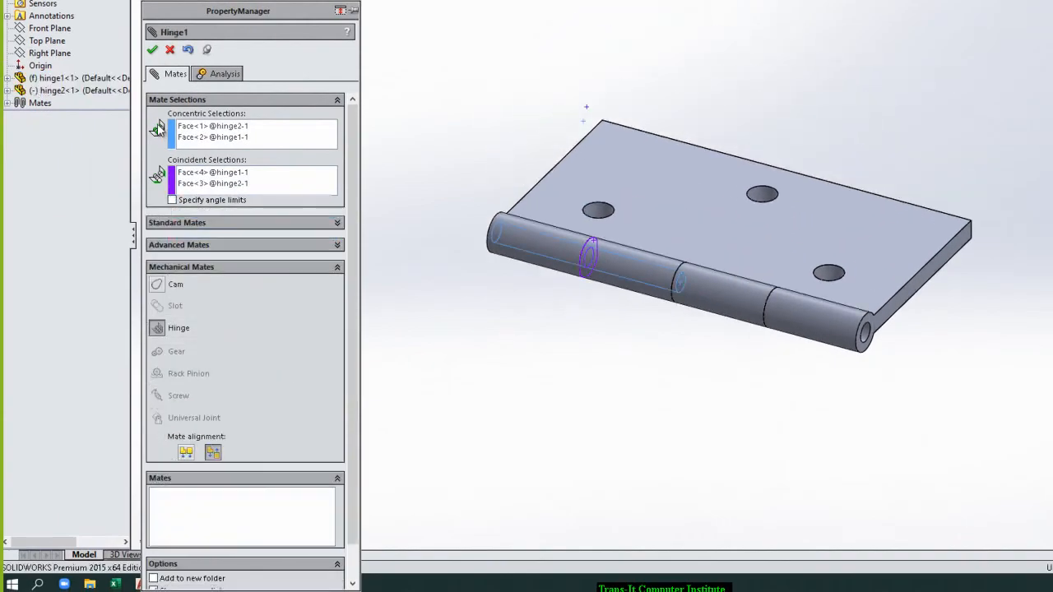
{"action": "left_click", "coordinate": [152, 50]}
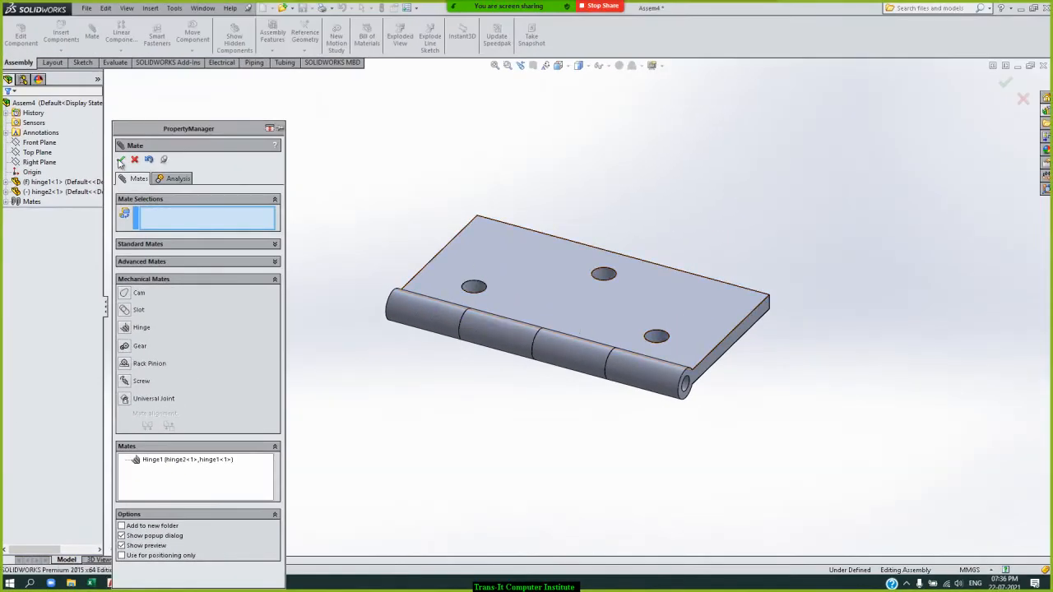
{"action": "left_click", "coordinate": [121, 159]}
{"action": "left_click_drag", "start_coordinate": [625, 280], "coordinate": [630, 218]}
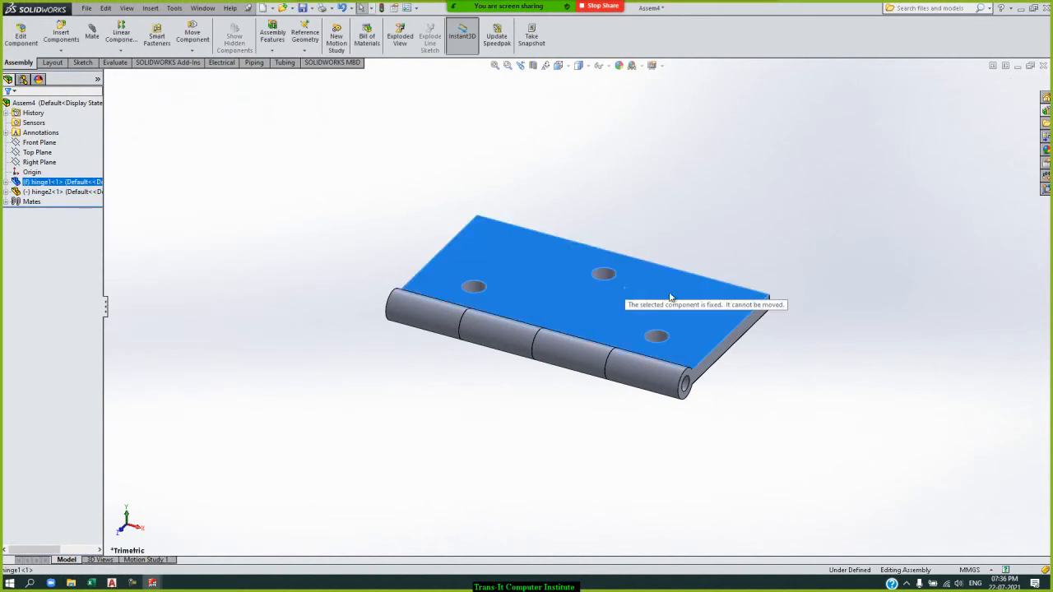
{"action": "left_click", "coordinate": [492, 6]}
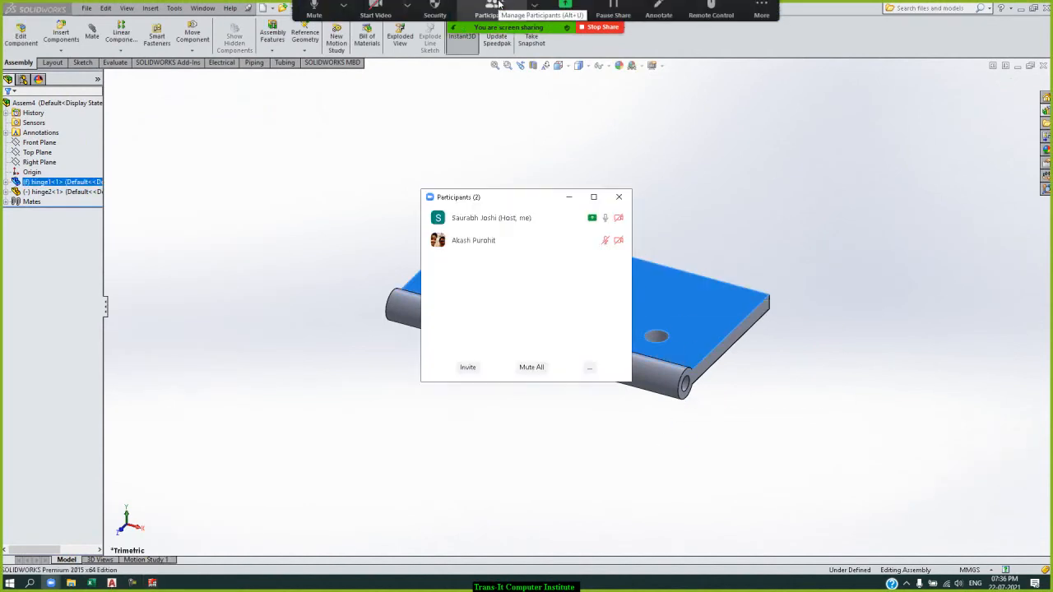
{"action": "left_click", "coordinate": [578, 202]}
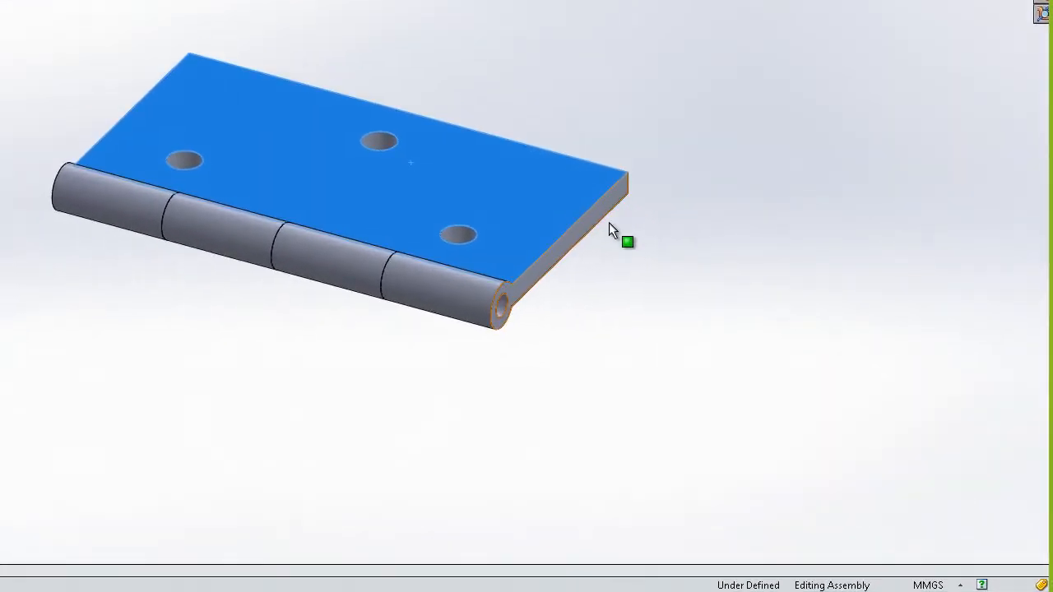
Step: Swing the hinge2 leaf open about the knuckle axis and view the hinge from its end to check the motion
{"action": "left_click_drag", "start_coordinate": [758, 311], "coordinate": [752, 365]}
{"action": "left_click_drag", "start_coordinate": [329, 264], "coordinate": [322, 406]}
{"action": "left_click", "coordinate": [546, 140]}
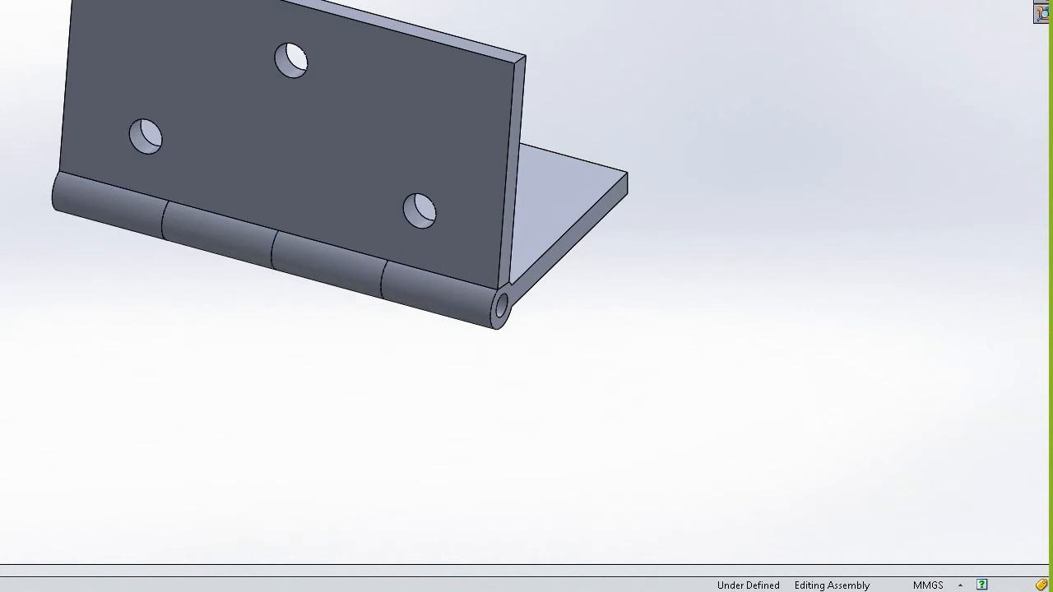
{"action": "key", "text": "Left"}
{"action": "key", "text": "Left"}
{"action": "key", "text": "Left"}
{"action": "key", "text": "Left"}
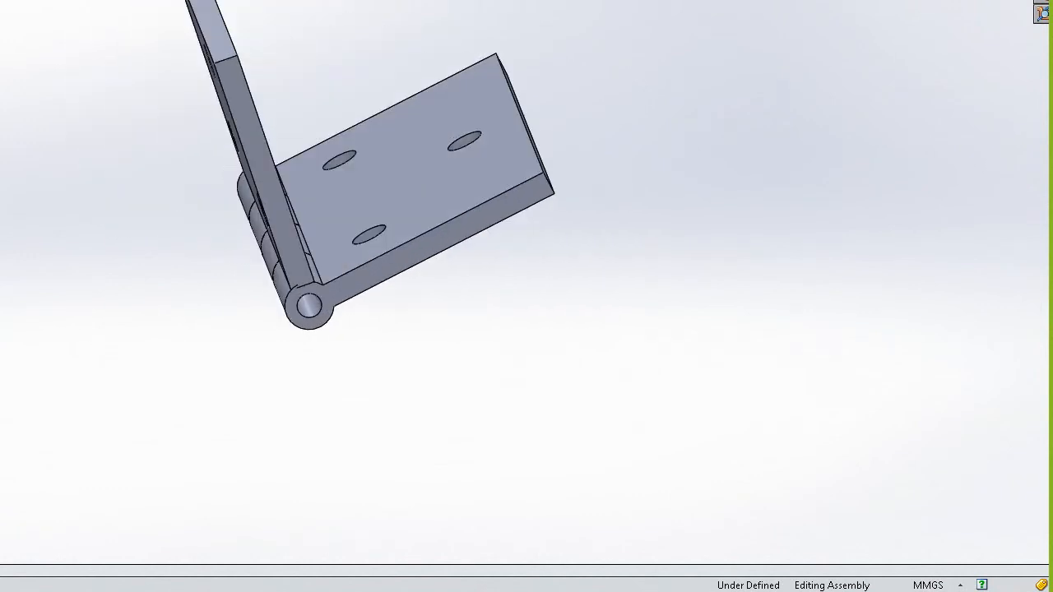
{"action": "left_click_drag", "start_coordinate": [233, 74], "coordinate": [34, 256]}
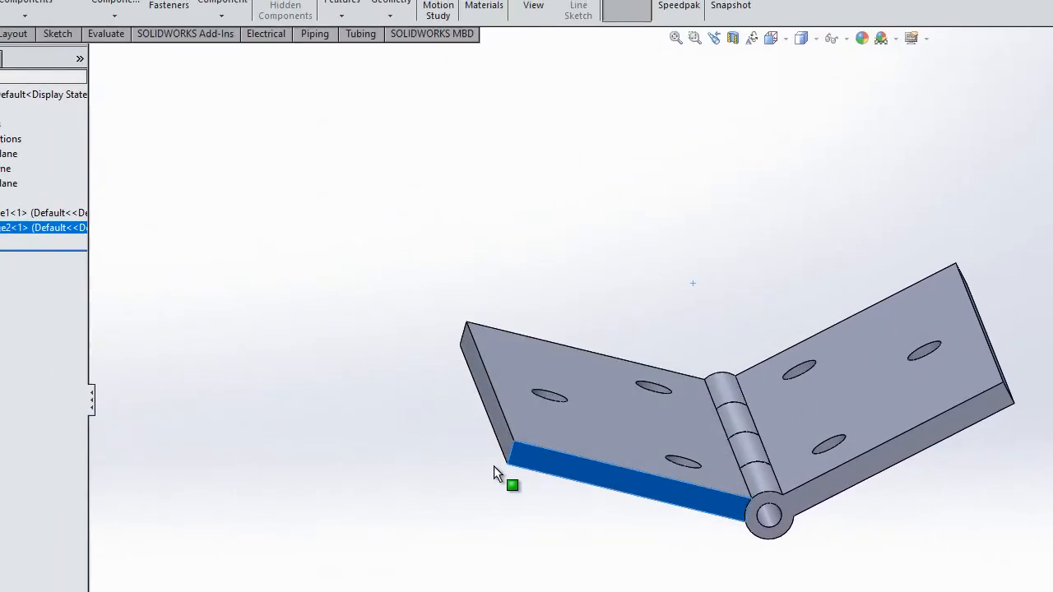
{"action": "left_click_drag", "start_coordinate": [494, 466], "coordinate": [483, 420]}
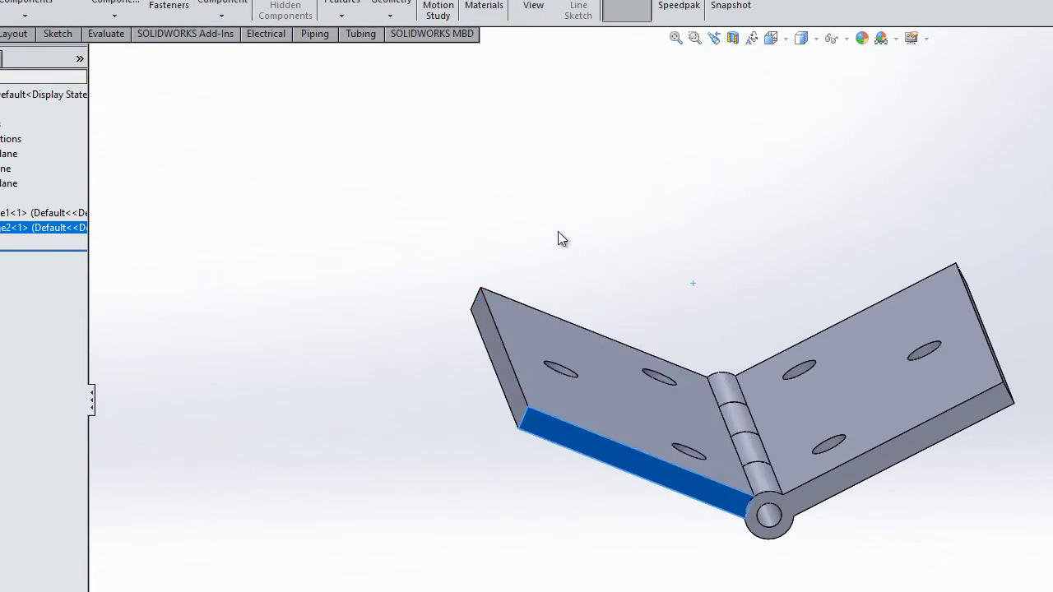
{"action": "left_click", "coordinate": [558, 231]}
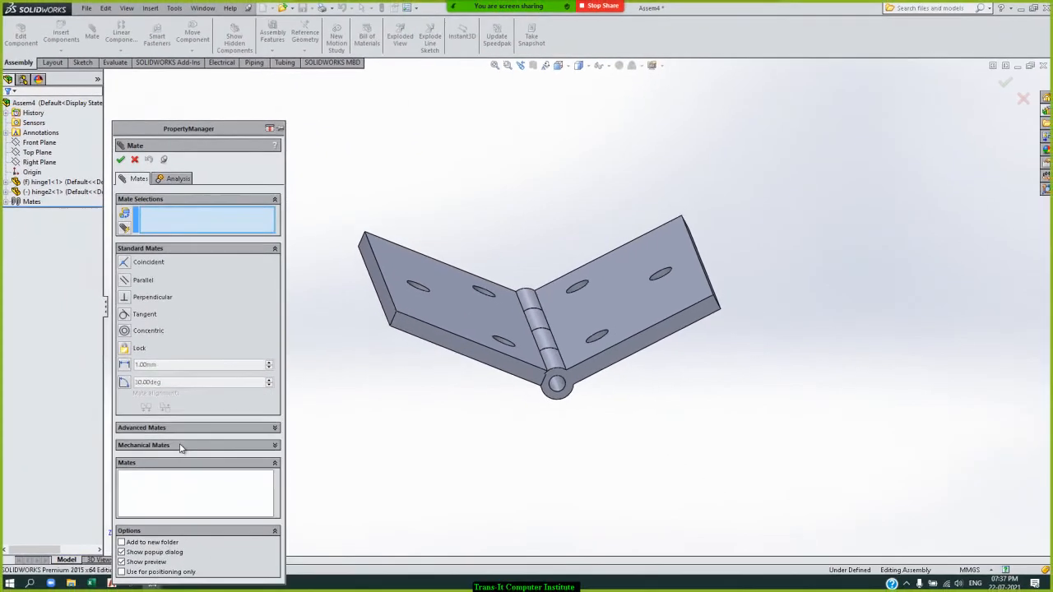
{"action": "left_click", "coordinate": [190, 515]}
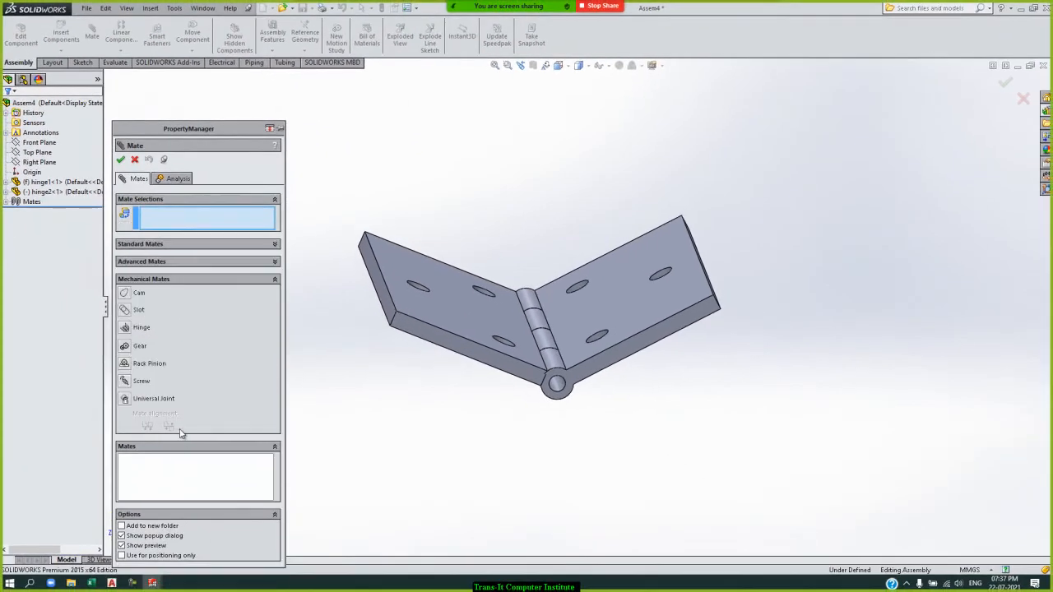
{"action": "left_click", "coordinate": [140, 328]}
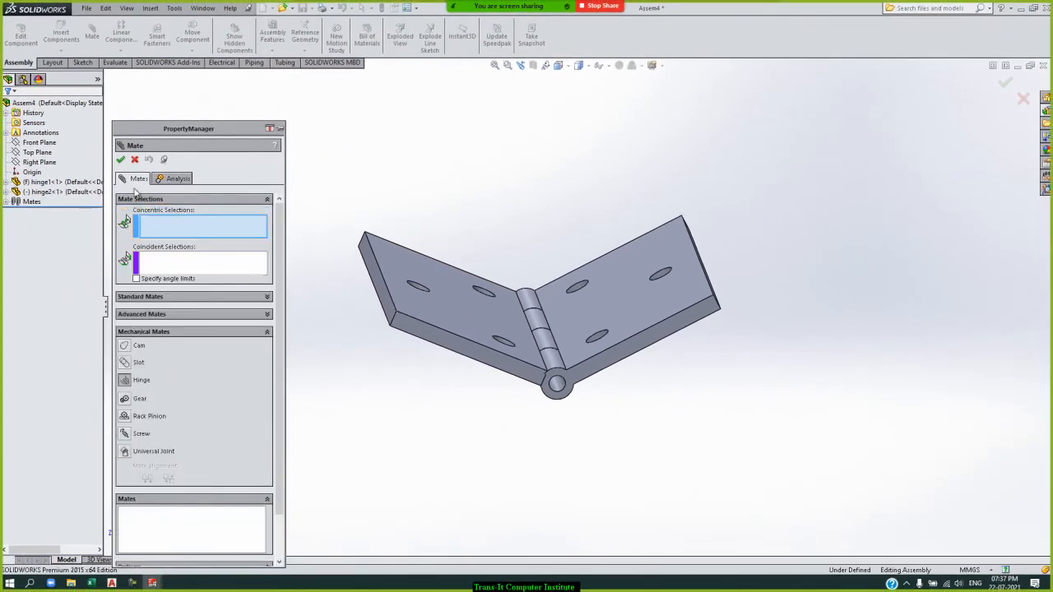
{"action": "left_click", "coordinate": [135, 161]}
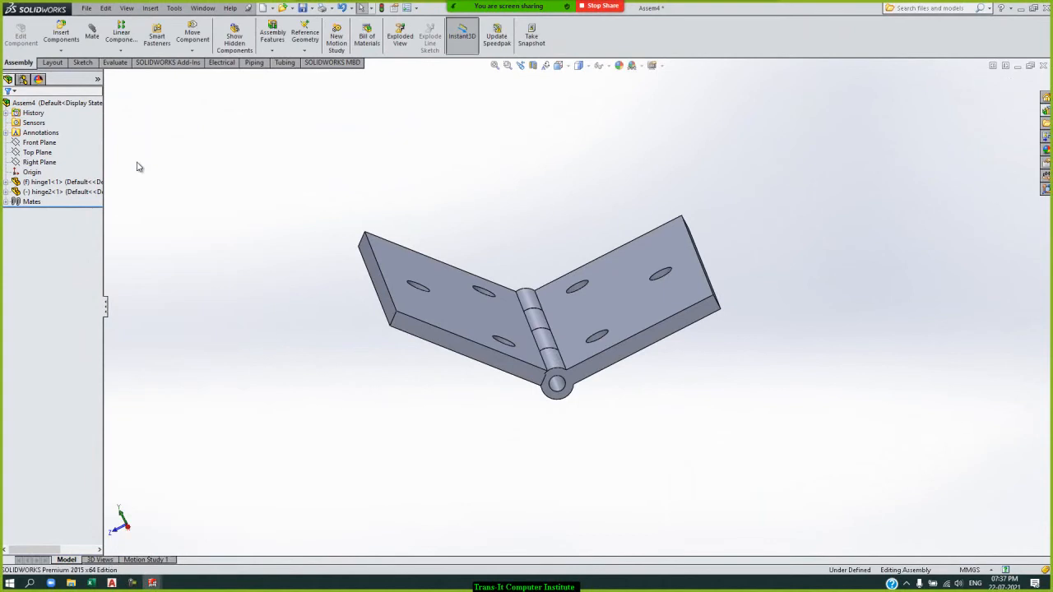
Step: Edit the existing hinge mate to specify angle limits between the broad plate faces of hinge1 and hinge2
{"action": "left_click", "coordinate": [7, 202]}
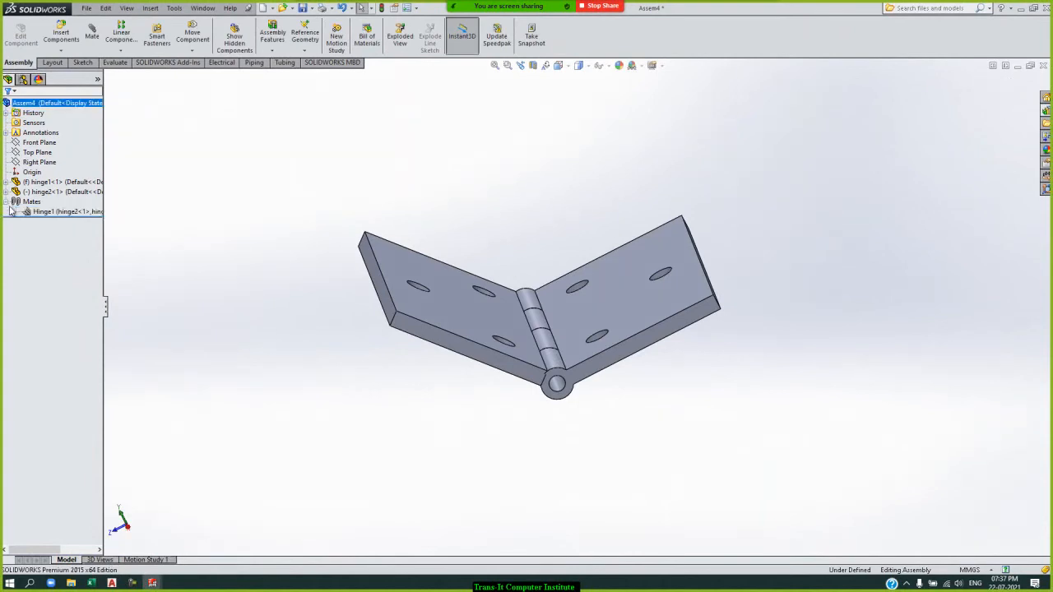
{"action": "left_click", "coordinate": [73, 212]}
{"action": "left_click", "coordinate": [84, 181]}
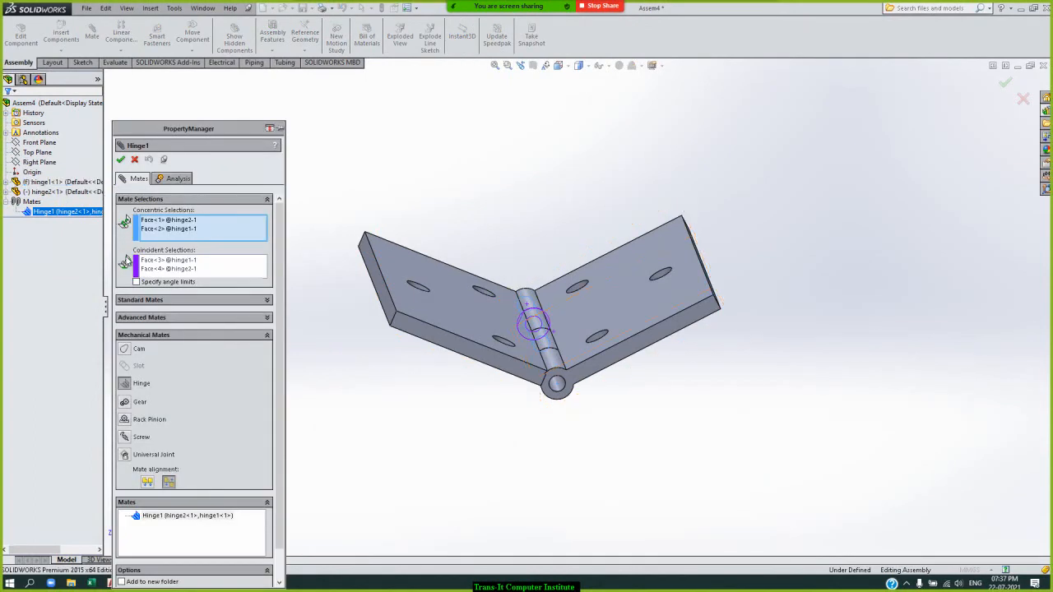
{"action": "left_click", "coordinate": [137, 282]}
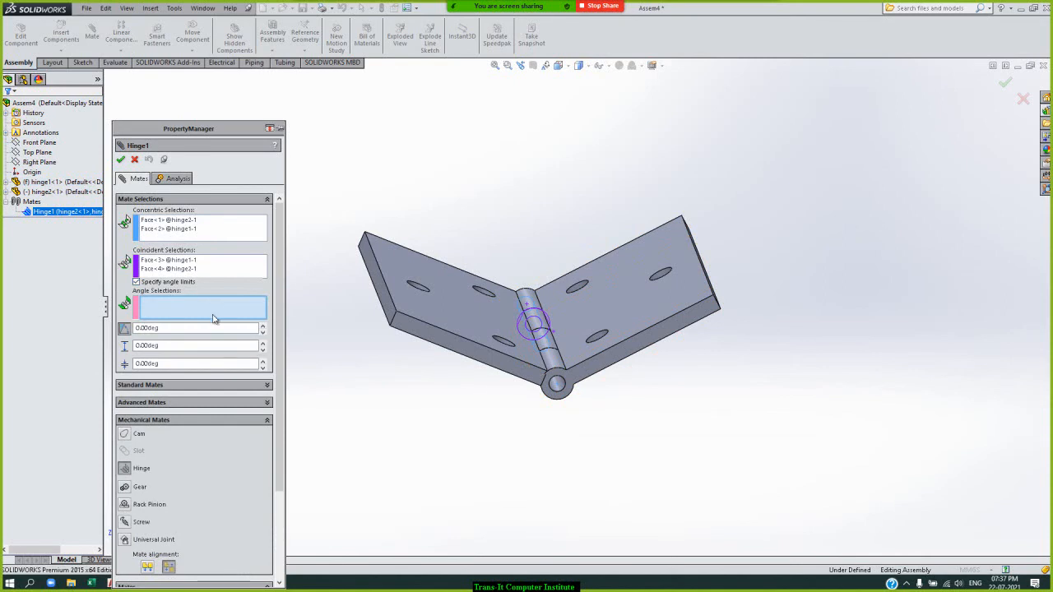
{"action": "left_click", "coordinate": [636, 260]}
{"action": "left_click", "coordinate": [474, 299]}
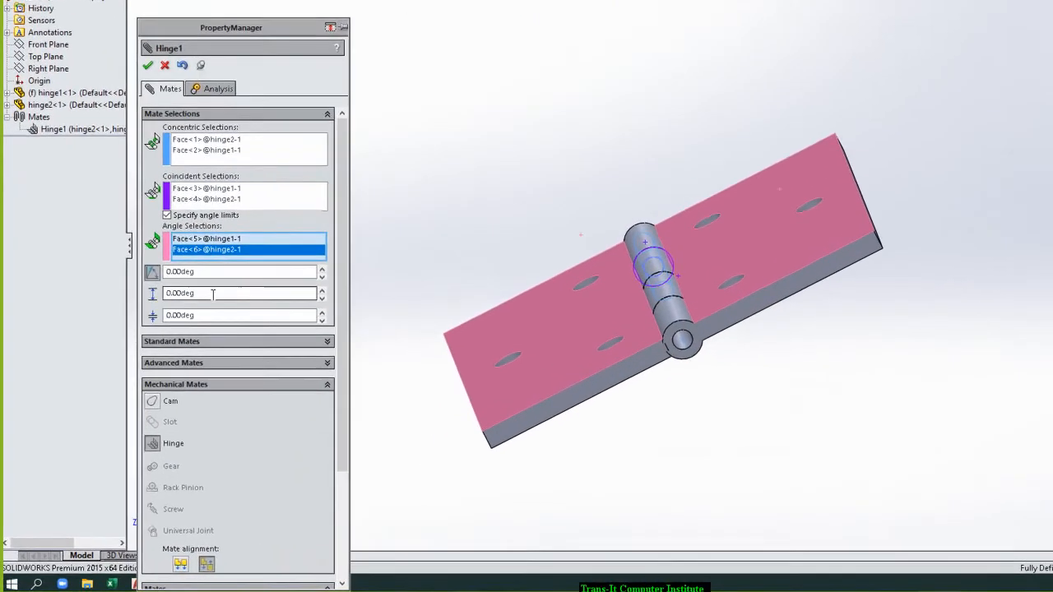
Step: Enter a maximum angle limit for the hinge mate and accept the edited mate
{"action": "double_click", "coordinate": [177, 339]}
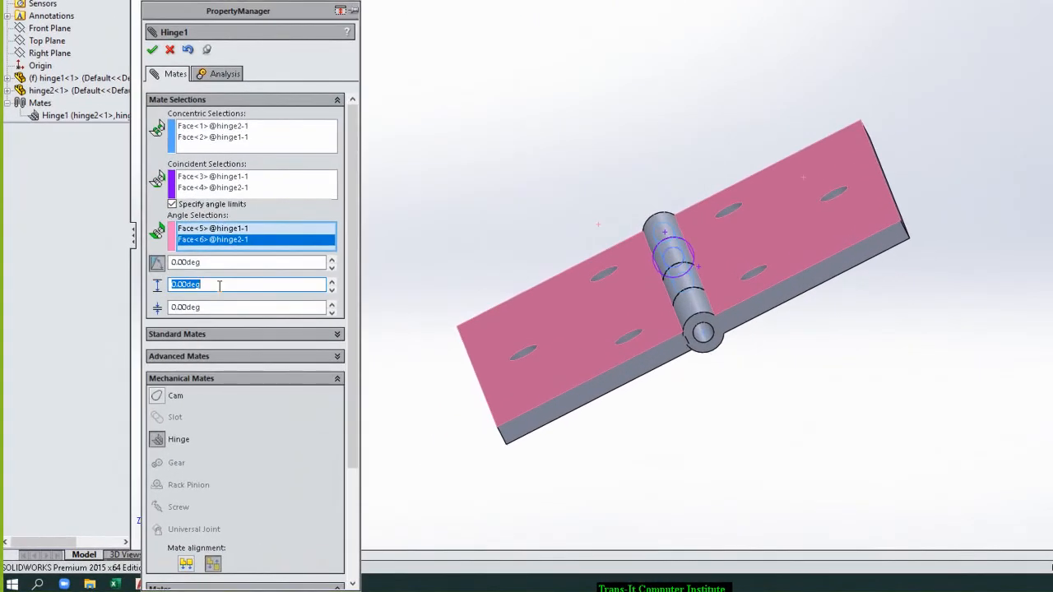
{"action": "type", "text": "1"}
{"action": "key", "text": "Return"}
{"action": "left_click", "coordinate": [152, 49]}
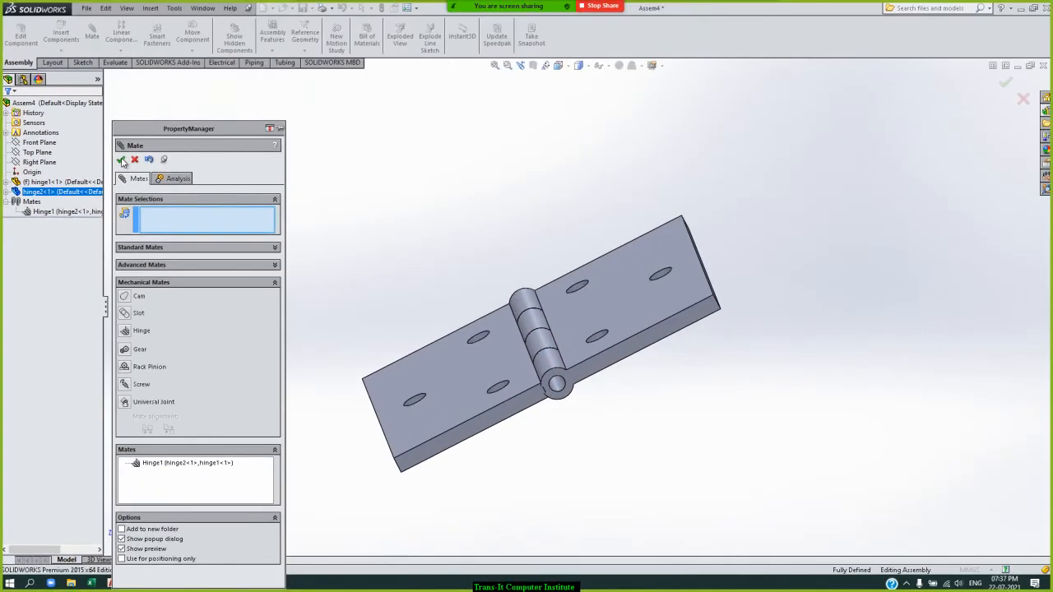
{"action": "left_click", "coordinate": [121, 161]}
Step: Edit the hinge mate to replace its angle-limit selections with the opposite broad faces of hinge1 and hinge2, and accept it
{"action": "left_click_drag", "start_coordinate": [467, 400], "coordinate": [425, 280]}
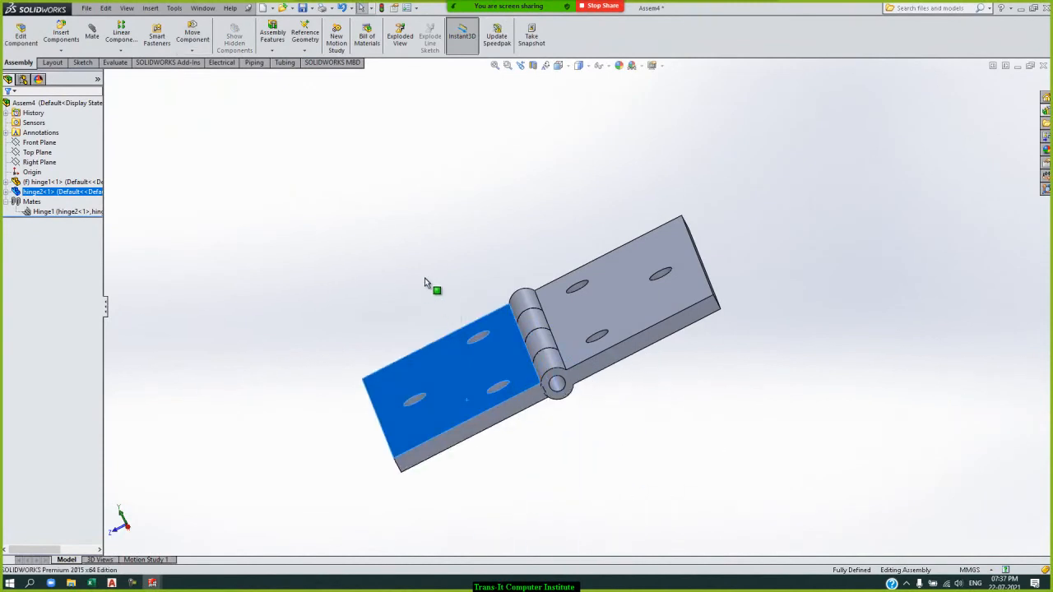
{"action": "left_click", "coordinate": [70, 211]}
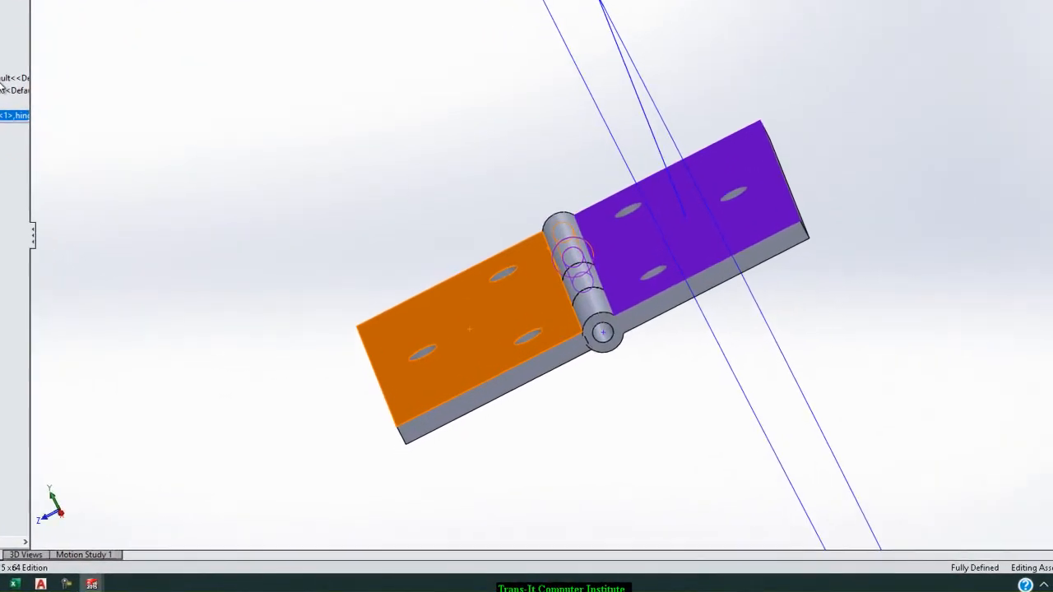
{"action": "left_click", "coordinate": [3, 85]}
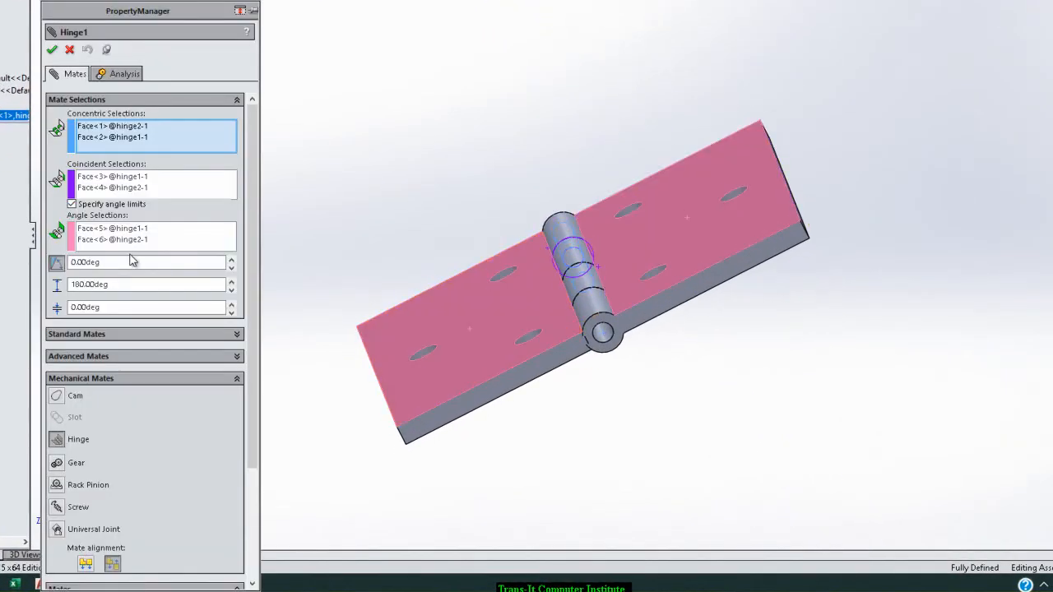
{"action": "right_click", "coordinate": [150, 232]}
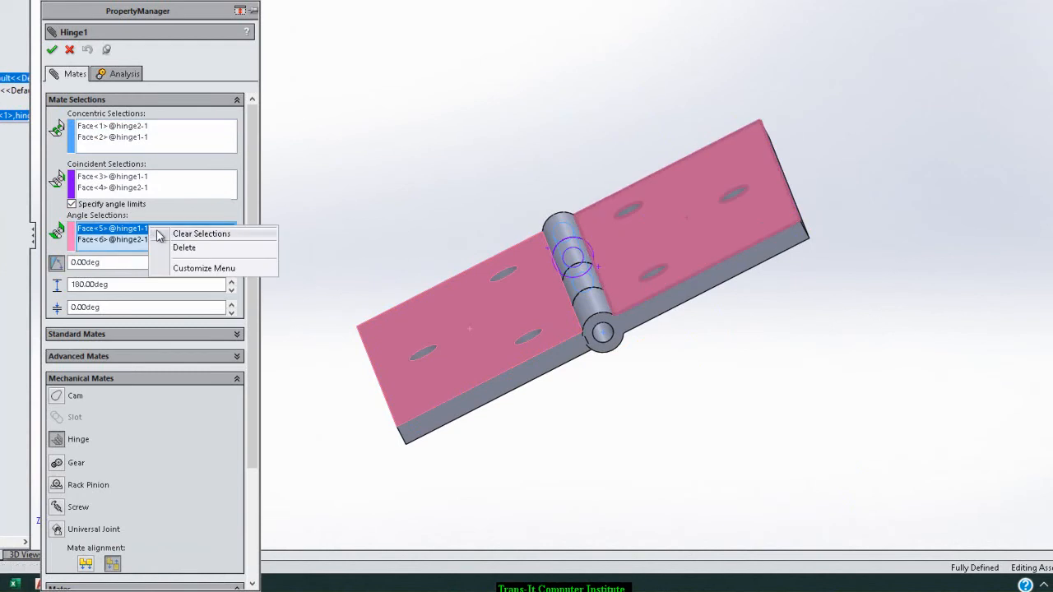
{"action": "left_click", "coordinate": [180, 234]}
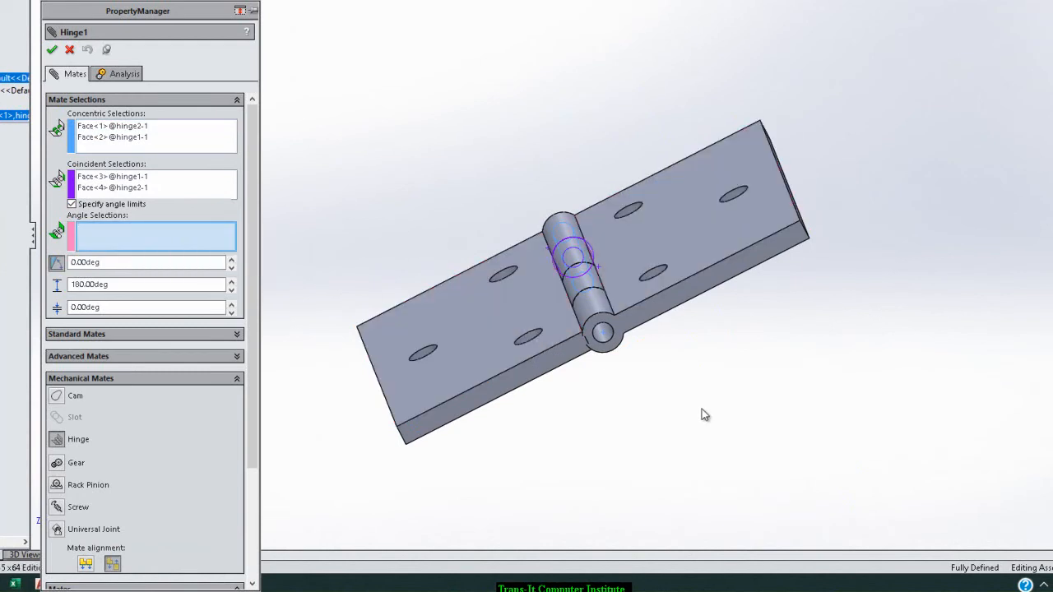
{"action": "key", "text": "Up"}
{"action": "key", "text": "Up"}
{"action": "key", "text": "Up"}
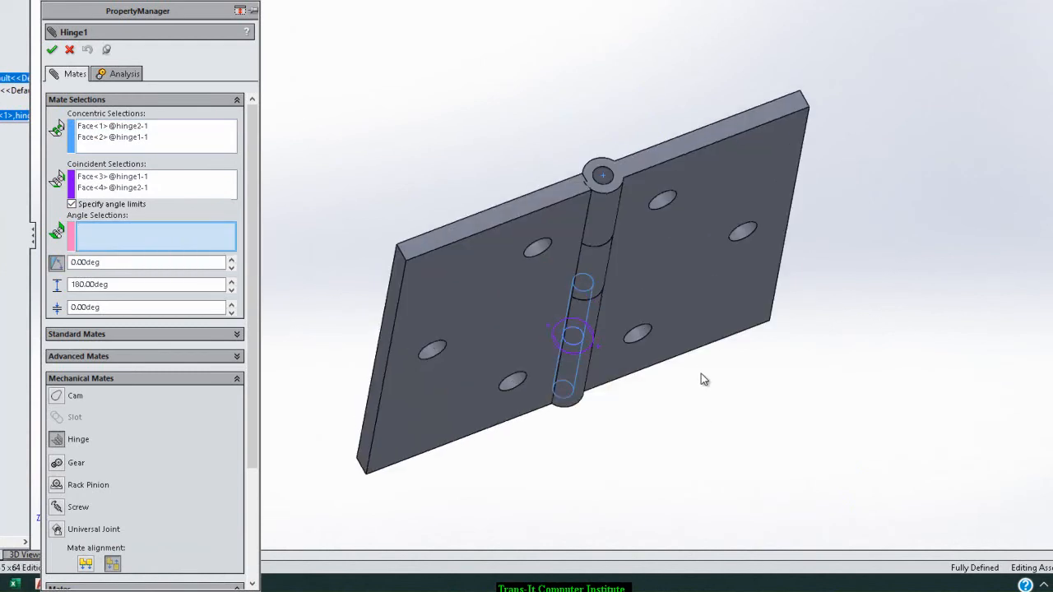
{"action": "left_click", "coordinate": [689, 280]}
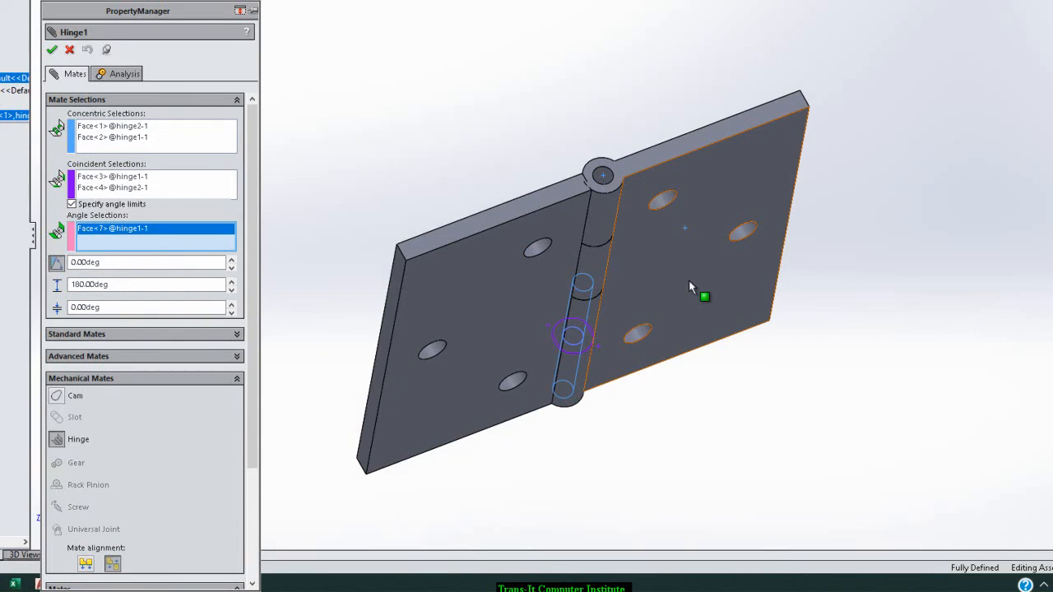
{"action": "left_click", "coordinate": [505, 338]}
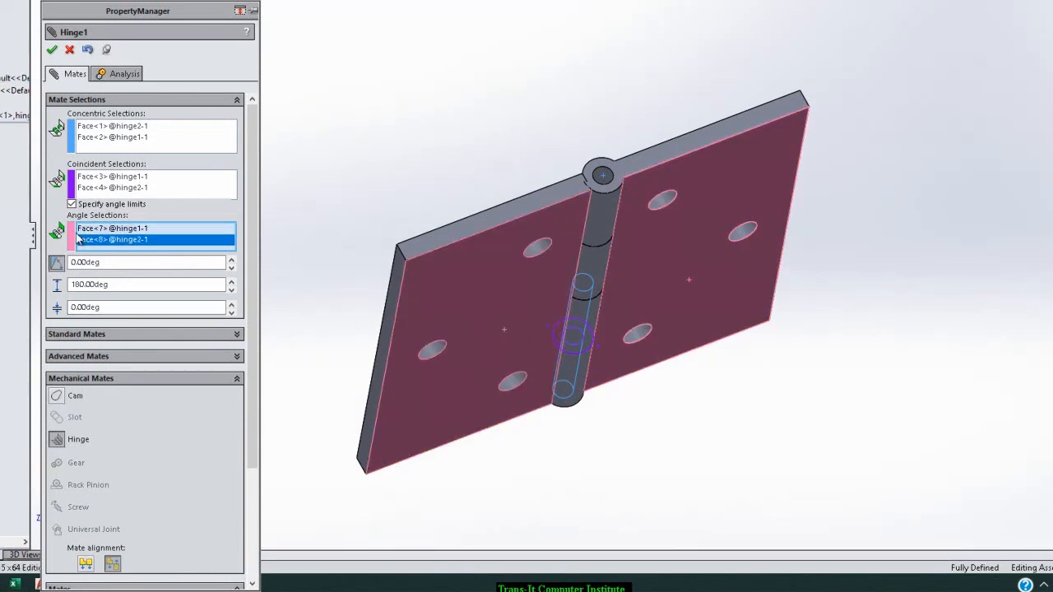
{"action": "left_click", "coordinate": [52, 49]}
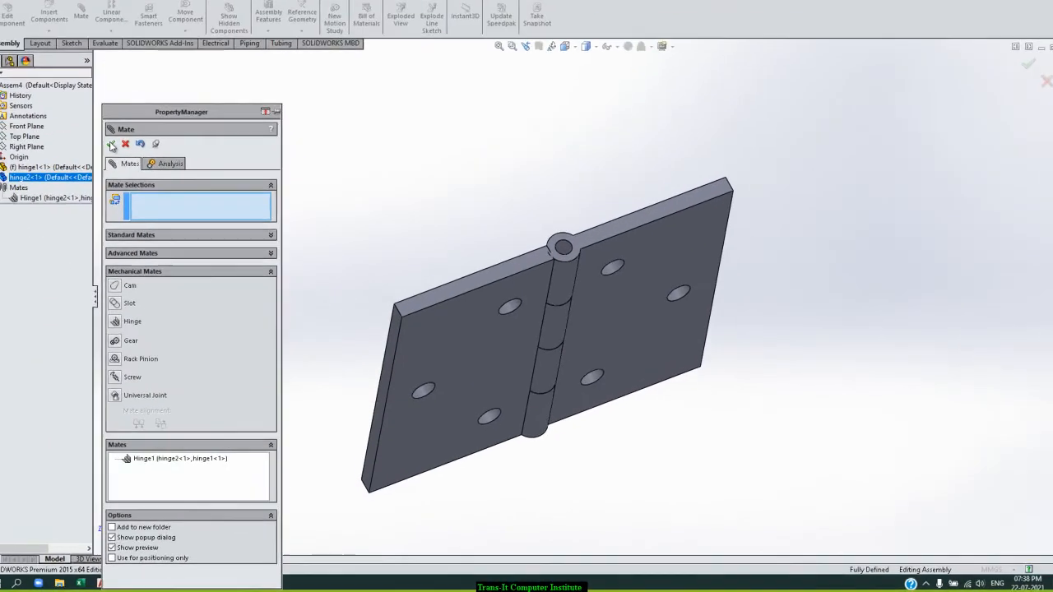
{"action": "left_click", "coordinate": [111, 145]}
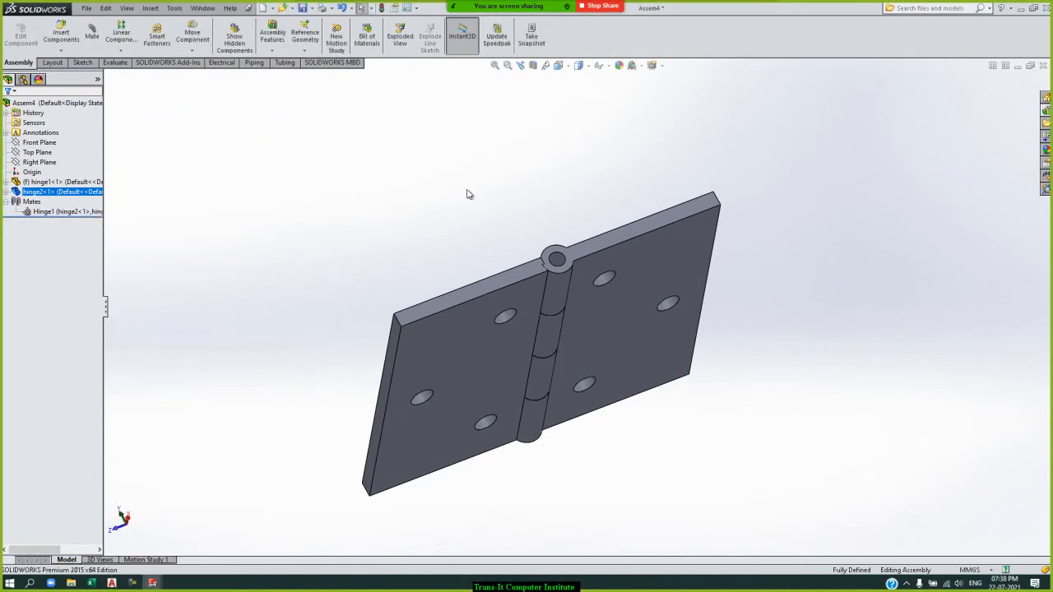
Step: Try swinging the hinge2 leaf about the knuckle axis to check its motion
{"action": "key", "text": "Down"}
{"action": "key", "text": "Down"}
{"action": "key", "text": "Down"}
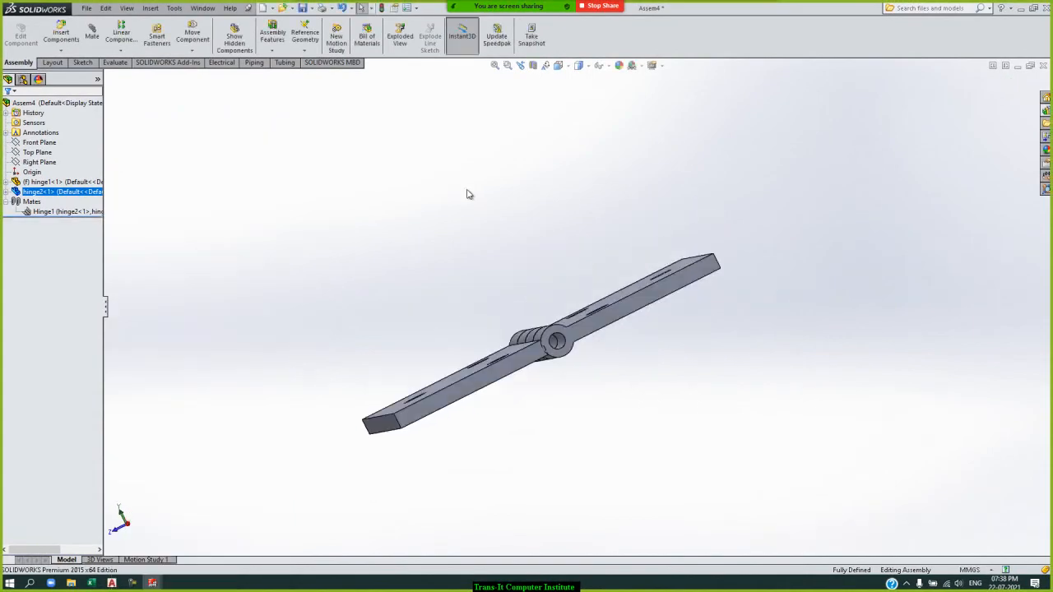
{"action": "left_click_drag", "start_coordinate": [481, 380], "coordinate": [361, 295]}
{"action": "left_click_drag", "start_coordinate": [394, 441], "coordinate": [352, 342]}
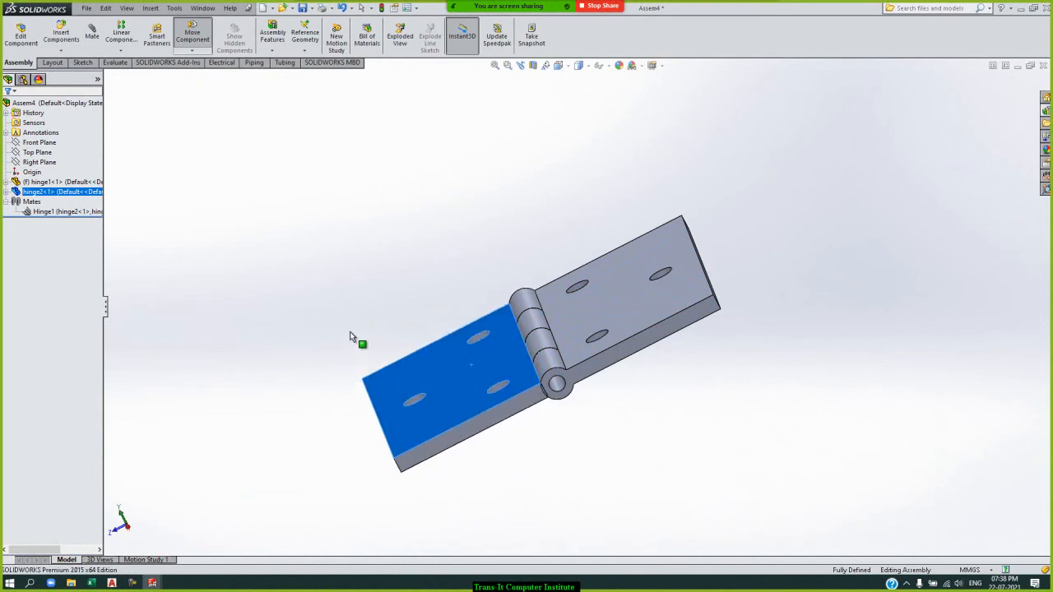
{"action": "key", "text": "Escape"}
Step: Reselect the underside broad faces for the hinge mate's angle limits, hinge2 first and hinge1 second, and test the leaf's motion
{"action": "right_click", "coordinate": [55, 212]}
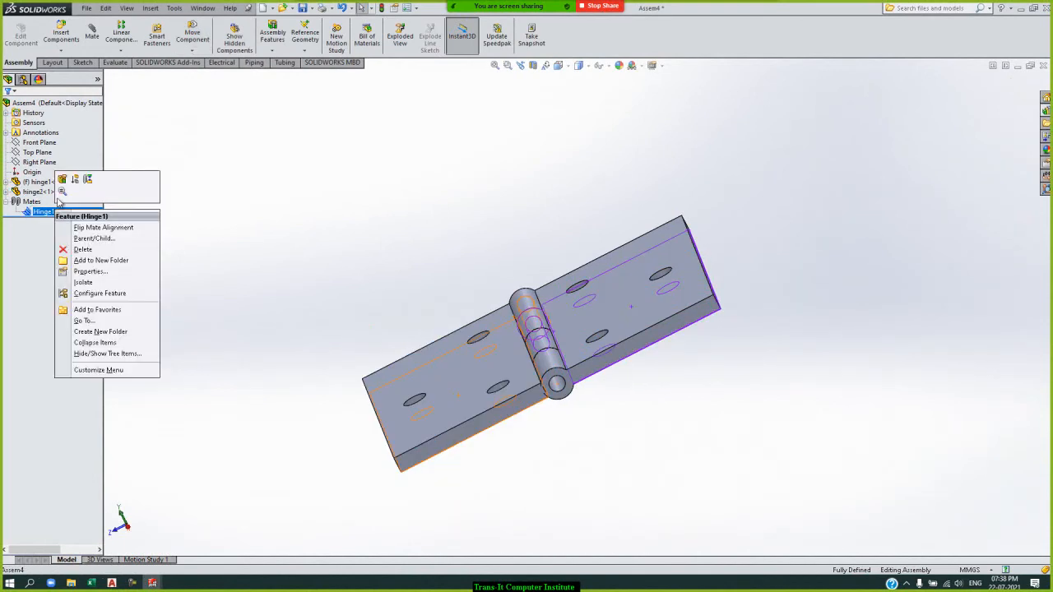
{"action": "left_click", "coordinate": [63, 180]}
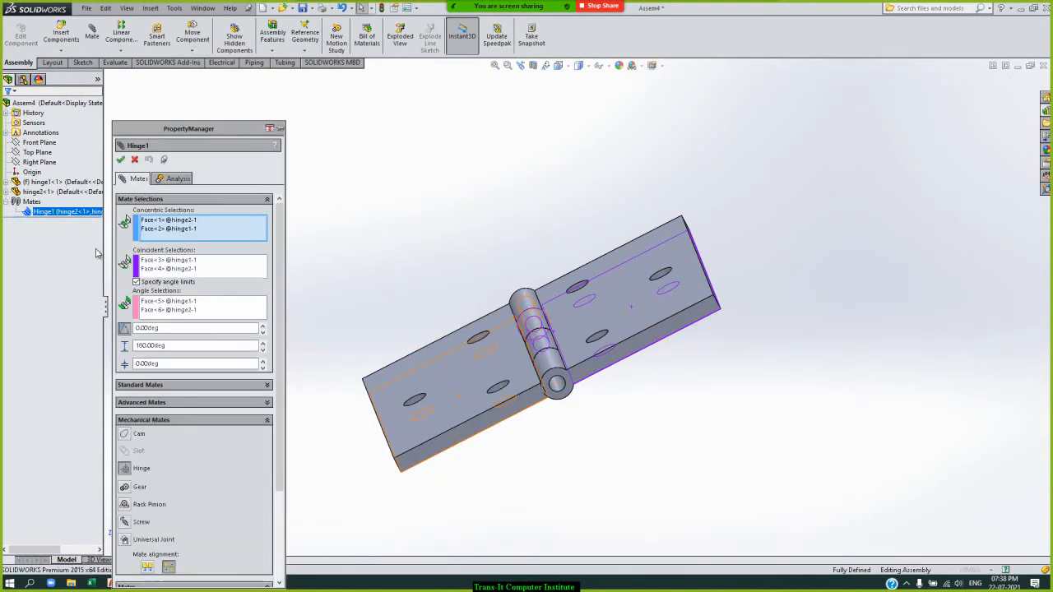
{"action": "right_click", "coordinate": [183, 310]}
{"action": "left_click", "coordinate": [226, 315]}
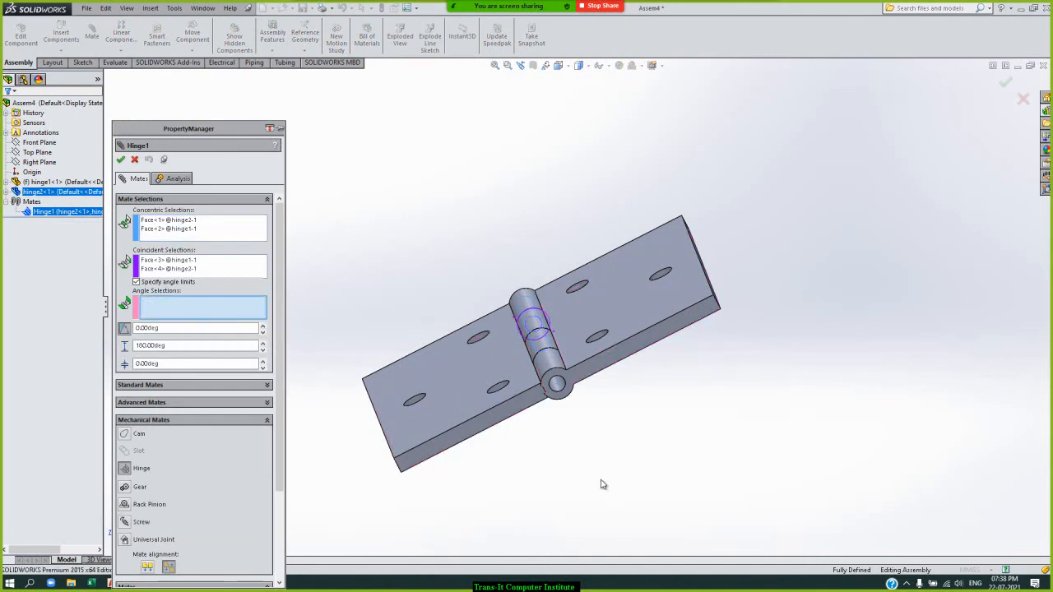
{"action": "key", "text": "Up"}
{"action": "key", "text": "Up"}
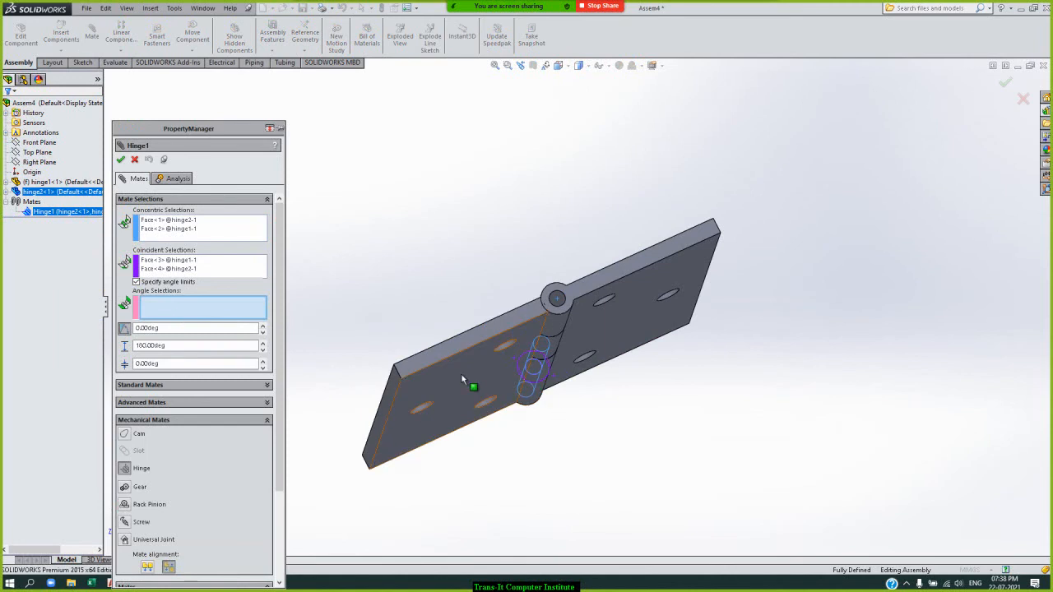
{"action": "left_click", "coordinate": [461, 373]}
{"action": "left_click", "coordinate": [629, 327]}
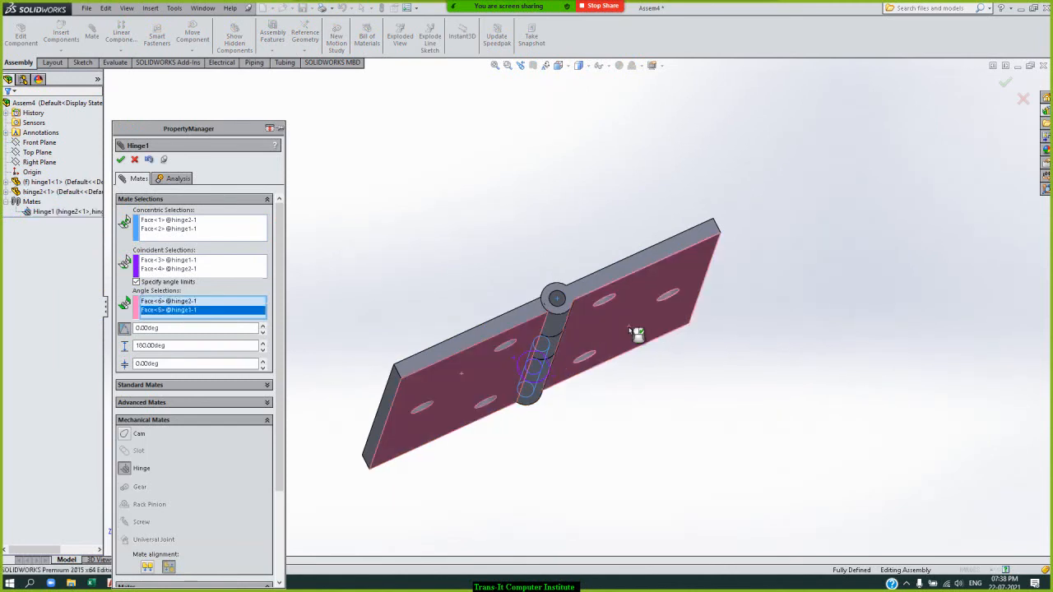
{"action": "key", "text": "Return"}
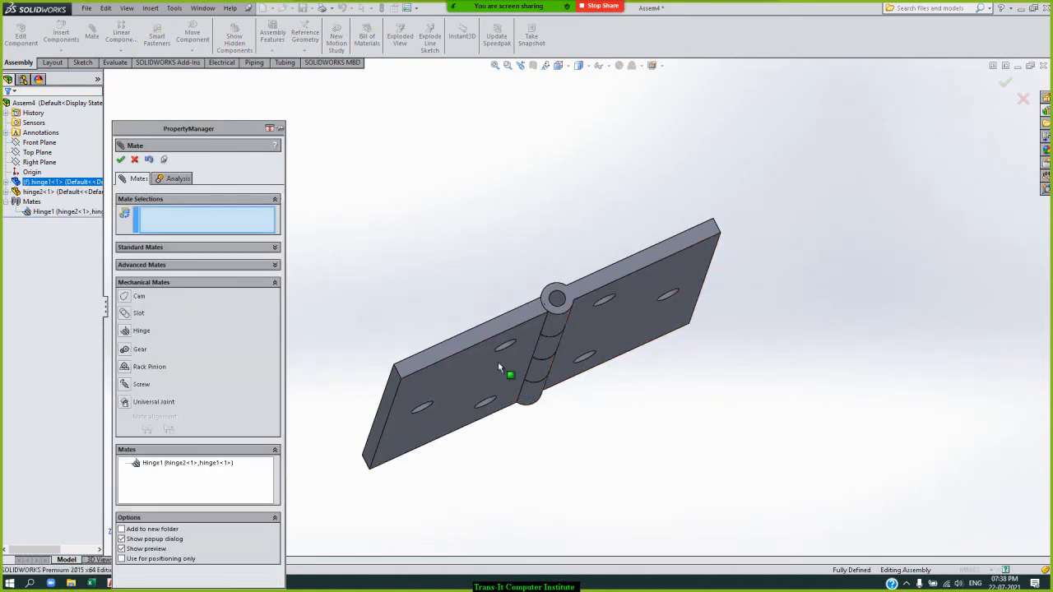
{"action": "left_click_drag", "start_coordinate": [494, 370], "coordinate": [396, 348]}
Step: Reselect the hinge mate's angle faces with hinge1's underside first and hinge2's second, accept, and try moving the hinge2 leaf
{"action": "left_click", "coordinate": [188, 462]}
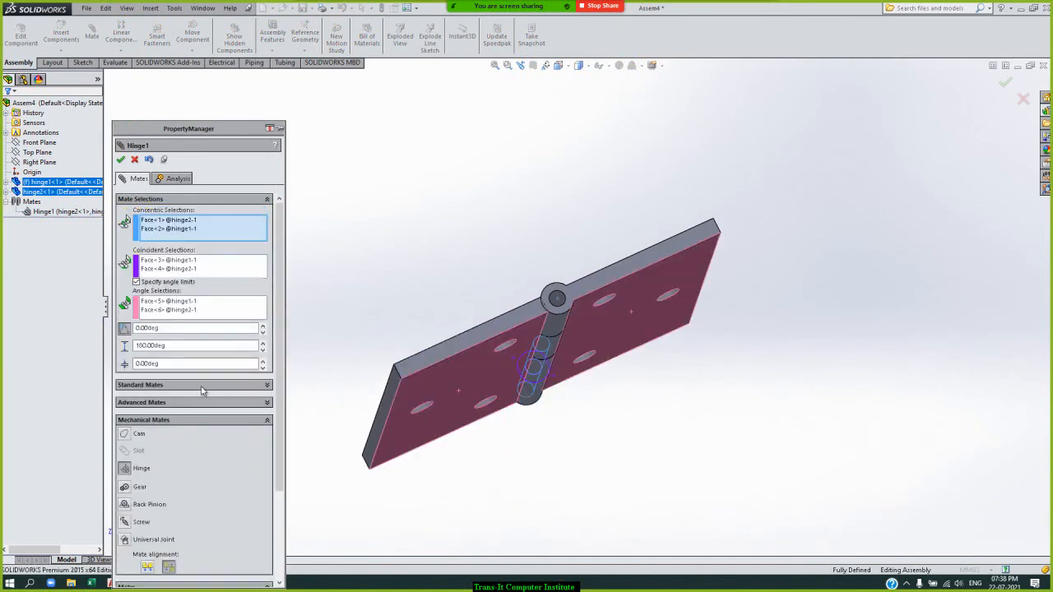
{"action": "right_click", "coordinate": [213, 310]}
{"action": "left_click", "coordinate": [237, 319]}
{"action": "left_click", "coordinate": [602, 327]}
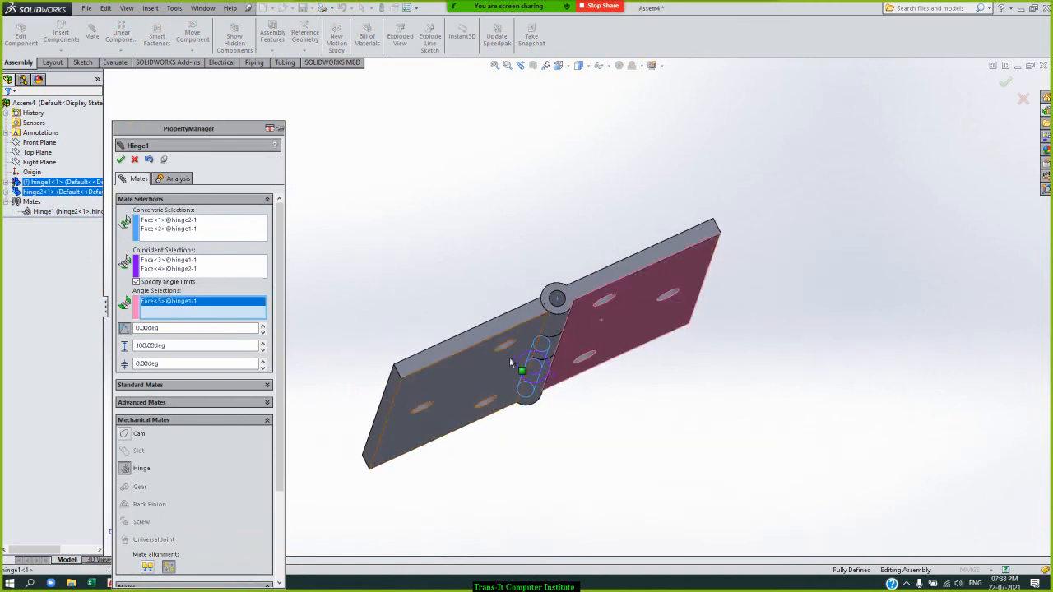
{"action": "left_click", "coordinate": [484, 361]}
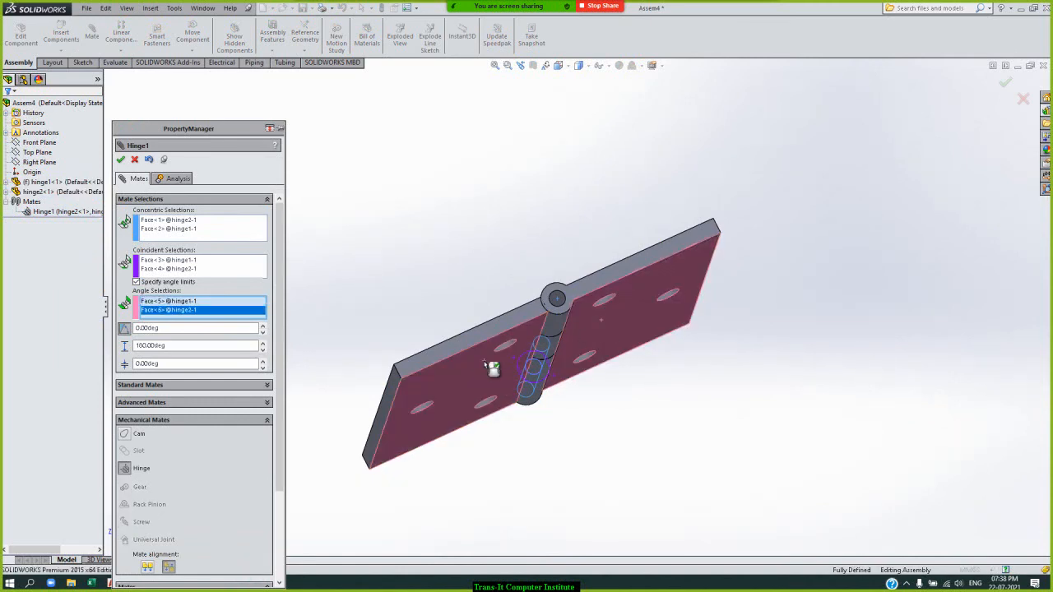
{"action": "left_click", "coordinate": [121, 160]}
{"action": "left_click", "coordinate": [449, 399]}
{"action": "left_click_drag", "start_coordinate": [449, 211], "coordinate": [409, 234]}
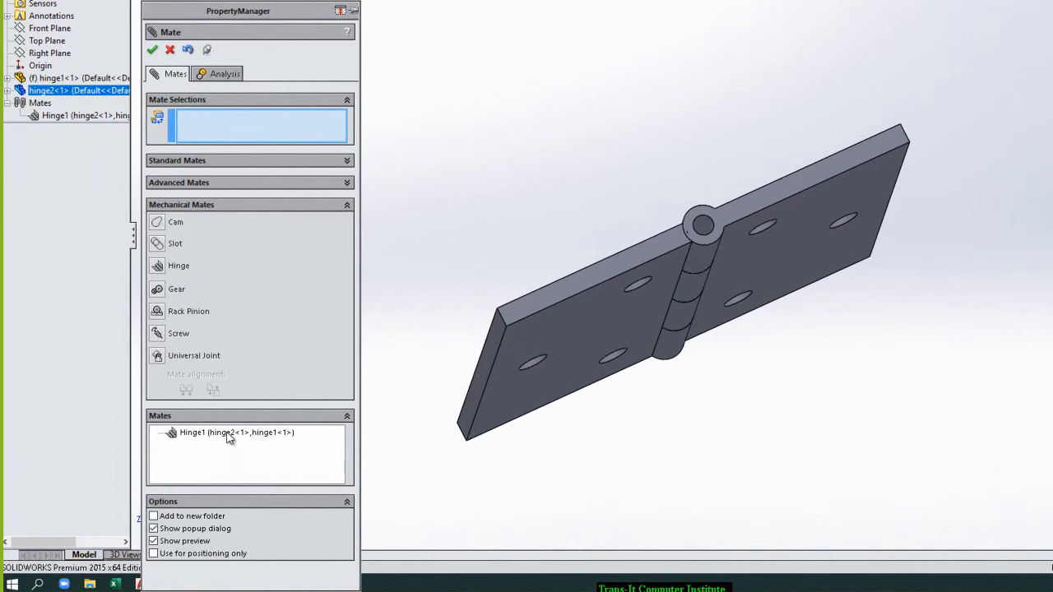
Step: Reopen the hinge mate and try the aligned mate alignment before restoring the anti-aligned option
{"action": "left_click", "coordinate": [229, 434]}
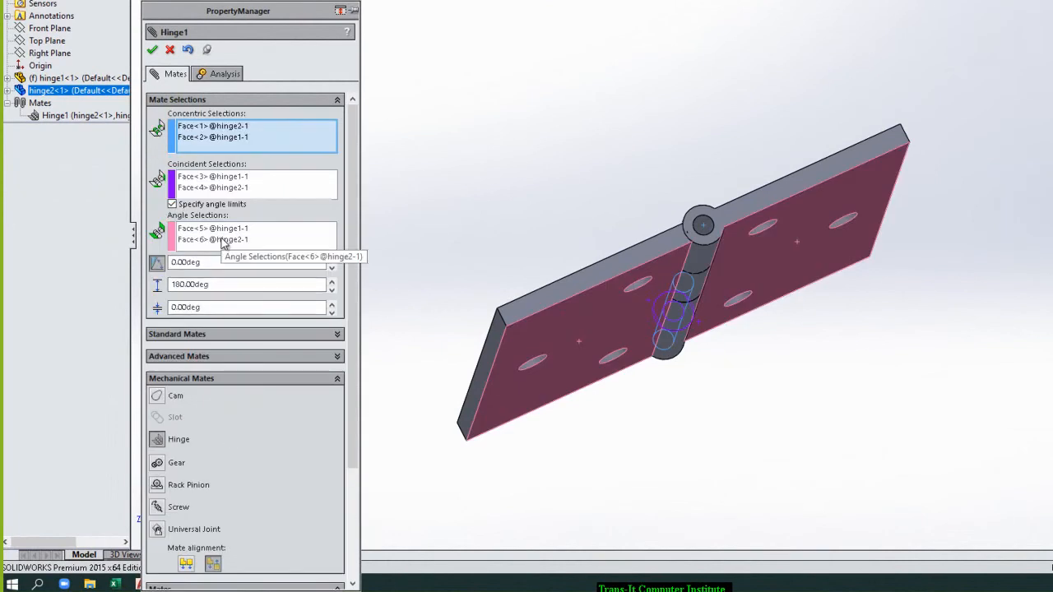
{"action": "left_click", "coordinate": [186, 562]}
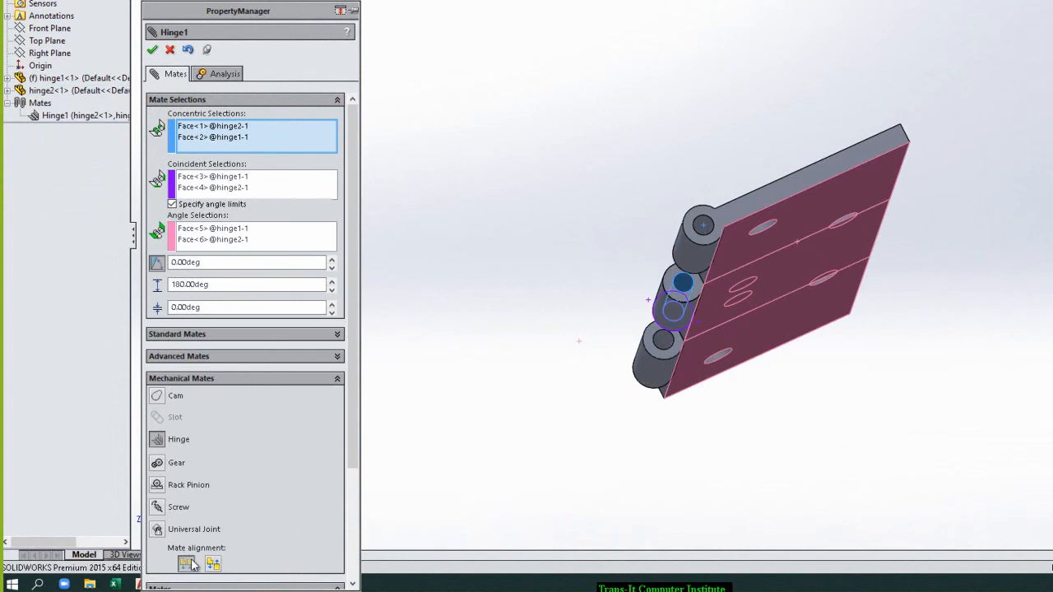
{"action": "left_click", "coordinate": [213, 564]}
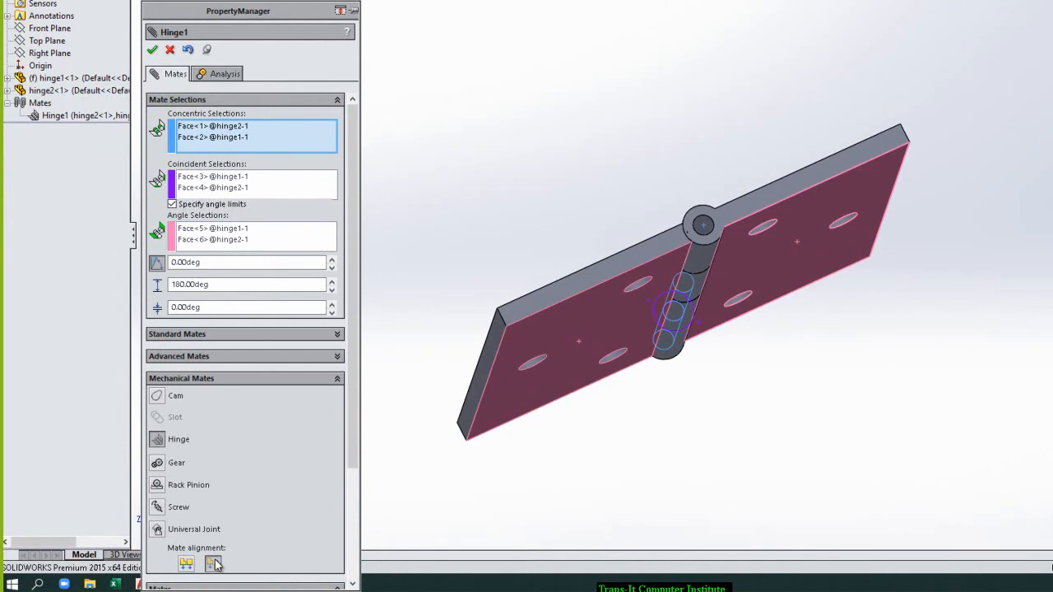
Step: Clear all faces from the hinge mate's angle selections
{"action": "right_click", "coordinate": [244, 236]}
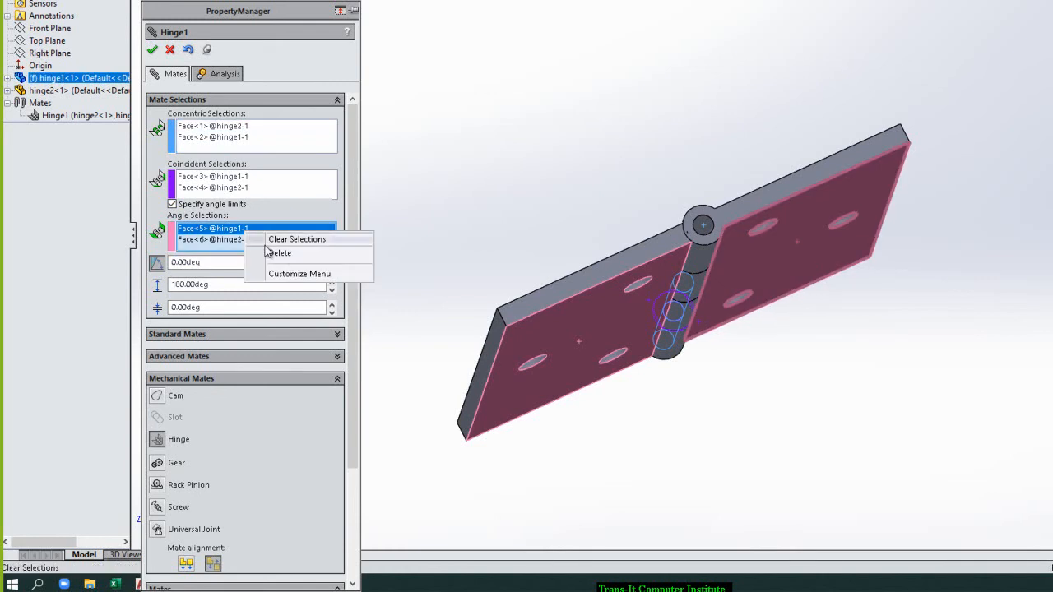
{"action": "left_click", "coordinate": [284, 239]}
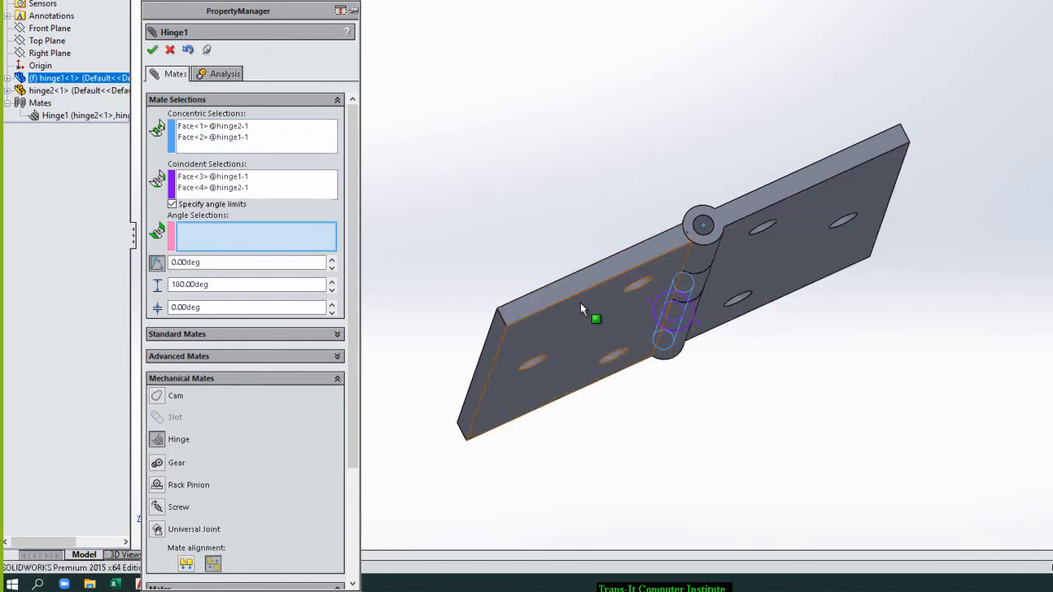
{"action": "left_click", "coordinate": [561, 295]}
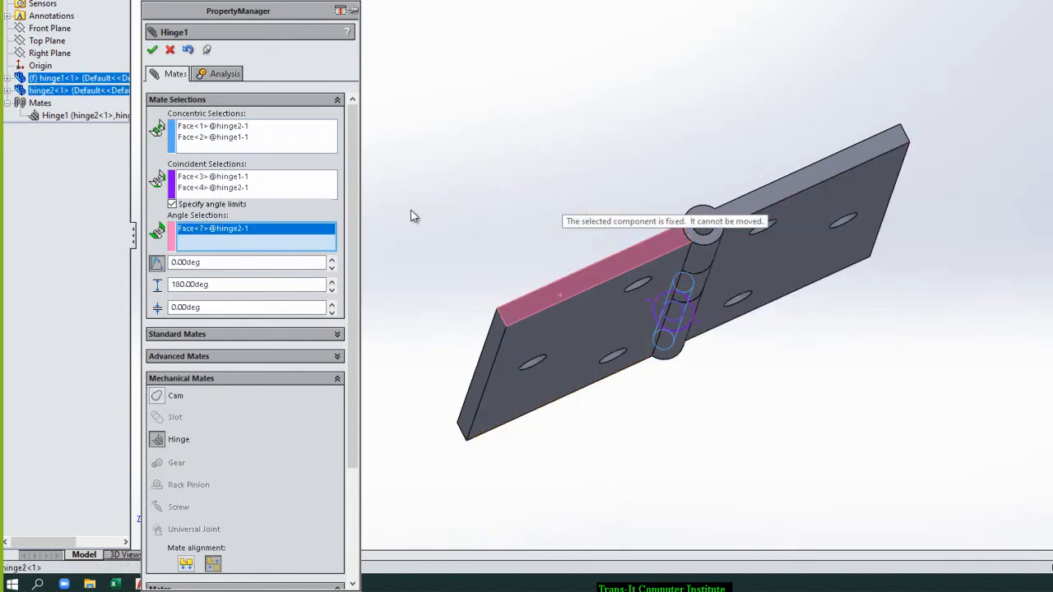
{"action": "right_click", "coordinate": [272, 233]}
{"action": "left_click", "coordinate": [304, 254]}
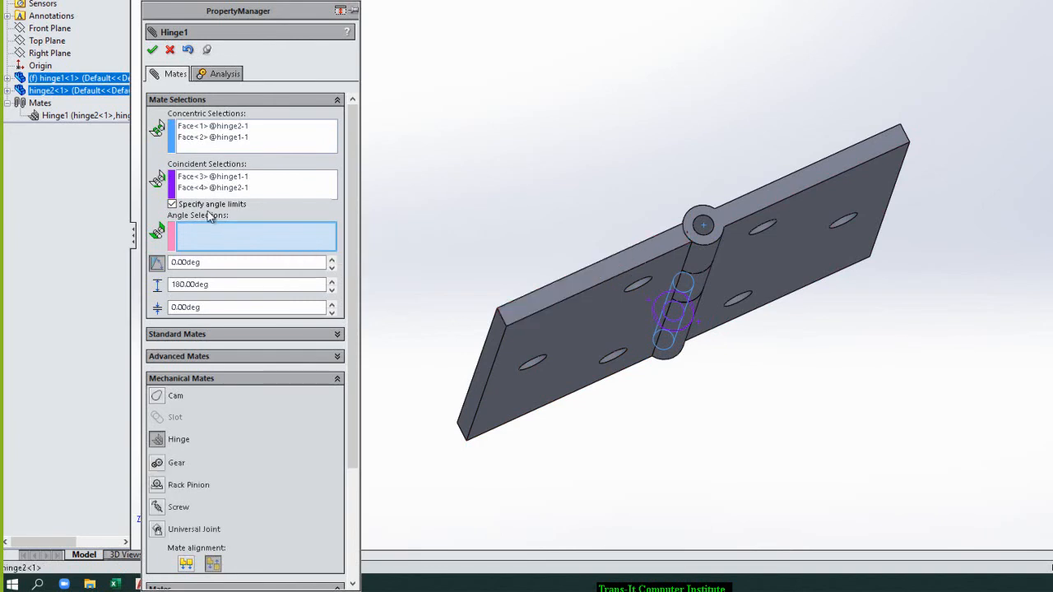
Step: Accept the hinge mate with angle limits turned off and swing the hinge2 leaf up into an open V position
{"action": "left_click", "coordinate": [172, 204]}
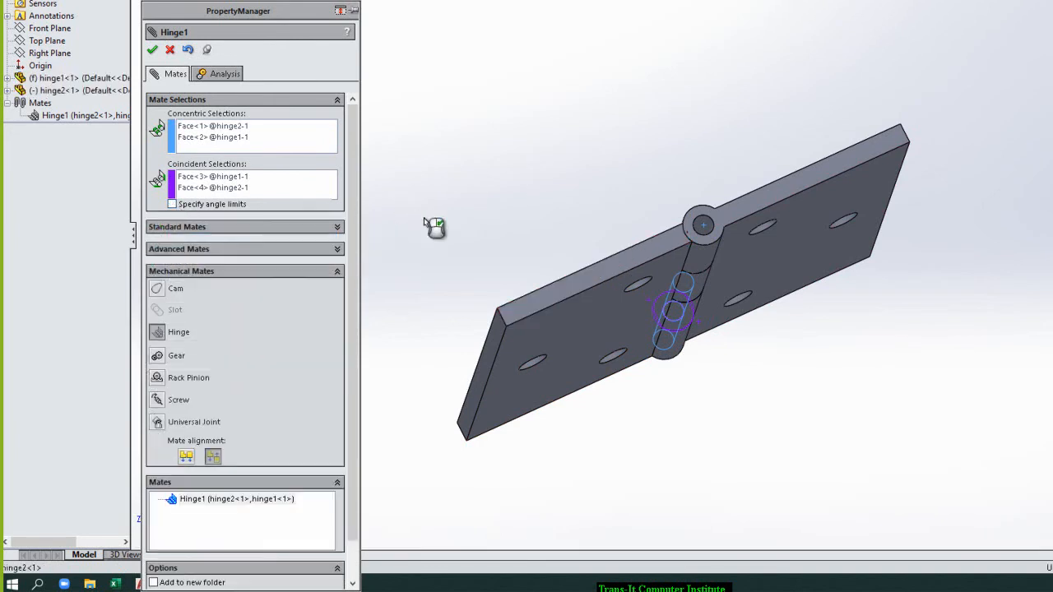
{"action": "left_click_drag", "start_coordinate": [540, 312], "coordinate": [556, 222]}
{"action": "left_click", "coordinate": [152, 50]}
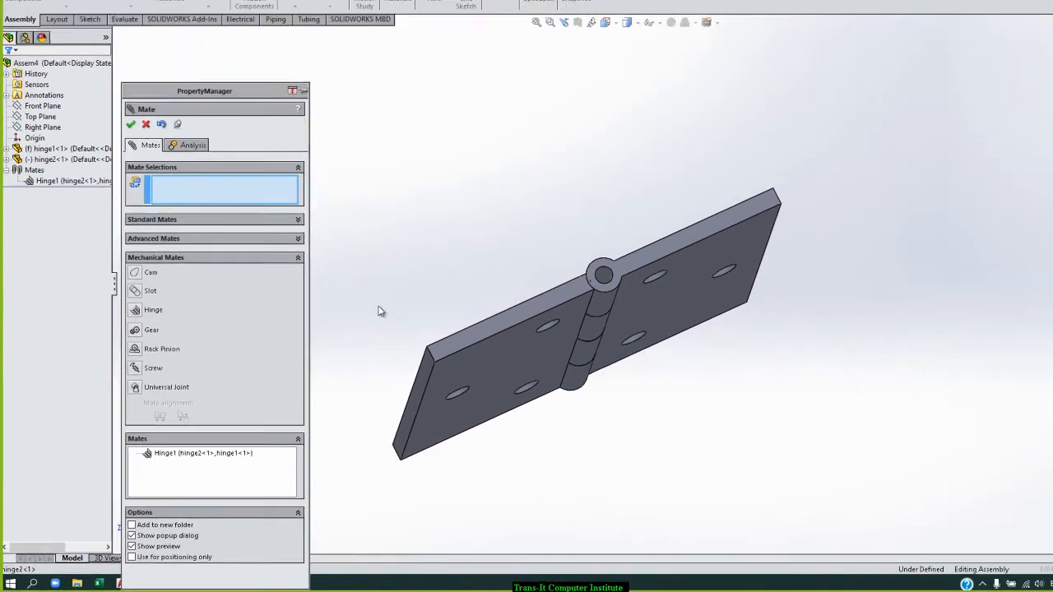
{"action": "left_click_drag", "start_coordinate": [406, 369], "coordinate": [466, 165]}
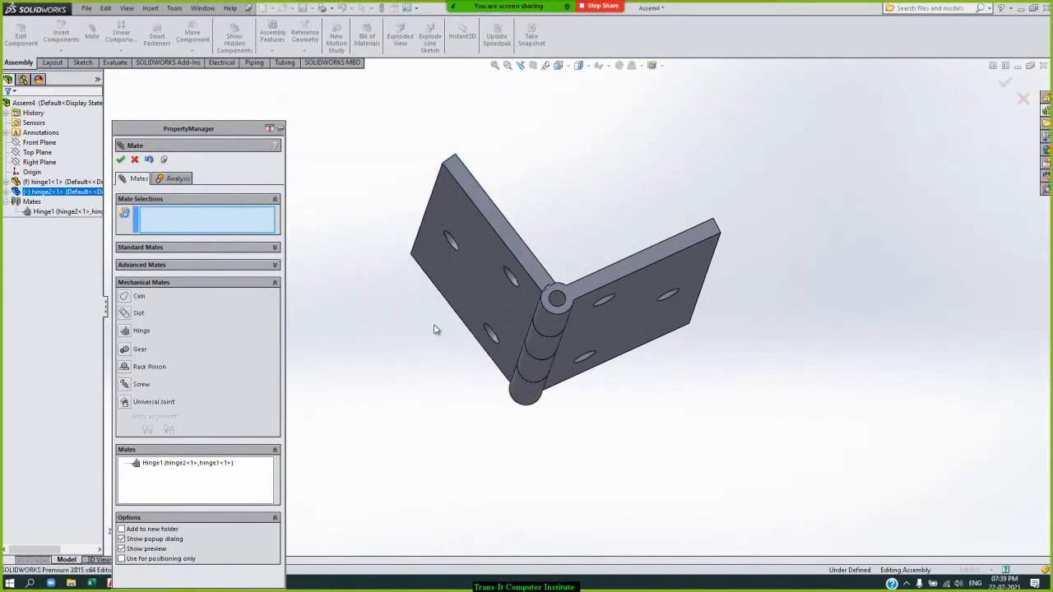
Step: Reopen the hinge mate, enable angle limits, and try a 45° angle between the undersides of hinge1 and hinge2
{"action": "left_click", "coordinate": [183, 465]}
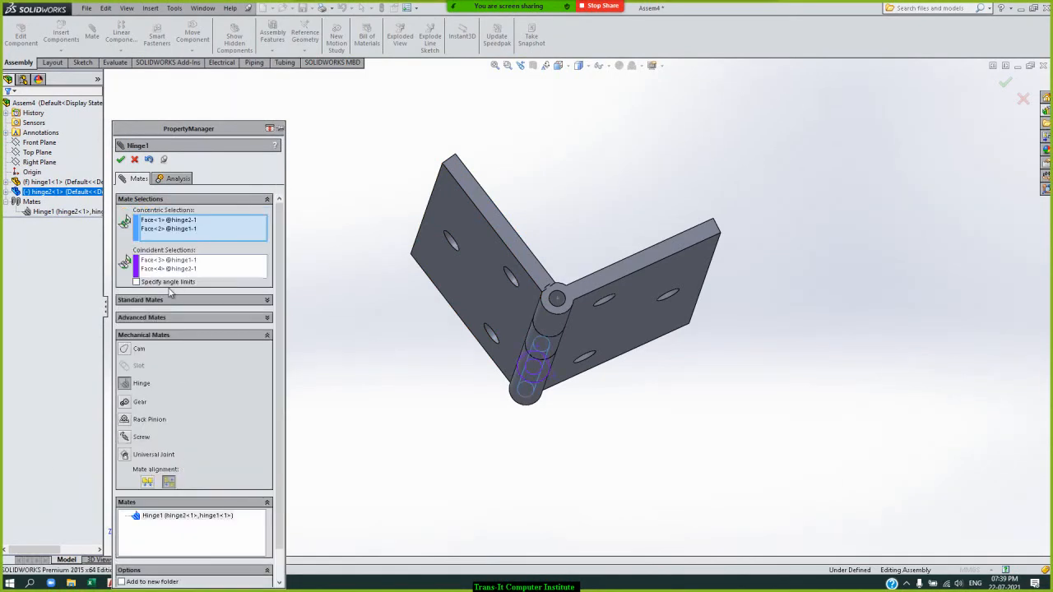
{"action": "left_click", "coordinate": [139, 282]}
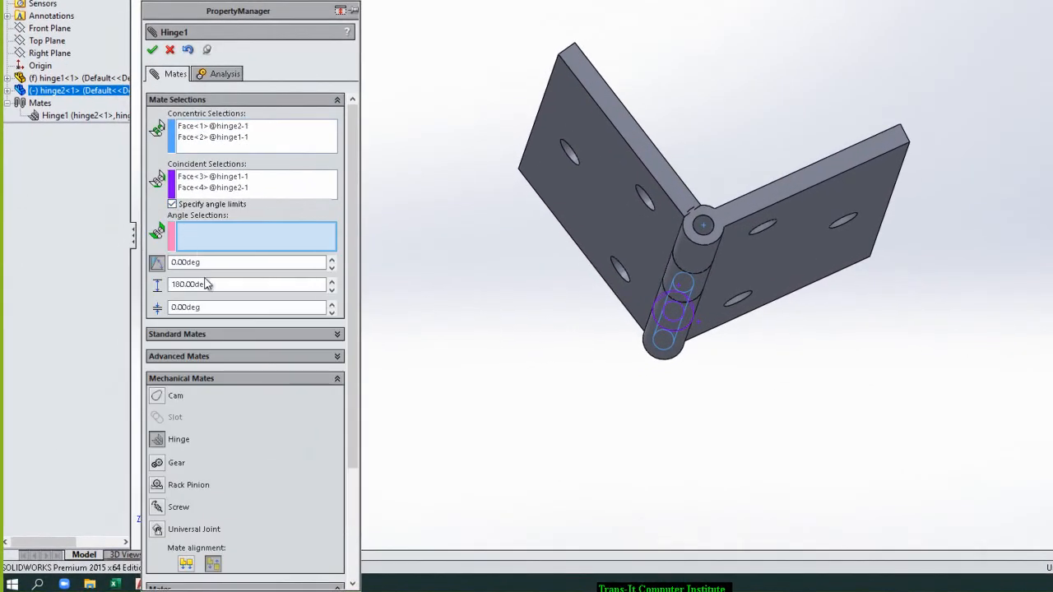
{"action": "left_click", "coordinate": [764, 257]}
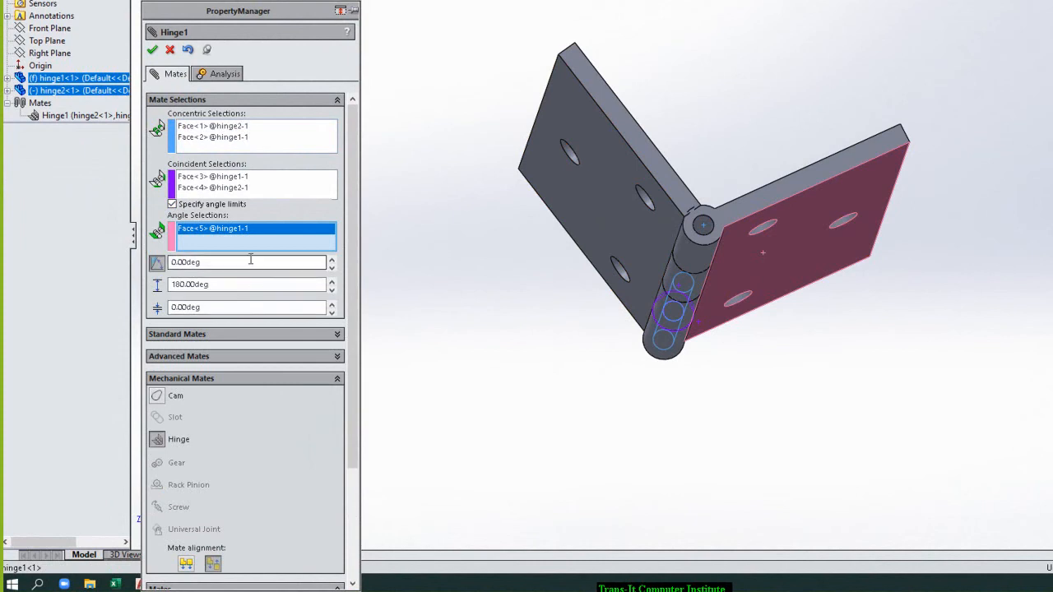
{"action": "left_click", "coordinate": [250, 261]}
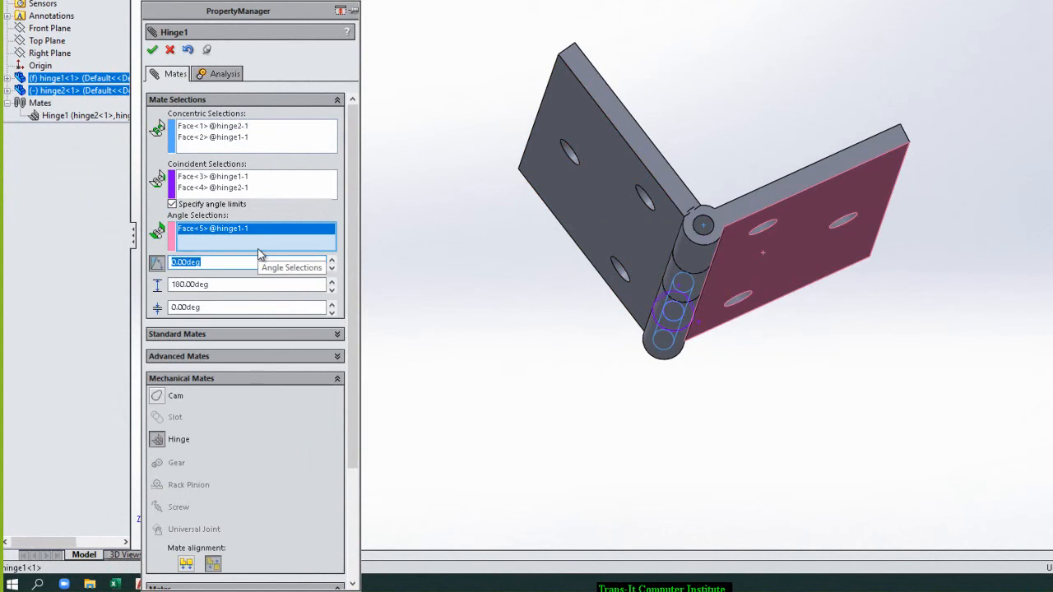
{"action": "type", "text": "45"}
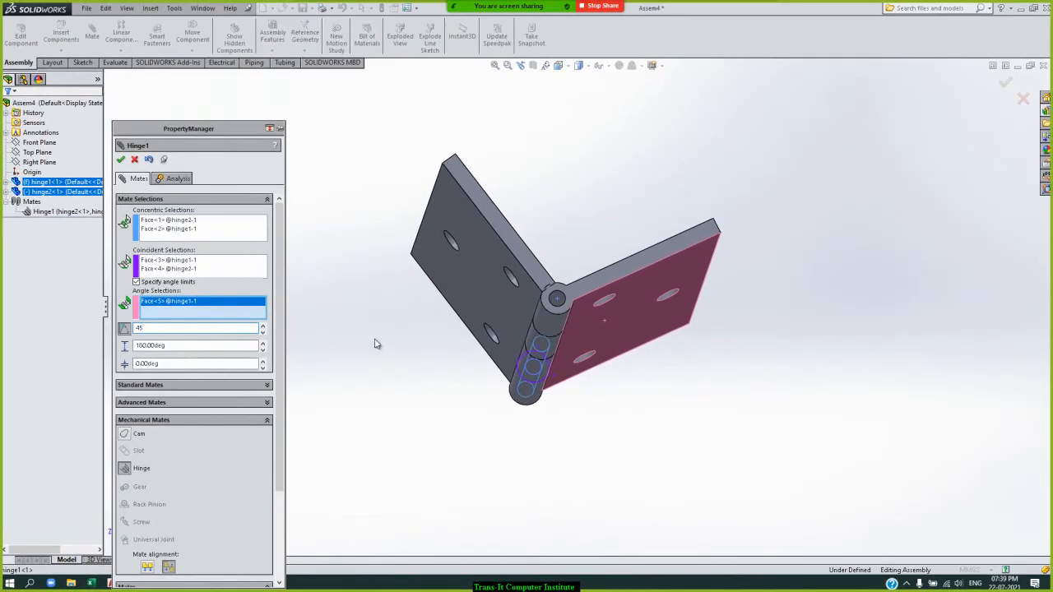
{"action": "key", "text": "Return"}
{"action": "left_click", "coordinate": [524, 310]}
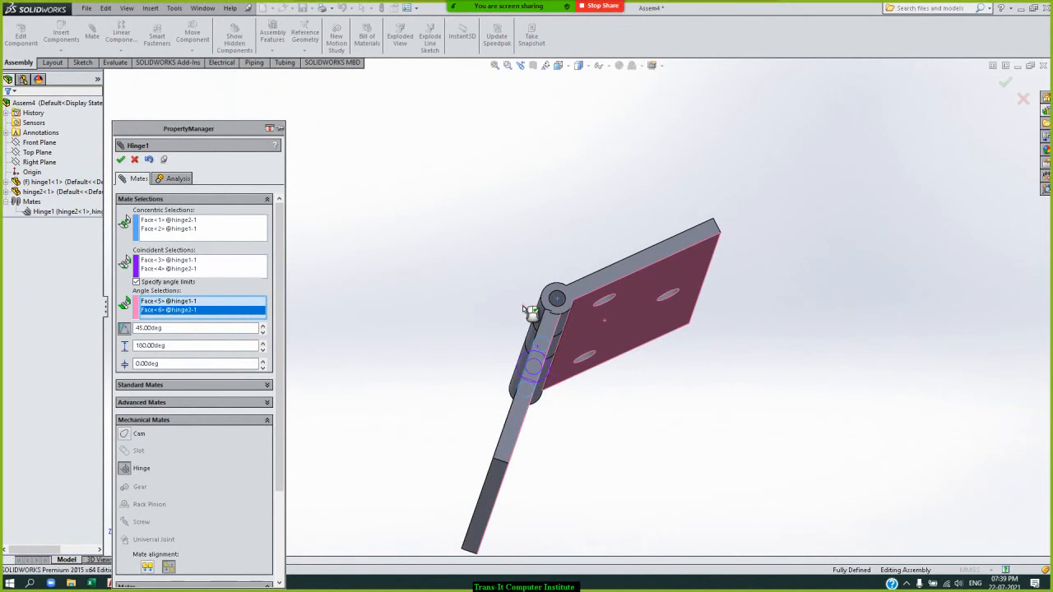
Step: Clear the underside faces from the hinge mate's angle selections and turn its angle limits off
{"action": "right_click", "coordinate": [202, 309]}
{"action": "left_click", "coordinate": [237, 311]}
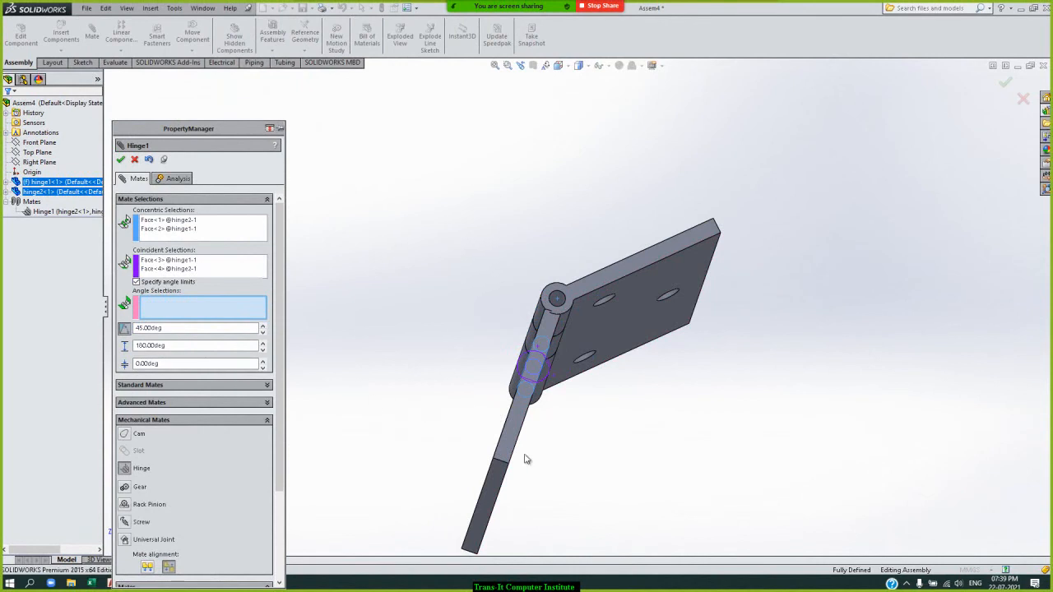
{"action": "left_click", "coordinate": [157, 284]}
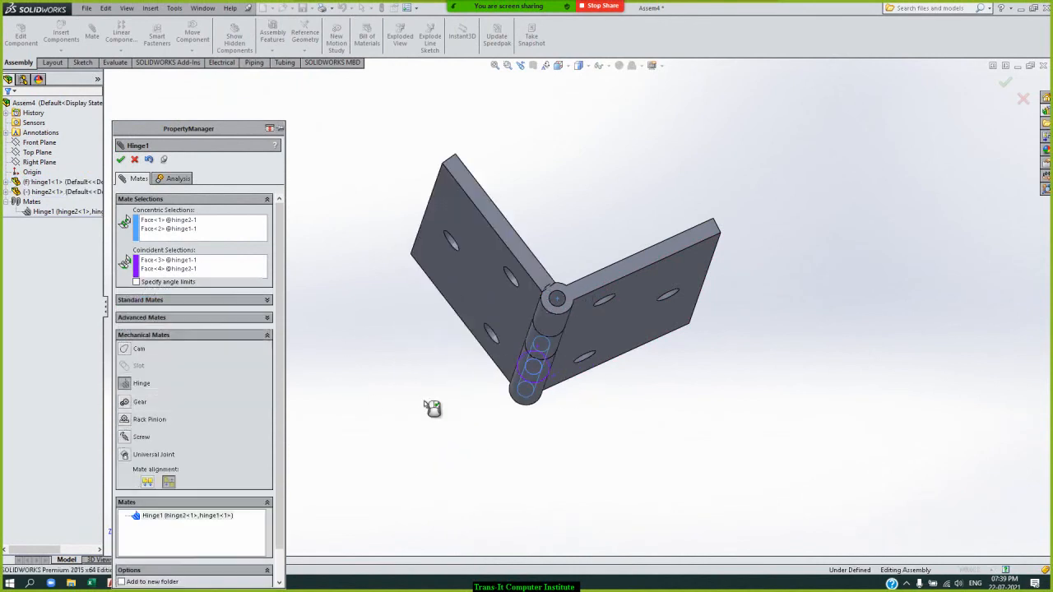
Step: Enable the hinge mate's angle limits again and select the inner faces of hinge1 and hinge2 as angle references
{"action": "key", "text": "Down"}
{"action": "key", "text": "Down"}
{"action": "key", "text": "Down"}
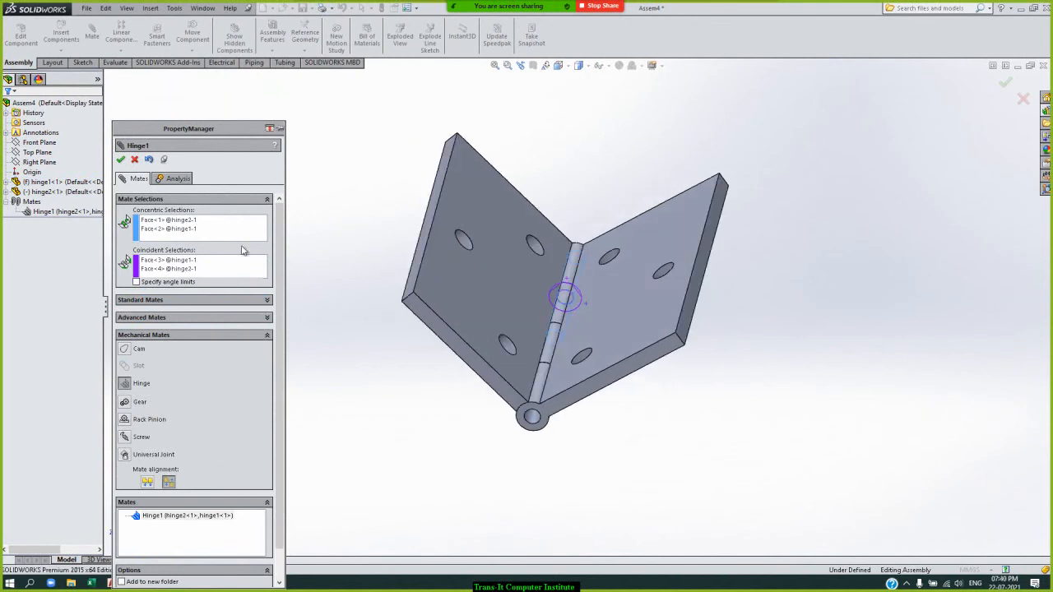
{"action": "left_click", "coordinate": [145, 285]}
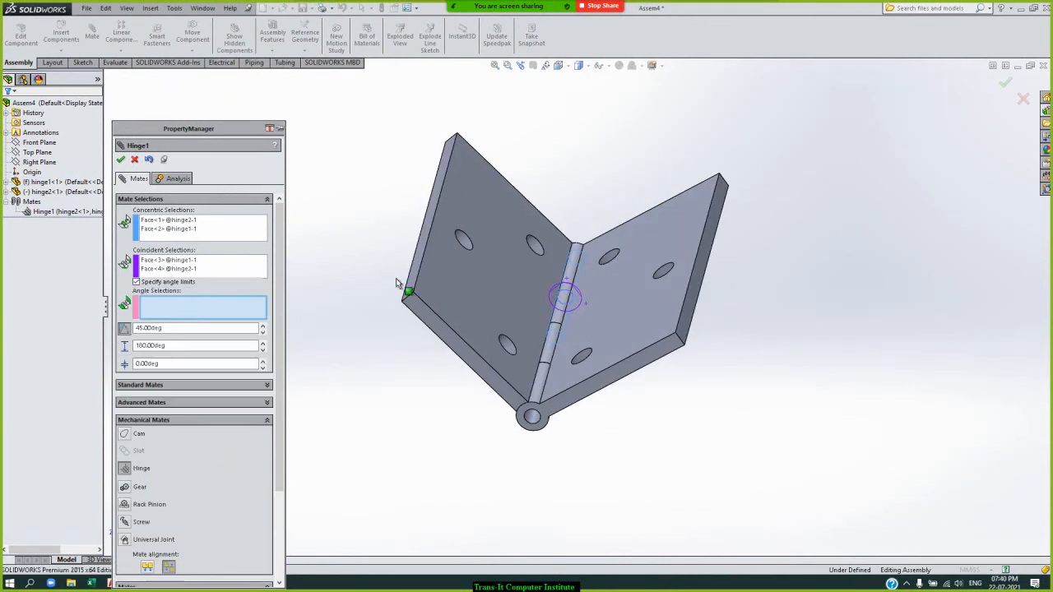
{"action": "left_click", "coordinate": [618, 323]}
{"action": "left_click", "coordinate": [517, 312]}
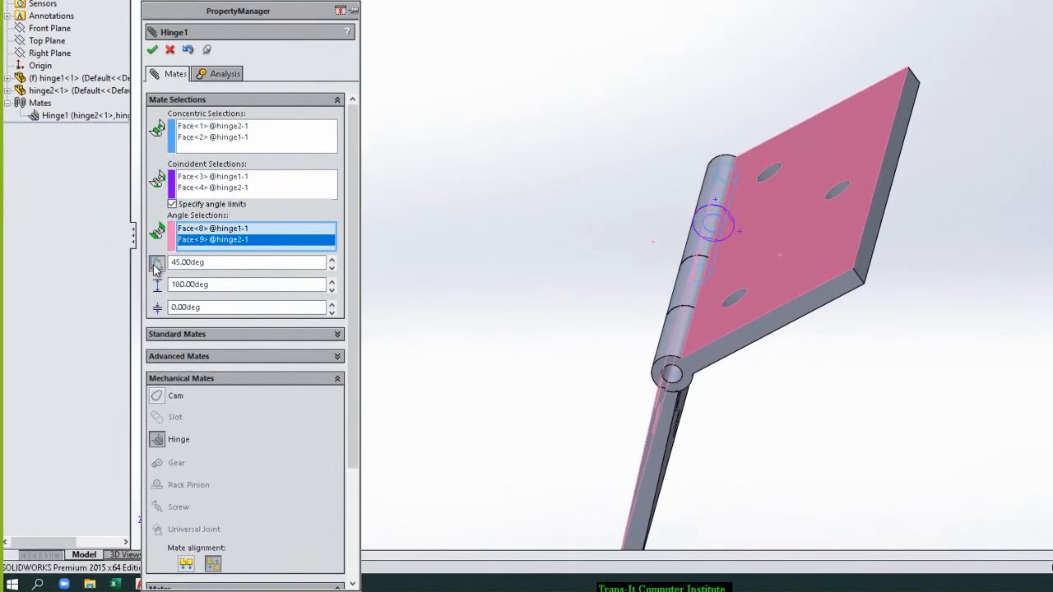
Step: Try a maximum angle of -180°, accept the hinge mate, and swing the hinge2 leaf out flat
{"action": "double_click", "coordinate": [226, 285]}
{"action": "type", "text": "-180"}
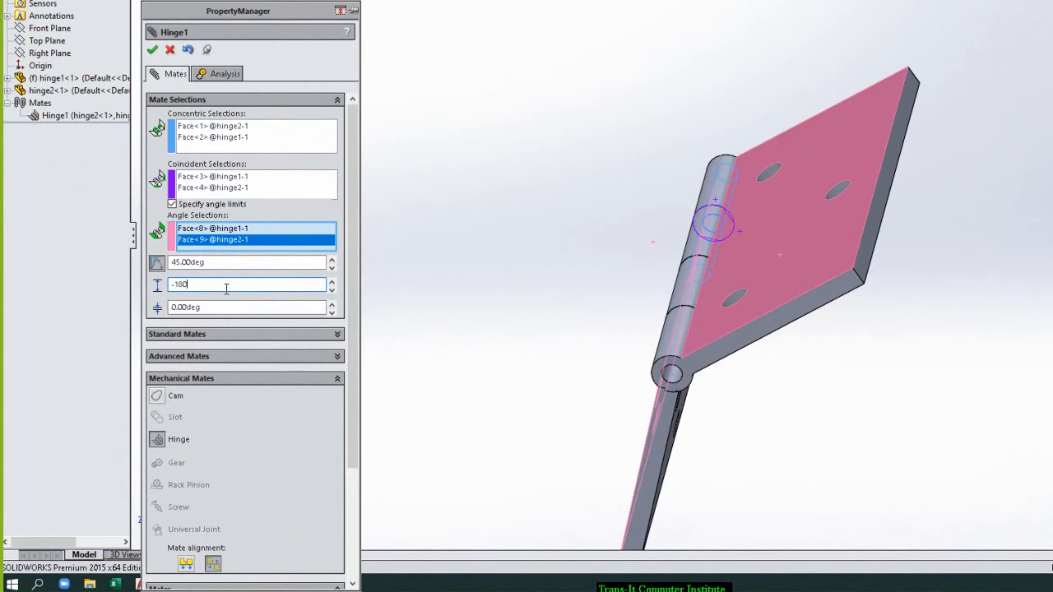
{"action": "key", "text": "Return"}
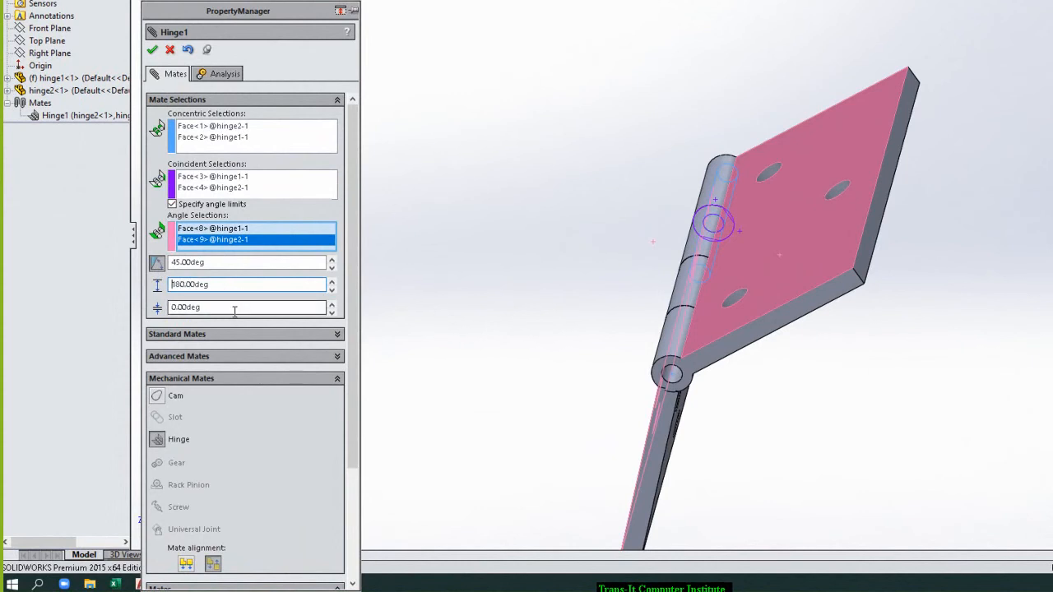
{"action": "left_click", "coordinate": [152, 49]}
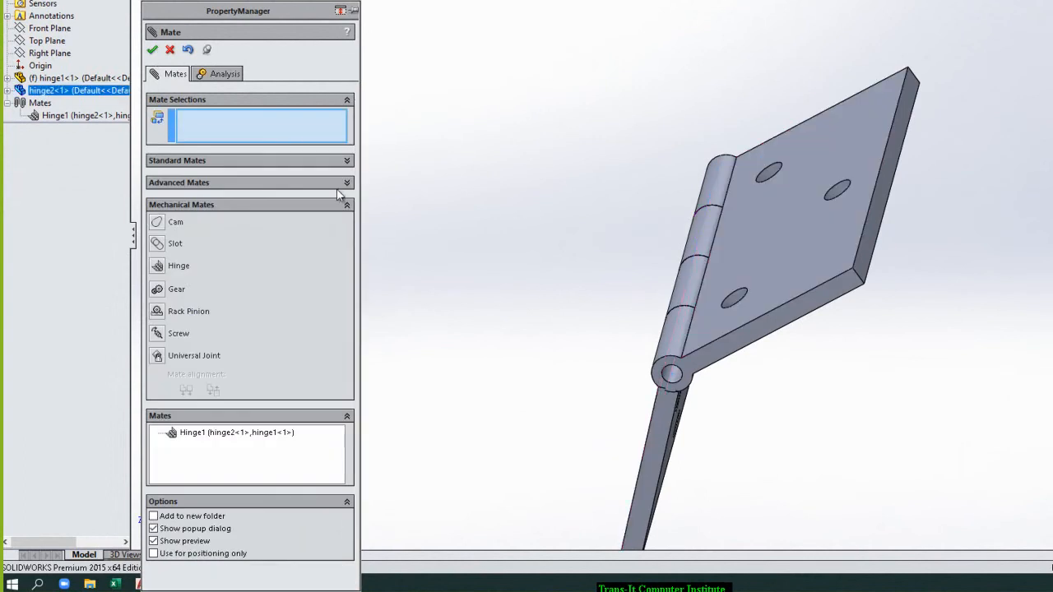
{"action": "left_click_drag", "start_coordinate": [656, 466], "coordinate": [463, 386]}
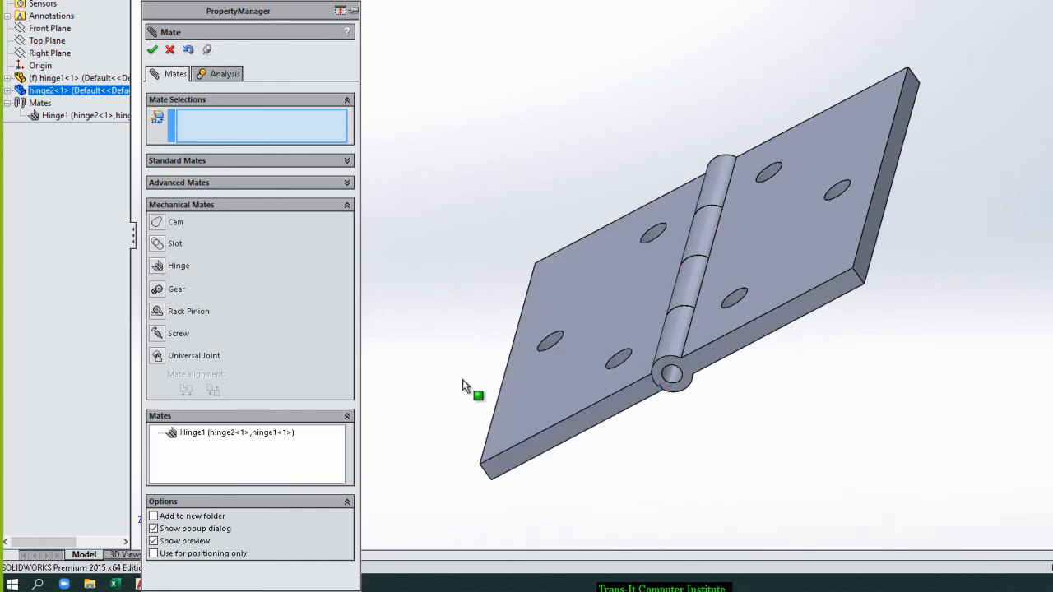
Step: Reopen the hinge mate and set its maximum angle limit to 359°
{"action": "double_click", "coordinate": [246, 430]}
{"action": "double_click", "coordinate": [237, 284]}
{"action": "left_click", "coordinate": [237, 283]}
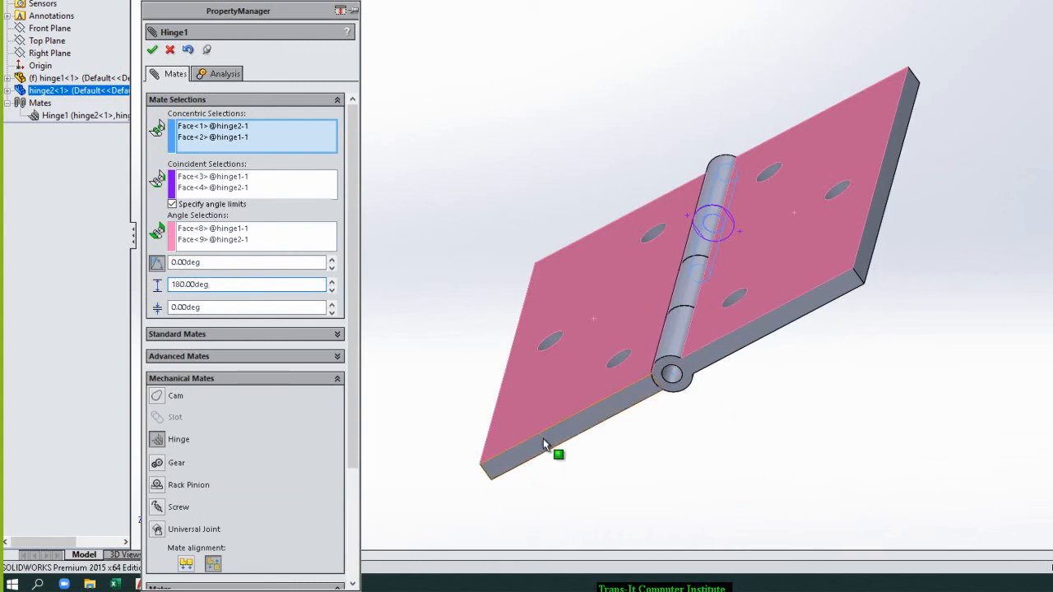
{"action": "left_click_drag", "start_coordinate": [543, 441], "coordinate": [566, 483]}
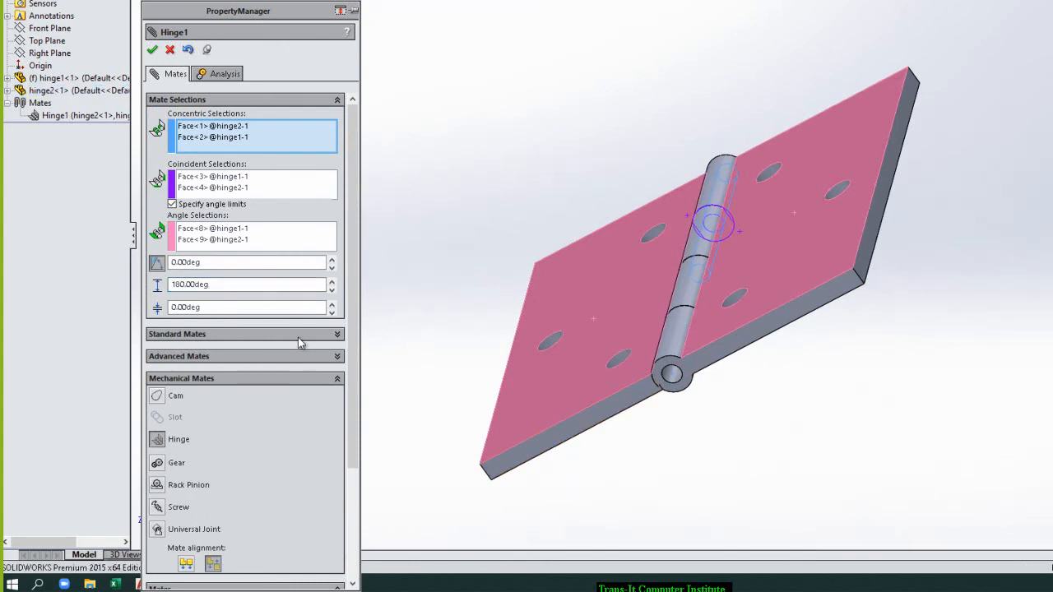
{"action": "double_click", "coordinate": [258, 285]}
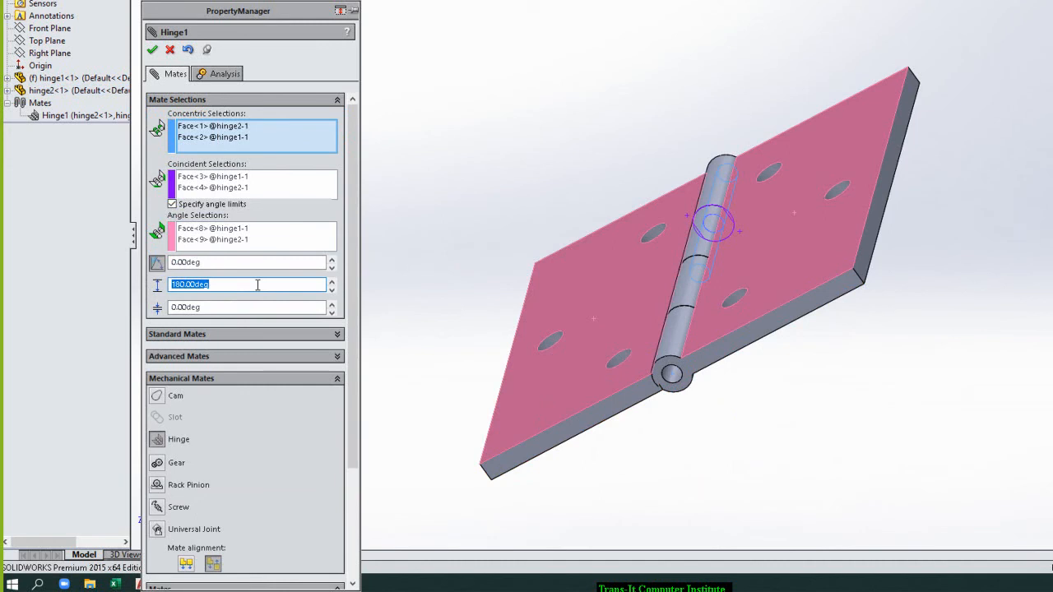
{"action": "type", "text": "38"}
{"action": "key", "text": "Return"}
Step: Try 180° and another value as the hinge mate's minimum angle limit
{"action": "double_click", "coordinate": [248, 308]}
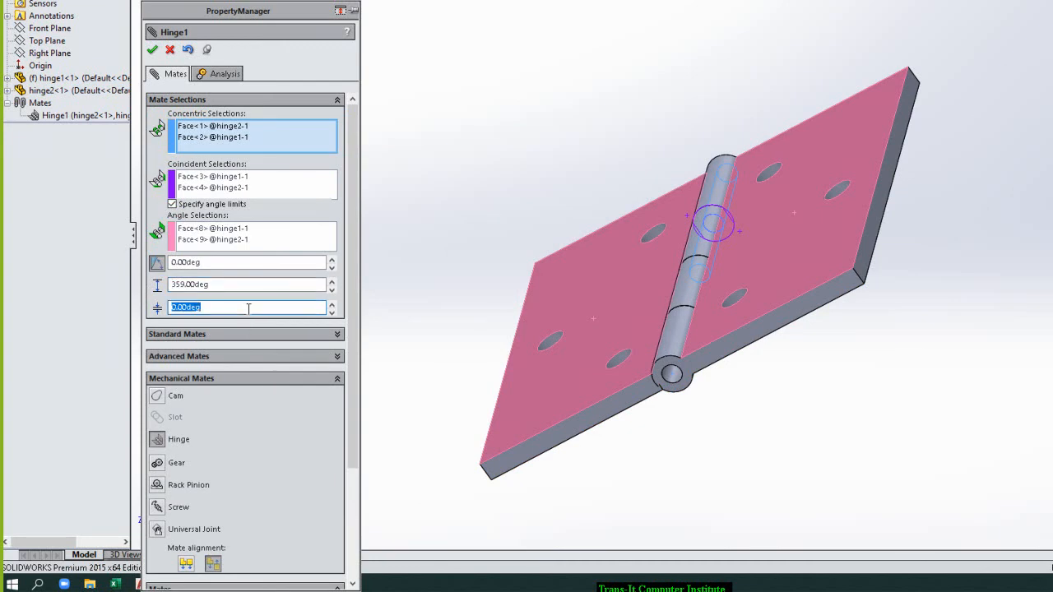
{"action": "type", "text": "180"}
{"action": "key", "text": "Return"}
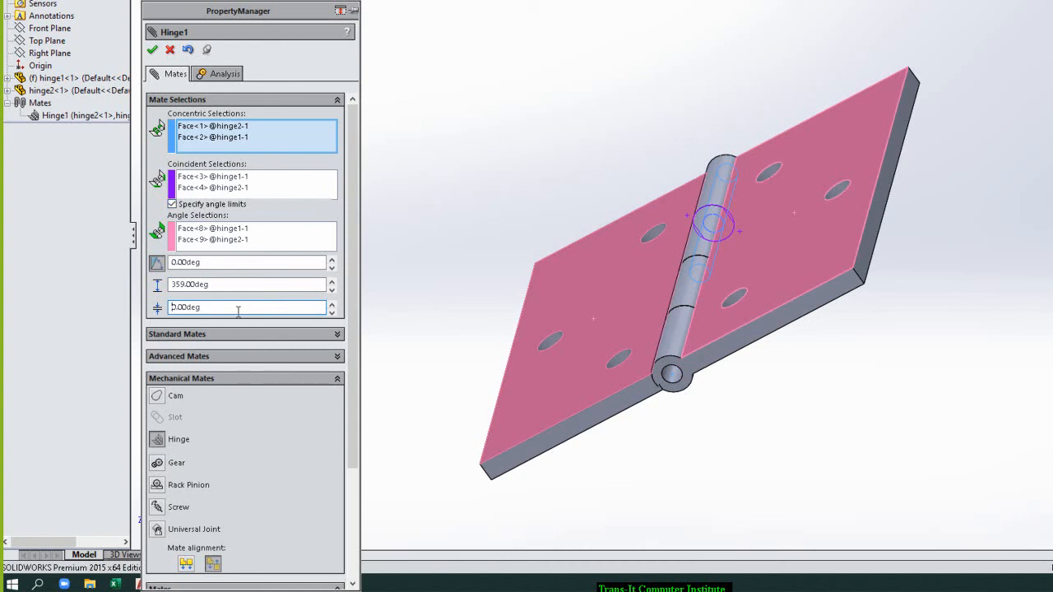
{"action": "double_click", "coordinate": [238, 306]}
{"action": "left_click", "coordinate": [238, 307]}
{"action": "double_click", "coordinate": [237, 307]}
{"action": "type", "text": "1"}
{"action": "key", "text": "Return"}
Step: Turn off the hinge mate's angle limits, accept it, and swing the hinge2 leaf up into an open V
{"action": "left_click", "coordinate": [171, 204]}
{"action": "left_click_drag", "start_coordinate": [546, 374], "coordinate": [653, 194]}
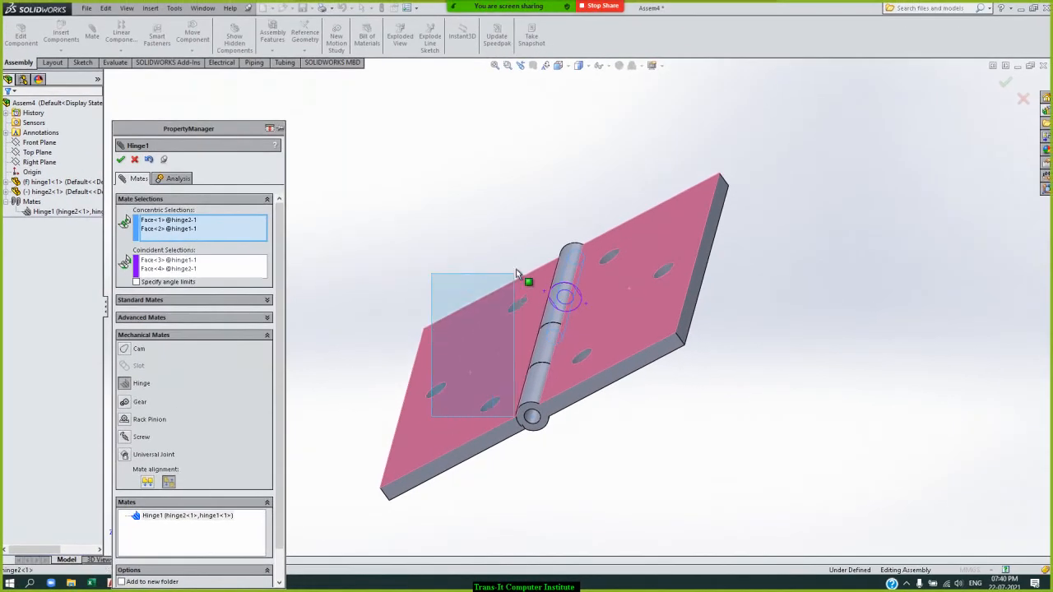
{"action": "left_click_drag", "start_coordinate": [517, 273], "coordinate": [482, 315]}
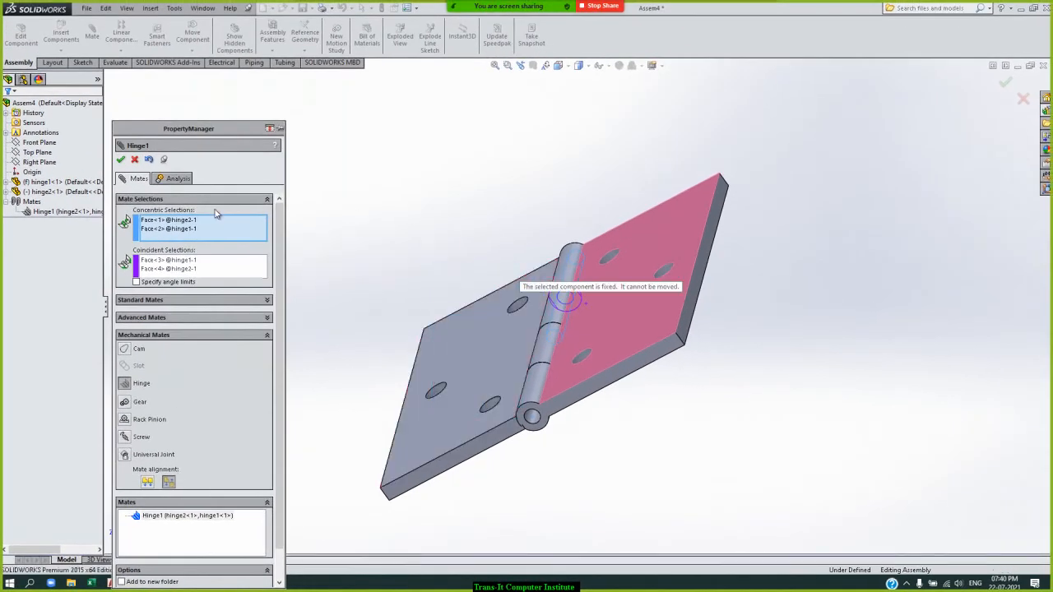
{"action": "left_click", "coordinate": [121, 160]}
{"action": "left_click_drag", "start_coordinate": [474, 391], "coordinate": [515, 274]}
Step: Reopen the hinge mate, enable angle limits, and set the maximum angle to 359° and the minimum to -180°
{"action": "left_click", "coordinate": [158, 464]}
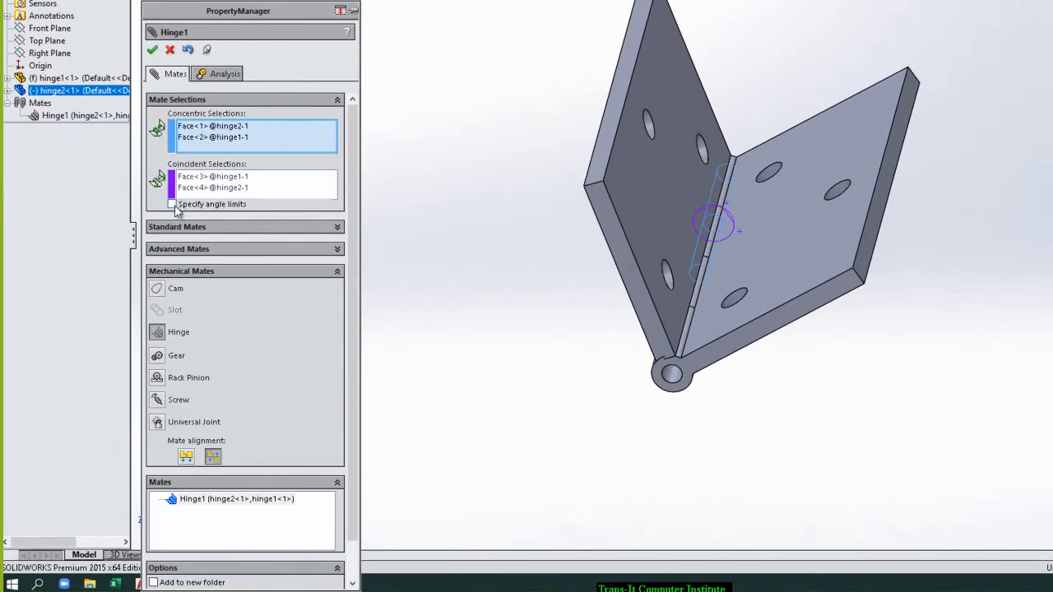
{"action": "left_click", "coordinate": [172, 204]}
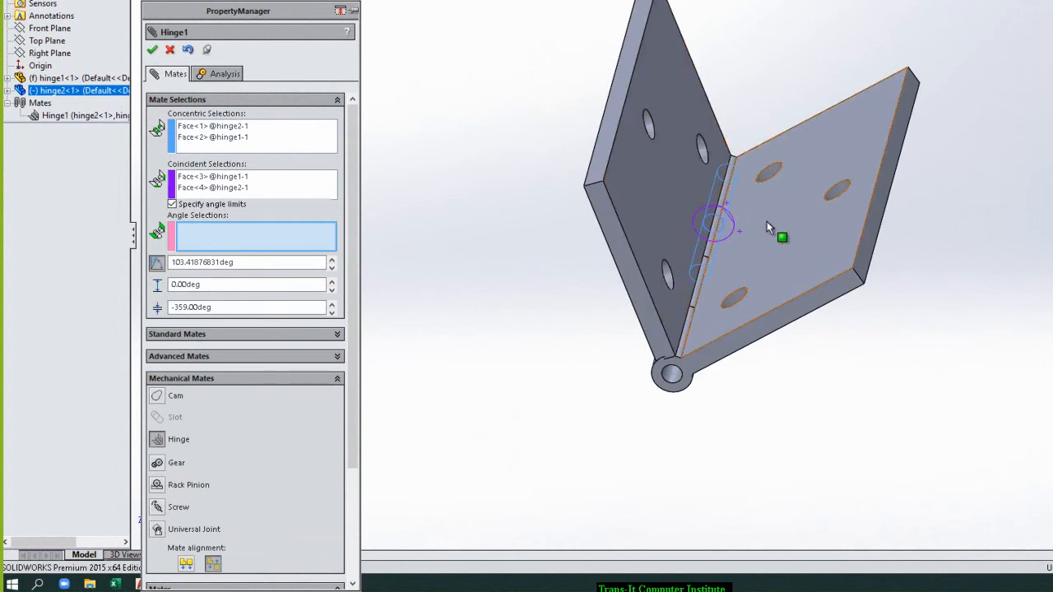
{"action": "left_click", "coordinate": [236, 285]}
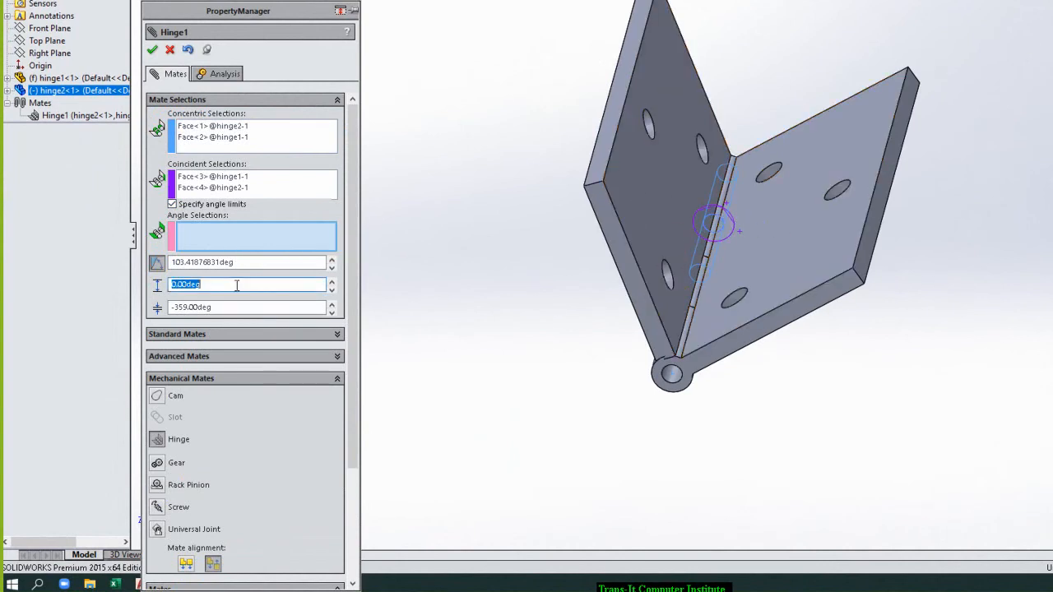
{"action": "type", "text": "359"}
{"action": "left_click", "coordinate": [538, 309]}
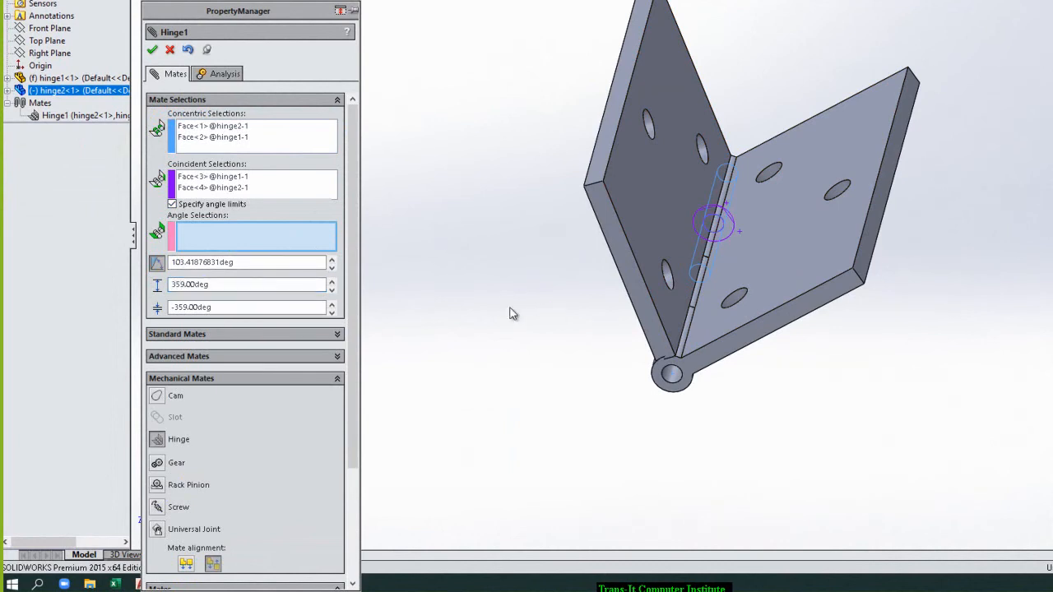
{"action": "left_click", "coordinate": [284, 310]}
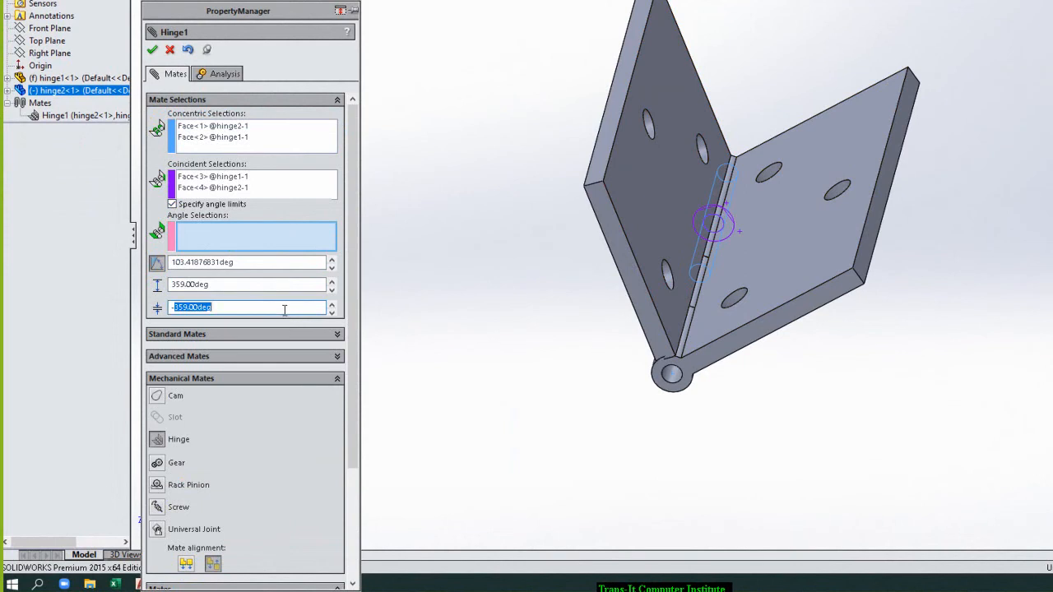
{"action": "type", "text": "-180"}
{"action": "key", "text": "Return"}
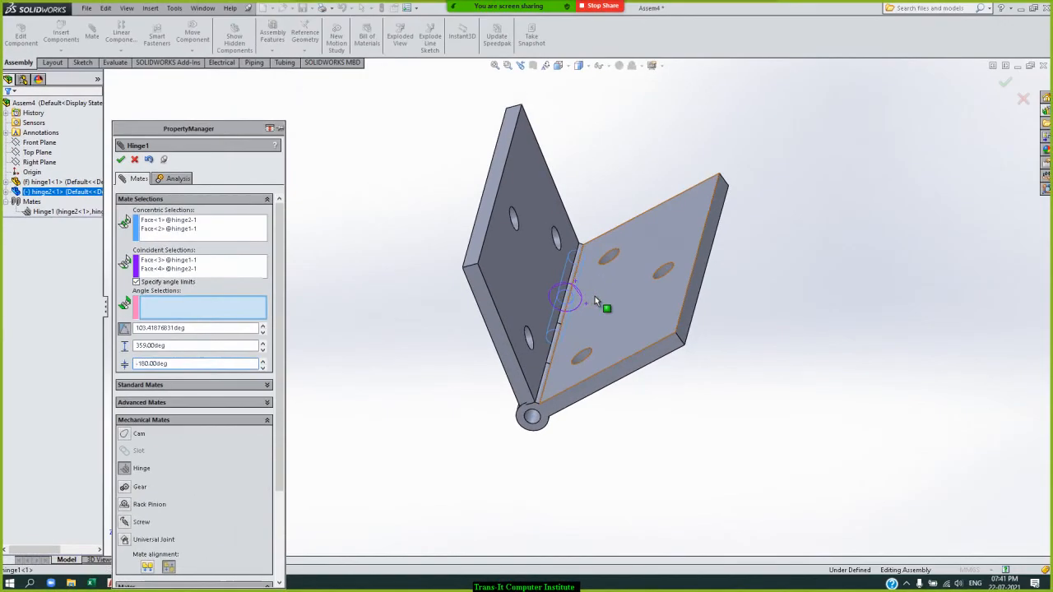
Step: Select the inner faces of hinge1 and hinge2 as angle references, accept the mate, and swing the hinge2 leaf around beneath hinge1
{"action": "left_click", "coordinate": [750, 222]}
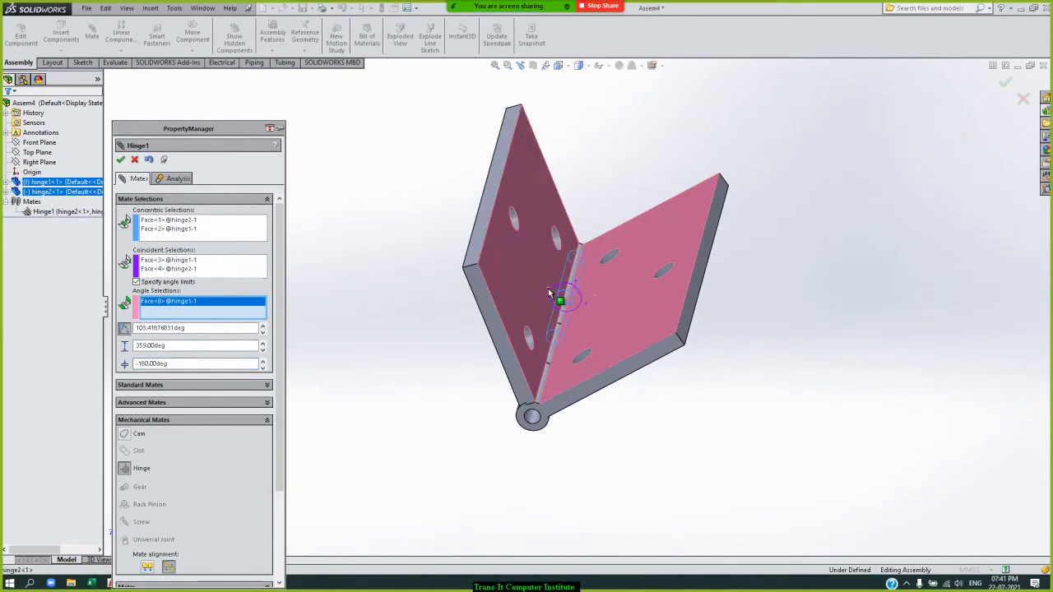
{"action": "left_click", "coordinate": [549, 290]}
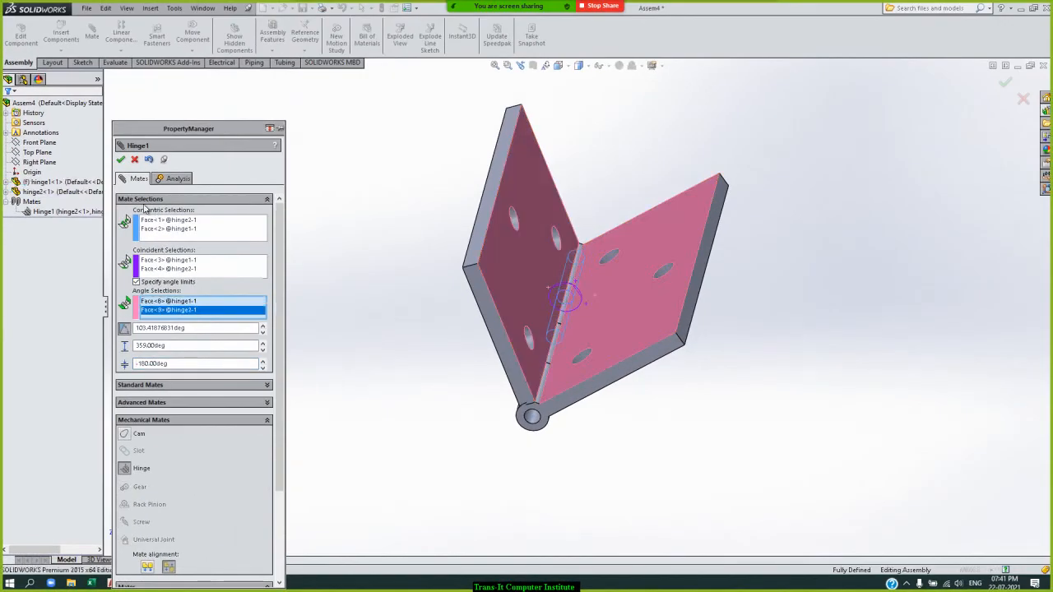
{"action": "left_click", "coordinate": [121, 160]}
{"action": "left_click", "coordinate": [121, 160]}
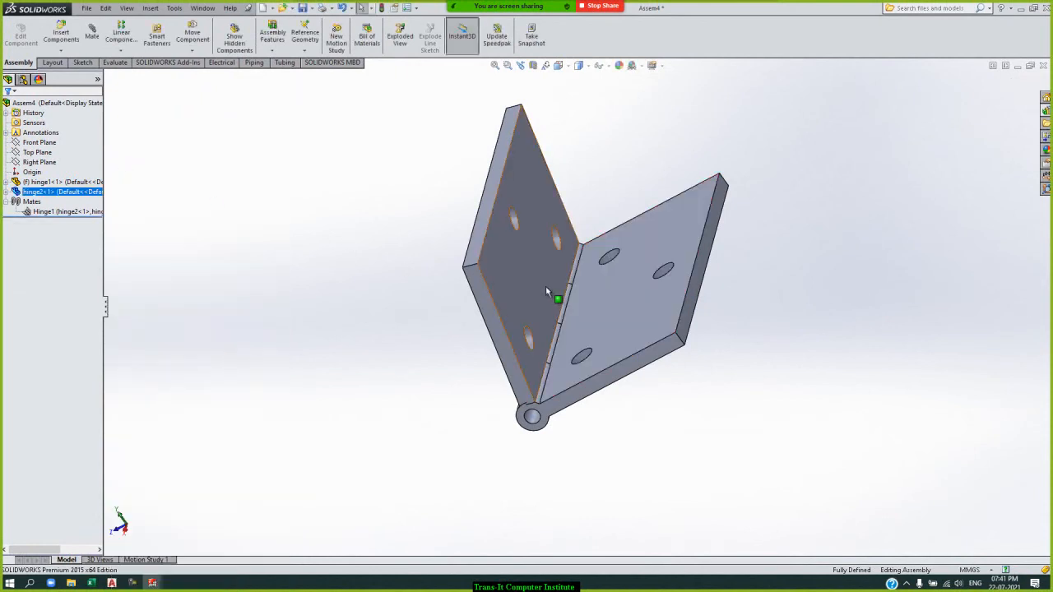
{"action": "left_click_drag", "start_coordinate": [508, 266], "coordinate": [675, 291]}
{"action": "left_click_drag", "start_coordinate": [646, 240], "coordinate": [639, 490]}
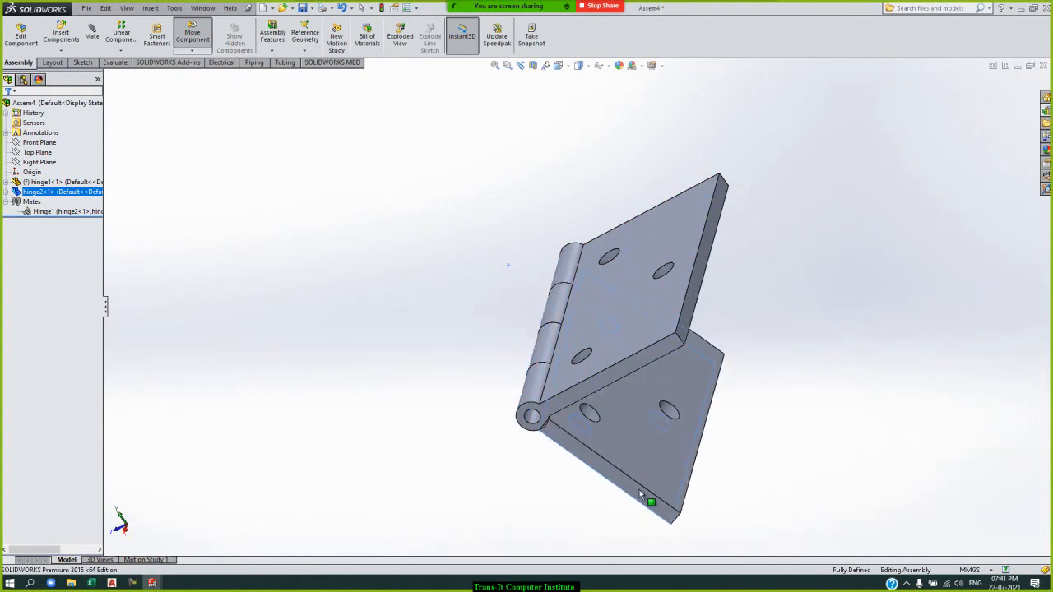
Step: Deselect the hinge2 leaf and examine the partly folded hinge from its opposite side
{"action": "key", "text": "Escape"}
{"action": "left_click", "coordinate": [824, 285]}
{"action": "key", "text": "Left"}
{"action": "key", "text": "Left"}
{"action": "key", "text": "Left"}
{"action": "key", "text": "Left"}
{"action": "key", "text": "Left"}
{"action": "key", "text": "Left"}
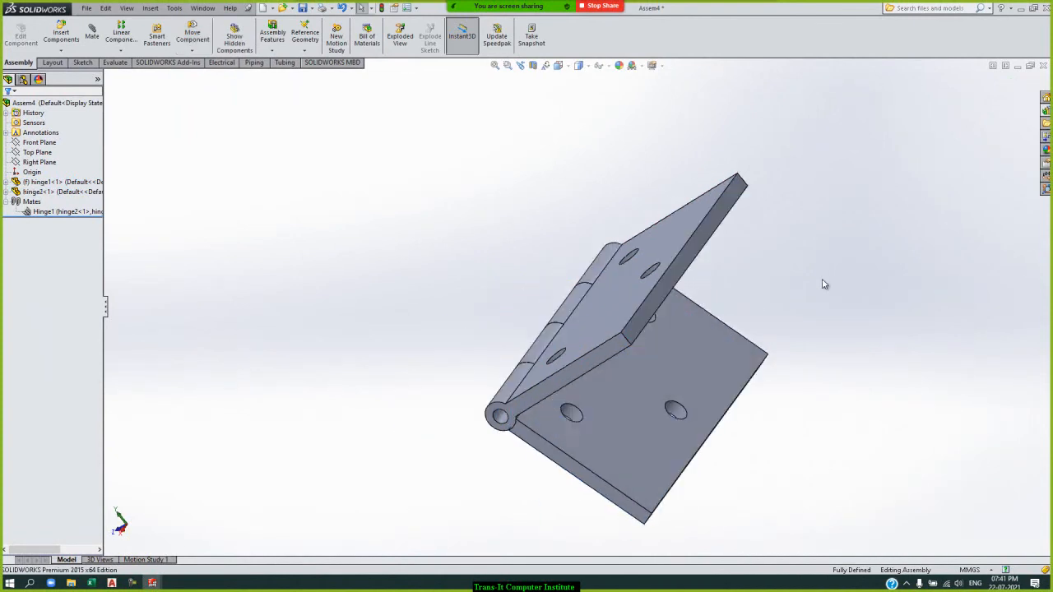
{"action": "key", "text": "Left"}
{"action": "key", "text": "Left"}
{"action": "key", "text": "Left"}
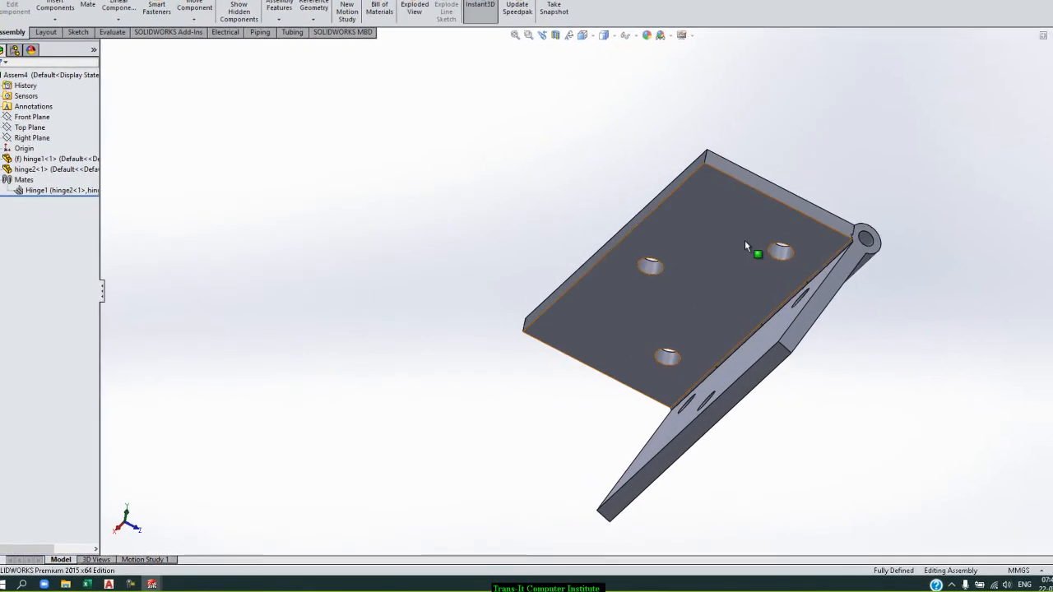
Step: Reopen the hinge mate, review its angle references and limits with the hinge turned around, and accept it
{"action": "left_click", "coordinate": [33, 177]}
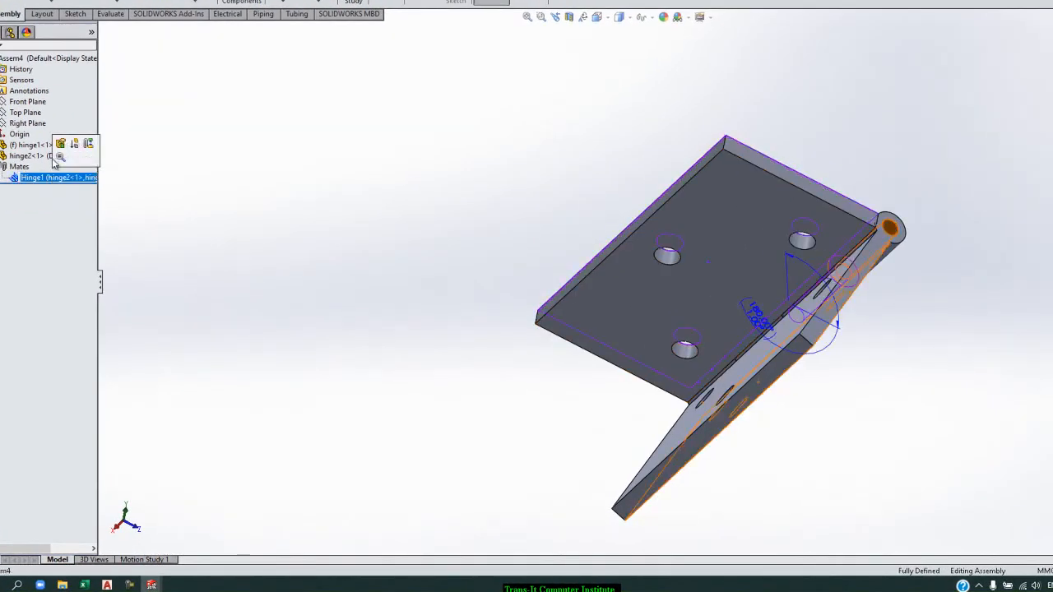
{"action": "left_click", "coordinate": [60, 151]}
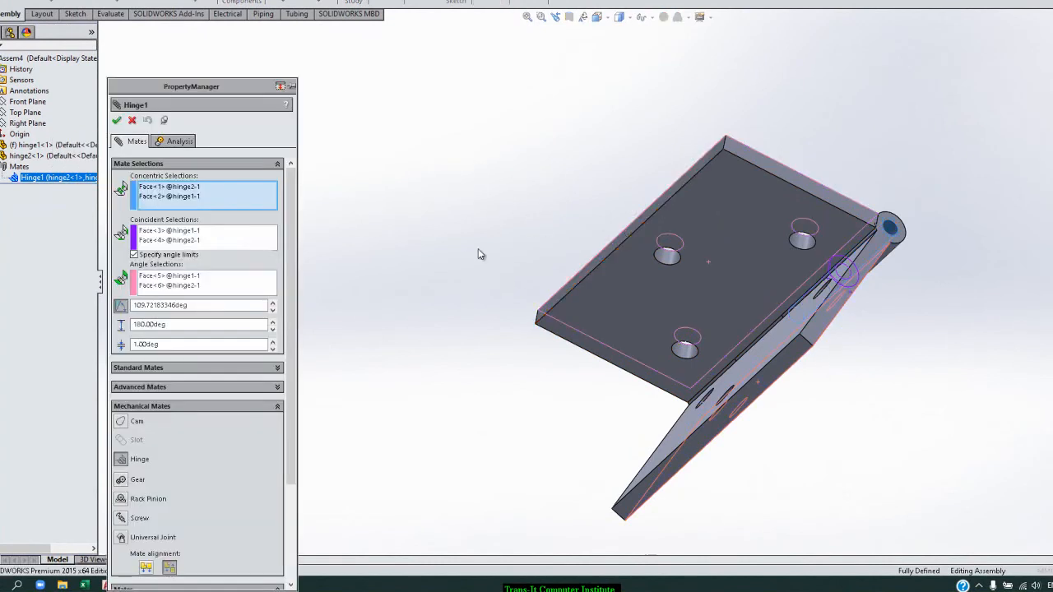
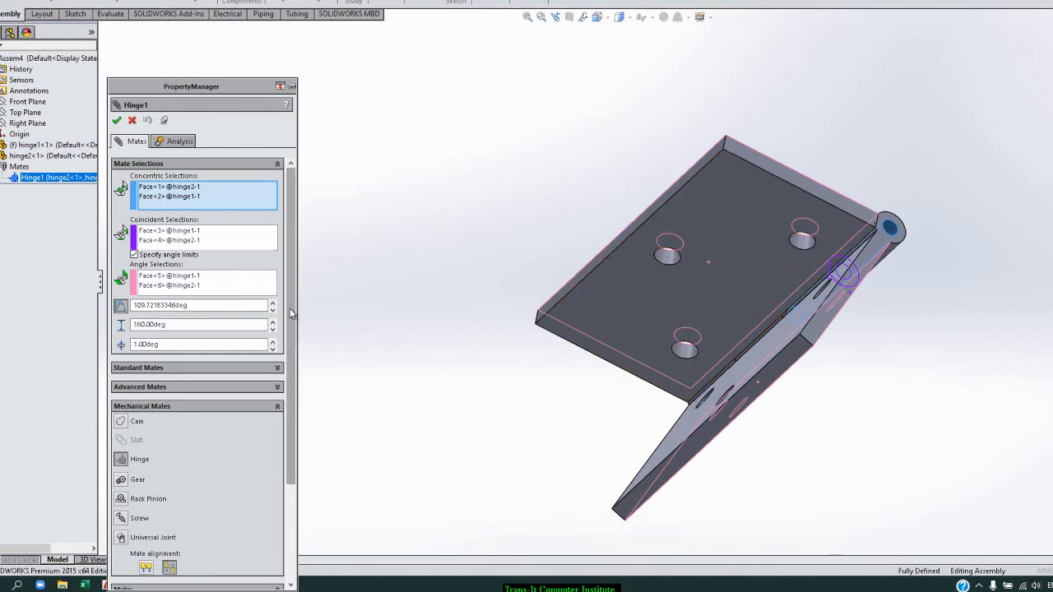
{"action": "key", "text": "Right"}
{"action": "key", "text": "Right"}
{"action": "key", "text": "Right"}
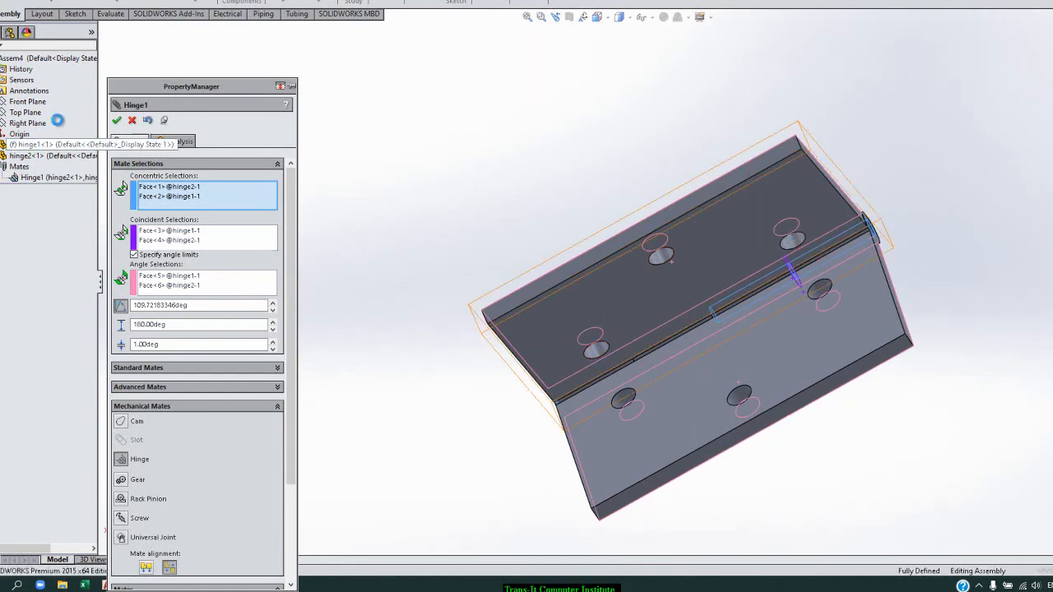
{"action": "left_click", "coordinate": [117, 120]}
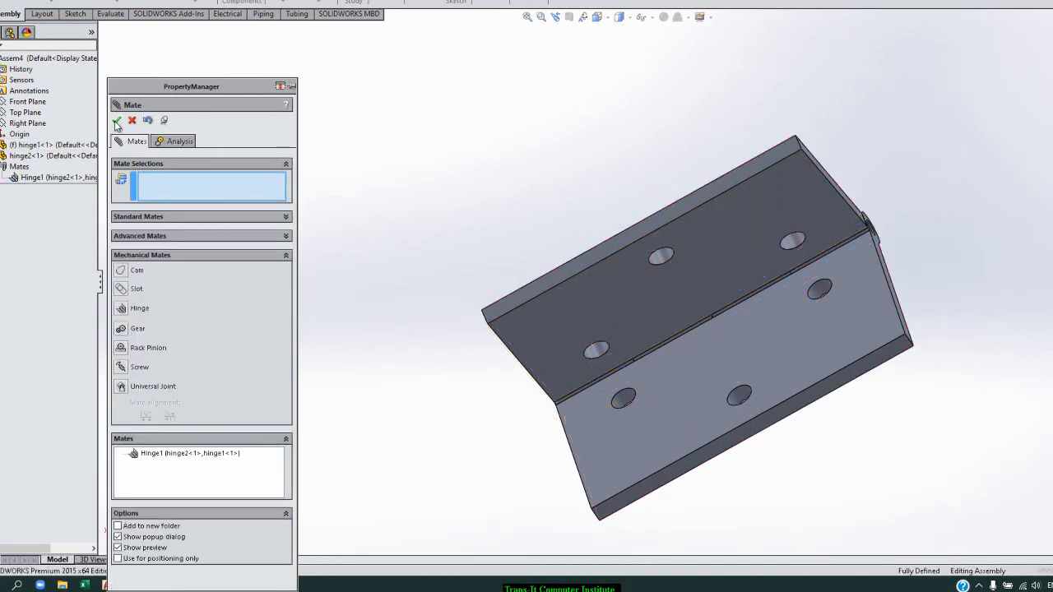
{"action": "left_click", "coordinate": [117, 121]}
Step: Swing the hinge2 leaf open until it lies flat in line with the fixed hinge1 leaf
{"action": "left_click_drag", "start_coordinate": [760, 235], "coordinate": [754, 165]}
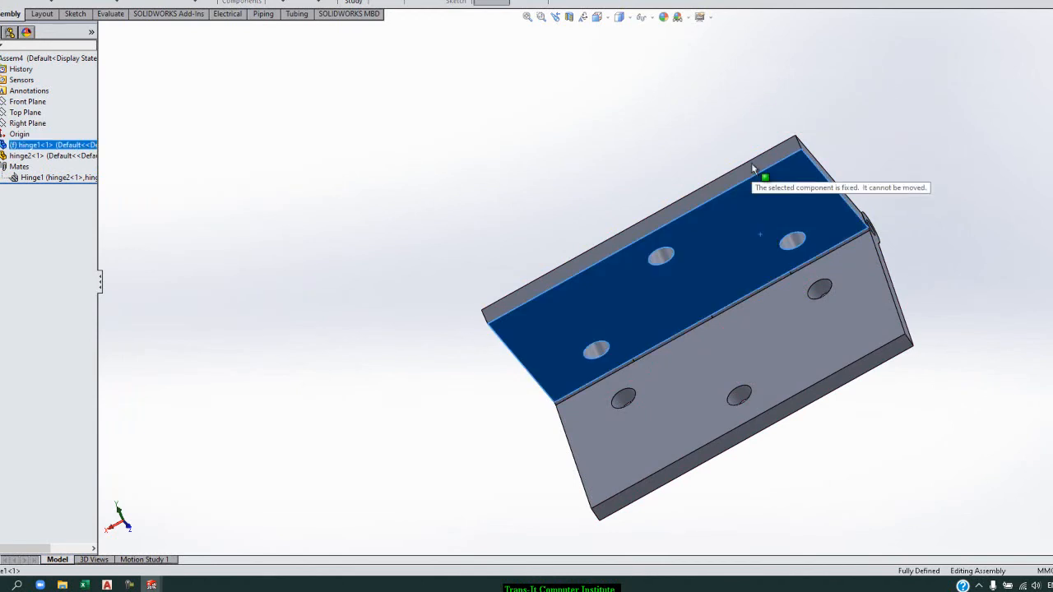
{"action": "left_click_drag", "start_coordinate": [841, 342], "coordinate": [973, 314]}
{"action": "left_click_drag", "start_coordinate": [969, 271], "coordinate": [954, 347]}
{"action": "left_click", "coordinate": [935, 173]}
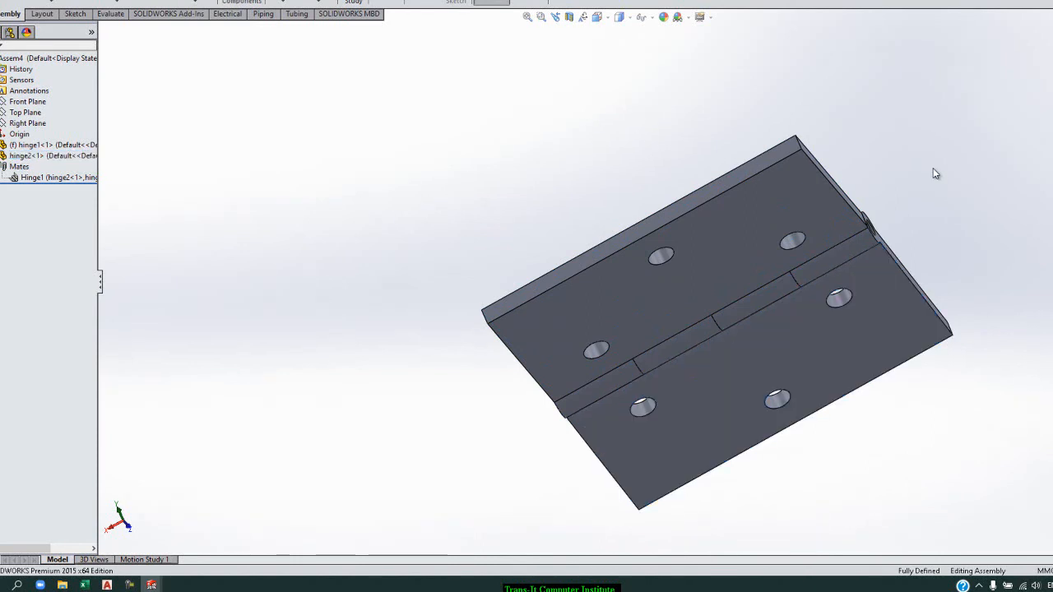
Step: View the opened hinge from the knuckle side and try to swing the hinge2 leaf past flat to test the angle limit
{"action": "key", "text": "Up"}
{"action": "key", "text": "Up"}
{"action": "key", "text": "Right"}
{"action": "key", "text": "Right"}
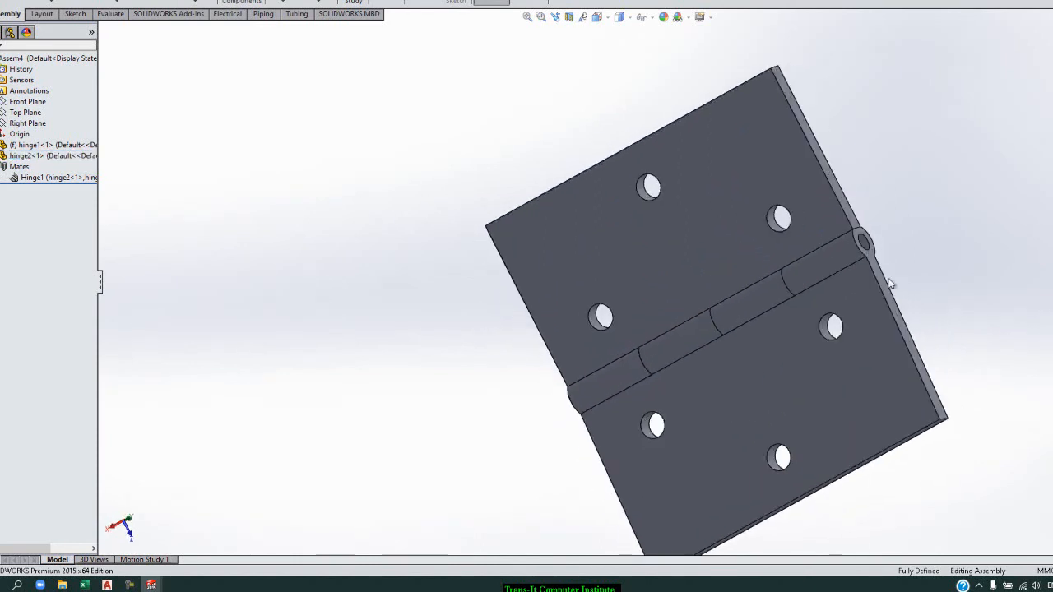
{"action": "left_click_drag", "start_coordinate": [849, 409], "coordinate": [873, 544]}
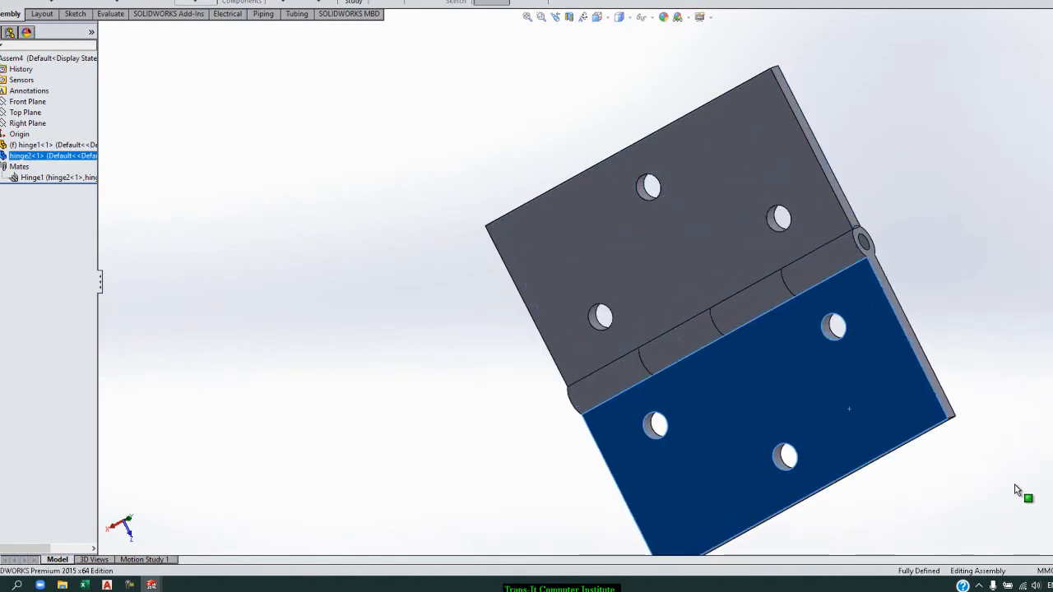
{"action": "left_click", "coordinate": [1007, 292]}
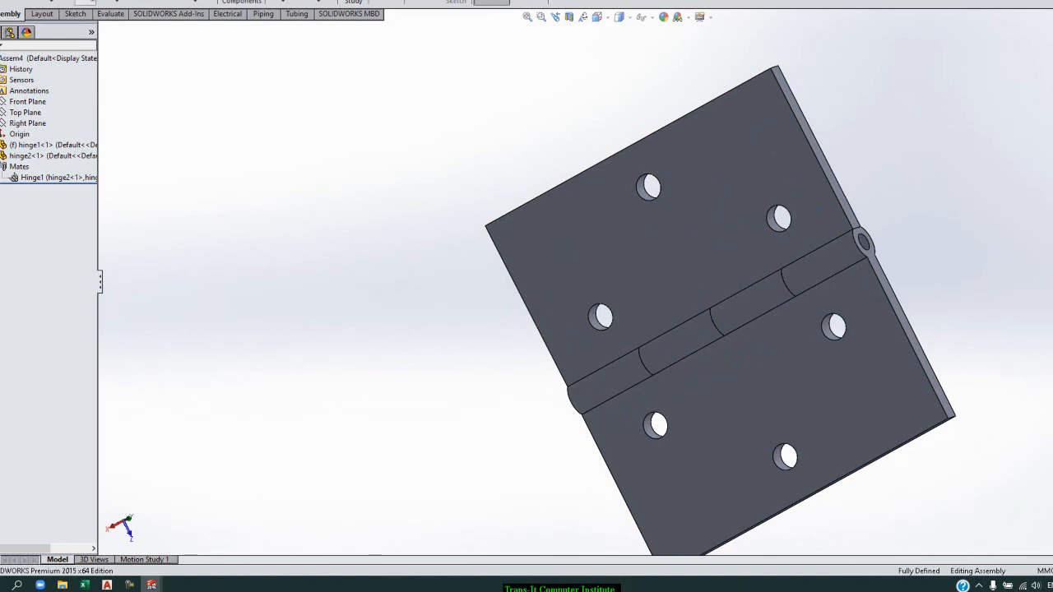
Step: Open the part bolt- M20 x 75 from the screw mate folder
{"action": "key", "text": "m"}
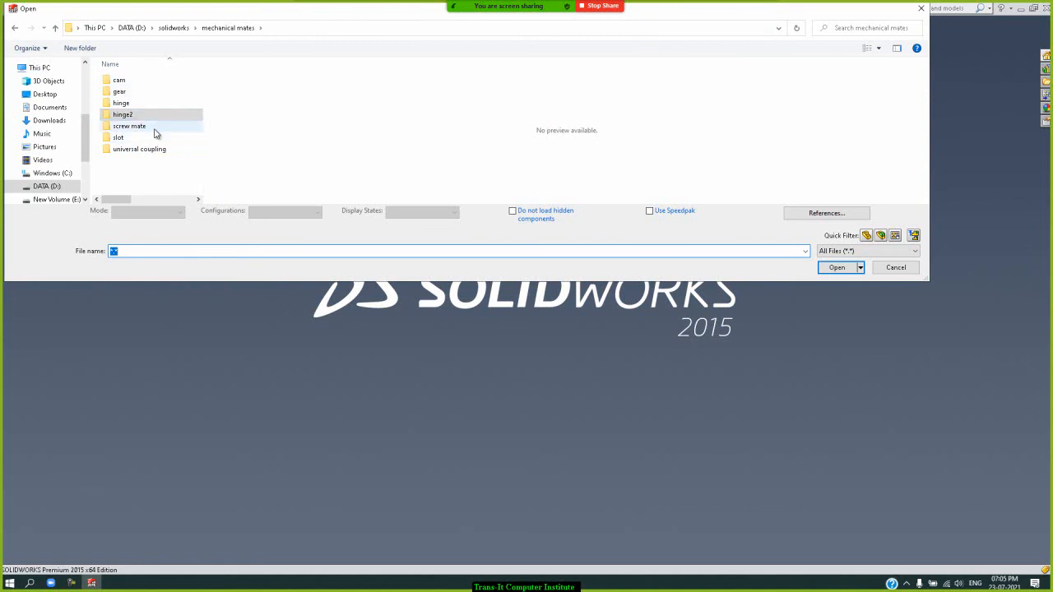
{"action": "double_click", "coordinate": [156, 128]}
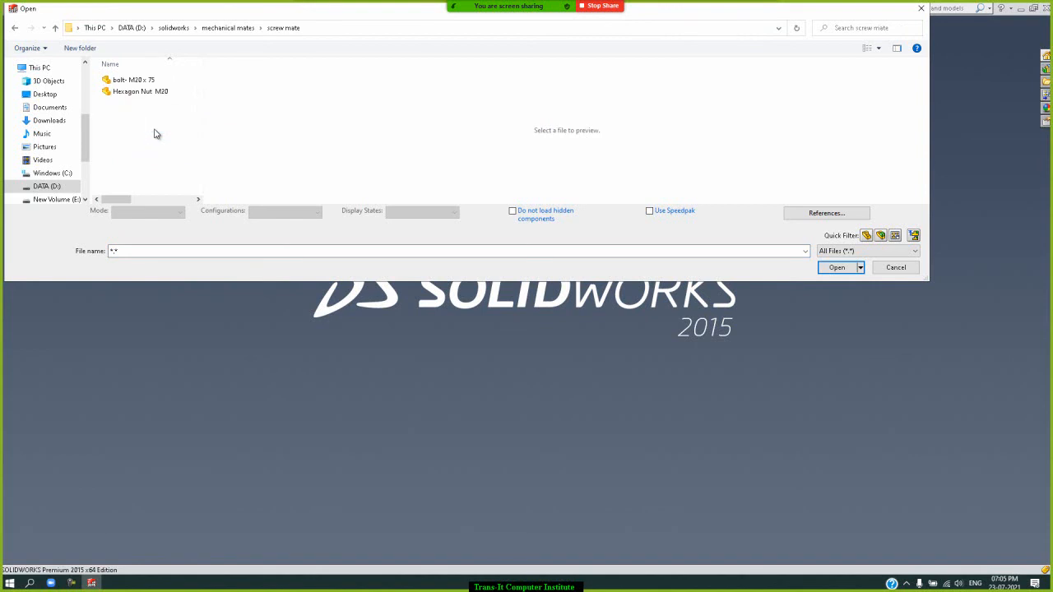
{"action": "double_click", "coordinate": [131, 80]}
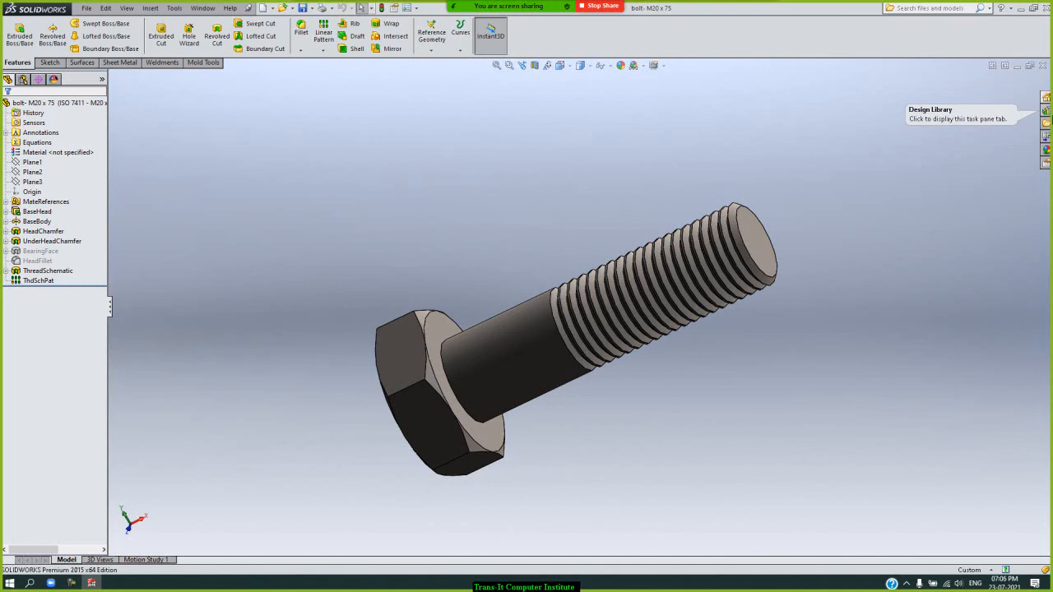
Step: Create a part from the Toolbox bolt Hex Bolt Structural Grade C ISO 7411, found under ISO, Bolts and Screws, Hex Bolts - Structural
{"action": "left_click", "coordinate": [1047, 118]}
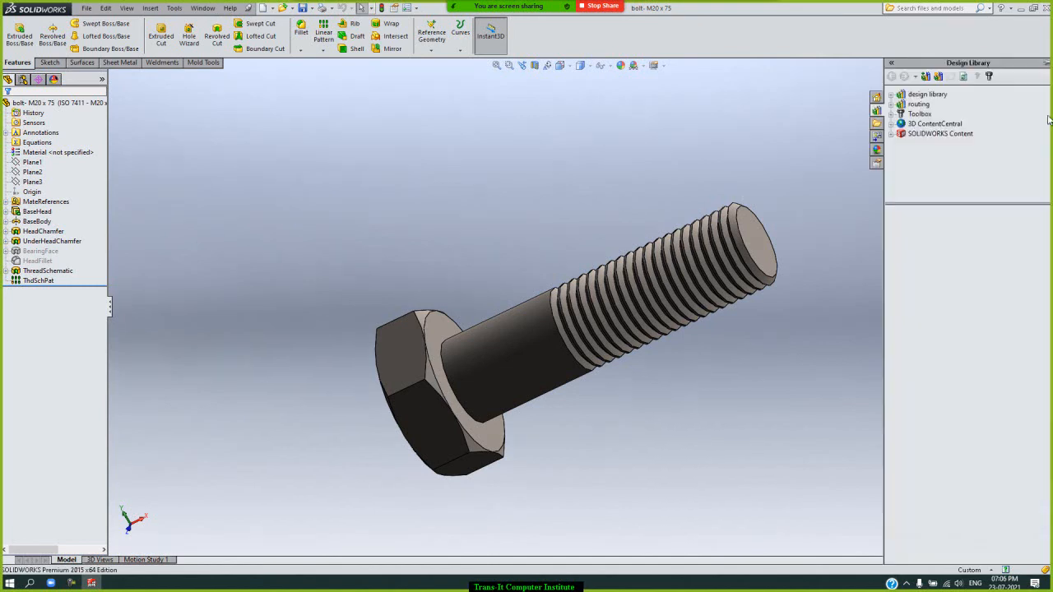
{"action": "left_click", "coordinate": [919, 114]}
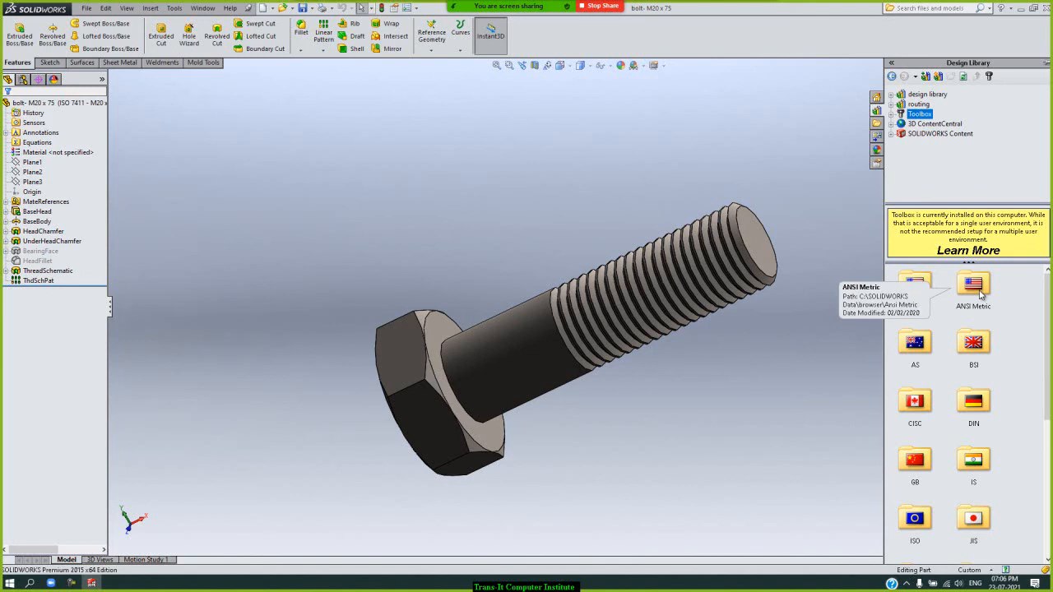
{"action": "scroll", "coordinate": [980, 325], "scroll_direction": "down", "scroll_amount": 2}
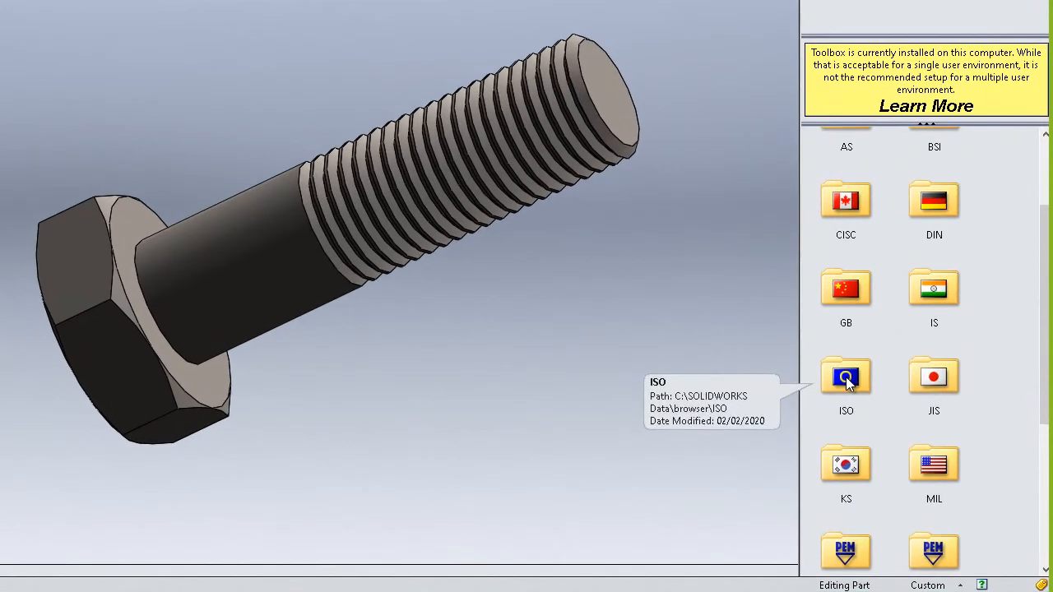
{"action": "double_click", "coordinate": [914, 431]}
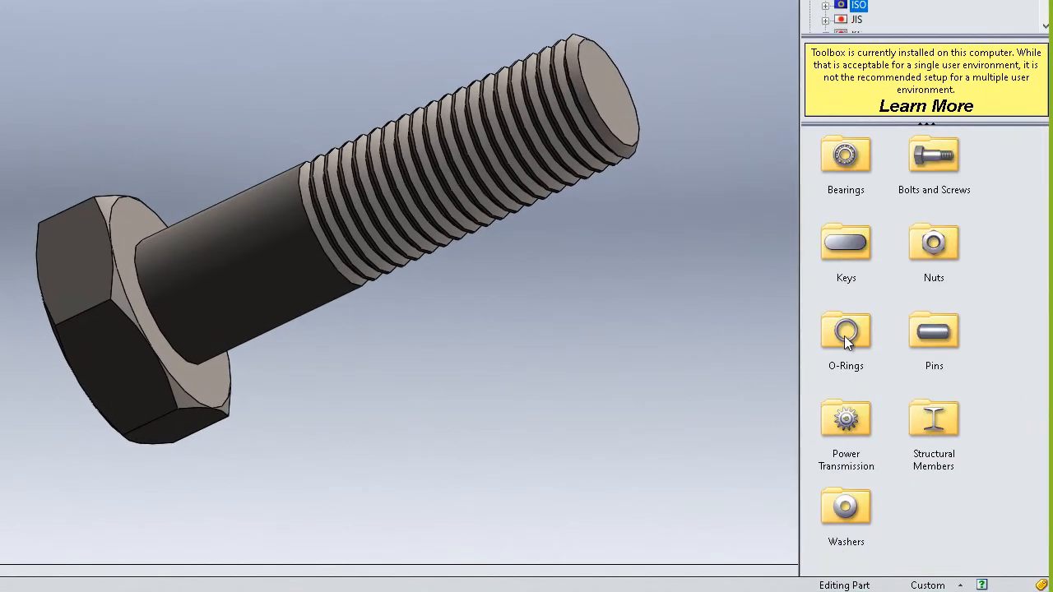
{"action": "double_click", "coordinate": [929, 167]}
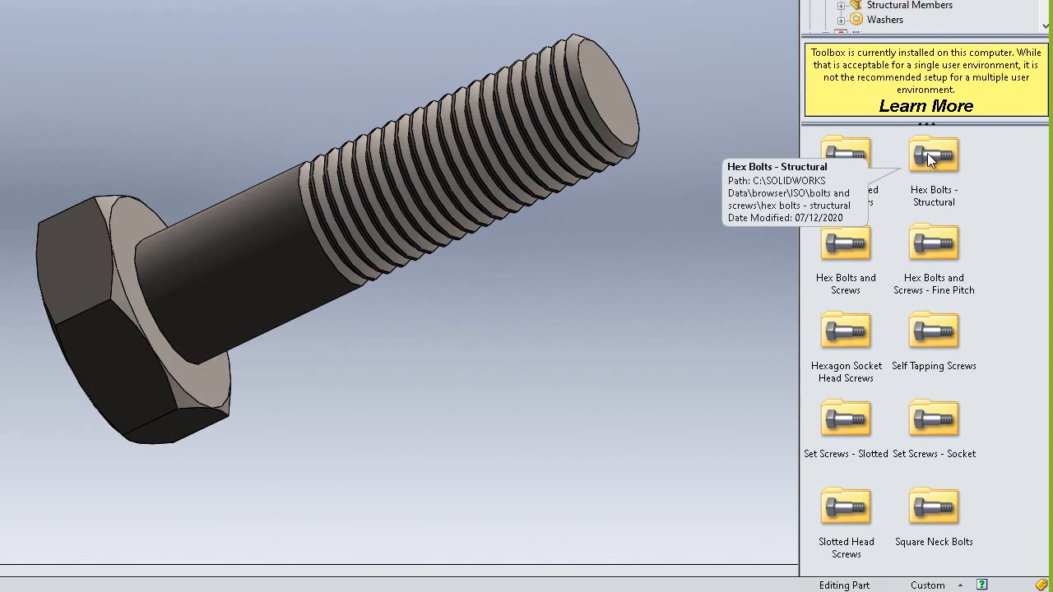
{"action": "double_click", "coordinate": [928, 155]}
{"action": "left_click", "coordinate": [935, 164]}
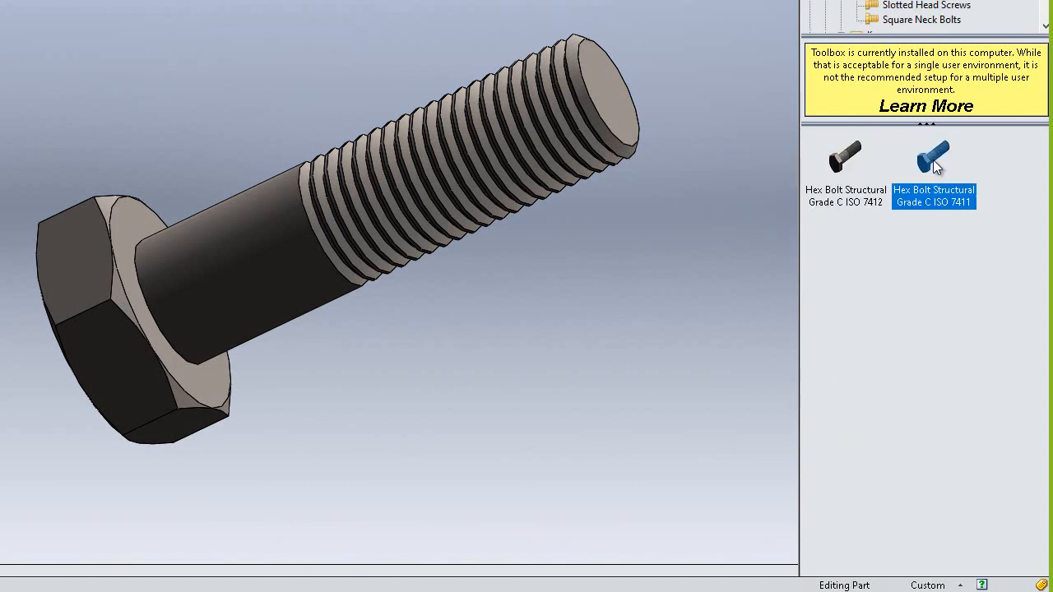
{"action": "right_click", "coordinate": [932, 162]}
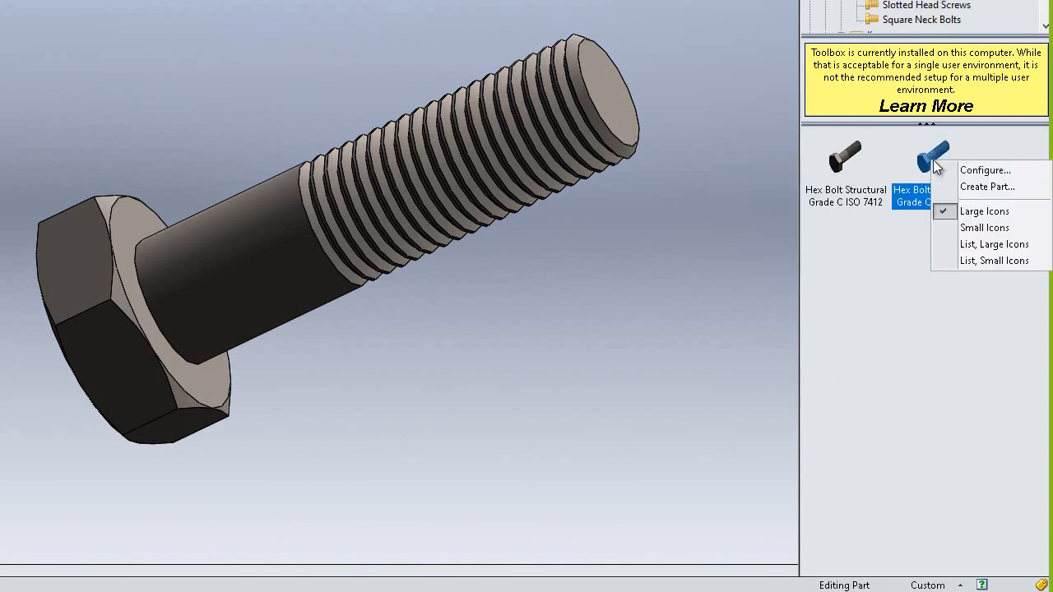
{"action": "left_click", "coordinate": [982, 188]}
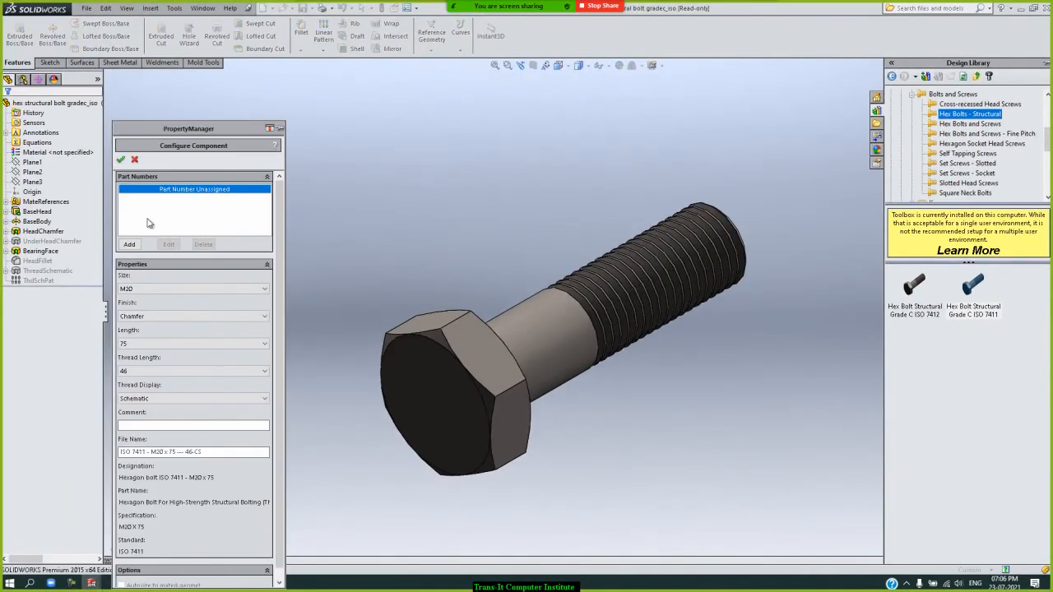
Step: Review the bolt's available sizes and try the Washer-face finish before returning it to Chamfer
{"action": "left_click_drag", "start_coordinate": [201, 134], "coordinate": [247, 120]}
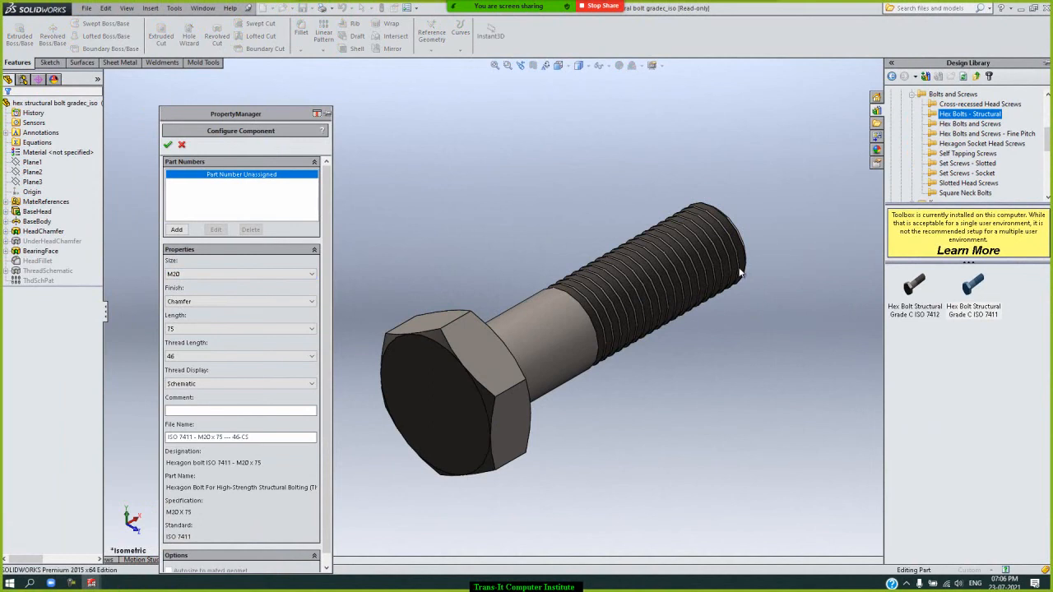
{"action": "left_click", "coordinate": [312, 274]}
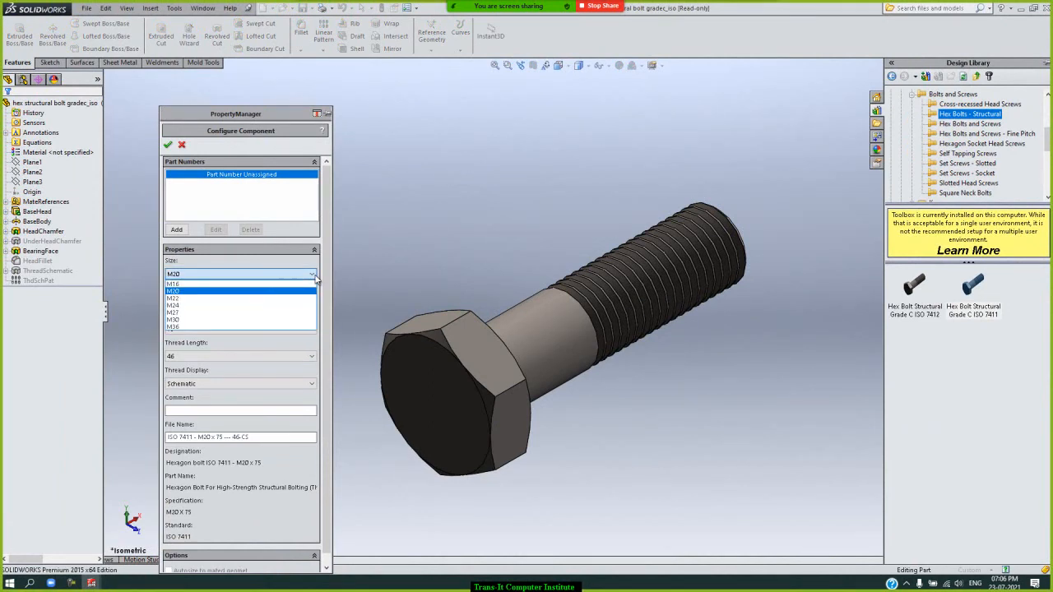
{"action": "left_click", "coordinate": [314, 278]}
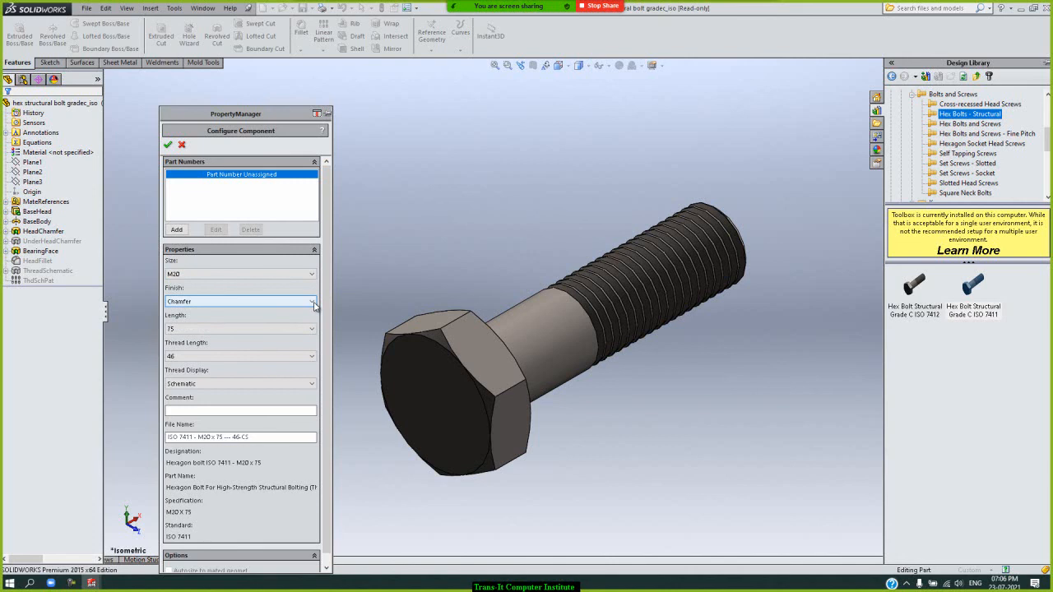
{"action": "left_click", "coordinate": [313, 301]}
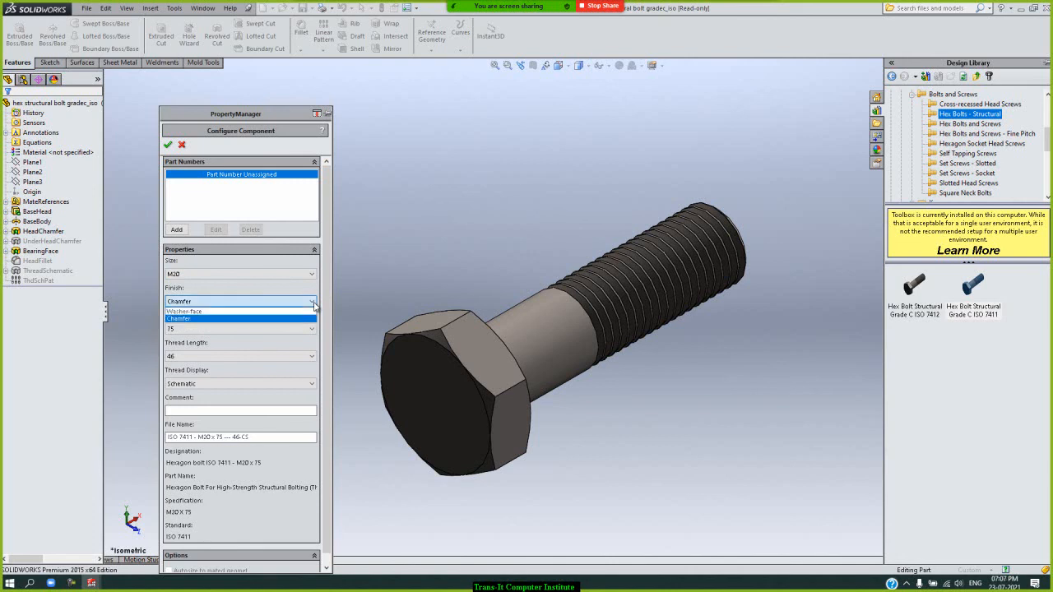
{"action": "left_click", "coordinate": [301, 311]}
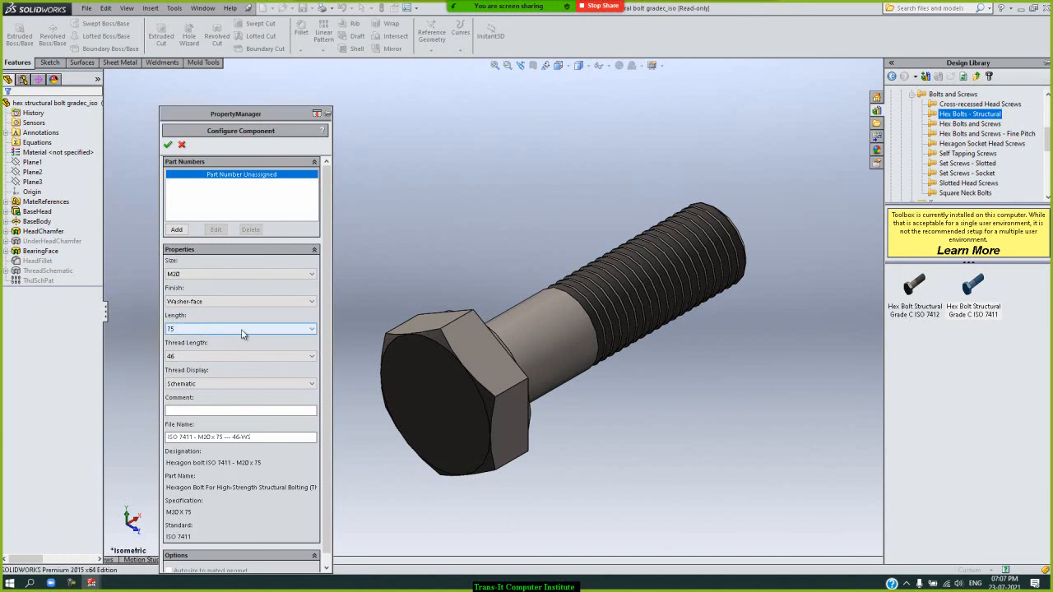
{"action": "left_click", "coordinate": [265, 302]}
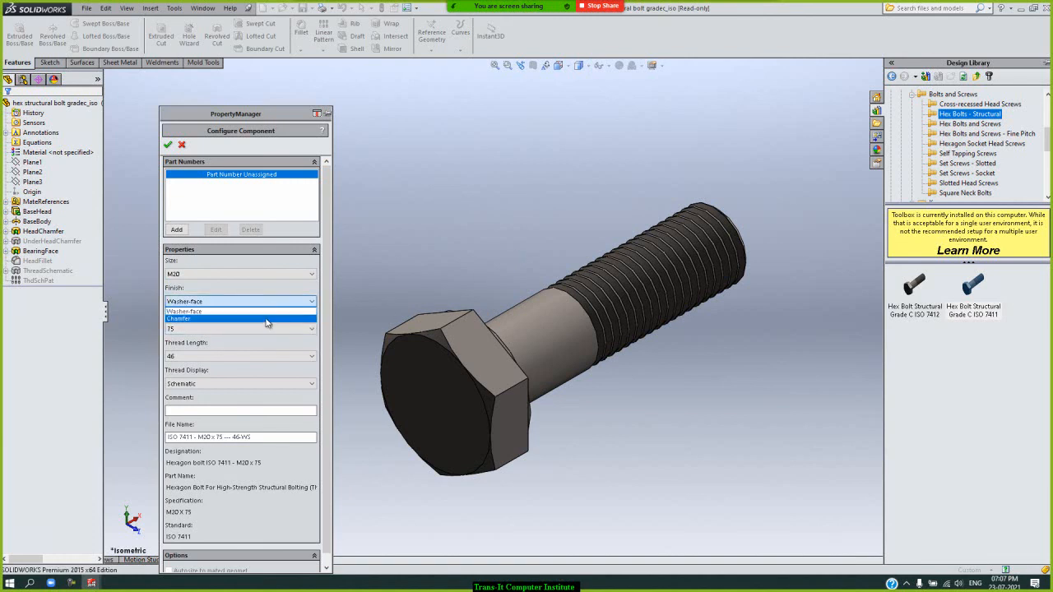
{"action": "left_click", "coordinate": [266, 320]}
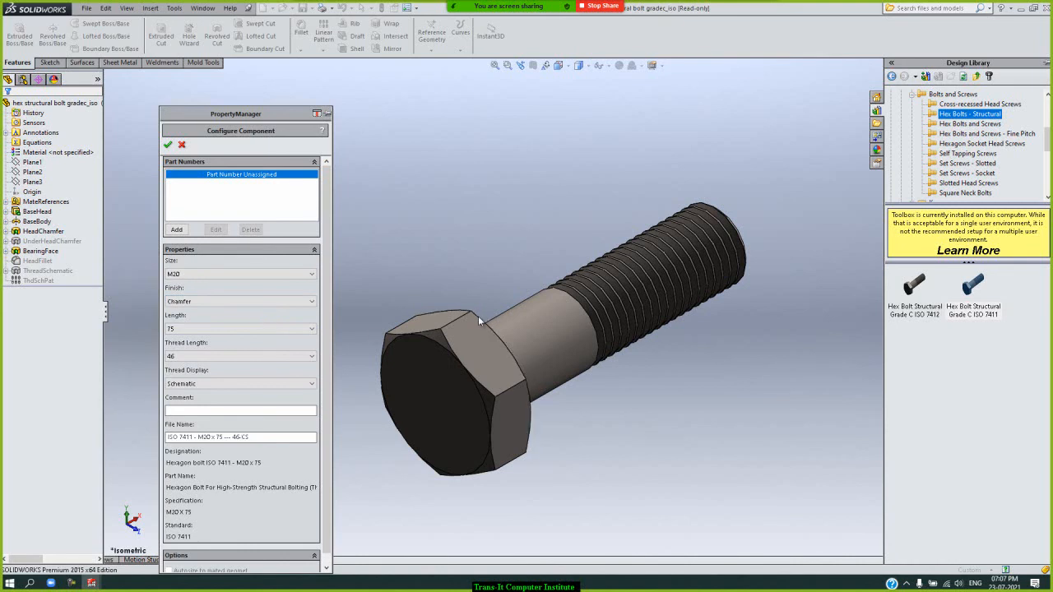
Step: Set the bolt's length to 95, and try a thread length of 95 before returning it to 46
{"action": "left_click", "coordinate": [312, 329]}
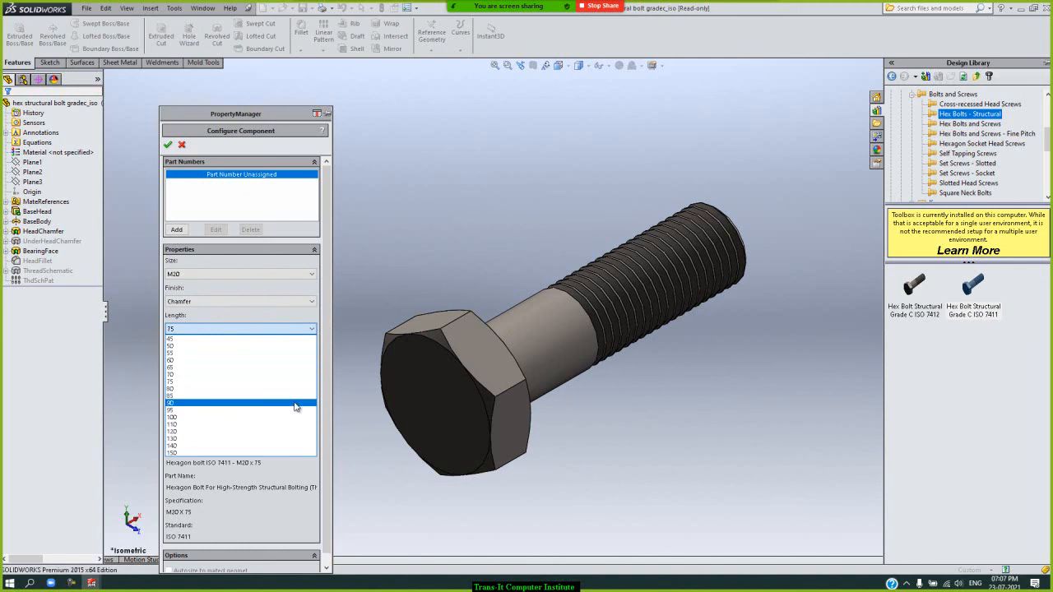
{"action": "left_click", "coordinate": [294, 406]}
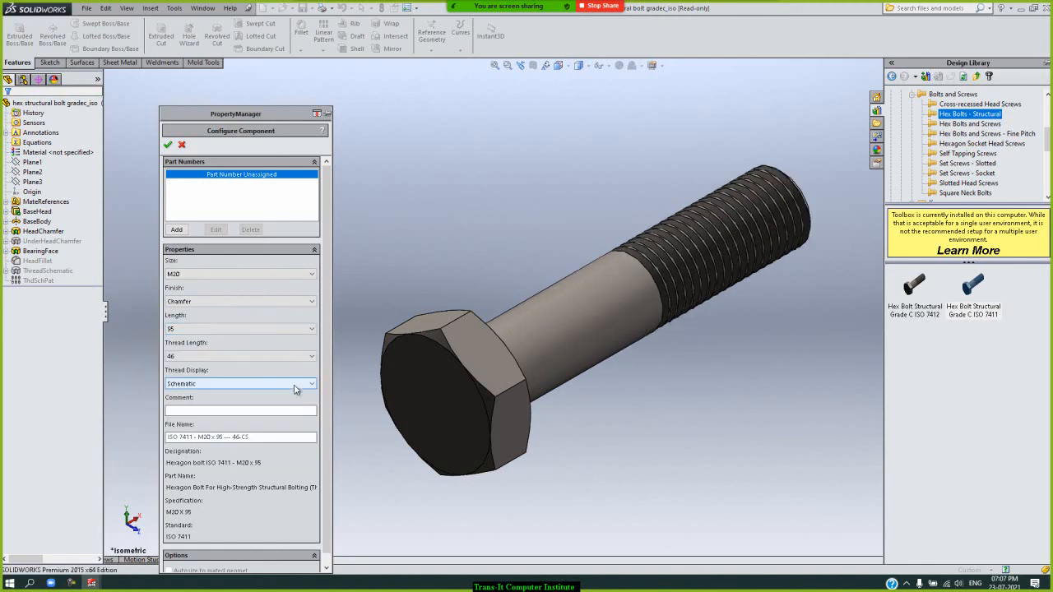
{"action": "left_click", "coordinate": [309, 357]}
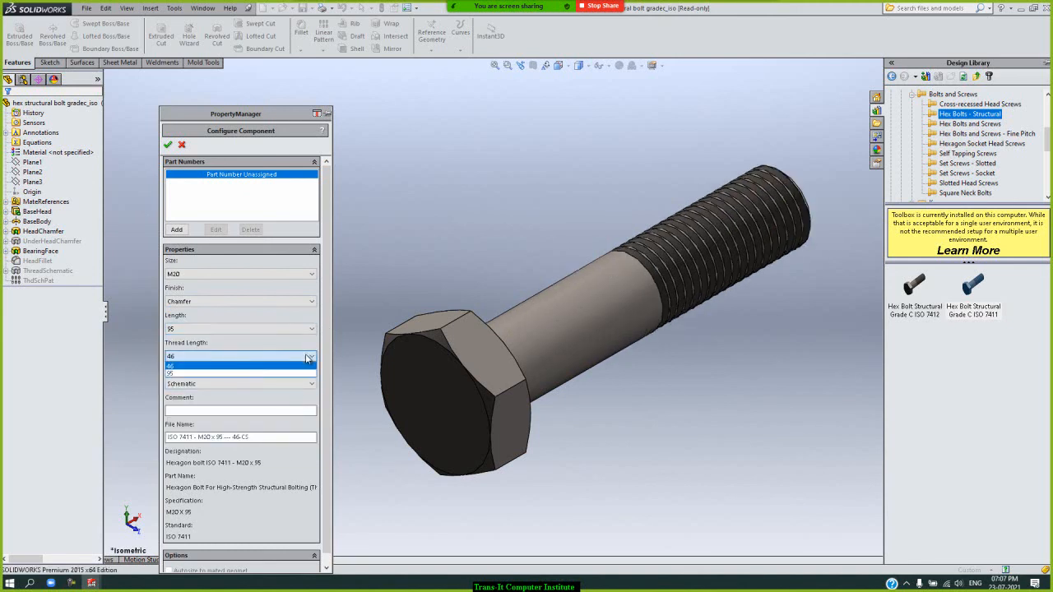
{"action": "left_click", "coordinate": [302, 375]}
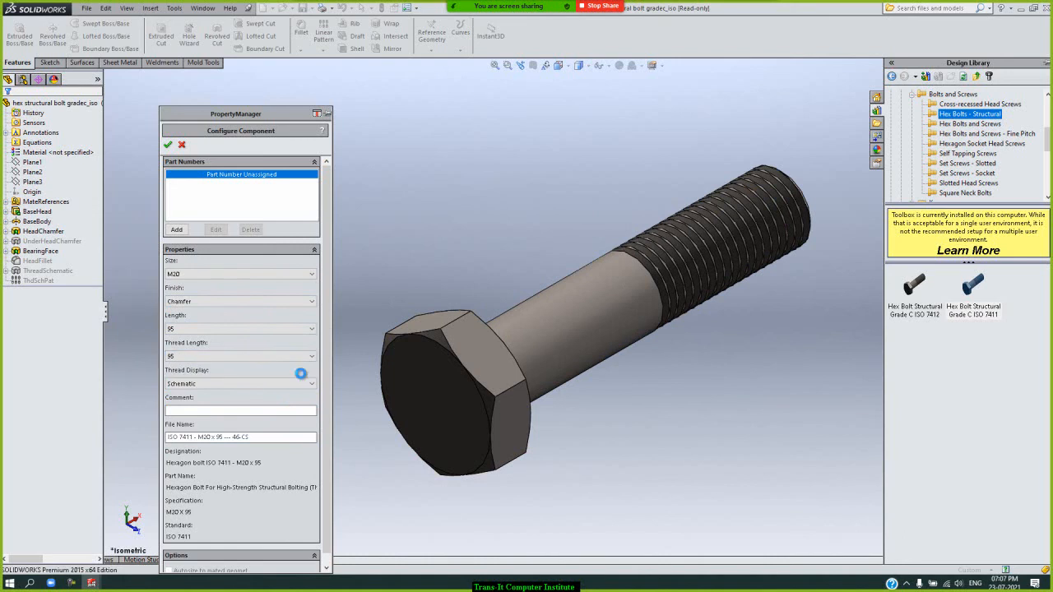
{"action": "left_click", "coordinate": [306, 357]}
{"action": "left_click", "coordinate": [304, 366]}
Step: Try the Simplified and Cosmetic thread displays on the bolt, return it to Schematic, and accept the configuration
{"action": "left_click", "coordinate": [306, 385]}
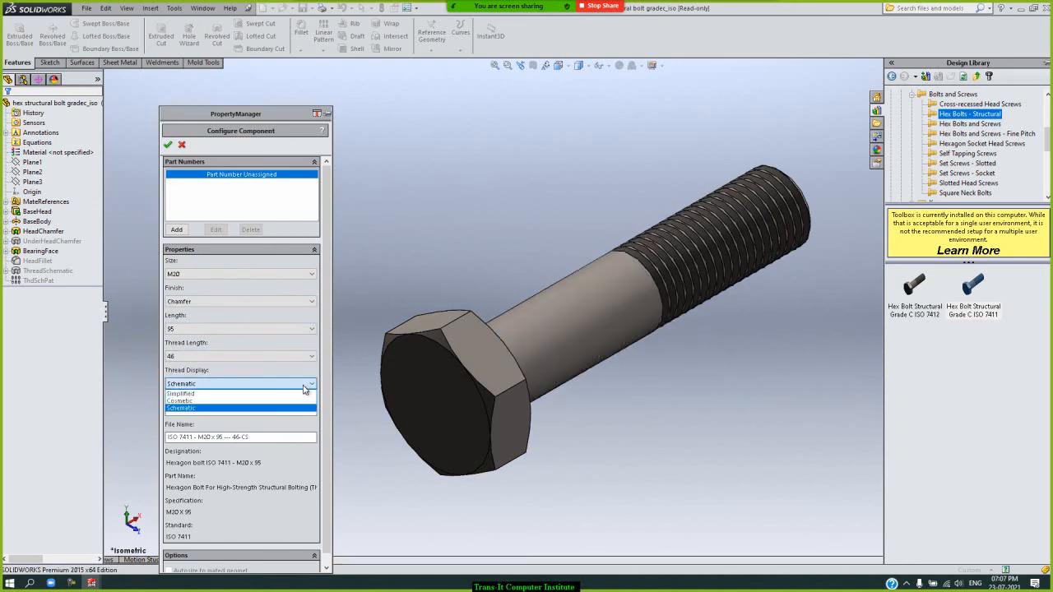
{"action": "left_click", "coordinate": [303, 395]}
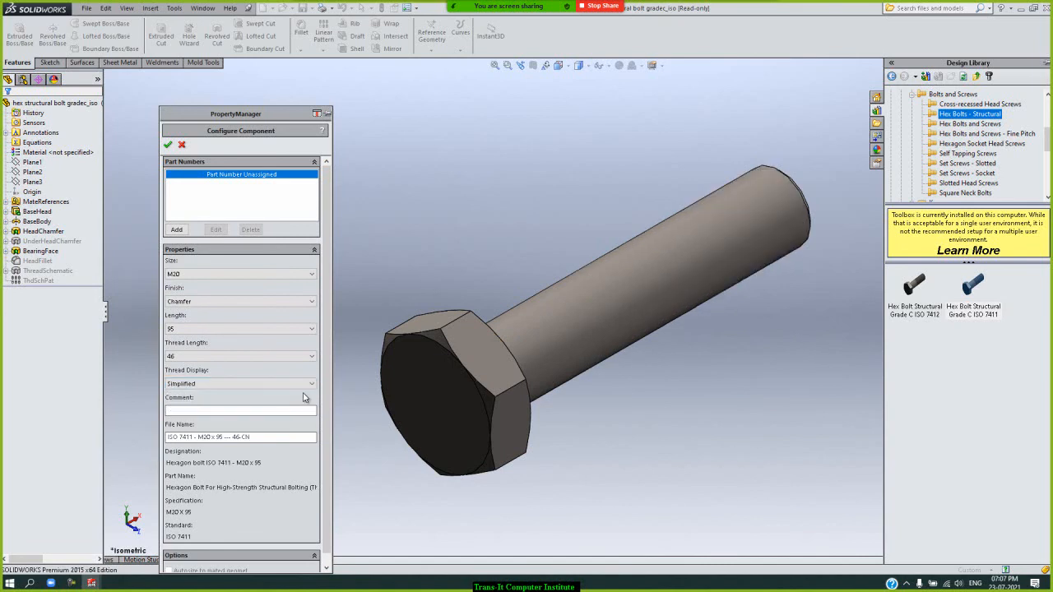
{"action": "left_click", "coordinate": [305, 383]}
{"action": "left_click", "coordinate": [306, 401]}
{"action": "left_click", "coordinate": [311, 387]}
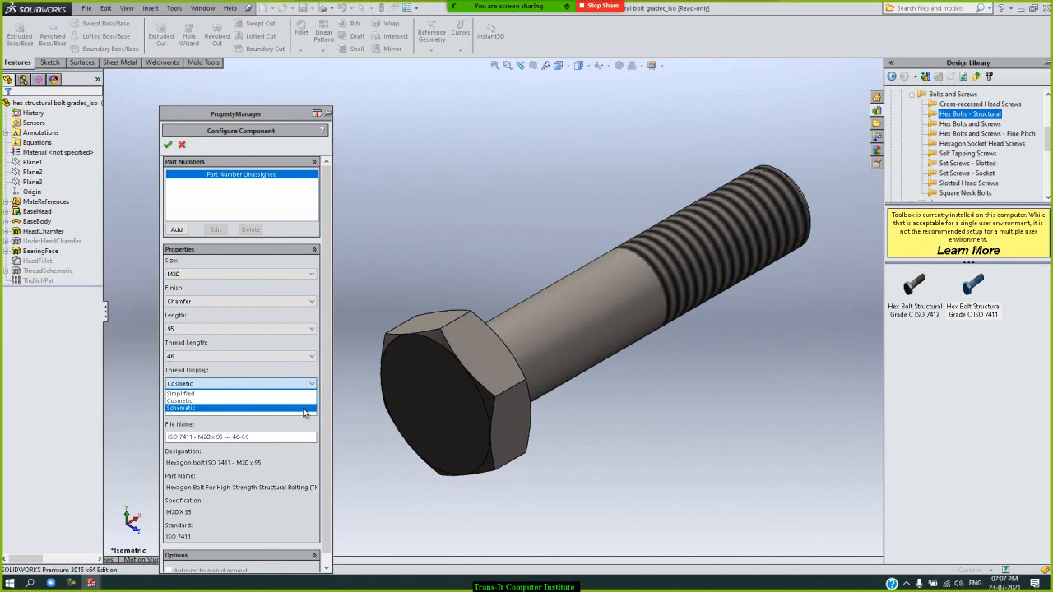
{"action": "left_click", "coordinate": [304, 409]}
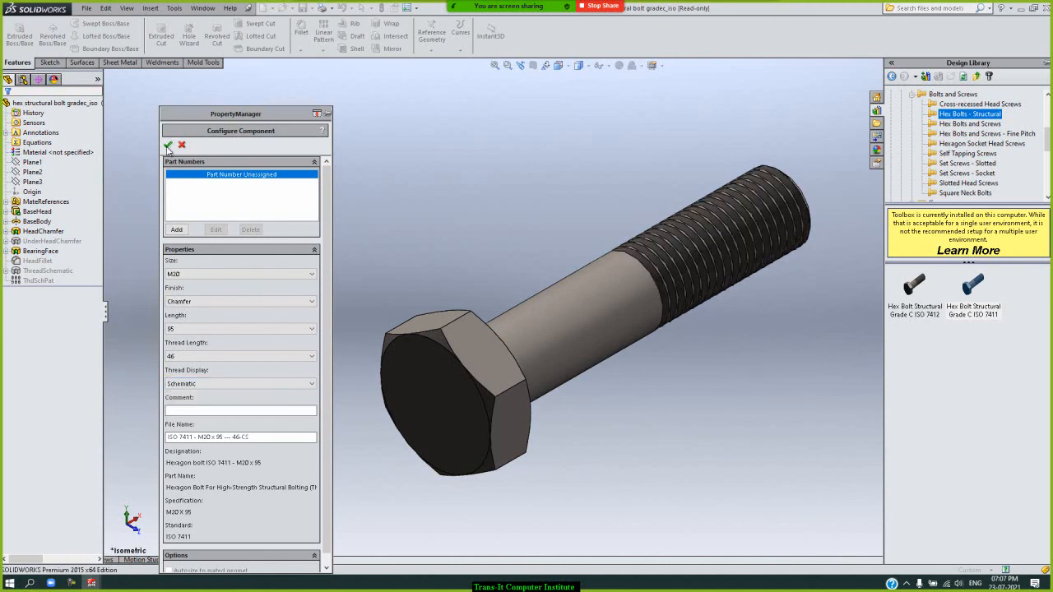
{"action": "left_click", "coordinate": [166, 145]}
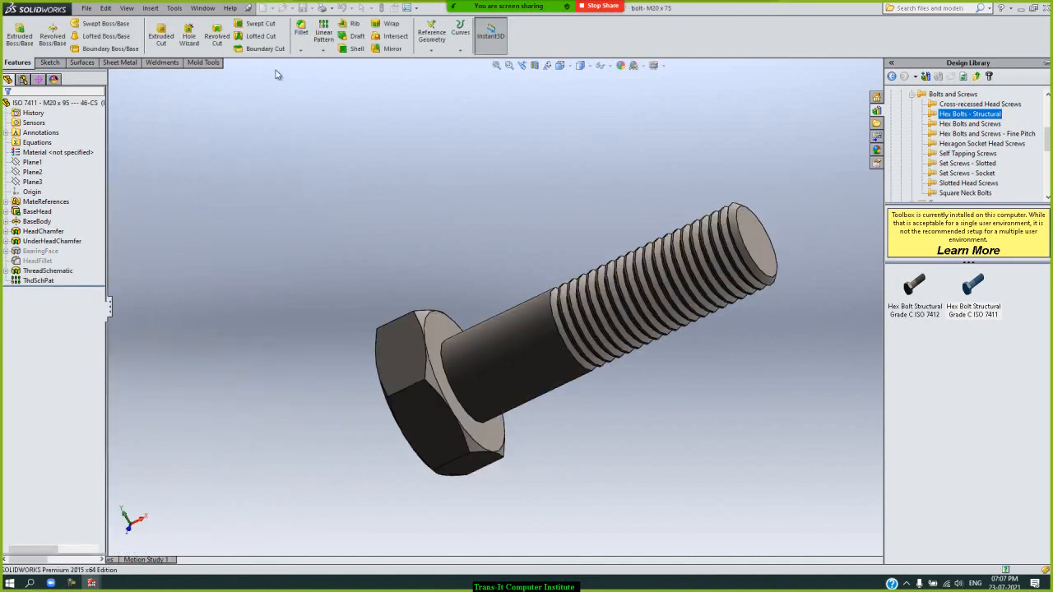
Step: Switch to the generated ISO 7411 - M20 x 95 bolt document and close it
{"action": "left_click", "coordinate": [202, 8]}
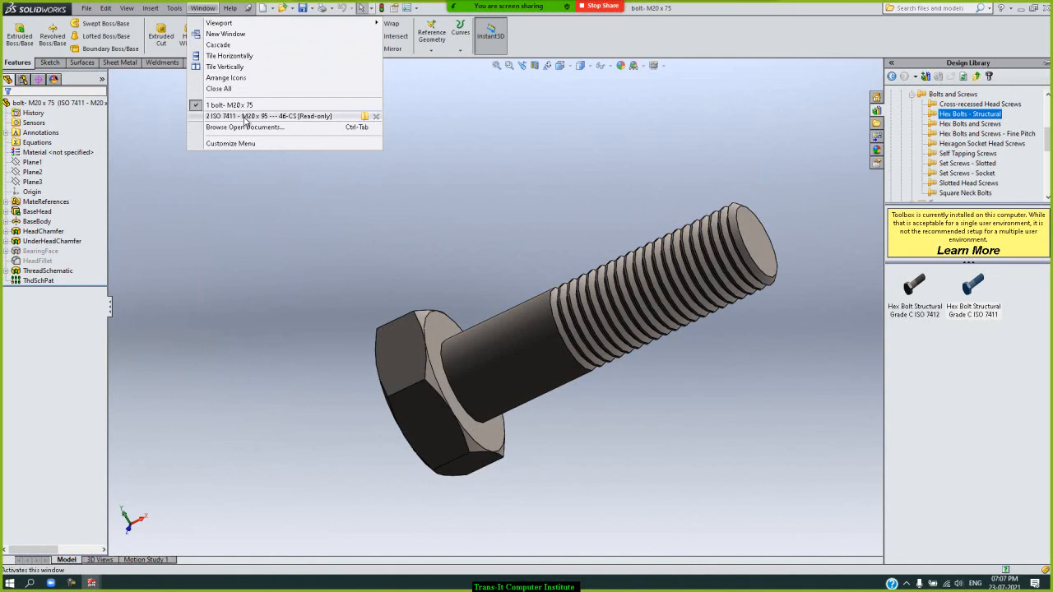
{"action": "left_click", "coordinate": [244, 116]}
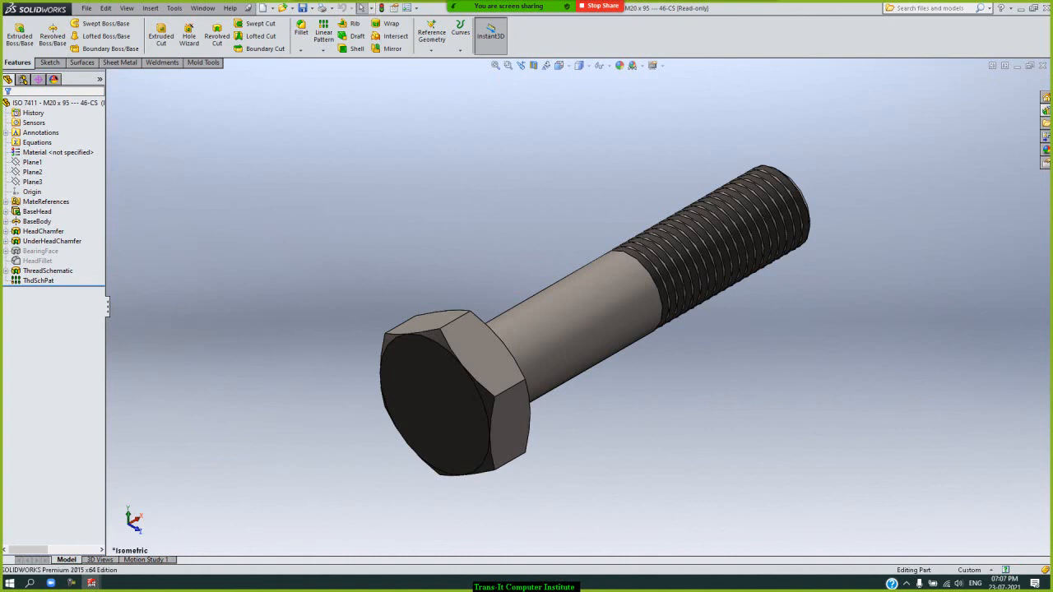
{"action": "left_click", "coordinate": [1042, 66]}
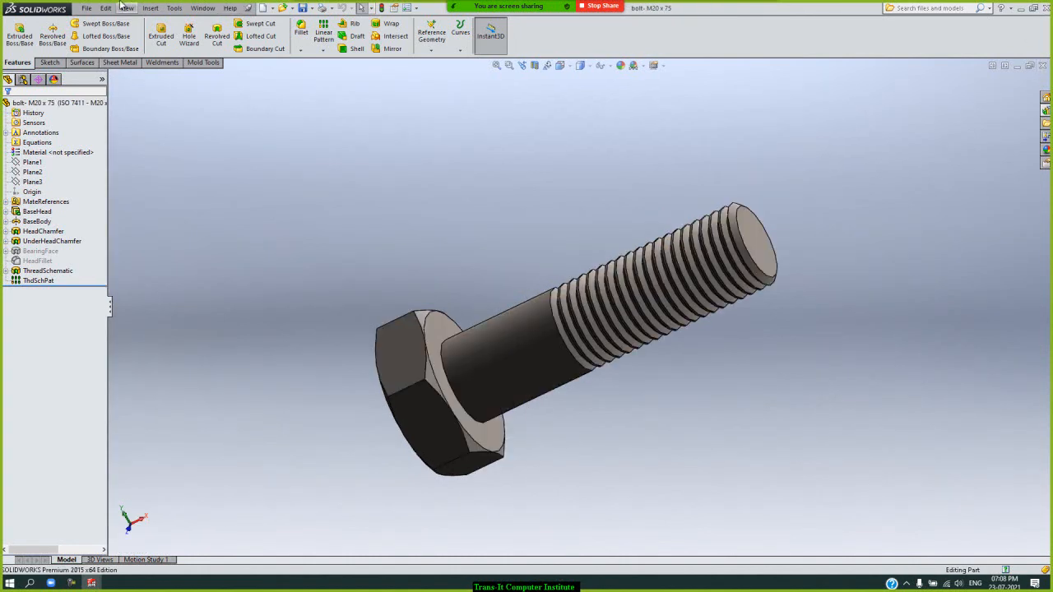
Step: Open the part Hexagon Nut M20 from the screw mate folder in D:, solidworks, mechanical mates
{"action": "left_click", "coordinate": [85, 9]}
{"action": "left_click", "coordinate": [107, 34]}
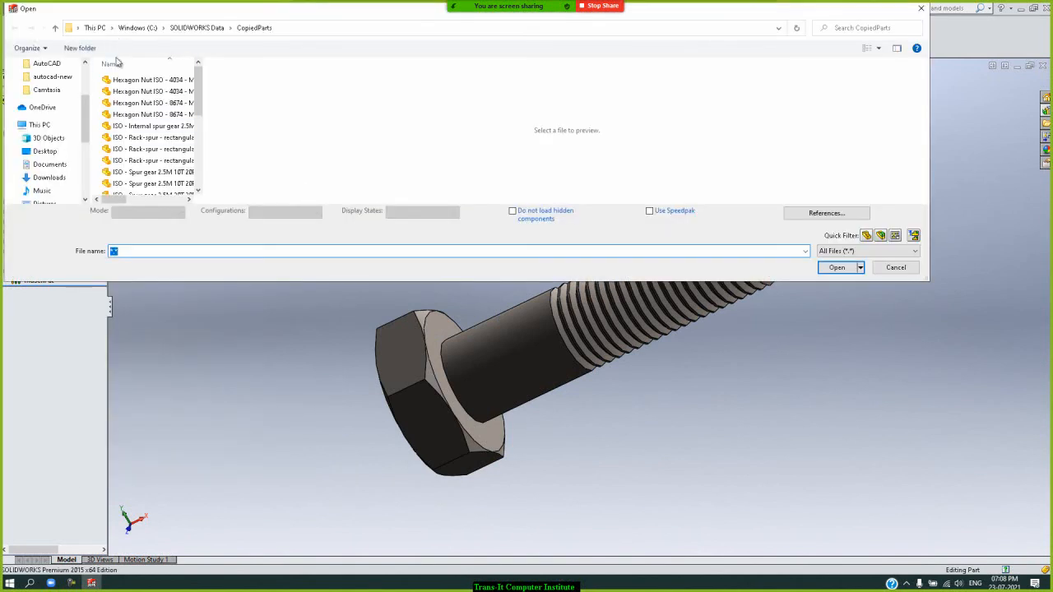
{"action": "scroll", "coordinate": [51, 156], "scroll_direction": "down", "scroll_amount": 4}
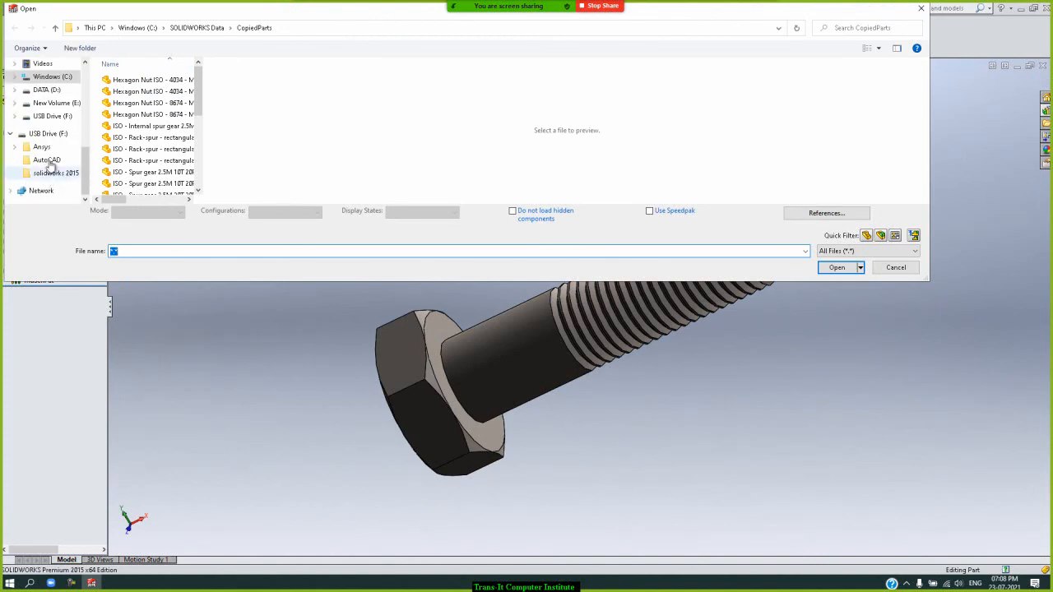
{"action": "left_click", "coordinate": [47, 89]}
{"action": "left_click_drag", "start_coordinate": [203, 121], "coordinate": [201, 167]}
{"action": "double_click", "coordinate": [125, 155]}
{"action": "scroll", "coordinate": [166, 145], "scroll_direction": "down", "scroll_amount": 5}
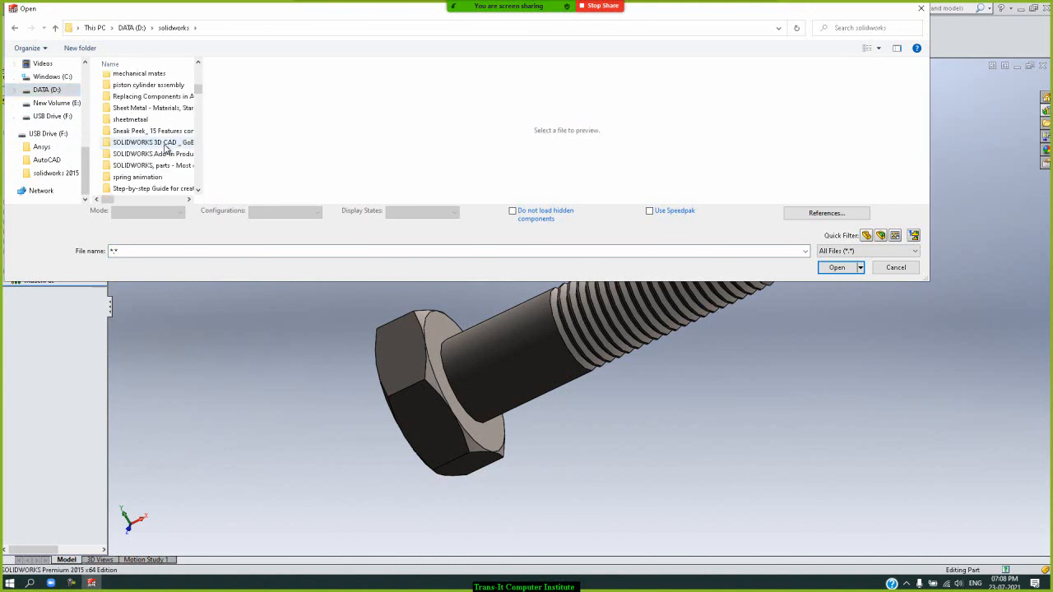
{"action": "scroll", "coordinate": [167, 148], "scroll_direction": "up", "scroll_amount": 2}
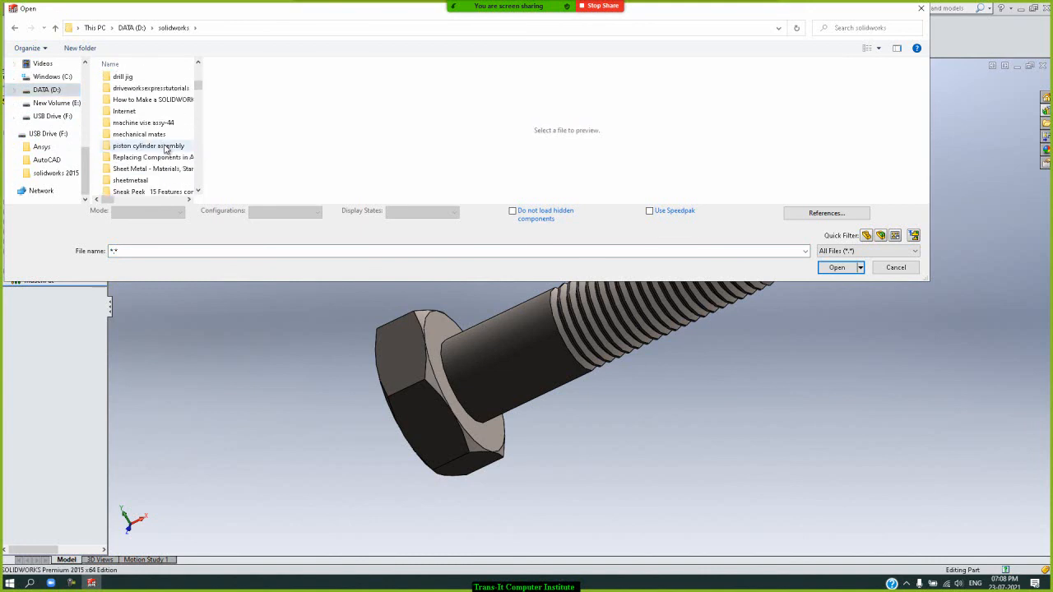
{"action": "double_click", "coordinate": [164, 134]}
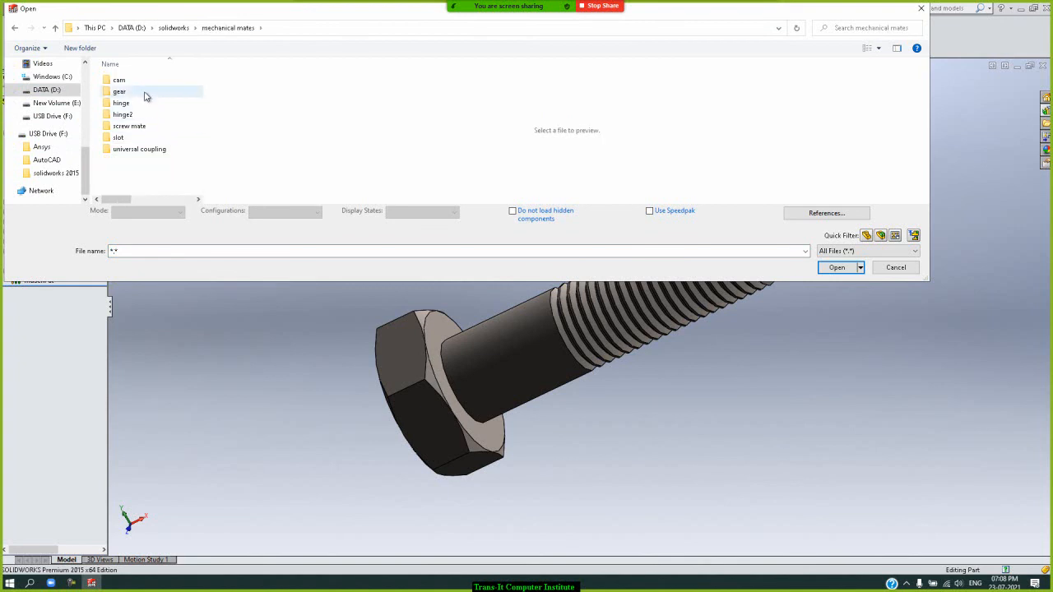
{"action": "double_click", "coordinate": [153, 128]}
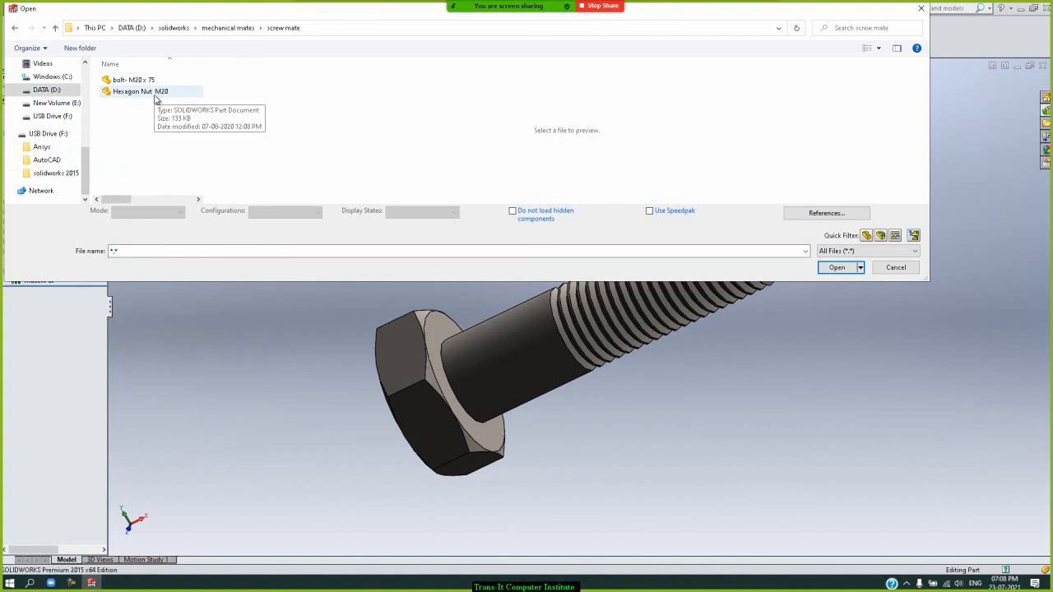
{"action": "double_click", "coordinate": [155, 93]}
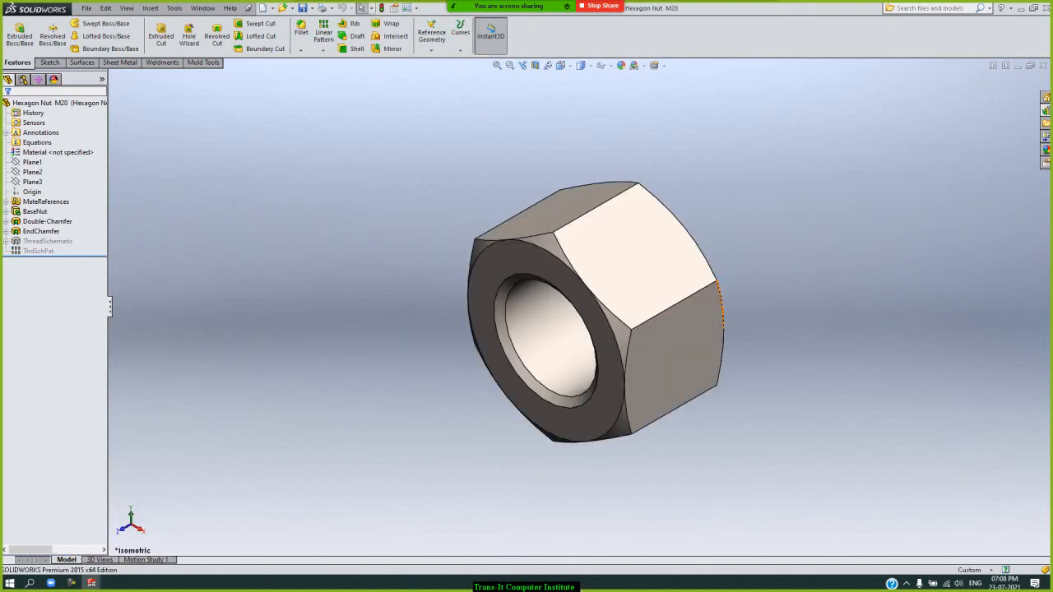
Step: Create a part from the Toolbox nut Hex Nut Grade C ISO - 4034, found under ISO, Nuts, Hex Nuts
{"action": "left_click", "coordinate": [1046, 111]}
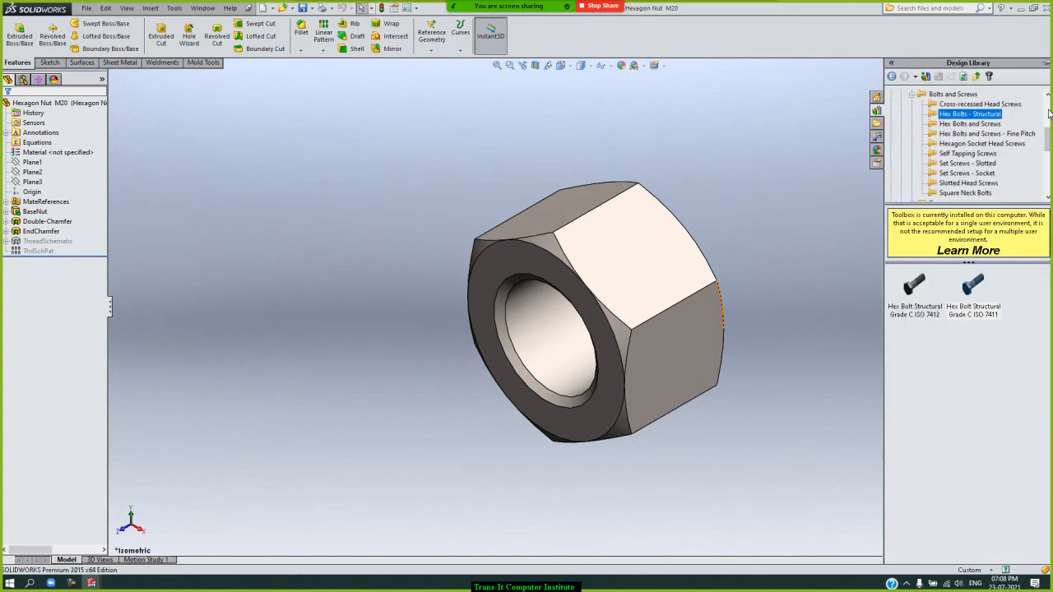
{"action": "left_click", "coordinate": [916, 95]}
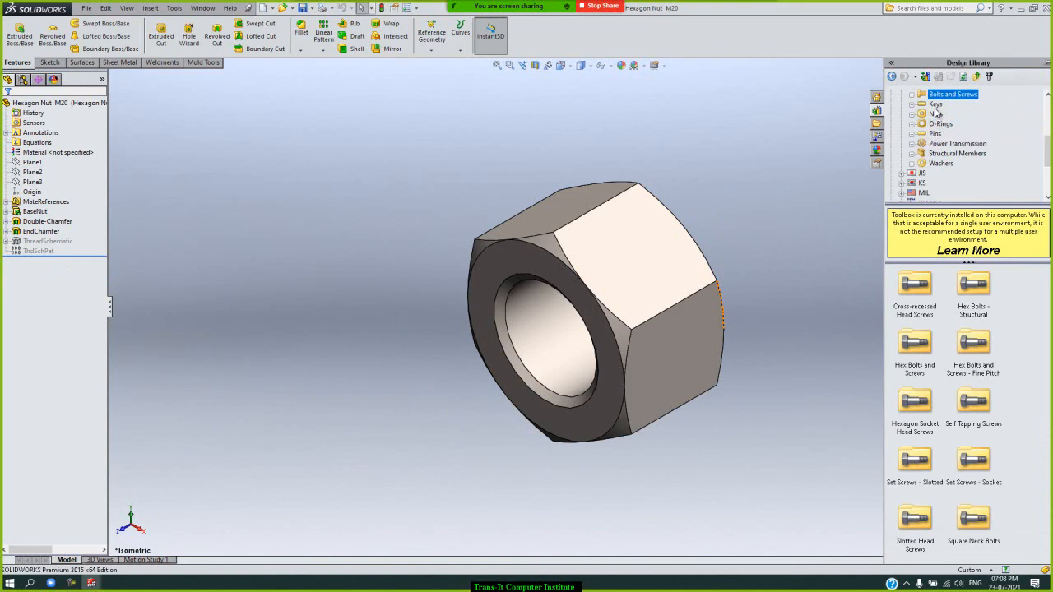
{"action": "left_click", "coordinate": [936, 114]}
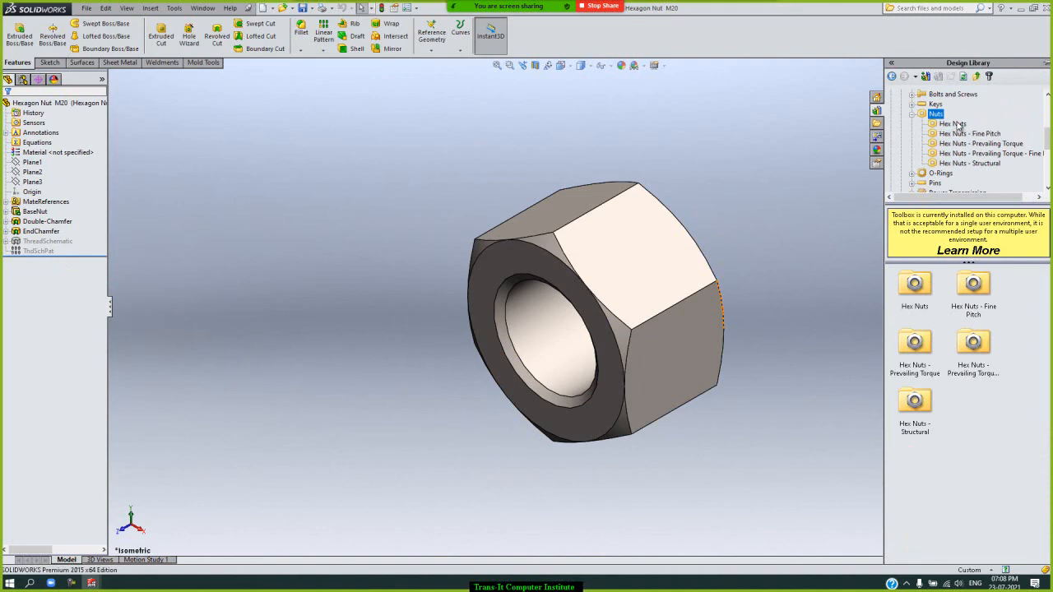
{"action": "left_click", "coordinate": [954, 123]}
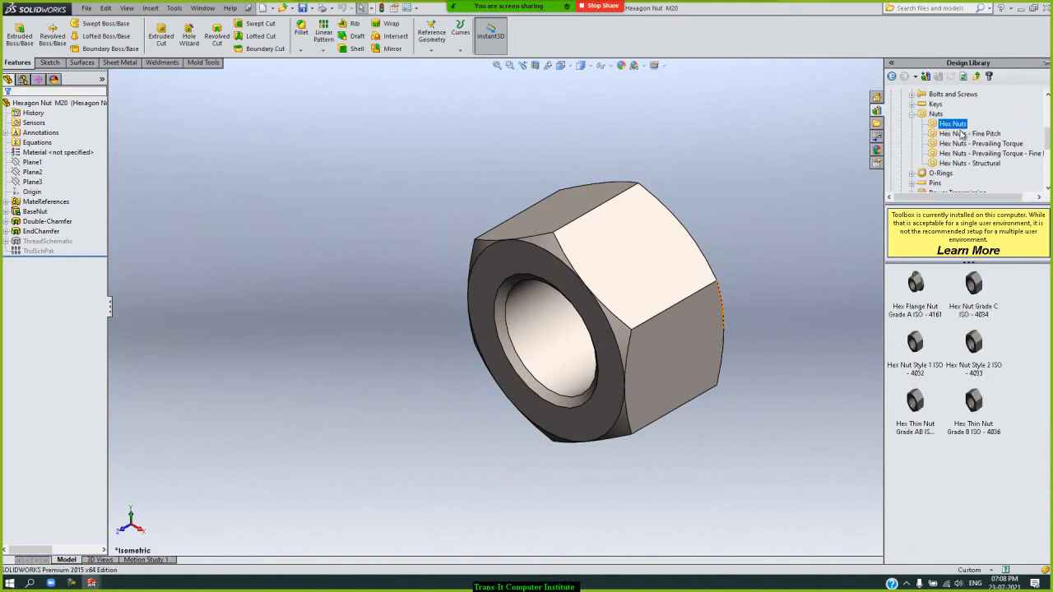
{"action": "left_click", "coordinate": [986, 291]}
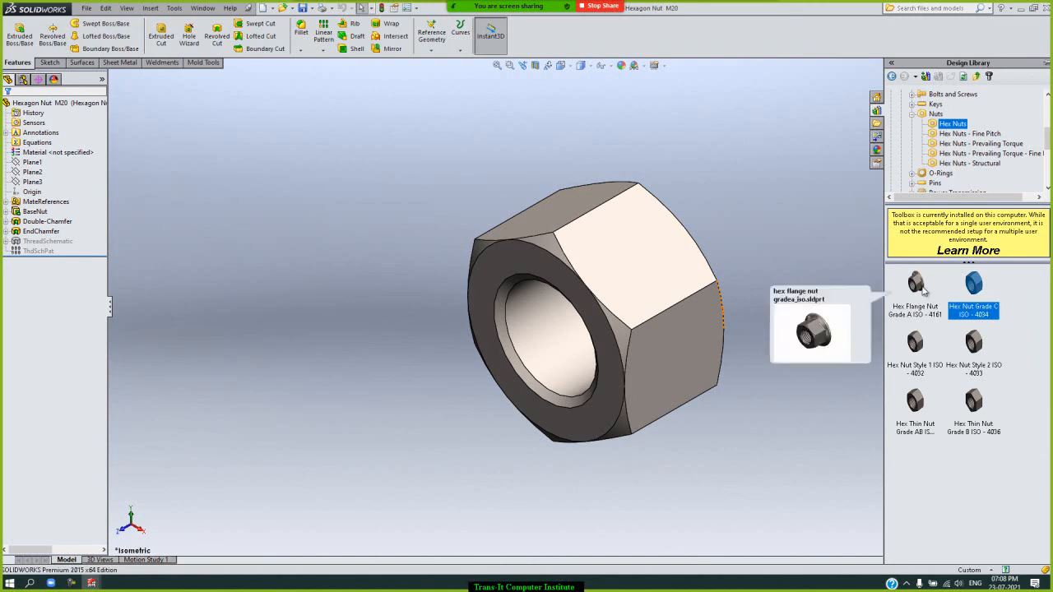
{"action": "right_click", "coordinate": [984, 306]}
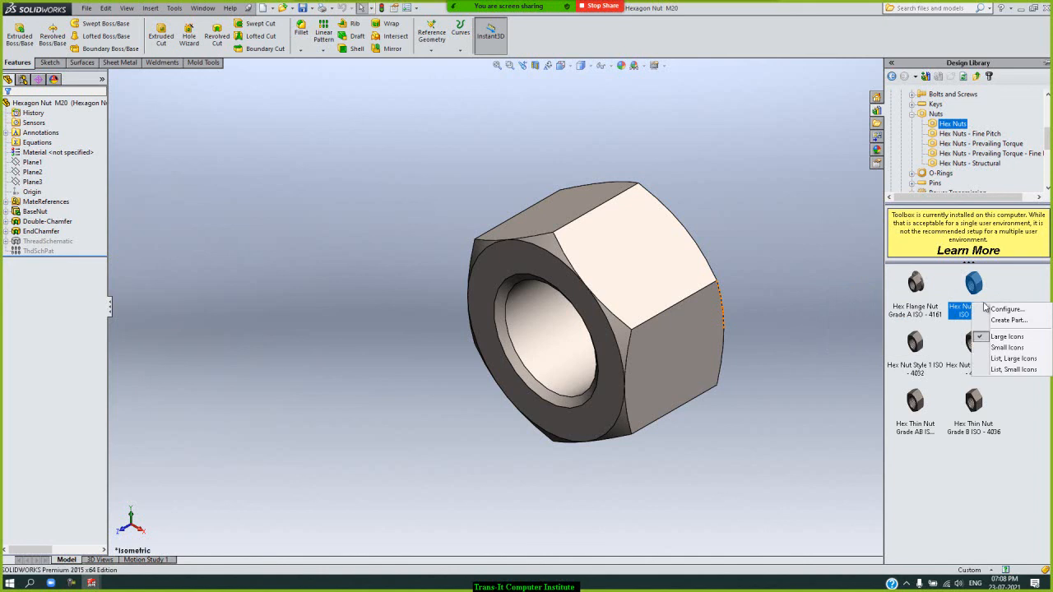
{"action": "left_click", "coordinate": [1006, 320]}
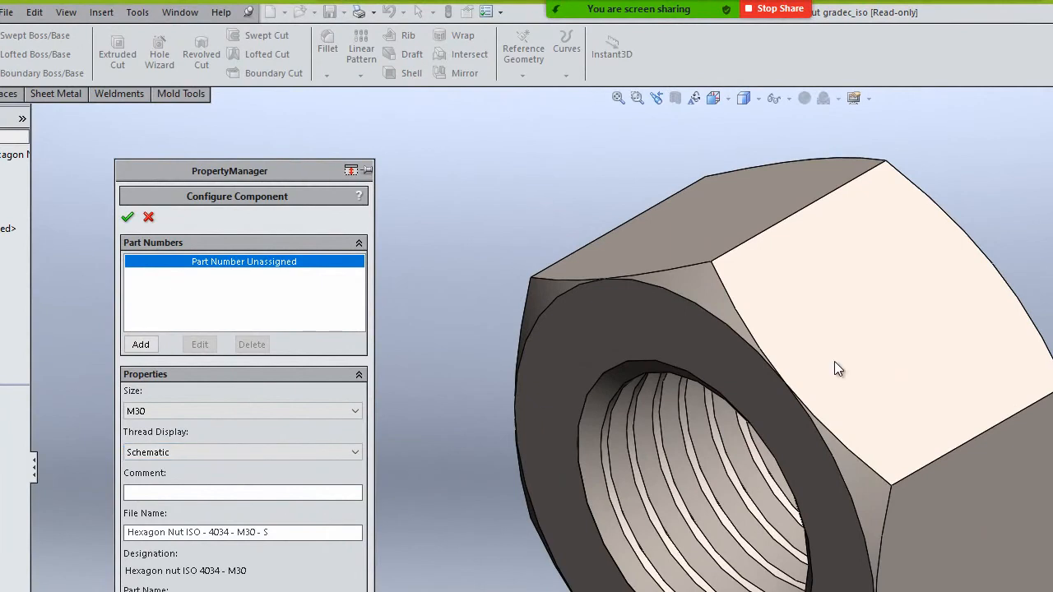
Step: Review the nut's size and thread display options, and accept the configuration with size M30 and Schematic threads
{"action": "left_click", "coordinate": [254, 410]}
{"action": "left_click", "coordinate": [254, 410]}
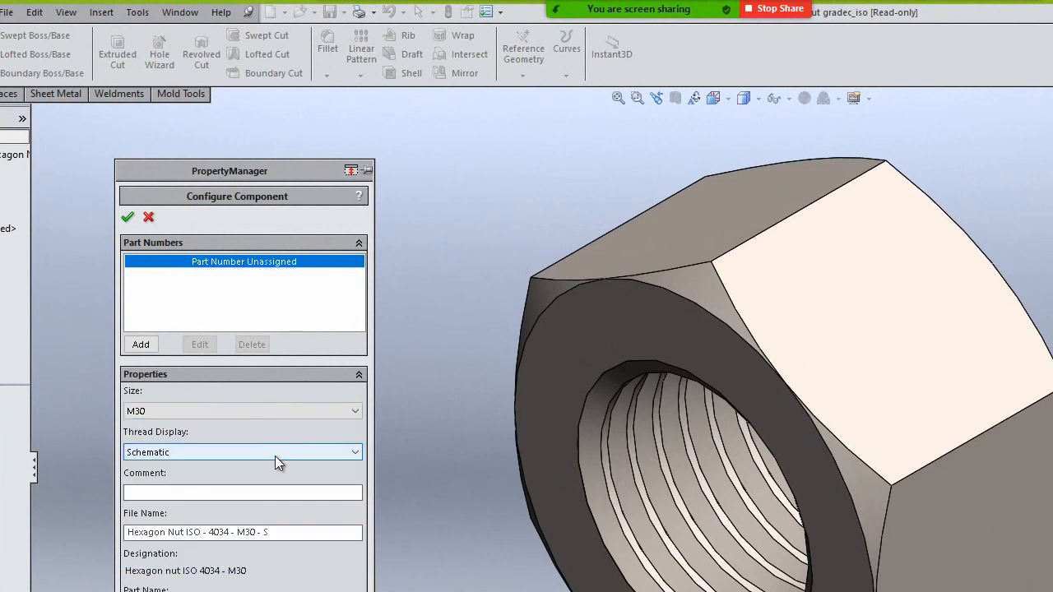
{"action": "left_click", "coordinate": [275, 454]}
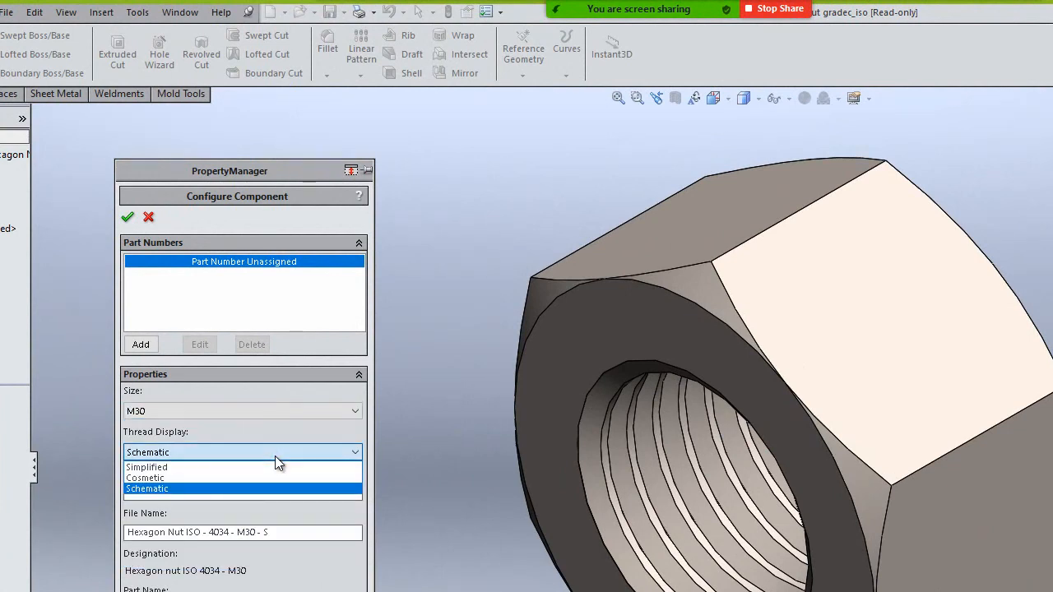
{"action": "left_click", "coordinate": [274, 455]}
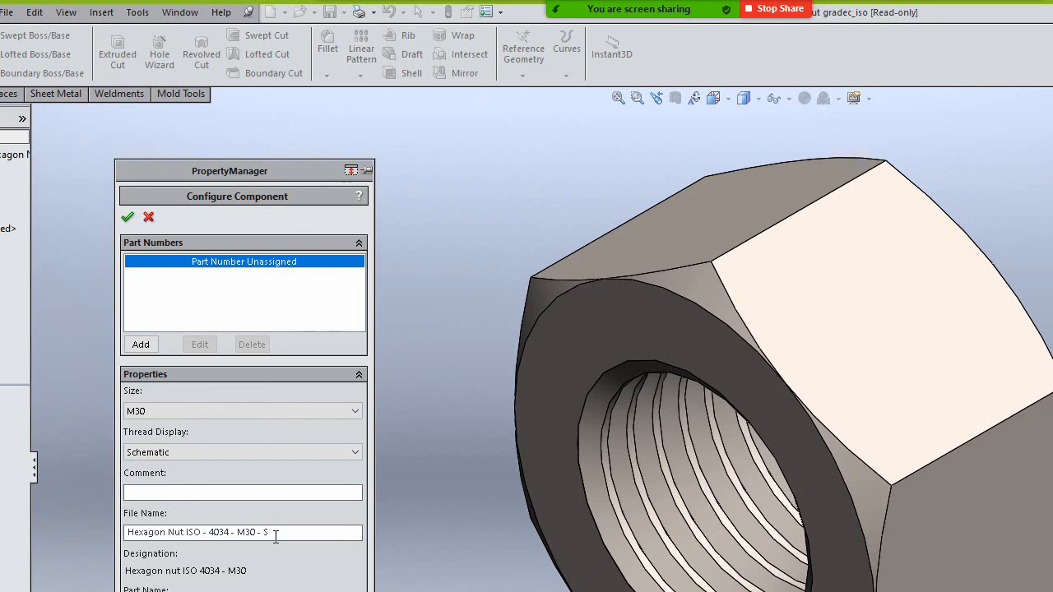
{"action": "left_click", "coordinate": [127, 217]}
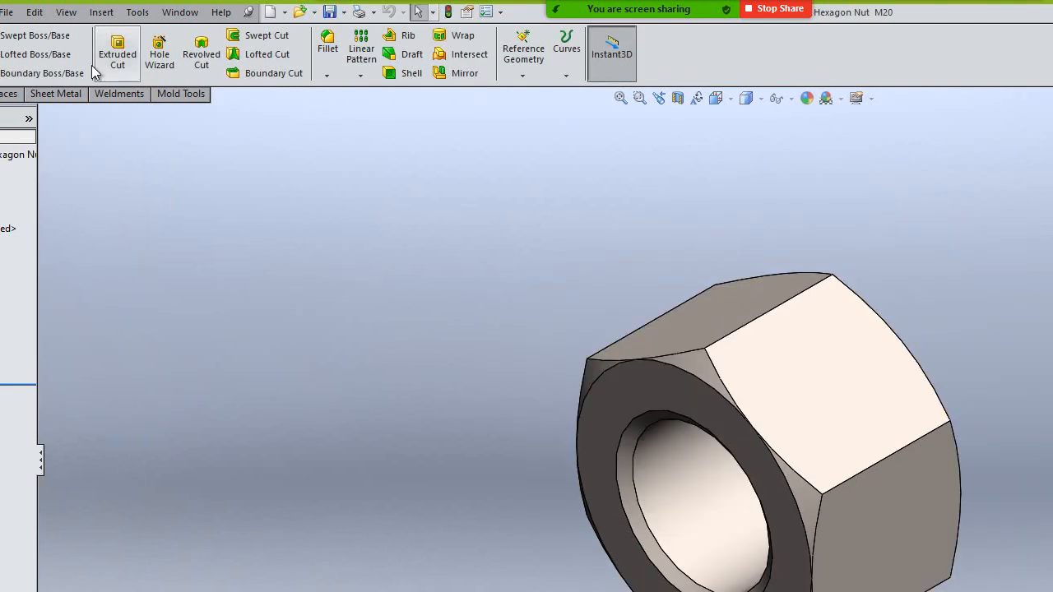
Step: Make an assembly from the part with the Assembly template and place bolt- M20 x 75 as its first component
{"action": "left_click", "coordinate": [7, 11]}
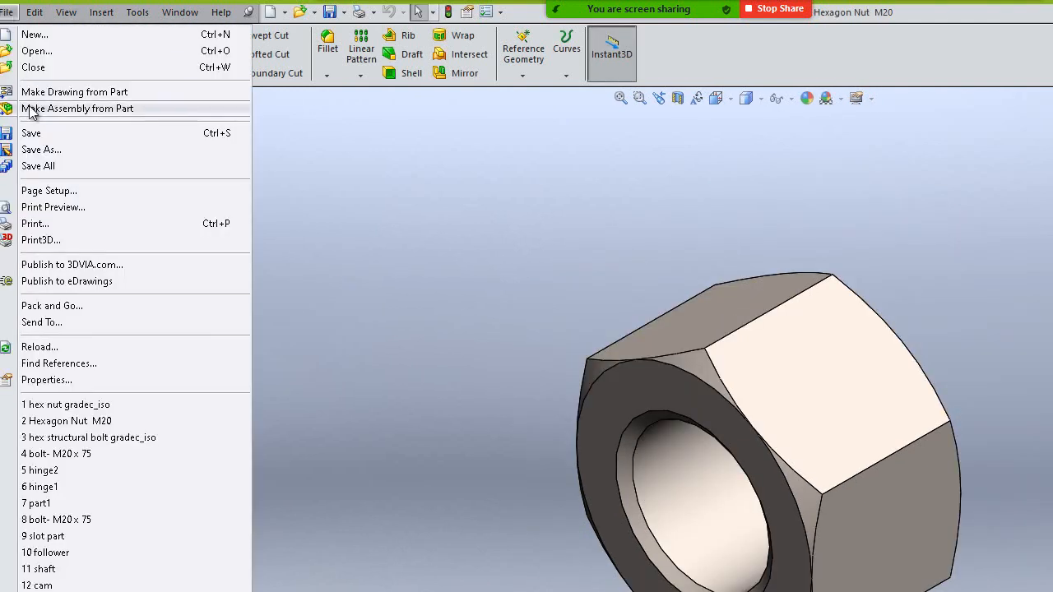
{"action": "left_click", "coordinate": [33, 108]}
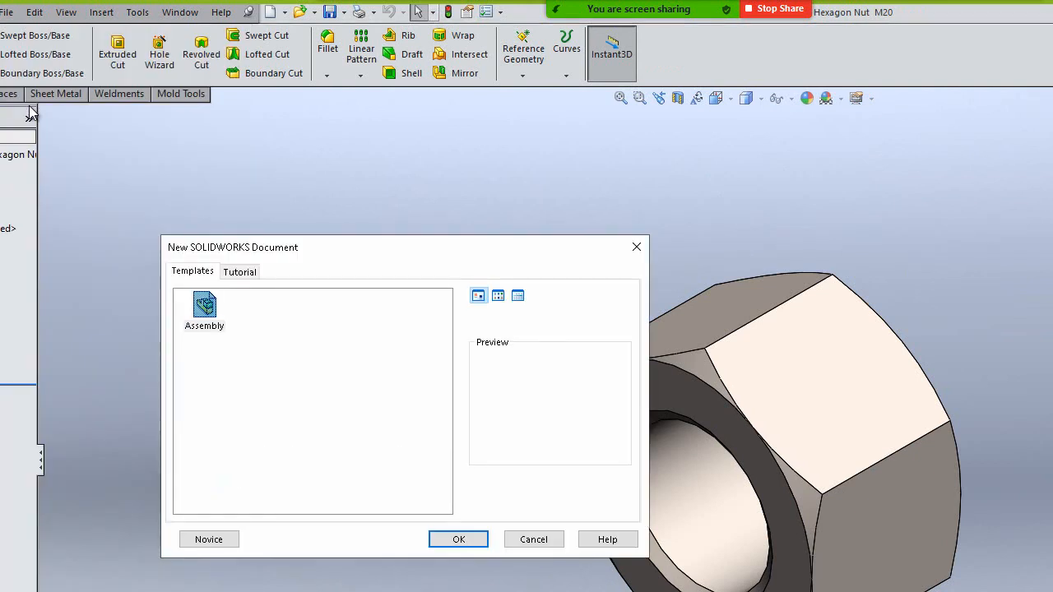
{"action": "left_click", "coordinate": [460, 540]}
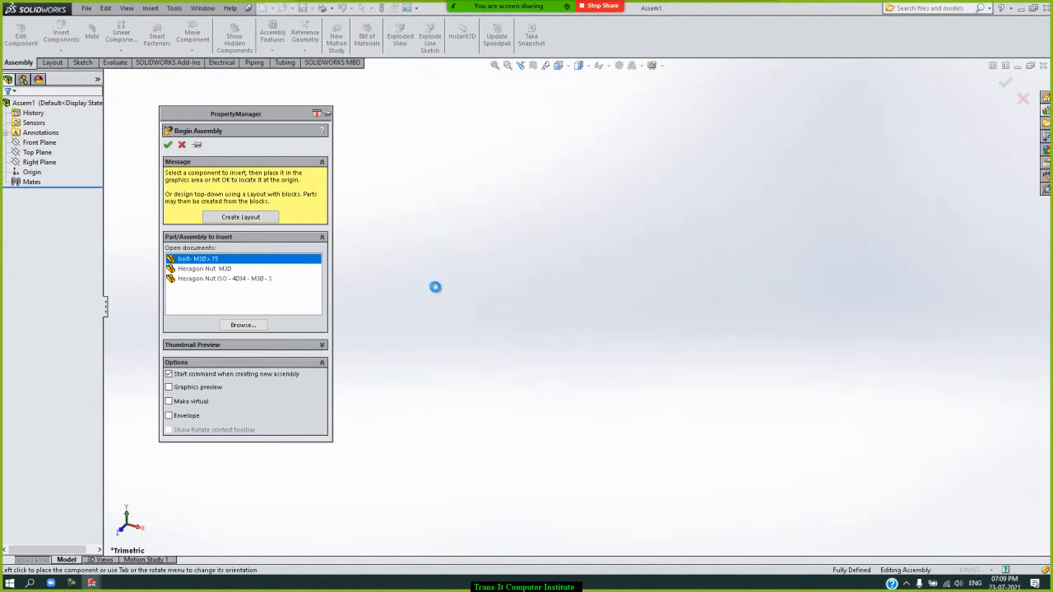
{"action": "left_click", "coordinate": [392, 280]}
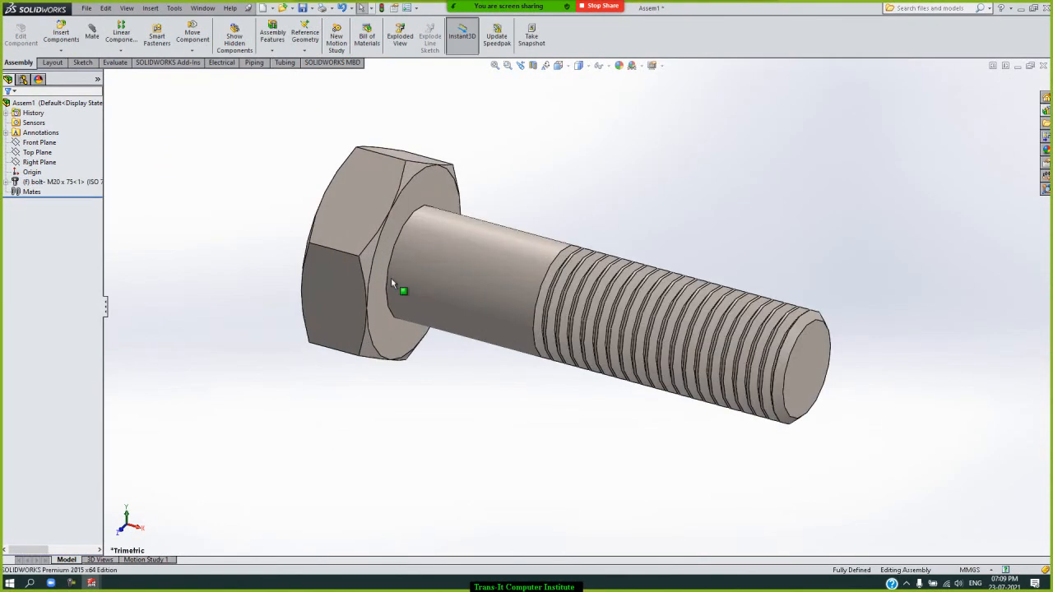
Step: Insert Hexagon Nut M20 into the assembly and move it just beyond the bolt's threaded end
{"action": "left_click", "coordinate": [61, 34]}
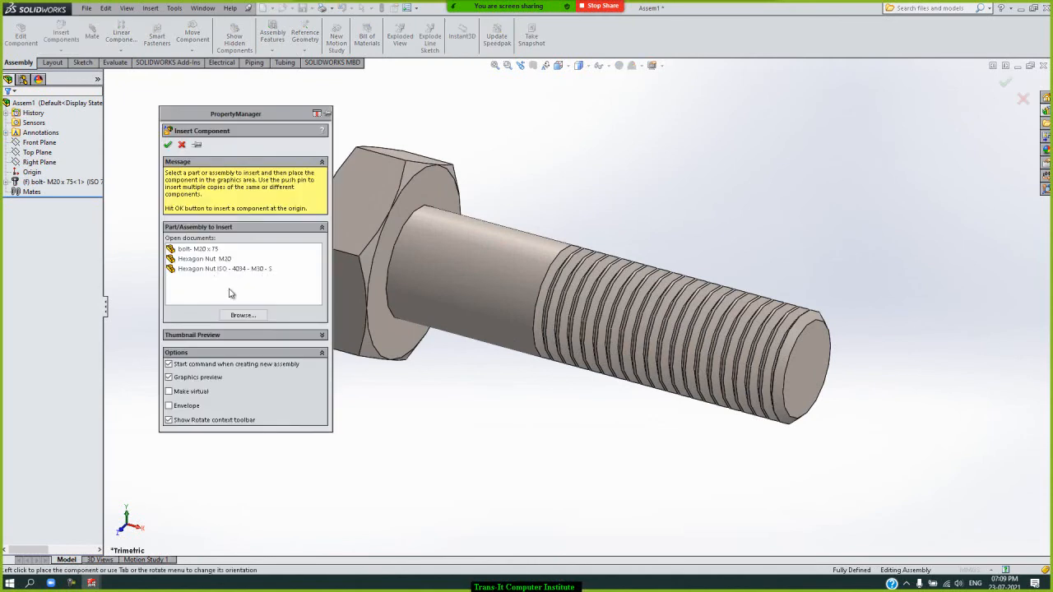
{"action": "left_click", "coordinate": [228, 261]}
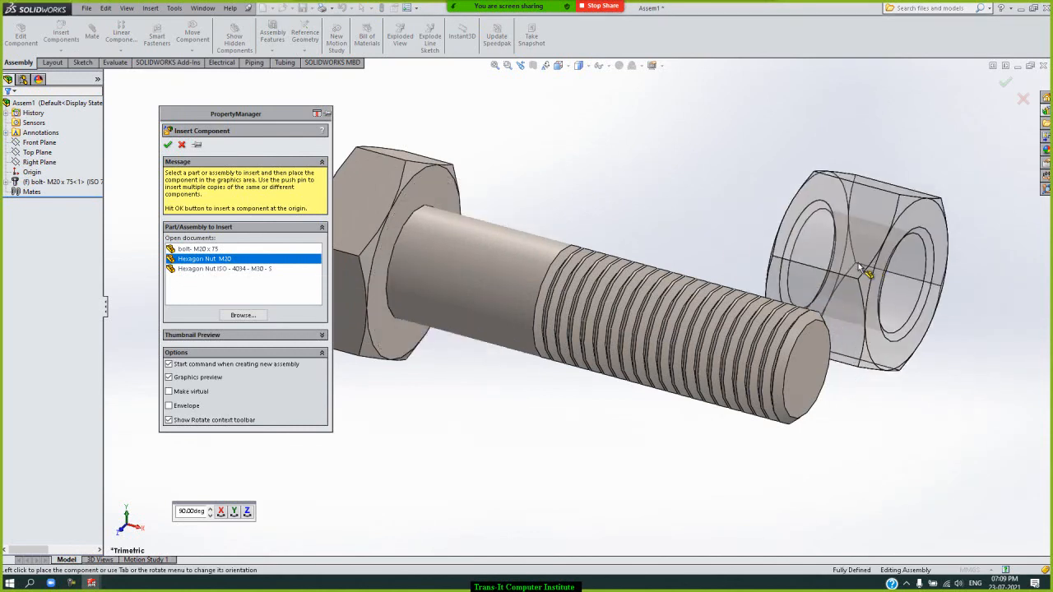
{"action": "left_click", "coordinate": [857, 263]}
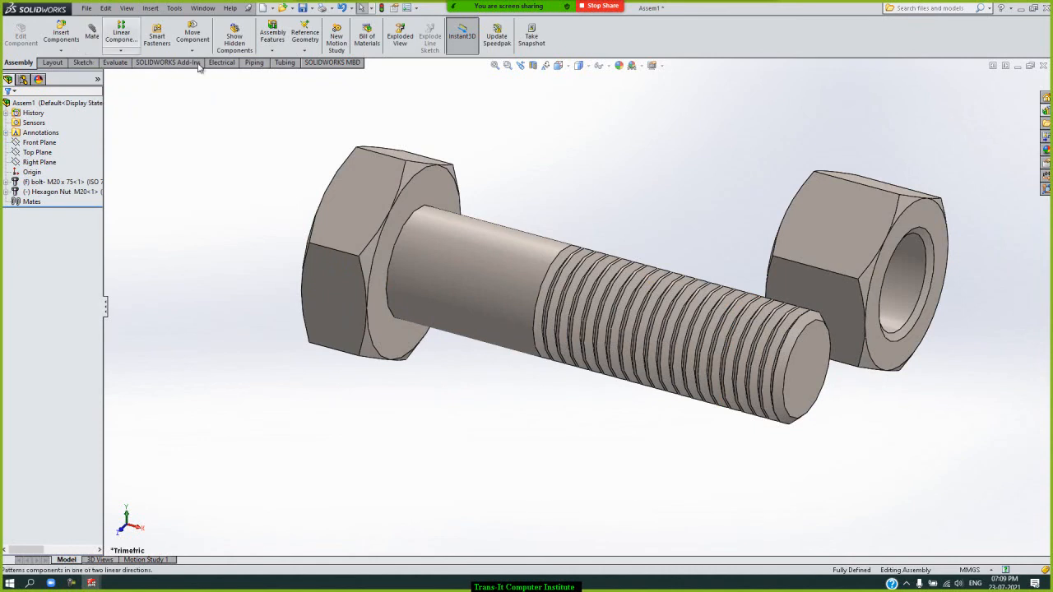
{"action": "left_click_drag", "start_coordinate": [809, 203], "coordinate": [897, 300]}
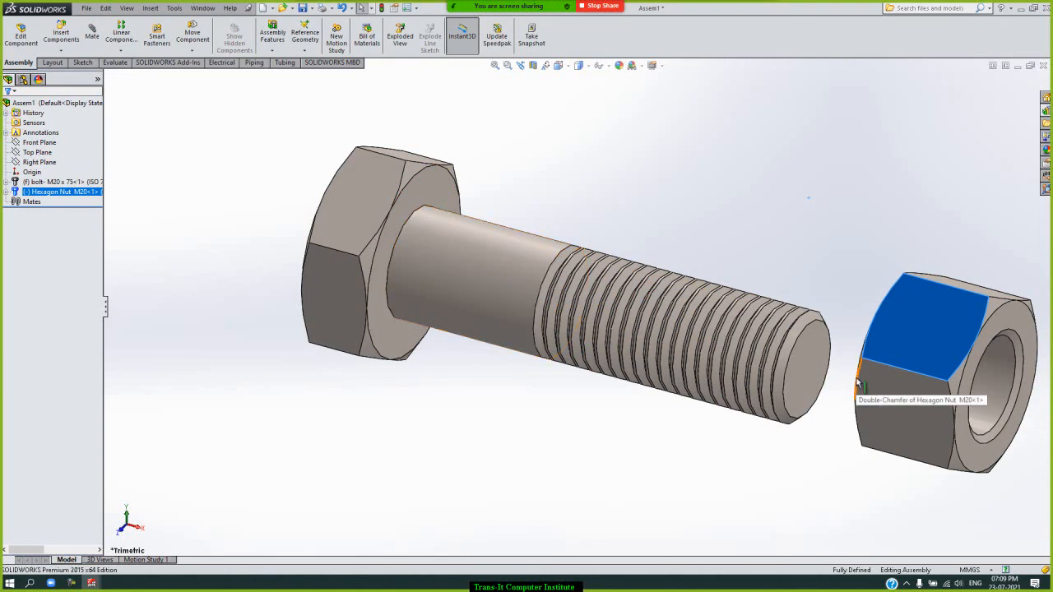
{"action": "scroll", "coordinate": [866, 358], "scroll_direction": "up", "scroll_amount": 3}
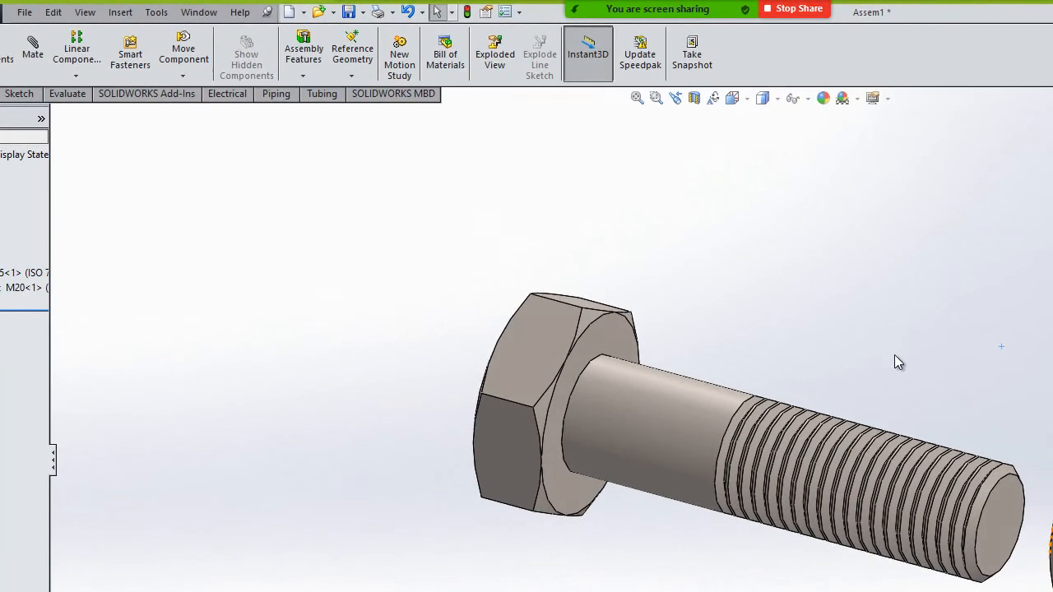
Step: Mate the bolt's plain shank concentric with the nut's bore, and rotate the nut slightly about the bolt axis
{"action": "left_click", "coordinate": [37, 57]}
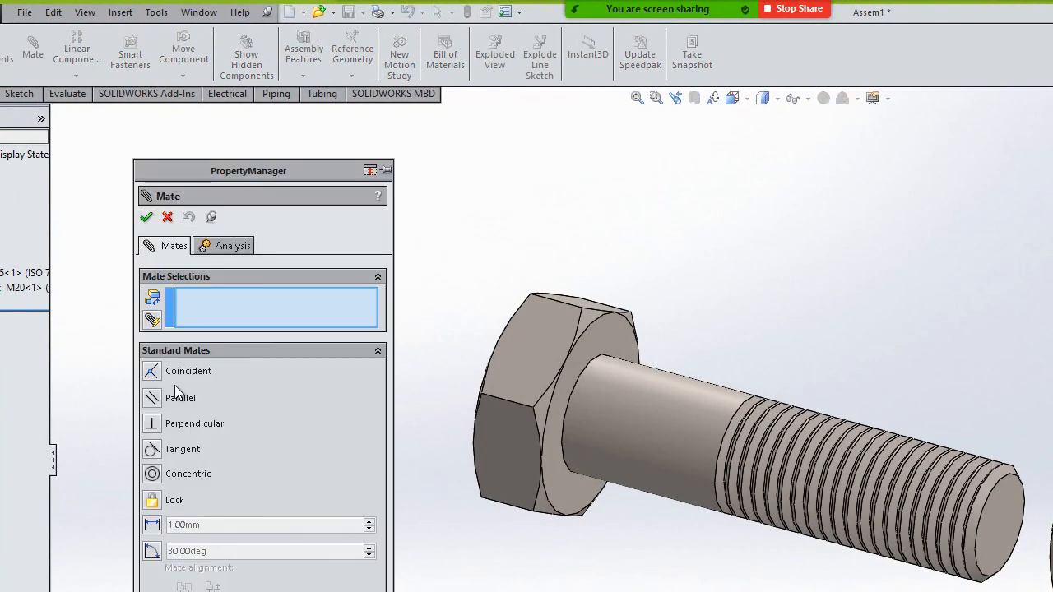
{"action": "left_click", "coordinate": [714, 430]}
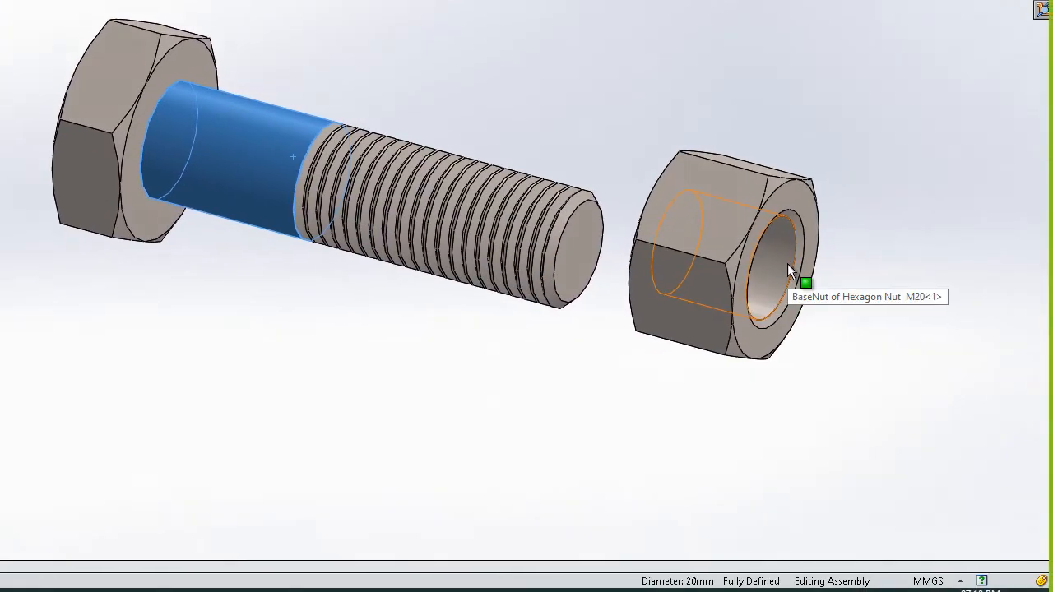
{"action": "left_click", "coordinate": [787, 263]}
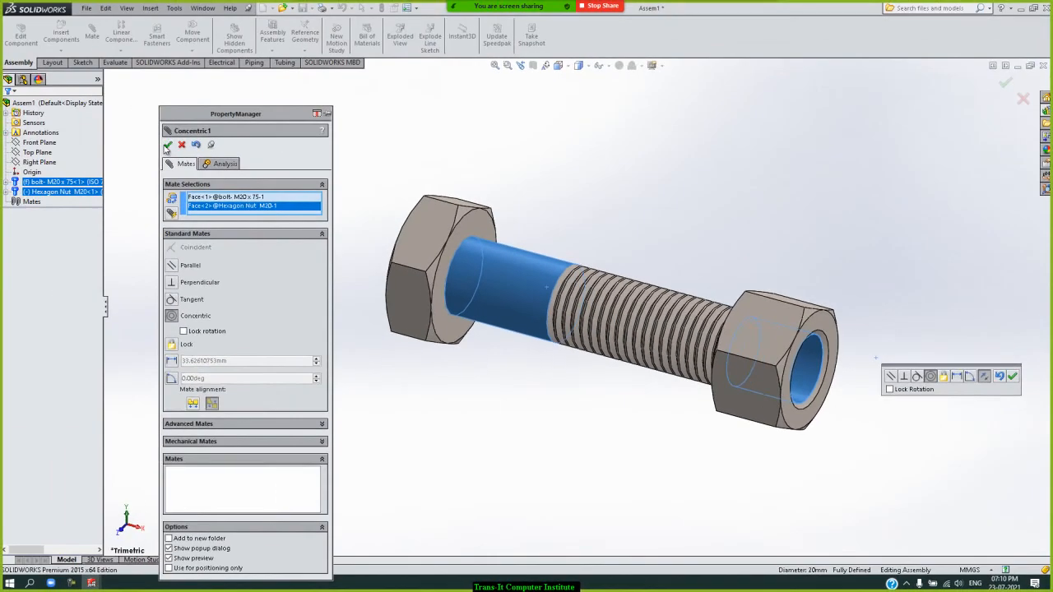
{"action": "left_click", "coordinate": [170, 146]}
{"action": "left_click", "coordinate": [172, 146]}
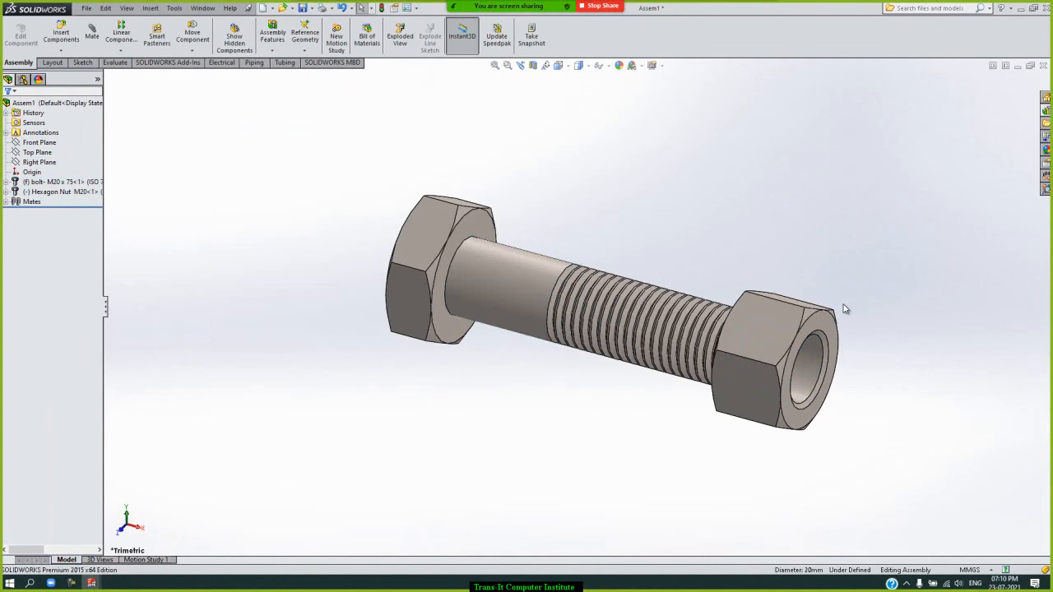
{"action": "left_click", "coordinate": [796, 329]}
{"action": "left_click_drag", "start_coordinate": [795, 329], "coordinate": [837, 286]}
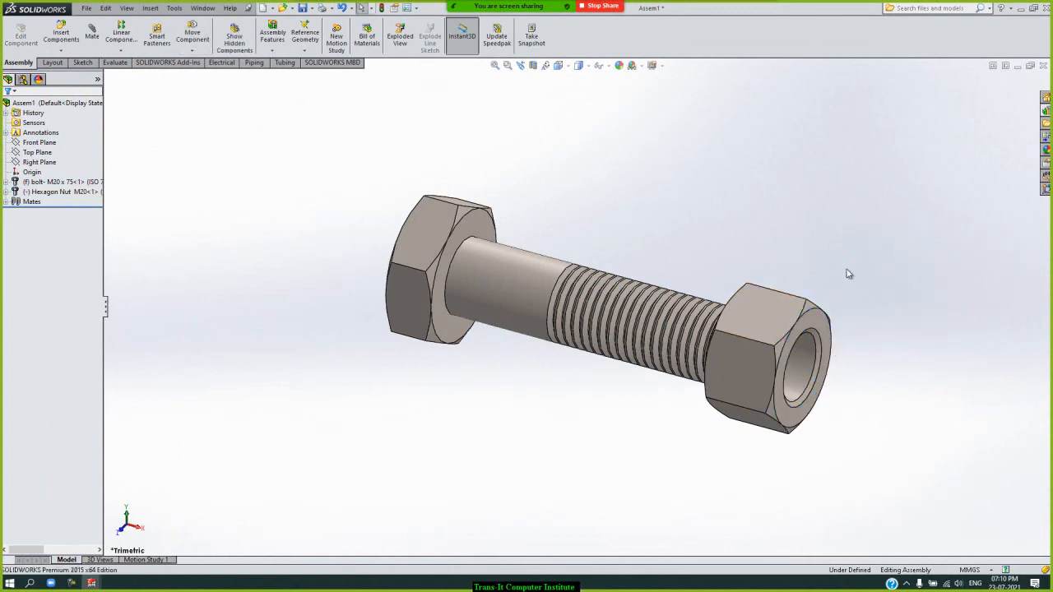
Step: Set up a mechanical Screw mate between the bolt's plain shank and the nut's bore, defined by Distance/revolution
{"action": "left_click", "coordinate": [92, 33]}
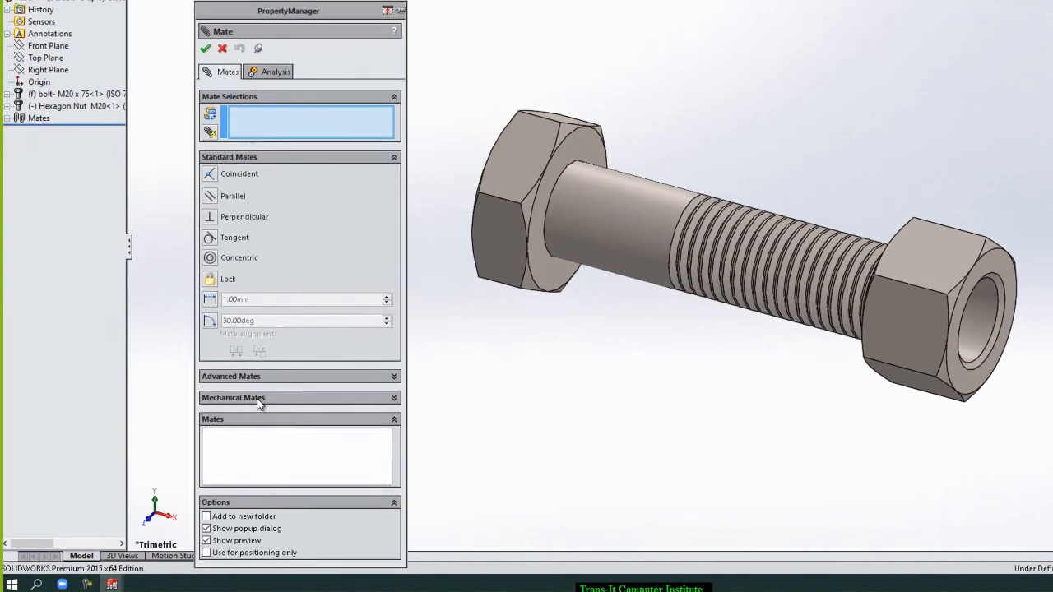
{"action": "left_click", "coordinate": [213, 432]}
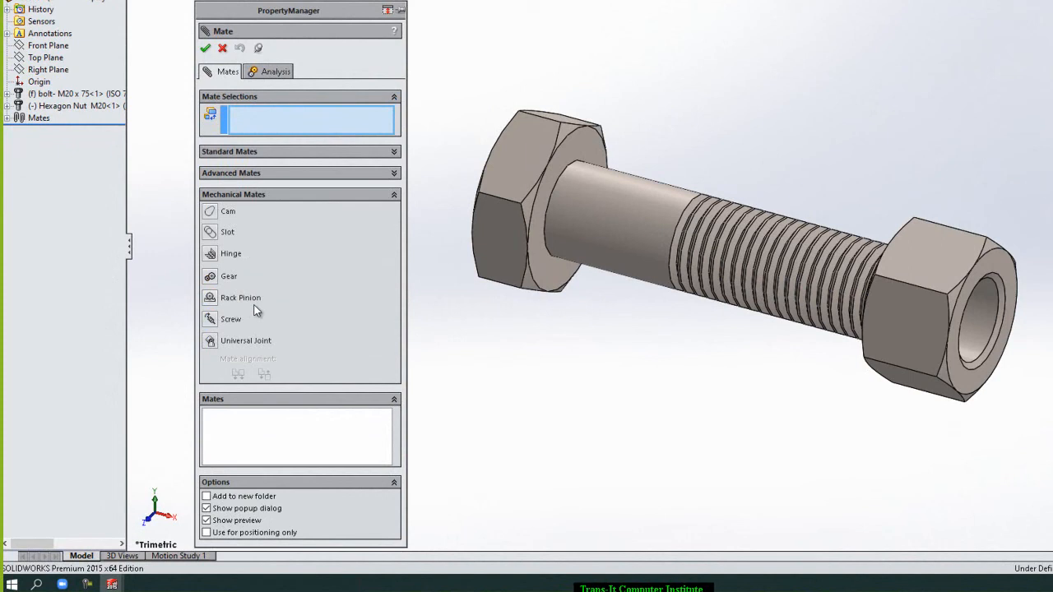
{"action": "left_click", "coordinate": [231, 325]}
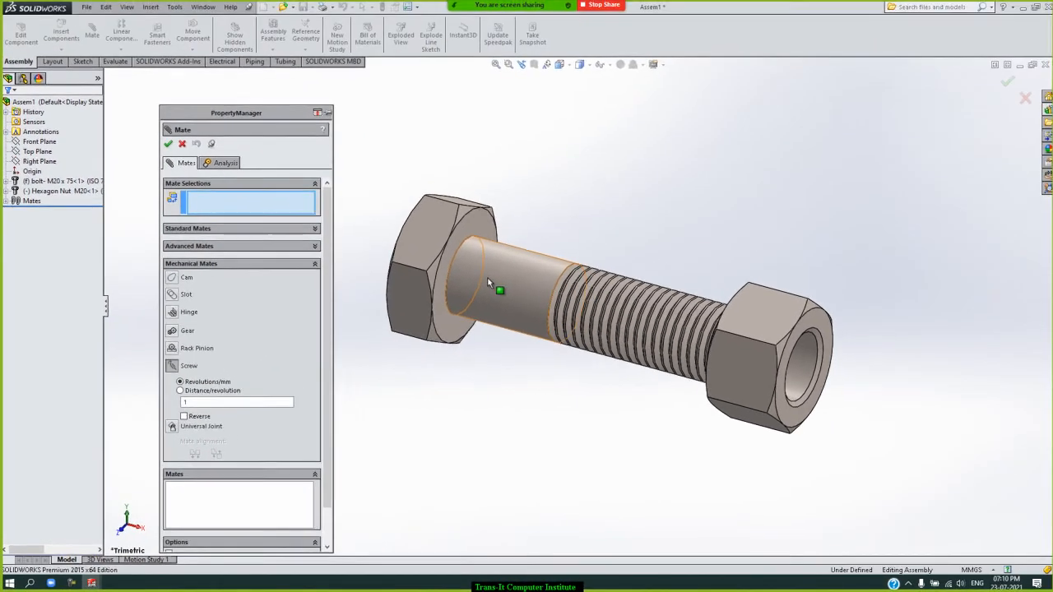
{"action": "left_click", "coordinate": [487, 283]}
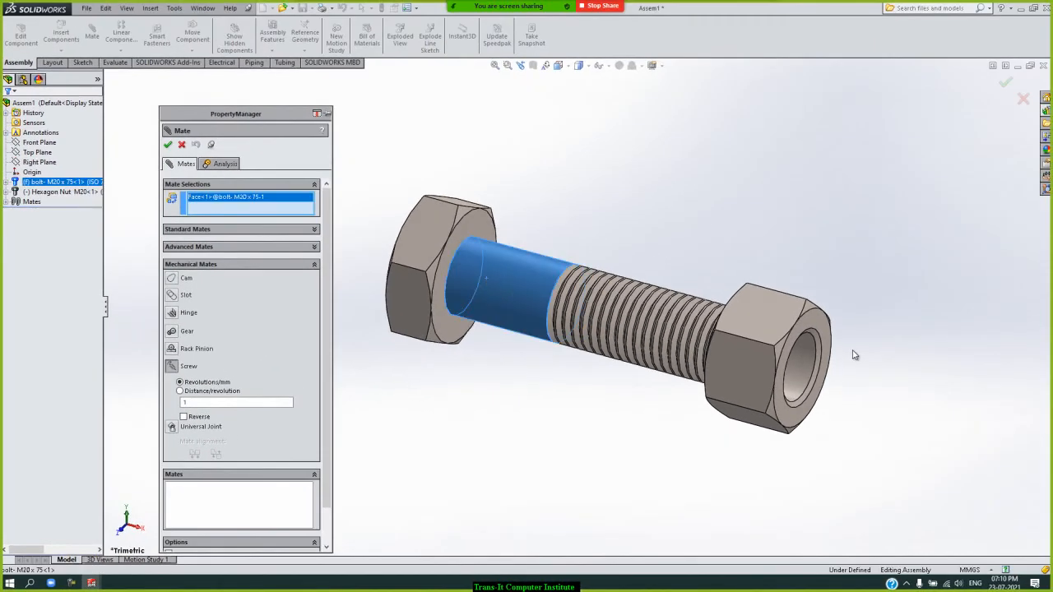
{"action": "left_click", "coordinate": [805, 370]}
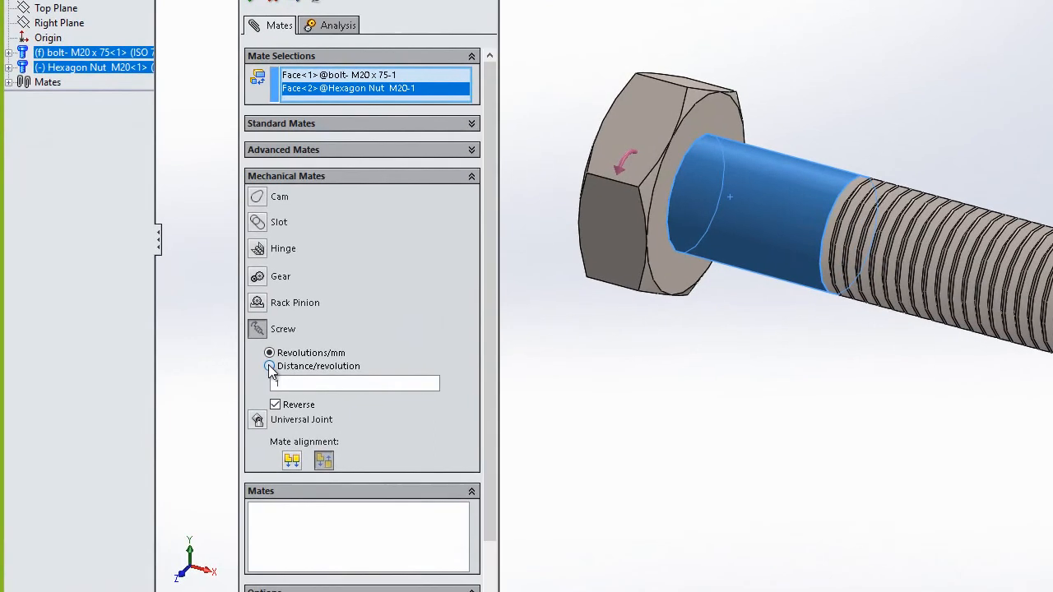
{"action": "left_click", "coordinate": [269, 366]}
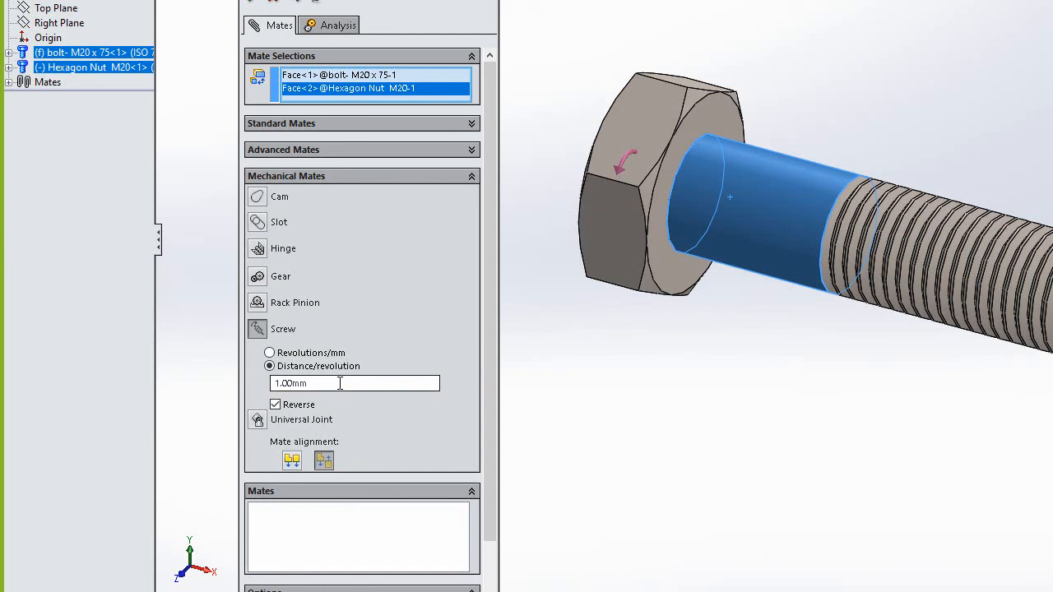
Step: Try to set the screw mate's distance per revolution to 1.5 mm
{"action": "left_click", "coordinate": [8, 53]}
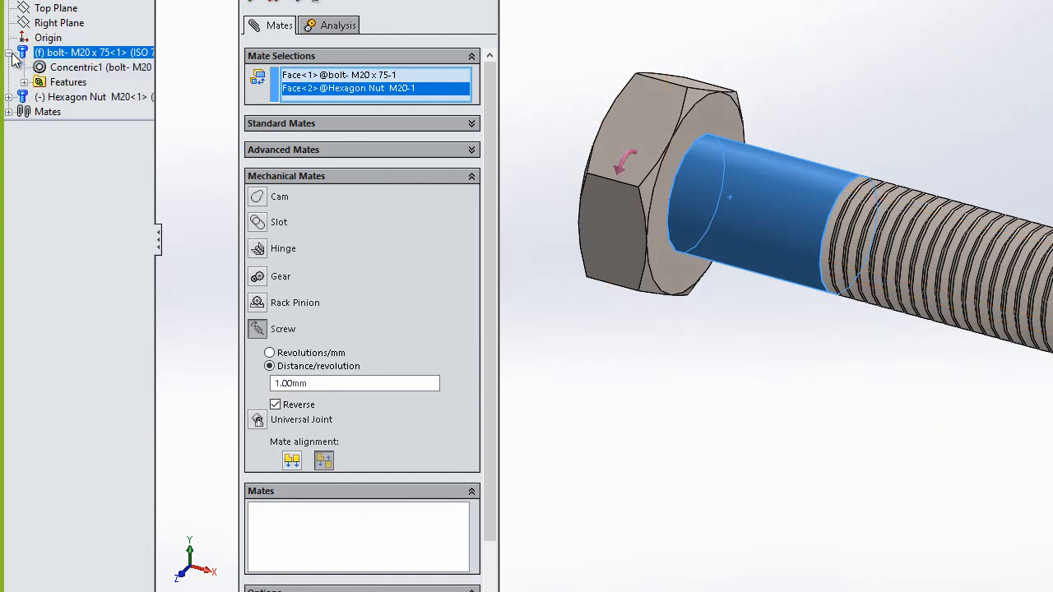
{"action": "left_click", "coordinate": [65, 54]}
{"action": "left_click", "coordinate": [117, 102], "text": "ctrl"}
{"action": "double_click", "coordinate": [319, 383]}
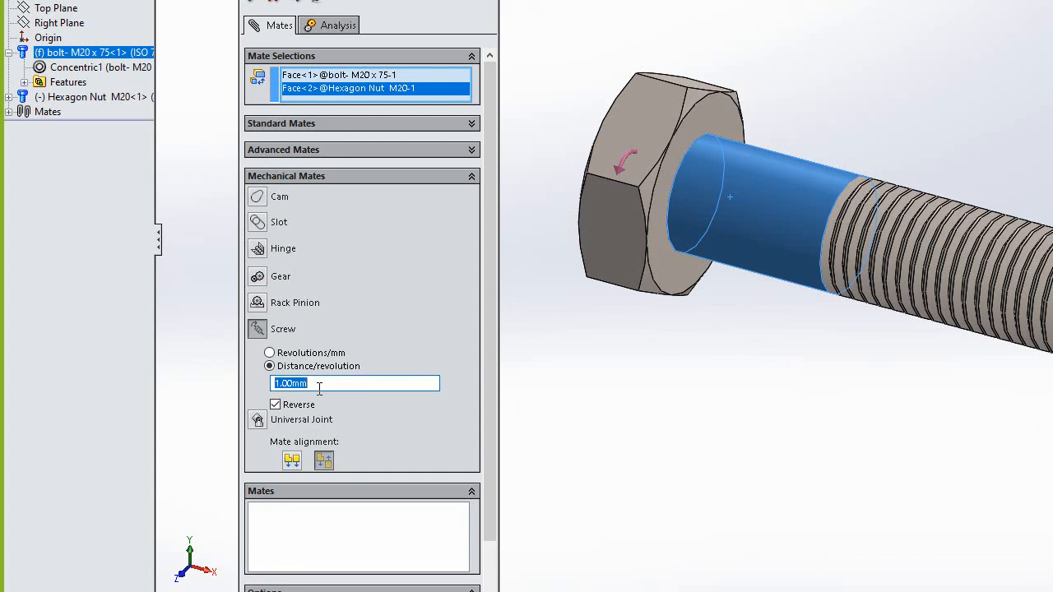
{"action": "type", "text": "1.5"}
{"action": "left_click", "coordinate": [287, 417]}
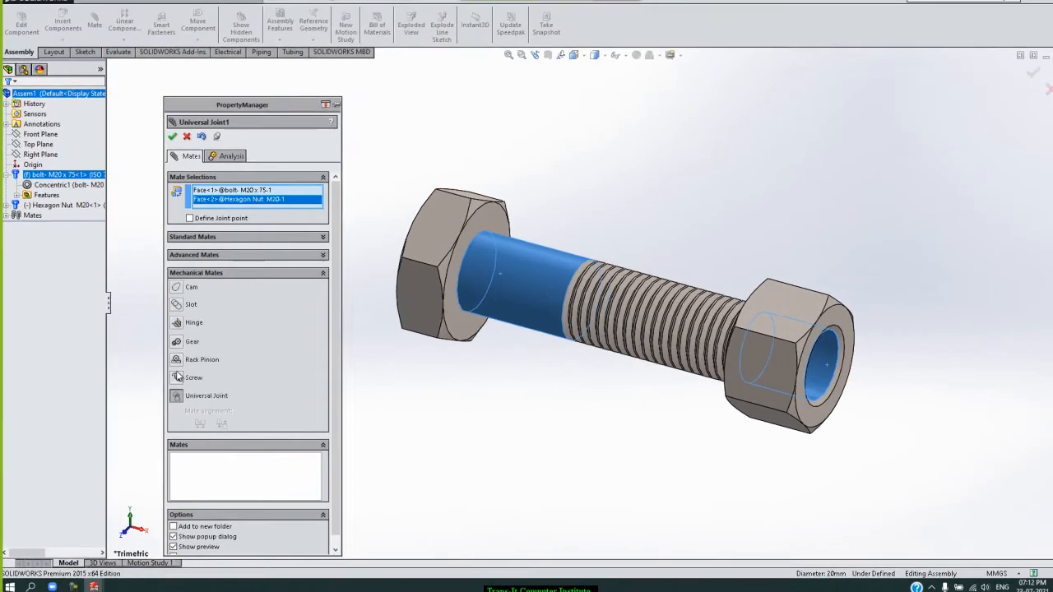
Step: Restore the Screw mate type with a distance of 1.00 mm per revolution, and accept the mate
{"action": "left_click", "coordinate": [183, 377]}
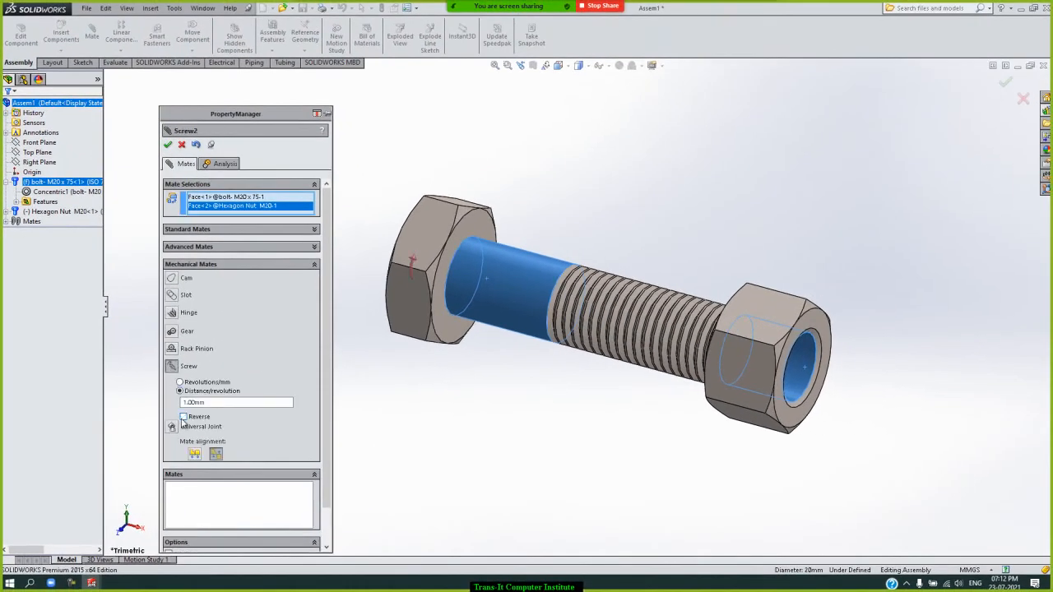
{"action": "left_click", "coordinate": [168, 145]}
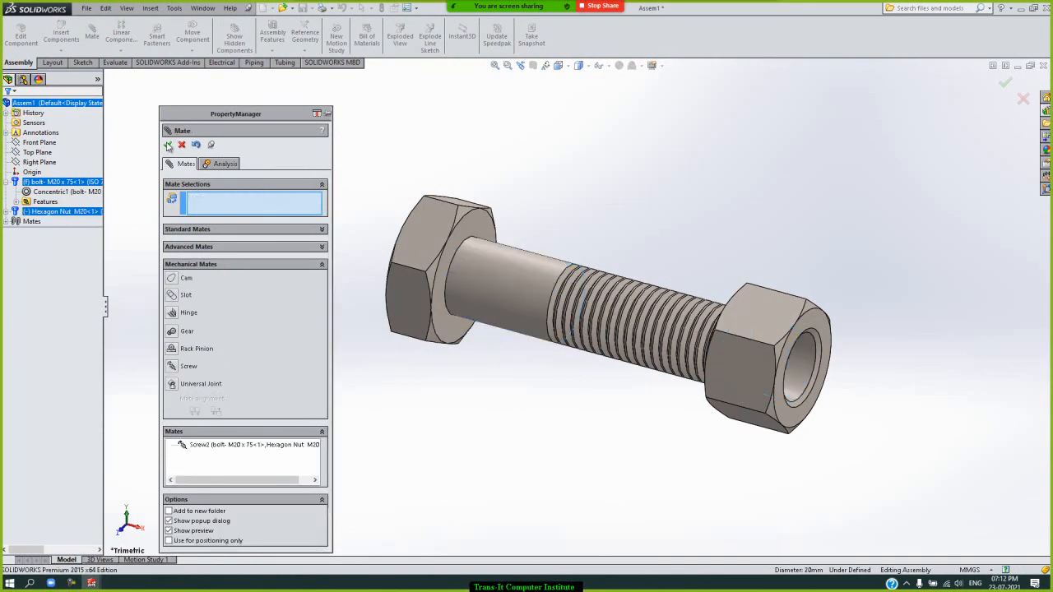
{"action": "left_click", "coordinate": [168, 145]}
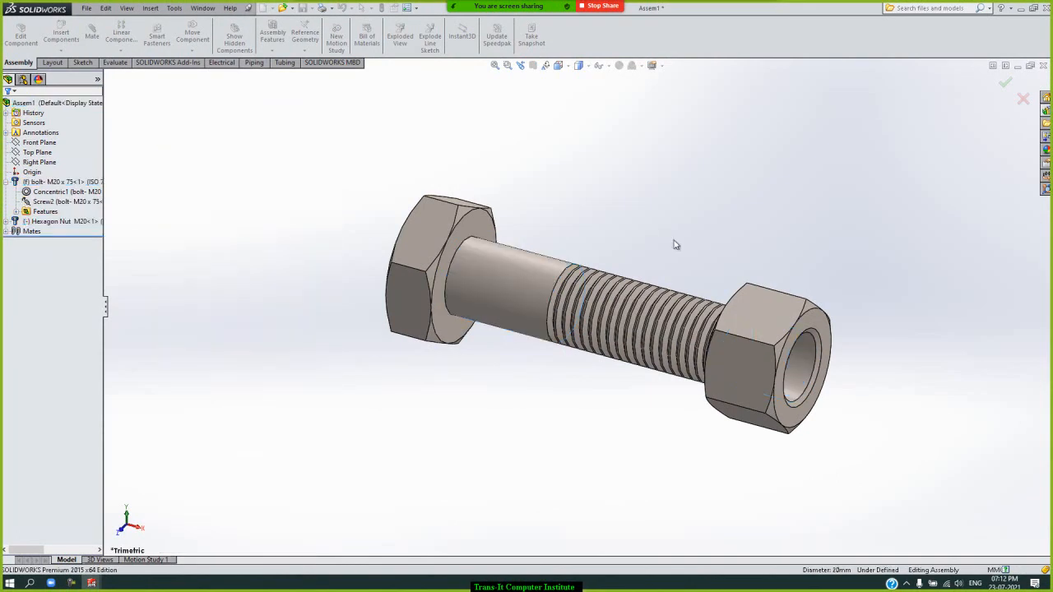
Step: Rotate the nut about the bolt to test how the screw mate moves it along the thread
{"action": "left_click", "coordinate": [823, 338]}
{"action": "left_click_drag", "start_coordinate": [749, 407], "coordinate": [751, 429]}
{"action": "left_click_drag", "start_coordinate": [780, 306], "coordinate": [783, 400]}
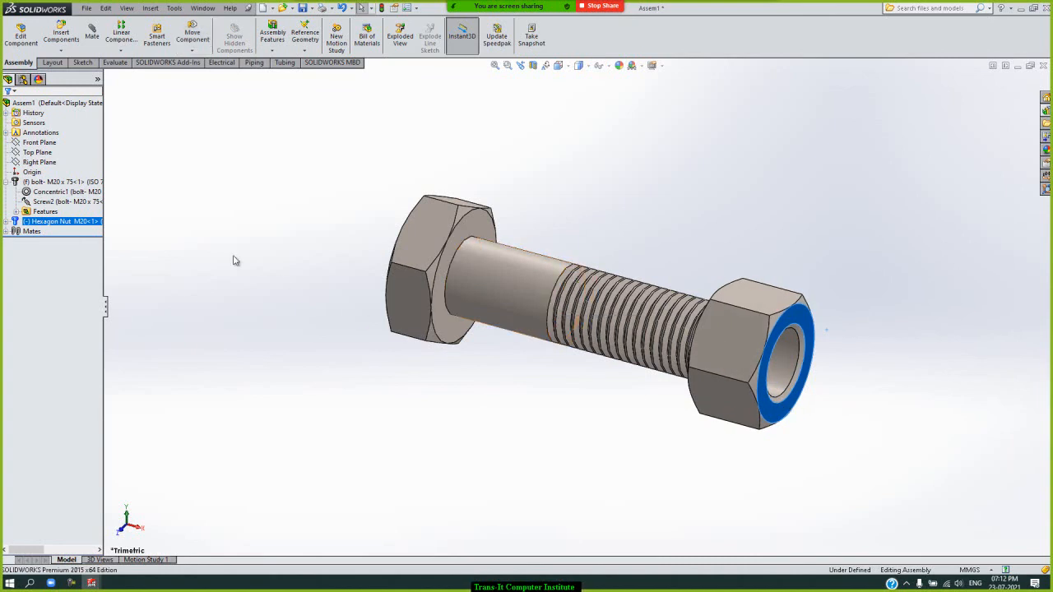
Step: Edit the existing screw mate between bolt and nut to turn on Reverse, and accept the change
{"action": "left_click", "coordinate": [7, 232]}
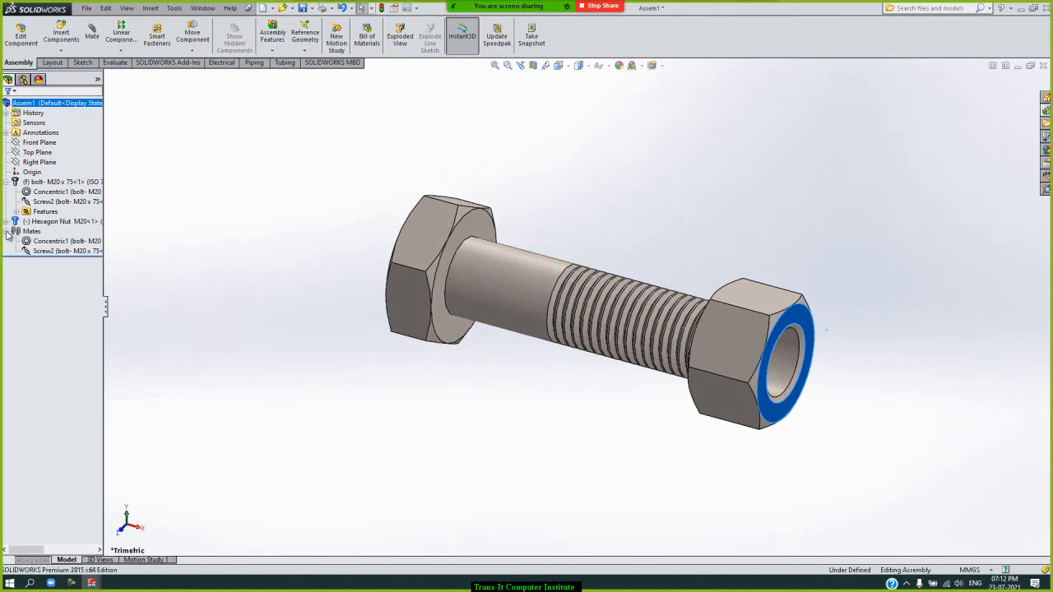
{"action": "left_click", "coordinate": [51, 251]}
{"action": "left_click", "coordinate": [55, 220]}
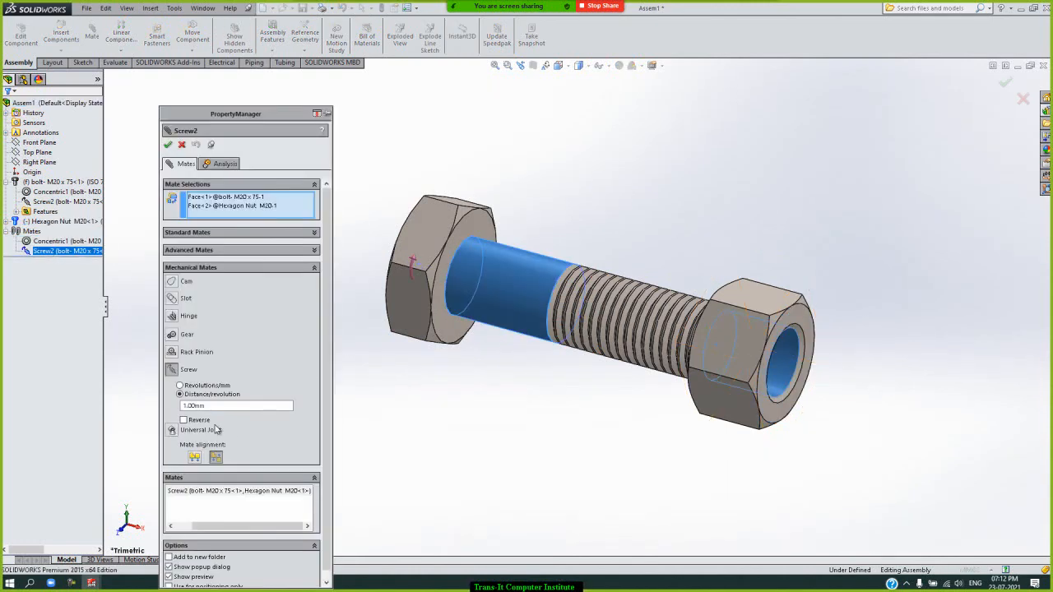
{"action": "left_click", "coordinate": [200, 424]}
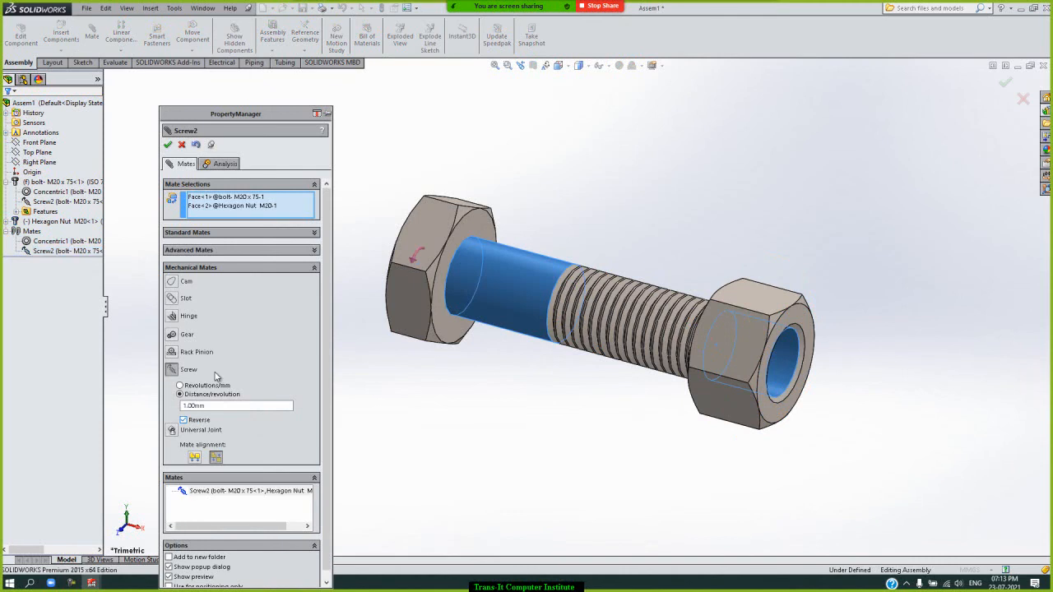
{"action": "left_click", "coordinate": [169, 145]}
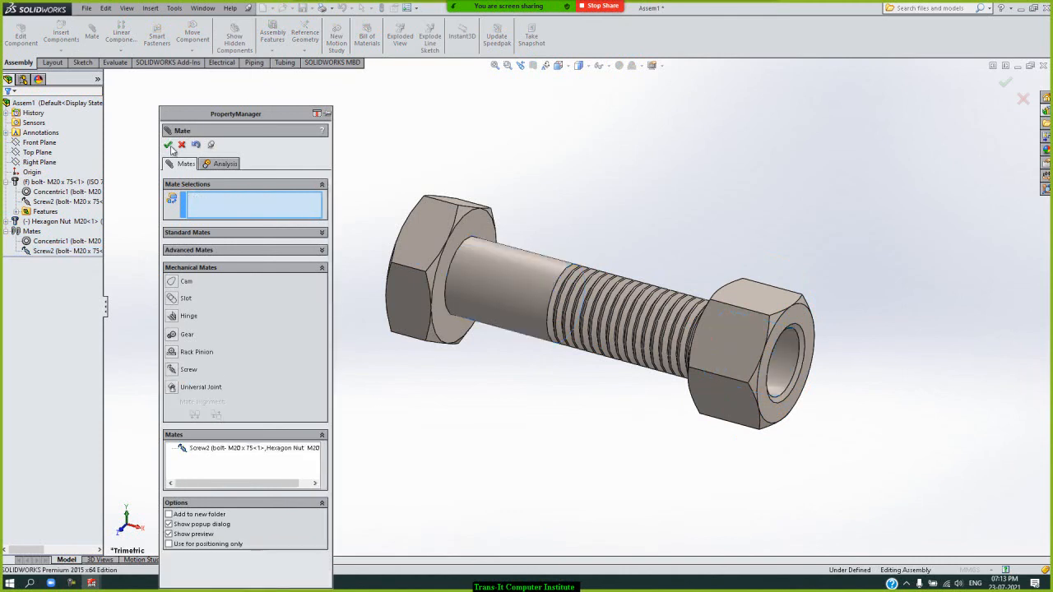
{"action": "left_click", "coordinate": [169, 145]}
Step: Rotate the nut back and forth to run it further onto the bolt's threaded end
{"action": "left_click_drag", "start_coordinate": [808, 322], "coordinate": [737, 259]}
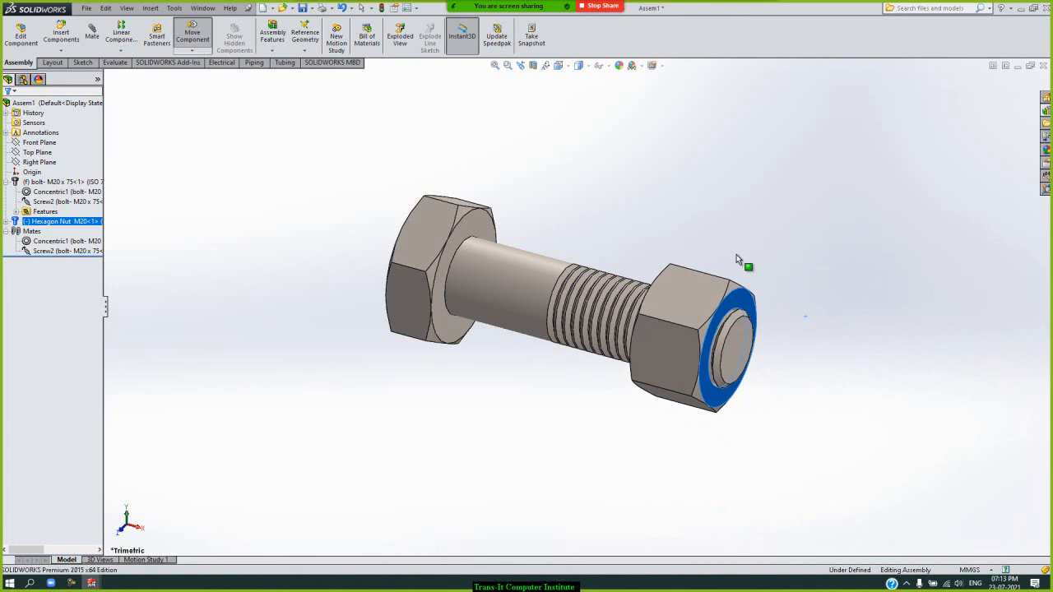
{"action": "left_click_drag", "start_coordinate": [736, 256], "coordinate": [781, 371]}
{"action": "key", "text": "Escape"}
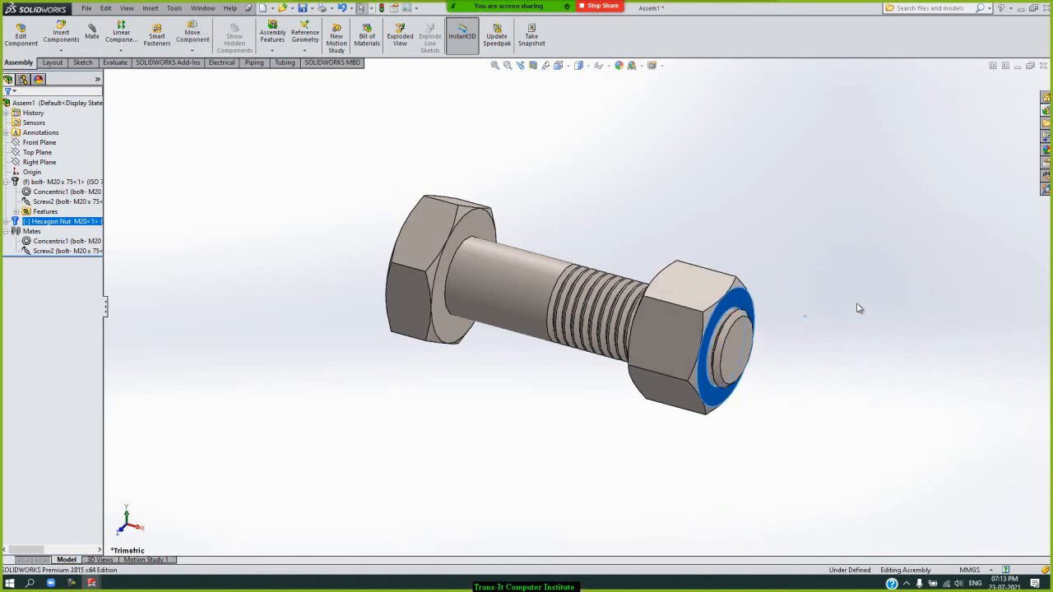
{"action": "left_click_drag", "start_coordinate": [734, 304], "coordinate": [790, 245]}
{"action": "key", "text": "Escape"}
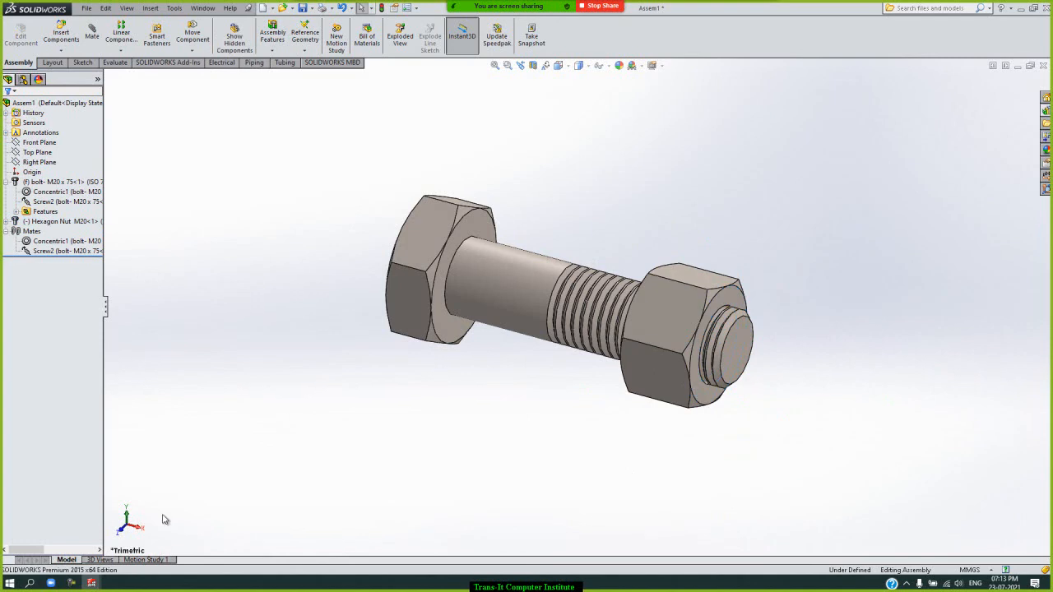
Step: In Motion Study 1, add a rotary motor to the nut's outer end face with Constant Speed at 100 RPM
{"action": "left_click", "coordinate": [147, 559]}
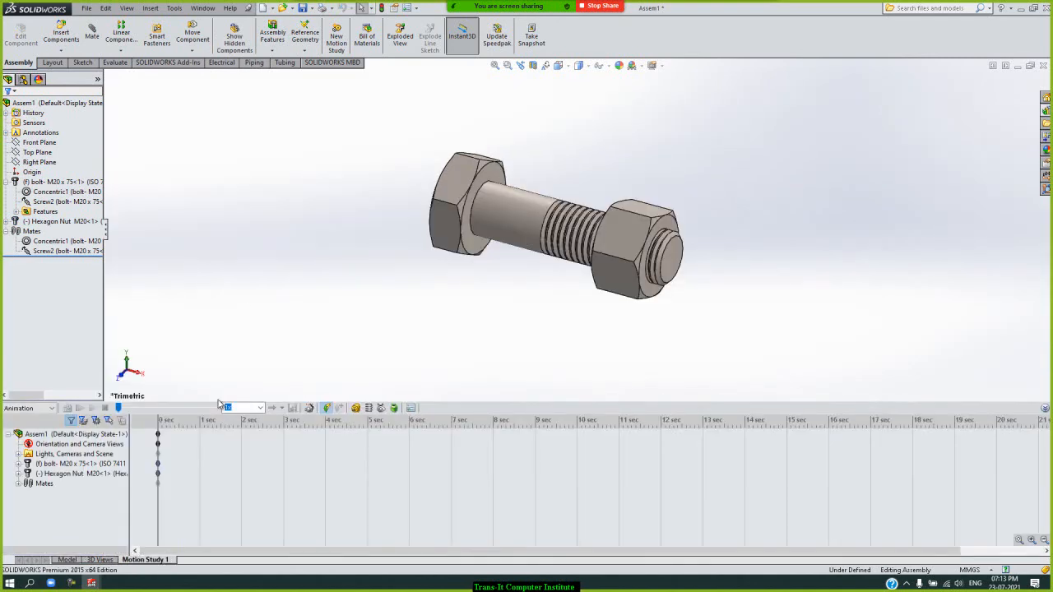
{"action": "left_click", "coordinate": [312, 409]}
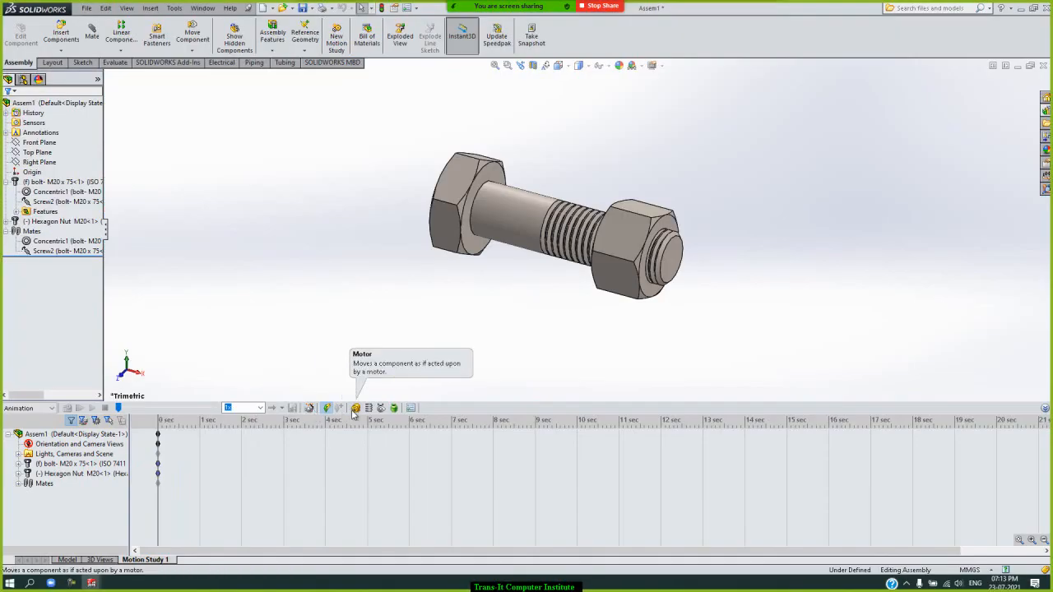
{"action": "left_click", "coordinate": [354, 408]}
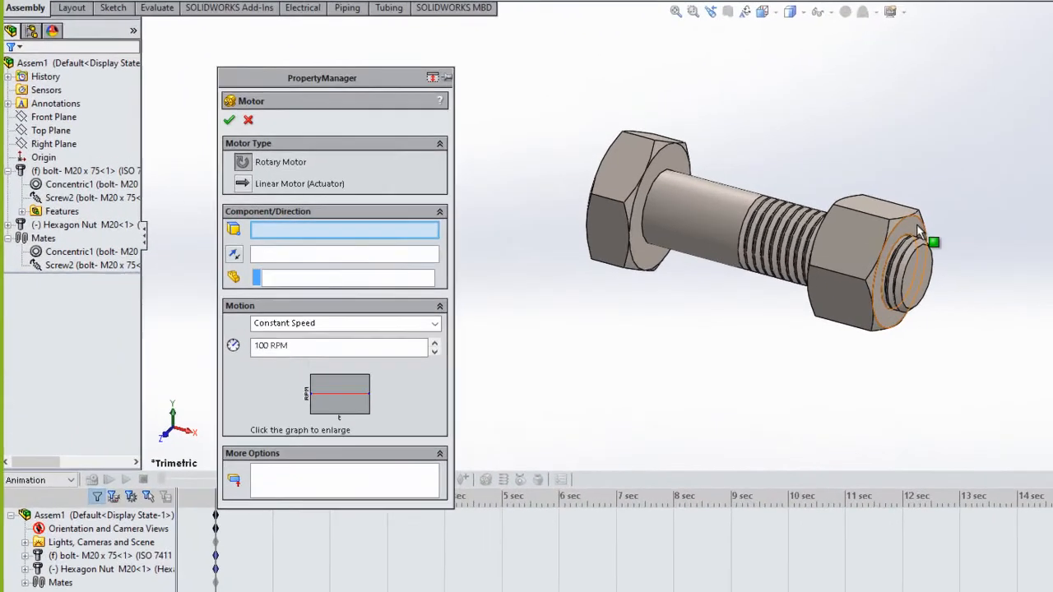
{"action": "left_click", "coordinate": [916, 223]}
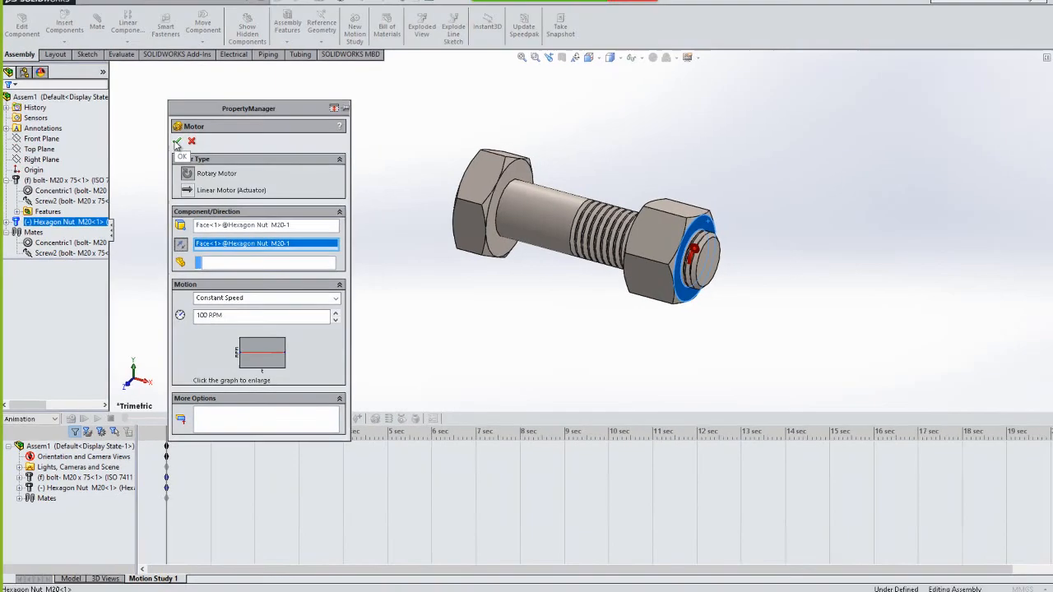
{"action": "left_click", "coordinate": [177, 144]}
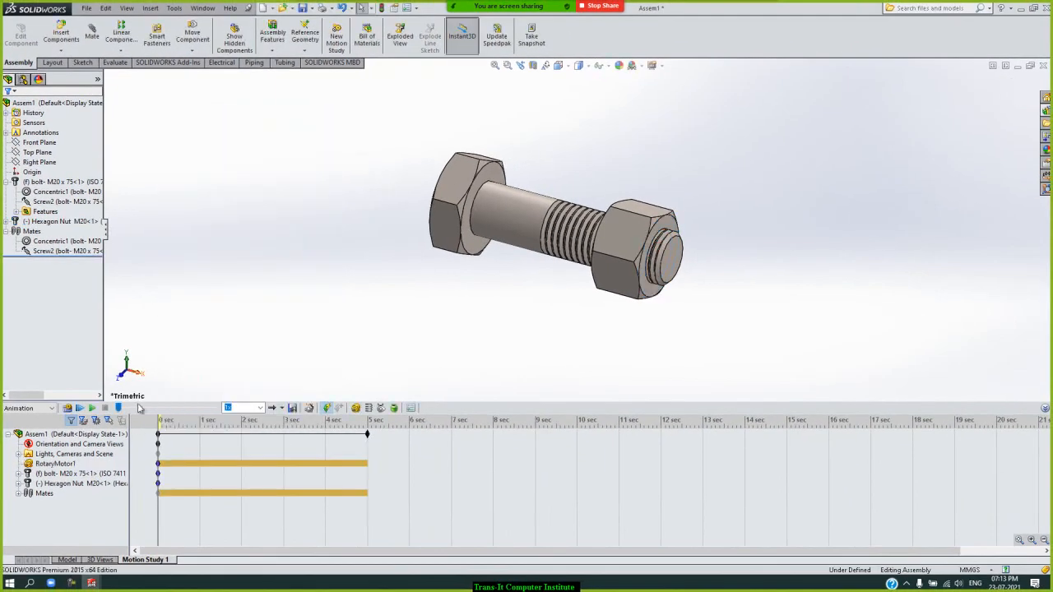
Step: Calculate and play the motion study, try the Reciprocate playback mode, and return playback to Normal
{"action": "left_click", "coordinate": [86, 410]}
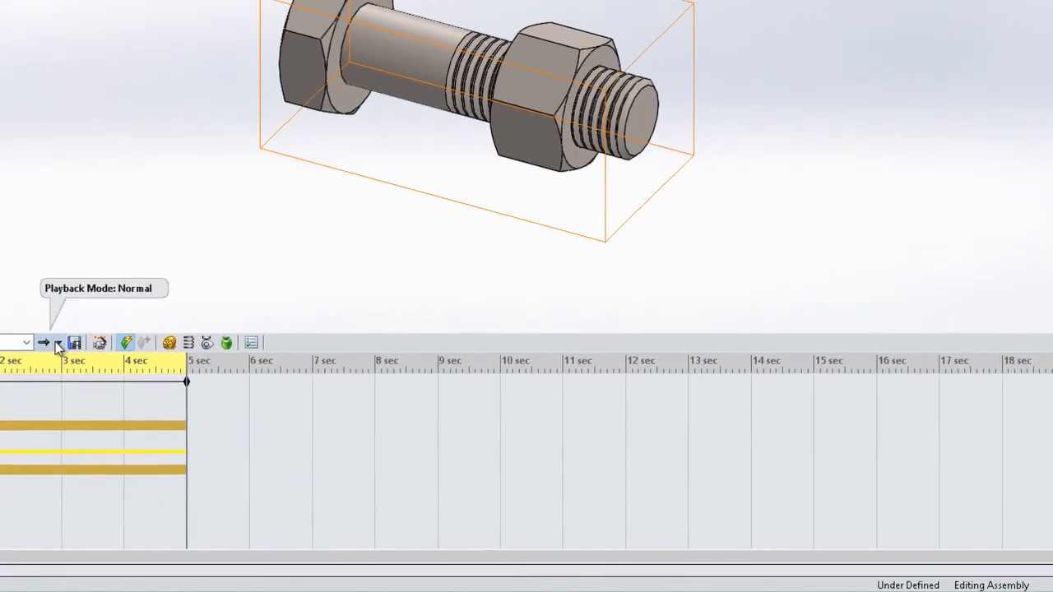
{"action": "left_click", "coordinate": [281, 408]}
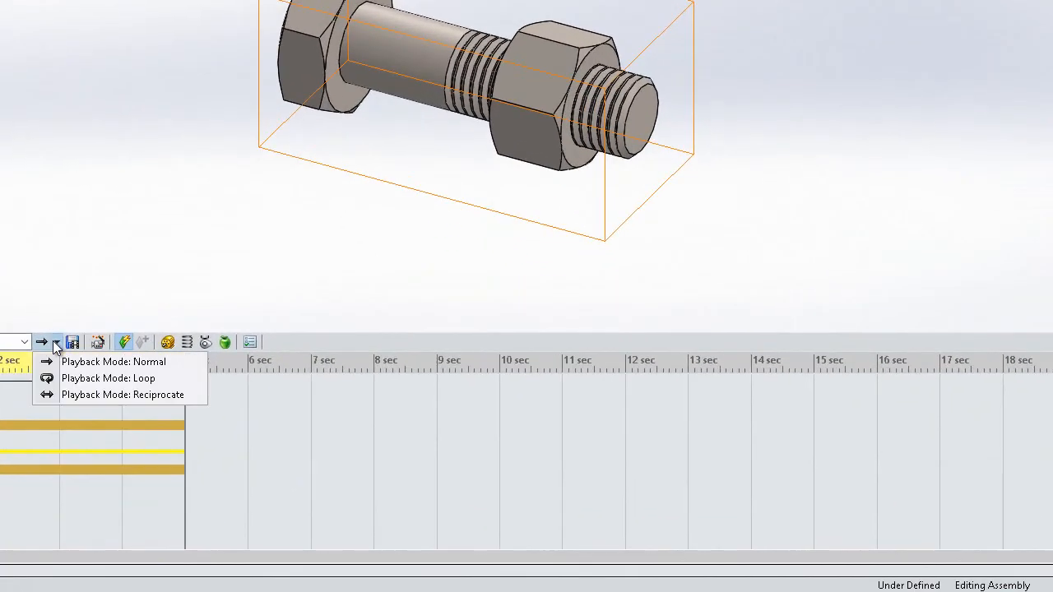
{"action": "left_click", "coordinate": [90, 396]}
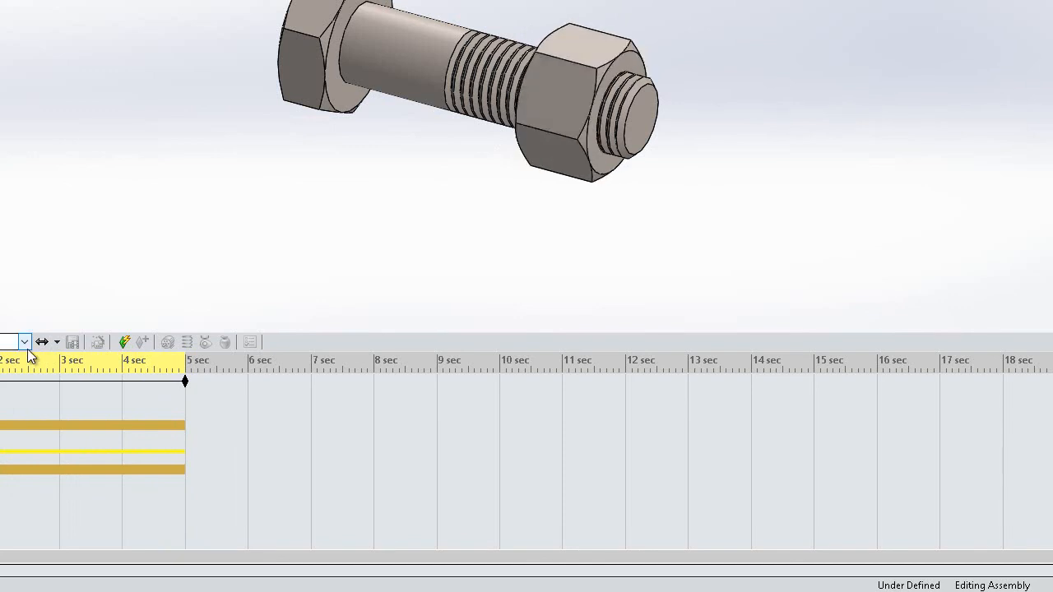
{"action": "left_click", "coordinate": [55, 347]}
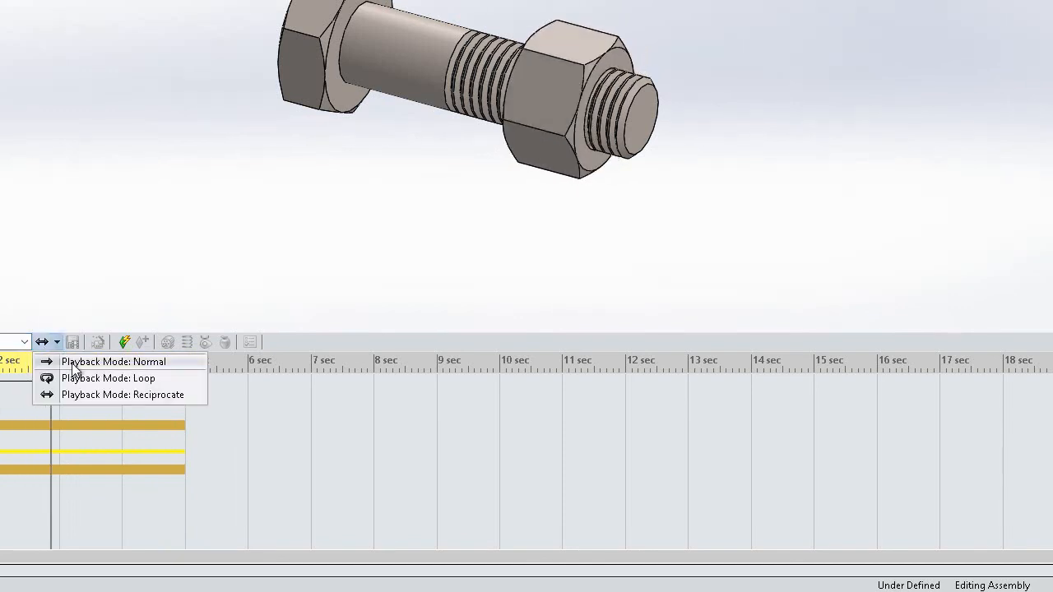
{"action": "left_click", "coordinate": [71, 362]}
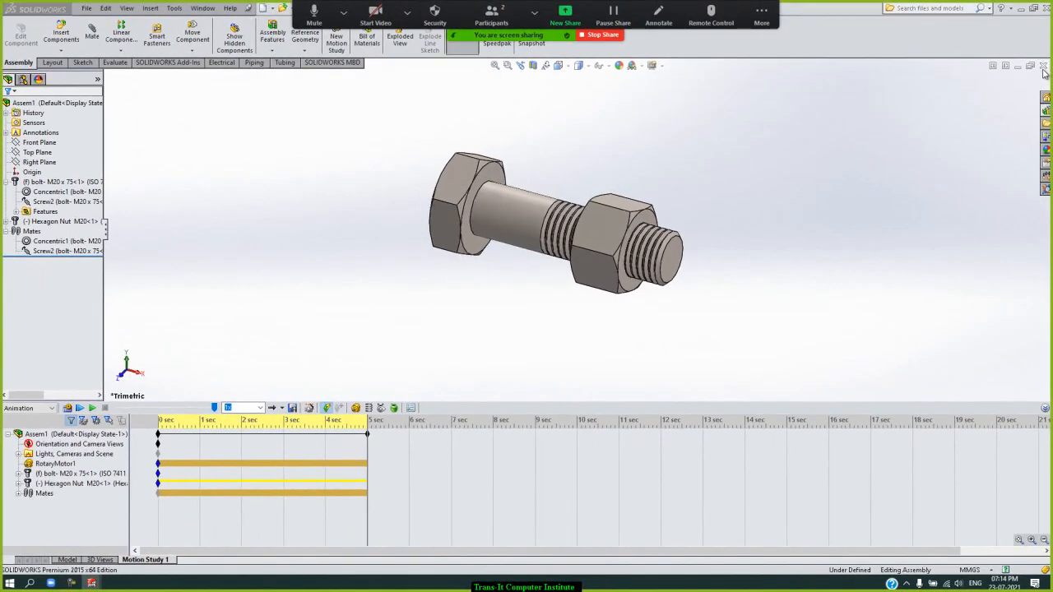
Step: Close all open documents without saving the changes
{"action": "left_click", "coordinate": [1043, 67]}
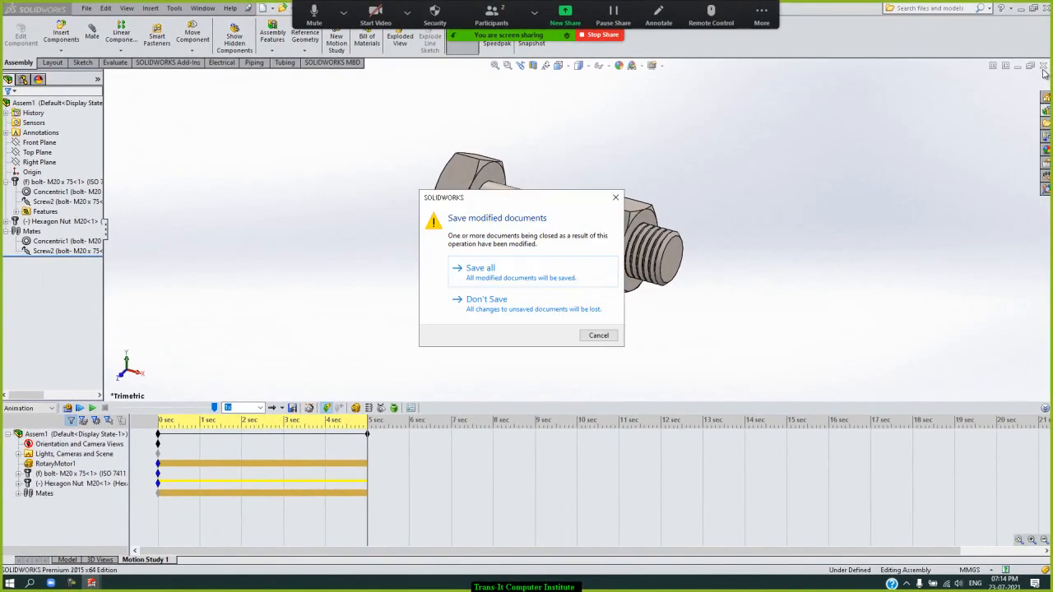
{"action": "left_click", "coordinate": [598, 335]}
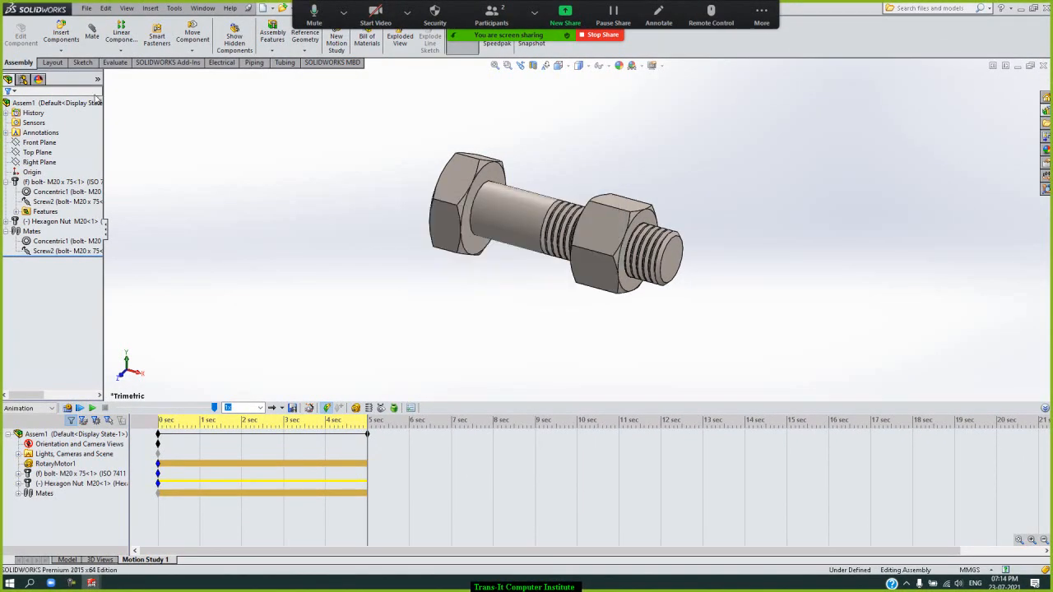
{"action": "left_click", "coordinate": [202, 7]}
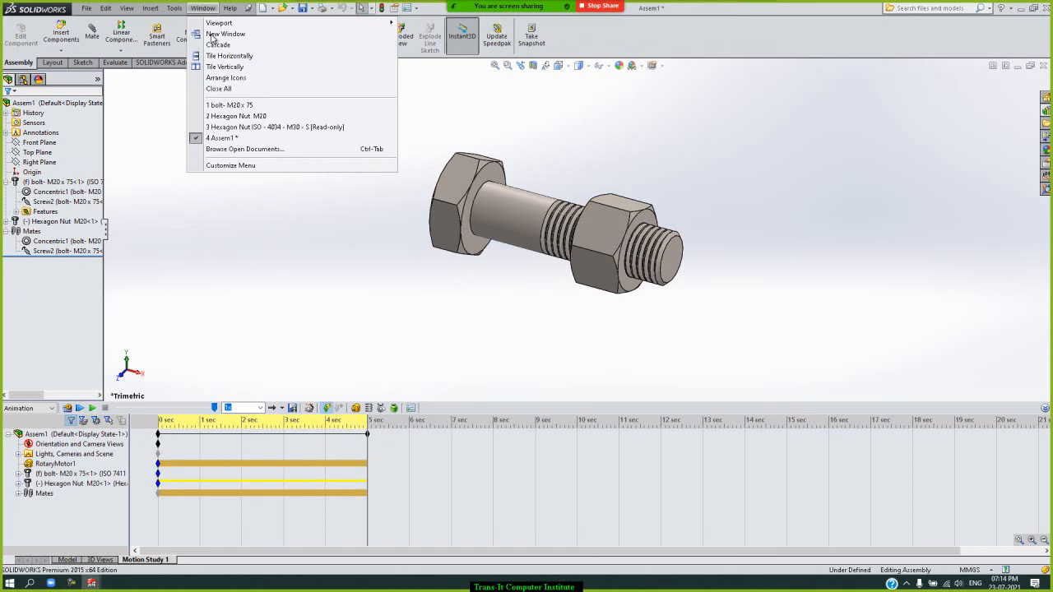
{"action": "left_click", "coordinate": [216, 88]}
{"action": "left_click", "coordinate": [486, 307]}
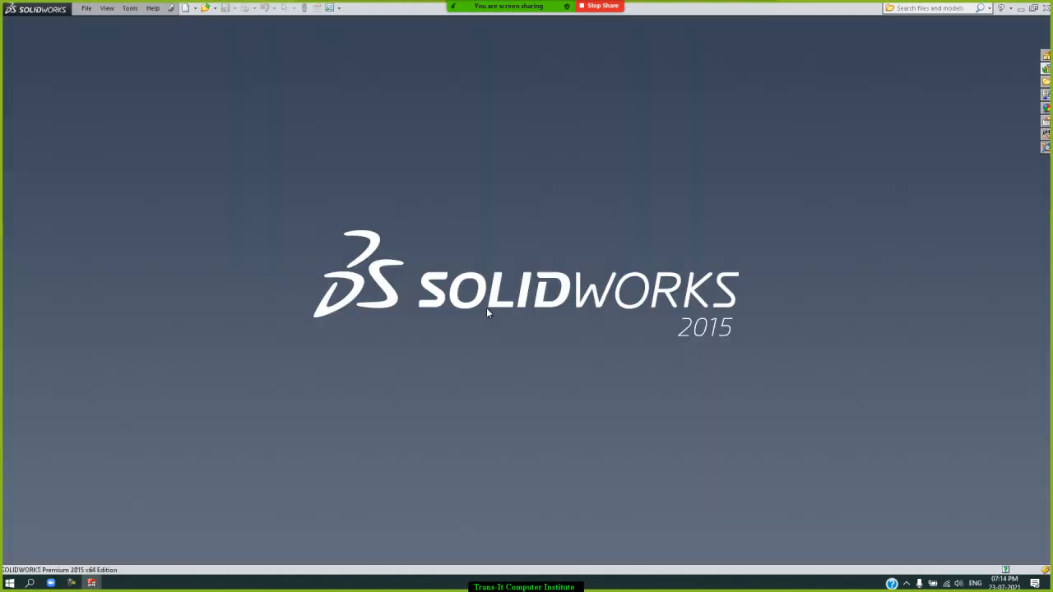
Step: Start opening a file and browse to the solidworks folder on the DATA (D:) drive
{"action": "left_click", "coordinate": [86, 8]}
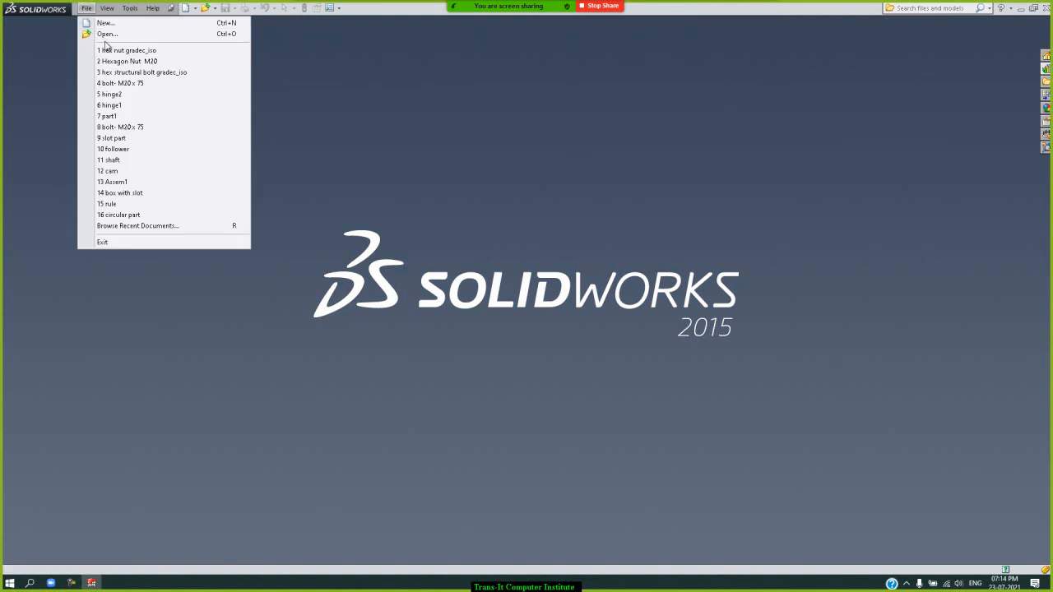
{"action": "left_click", "coordinate": [88, 50]}
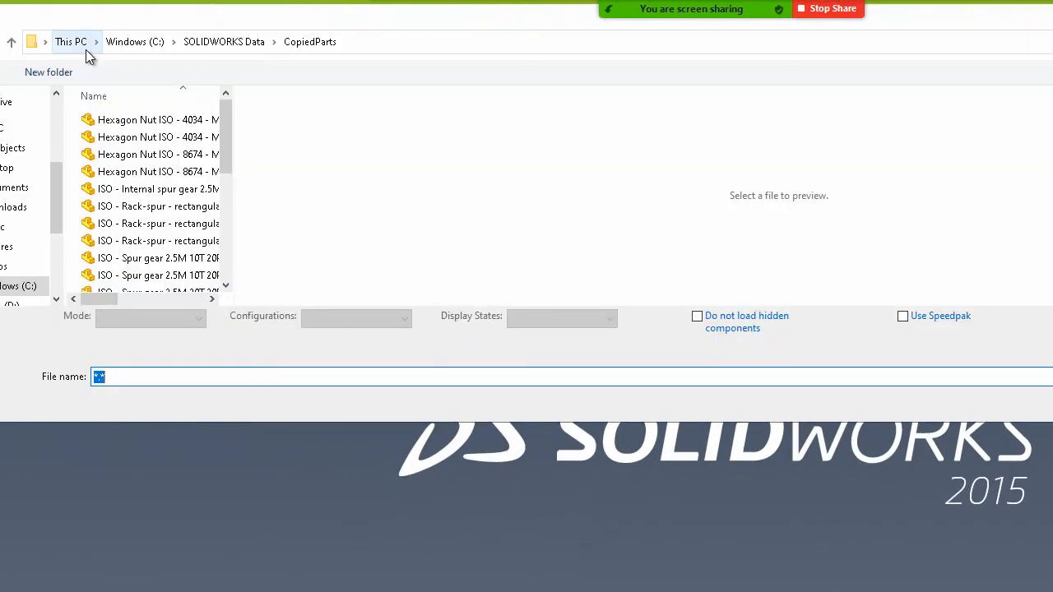
{"action": "left_click", "coordinate": [224, 44]}
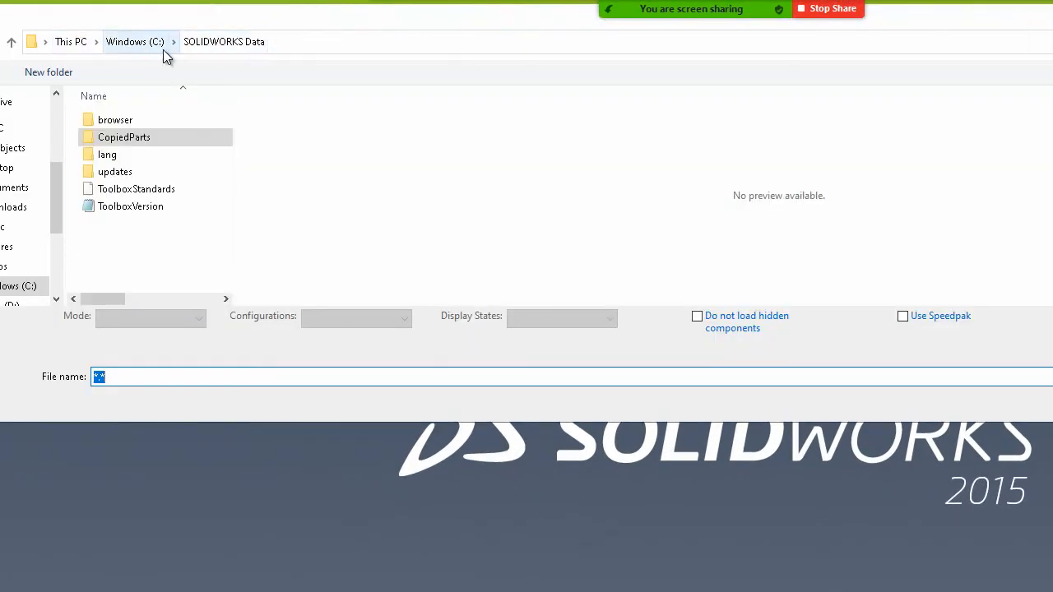
{"action": "scroll", "coordinate": [25, 177], "scroll_direction": "down", "scroll_amount": 3}
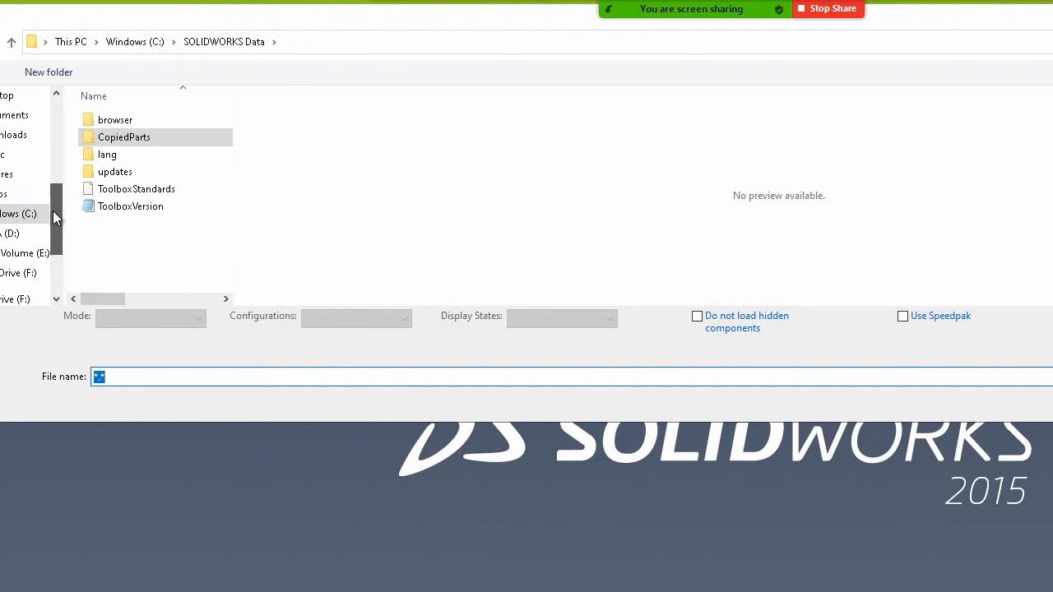
{"action": "left_click", "coordinate": [22, 237]}
{"action": "left_click_drag", "start_coordinate": [225, 136], "coordinate": [228, 224]}
{"action": "double_click", "coordinate": [141, 209]}
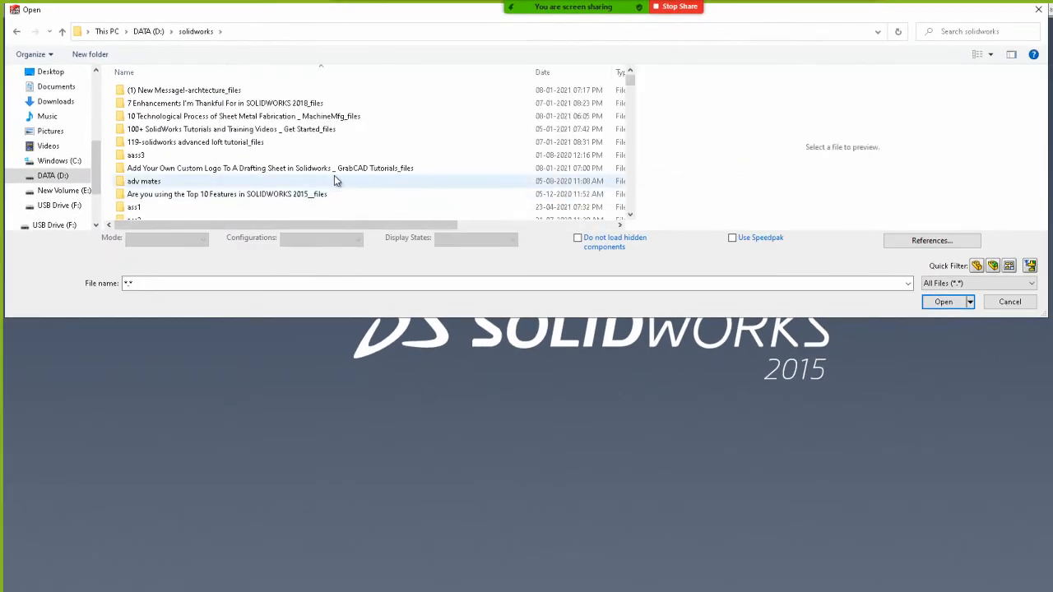
Step: Open the Assem1 assembly from the universal coupling folder inside the mechanical mates folder
{"action": "scroll", "coordinate": [309, 148], "scroll_direction": "down", "scroll_amount": 10}
{"action": "scroll", "coordinate": [311, 150], "scroll_direction": "down", "scroll_amount": 3}
{"action": "scroll", "coordinate": [311, 150], "scroll_direction": "up", "scroll_amount": 2}
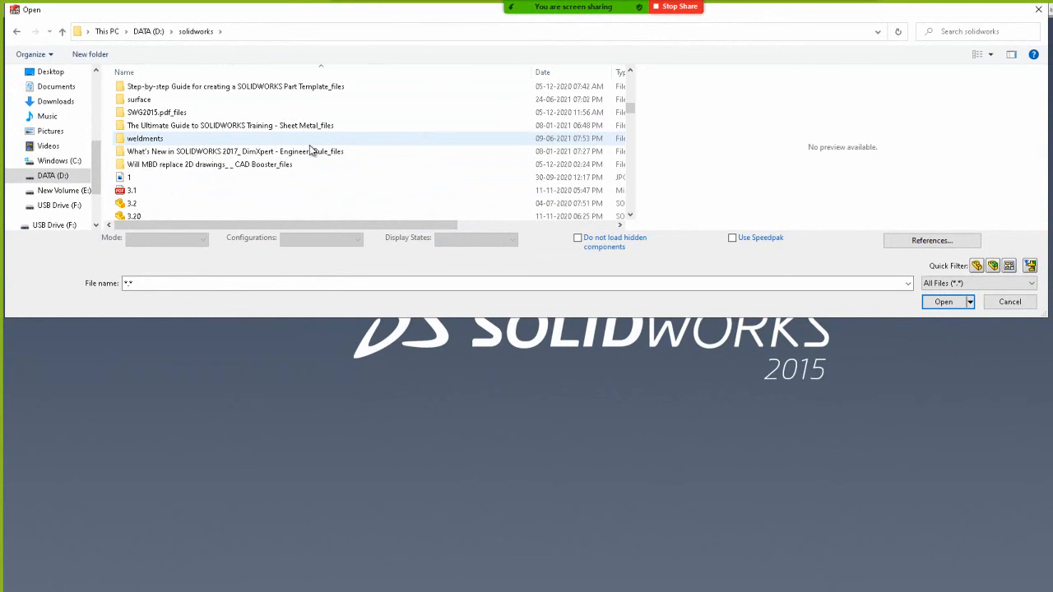
{"action": "scroll", "coordinate": [311, 149], "scroll_direction": "up", "scroll_amount": 1}
{"action": "scroll", "coordinate": [311, 150], "scroll_direction": "up", "scroll_amount": 2}
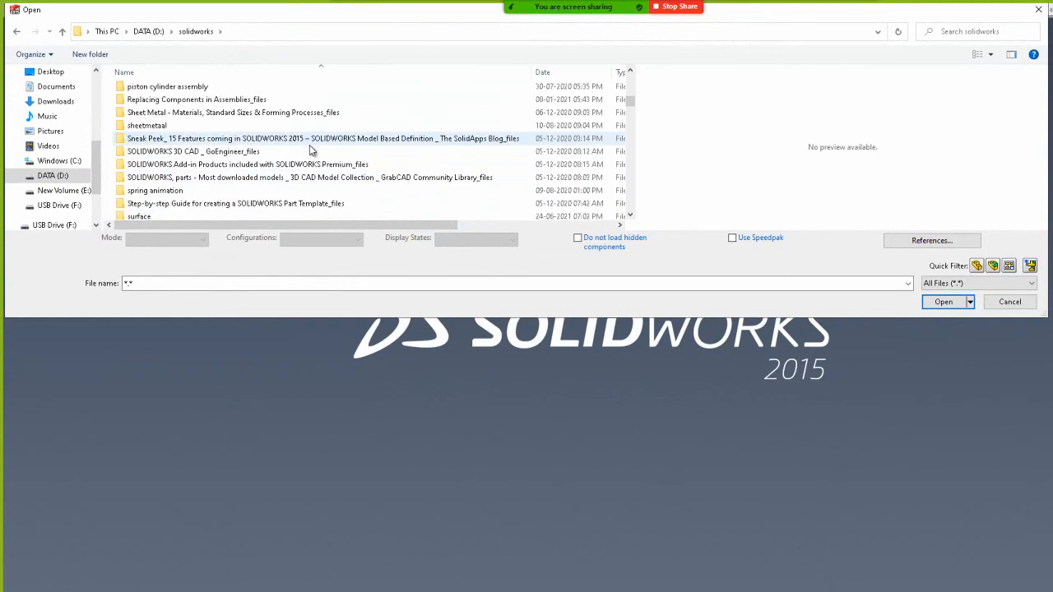
{"action": "scroll", "coordinate": [311, 150], "scroll_direction": "up", "scroll_amount": 3}
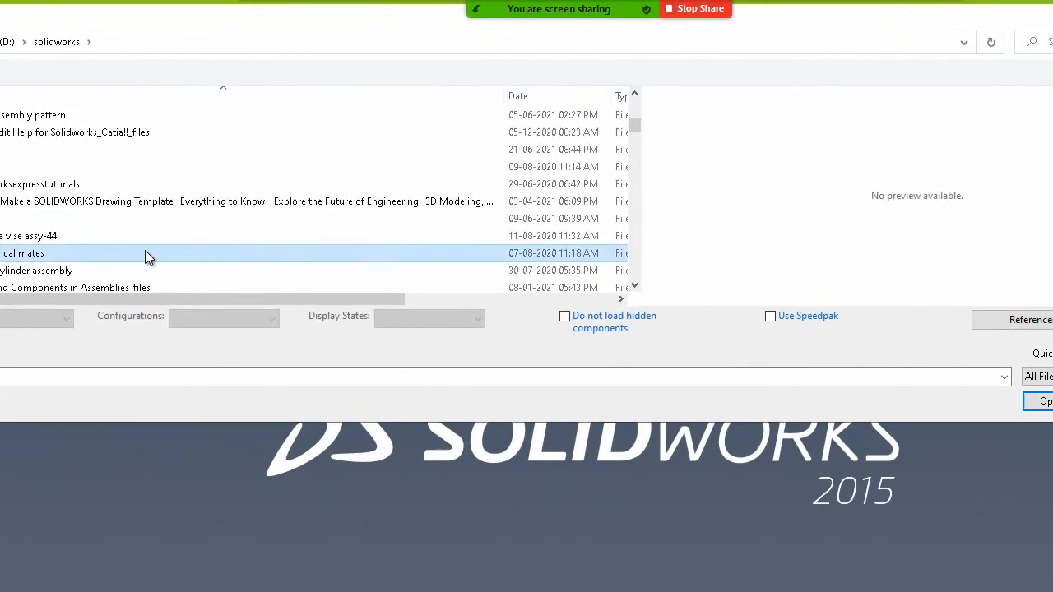
{"action": "double_click", "coordinate": [261, 189]}
{"action": "double_click", "coordinate": [53, 224]}
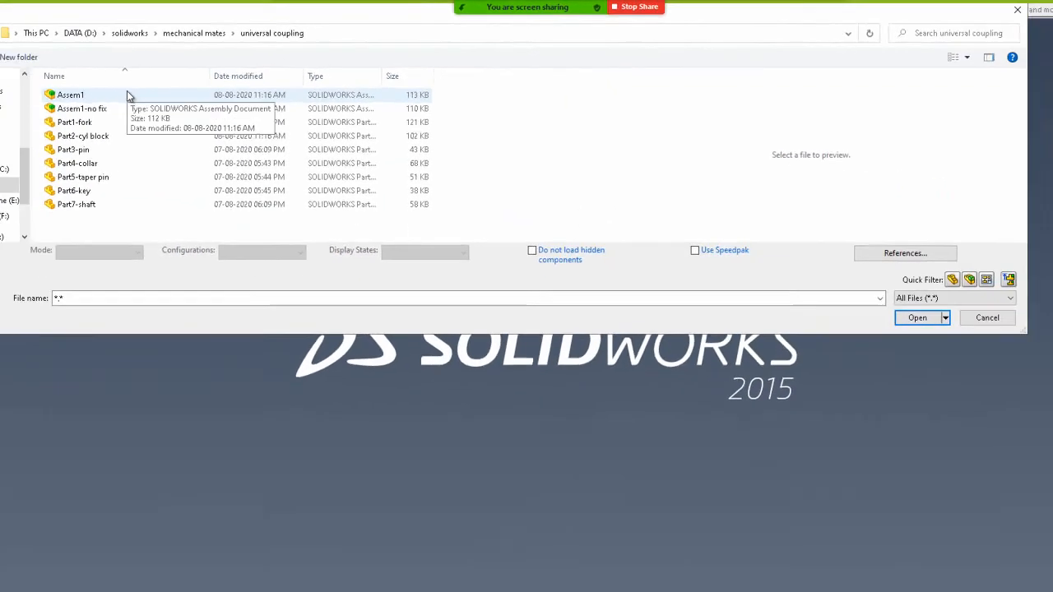
{"action": "double_click", "coordinate": [52, 120]}
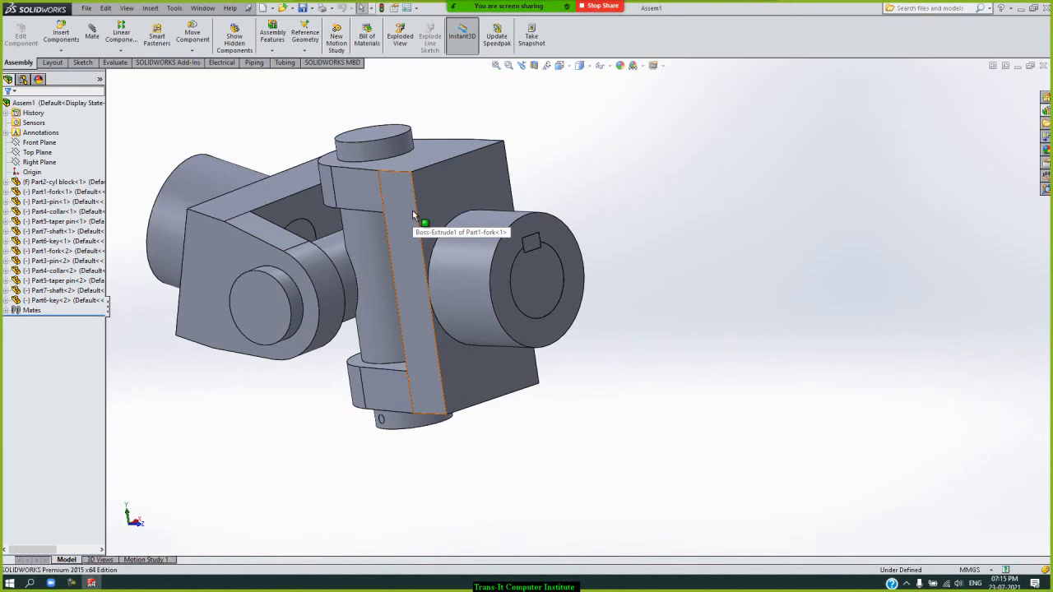
Step: Swing the second fork, Part1-fork<2>, downward about its pin to try the coupling's movement
{"action": "left_click", "coordinate": [413, 215]}
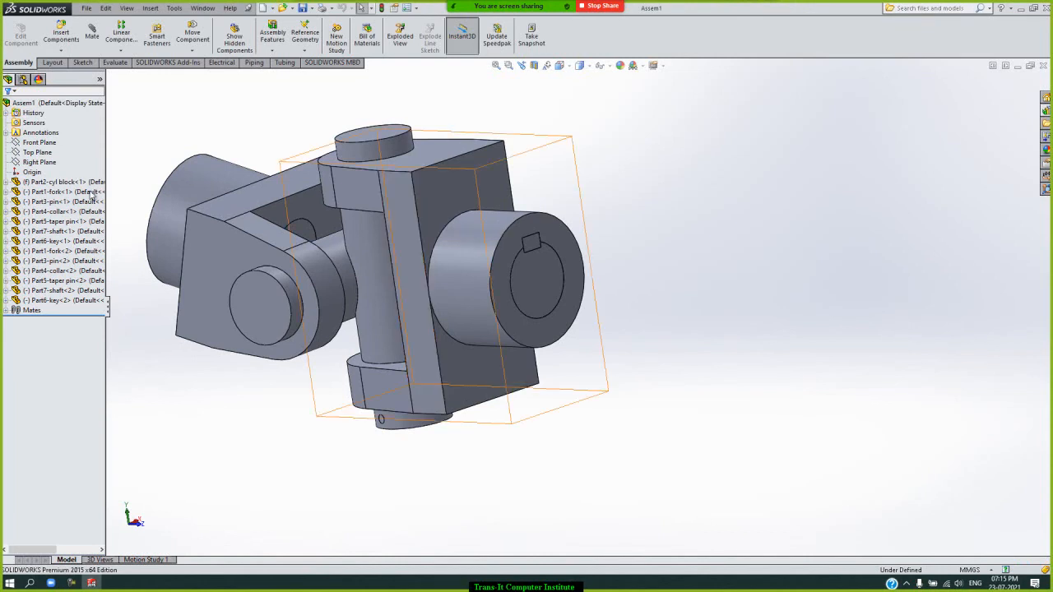
{"action": "left_click", "coordinate": [681, 244]}
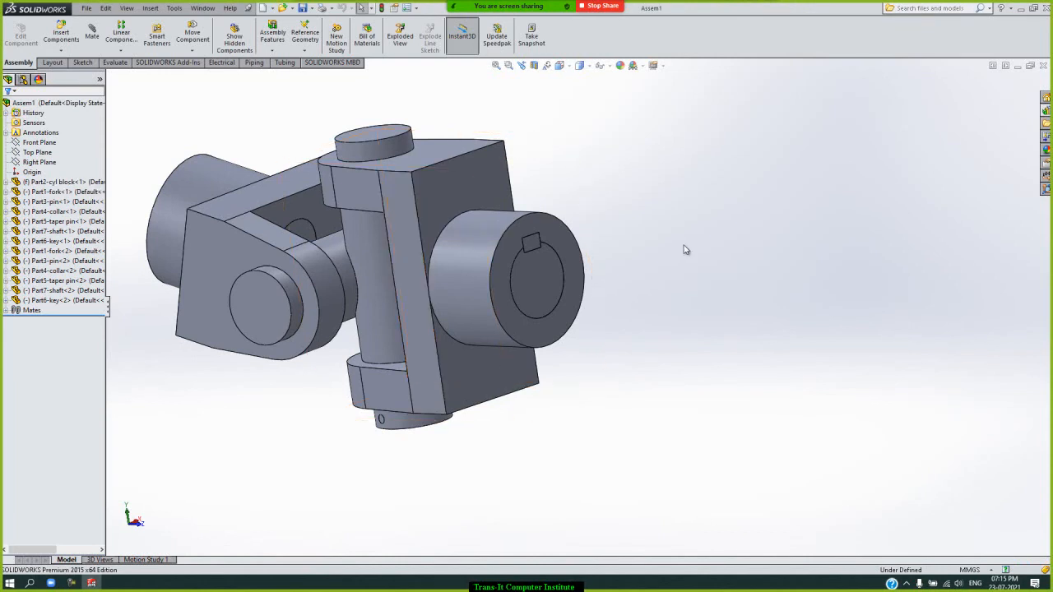
{"action": "left_click", "coordinate": [496, 65]}
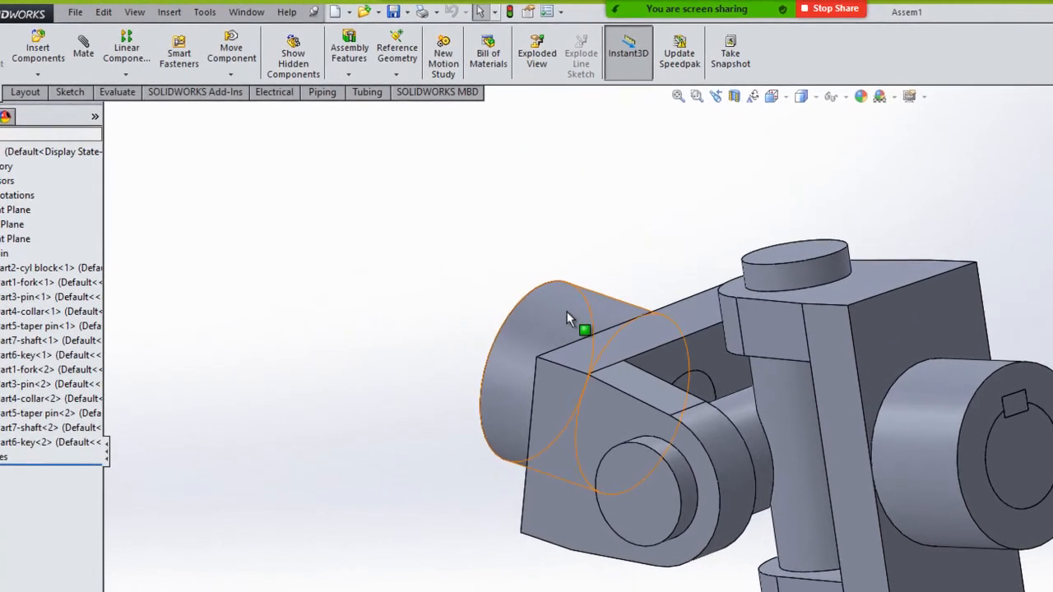
{"action": "left_click", "coordinate": [463, 244]}
{"action": "left_click_drag", "start_coordinate": [573, 347], "coordinate": [575, 470]}
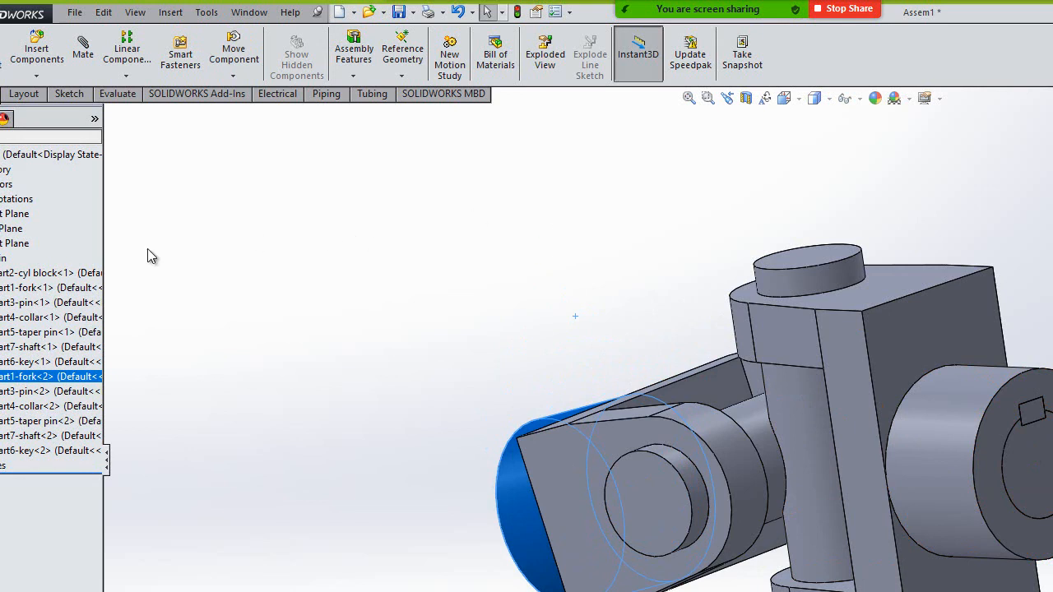
Step: Float the fixed Part2-cyl block component so it can move with the coupling
{"action": "right_click", "coordinate": [55, 273]}
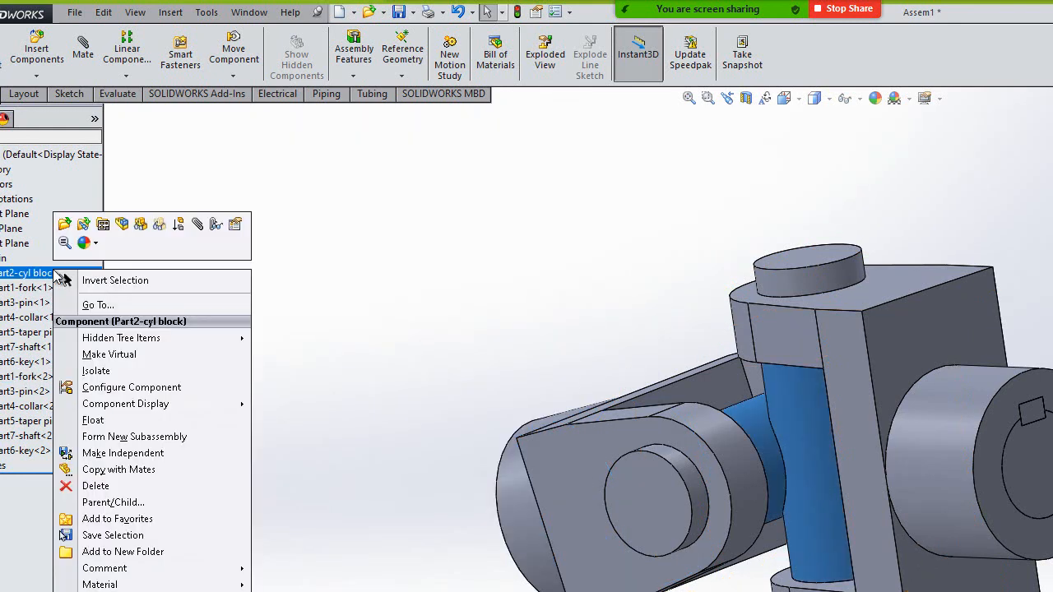
{"action": "left_click", "coordinate": [141, 421]}
{"action": "left_click", "coordinate": [369, 321]}
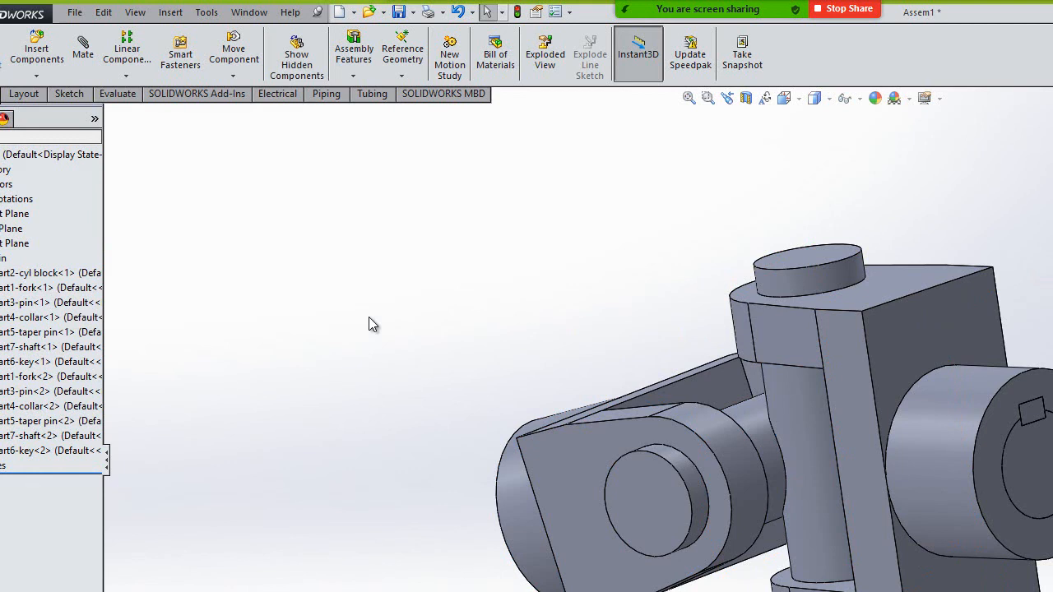
{"action": "key", "text": "Right"}
{"action": "key", "text": "Right"}
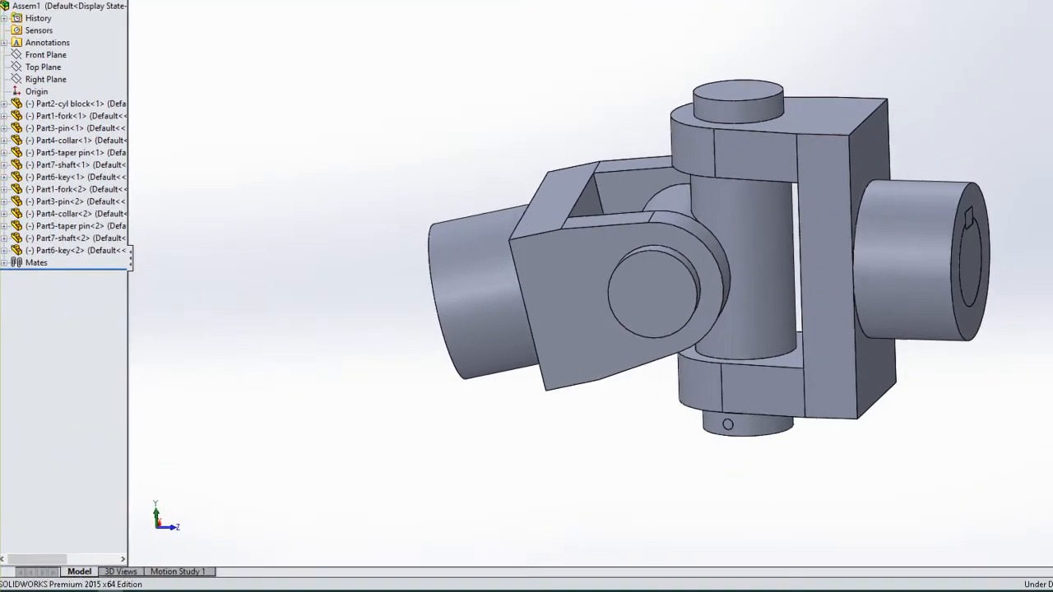
Step: Add a Universal Joint mate between the cylindrical hub faces of the two forks and turn one fork to test it
{"action": "left_click", "coordinate": [84, 58]}
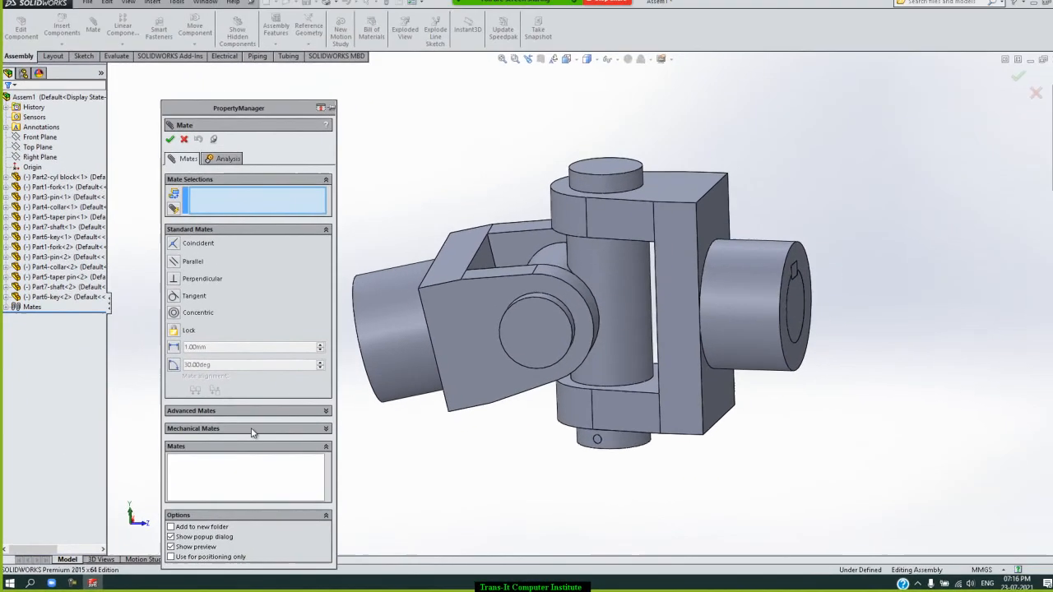
{"action": "left_click", "coordinate": [233, 397]}
{"action": "left_click", "coordinate": [203, 386]}
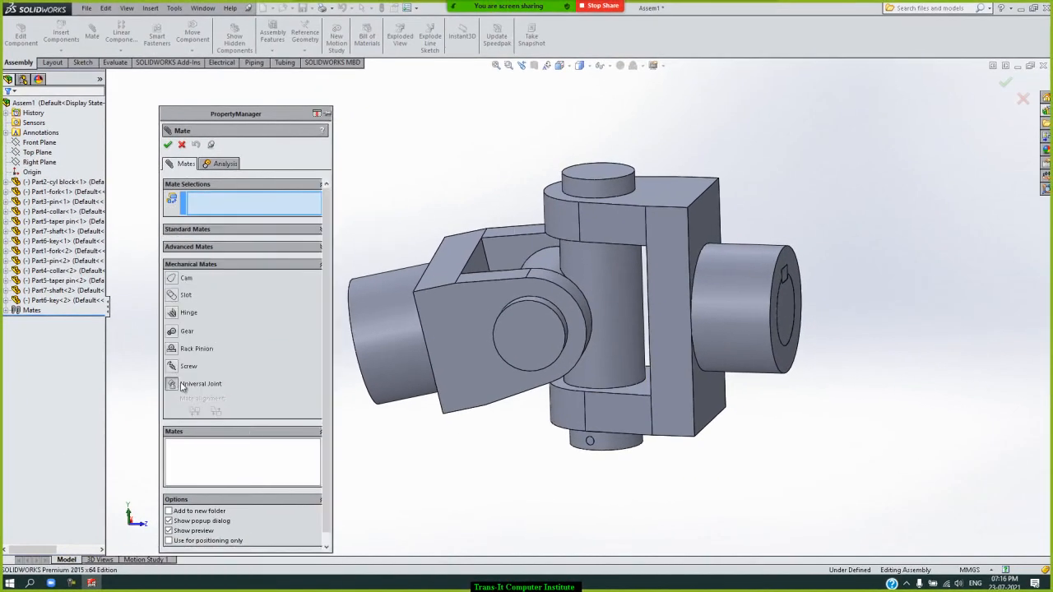
{"action": "left_click", "coordinate": [751, 265]}
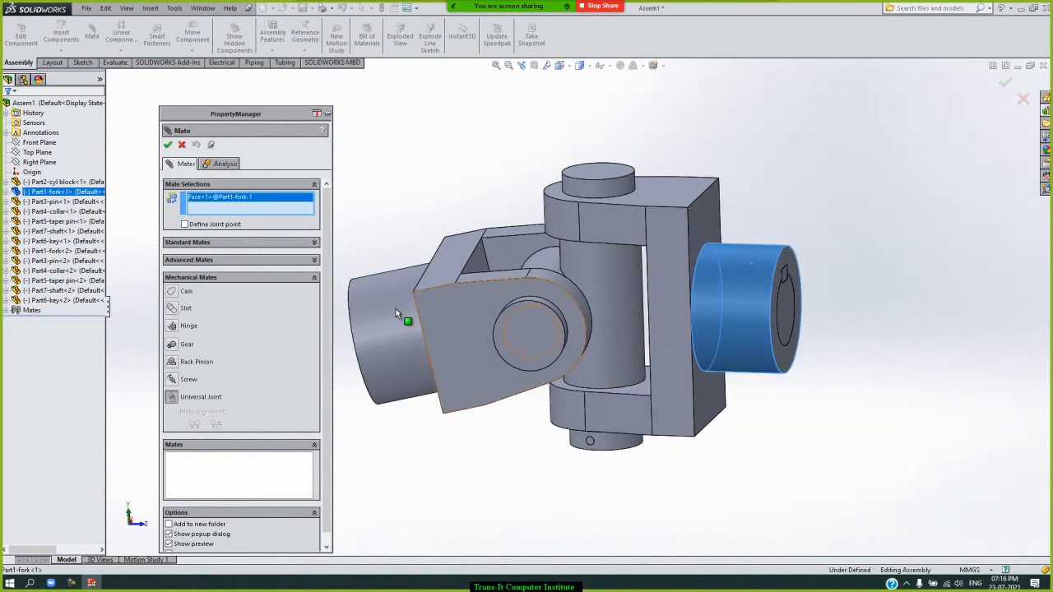
{"action": "left_click", "coordinate": [368, 322]}
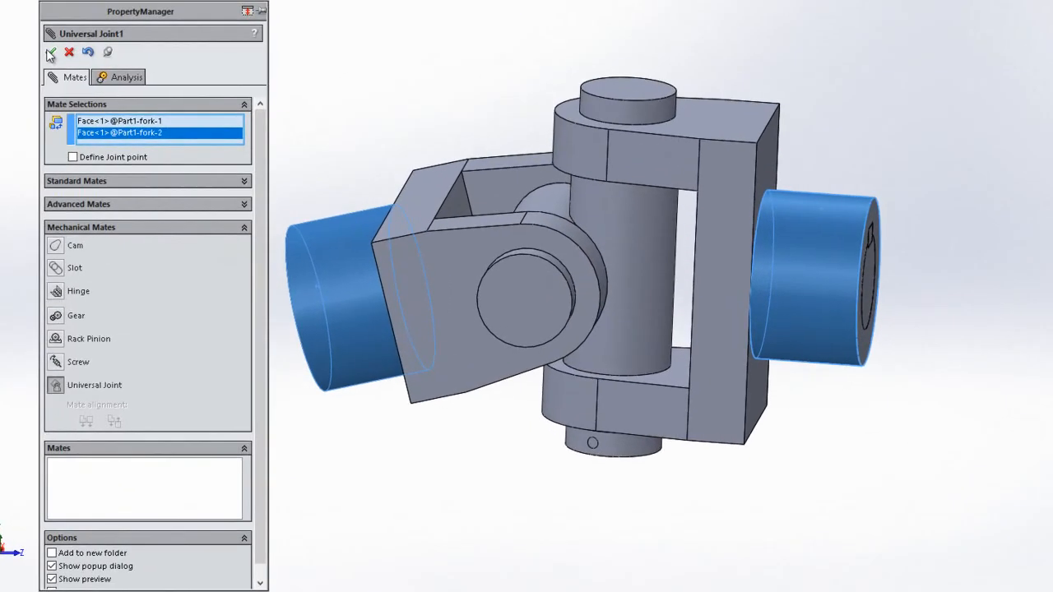
{"action": "left_click", "coordinate": [166, 143]}
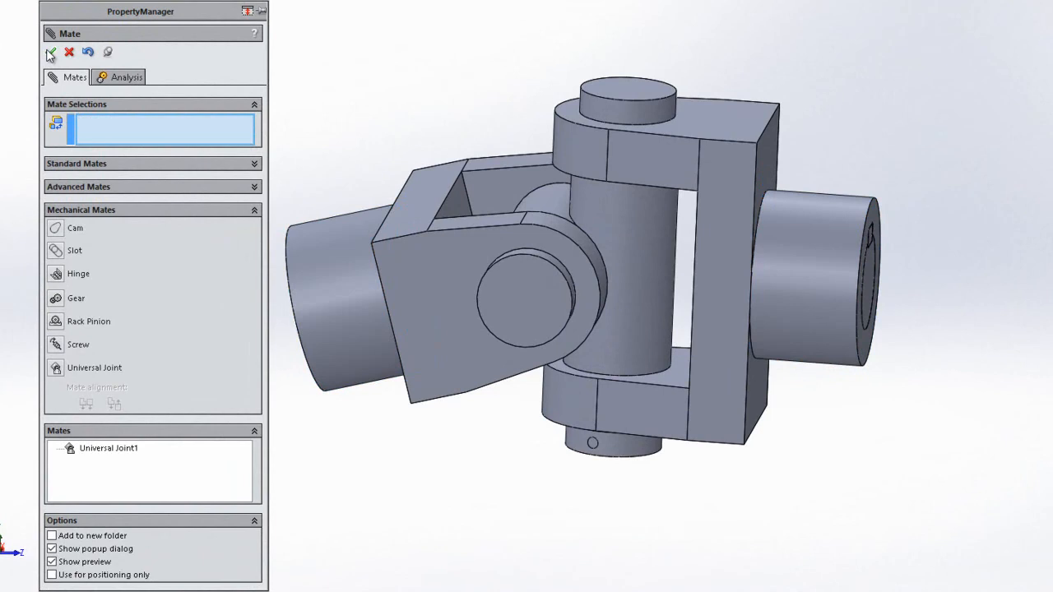
{"action": "left_click", "coordinate": [50, 54]}
{"action": "left_click_drag", "start_coordinate": [845, 263], "coordinate": [789, 187]}
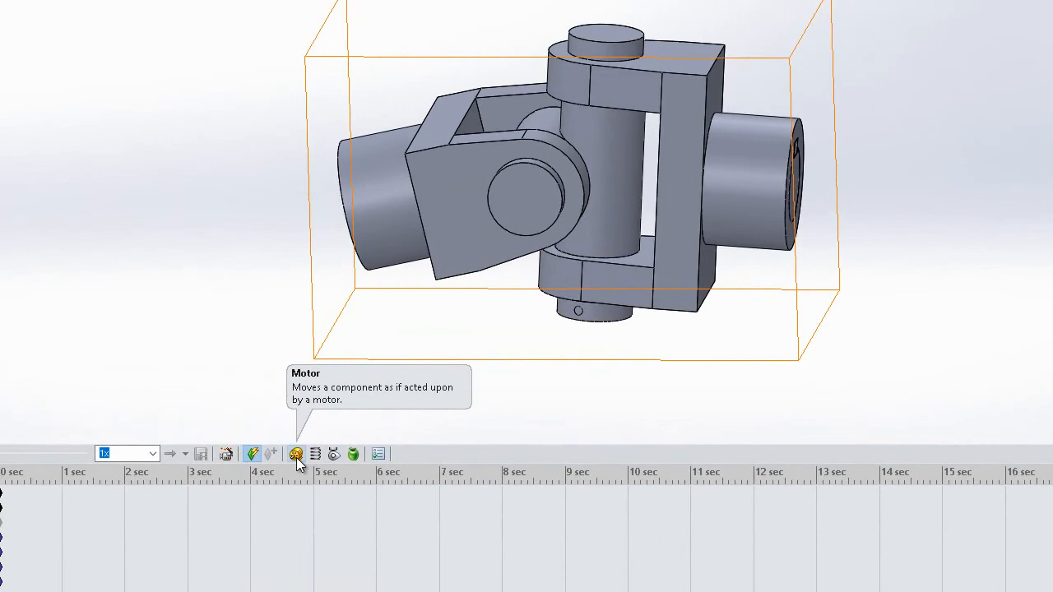
Step: In Motion Study 1, add a rotary motor to the hub face of Part1-fork<1> with Constant Speed at 100 RPM and calculate the study
{"action": "left_click", "coordinate": [296, 456]}
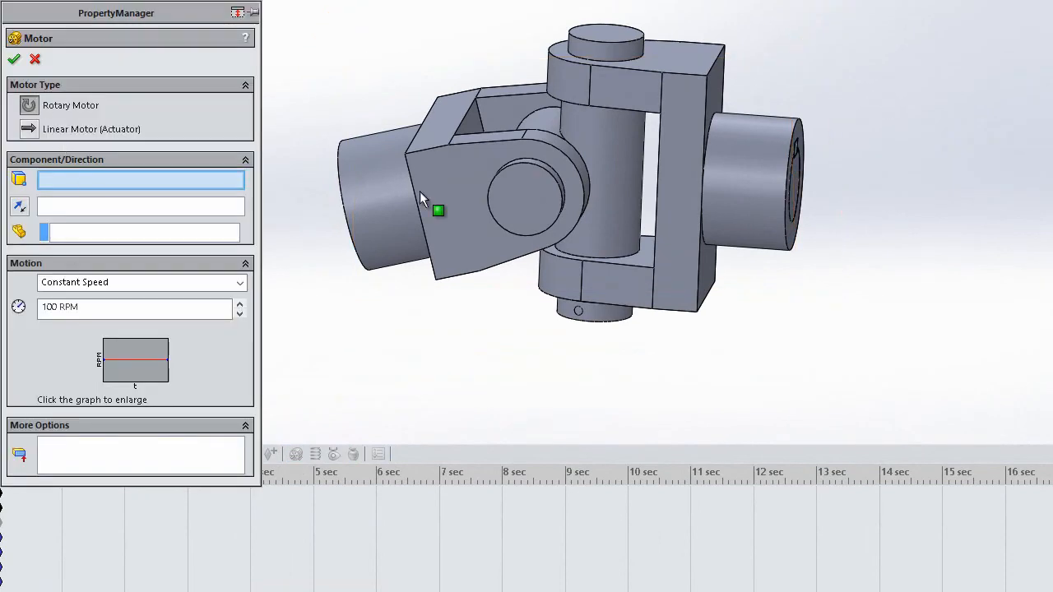
{"action": "left_click", "coordinate": [743, 140]}
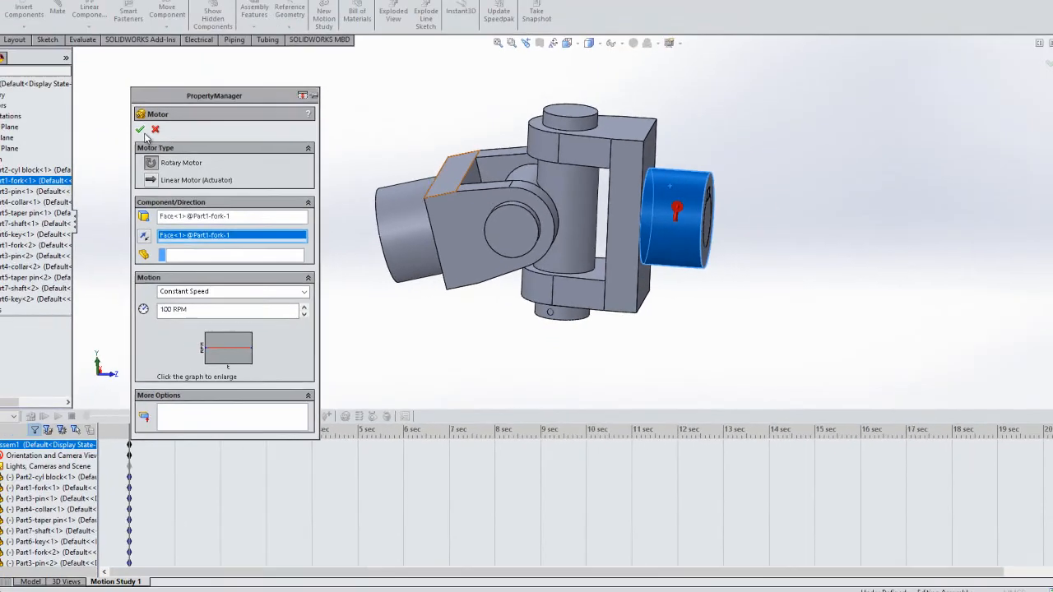
{"action": "left_click", "coordinate": [15, 60]}
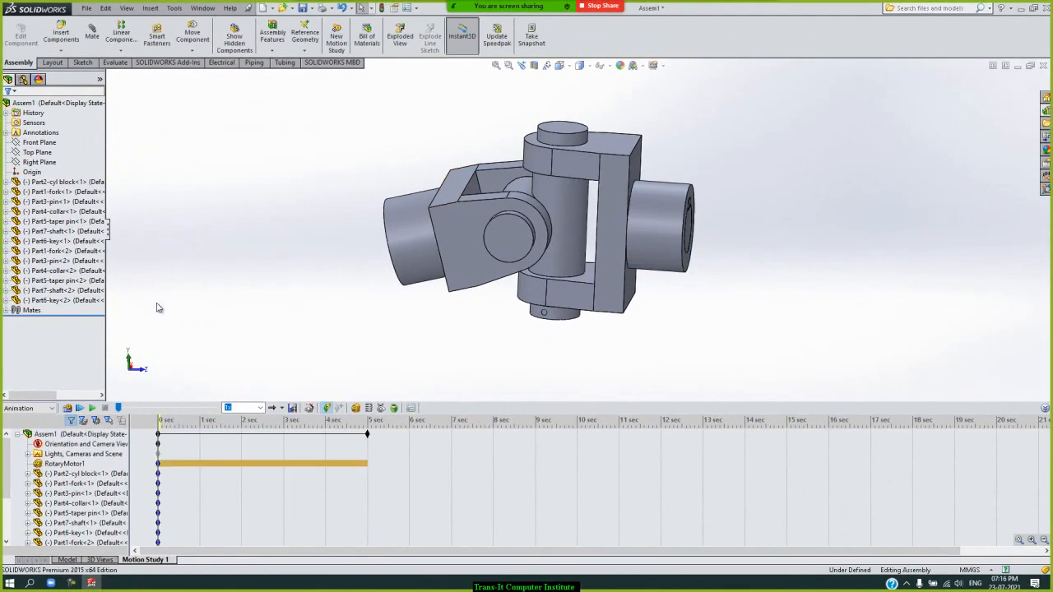
{"action": "left_click", "coordinate": [81, 411]}
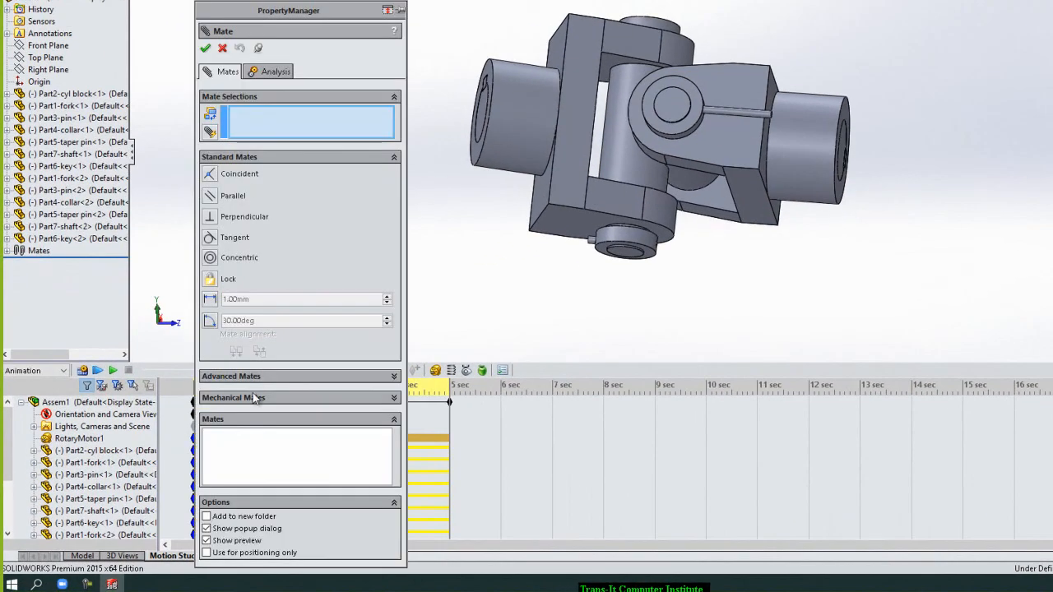
Step: In a new mate definition, review the available mechanical mate types
{"action": "left_click", "coordinate": [255, 398]}
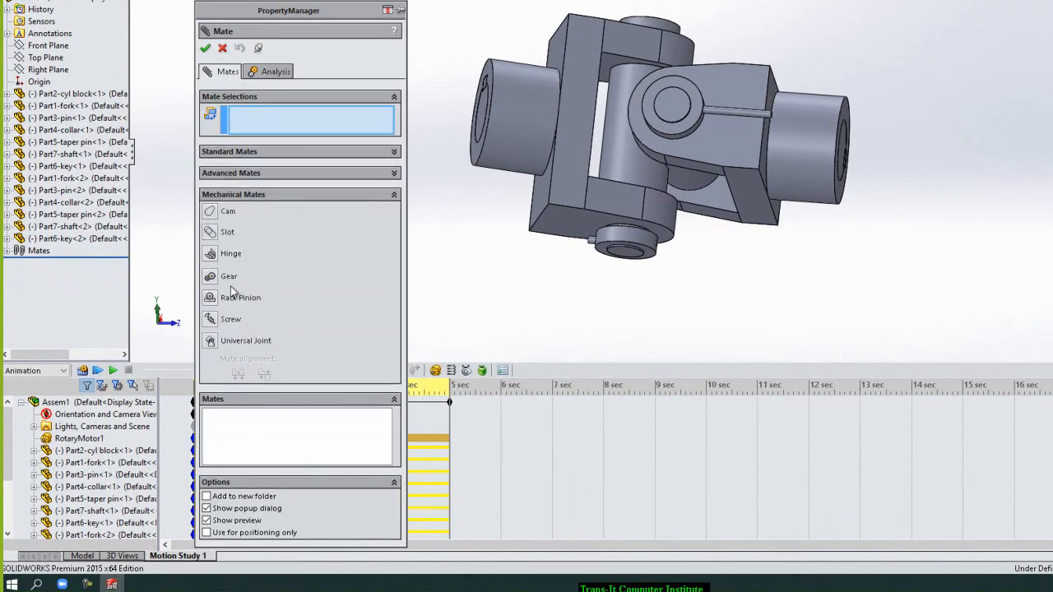